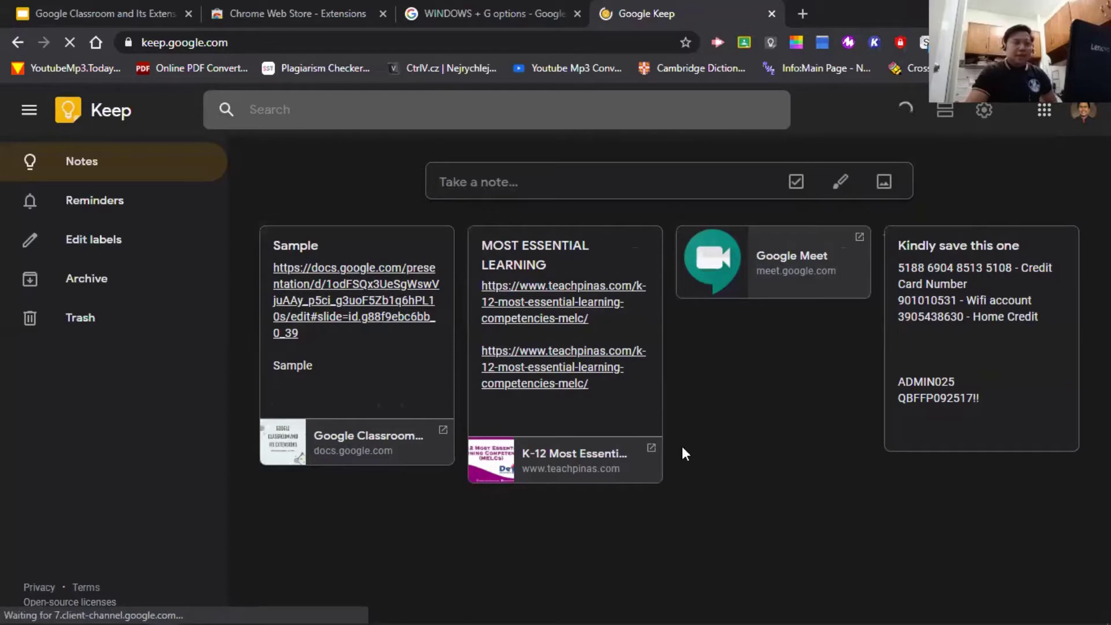
- Close the Google Keep notes tab
scroll(597, 418, down, 10)
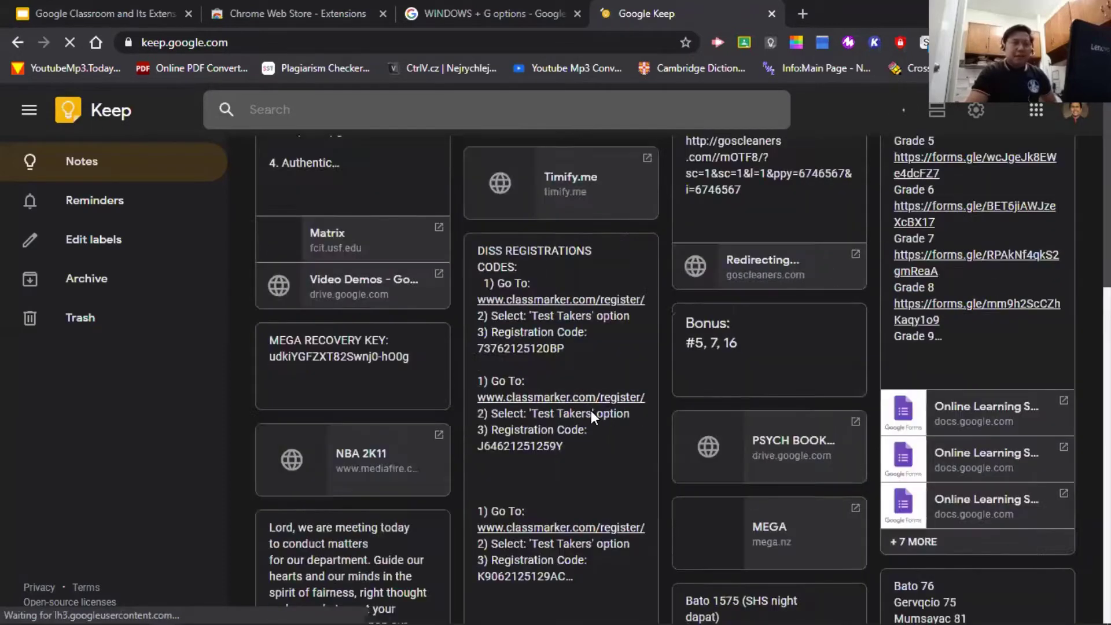
scroll(591, 410, up, 10)
click(771, 14)
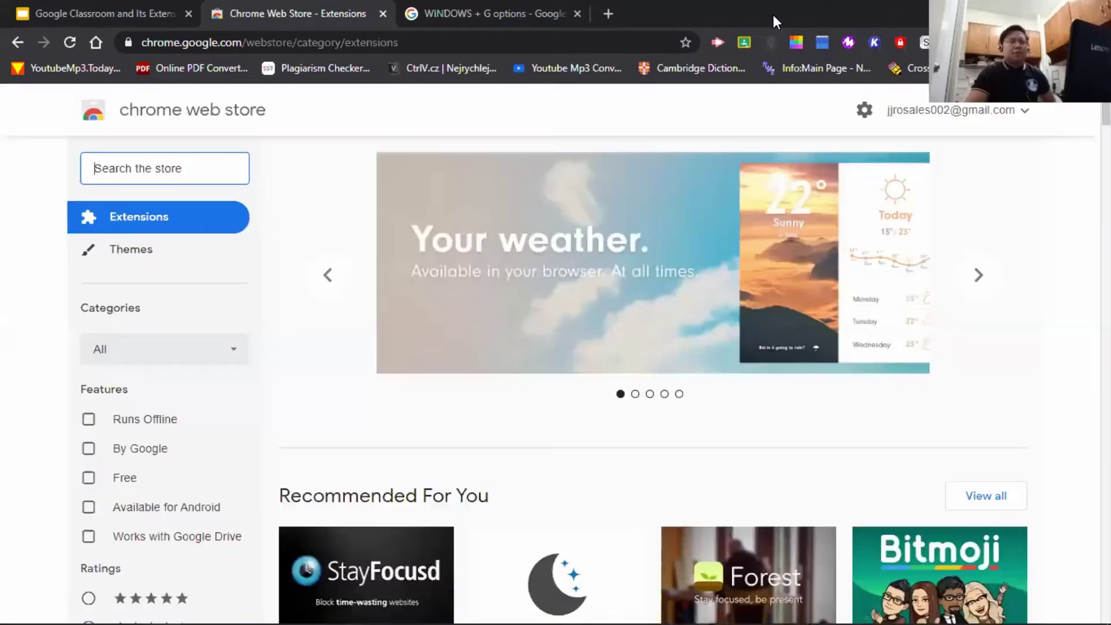
- Advance the Classroom presentation to slide 16, Content-Sharing, then return to the WINDOWS + G options results
click(146, 9)
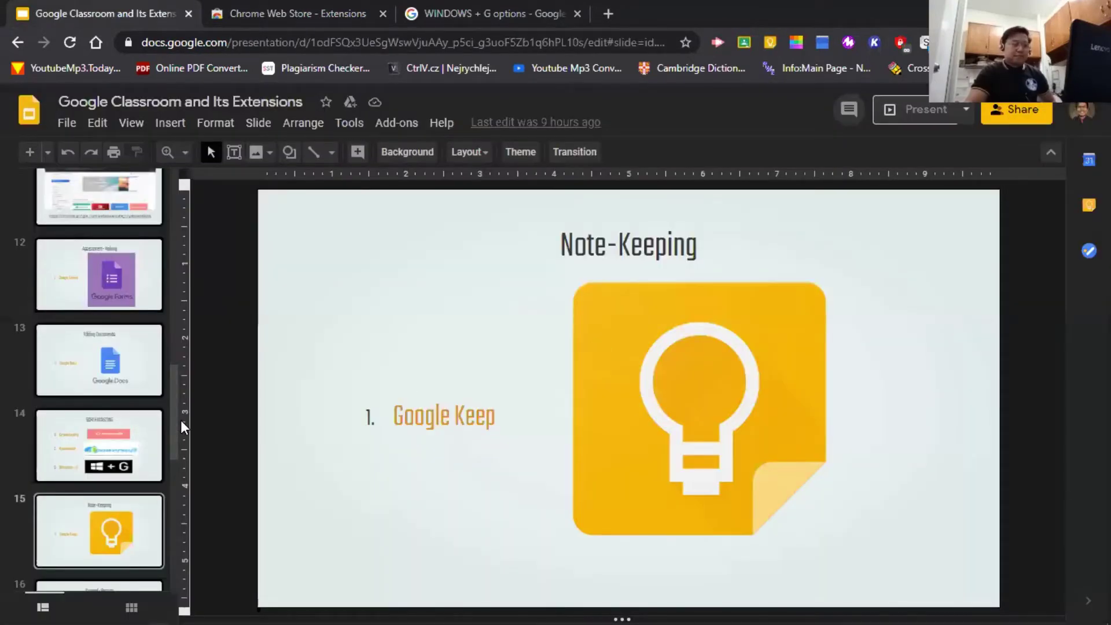
key(Down)
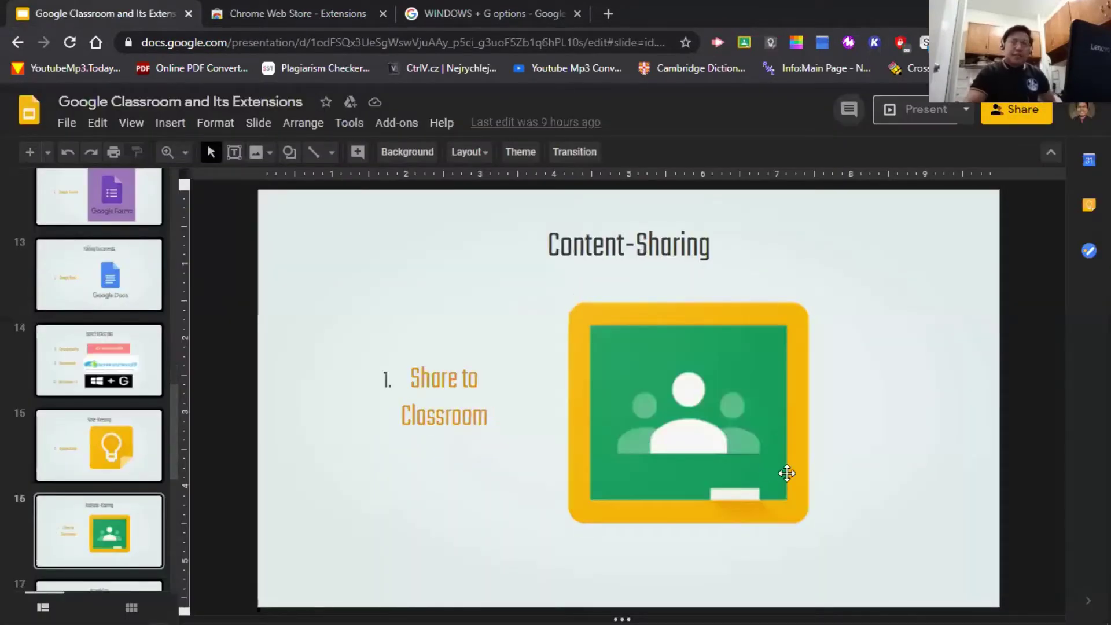
click(323, 8)
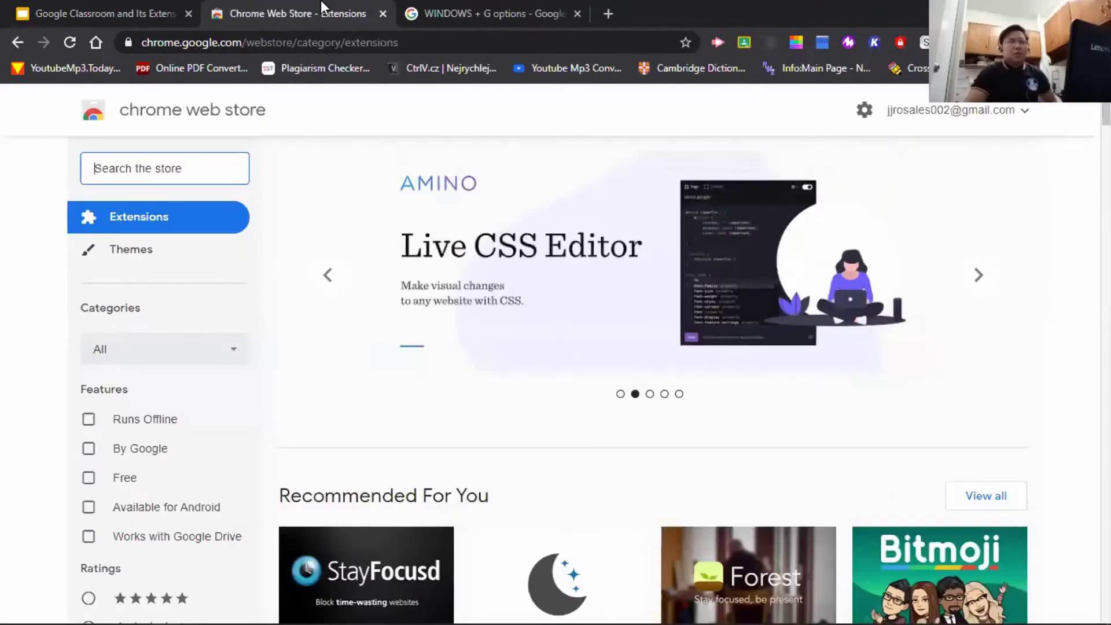
click(497, 8)
- Search Google for 'doing philosophy articles' from the address bar
click(555, 37)
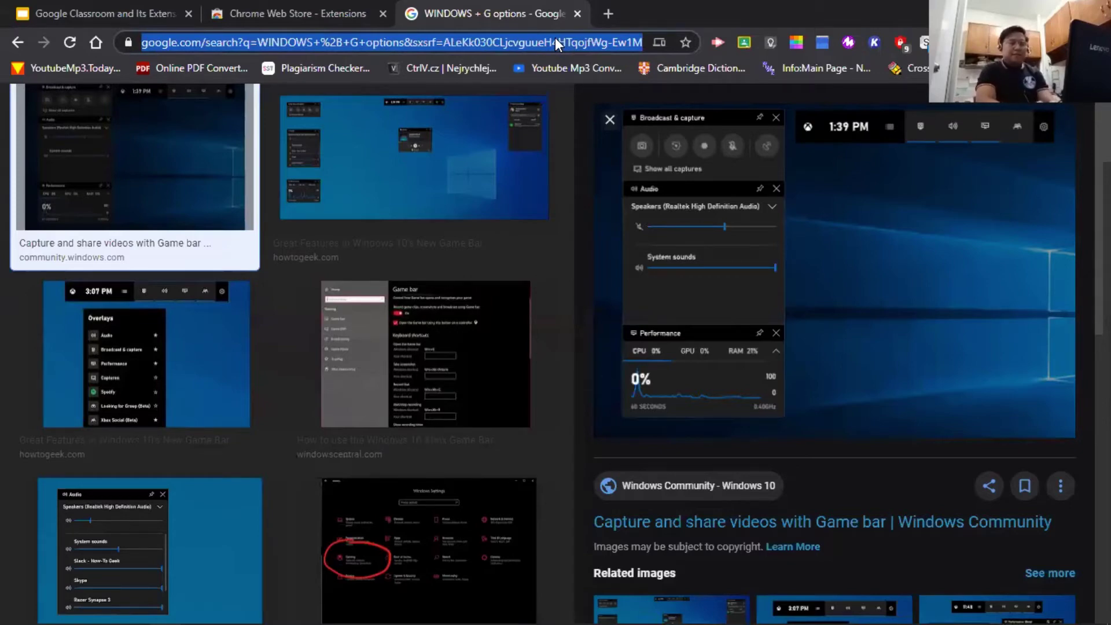
text(doing o)
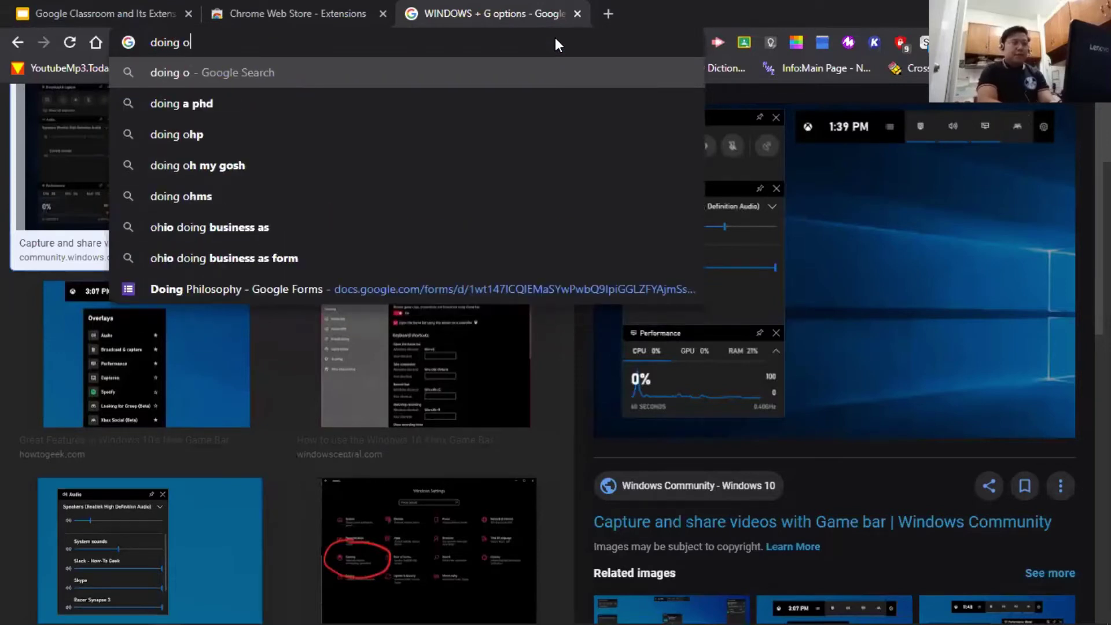
key(BackSpace)
text(p)
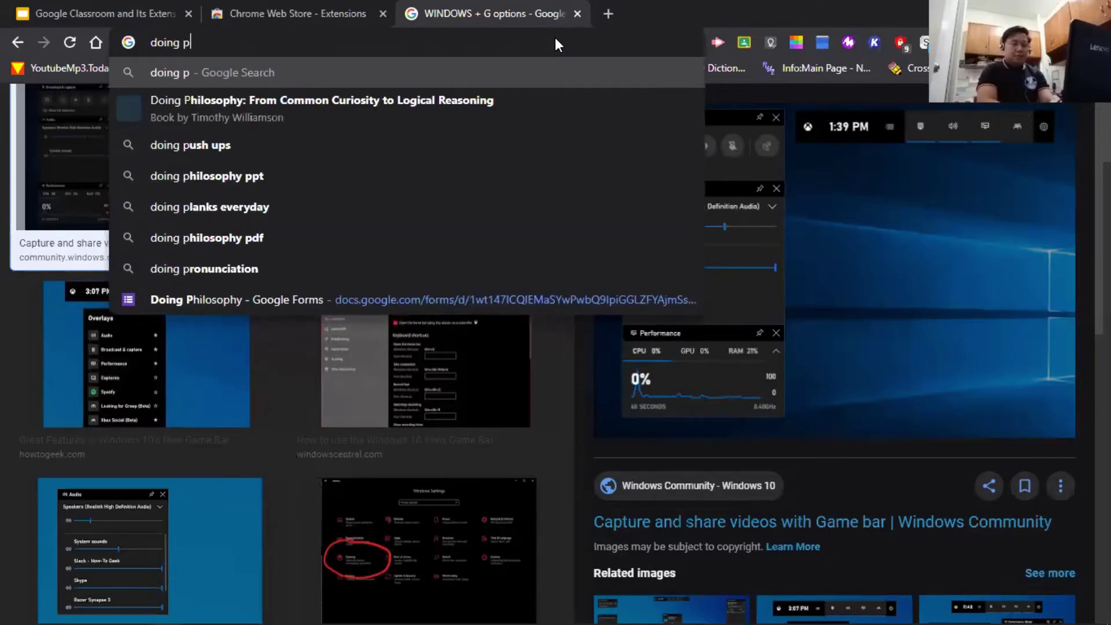
text(hilosophy )
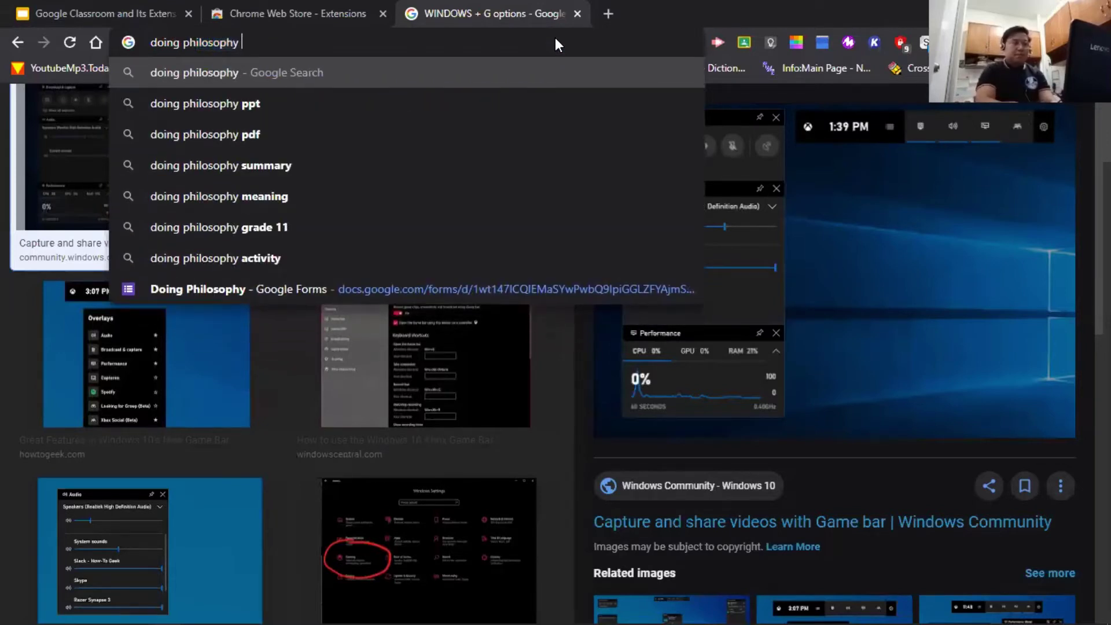
text(articles)
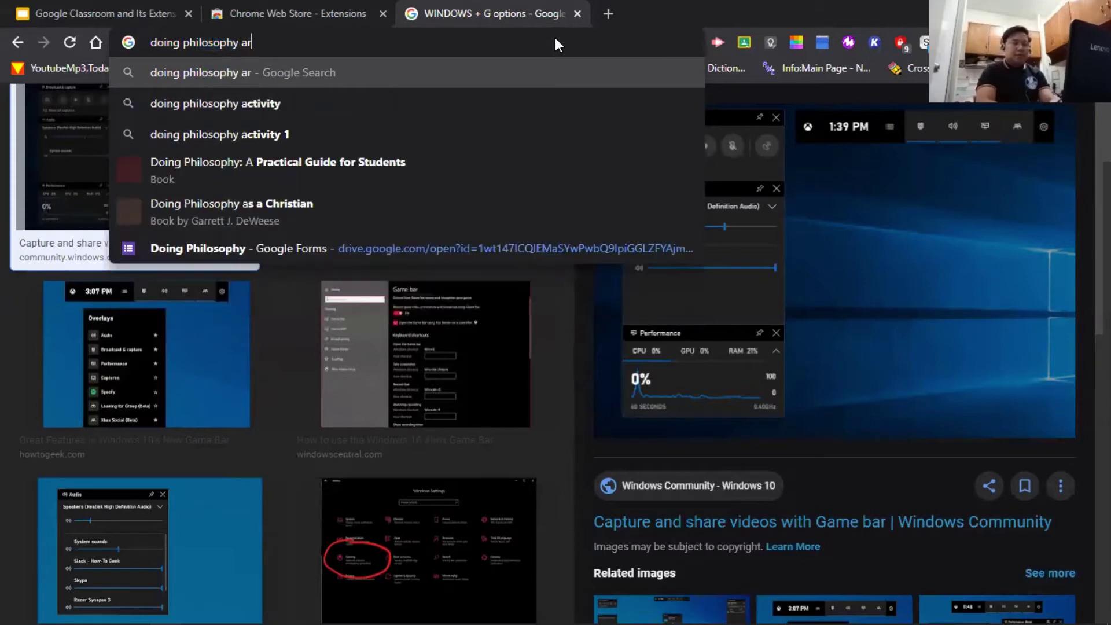
key(Return)
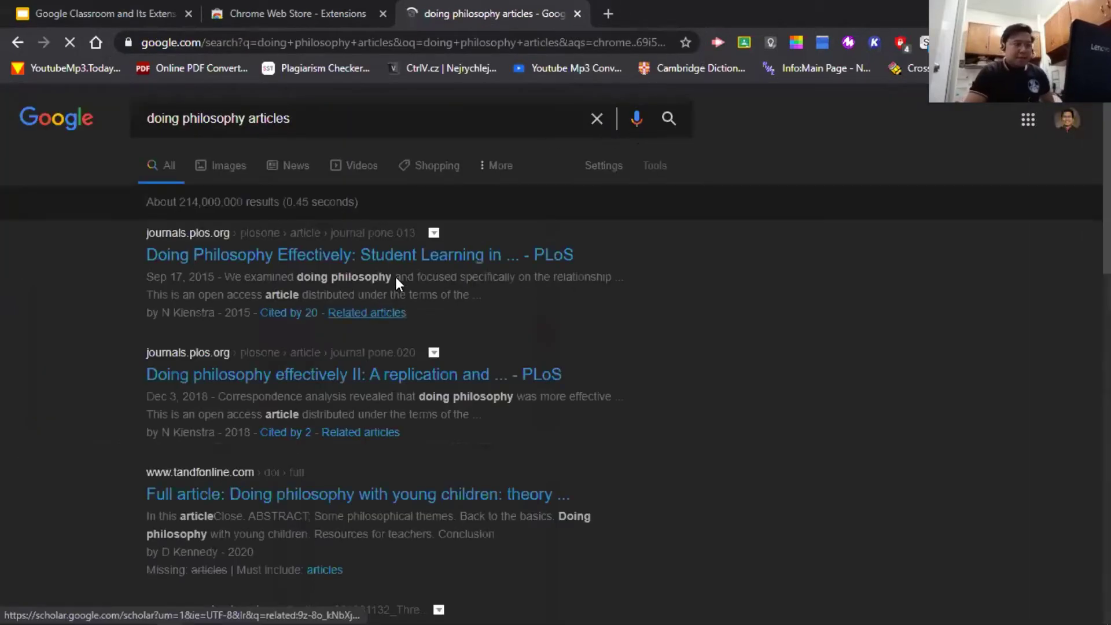
- Open the NCBI result 'Doing Philosophy Effectively: Student Learning in Classroom Teaching'
scroll(446, 352, down, 1)
scroll(280, 293, down, 1)
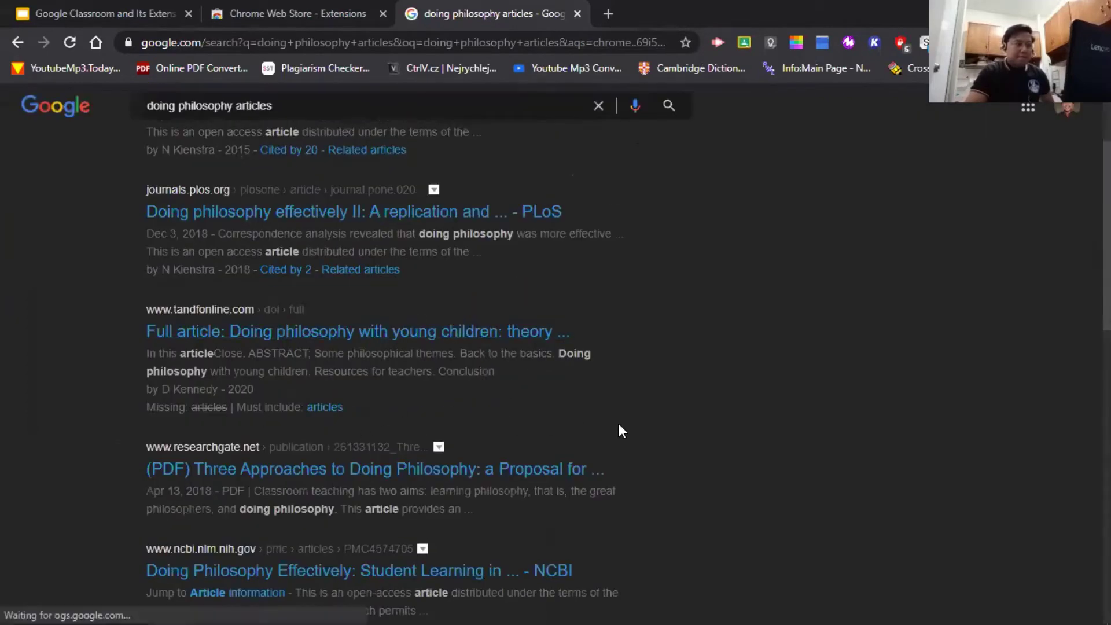
scroll(616, 422, down, 1)
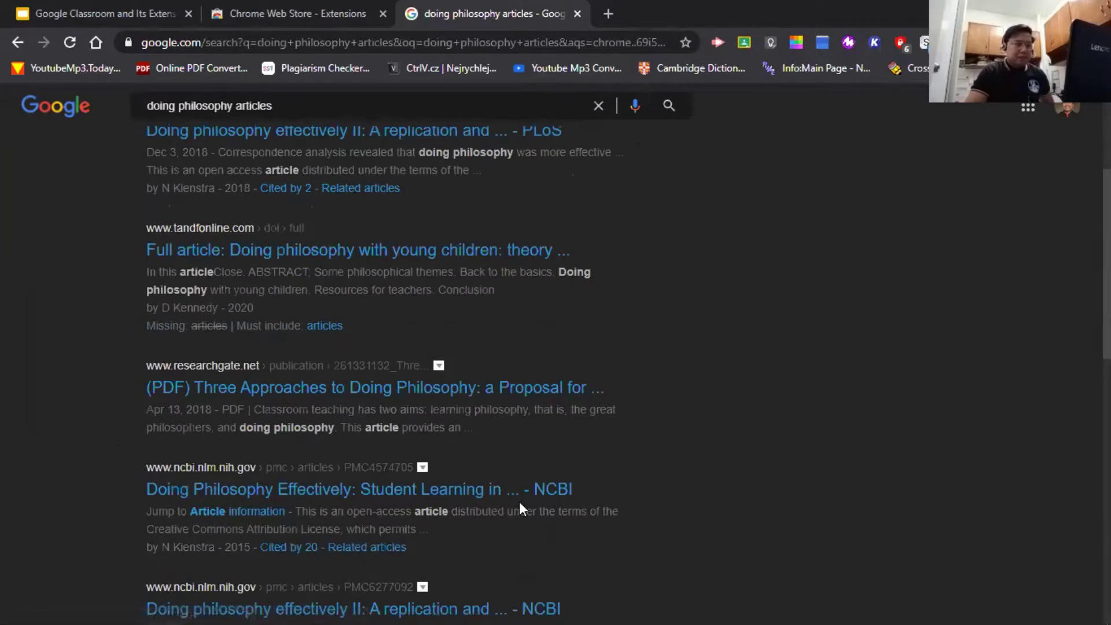
click(471, 497)
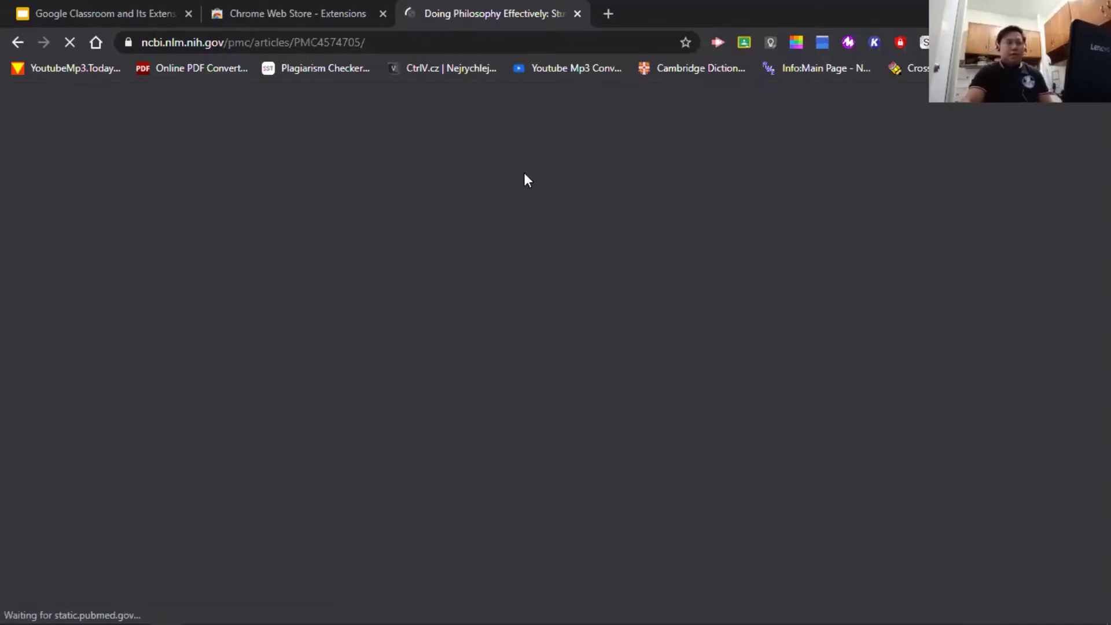
- Skim the NCBI philosophy article, then show the Share to Classroom list of four Teaching classes
scroll(401, 364, down, 7)
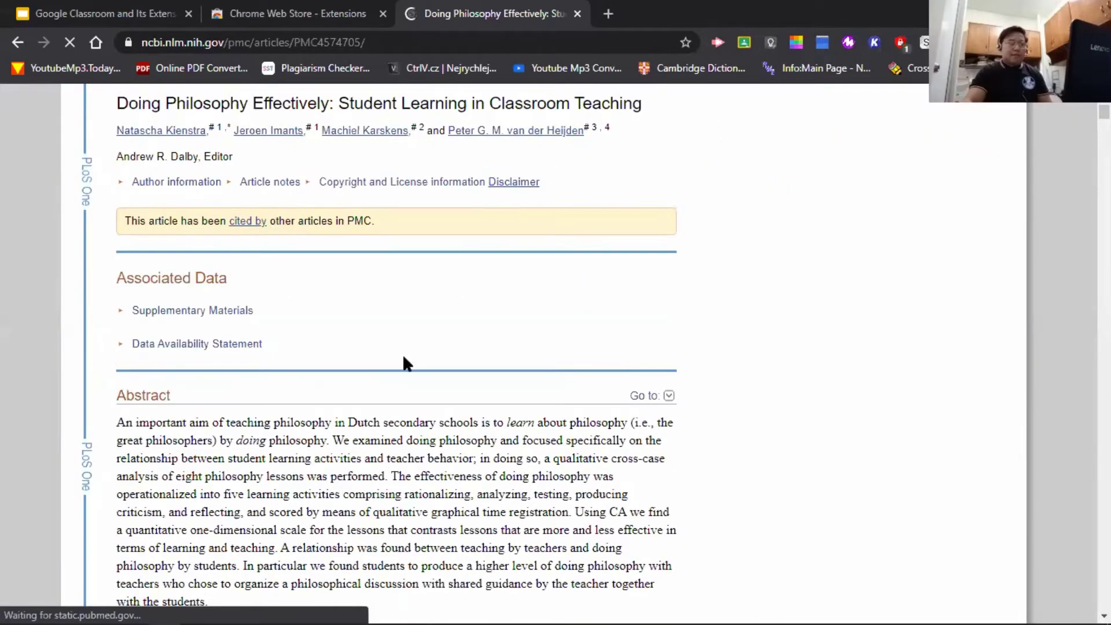
scroll(263, 320, down, 5)
scroll(331, 342, down, 6)
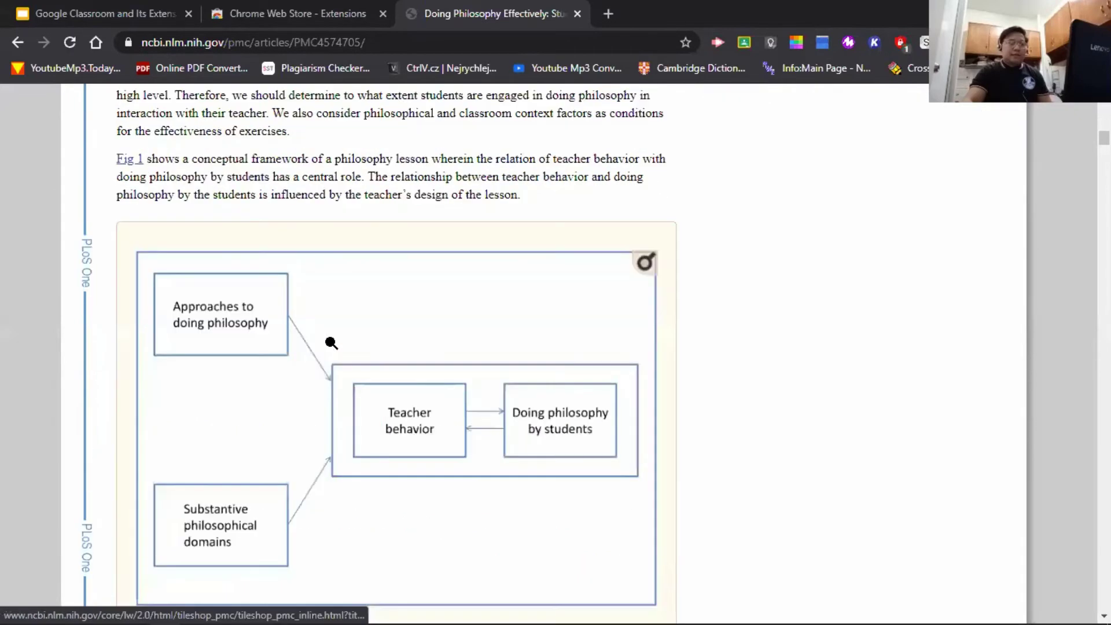
scroll(370, 340, up, 20)
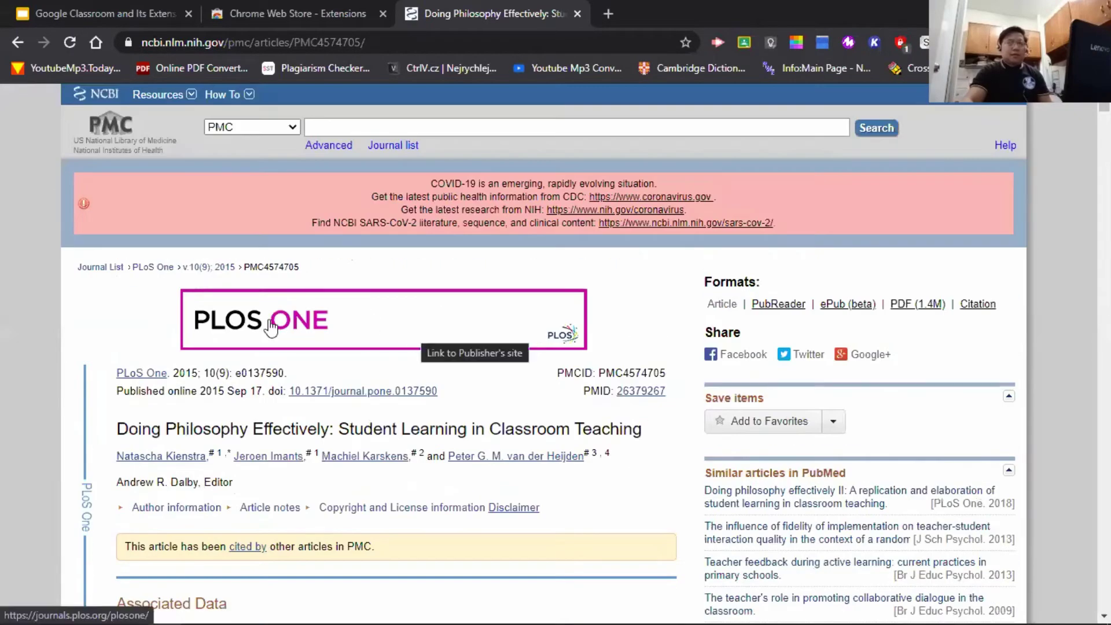
scroll(414, 338, down, 10)
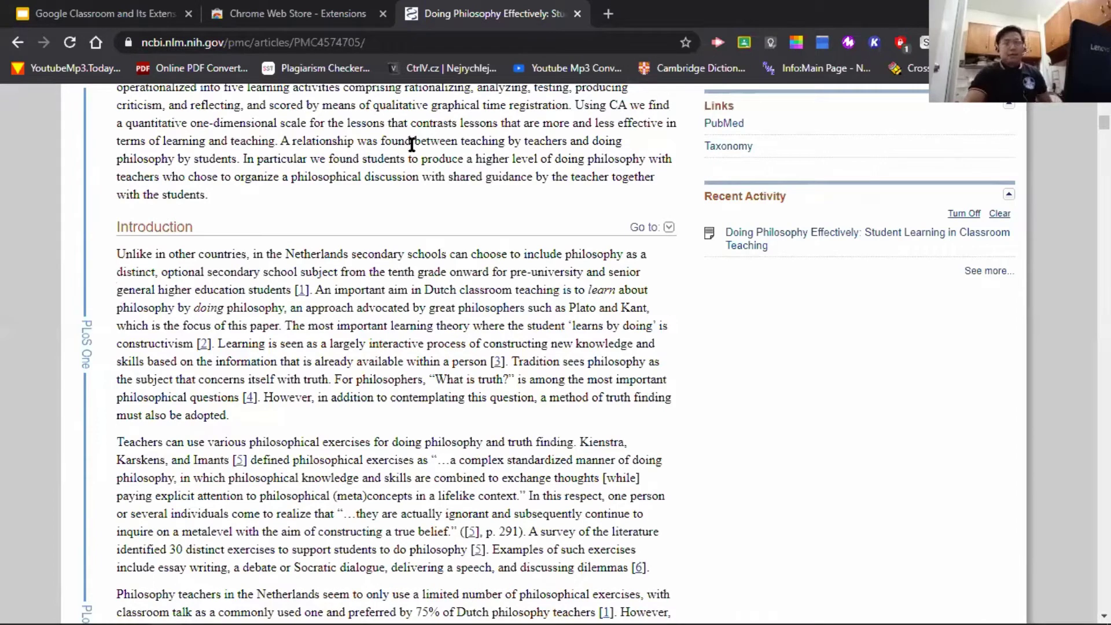
click(745, 42)
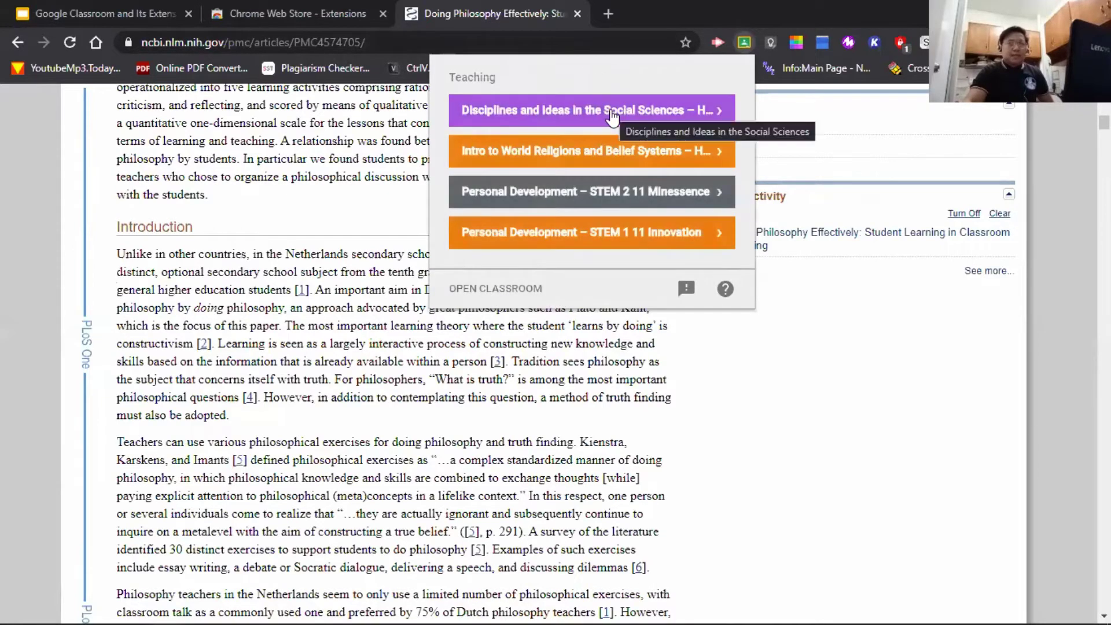
- Pick the Disciplines and Ideas in the Social Sciences class and try sharing the article as an assignment
click(612, 114)
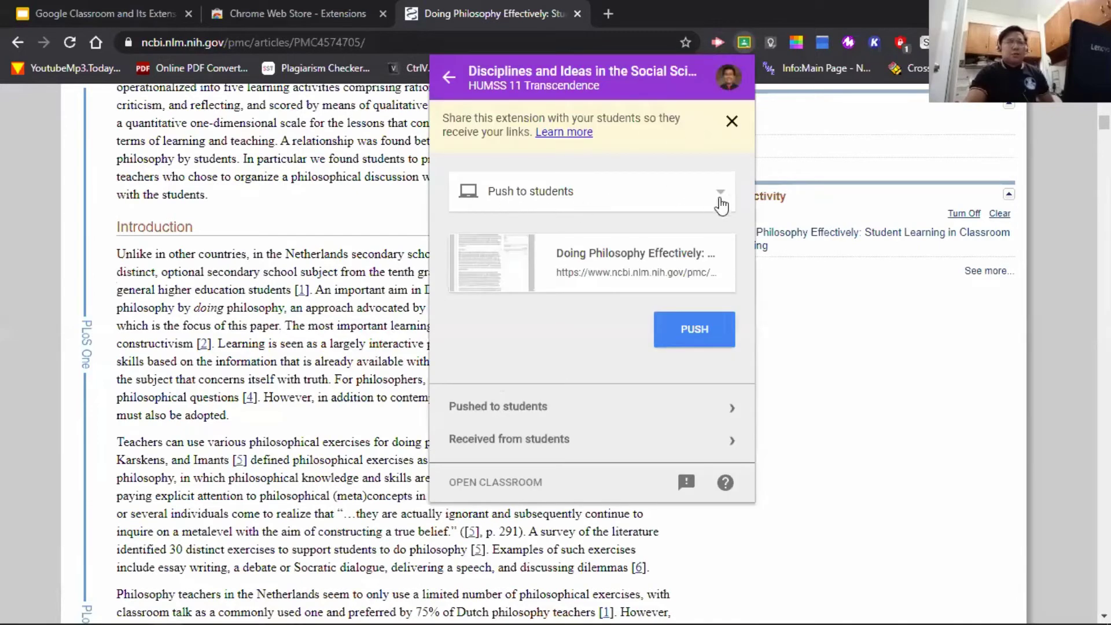
click(721, 204)
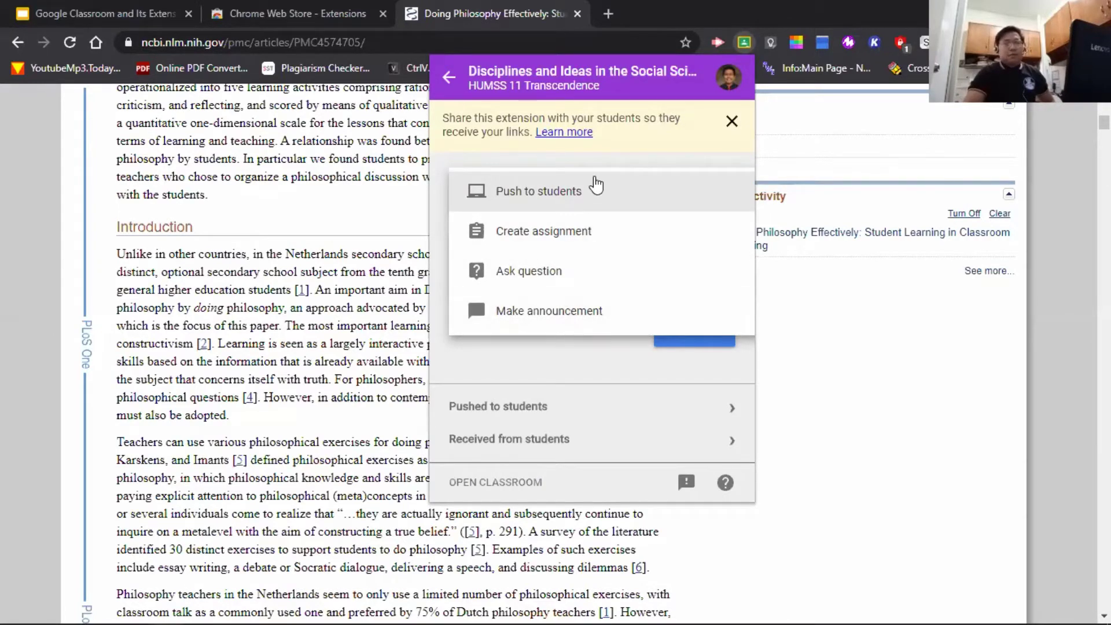
click(595, 165)
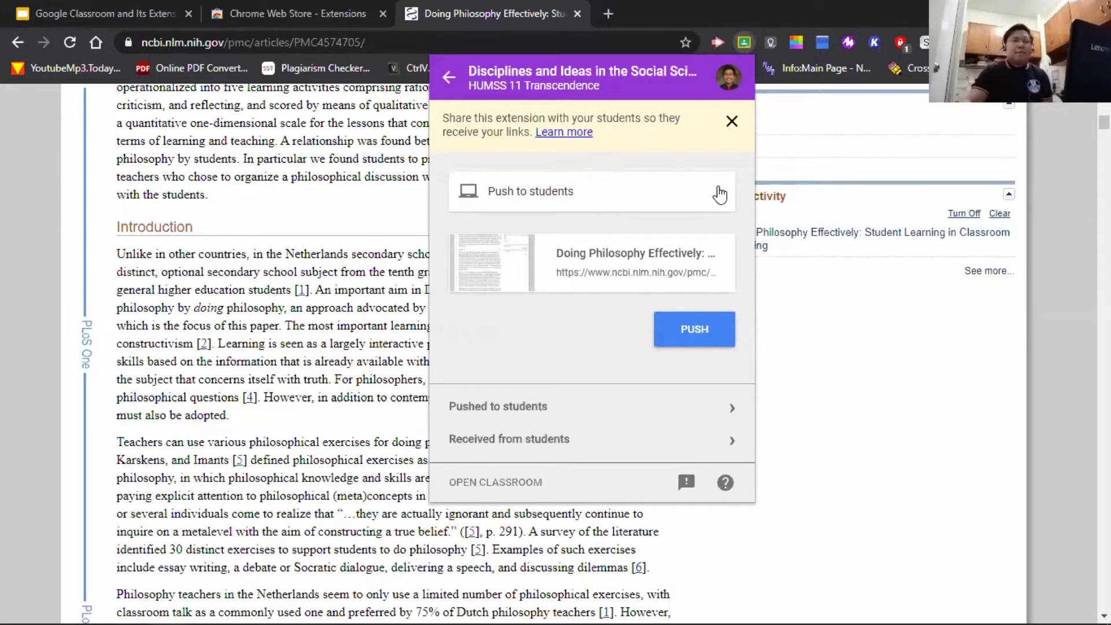
click(720, 192)
click(665, 237)
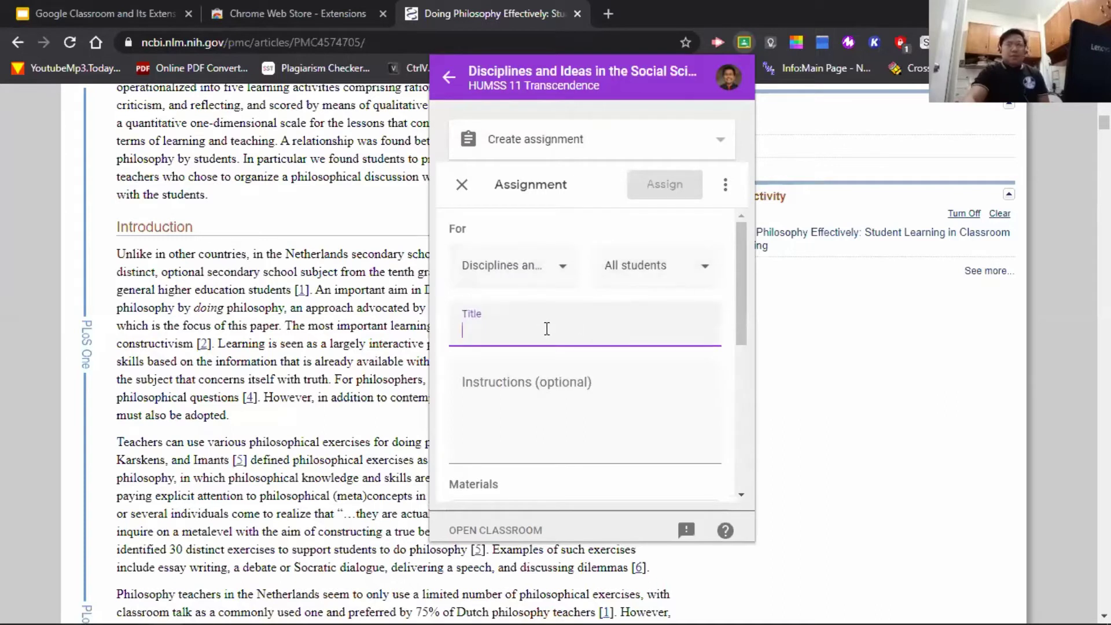
scroll(546, 329, down, 3)
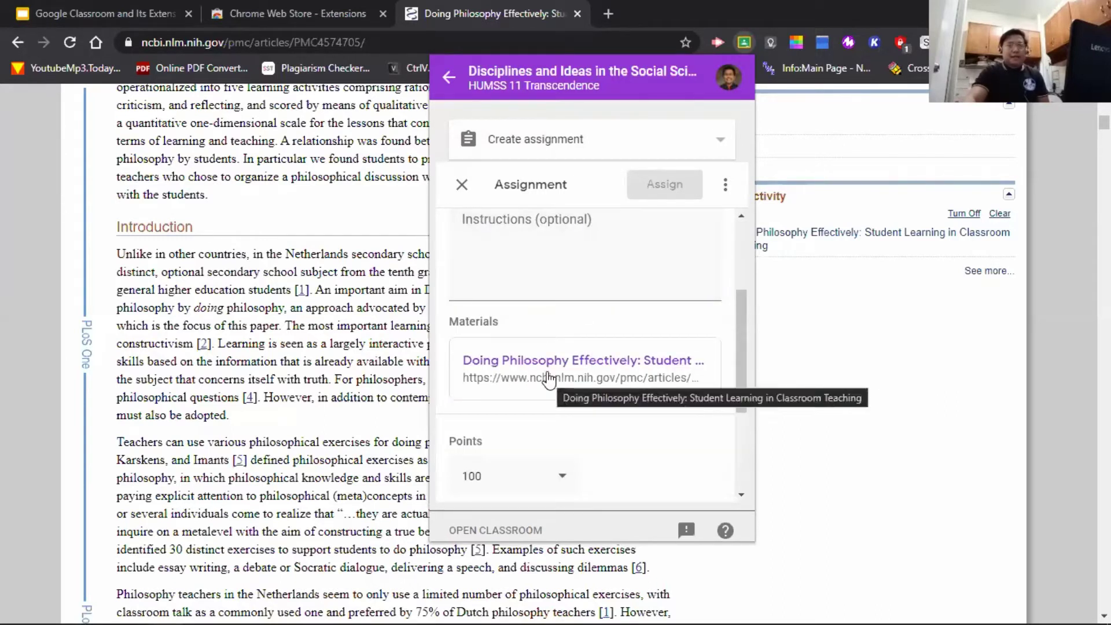
scroll(553, 283, up, 3)
- Switch the Share to Classroom post type to Ask question and view the question form
click(717, 152)
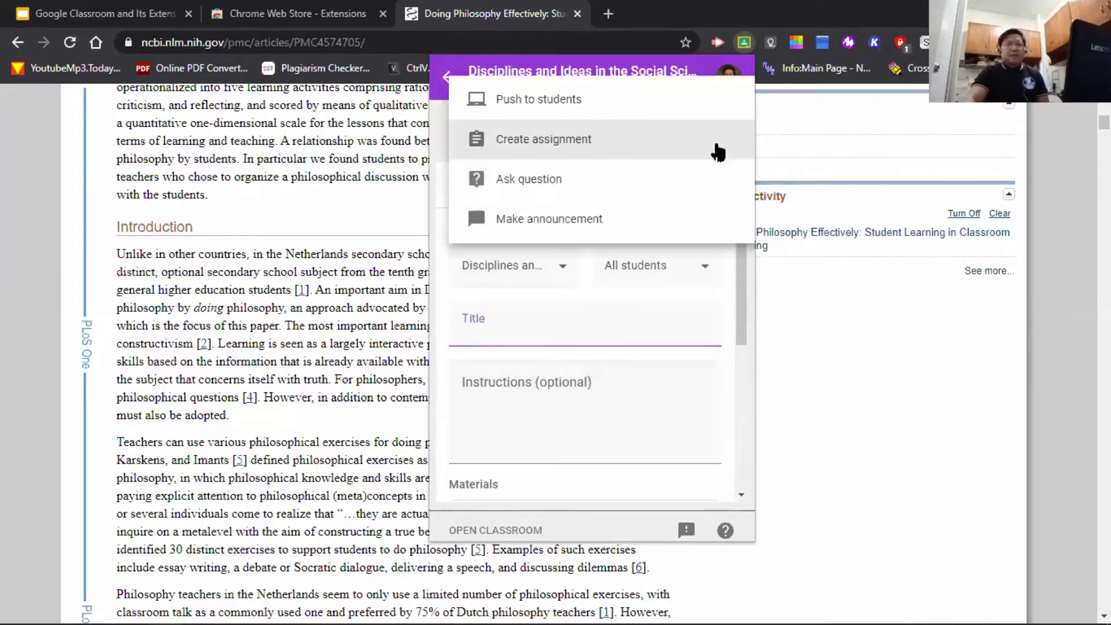
click(603, 184)
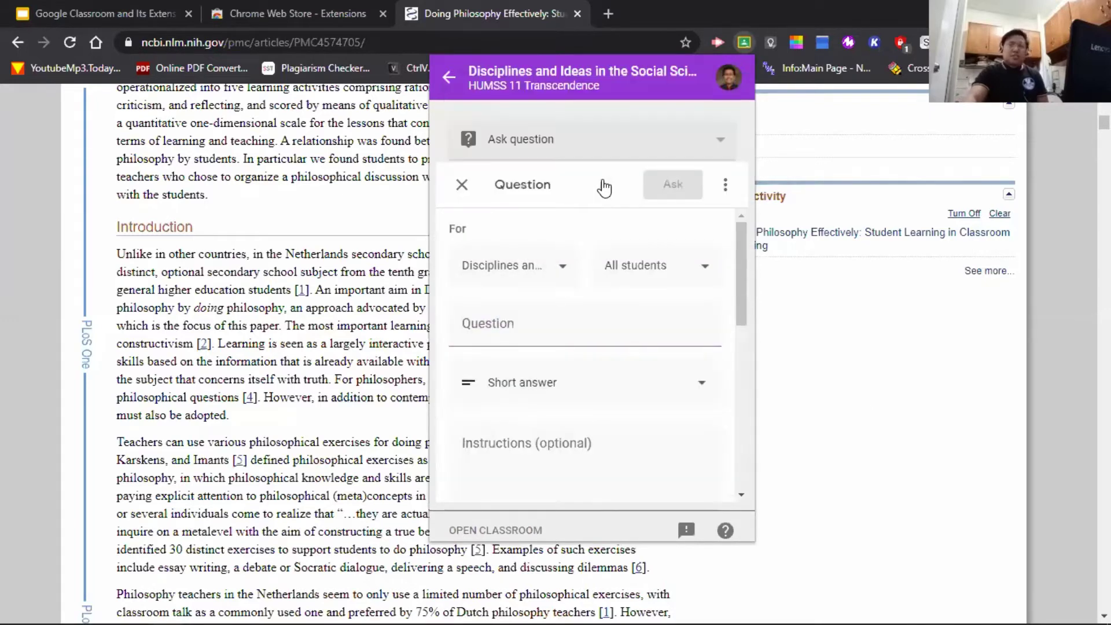
click(591, 329)
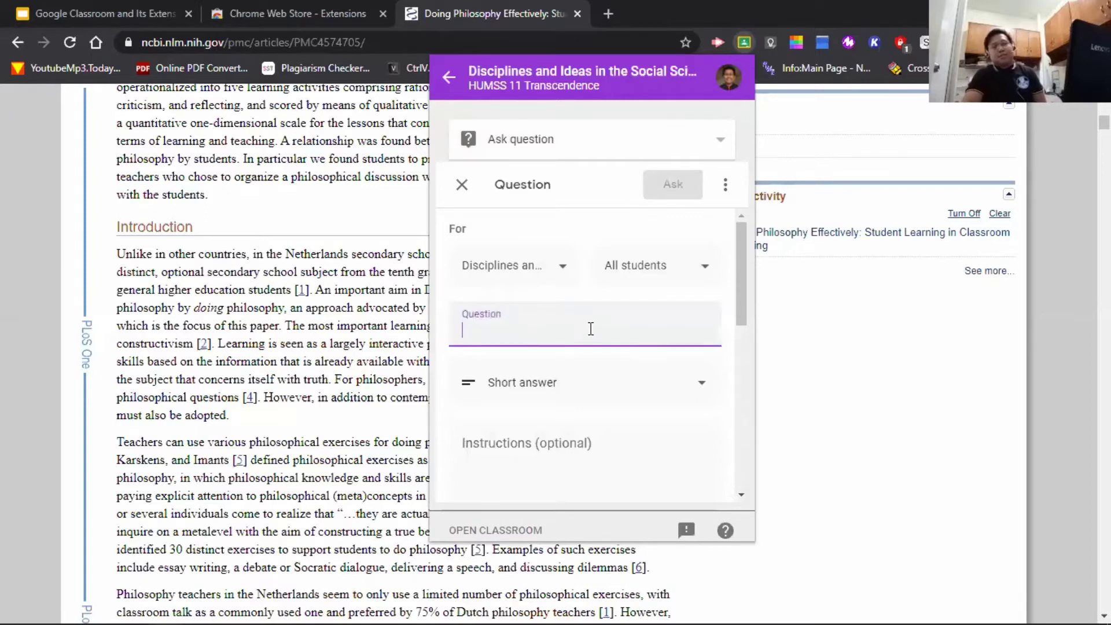
scroll(591, 330, down, 3)
scroll(587, 307, up, 3)
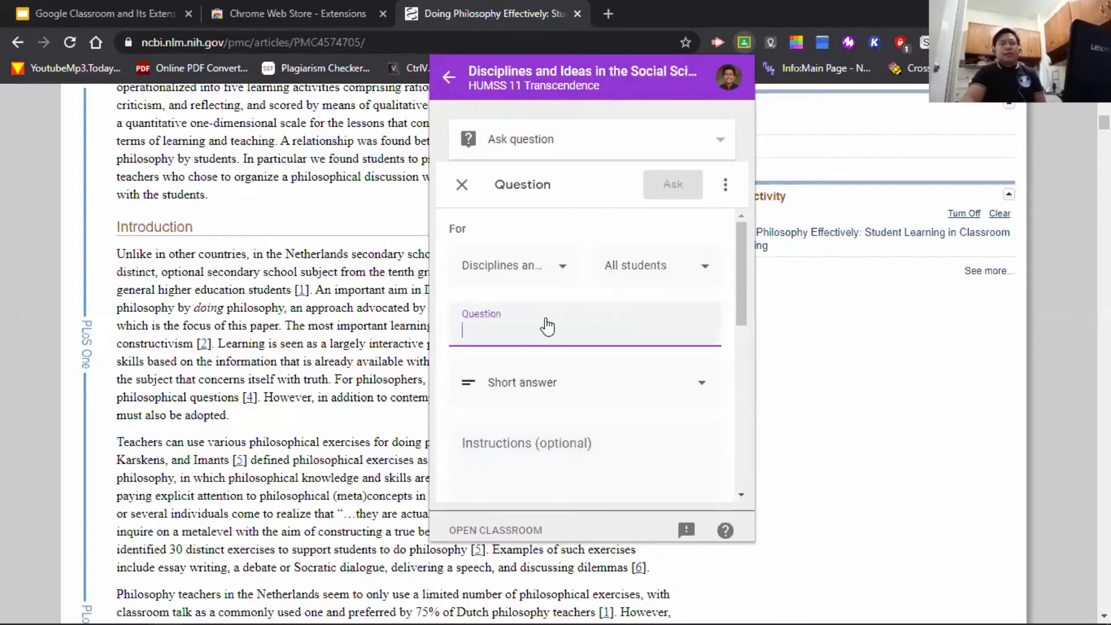
scroll(220, 254, down, 1)
scroll(537, 372, down, 4)
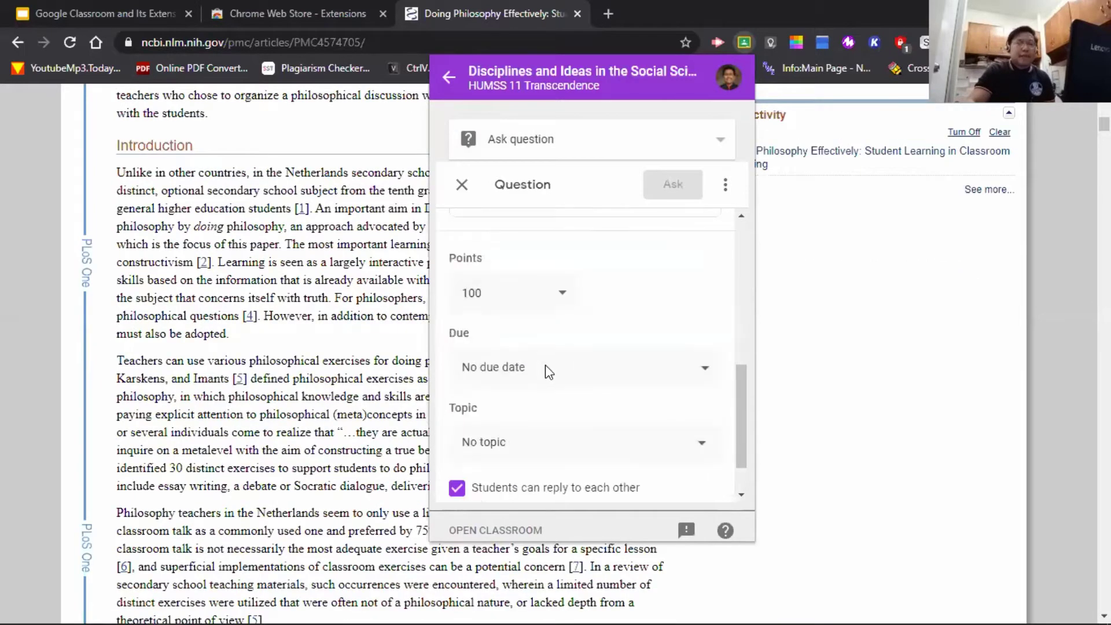
scroll(561, 330, up, 2)
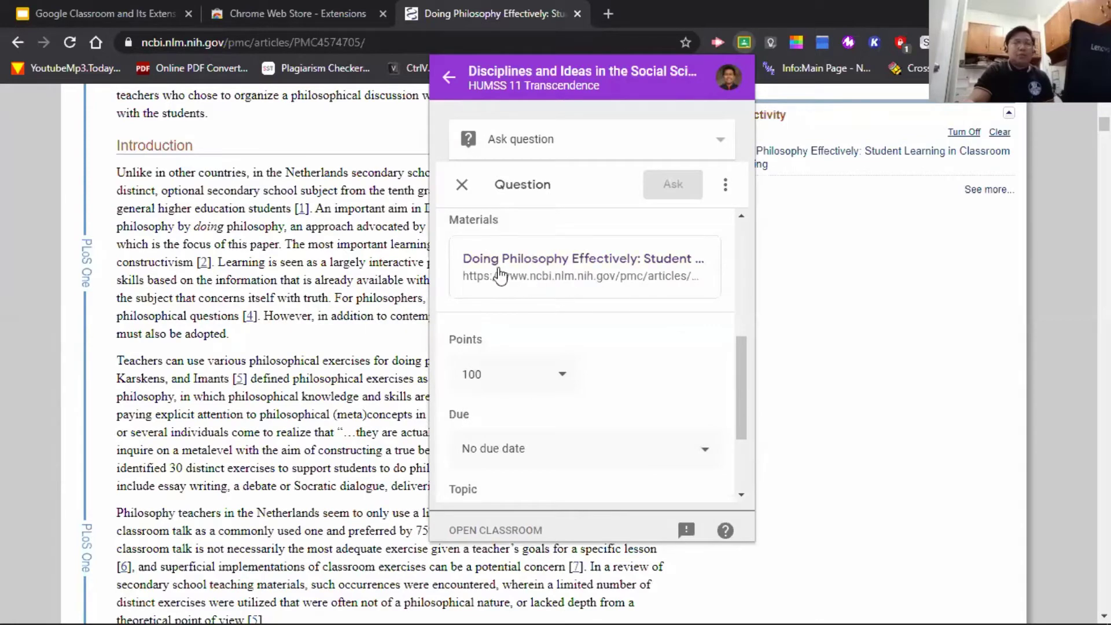
scroll(578, 353, up, 4)
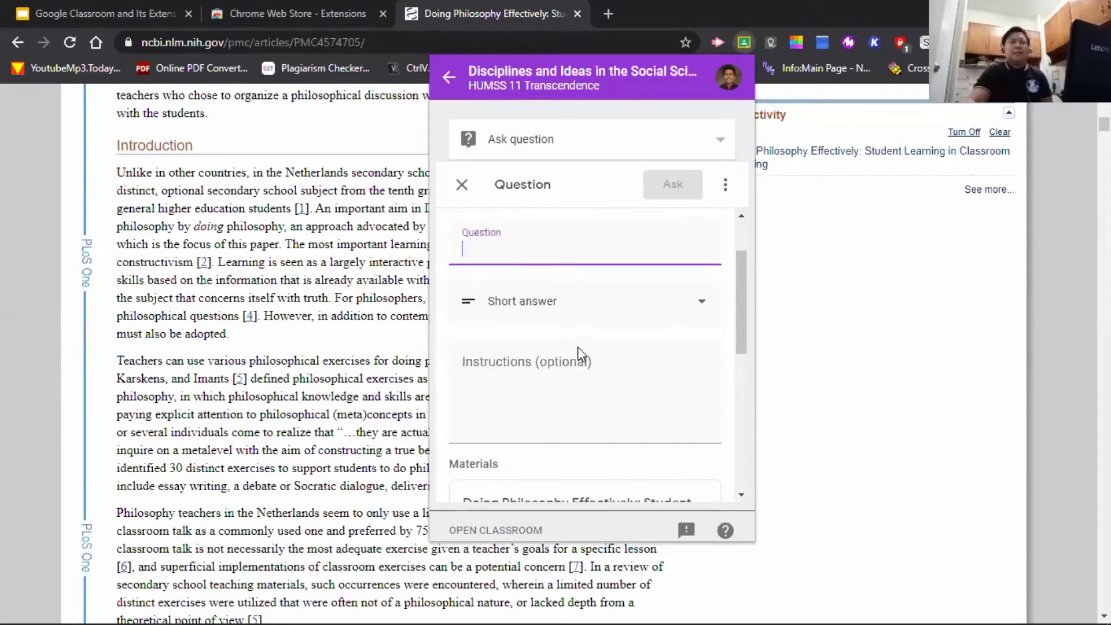
- Change the Share to Classroom post type to Make announcement
click(702, 149)
click(638, 220)
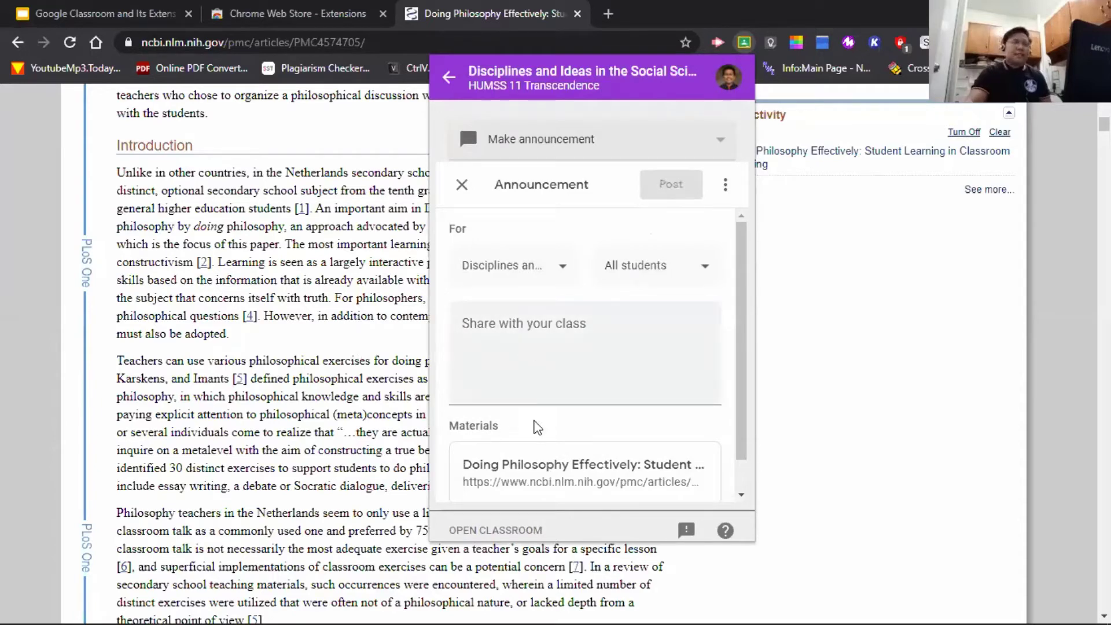
scroll(542, 436, down, 1)
scroll(564, 441, up, 1)
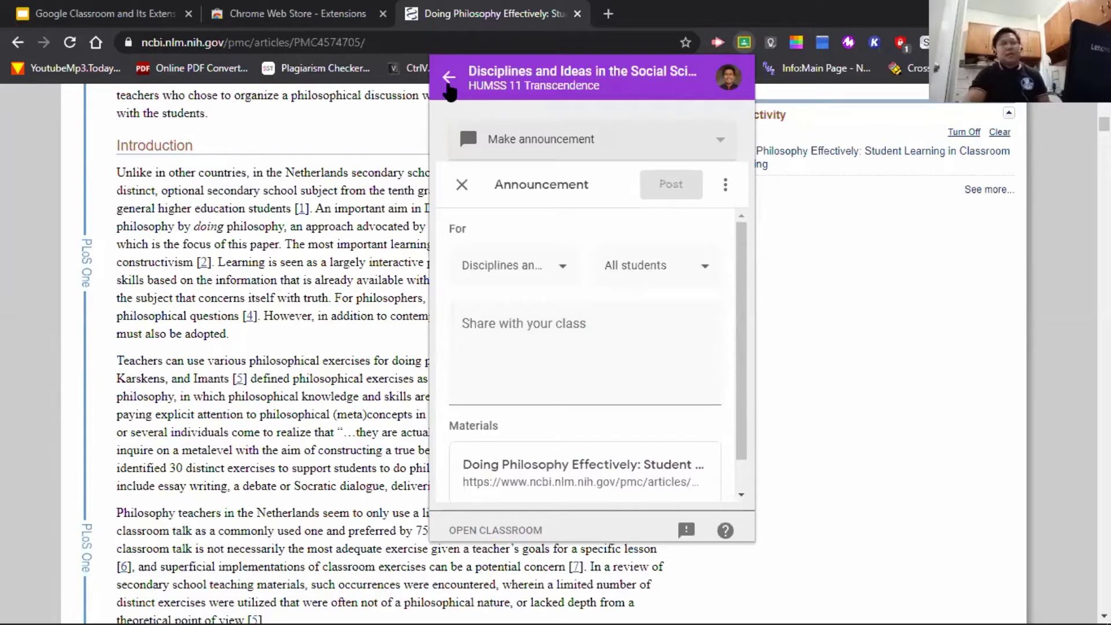
- Go back to the class list, close the share panel without posting, and return to the slides
click(449, 77)
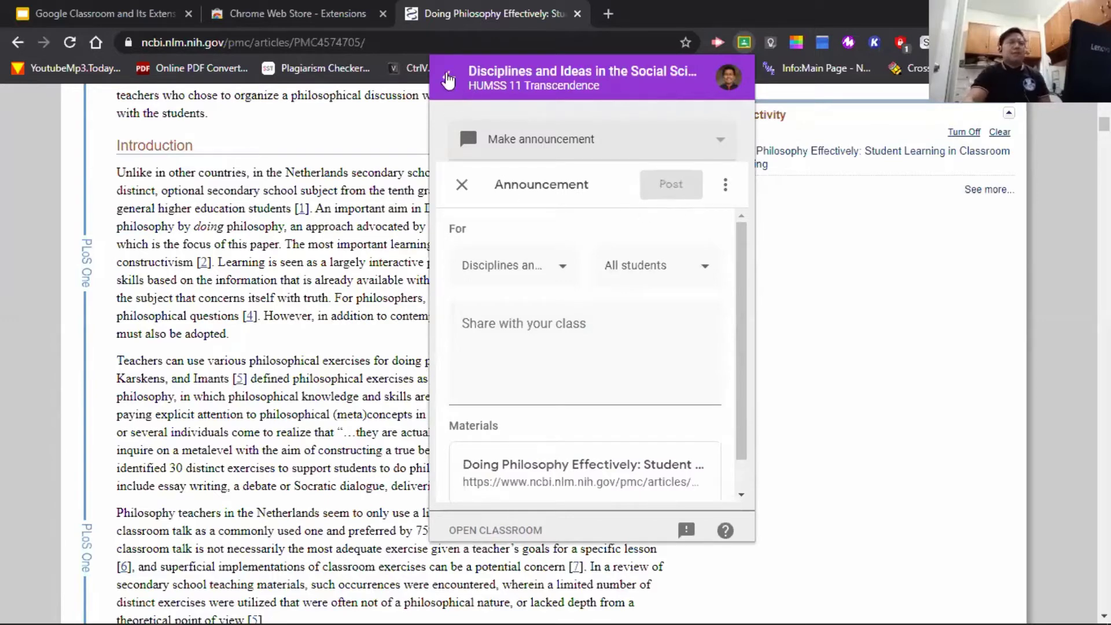
click(833, 342)
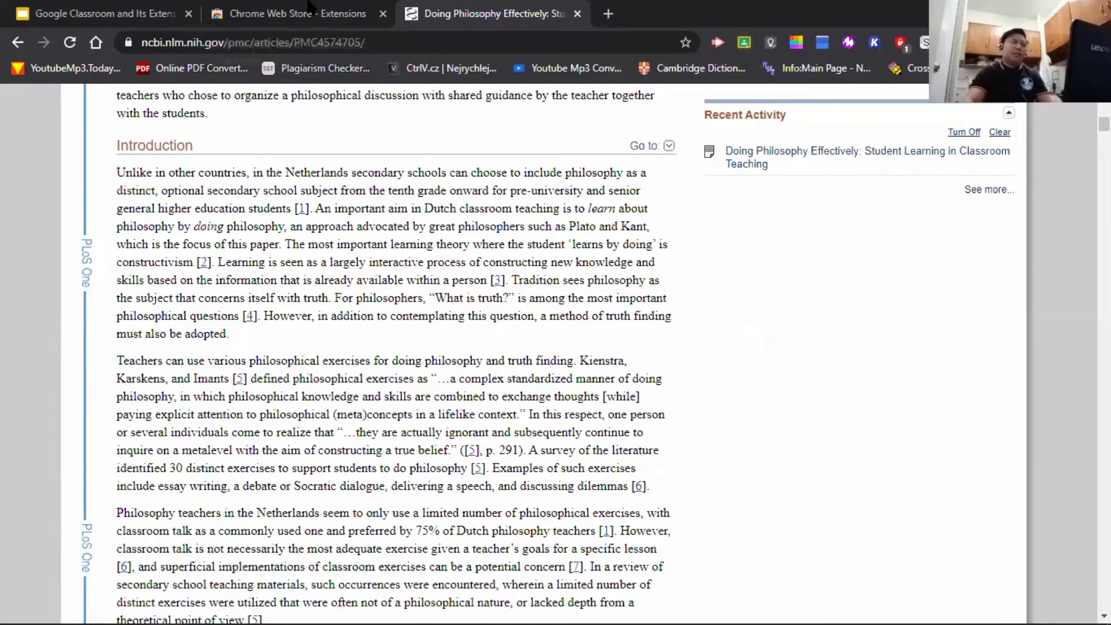
click(116, 13)
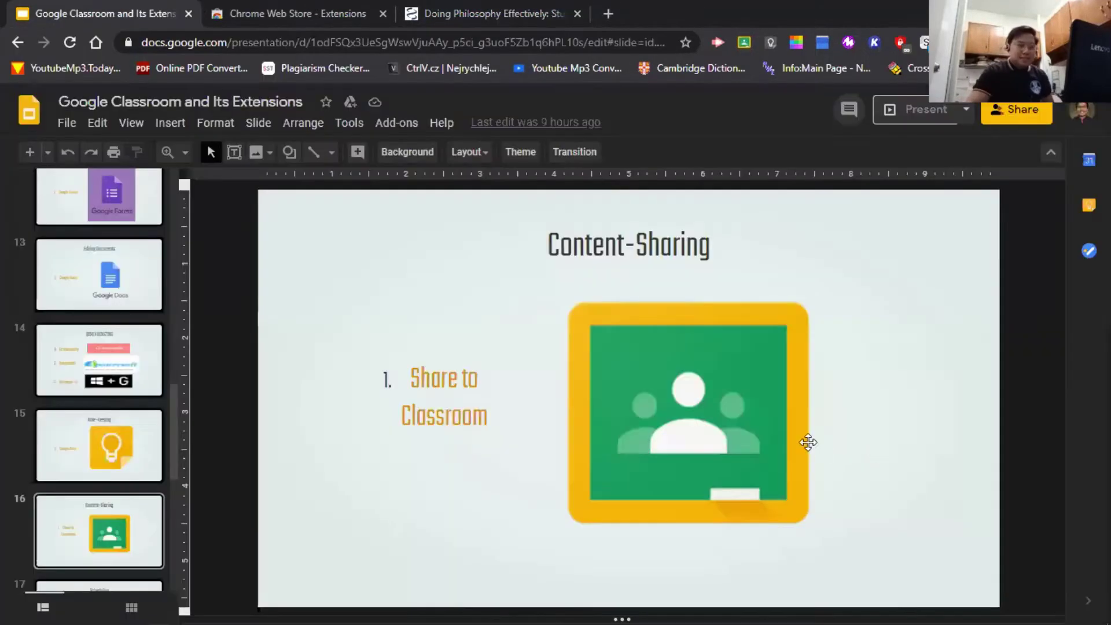
- Move the presentation to slide 17, Scheduling
key(Down)
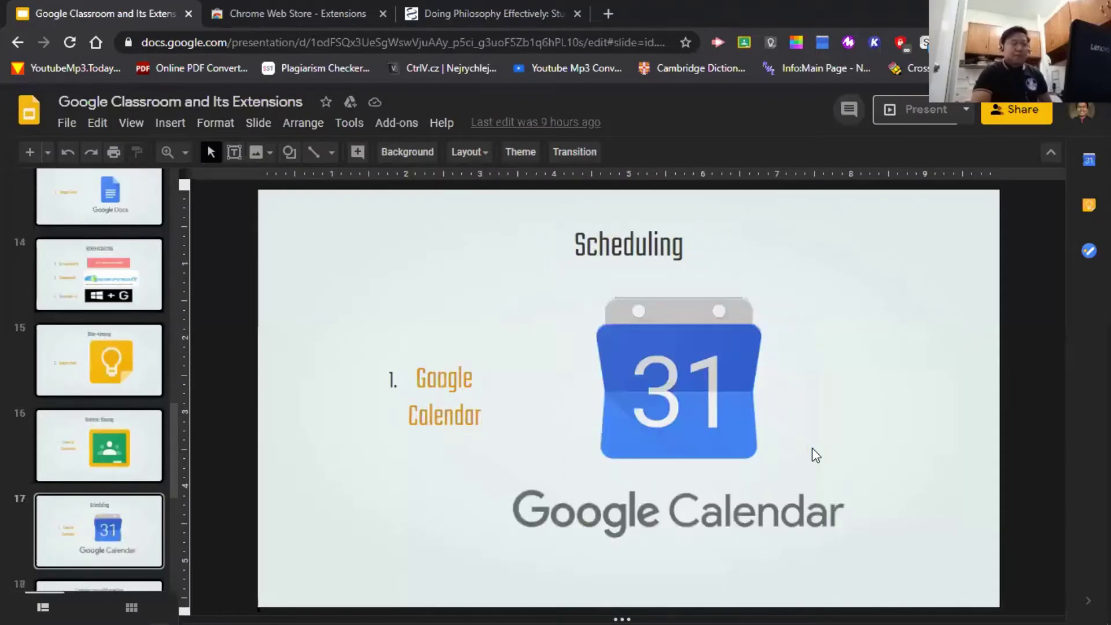
key(Down)
key(Up)
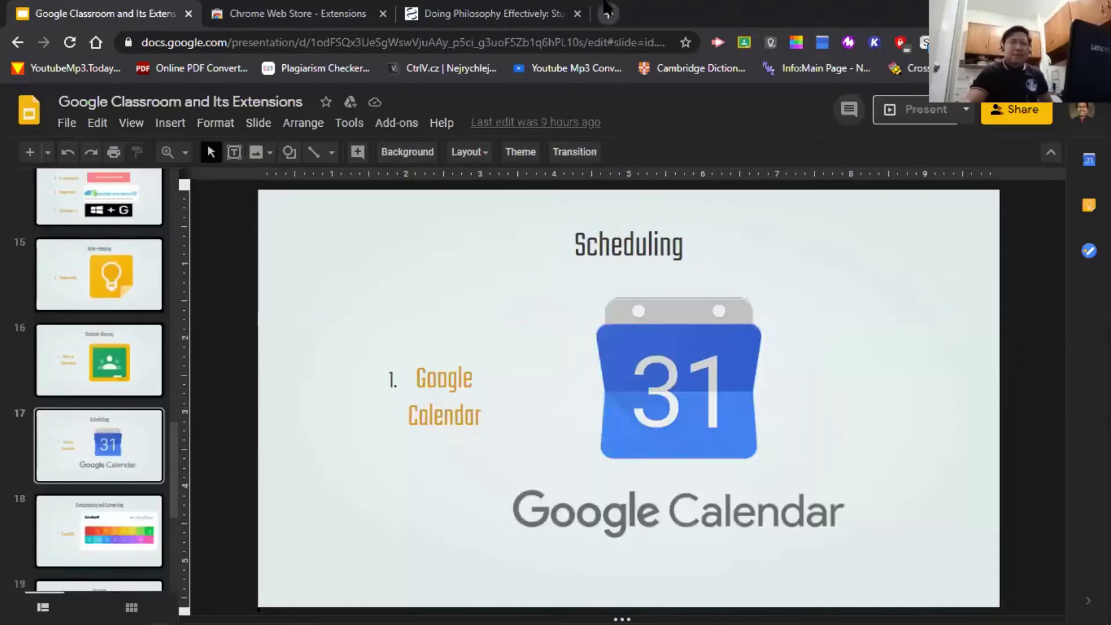
- Open calendar.google.com in a new browser tab
click(607, 12)
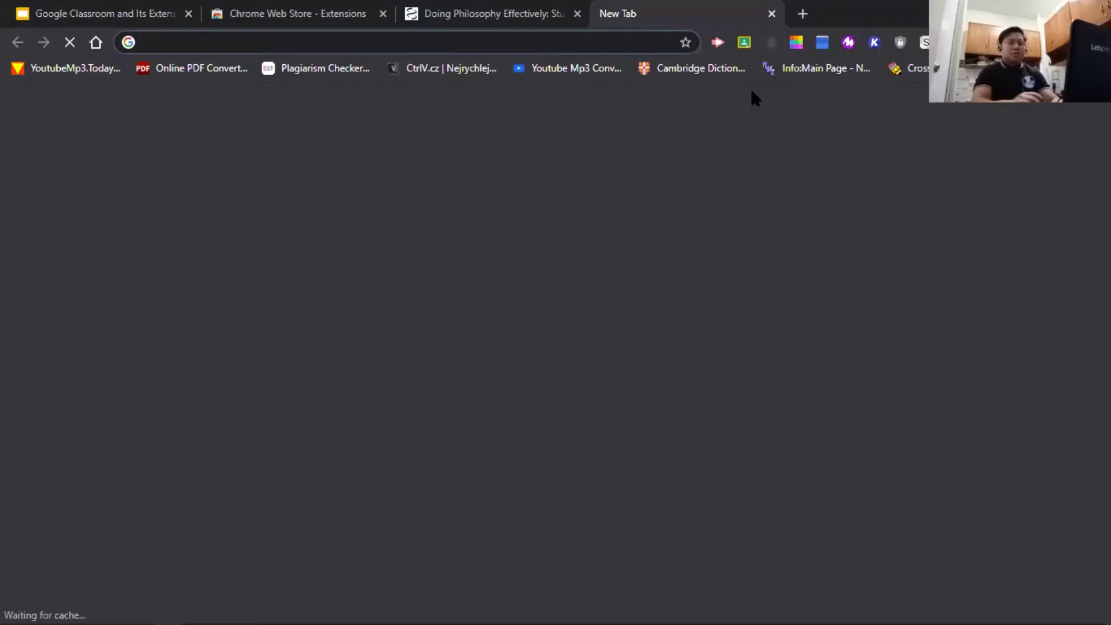
text(calendar.google.com)
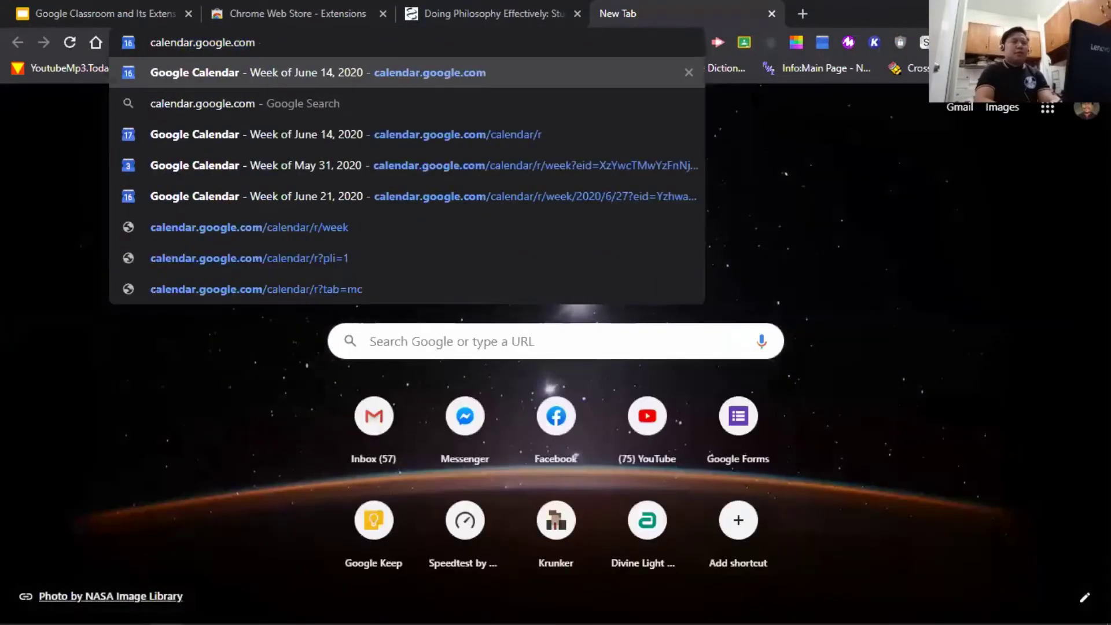
key(Return)
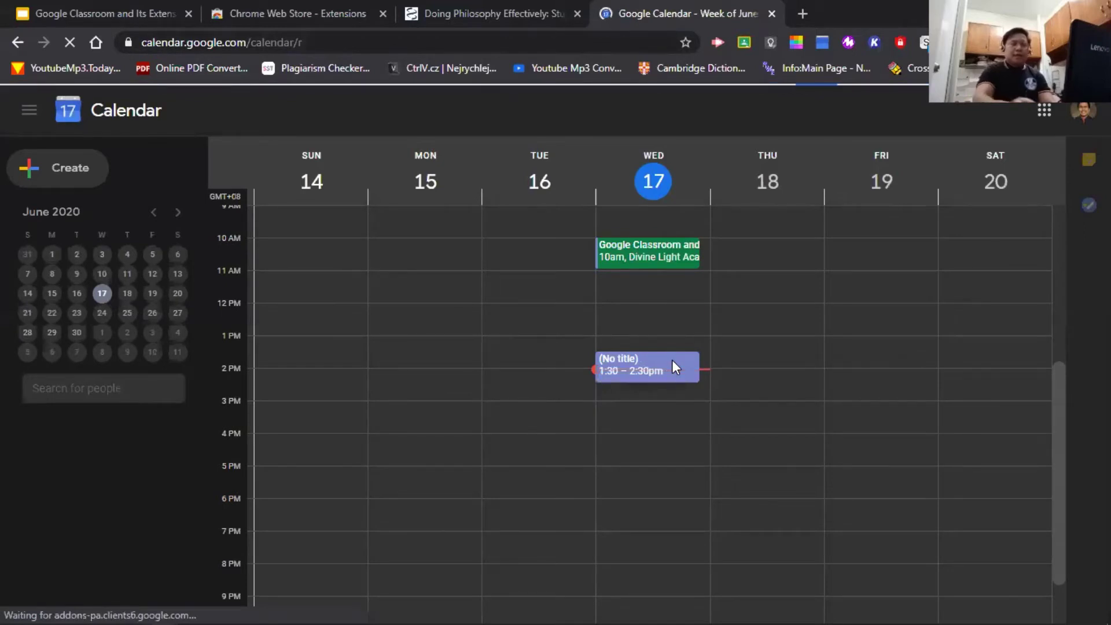
- Delete the untitled 1:30–2:30pm event on June 17 and draft a new 1–2pm event there
click(637, 361)
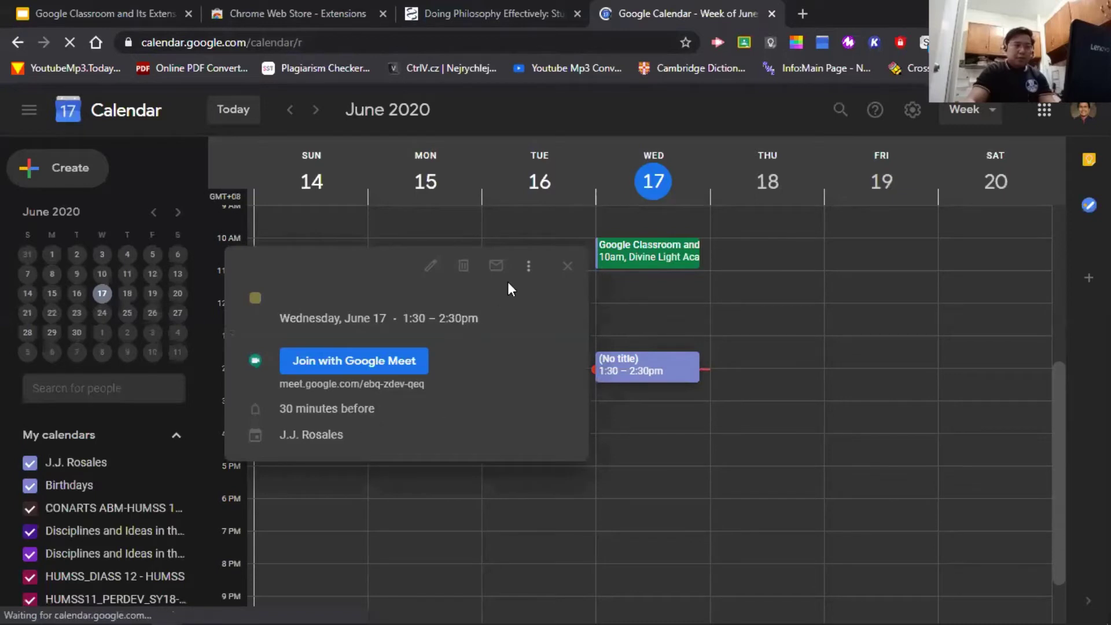
click(463, 269)
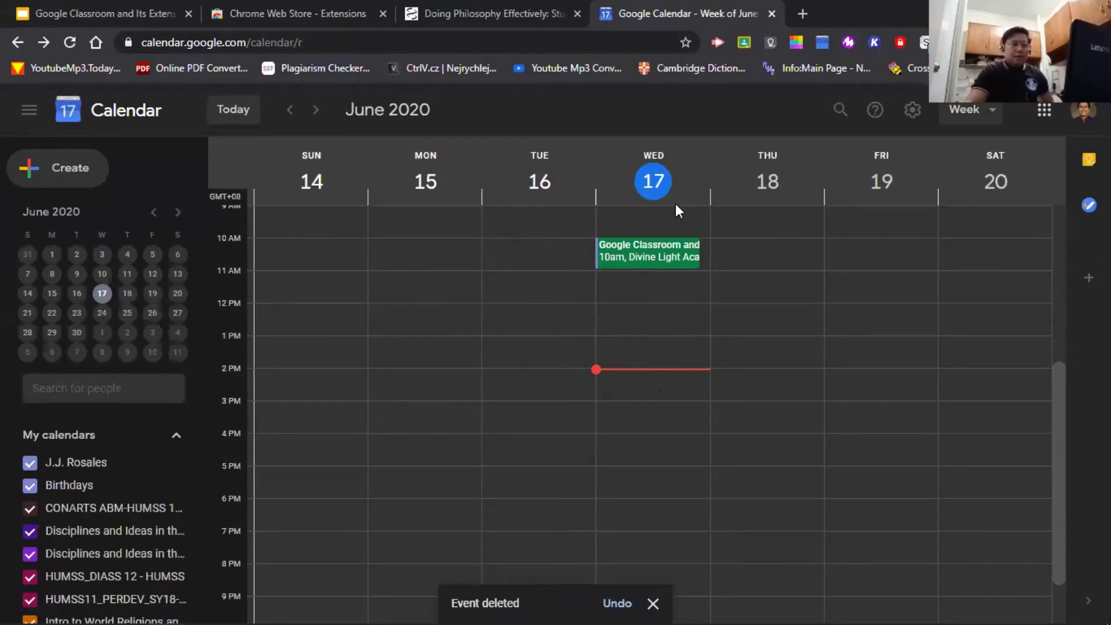
click(618, 344)
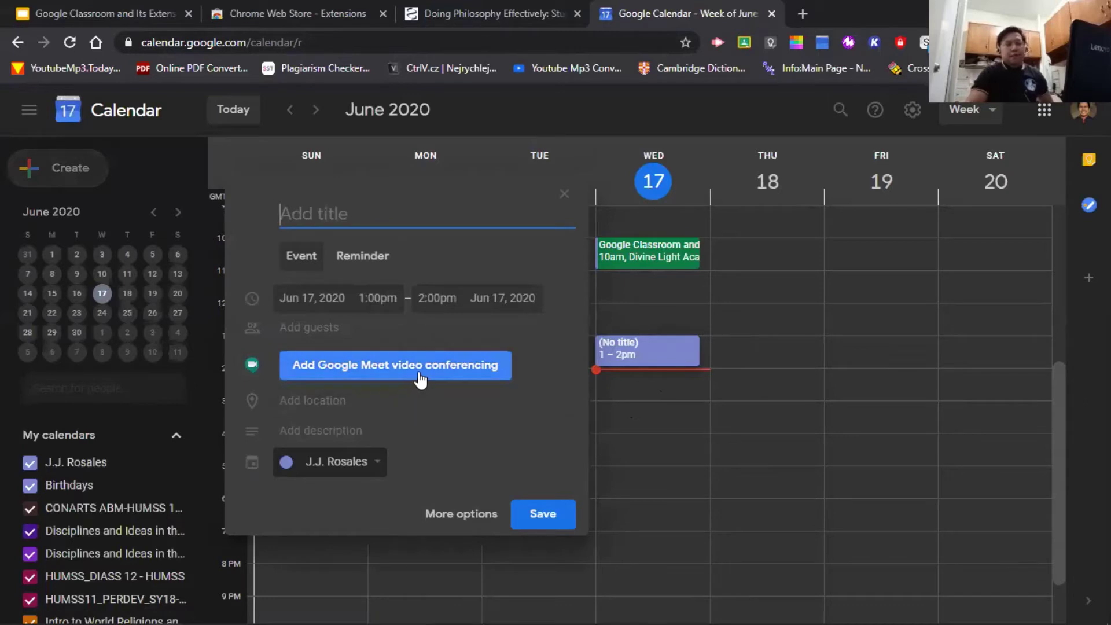
- Add a Google Meet call to the 1pm draft, then discard the draft
click(419, 376)
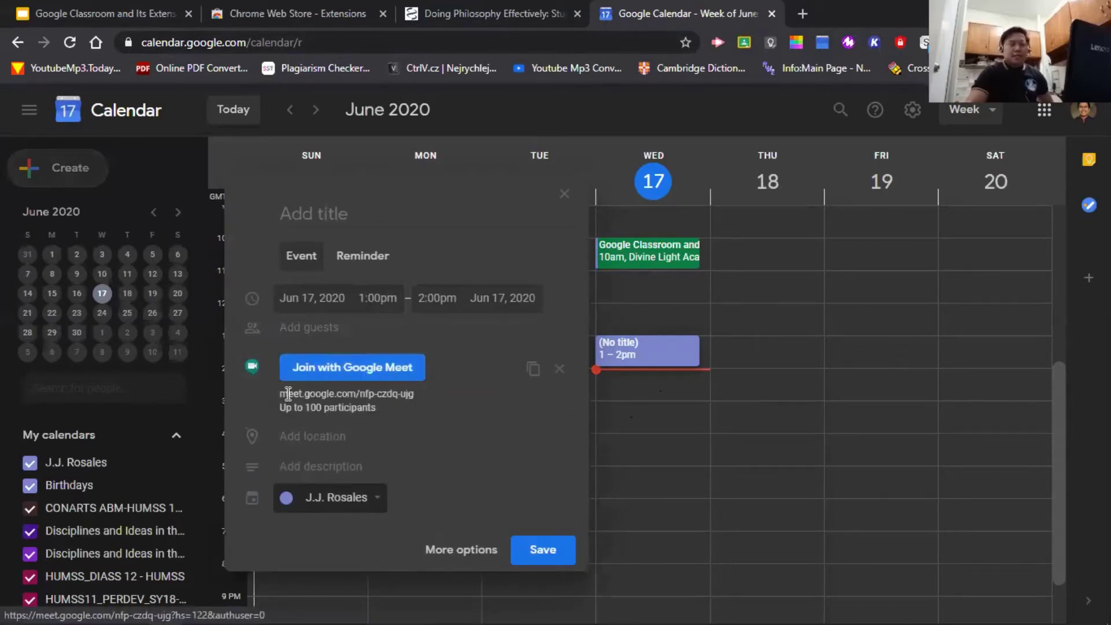
drag(281, 394, 415, 395)
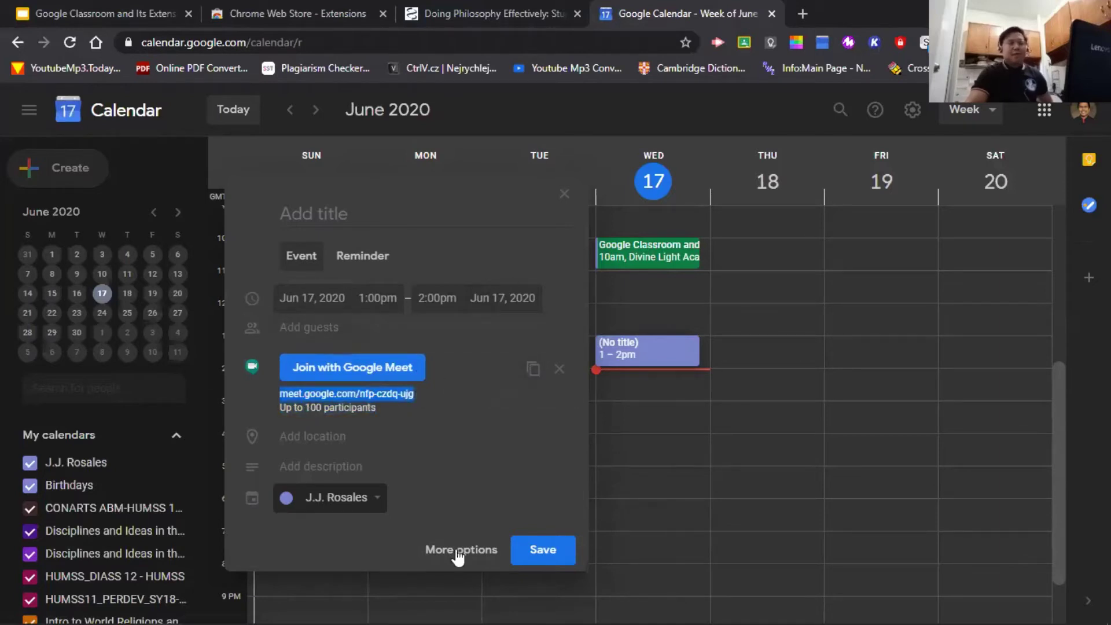
click(564, 194)
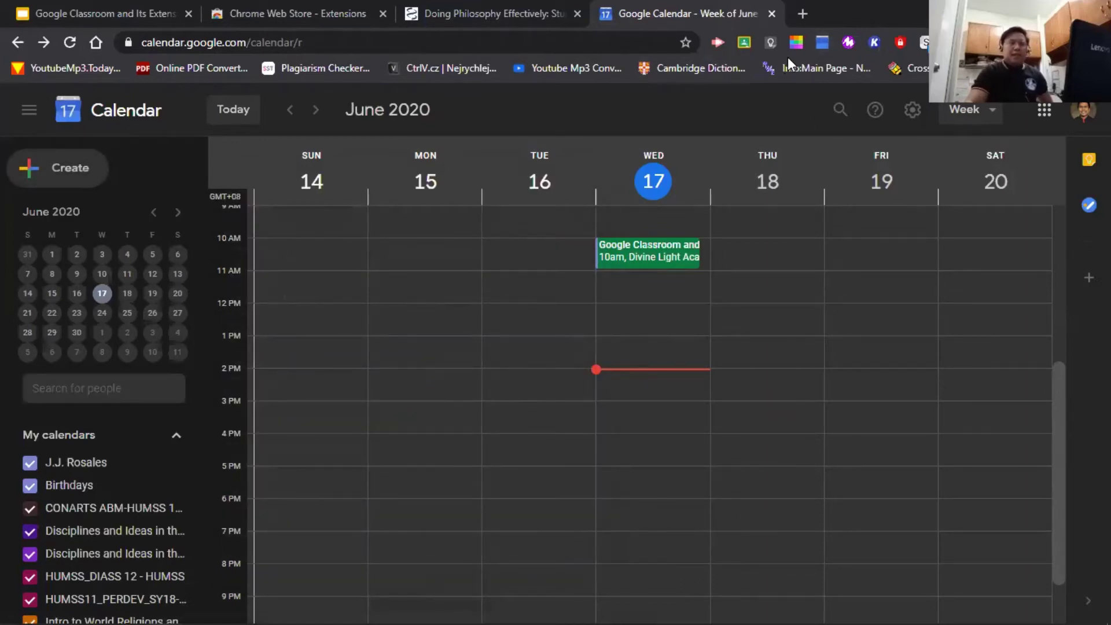
- Save a 5–6pm June 17 event titled 'Sample' located at Divine Light Academy
click(623, 477)
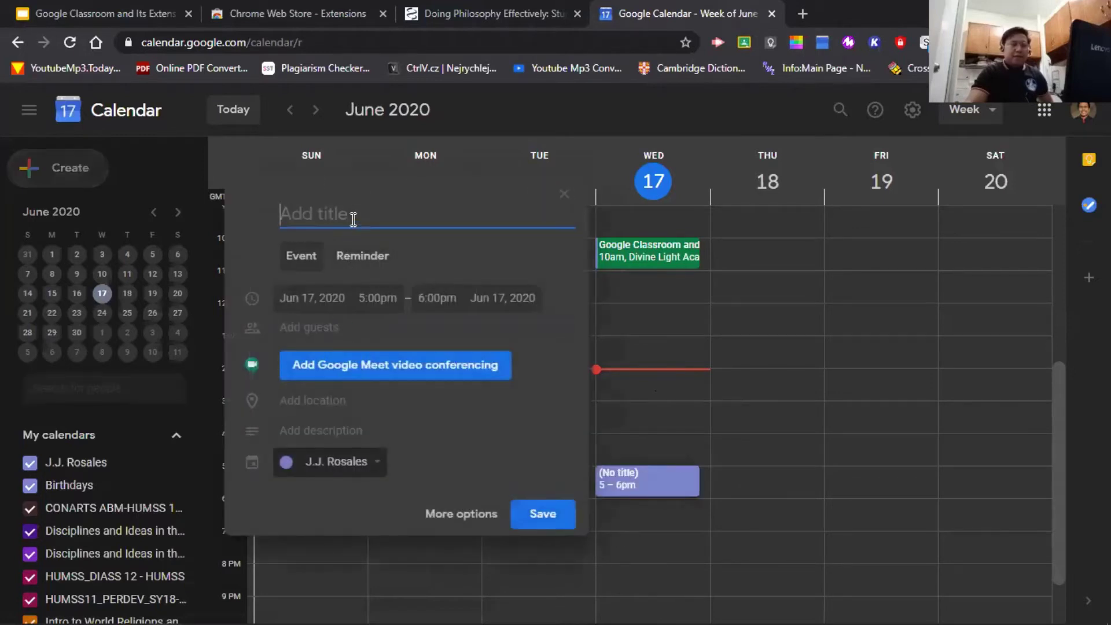
text(Sample)
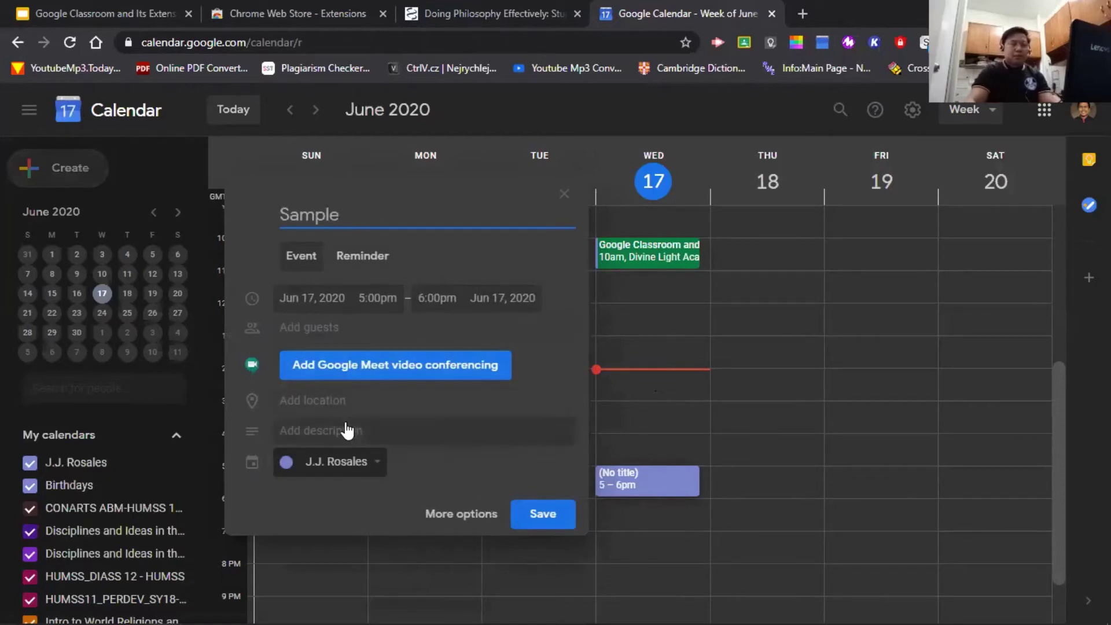
click(342, 402)
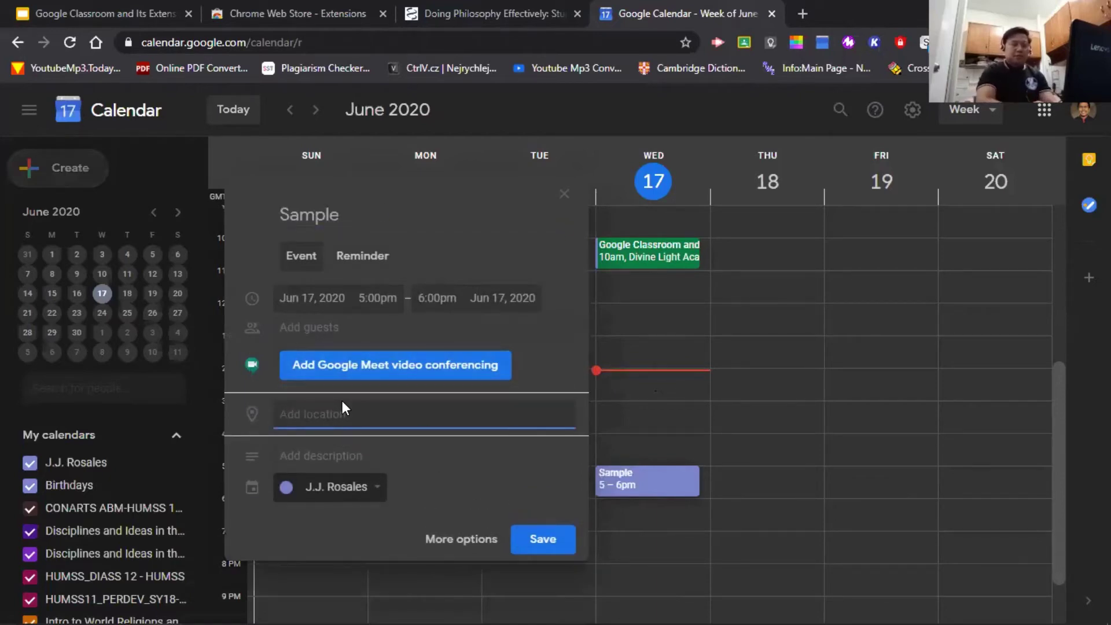
text(Divine)
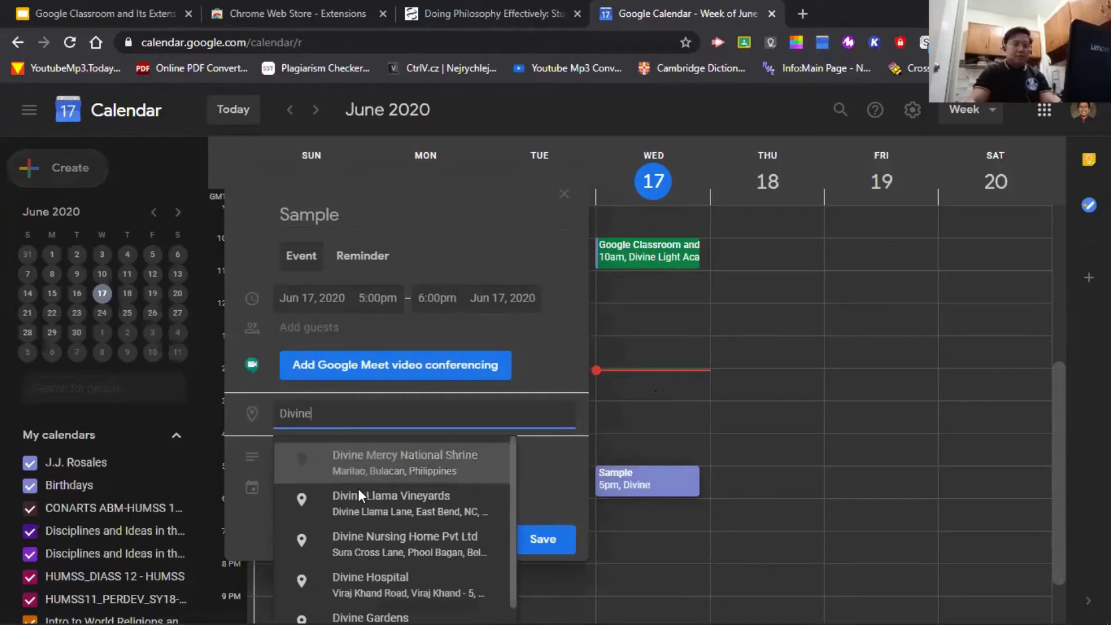
text( Light)
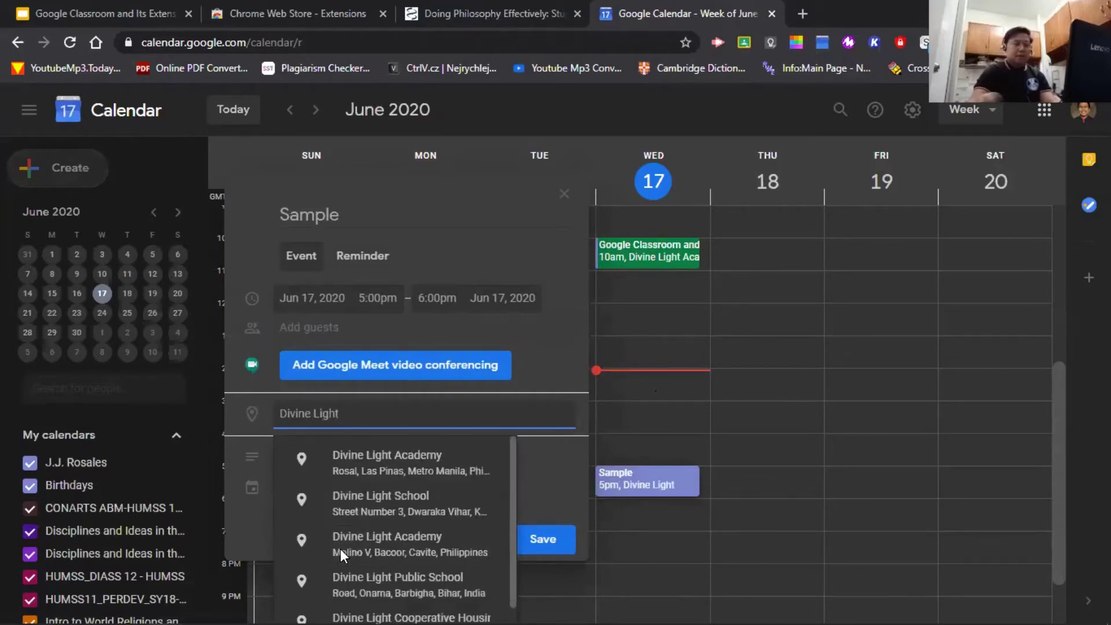
click(400, 460)
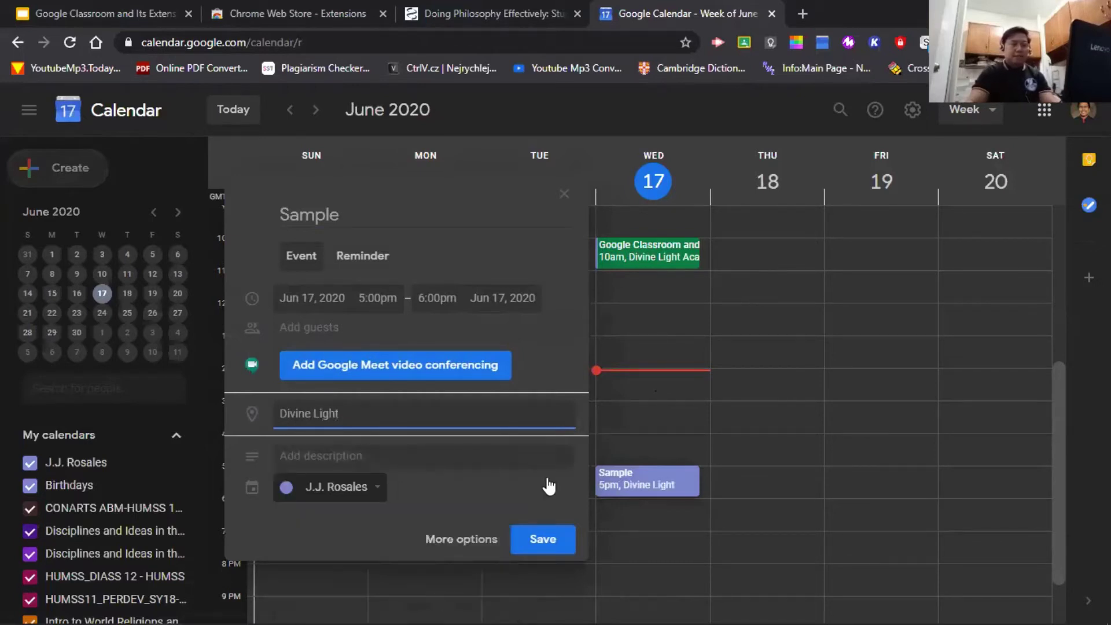
click(571, 549)
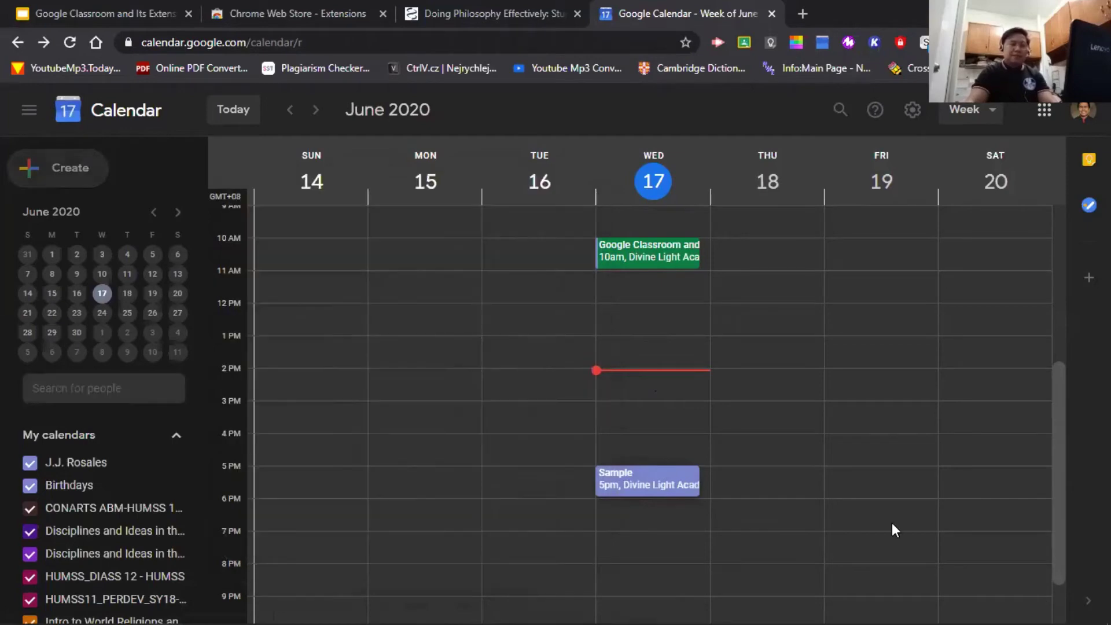
- Refresh the Google Calendar extension's event list to show Sample, then close the Calendar tab
click(818, 46)
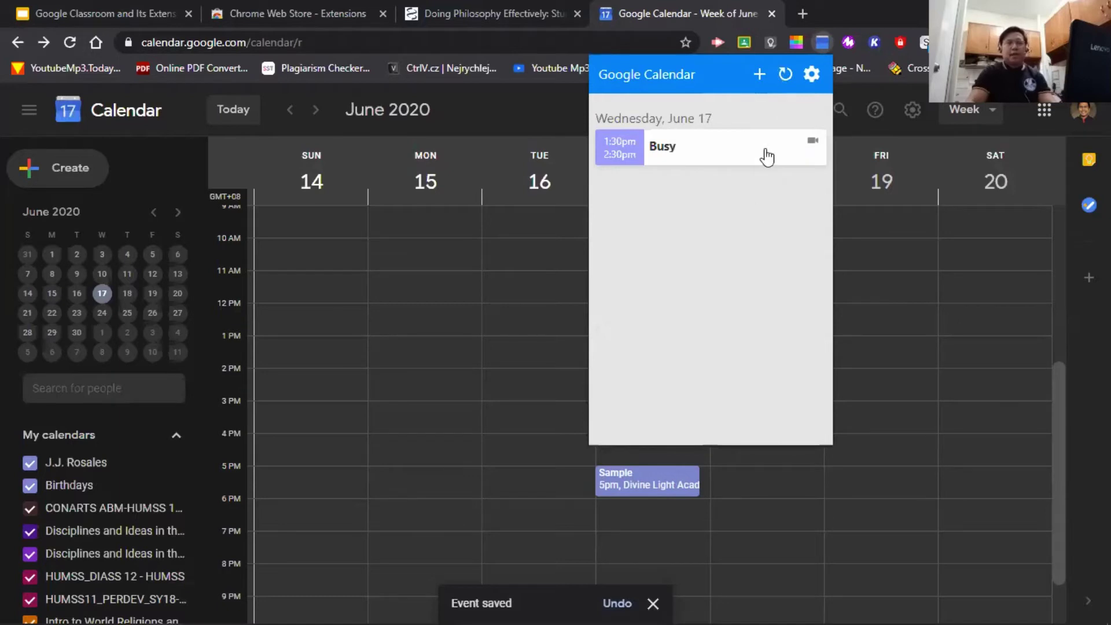
click(775, 74)
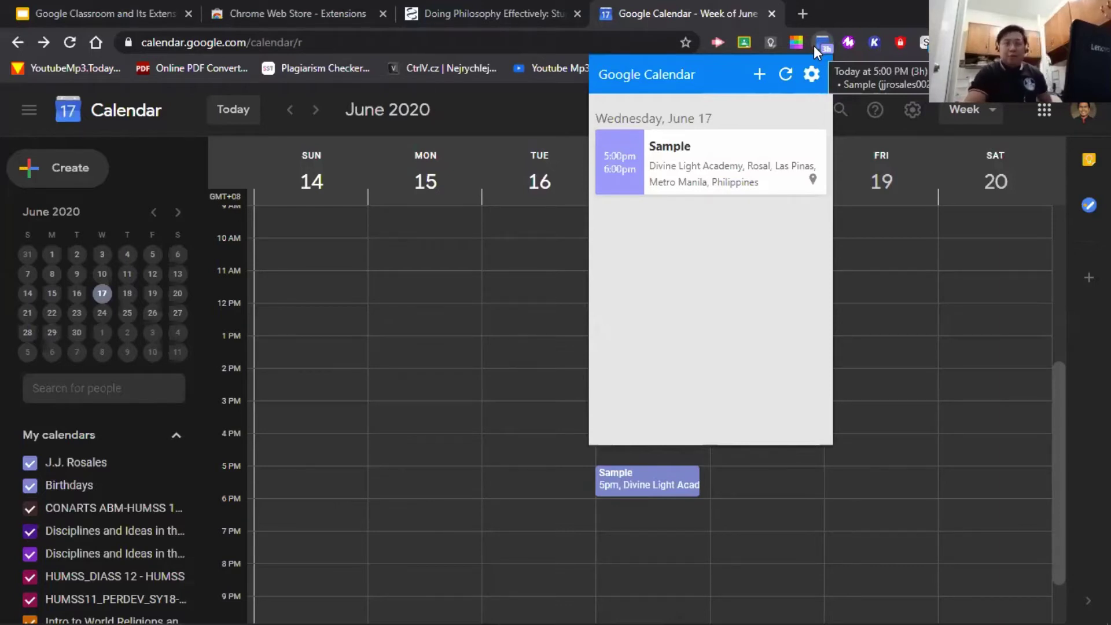
key(Escape)
click(772, 14)
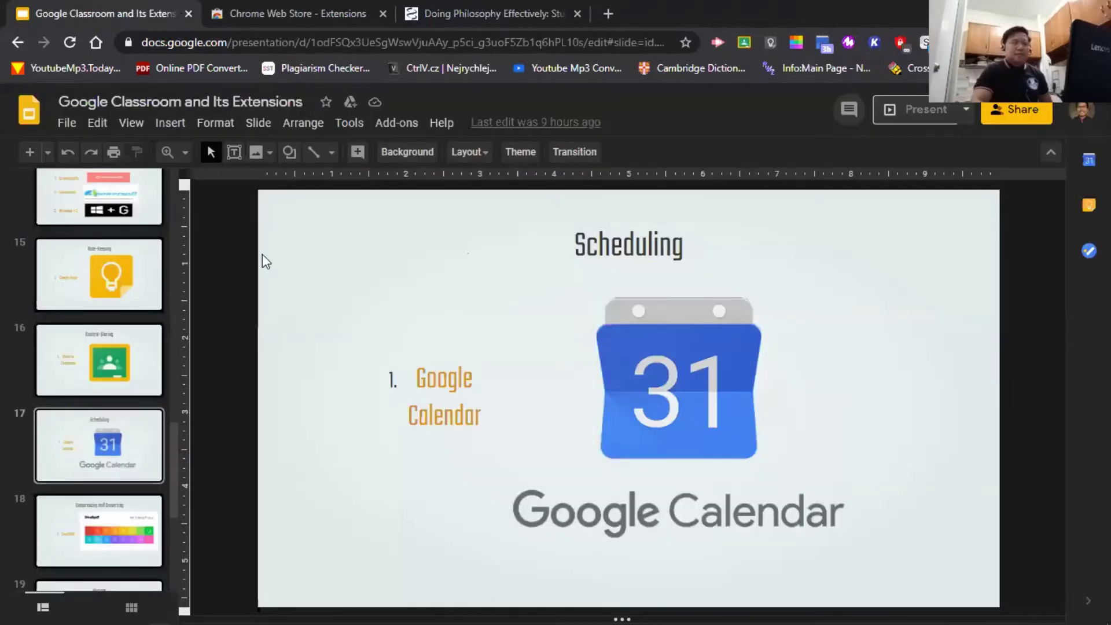
- Advance the presentation to slide 18, Compressing and Converting
key(Down)
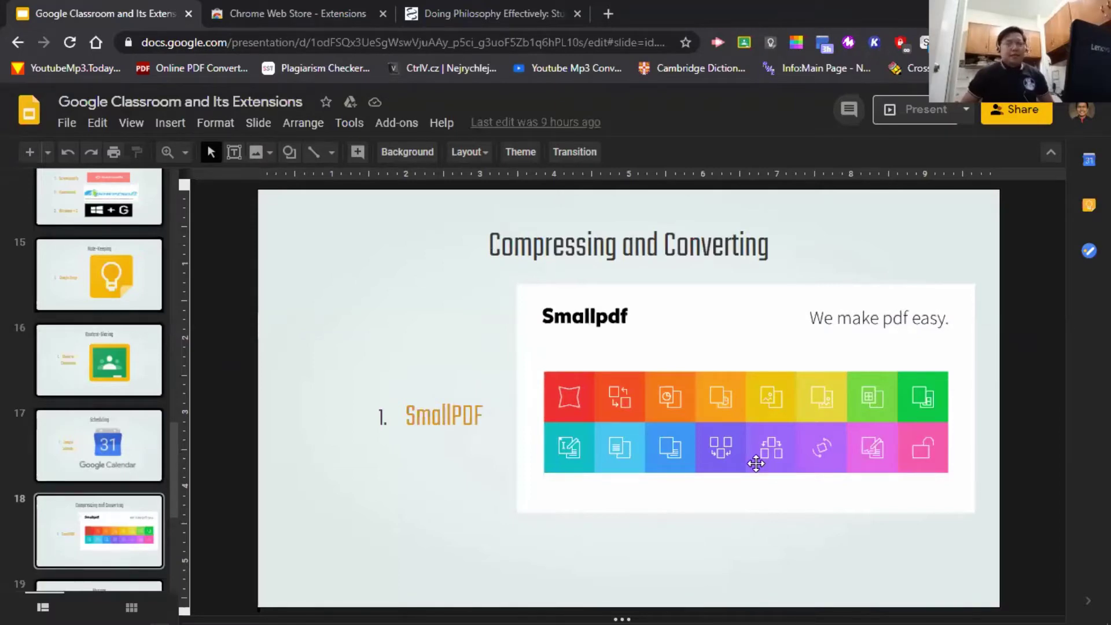
- In the philosophy article's tab, search Google for 'personal development pdf'
click(473, 13)
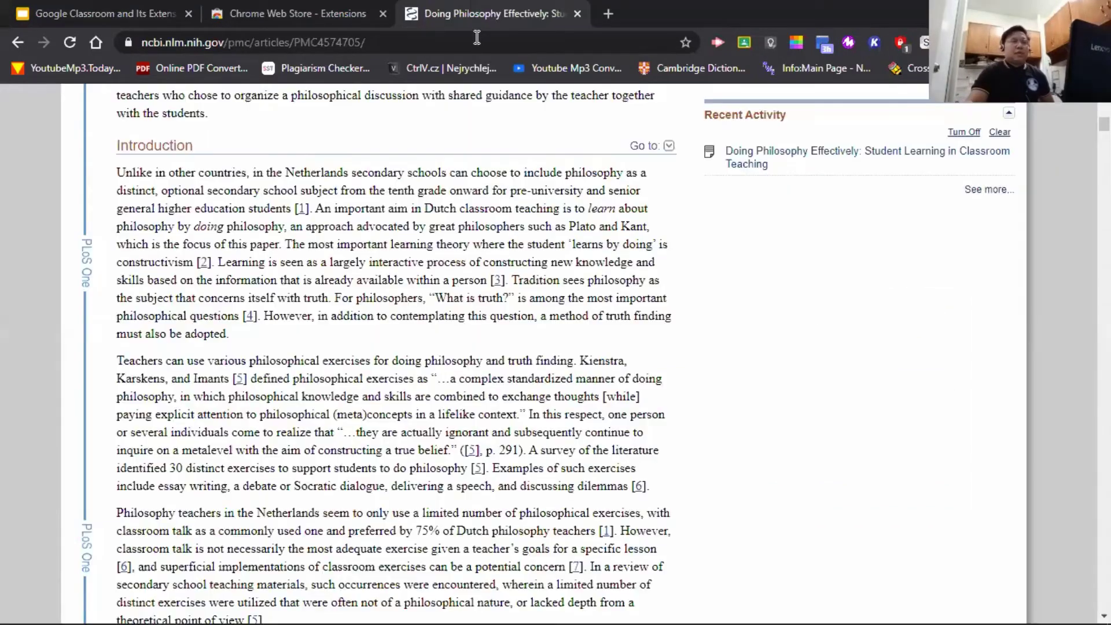
click(477, 41)
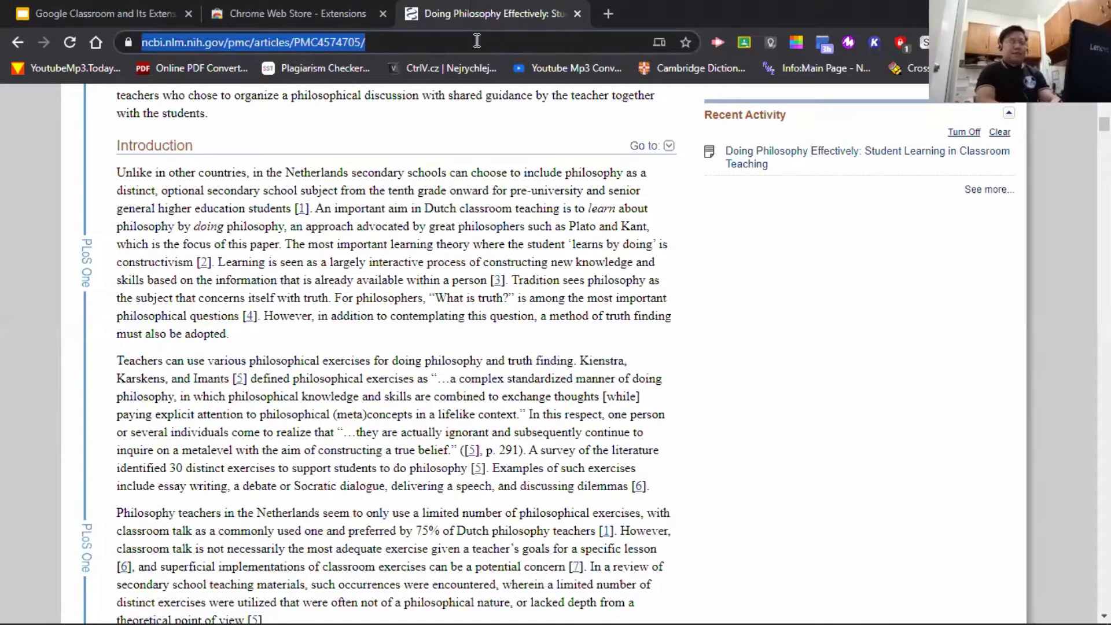
text(perso)
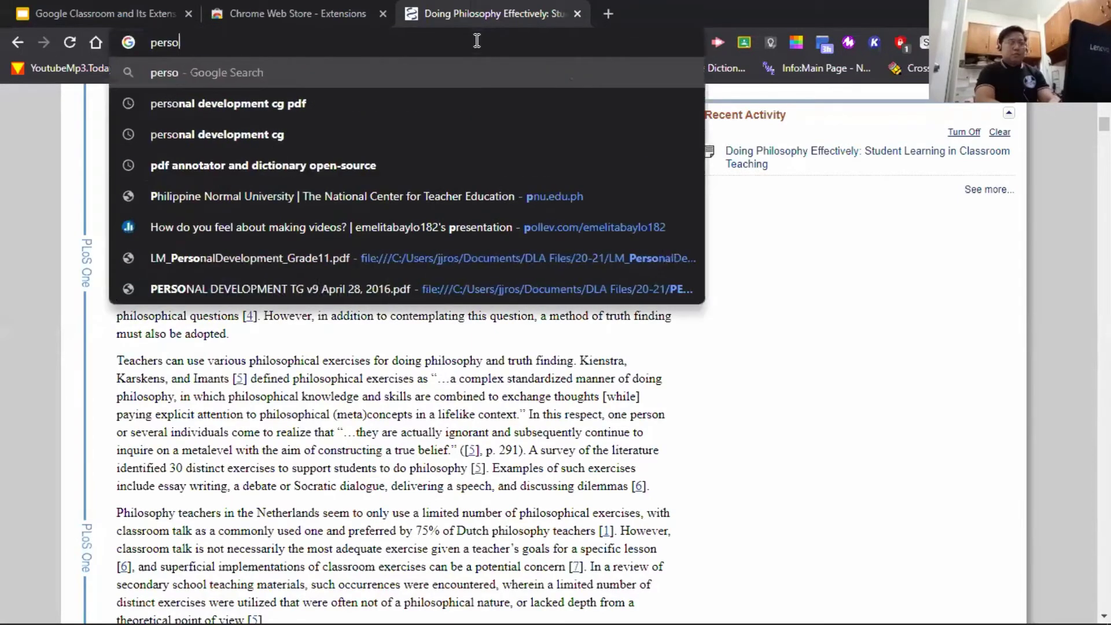
text(nal development)
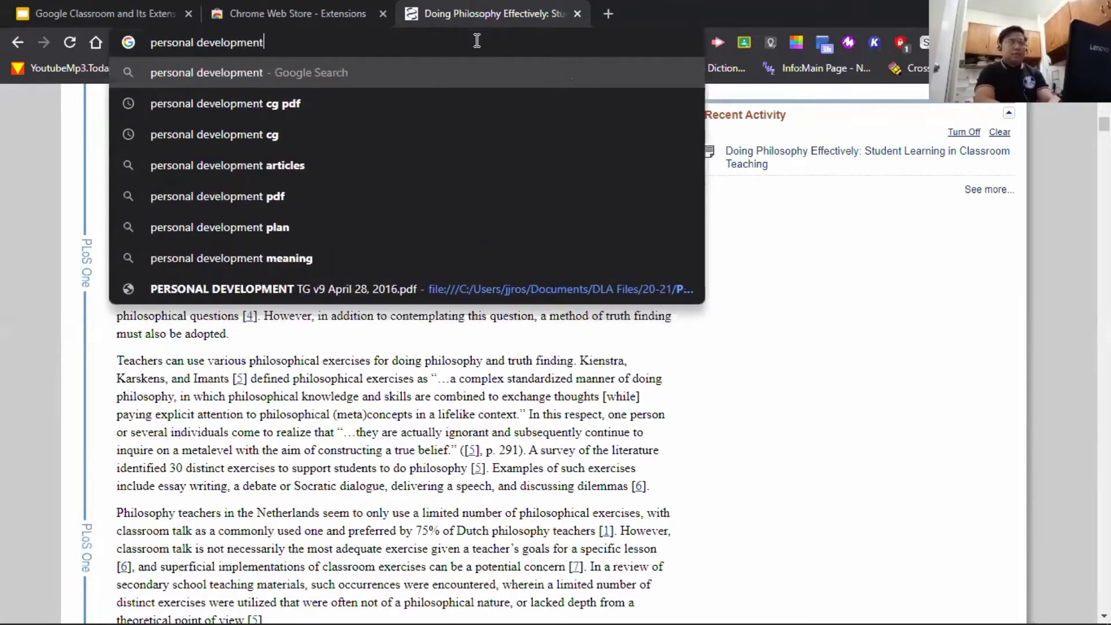
text( pdf)
key(Return)
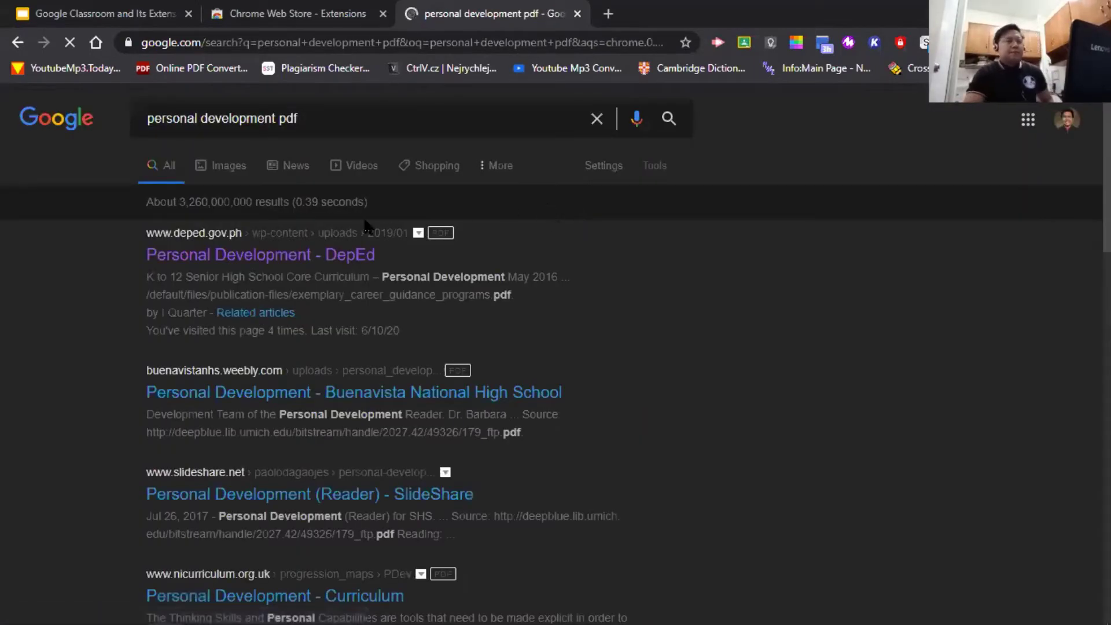
- Open the DepEd Senior High School Personal Development curriculum PDF from the results
scroll(618, 374, down, 4)
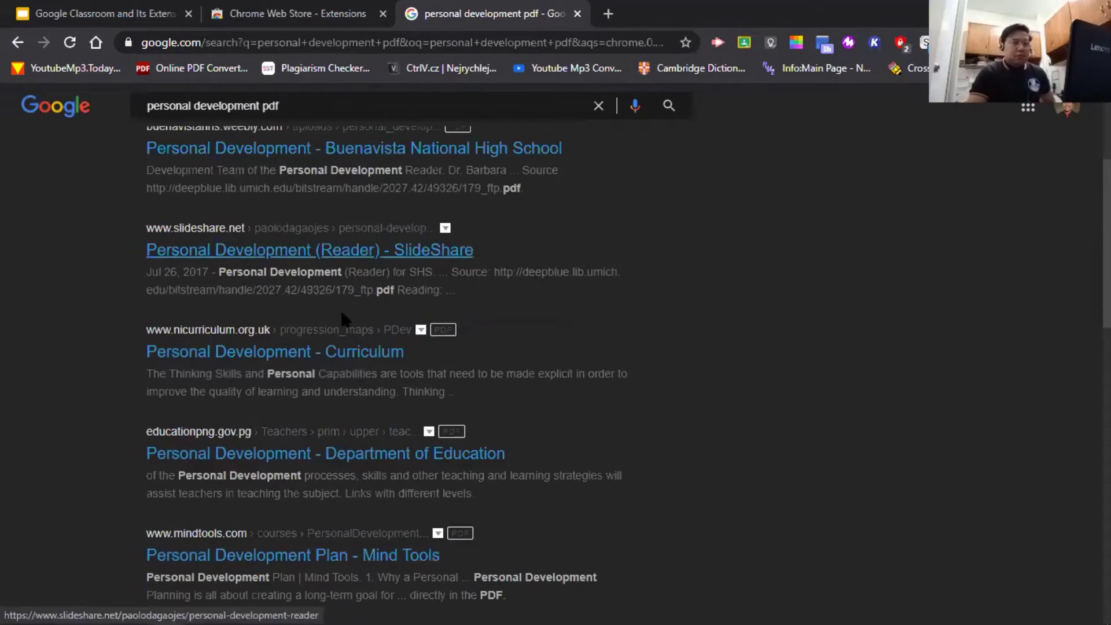
scroll(630, 377, up, 4)
scroll(676, 380, down, 3)
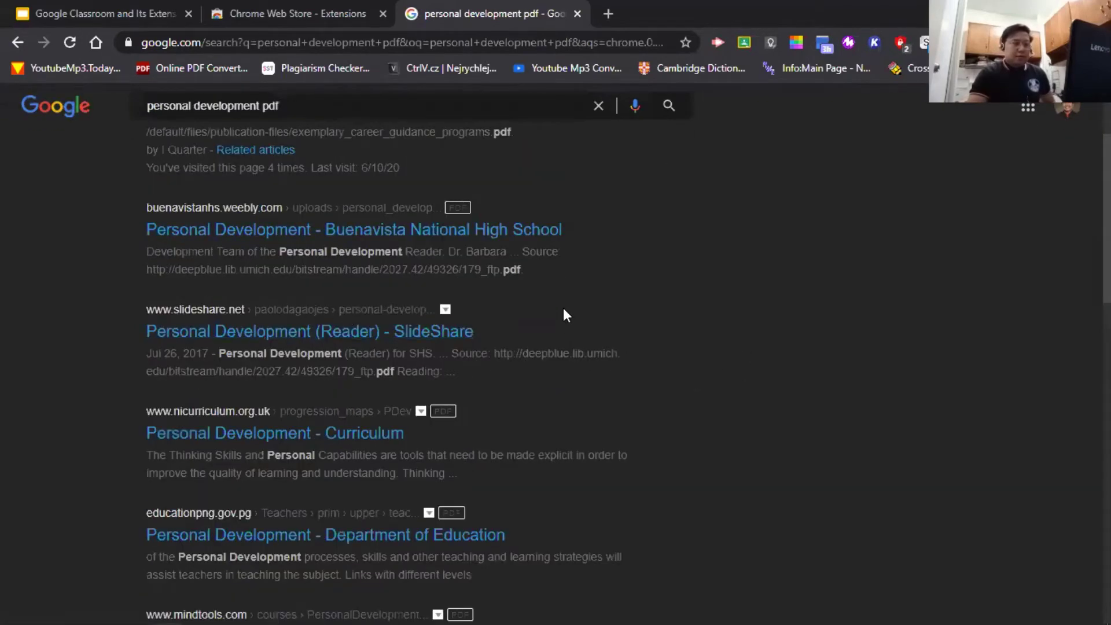
scroll(564, 308, up, 2)
click(365, 179)
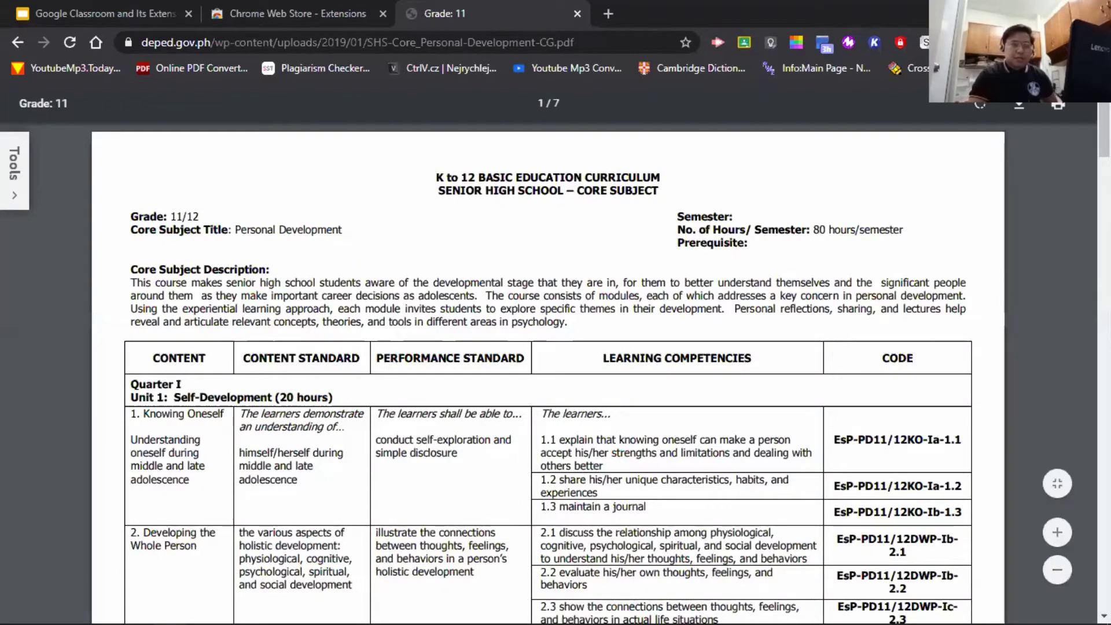
- Save the curriculum PDF to Downloads as SHS-Core_Personal-Development-CG.pdf and dismiss the other download's warning
click(1018, 110)
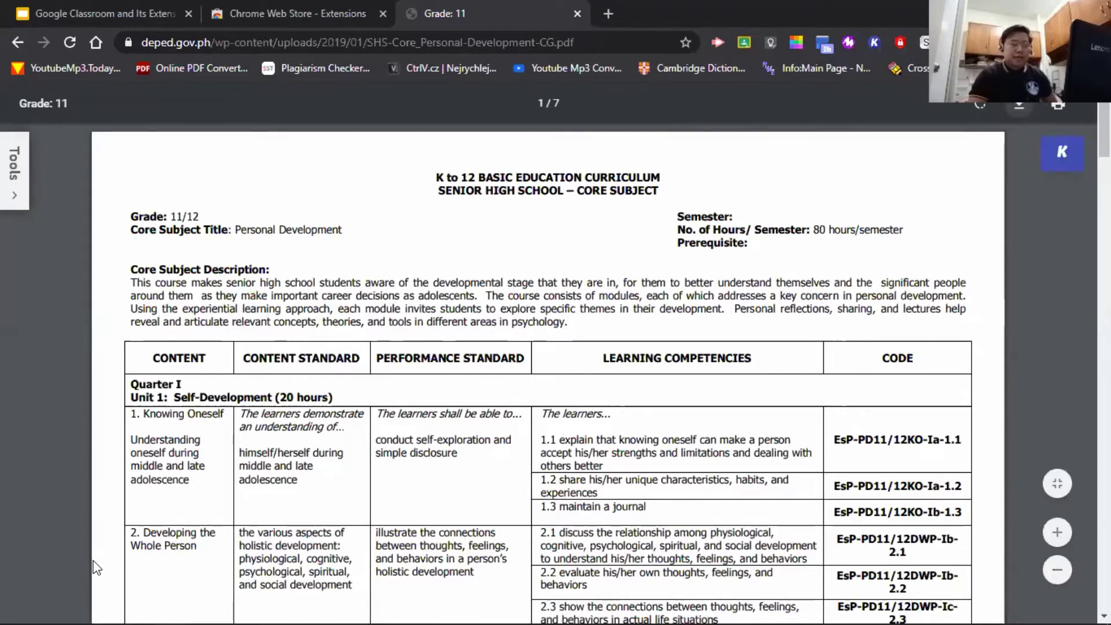
key(ctrl+s)
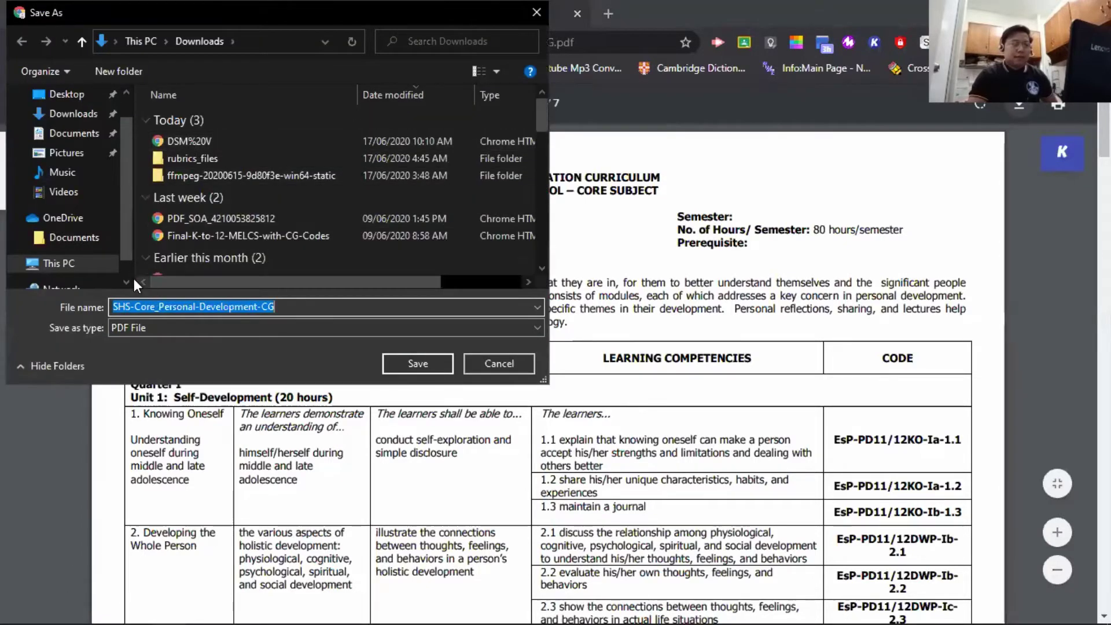
click(416, 359)
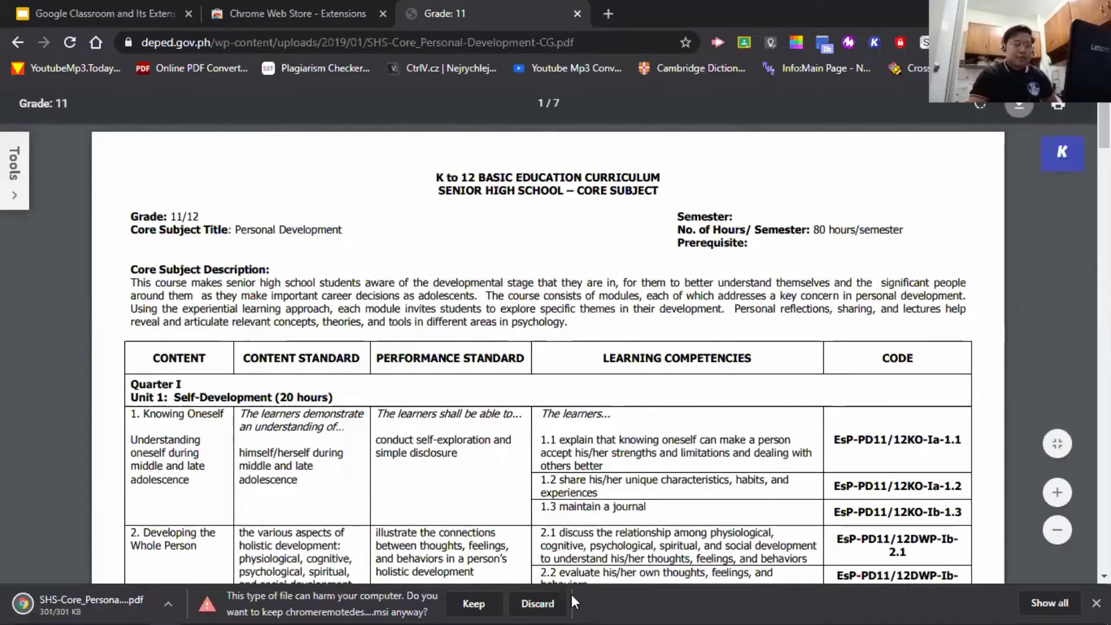
click(558, 603)
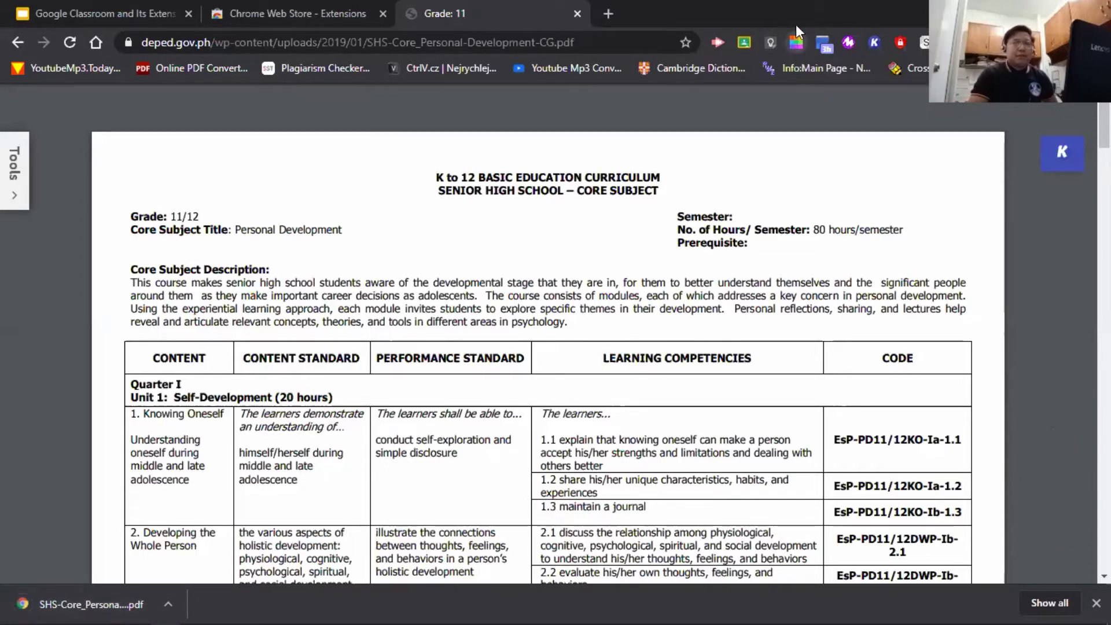
- Browse the Smallpdf tools list and preview the general PDF converter page, then close it
click(797, 40)
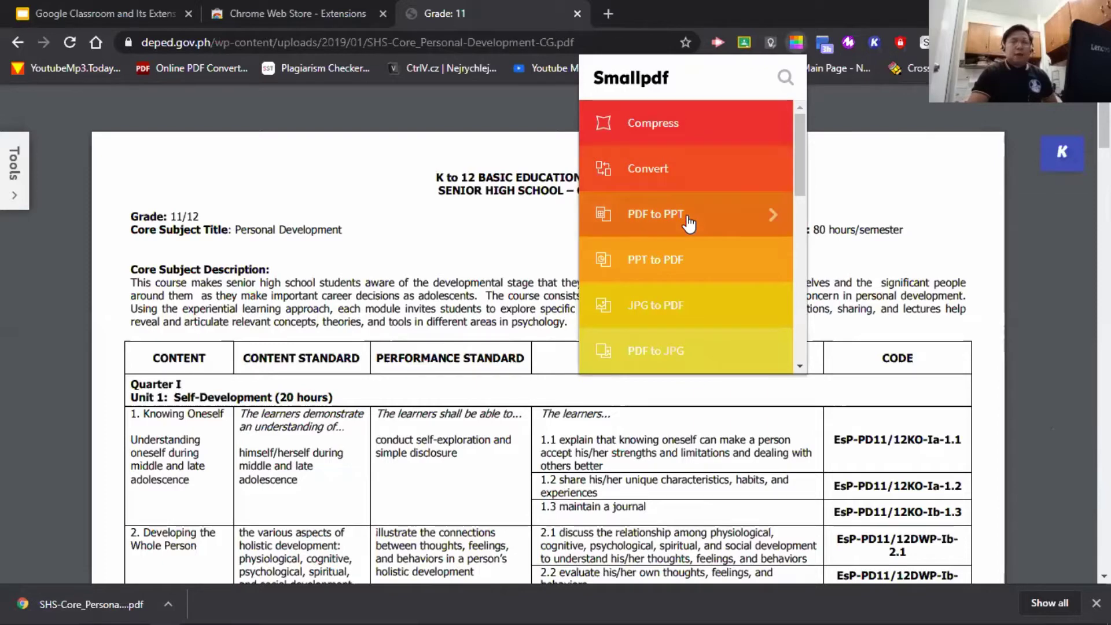
scroll(688, 222, down, 5)
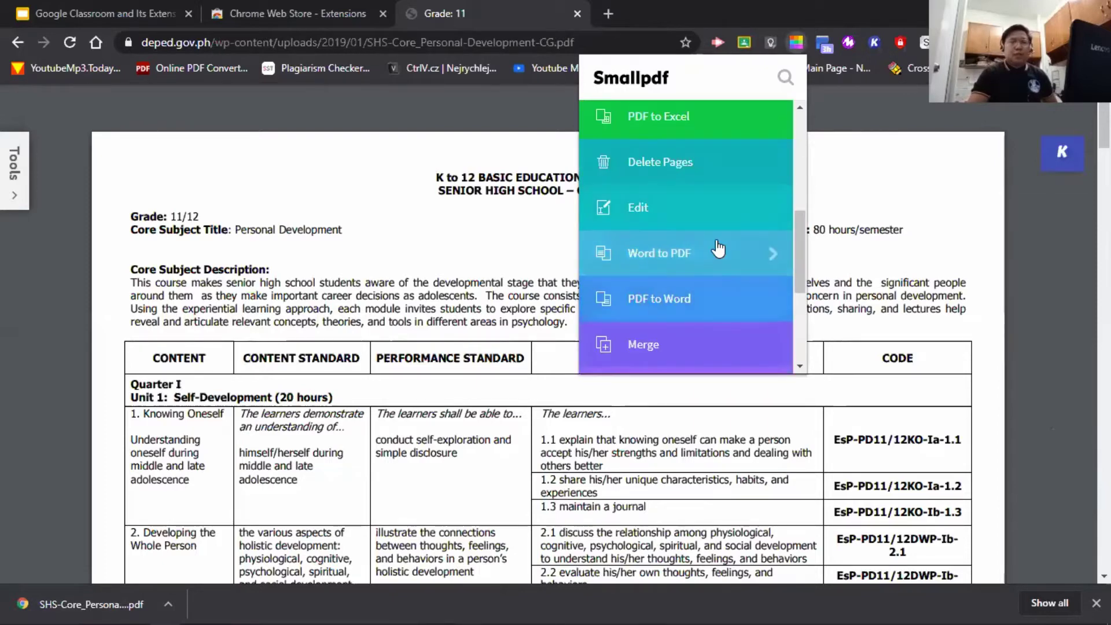
scroll(716, 244, up, 2)
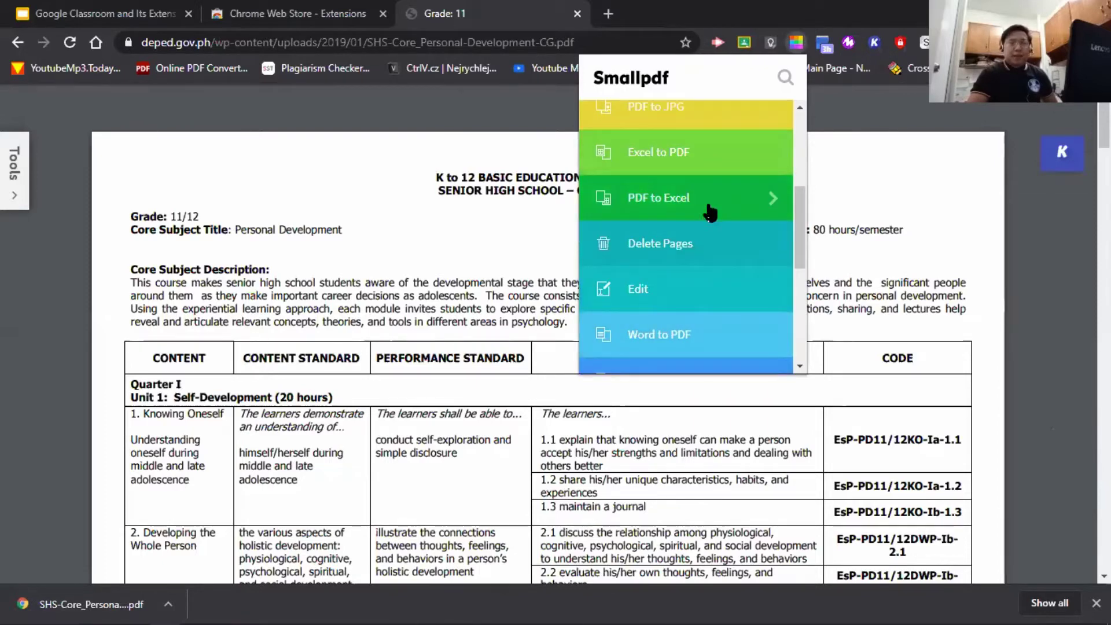
scroll(710, 217, down, 4)
scroll(708, 232, down, 1)
scroll(710, 245, up, 8)
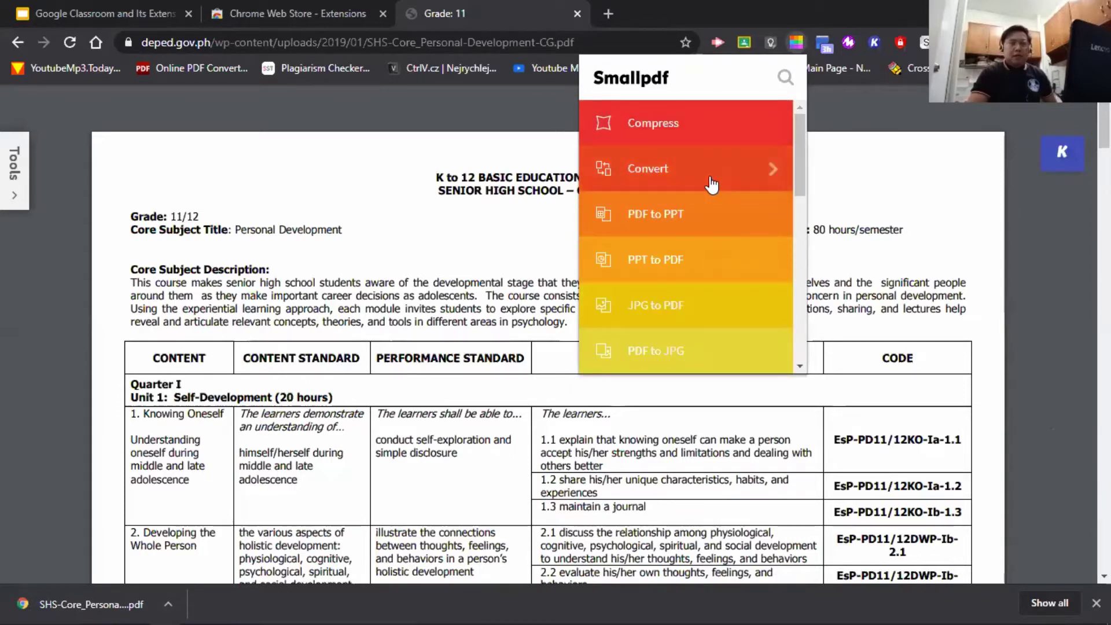
click(715, 163)
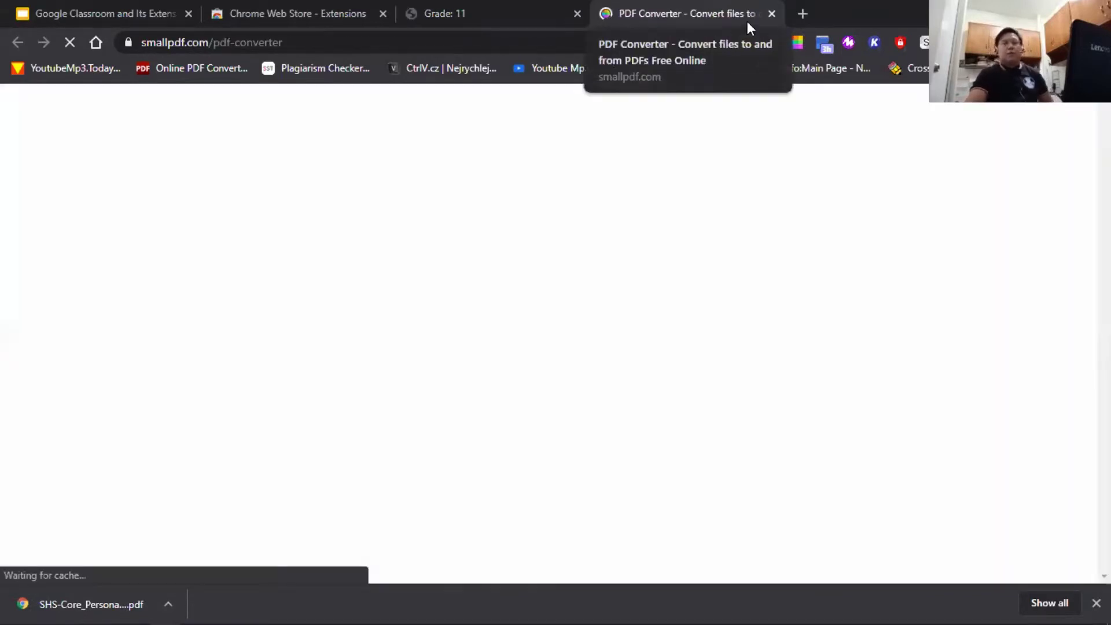
scroll(439, 260, down, 4)
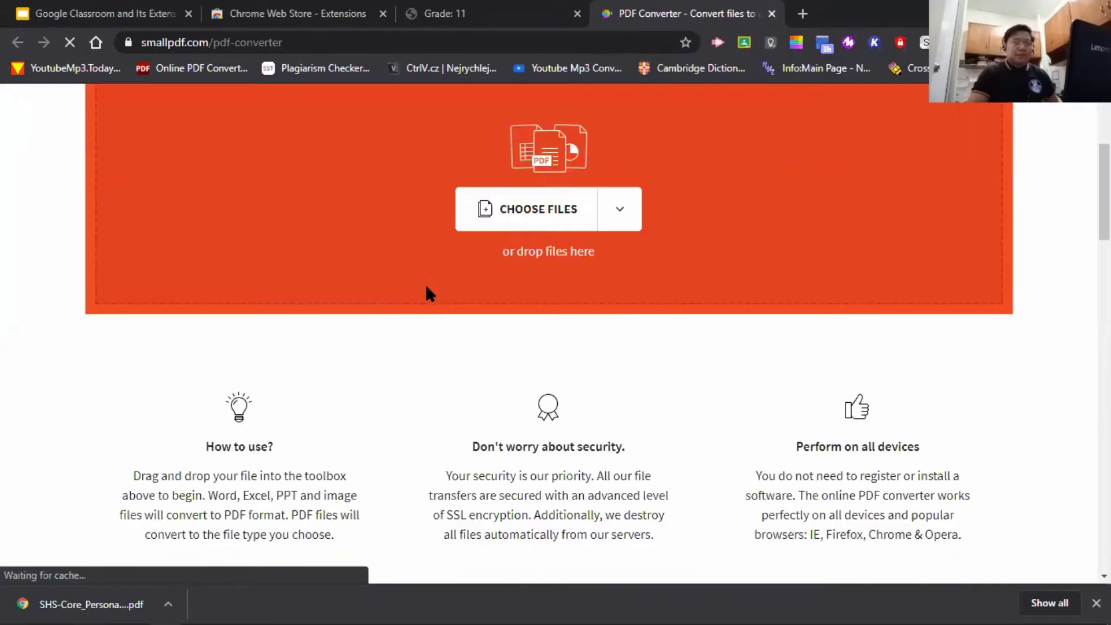
scroll(426, 293, up, 4)
click(773, 14)
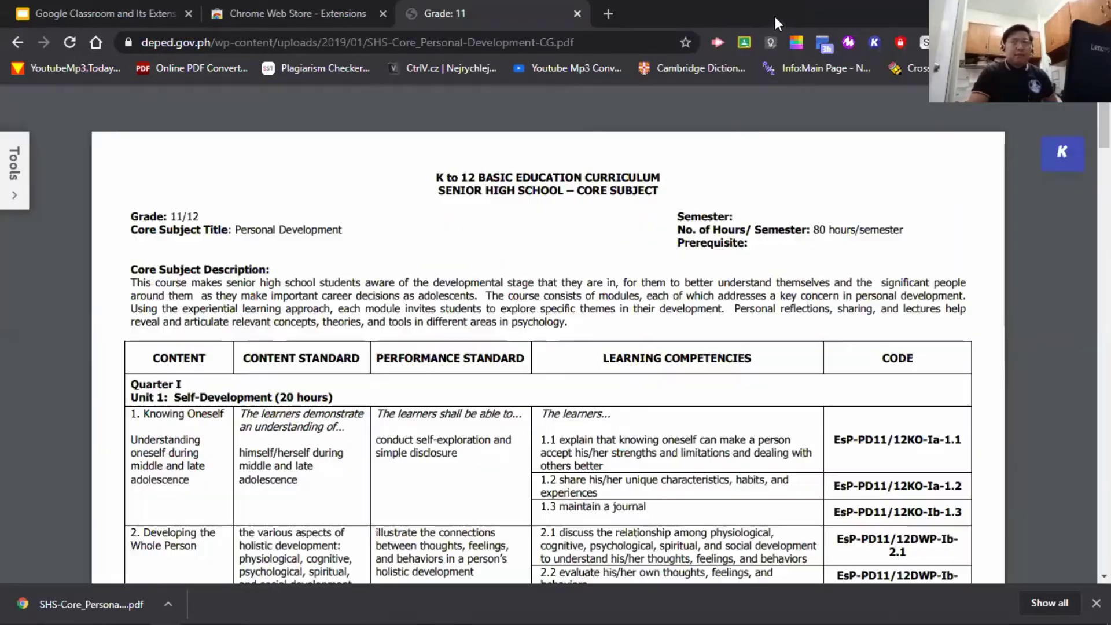
- Preview Smallpdf's PDF to PPT converter, close it, and reopen the Smallpdf tools list
click(796, 47)
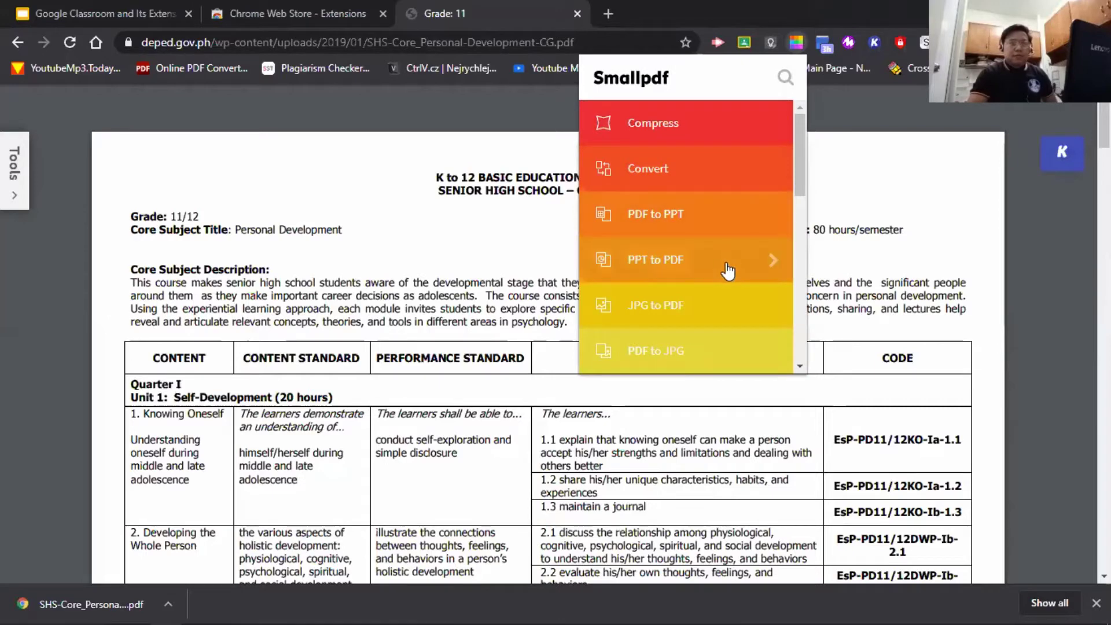
scroll(730, 266, down, 4)
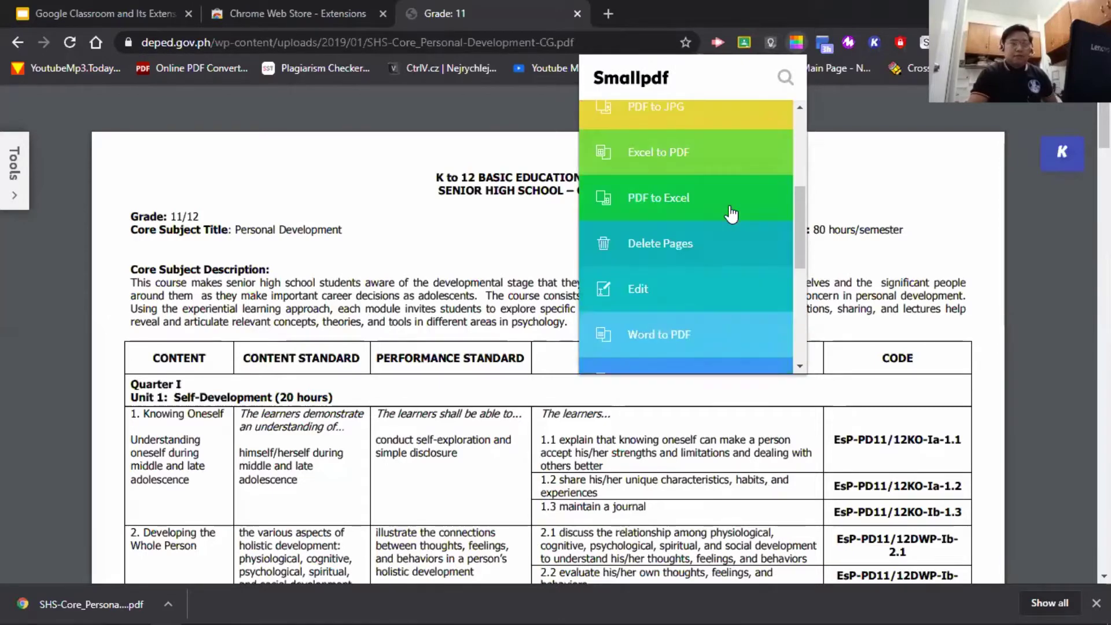
scroll(730, 318, down, 4)
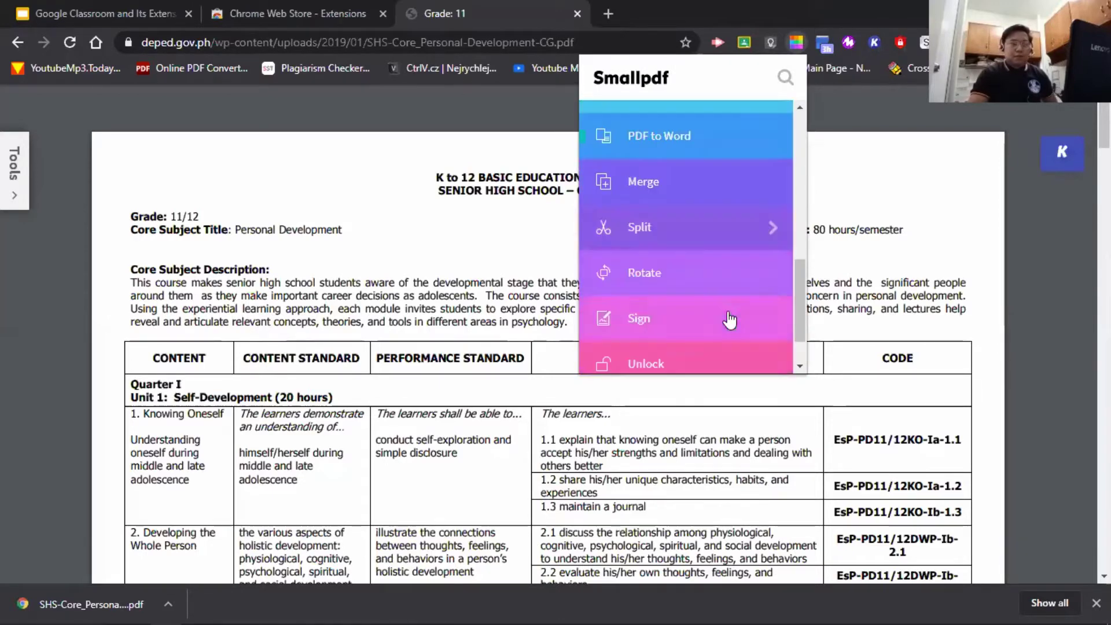
scroll(713, 318, up, 8)
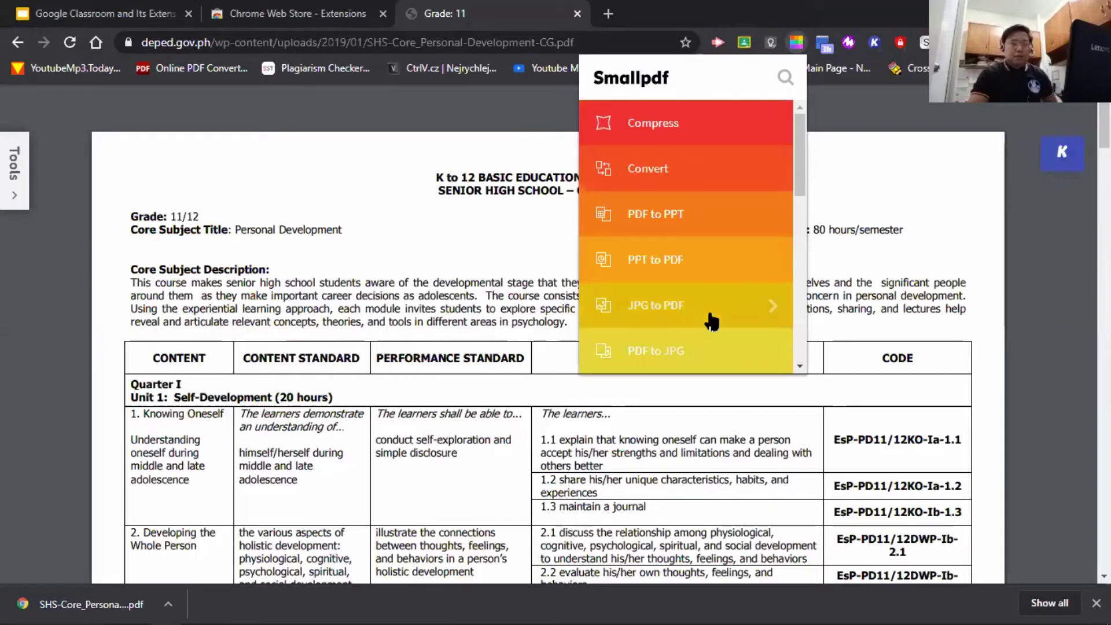
click(709, 204)
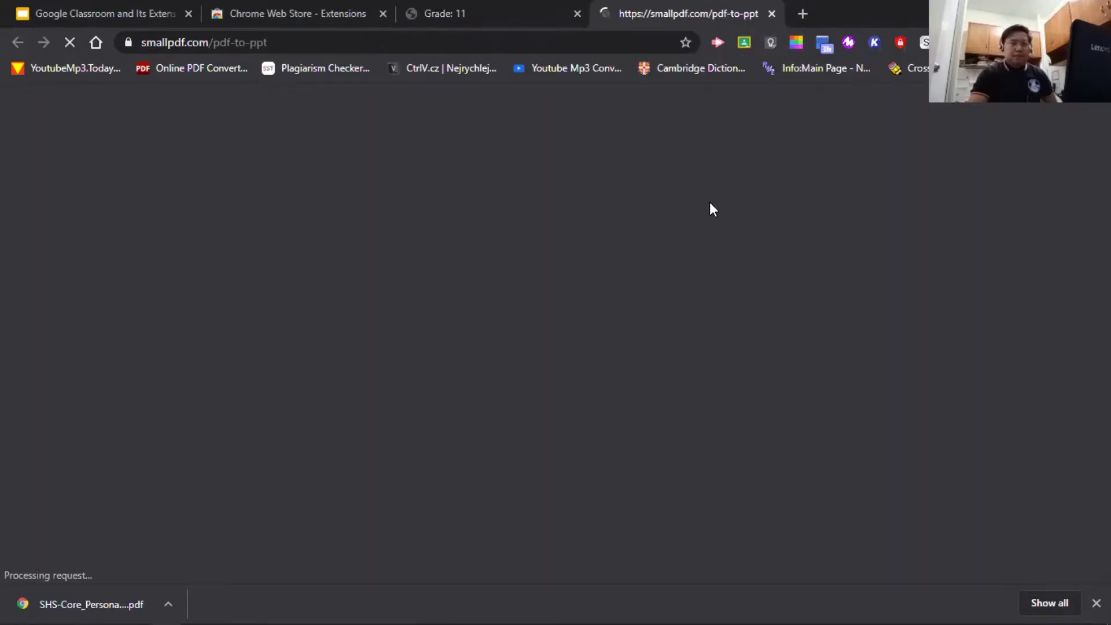
scroll(631, 247, down, 3)
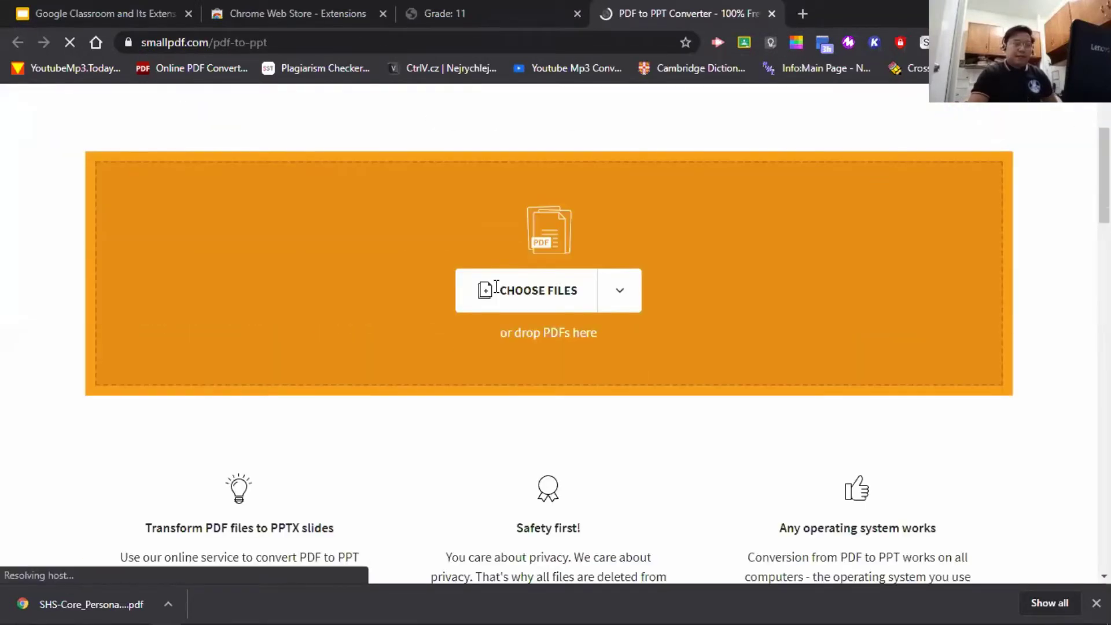
click(772, 14)
click(796, 42)
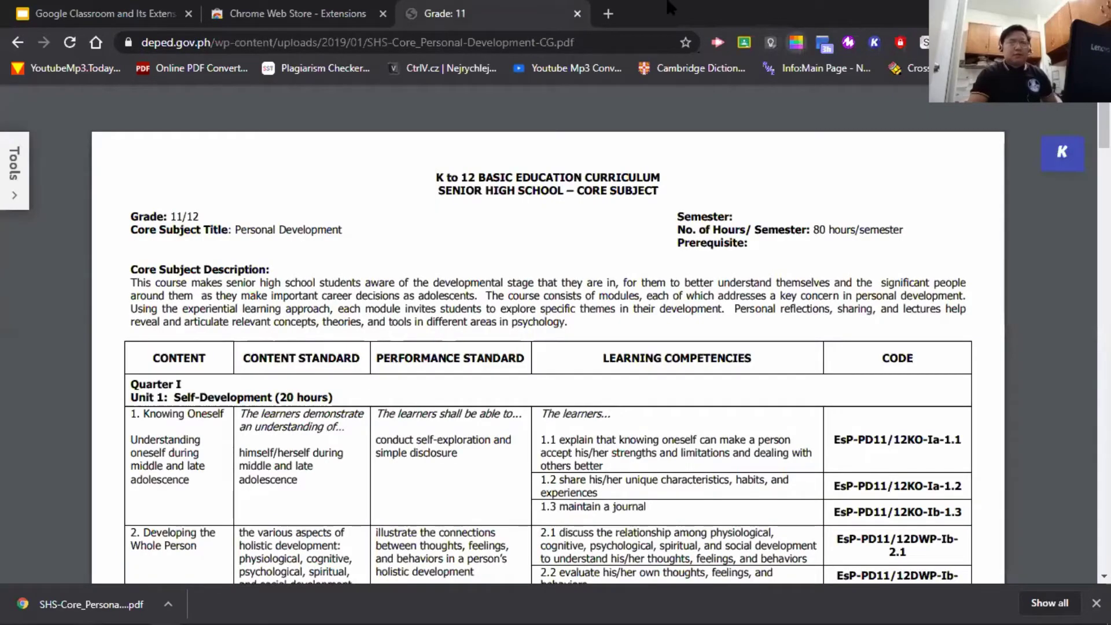
- Convert the curriculum PDF to Word without OCR, producing SHS-Core_Personal-Development-CG-converted.docx, then close the converter
click(693, 175)
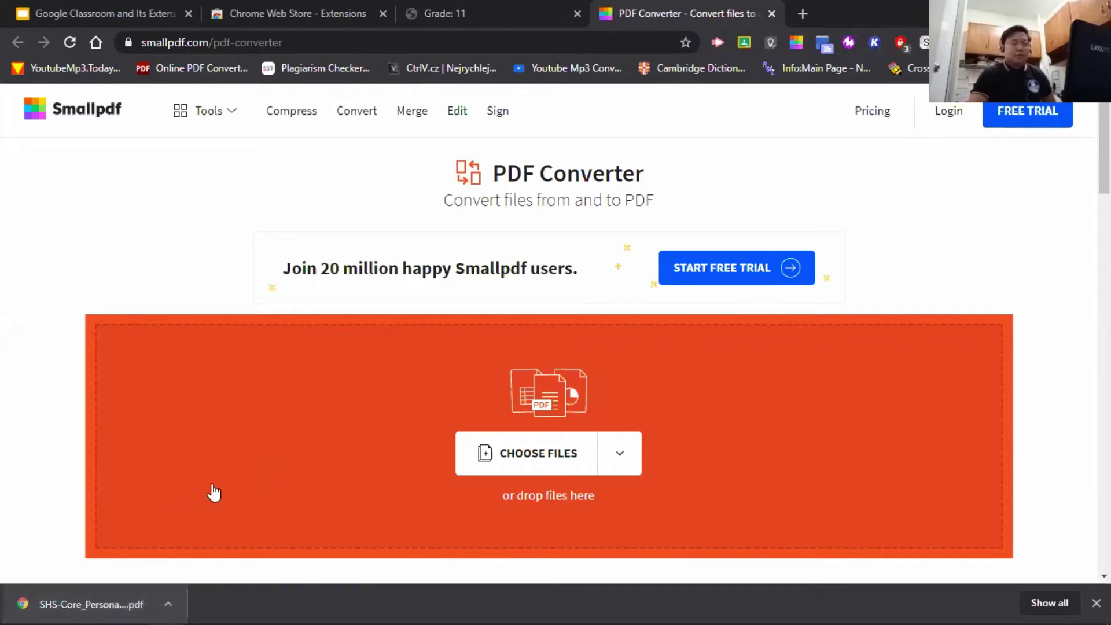
scroll(314, 384, down, 1)
scroll(798, 507, up, 1)
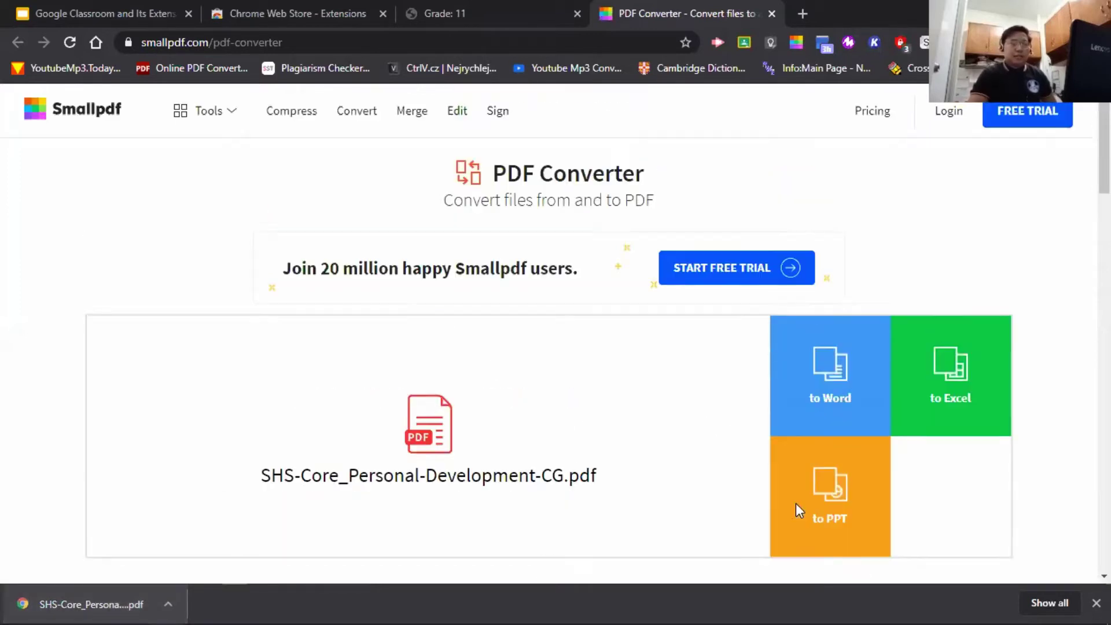
click(828, 379)
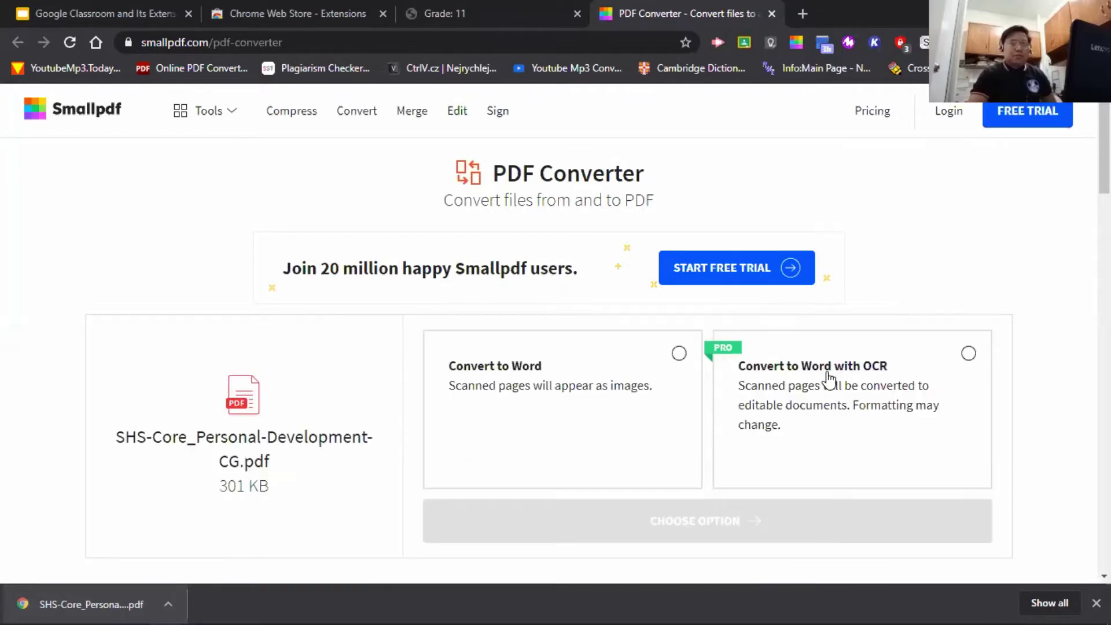
scroll(354, 414, down, 1)
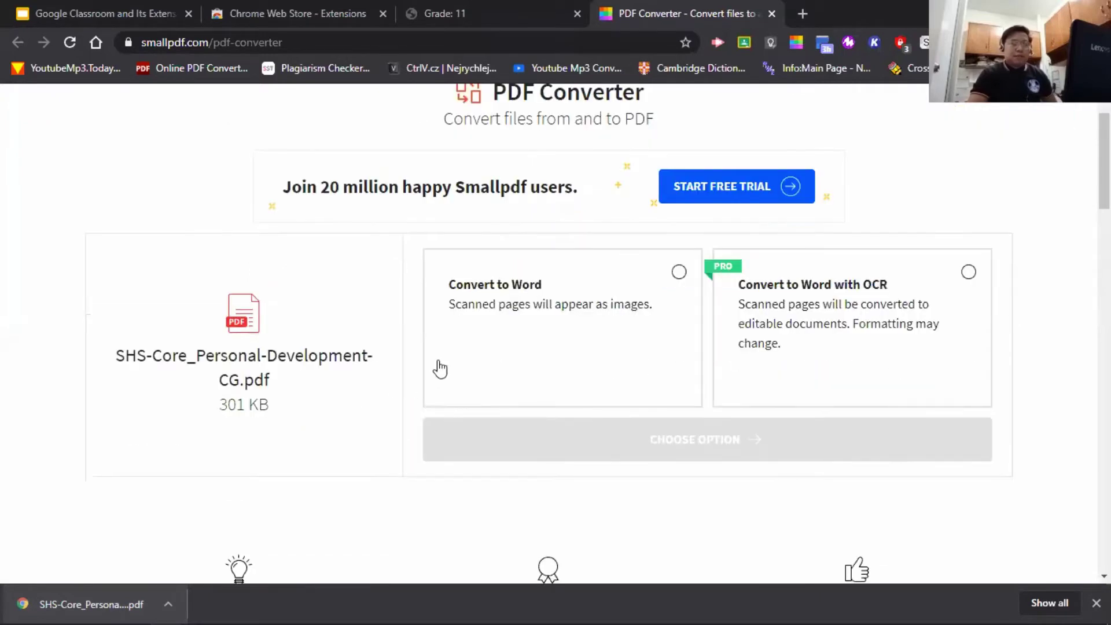
click(678, 273)
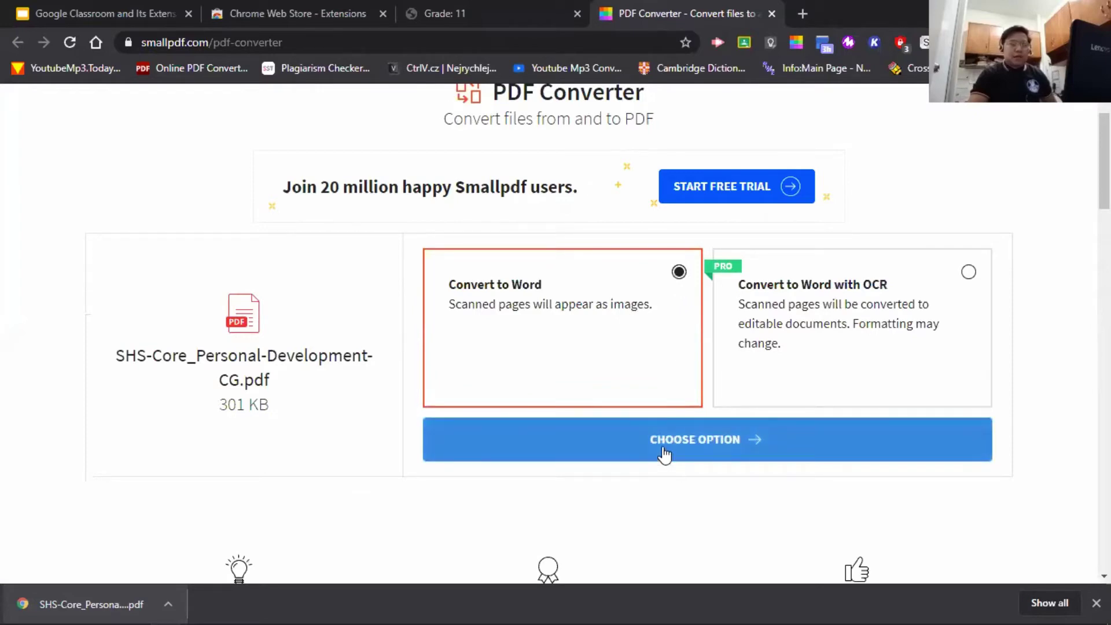
scroll(664, 455, down, 3)
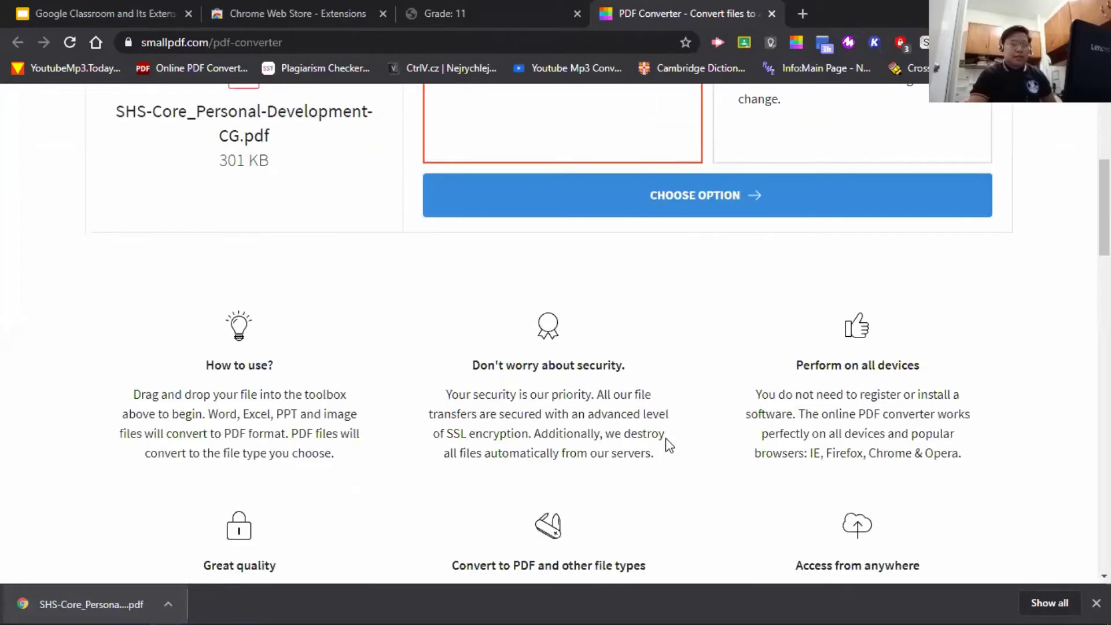
scroll(665, 434, up, 3)
click(666, 435)
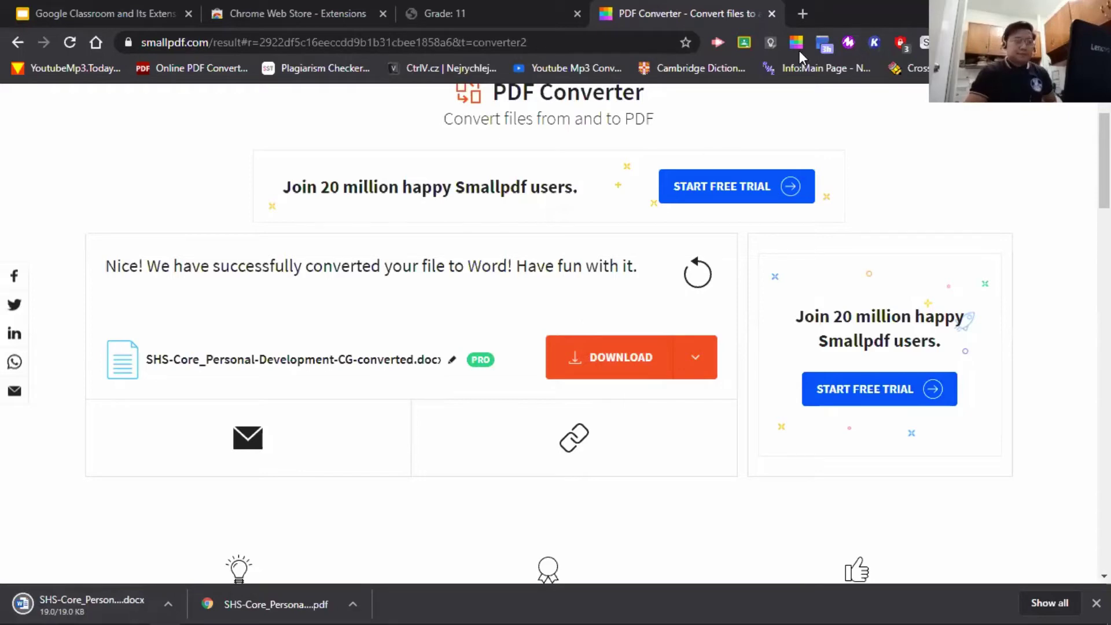
click(772, 13)
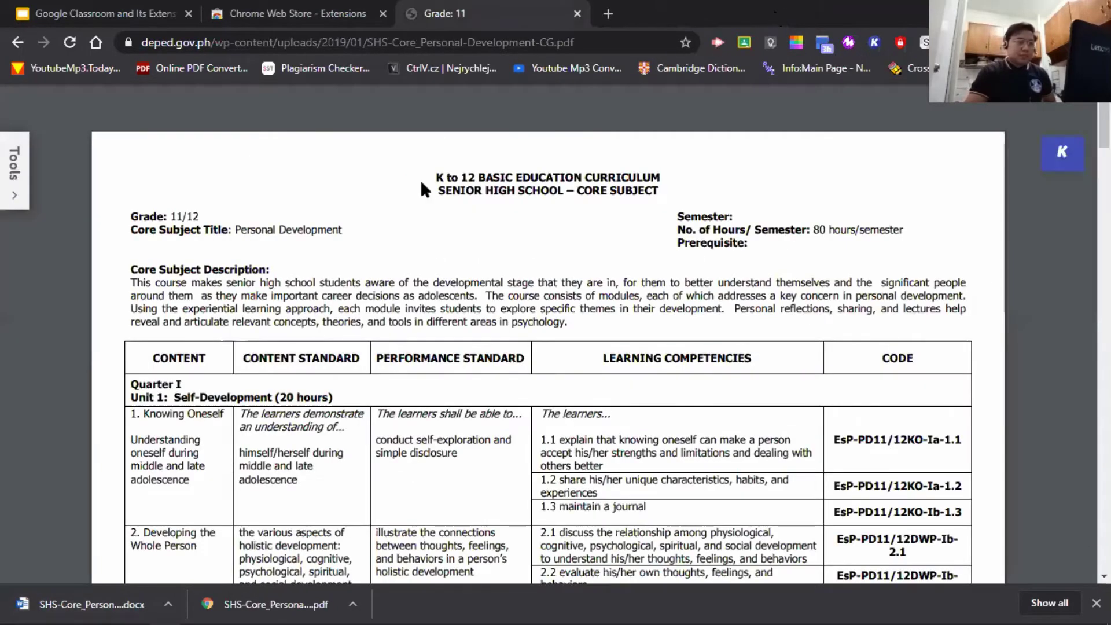
- Close the curriculum PDF tab and advance the presentation to slide 19, Storage
click(578, 13)
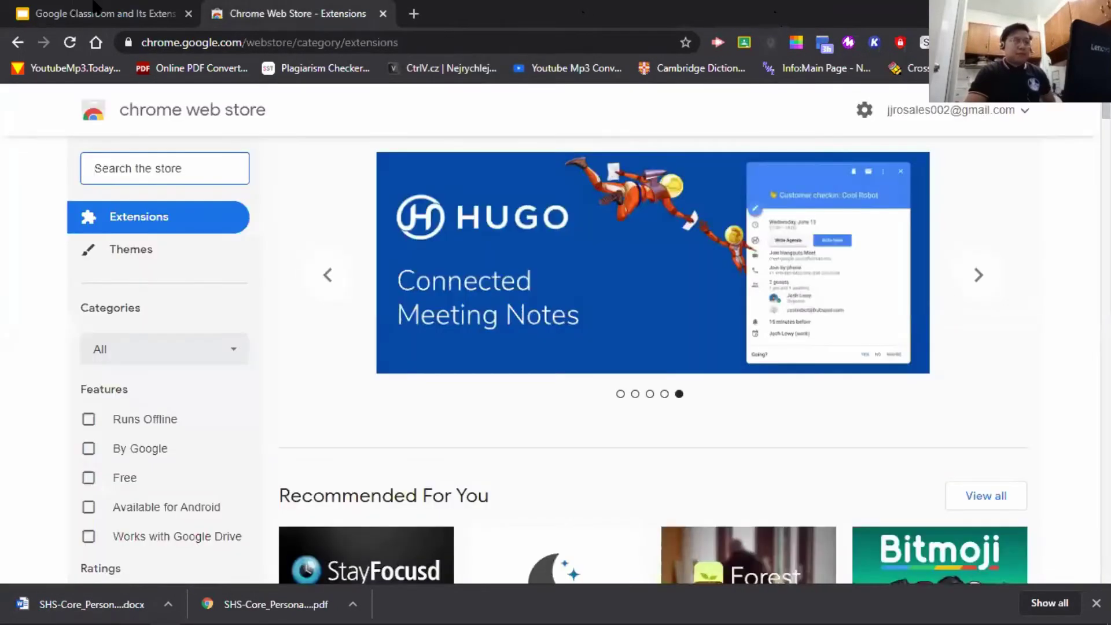
click(94, 7)
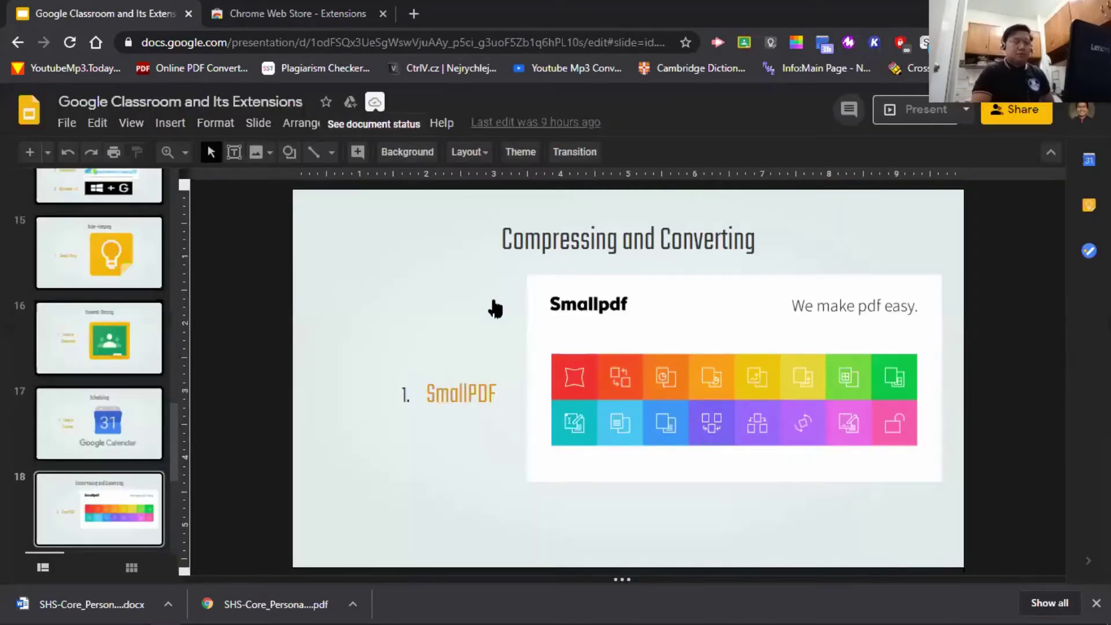
key(Down)
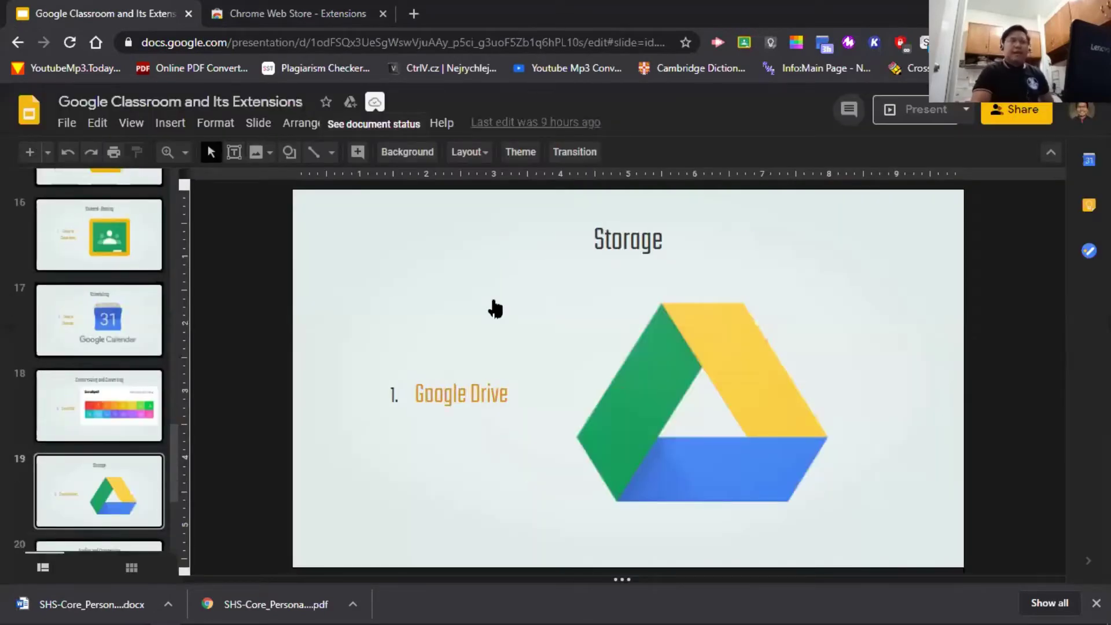
- Load drive.google.com in a new tab to show My Drive
click(422, 18)
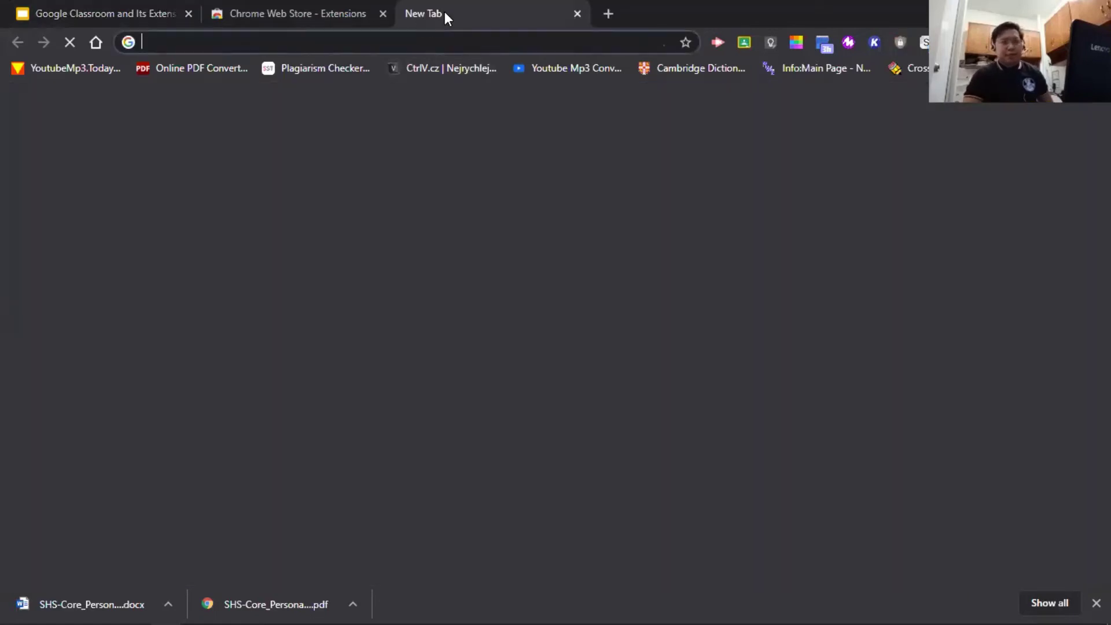
text(d)
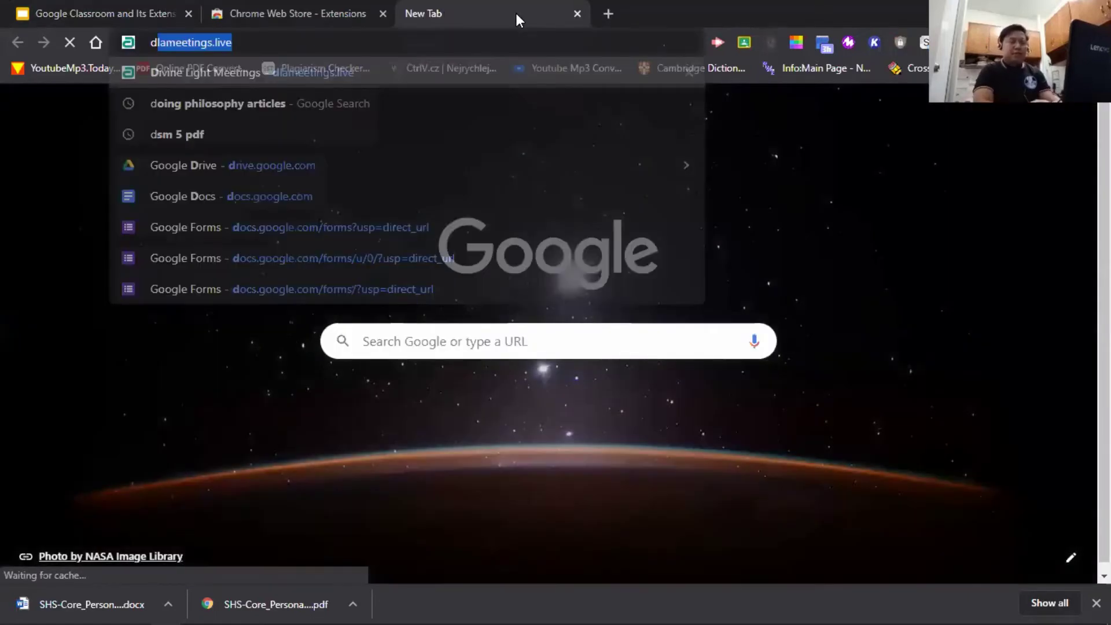
text(rive.googel.c)
key(BackSpace)
key(BackSpace)
key(BackSpace)
key(BackSpace)
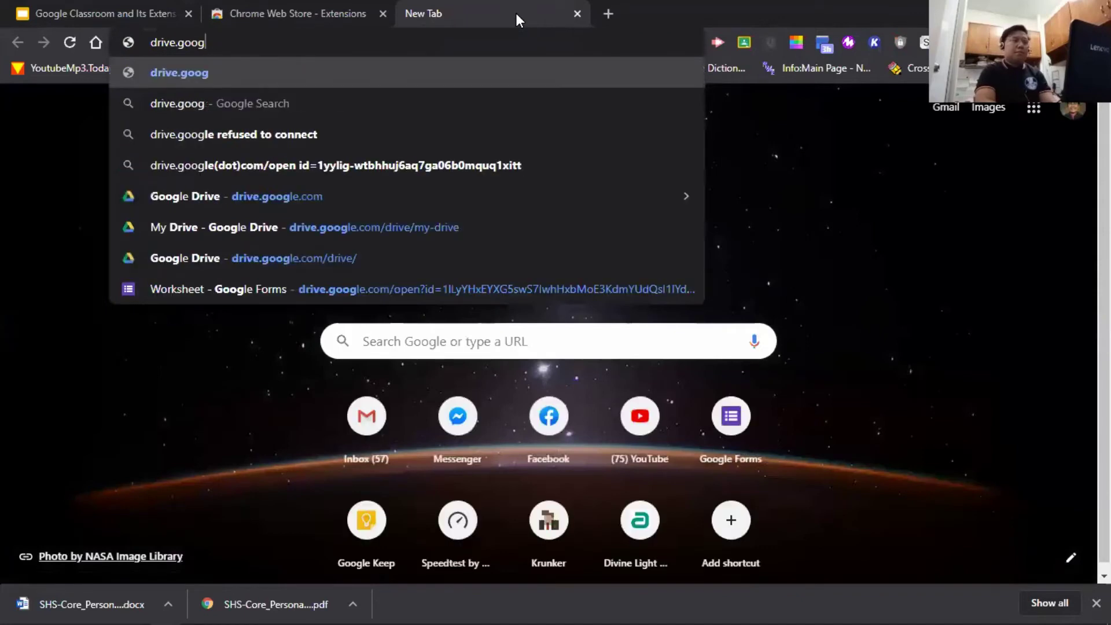
text(le.co)
key(Return)
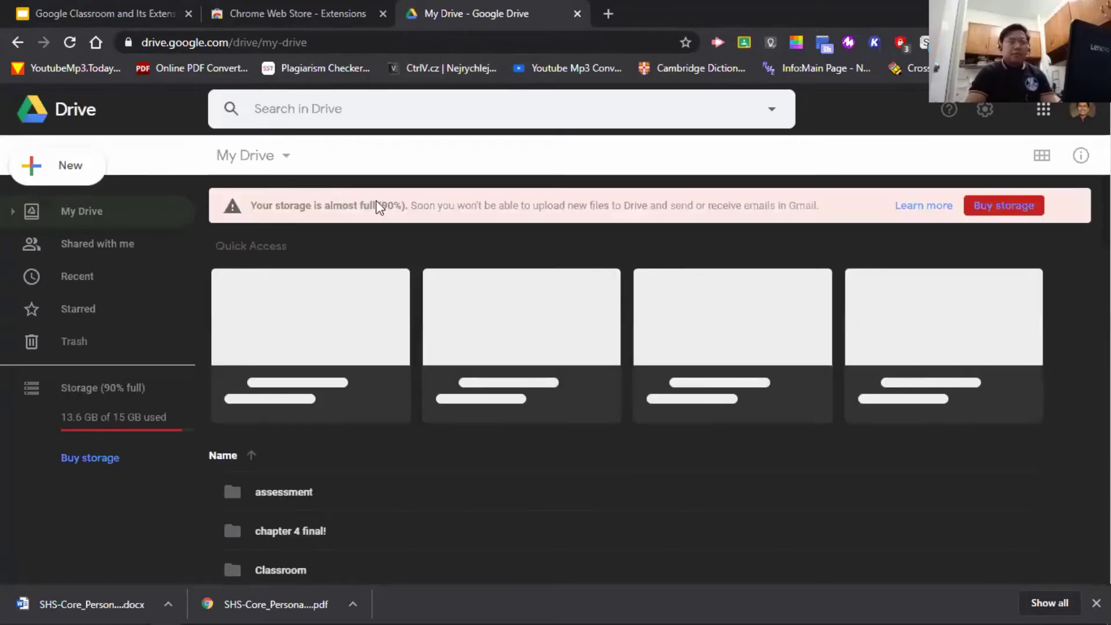
click(73, 174)
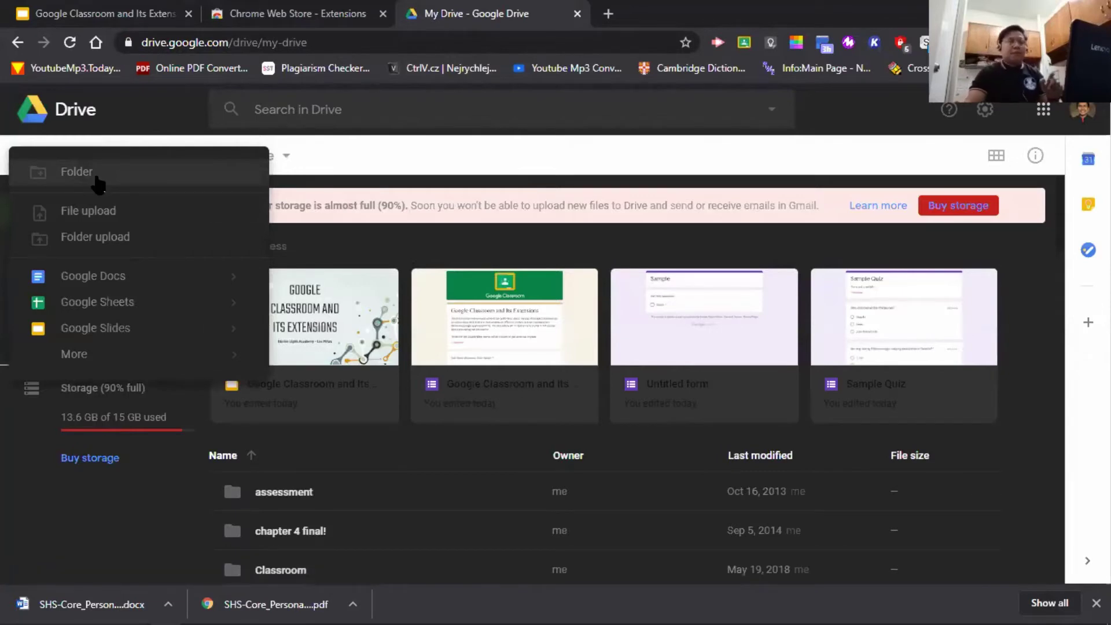
key(Escape)
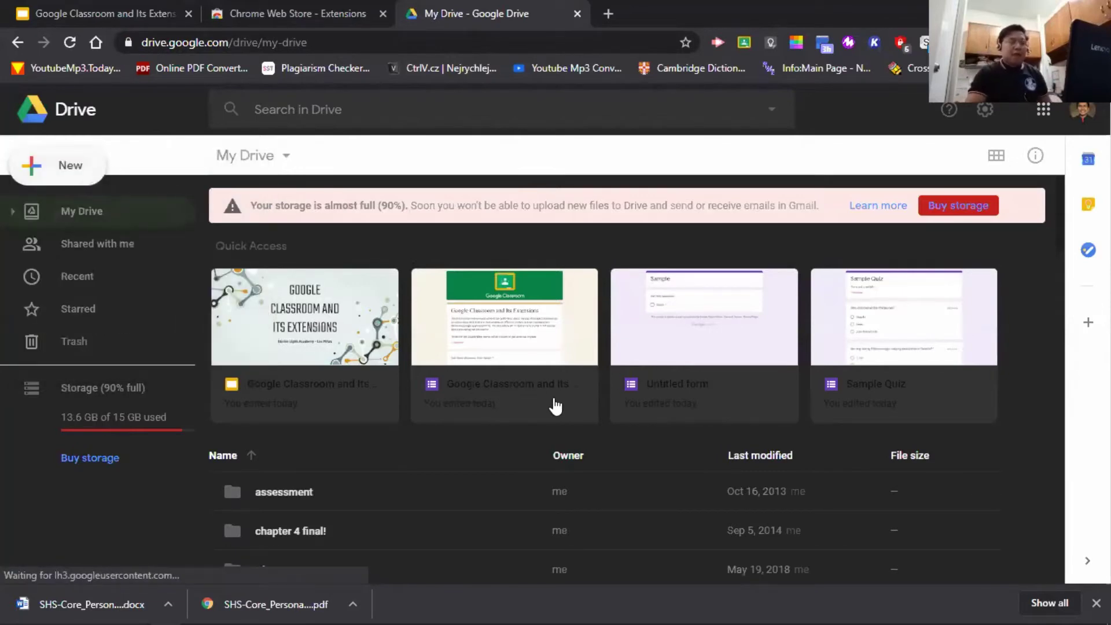
scroll(575, 437, down, 10)
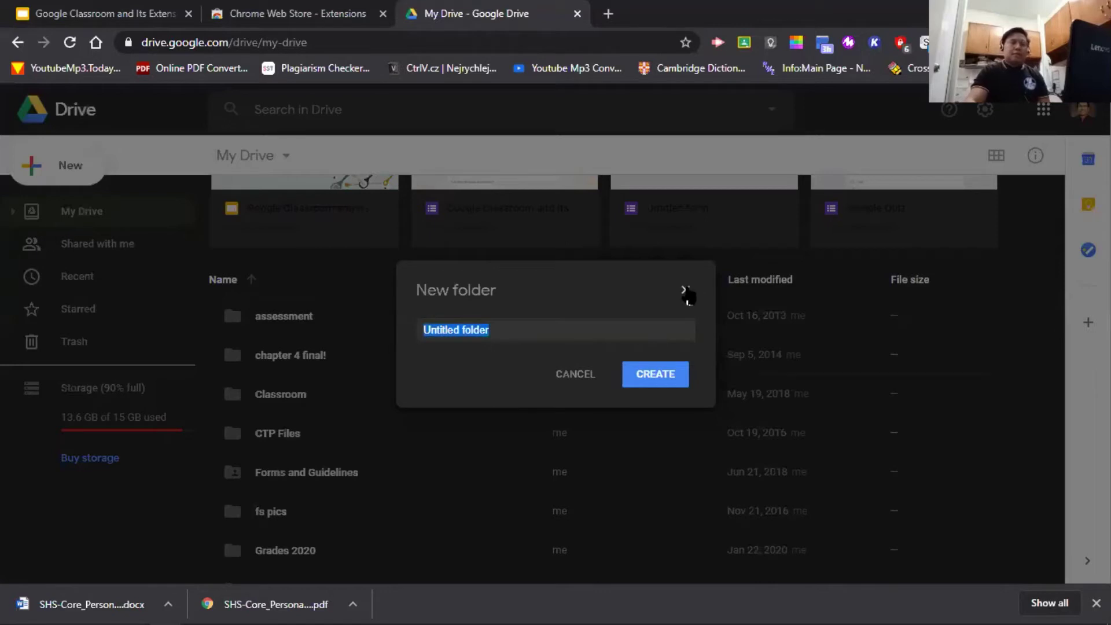
click(570, 374)
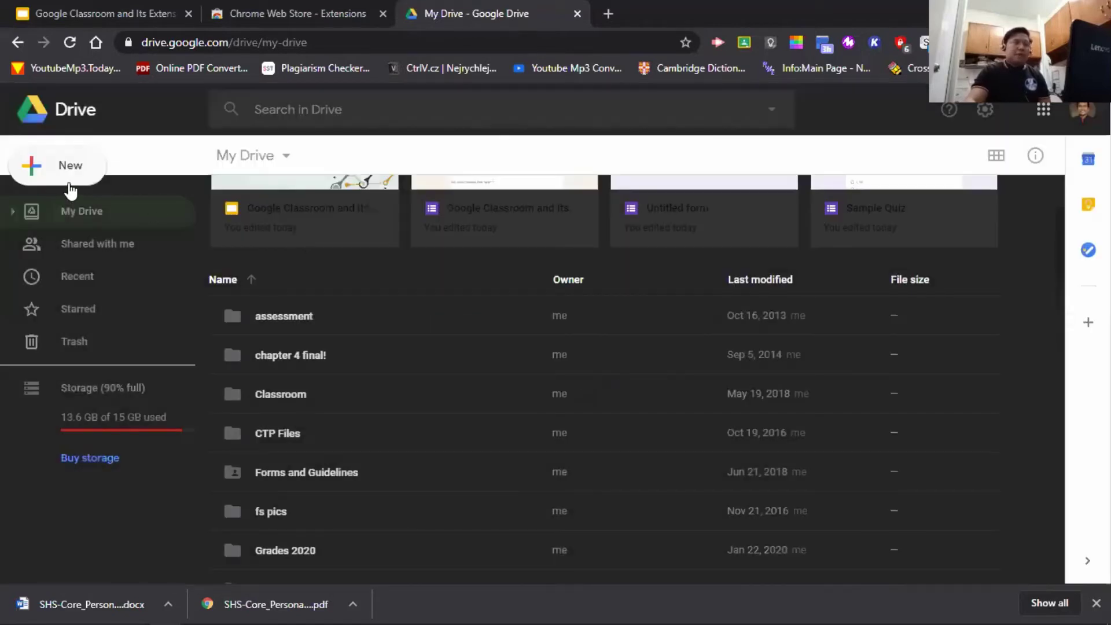
click(74, 183)
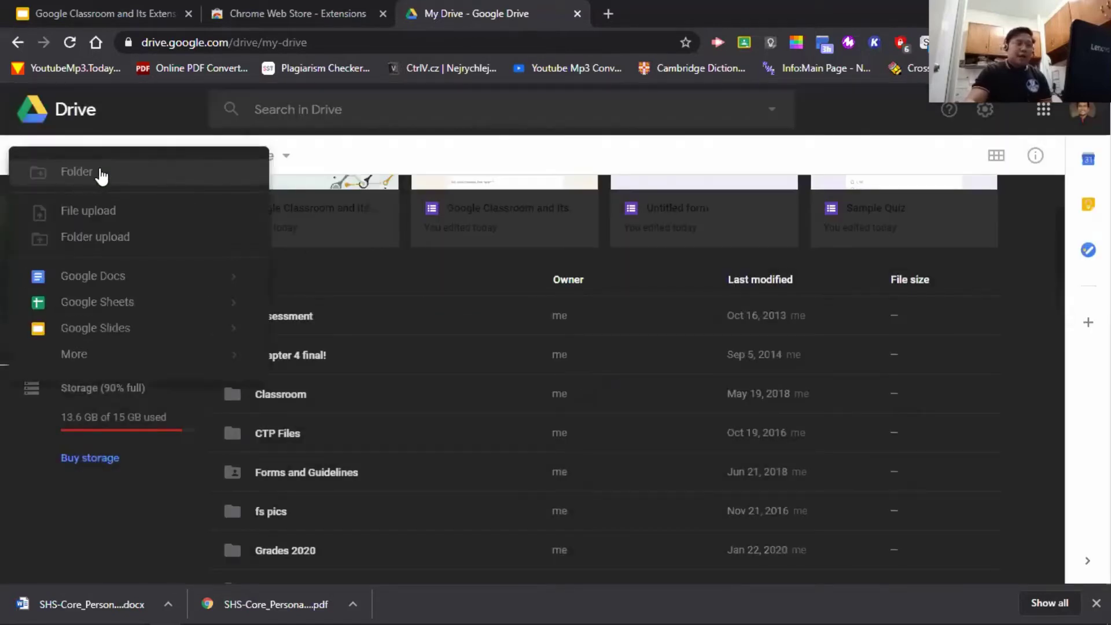
click(154, 243)
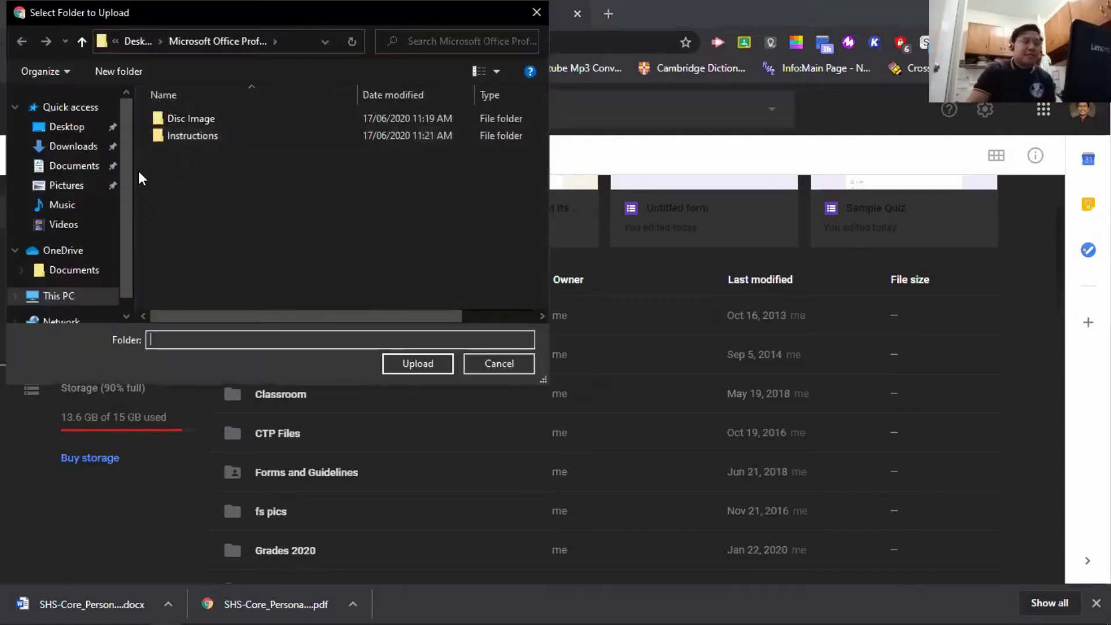
click(83, 42)
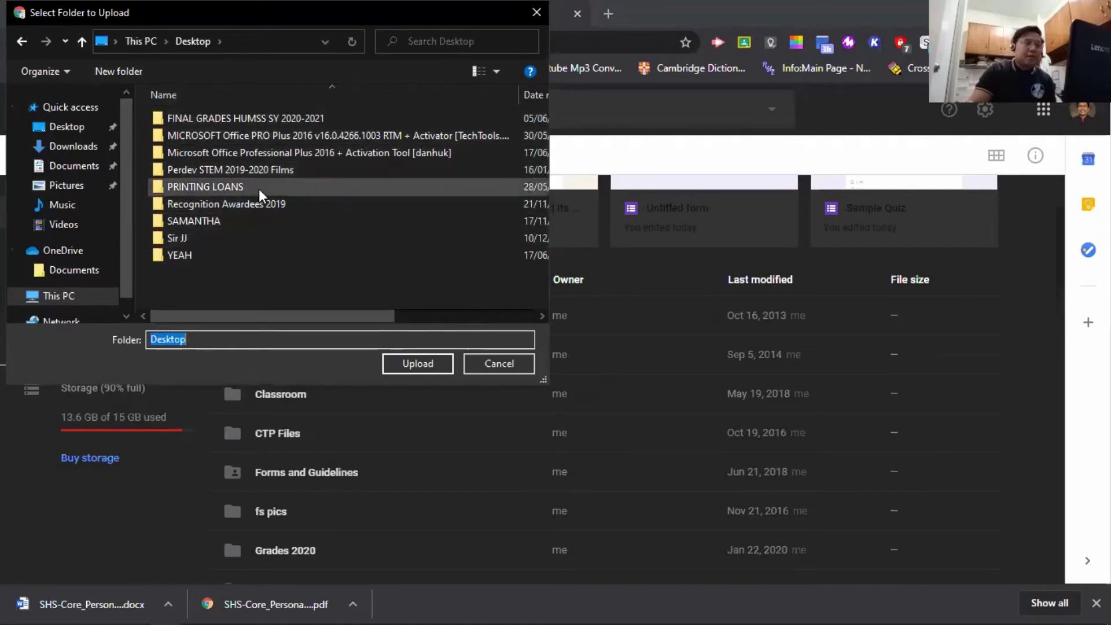
click(228, 240)
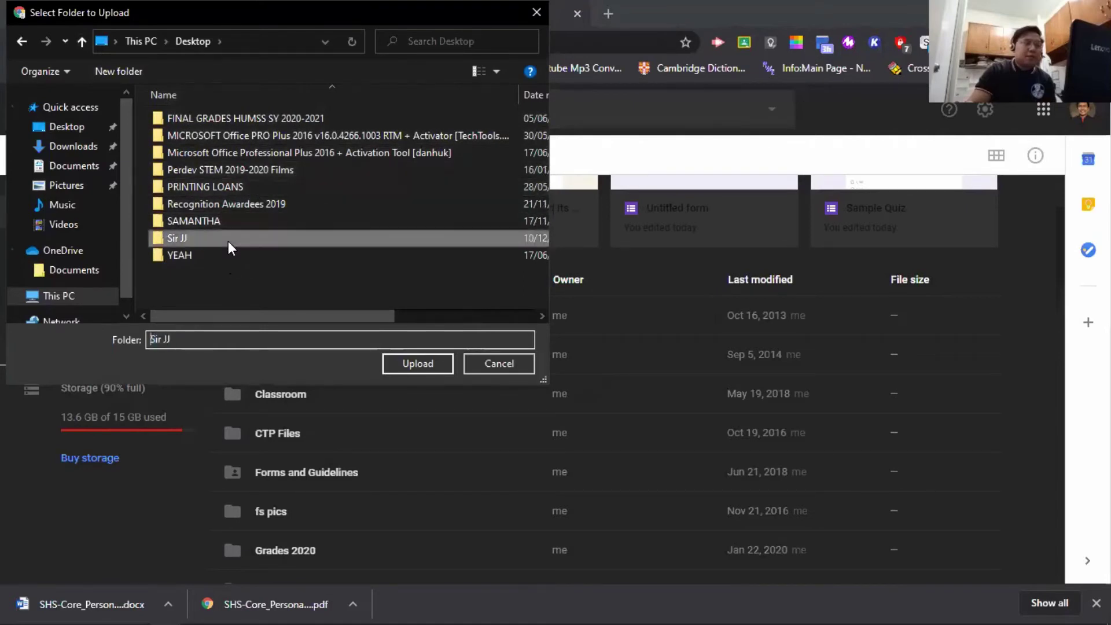
double_click(228, 241)
click(82, 41)
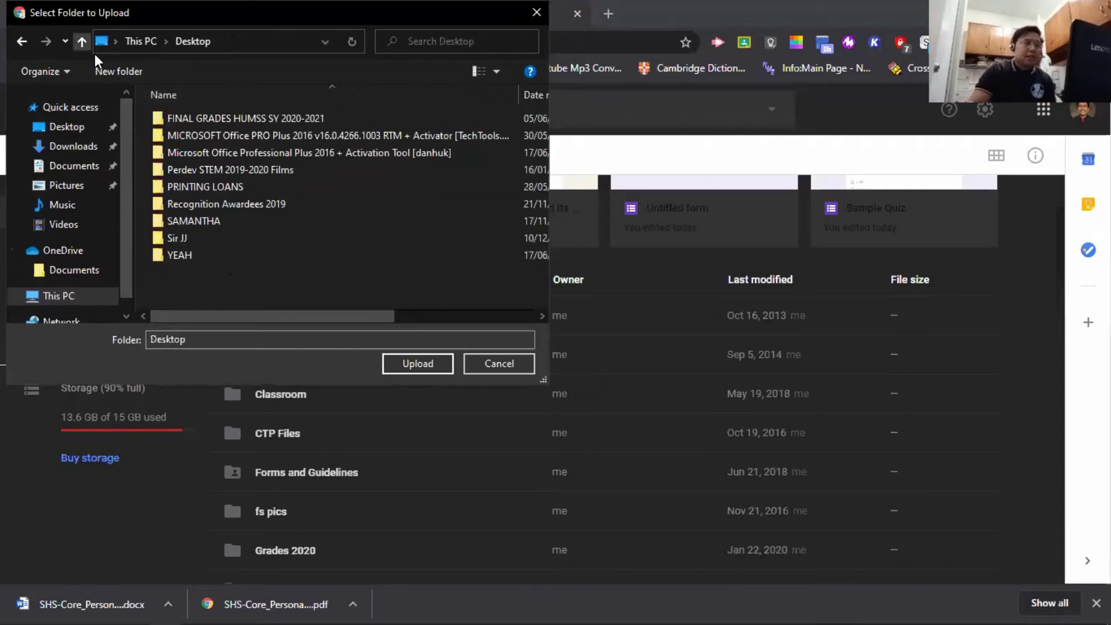
click(249, 239)
click(429, 361)
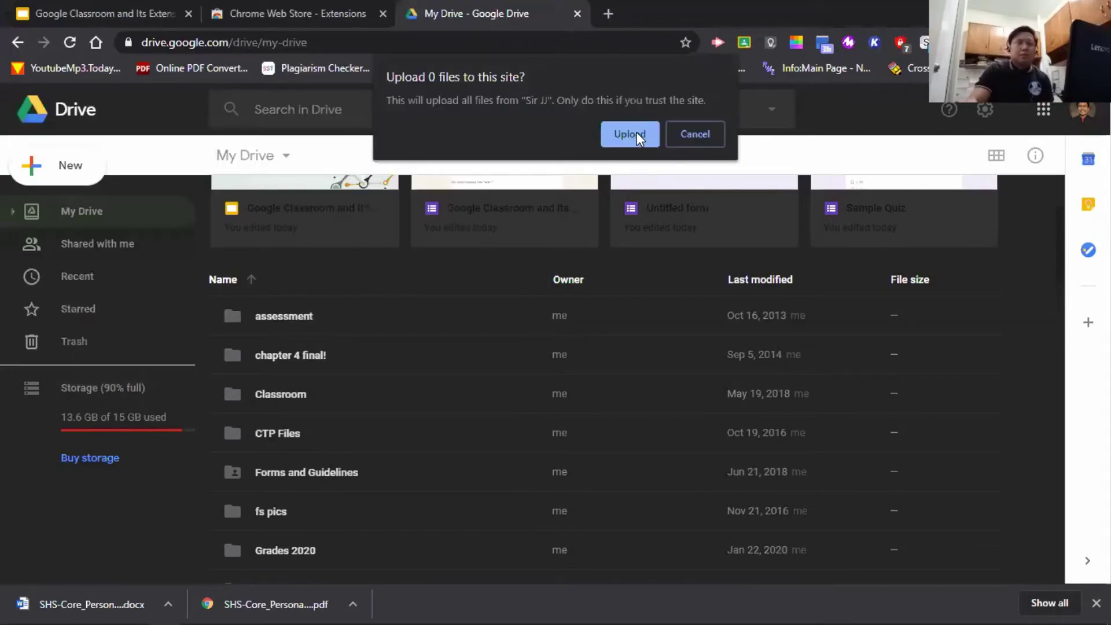
click(637, 134)
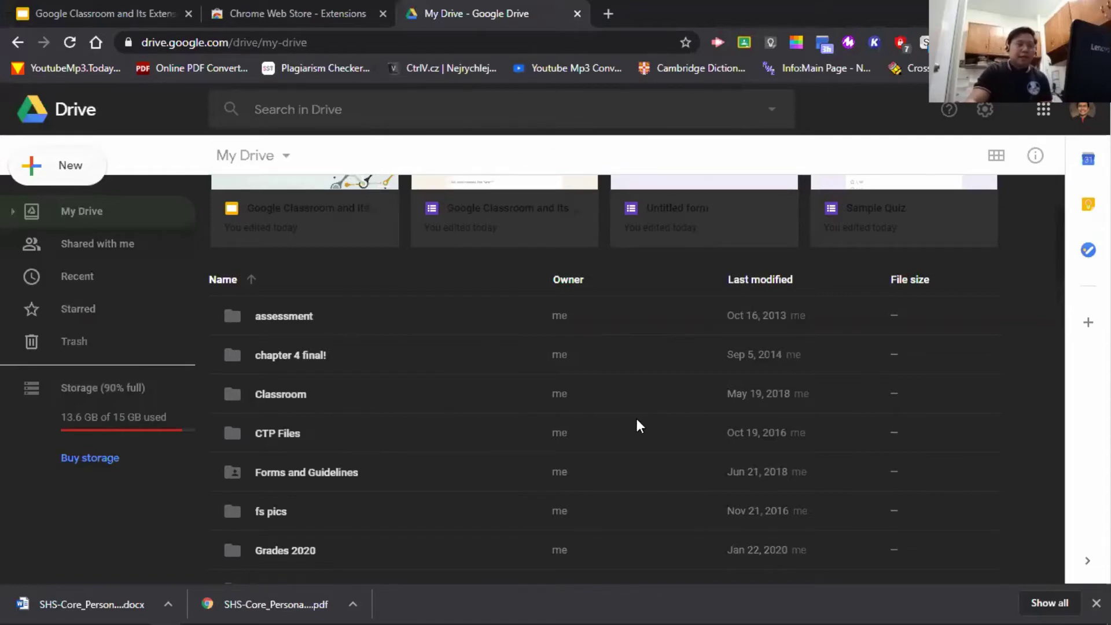
scroll(637, 434, down, 5)
scroll(642, 442, down, 4)
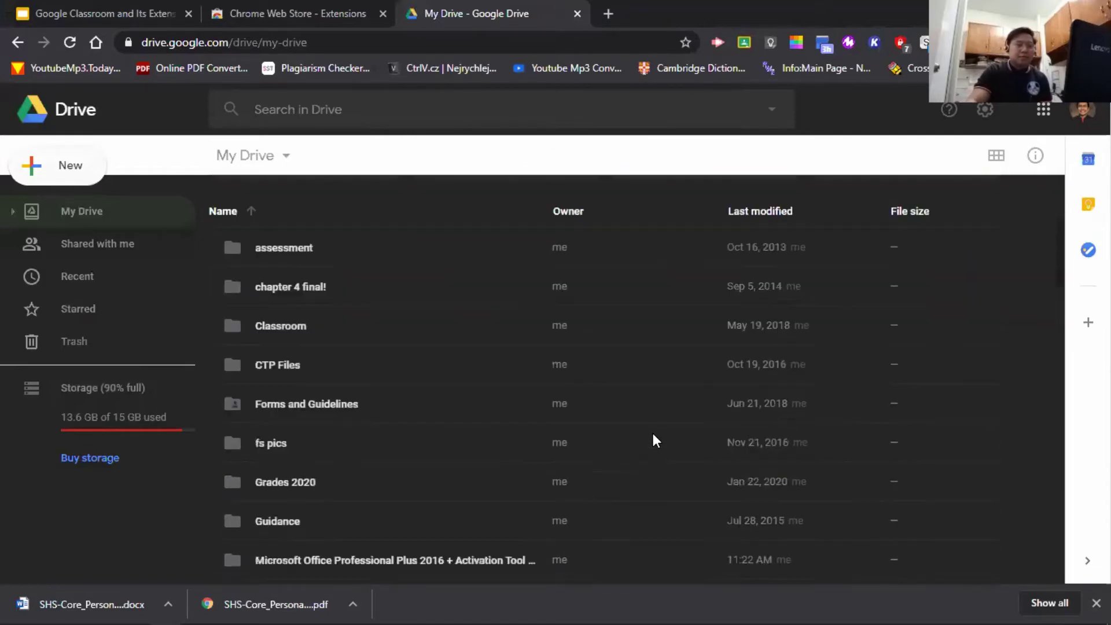
scroll(653, 439, down, 10)
scroll(648, 442, down, 10)
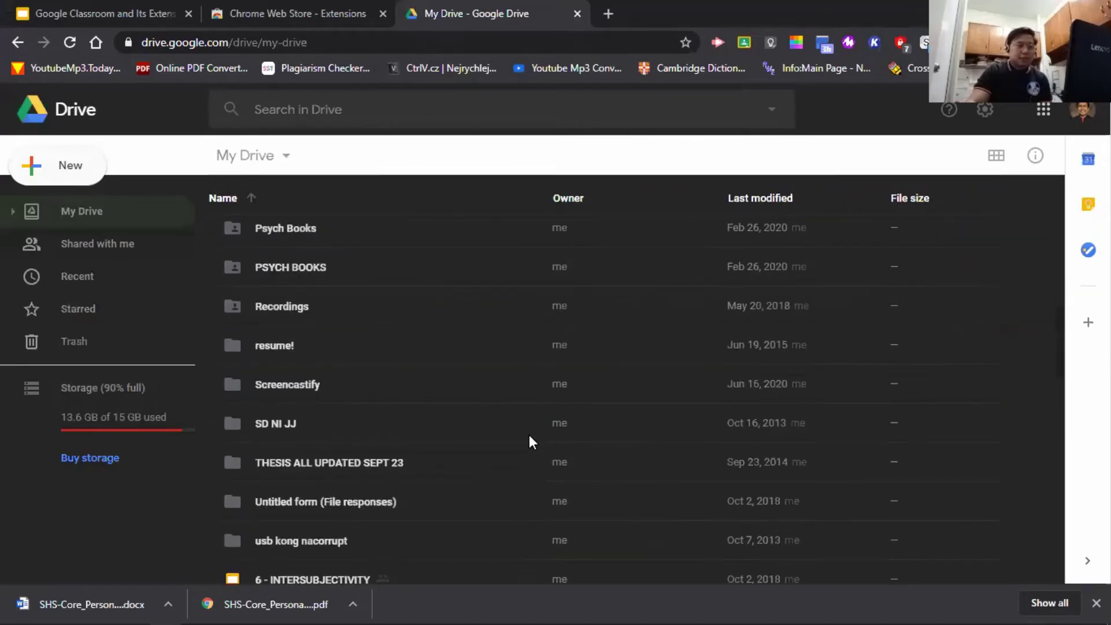
scroll(525, 426, down, 10)
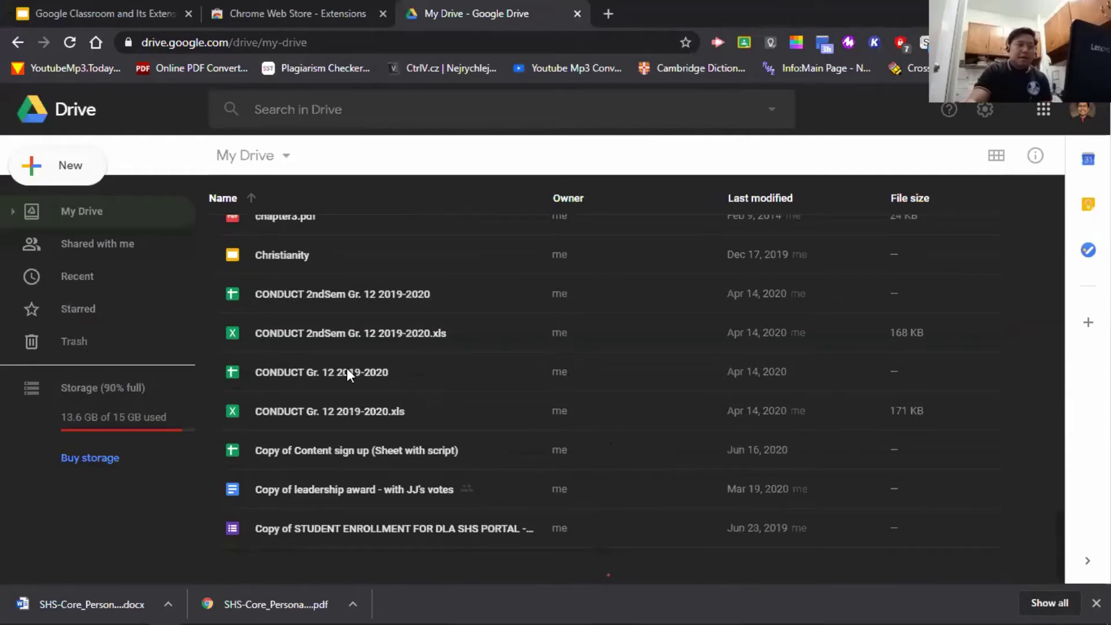
scroll(561, 373, down, 20)
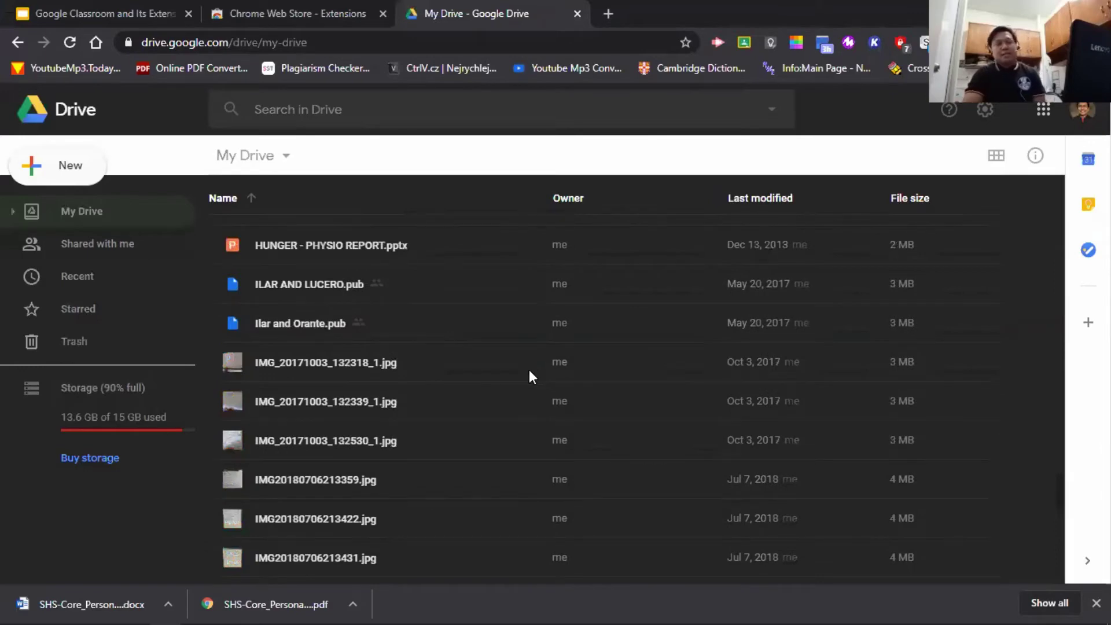
scroll(492, 405, down, 5)
scroll(501, 401, up, 20)
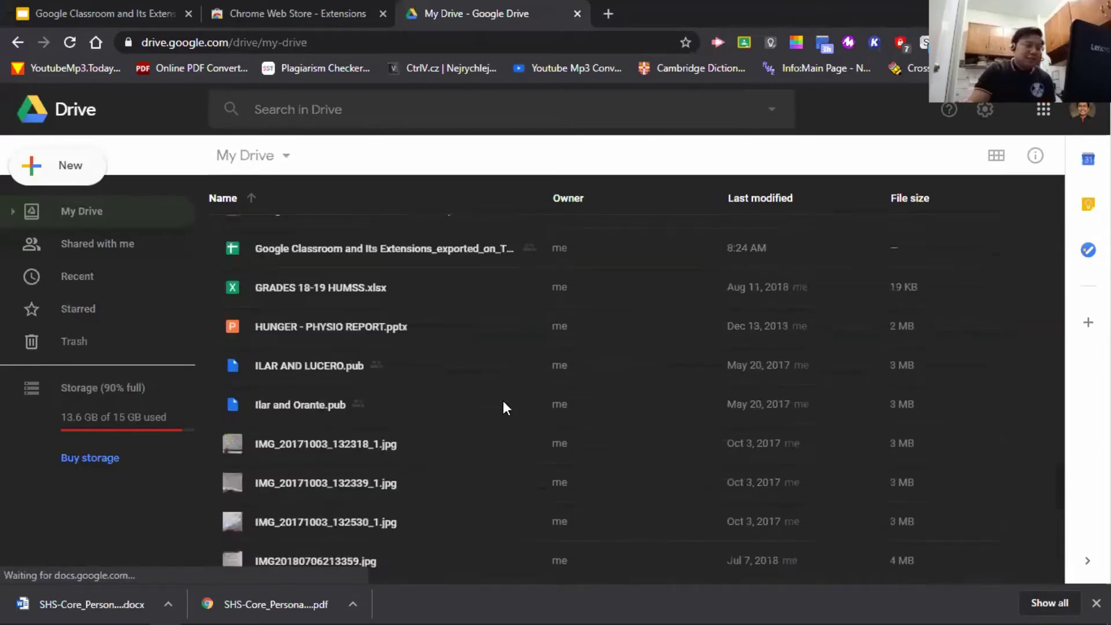
scroll(504, 398, up, 10)
scroll(497, 394, up, 5)
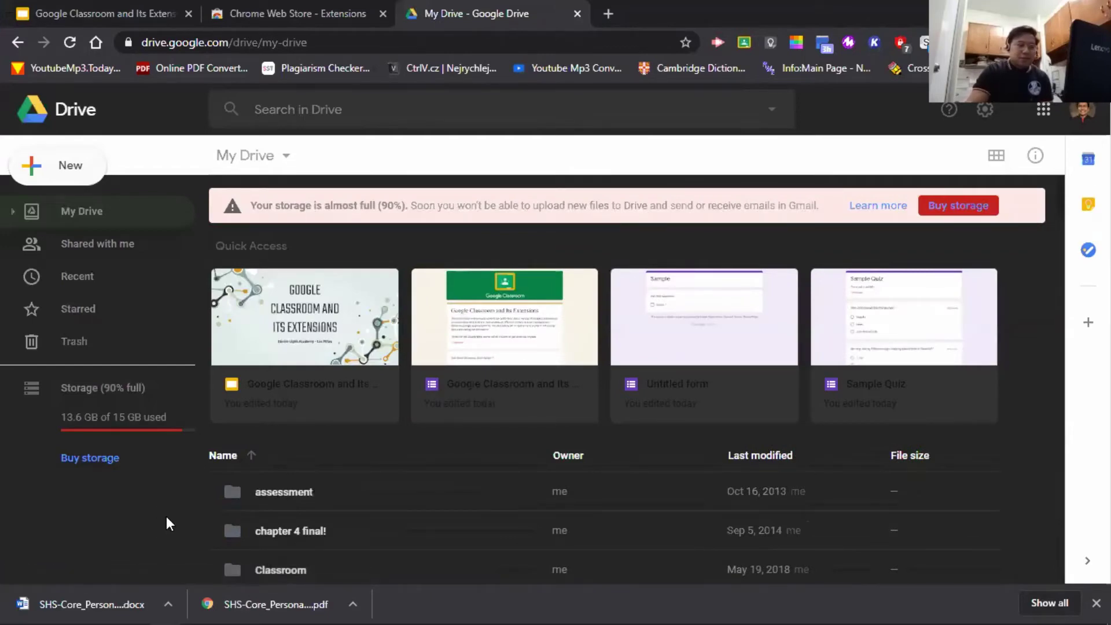
click(1095, 603)
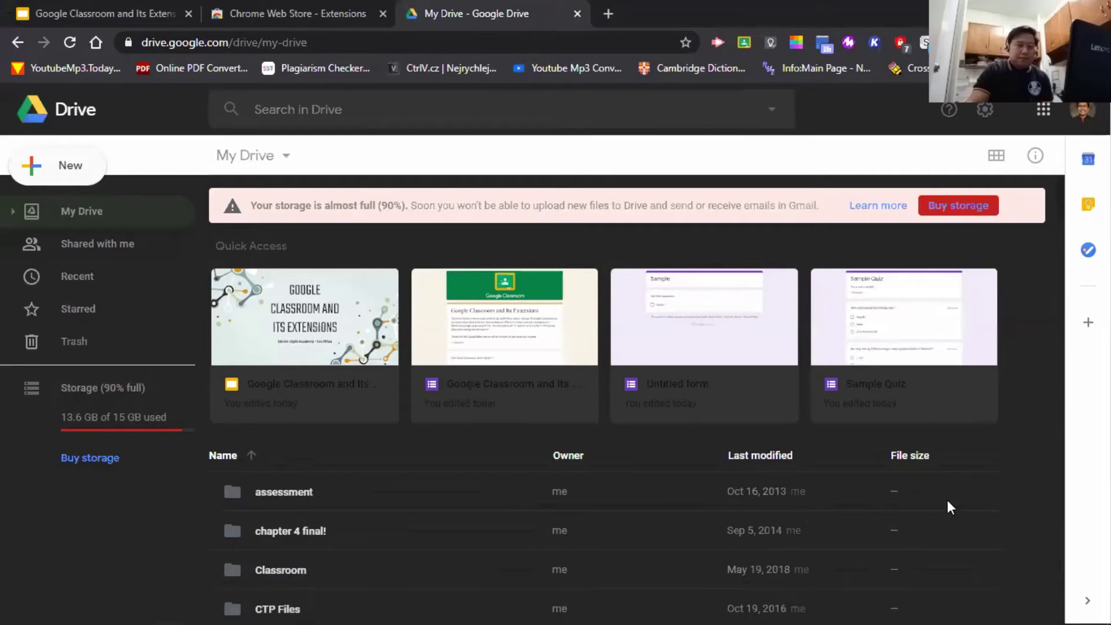
scroll(372, 446, down, 10)
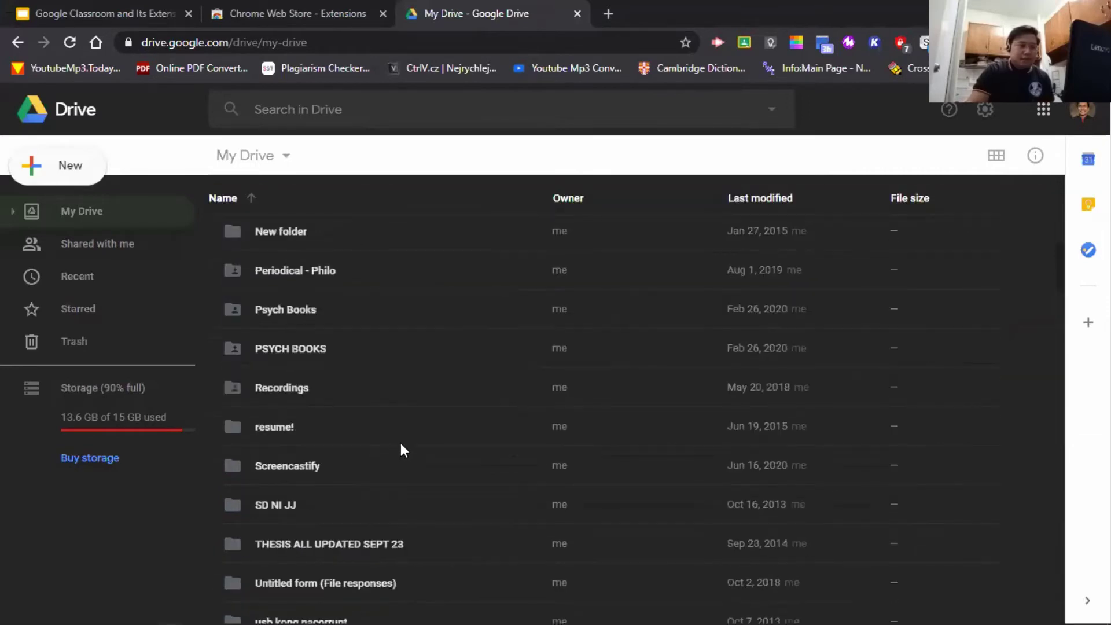
scroll(428, 457, down, 2)
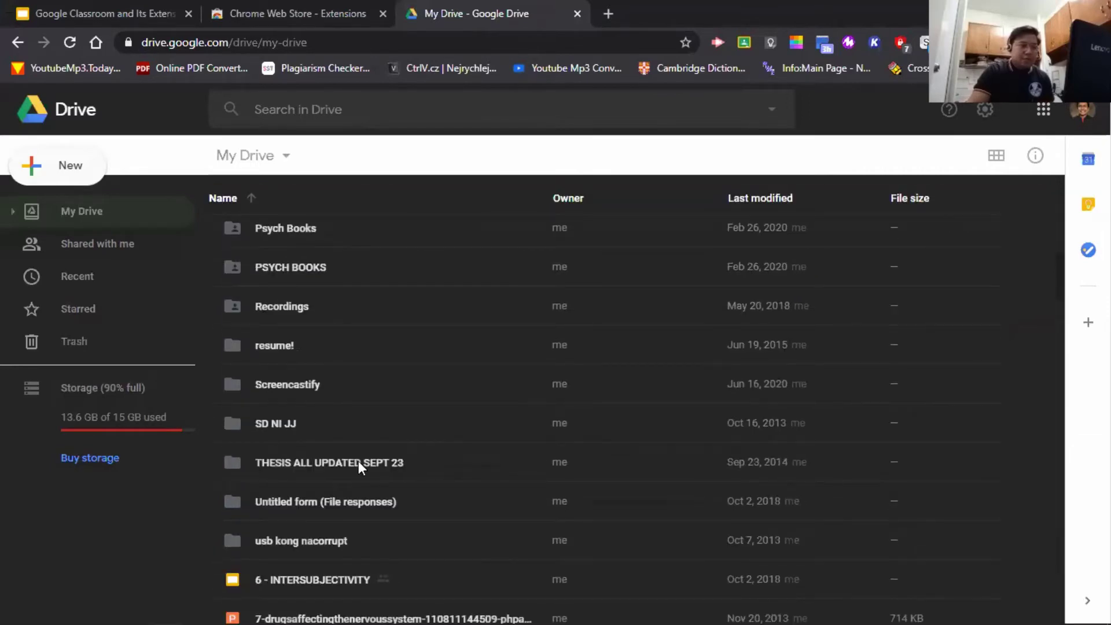
scroll(419, 477, up, 12)
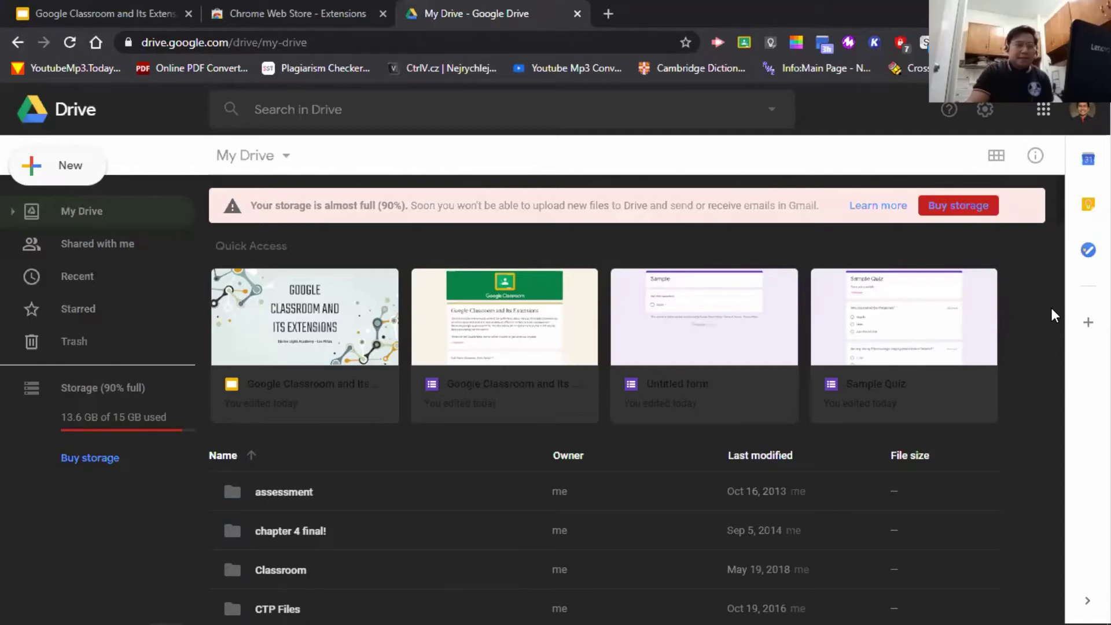
scroll(1050, 305, down, 15)
scroll(366, 377, down, 12)
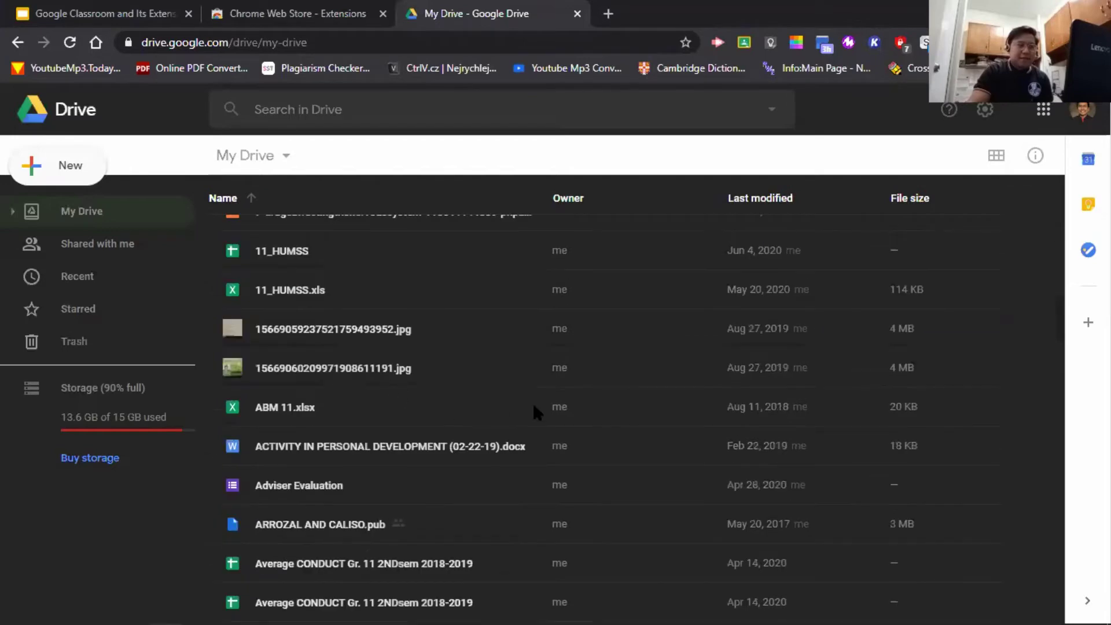
scroll(620, 412, down, 10)
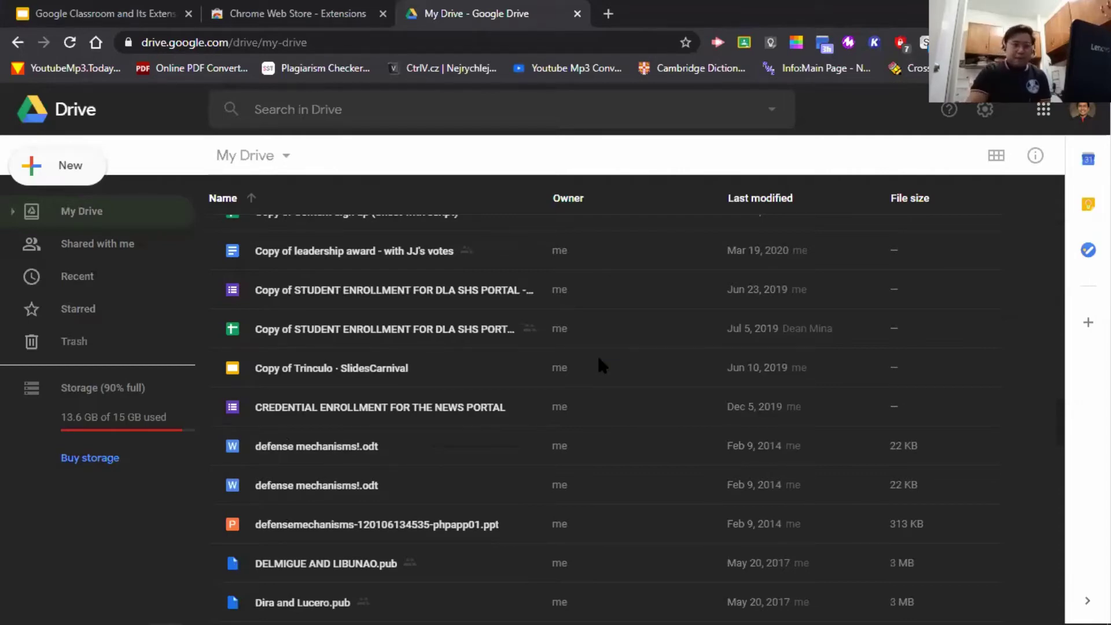
scroll(552, 429, up, 15)
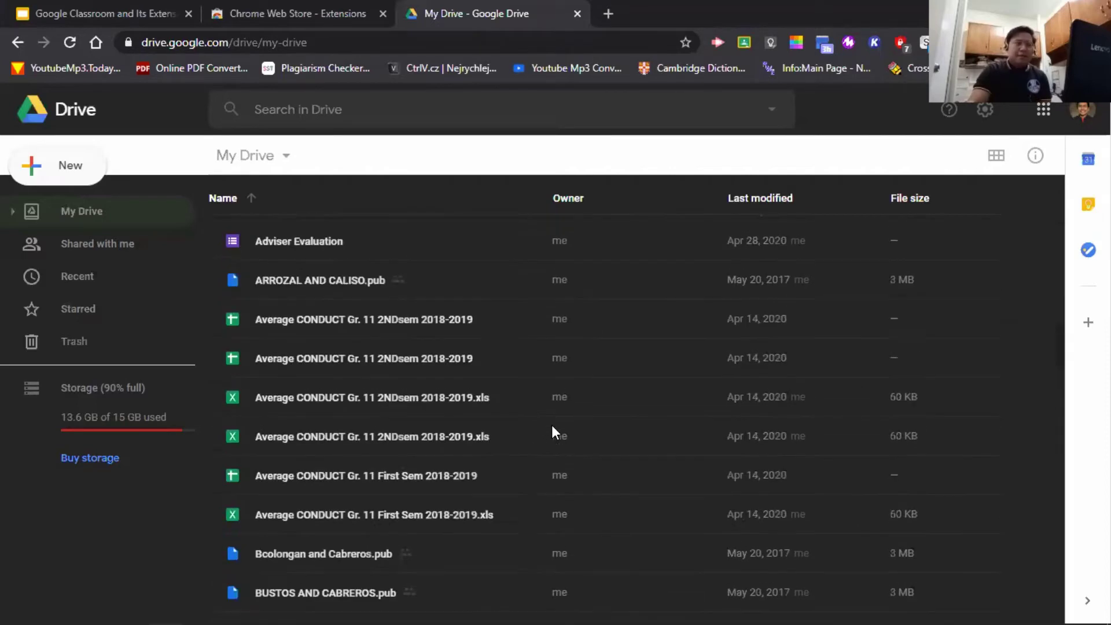
scroll(545, 420, up, 15)
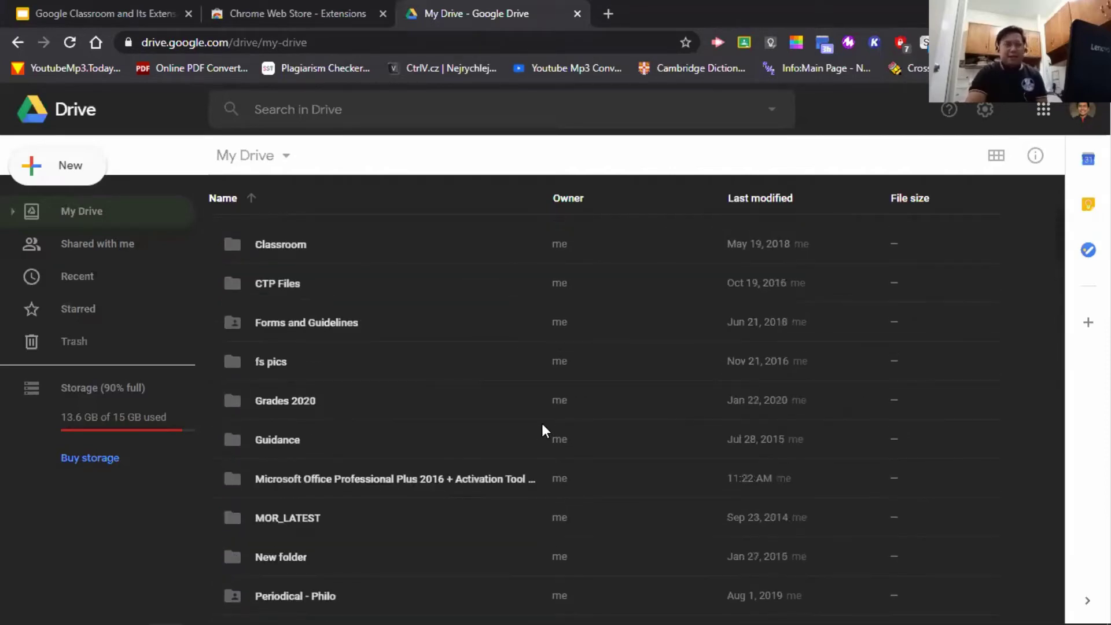
scroll(312, 394, down, 15)
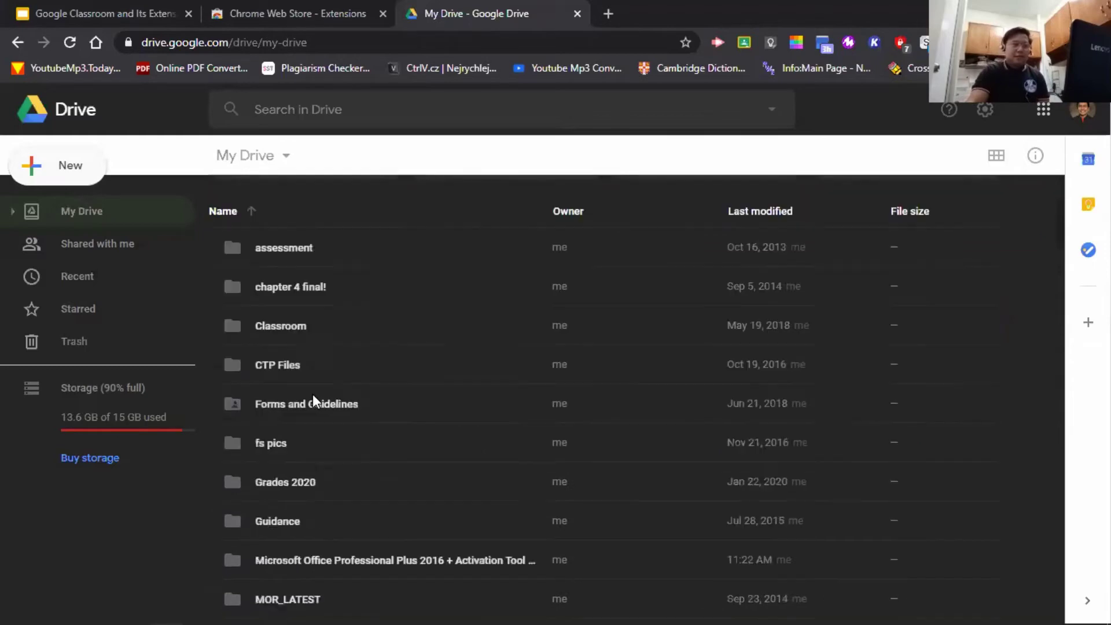
scroll(671, 573, down, 7)
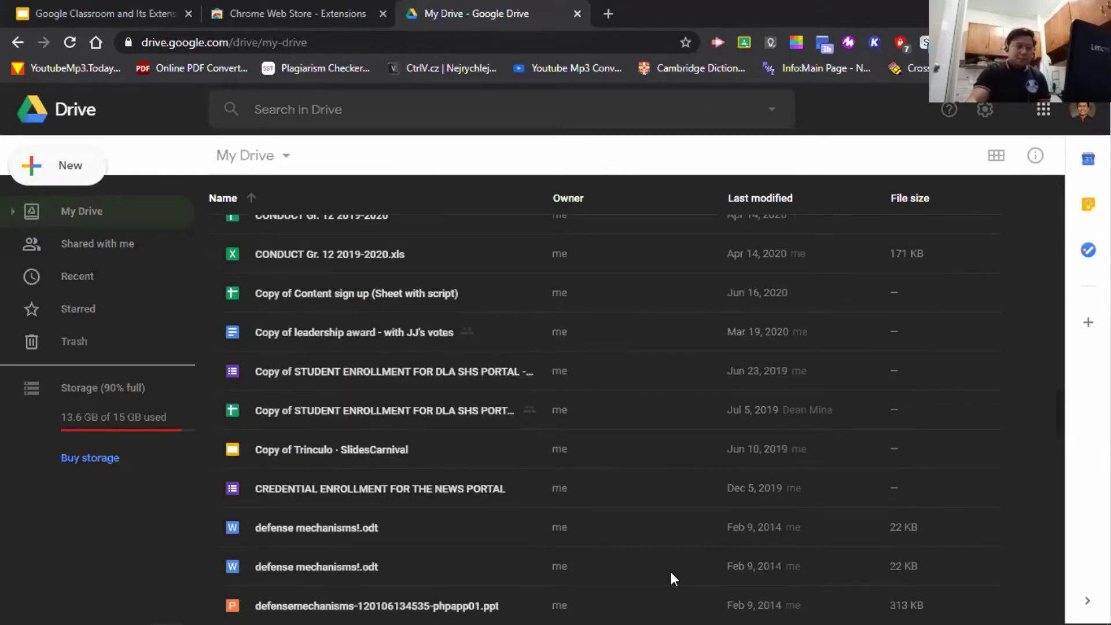
scroll(376, 451, down, 5)
scroll(383, 454, up, 15)
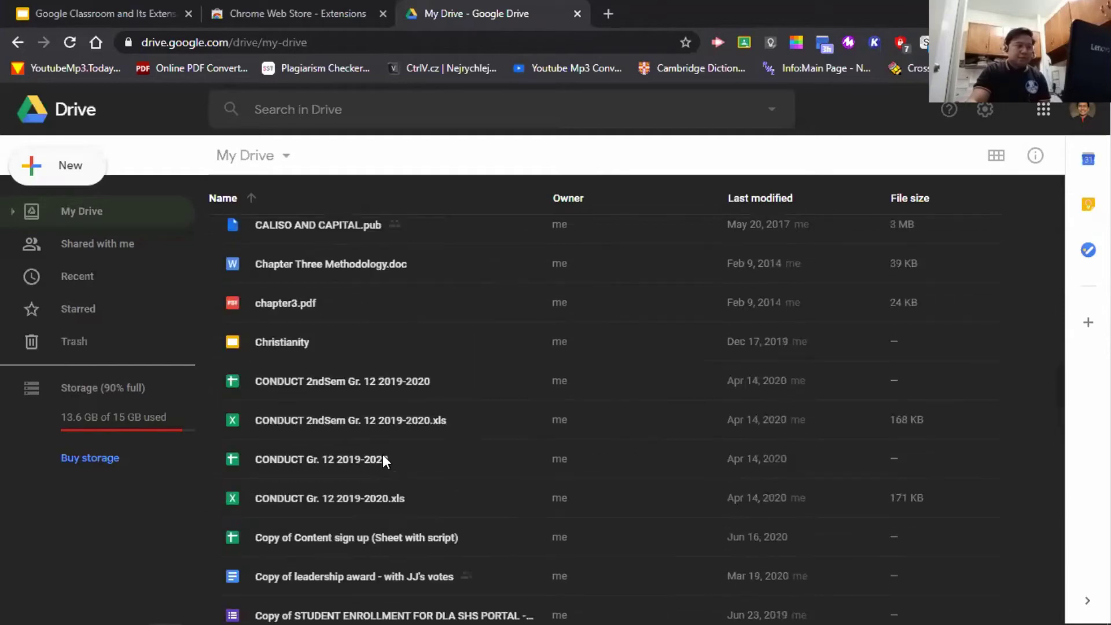
scroll(383, 449, up, 10)
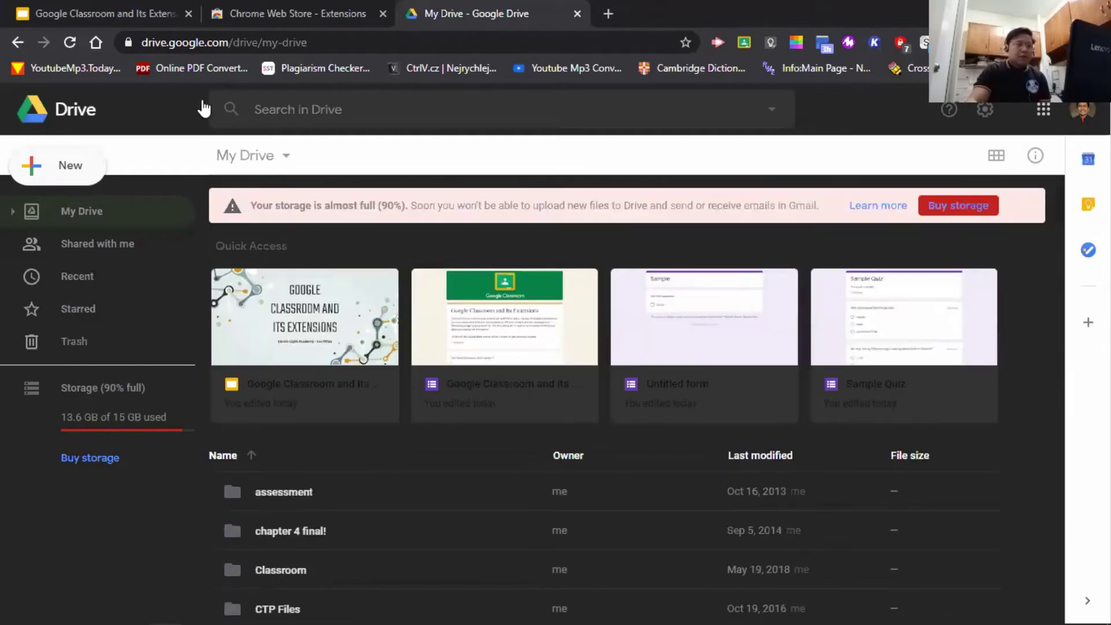
click(230, 8)
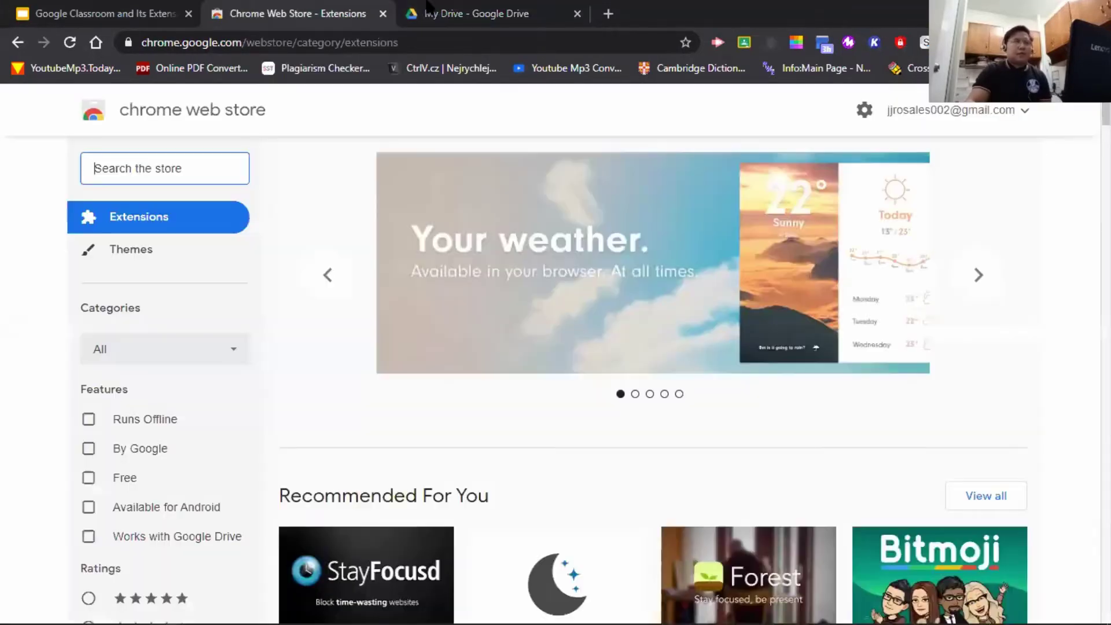
click(453, 10)
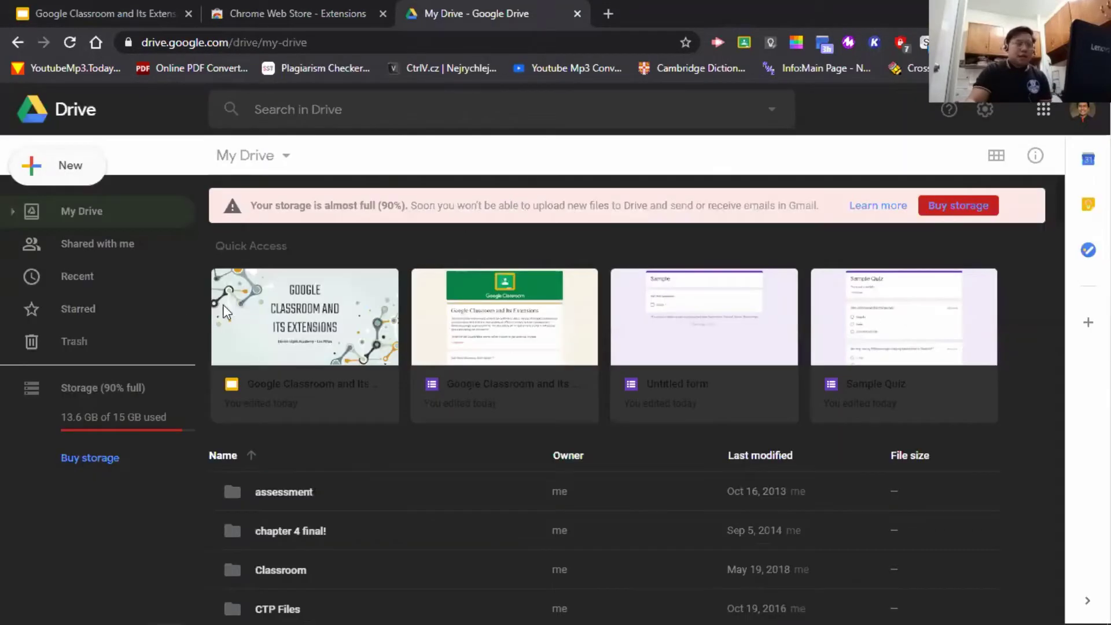
- Scroll through the files listed under Shared with me in Google Drive
click(137, 245)
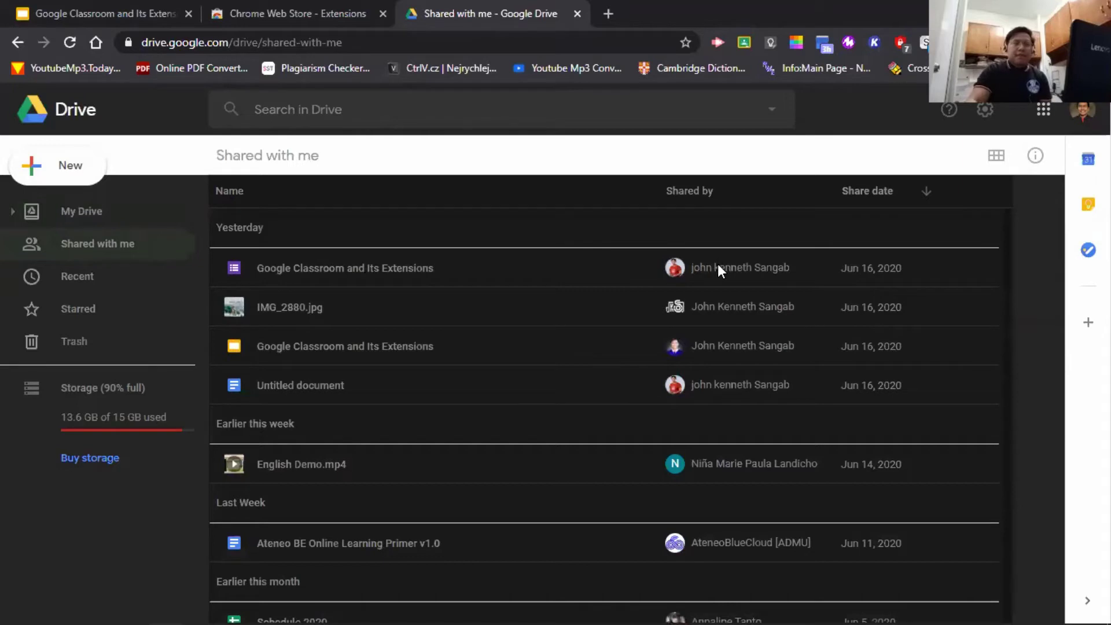
scroll(691, 438, down, 4)
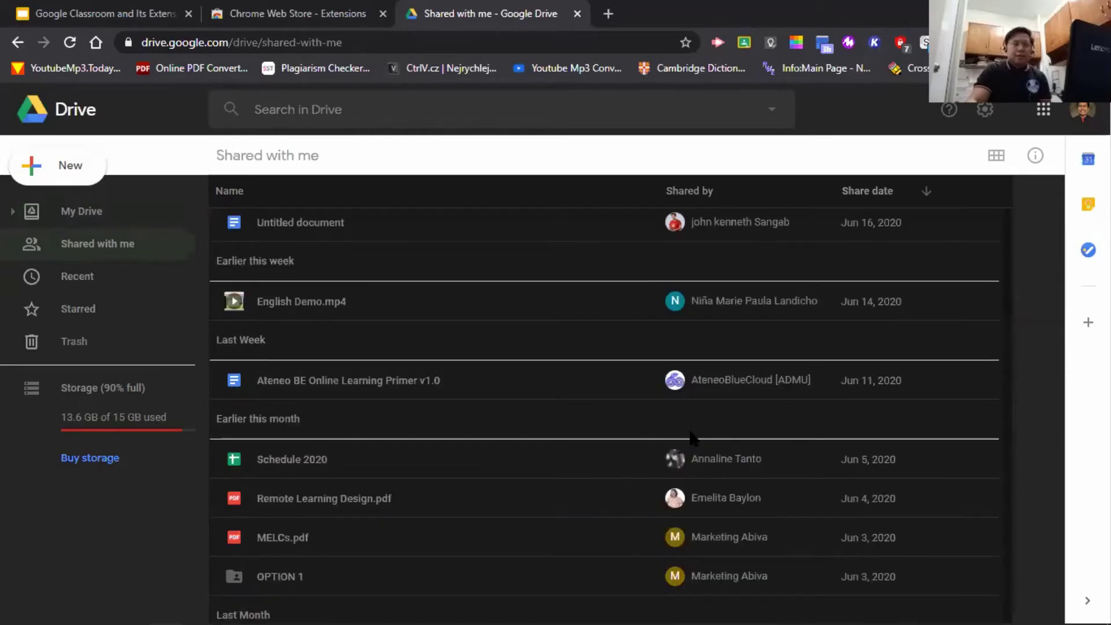
scroll(577, 400, up, 4)
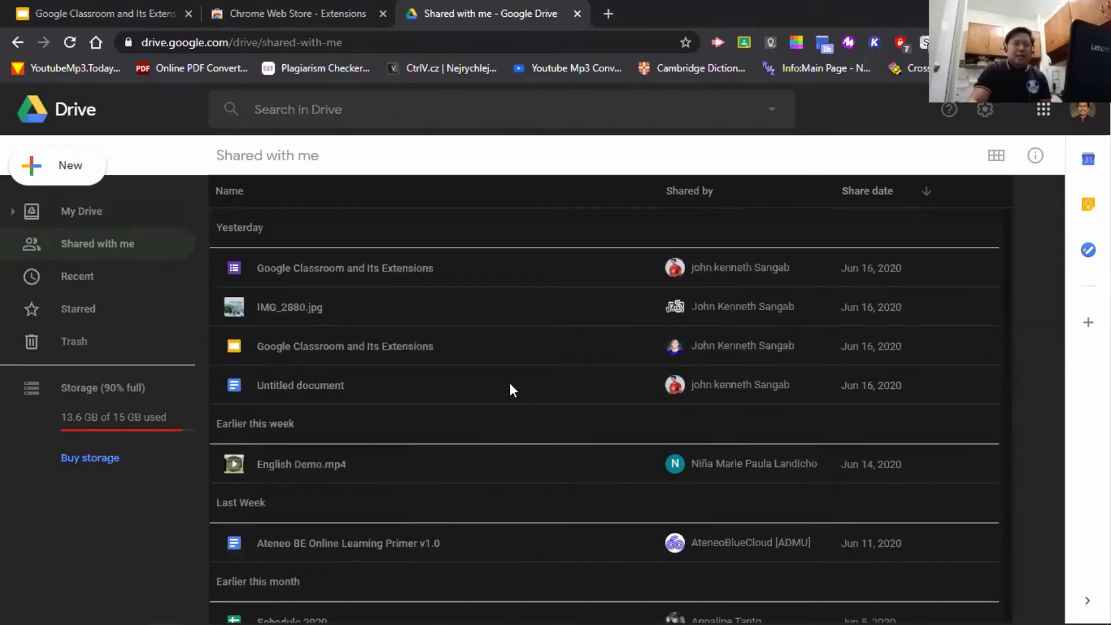
scroll(457, 357, down, 3)
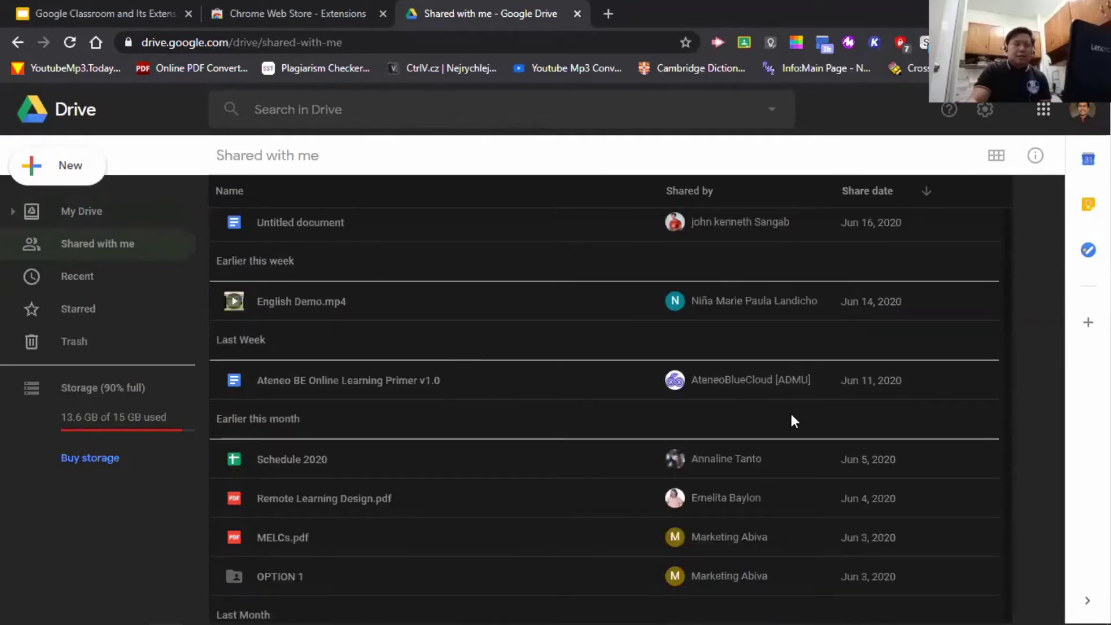
scroll(497, 391, down, 1)
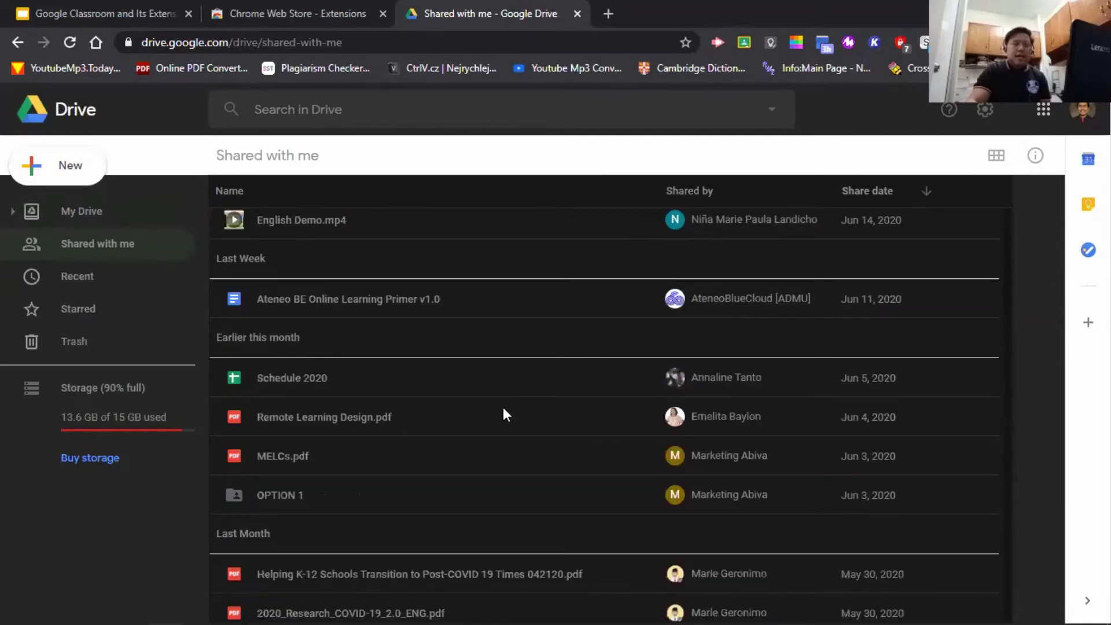
scroll(613, 458, down, 1)
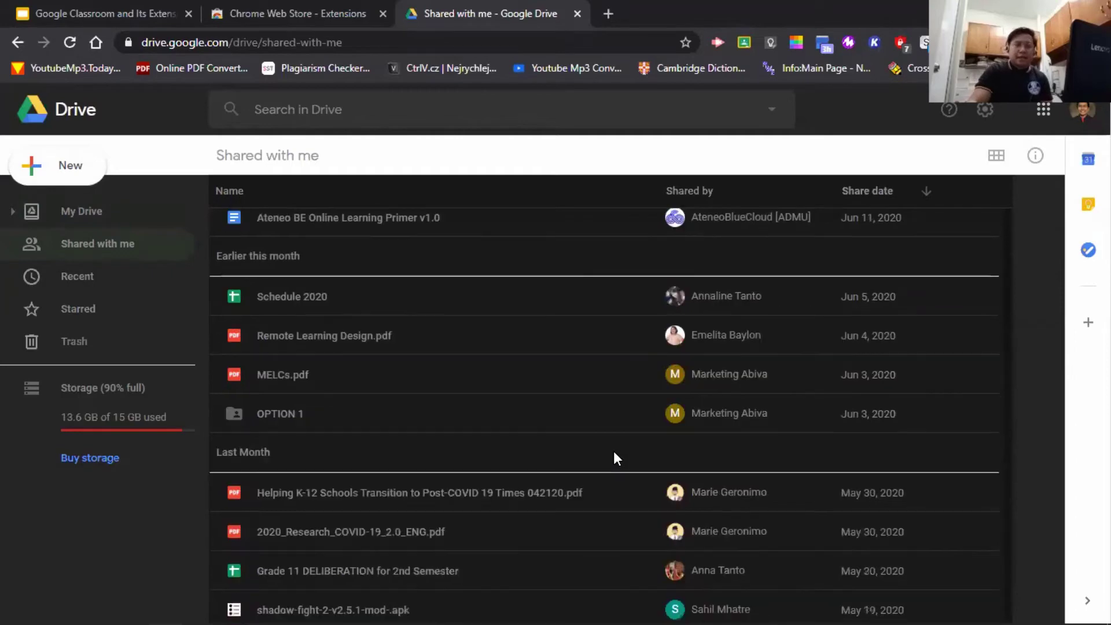
scroll(616, 458, down, 2)
scroll(617, 462, up, 3)
scroll(616, 463, up, 3)
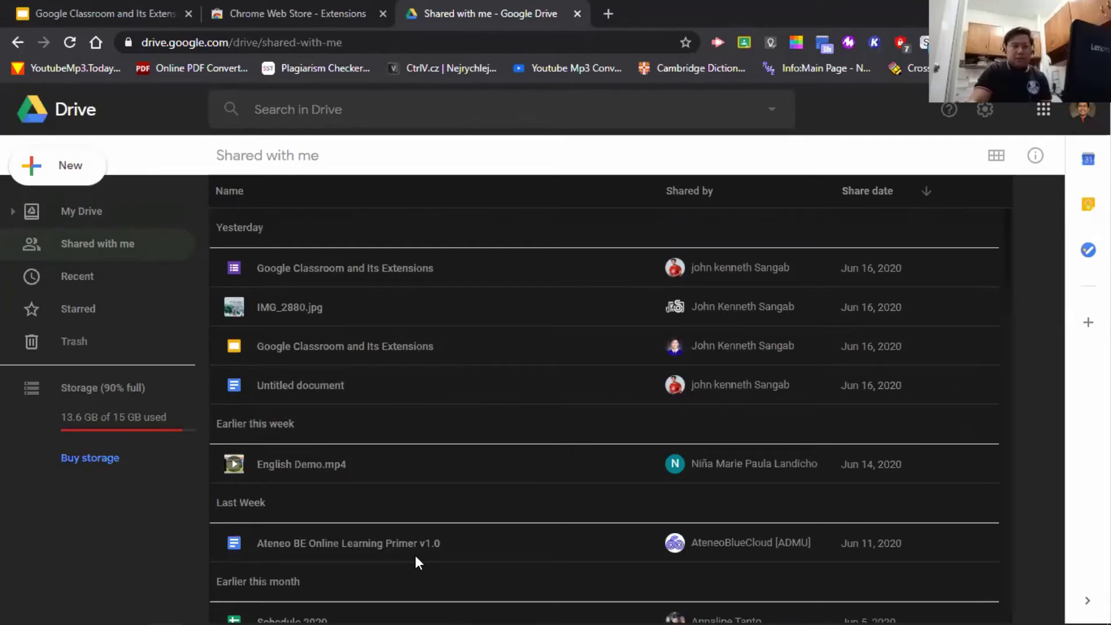
scroll(414, 554, down, 3)
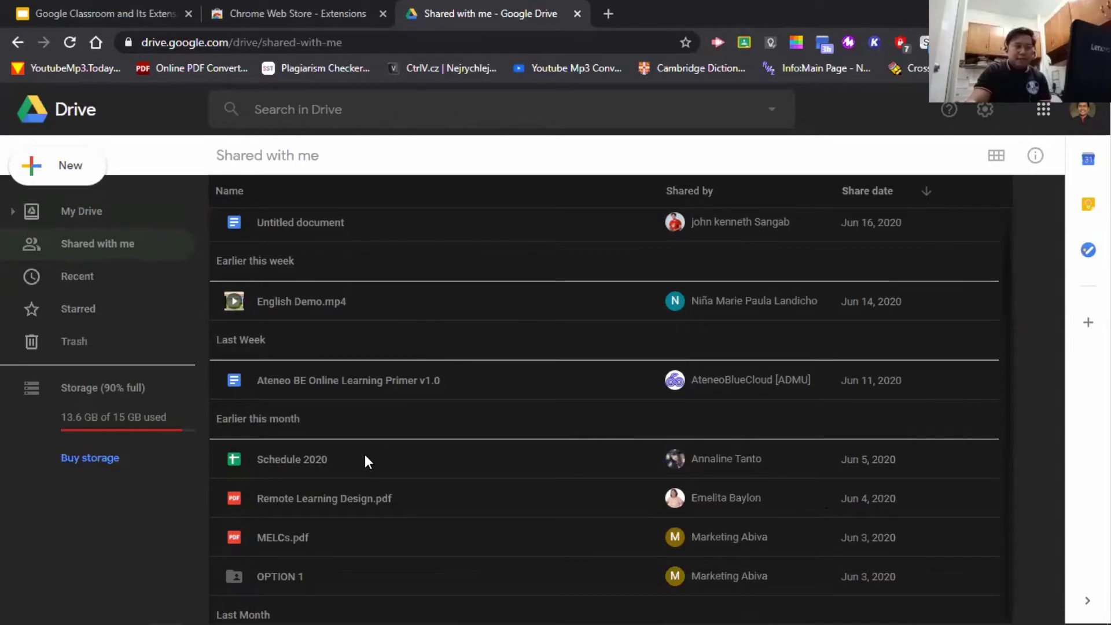
scroll(371, 457, down, 3)
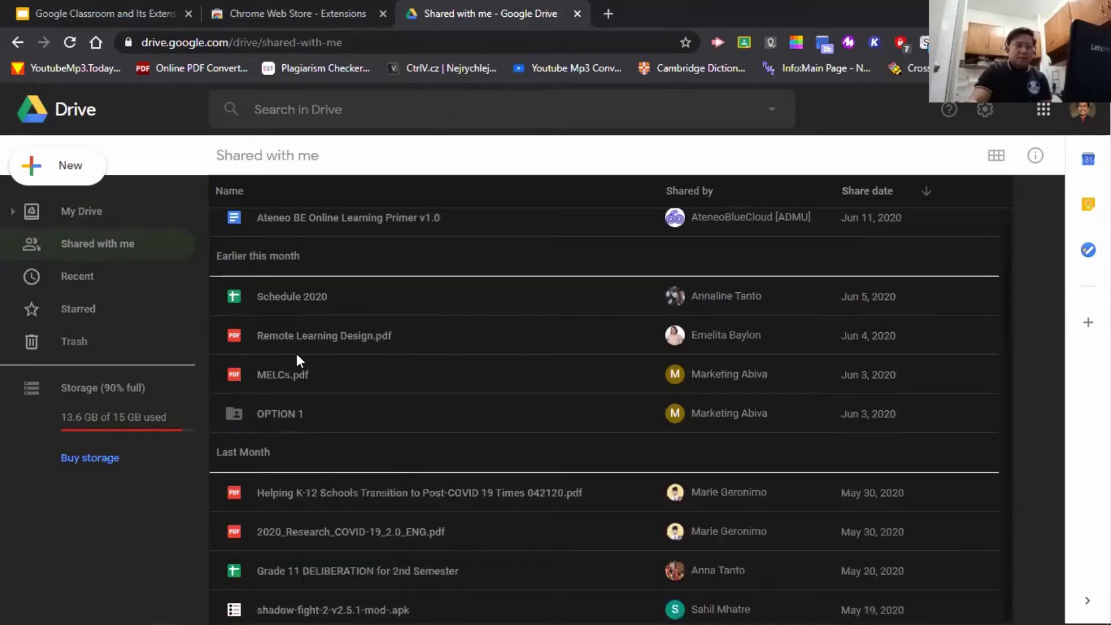
scroll(456, 405, down, 3)
scroll(613, 460, down, 2)
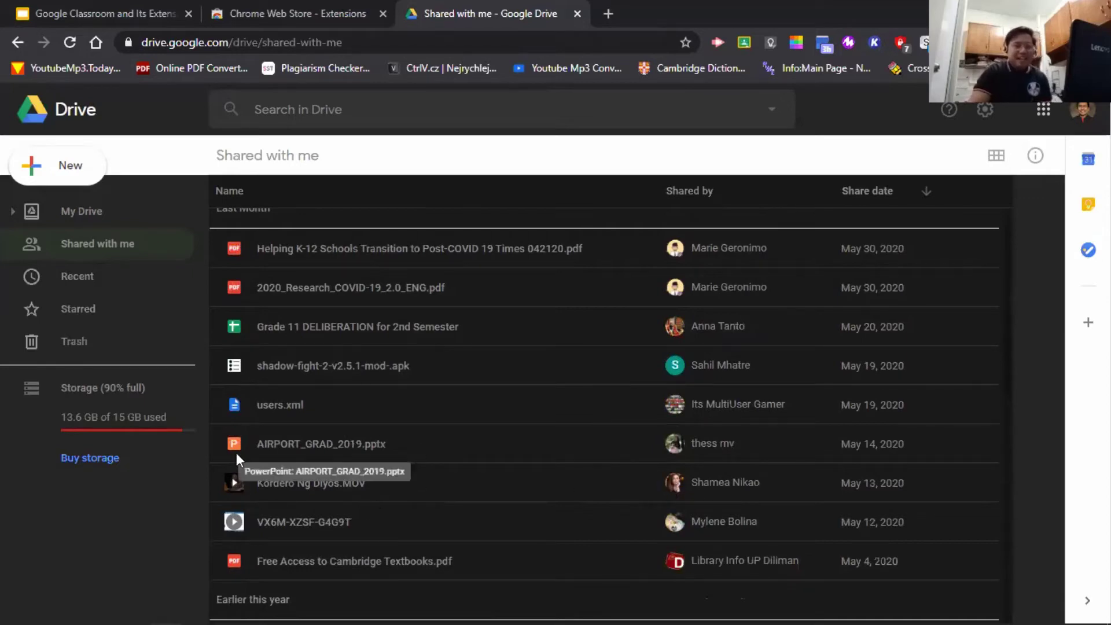
scroll(470, 466, down, 4)
scroll(468, 474, up, 12)
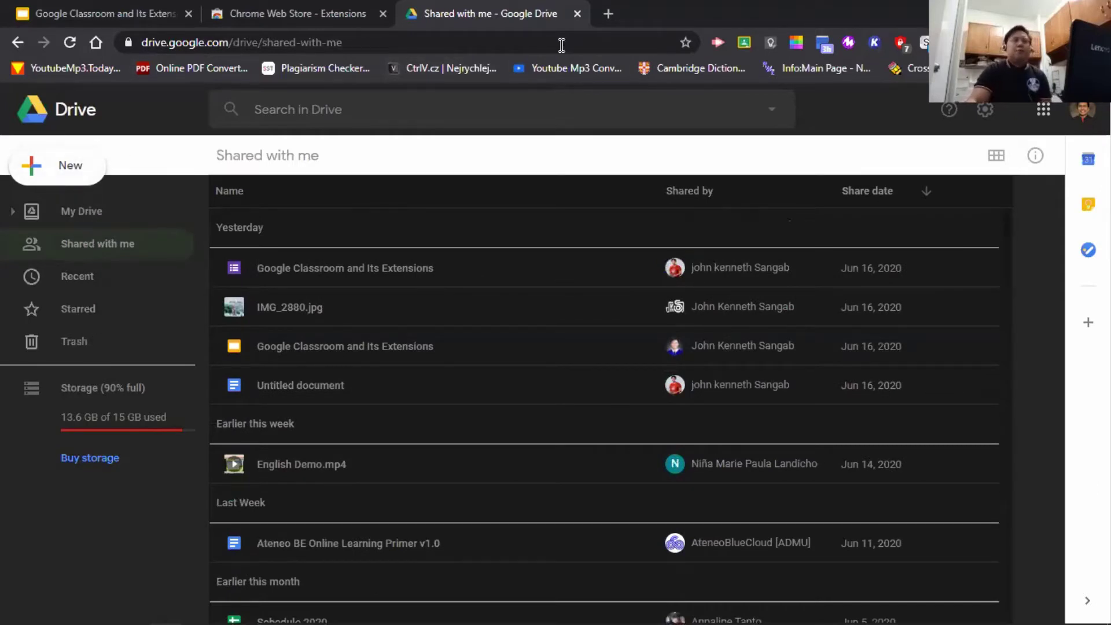
- Close the Drive tab and advance the presentation to slide 20, Grading and Commenting
click(578, 15)
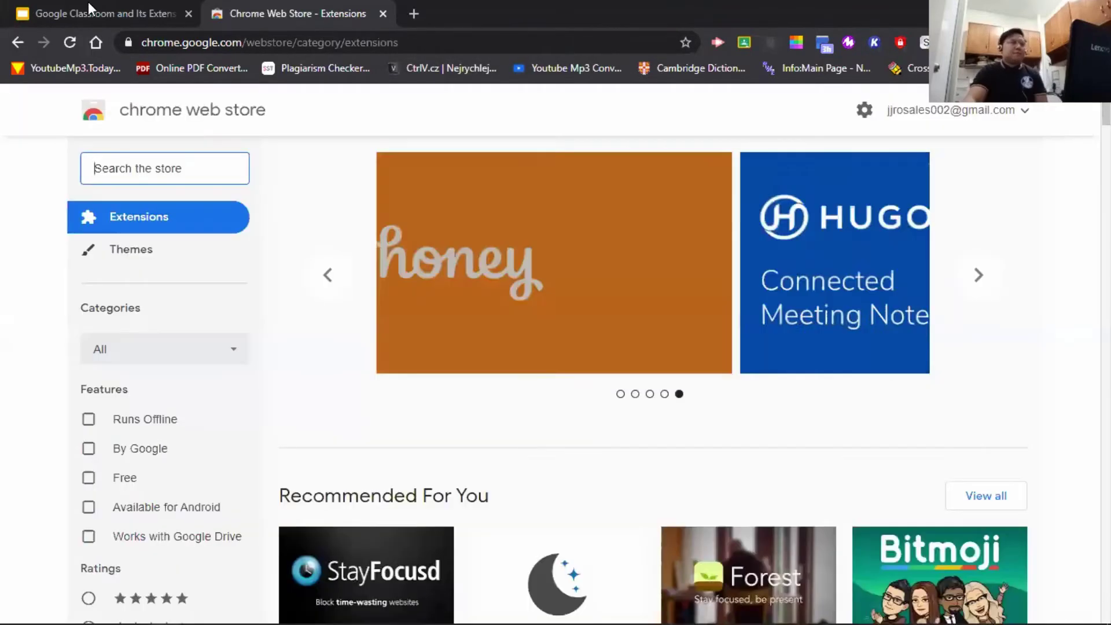
key(ctrl+shift+Tab)
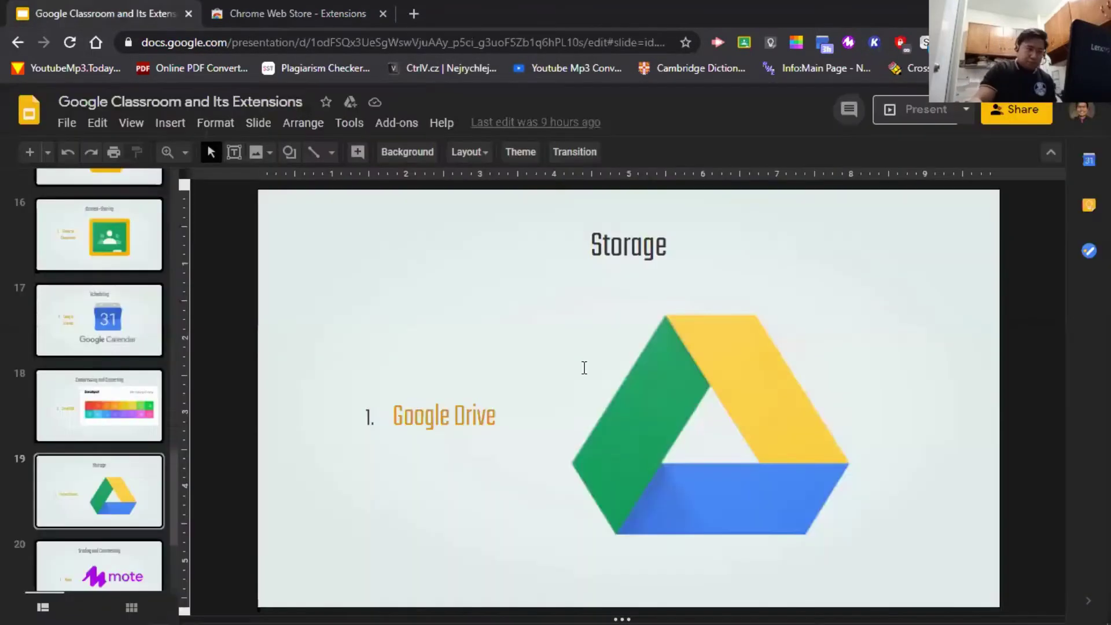
key(Down)
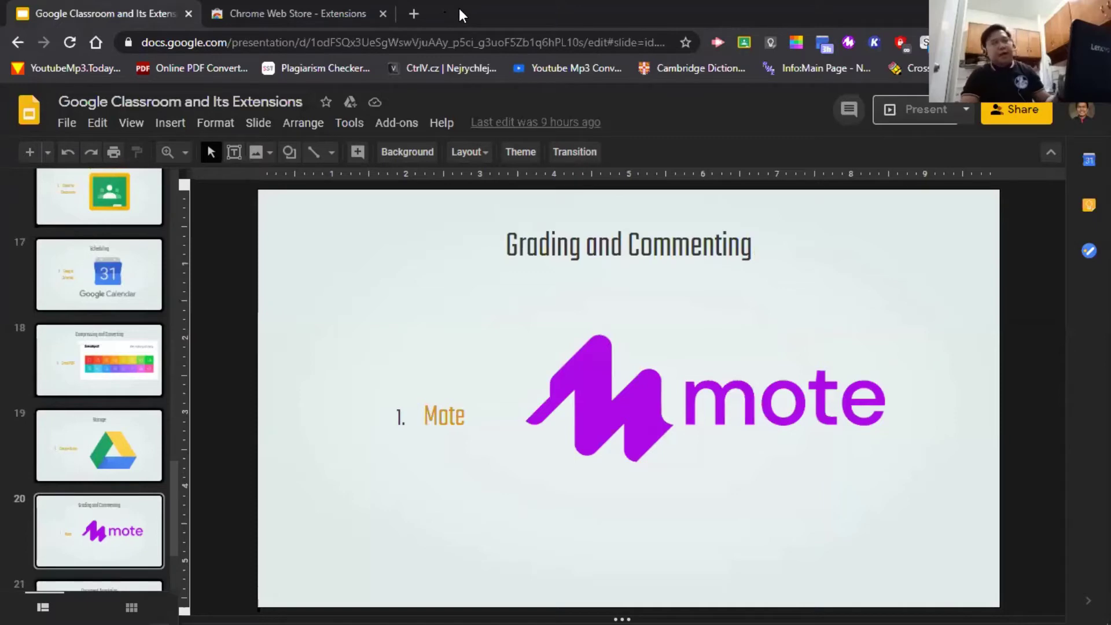
- Search the Chrome Web Store for 'mote', then start a new blank tab
click(330, 10)
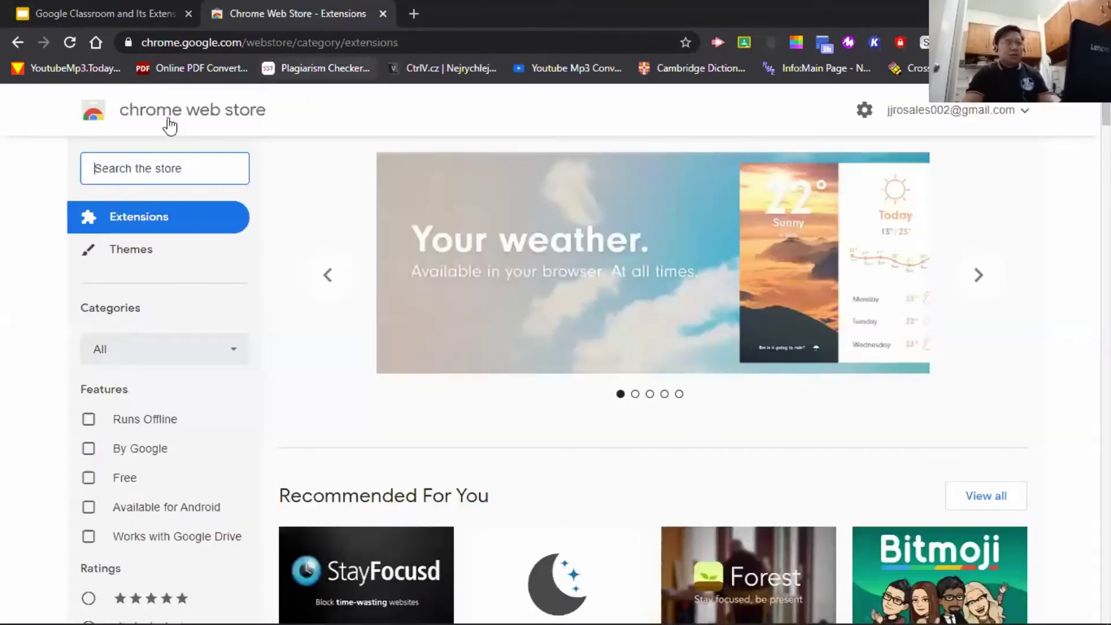
text(mote)
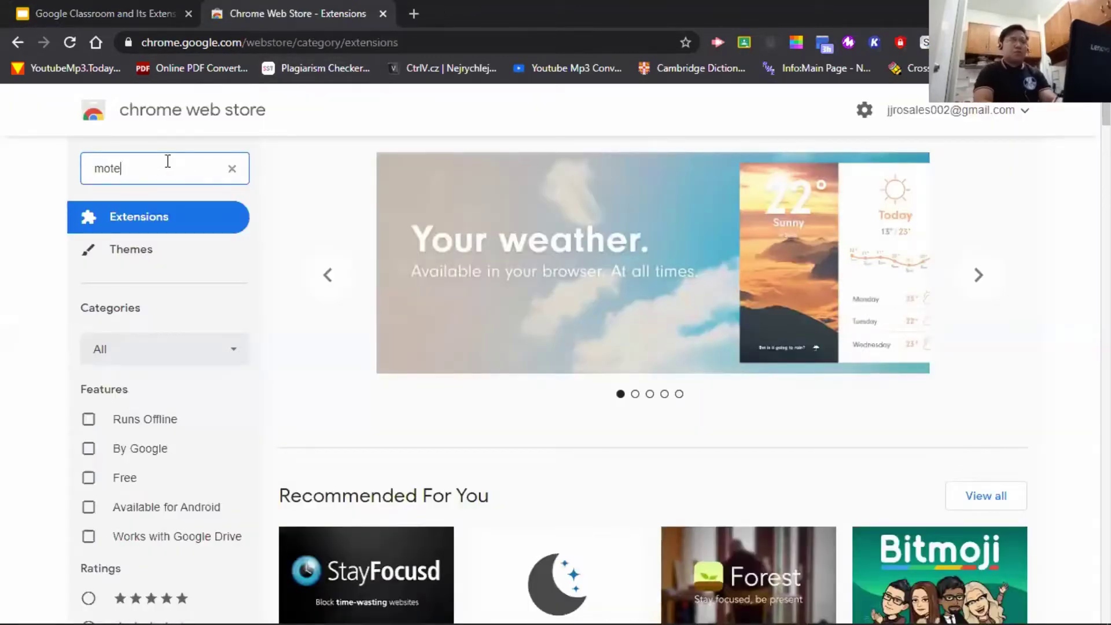
key(Return)
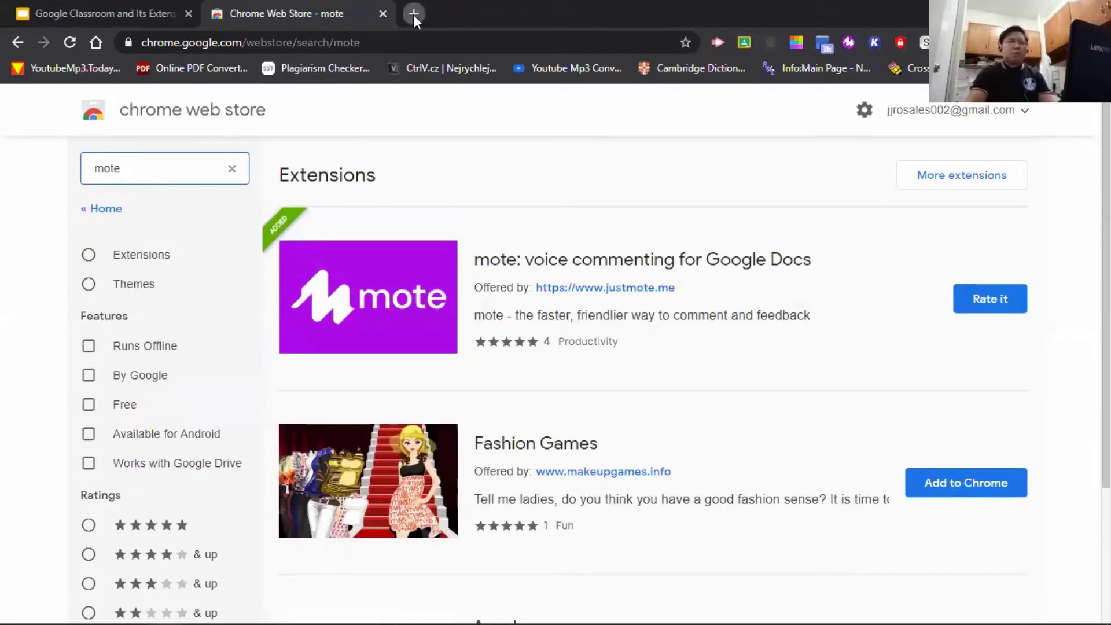
click(413, 15)
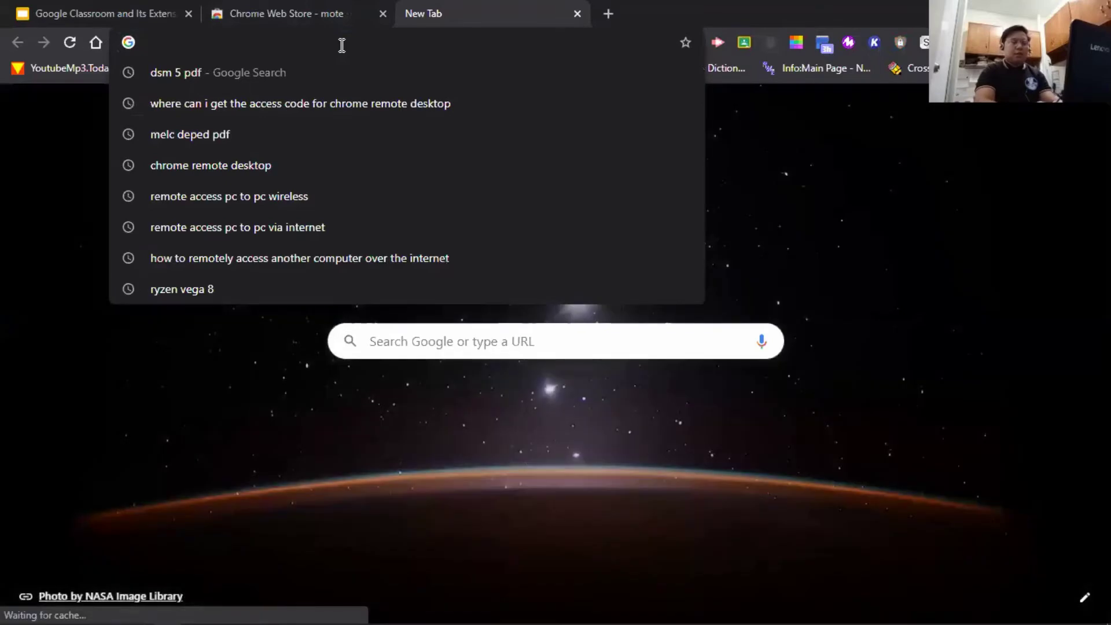
- Go to classroom.google.com in the new tab
text(gooc)
key(BackSpace)
key(BackSpace)
key(BackSpace)
key(BackSpace)
text(cl)
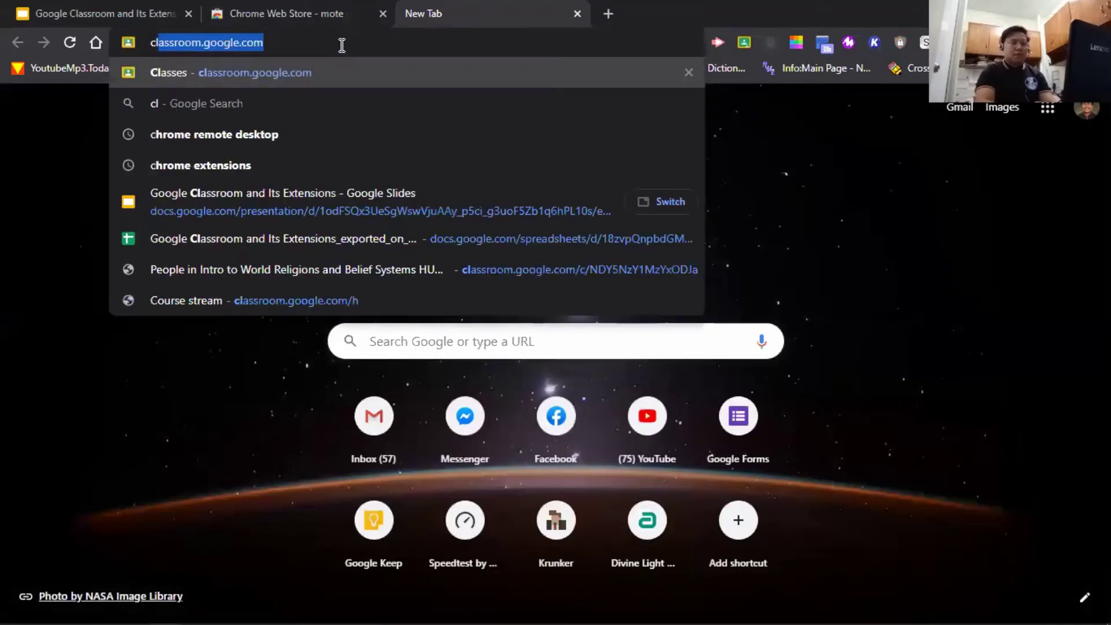
text(ass)
key(Right)
key(Return)
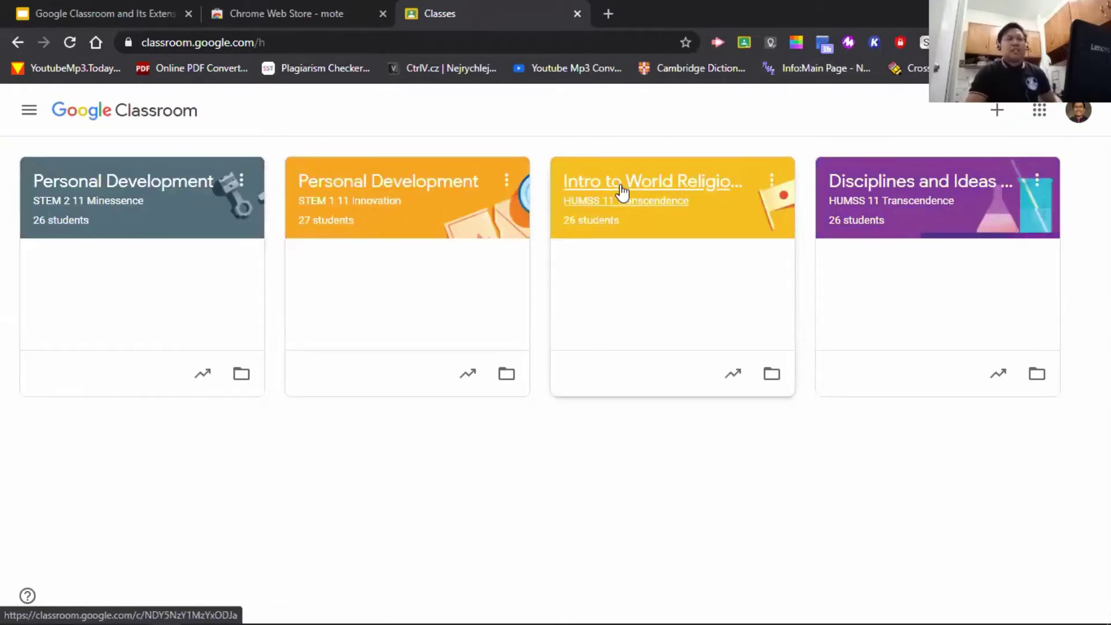
- Open the Intro to World Religions and Belief Systems class and scroll its Stream to older posts
click(610, 169)
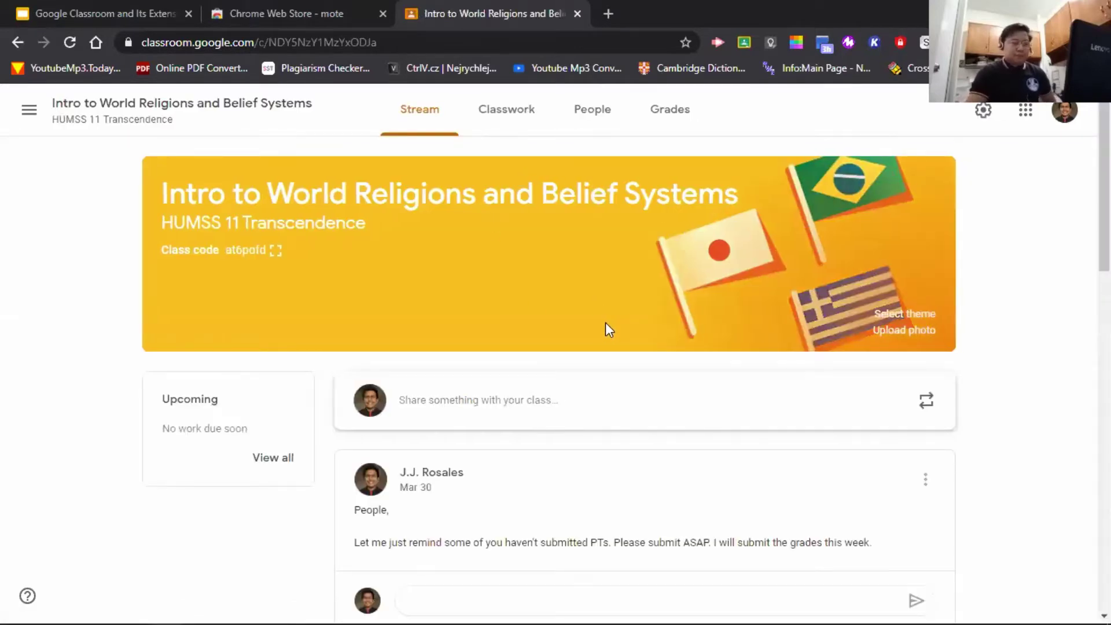
scroll(605, 323, down, 5)
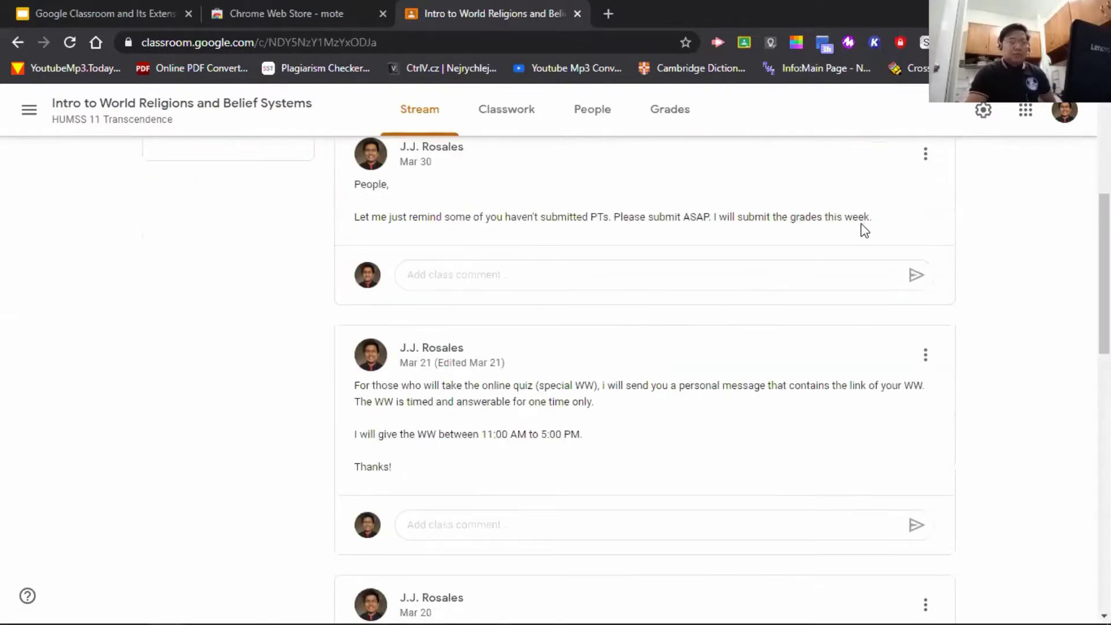
scroll(605, 256, down, 8)
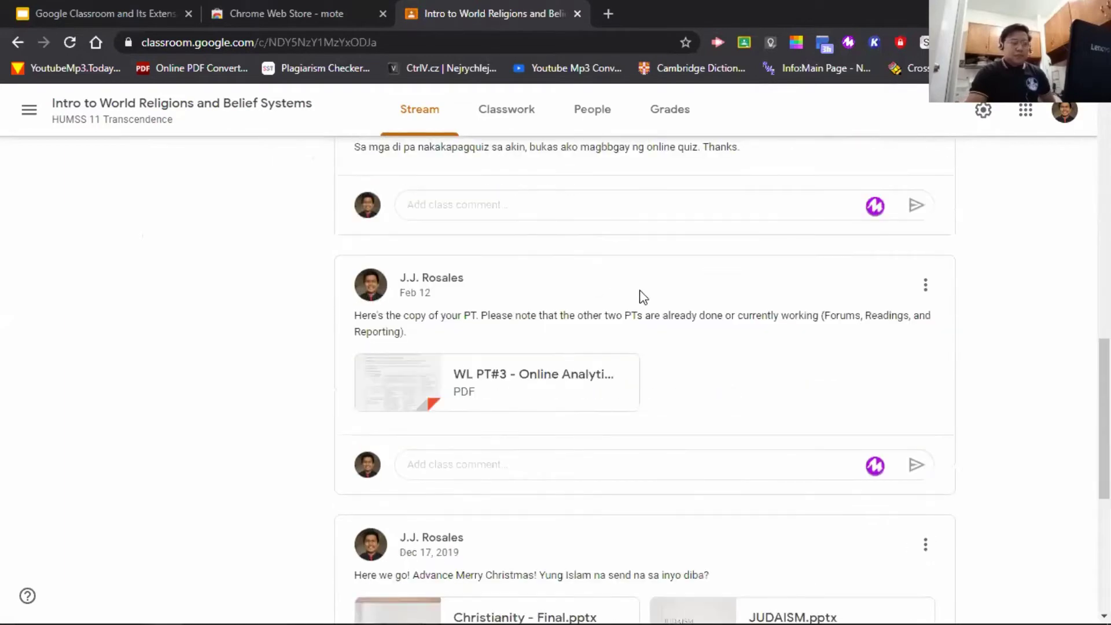
scroll(644, 305, down, 3)
scroll(653, 312, up, 7)
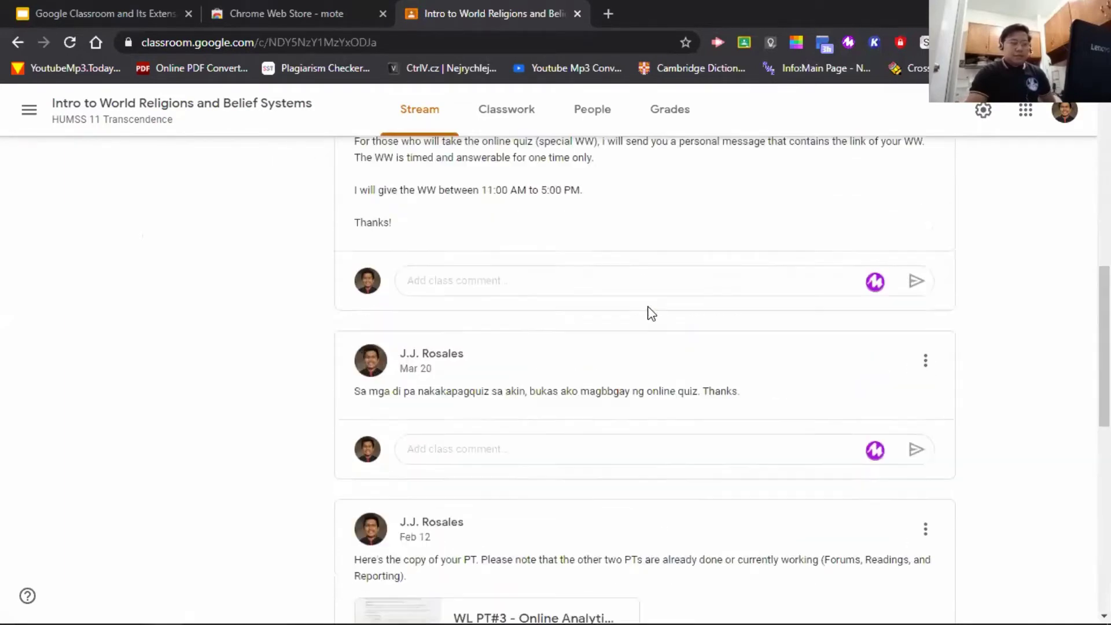
scroll(649, 311, up, 8)
scroll(549, 309, down, 4)
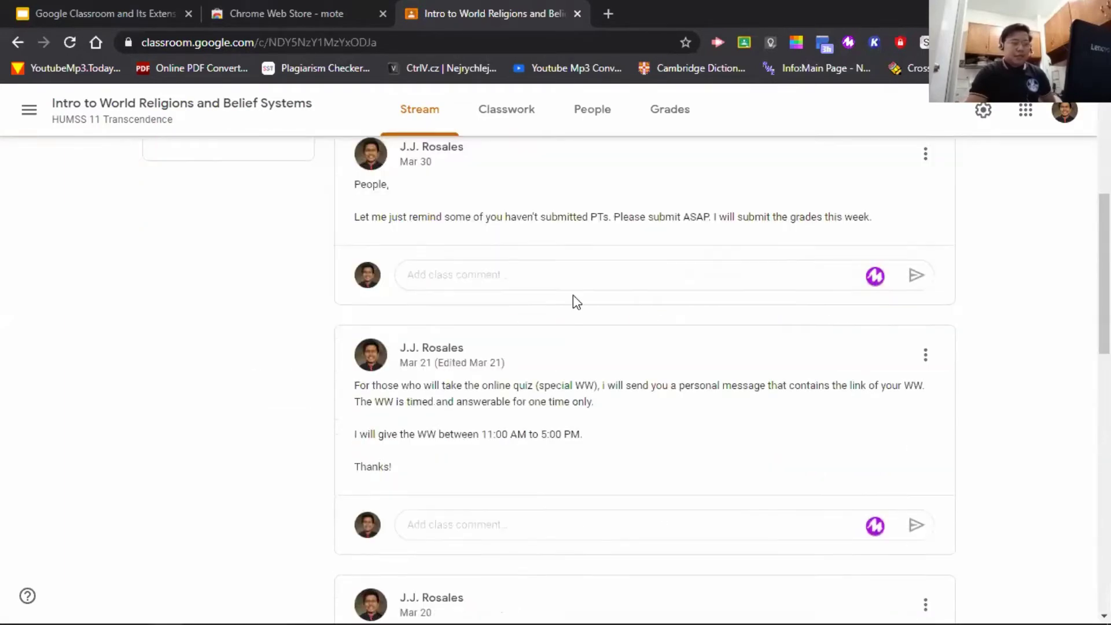
scroll(580, 307, down, 15)
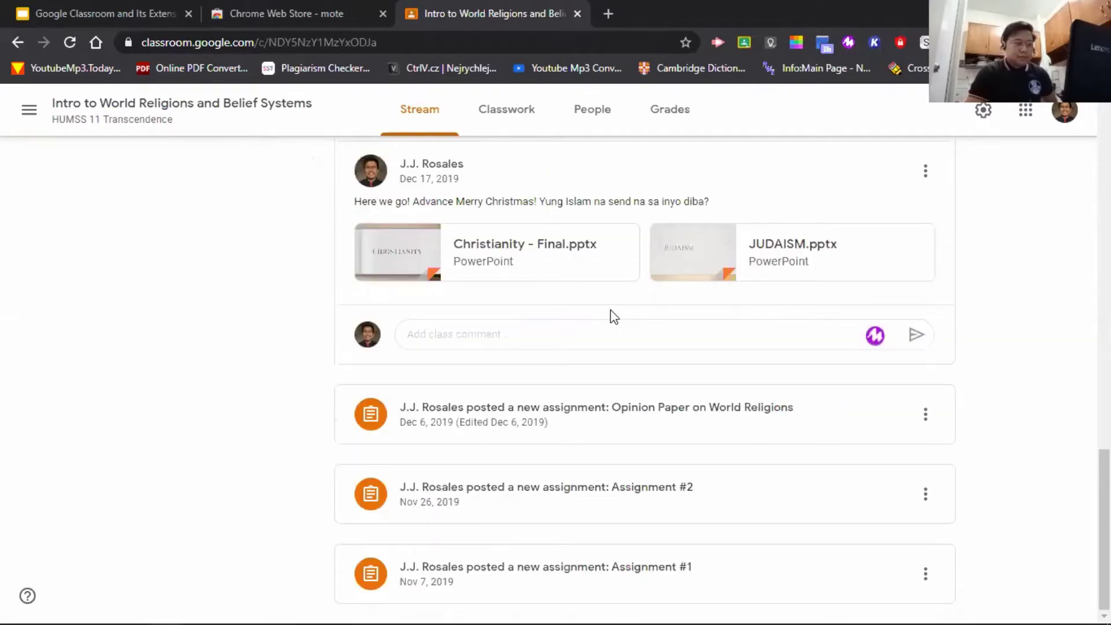
- Open the Opinion Paper on World Religions assignment and the first student's submission for grading
click(700, 437)
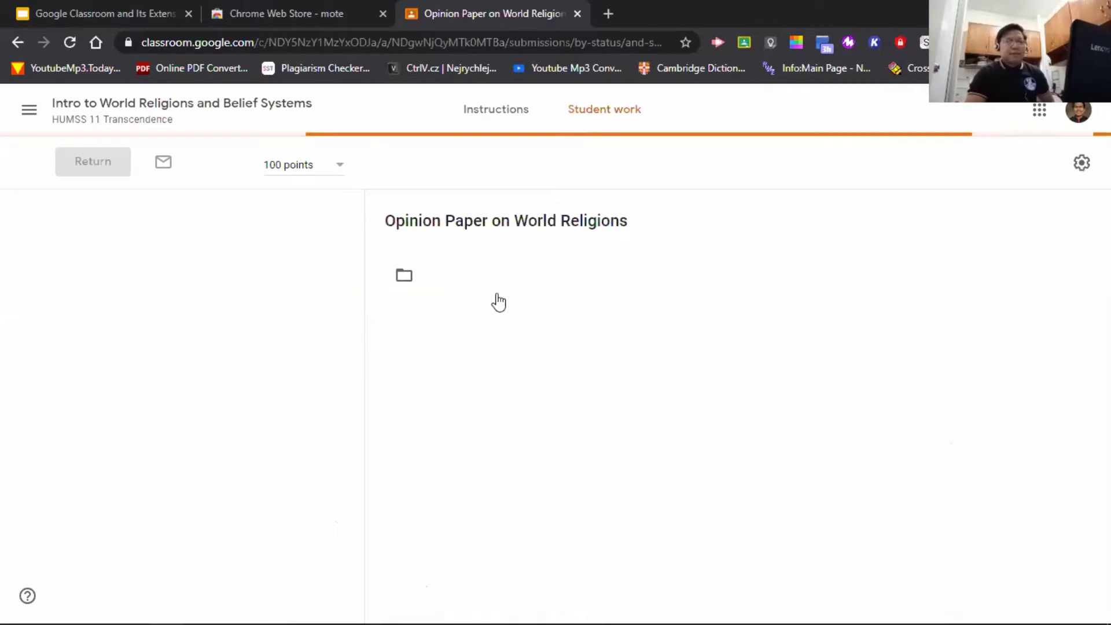
scroll(469, 376, down, 2)
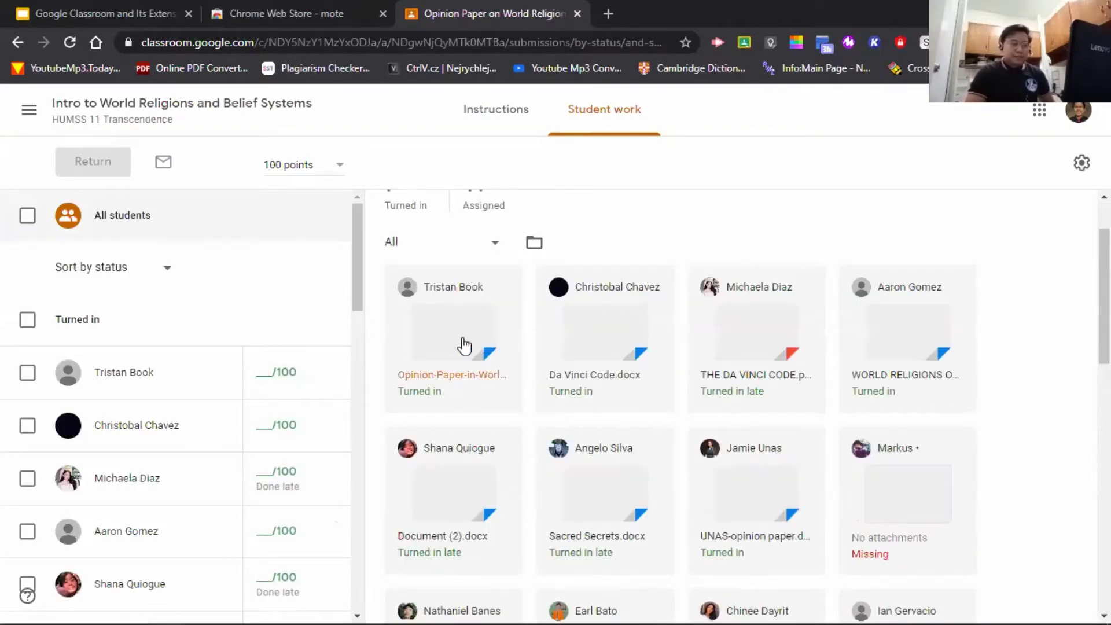
click(505, 342)
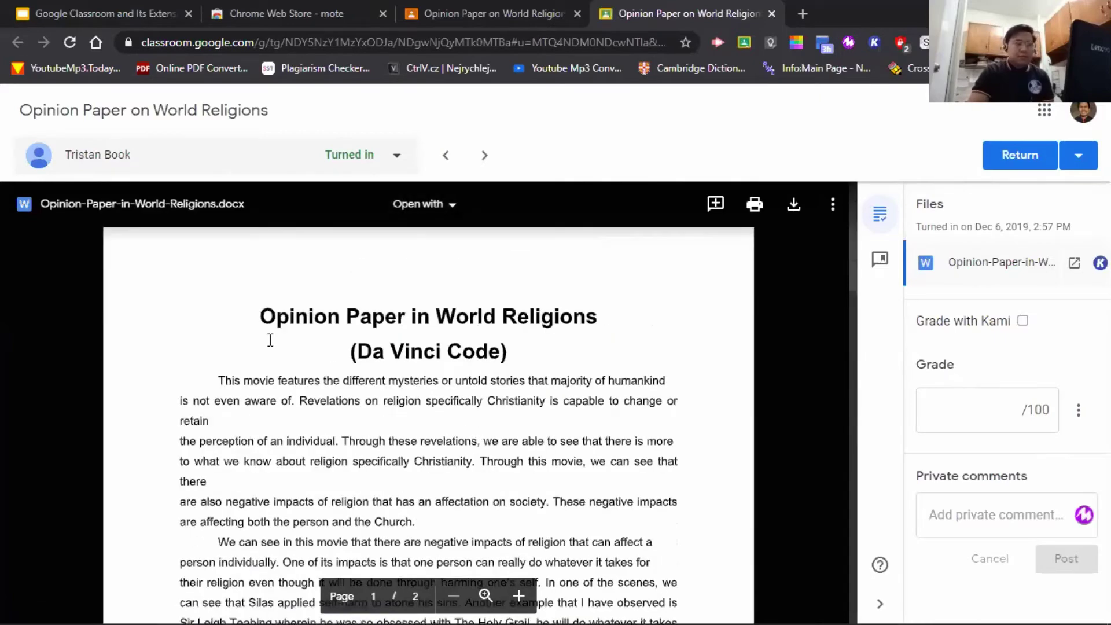
- Record a Mote voice note in the private comment box, restarting once, and finish it with DONE
scroll(431, 390, down, 3)
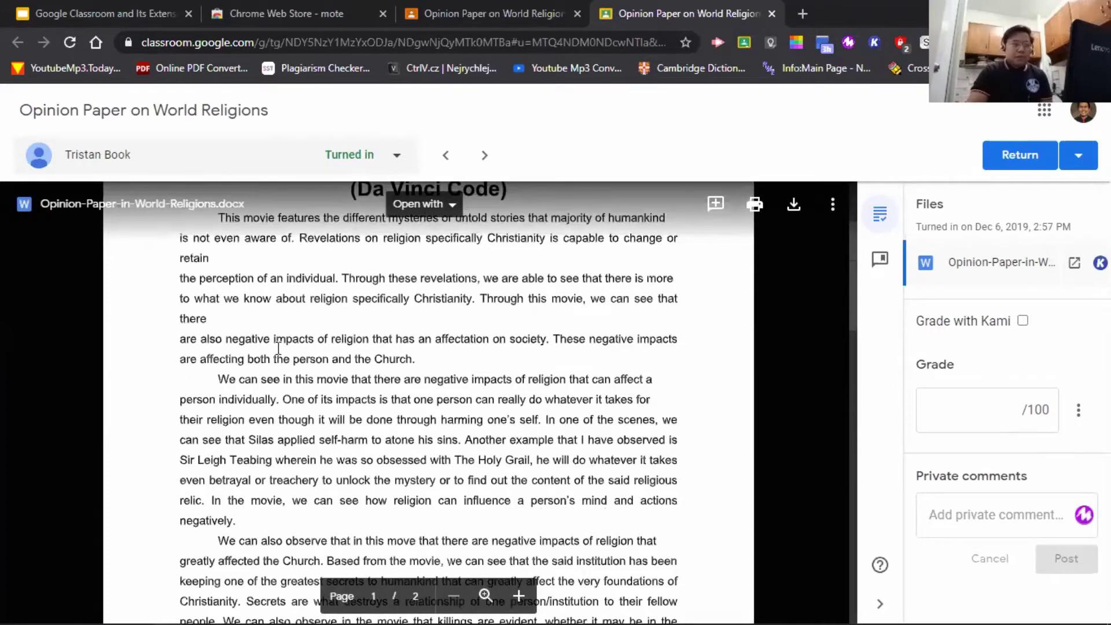
mouse_move(1085, 520)
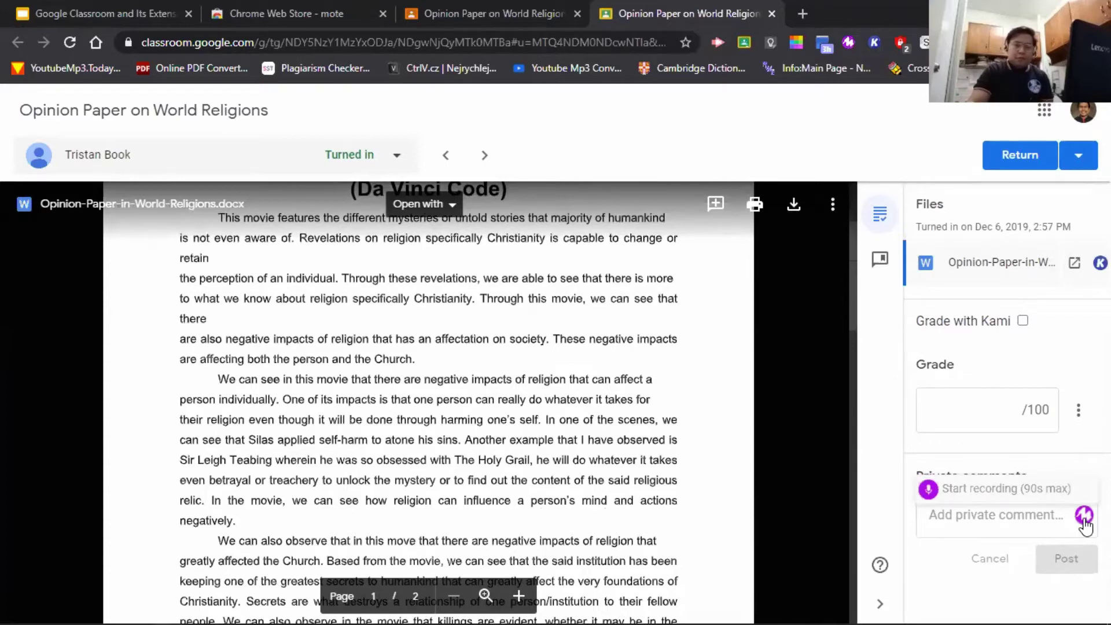
click(1083, 516)
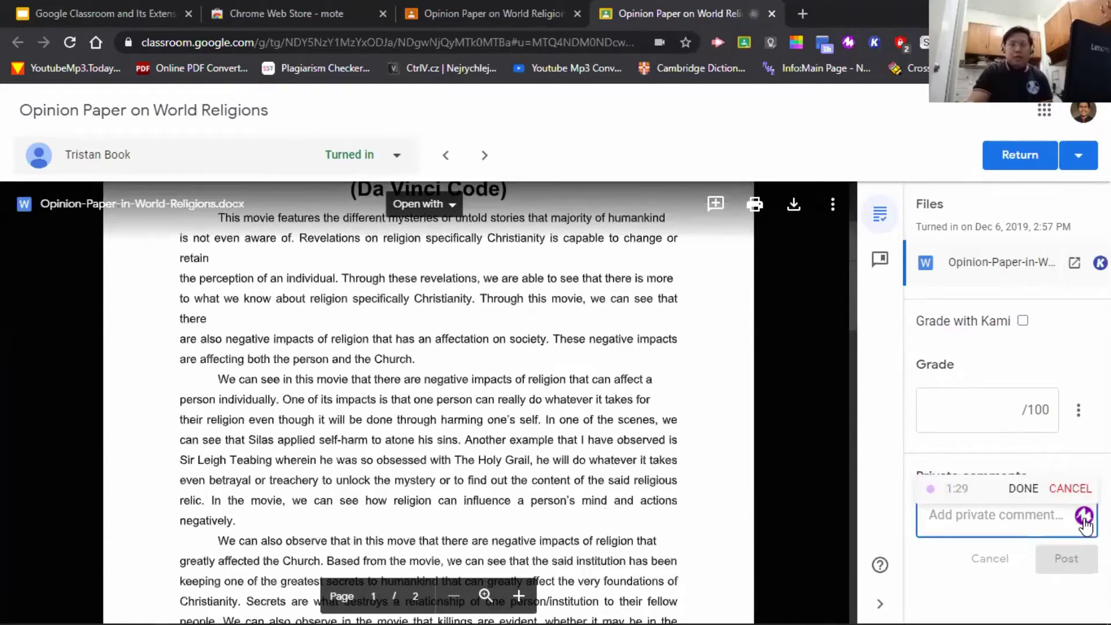
click(1076, 492)
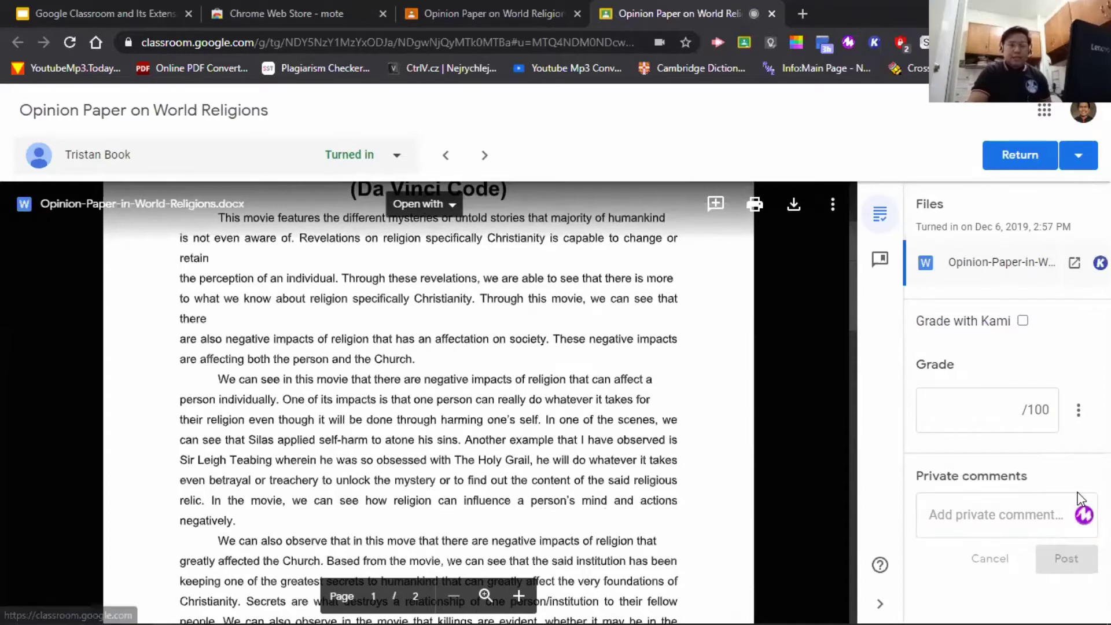
mouse_move(1082, 513)
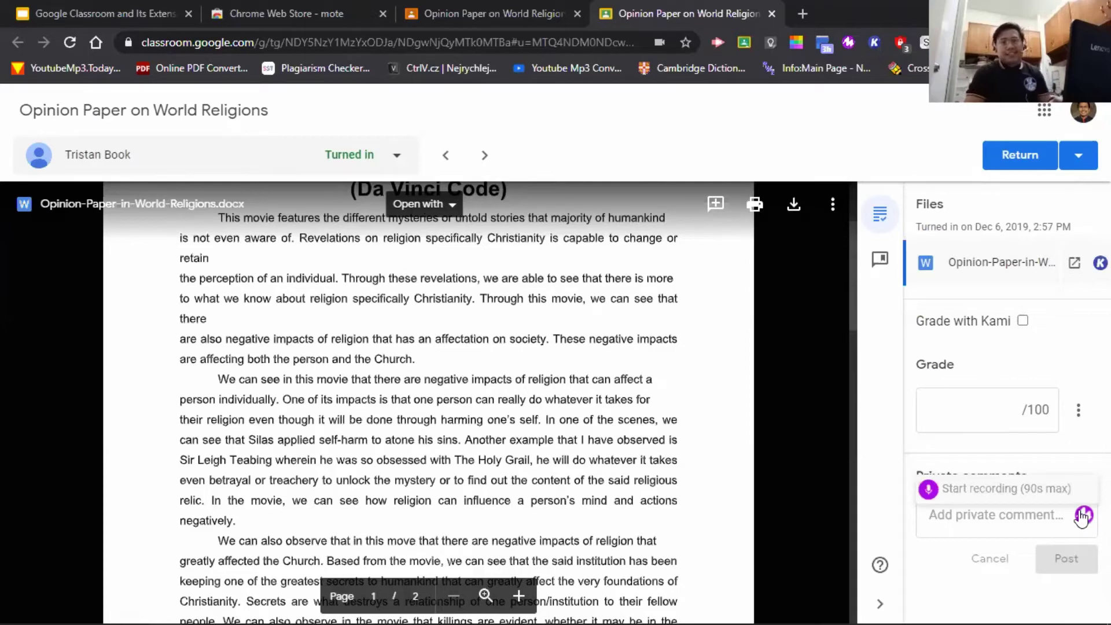
click(1081, 515)
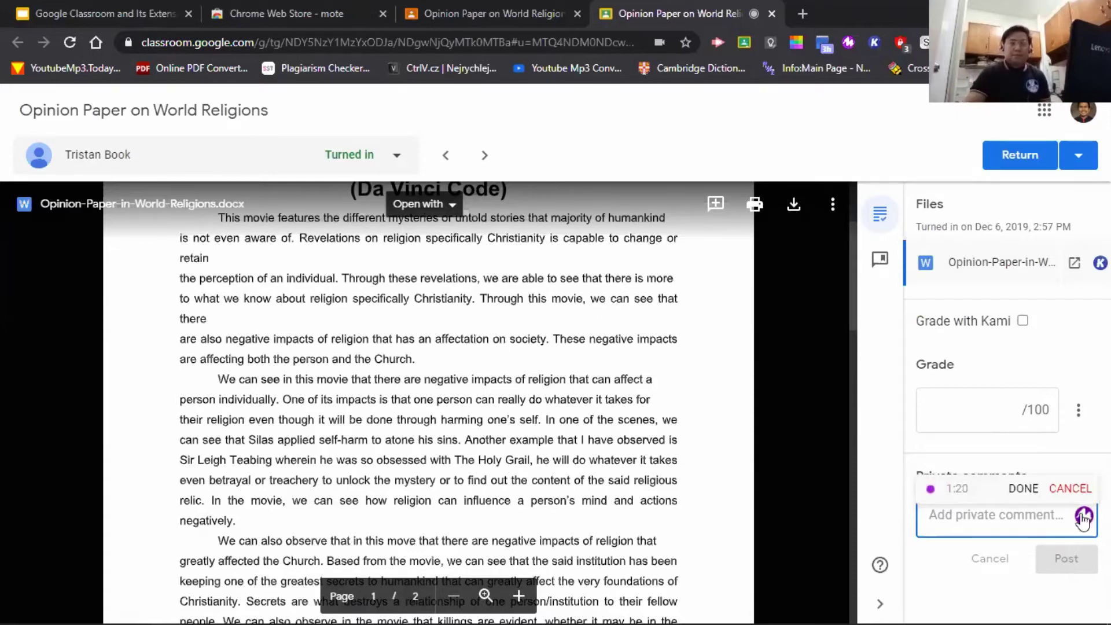
click(1023, 488)
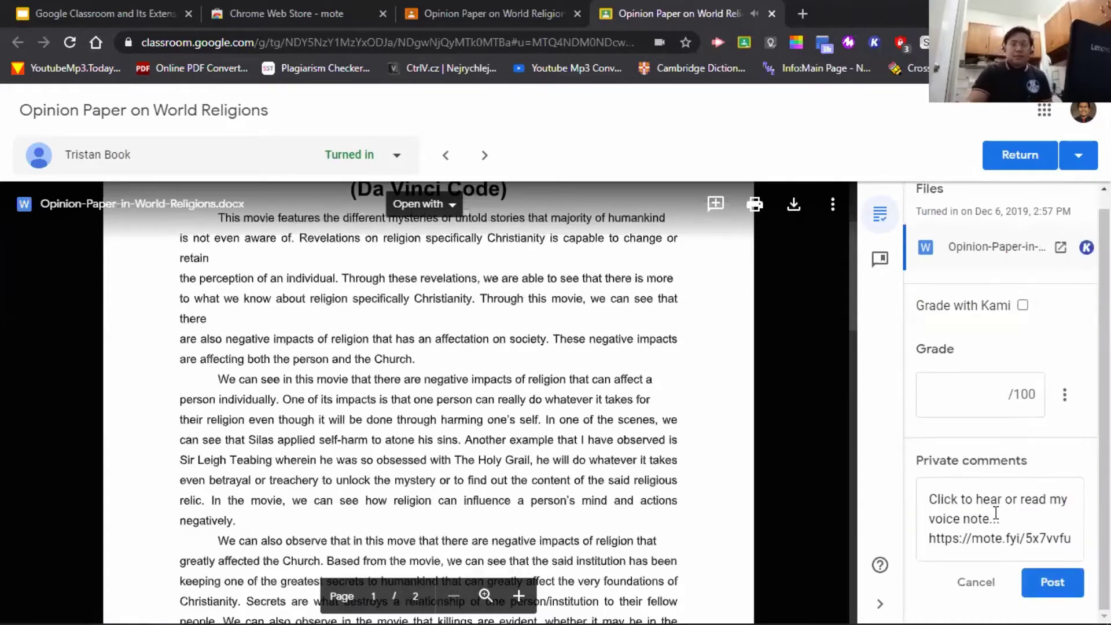
- Post the Mote voice note as a private comment on the paper
click(1053, 583)
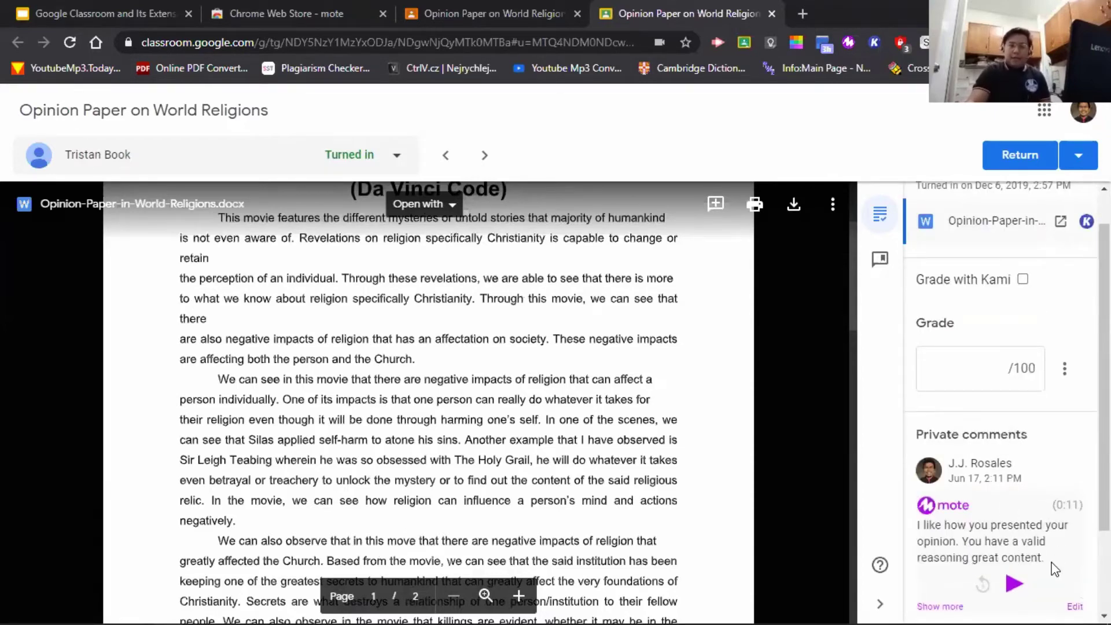
scroll(1056, 561, down, 2)
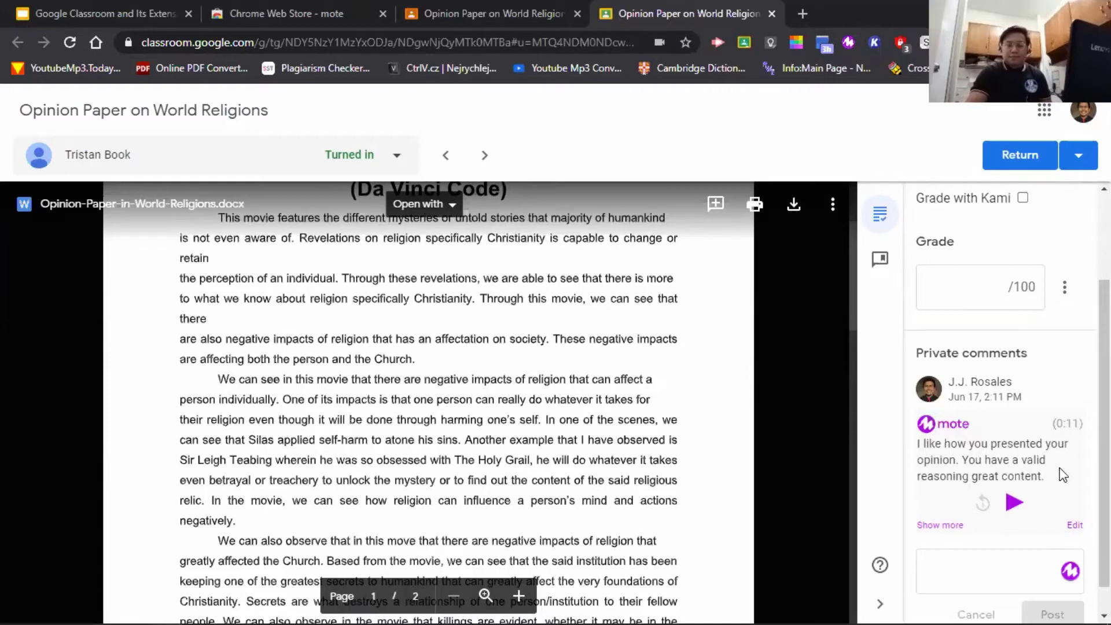
scroll(1047, 492, down, 1)
scroll(1062, 513, up, 2)
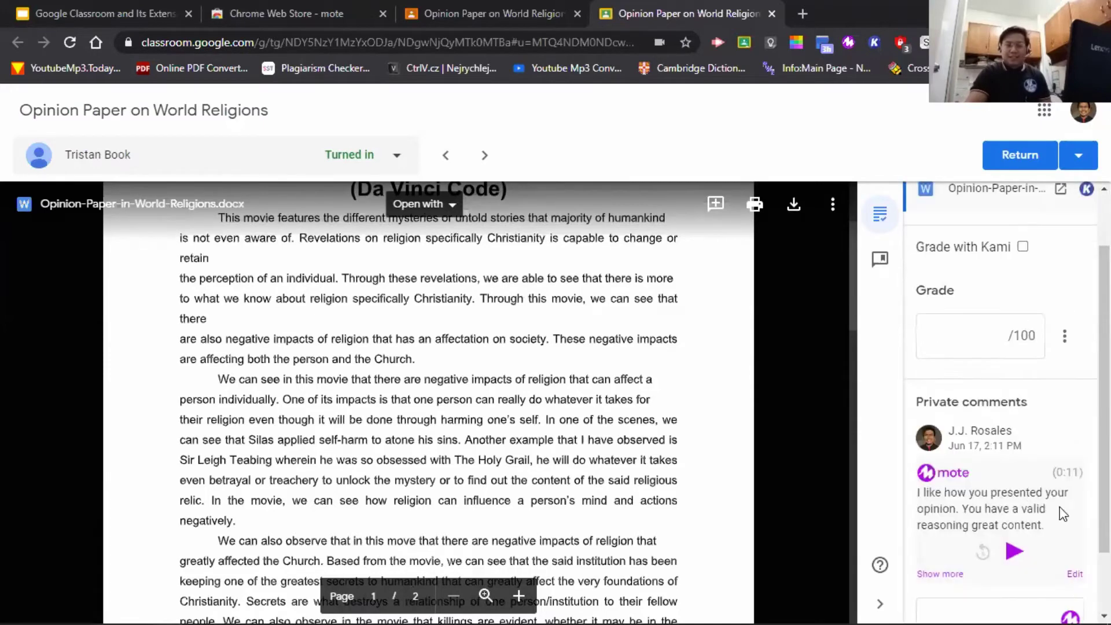
scroll(1062, 493, down, 2)
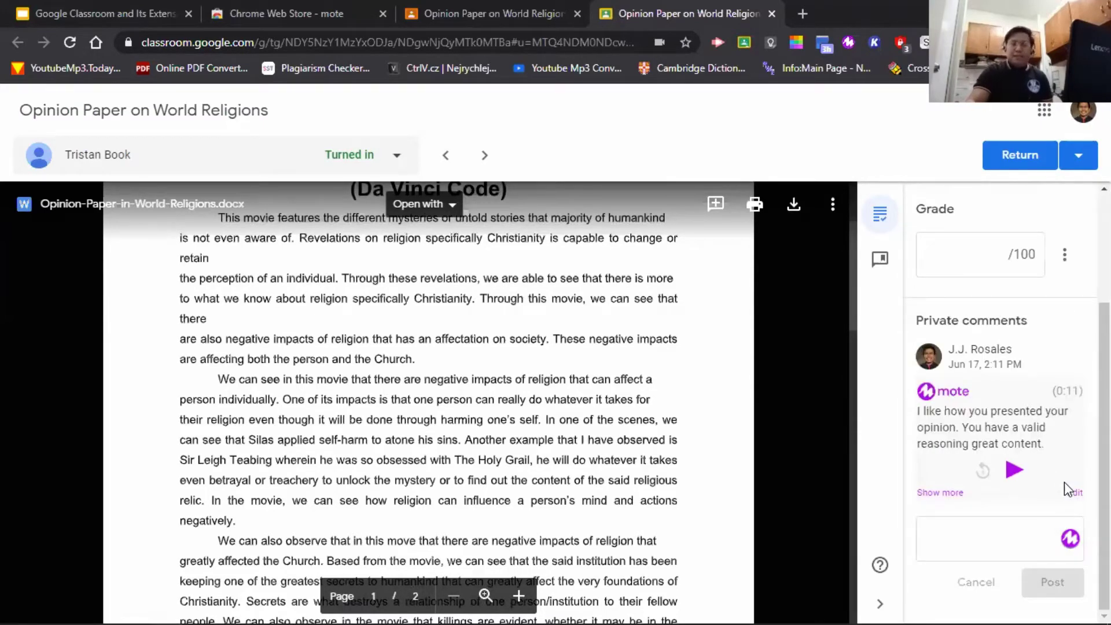
scroll(978, 484, up, 2)
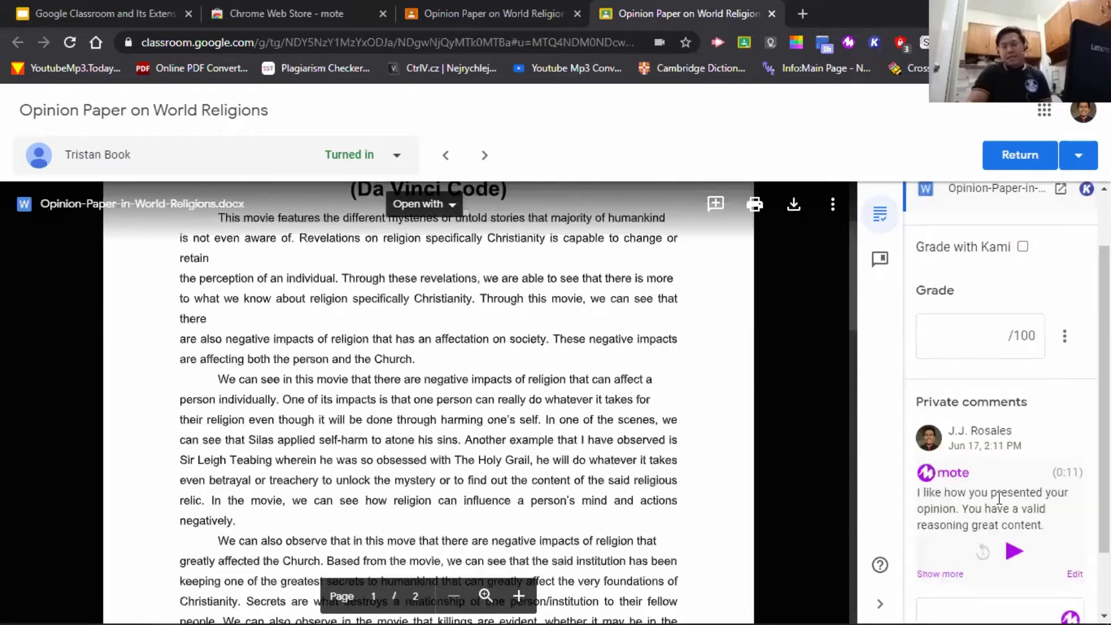
- Correct the Mote transcript to read 'reasoning. Great content.' and update it
click(1074, 573)
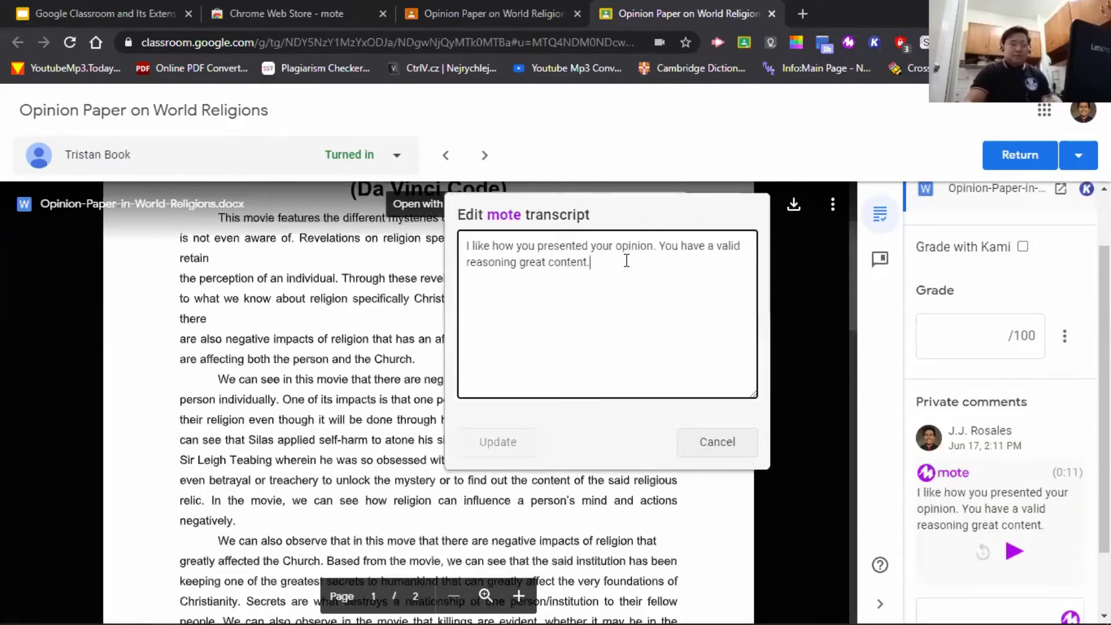
click(520, 263)
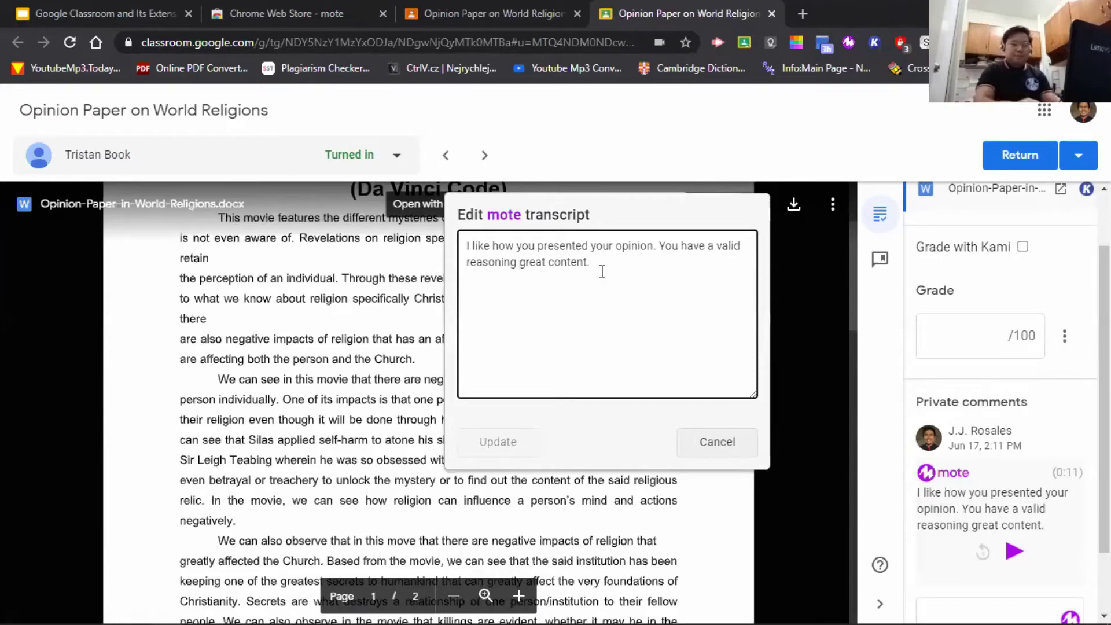
key(BackSpace)
text(.)
key(shift+Right)
text(G)
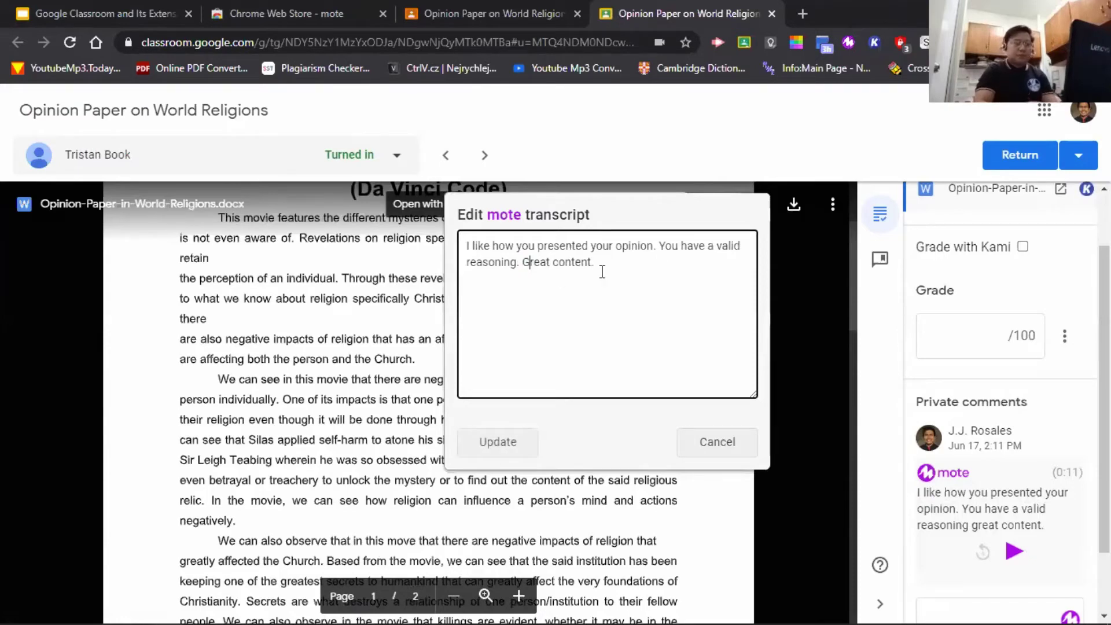
click(495, 441)
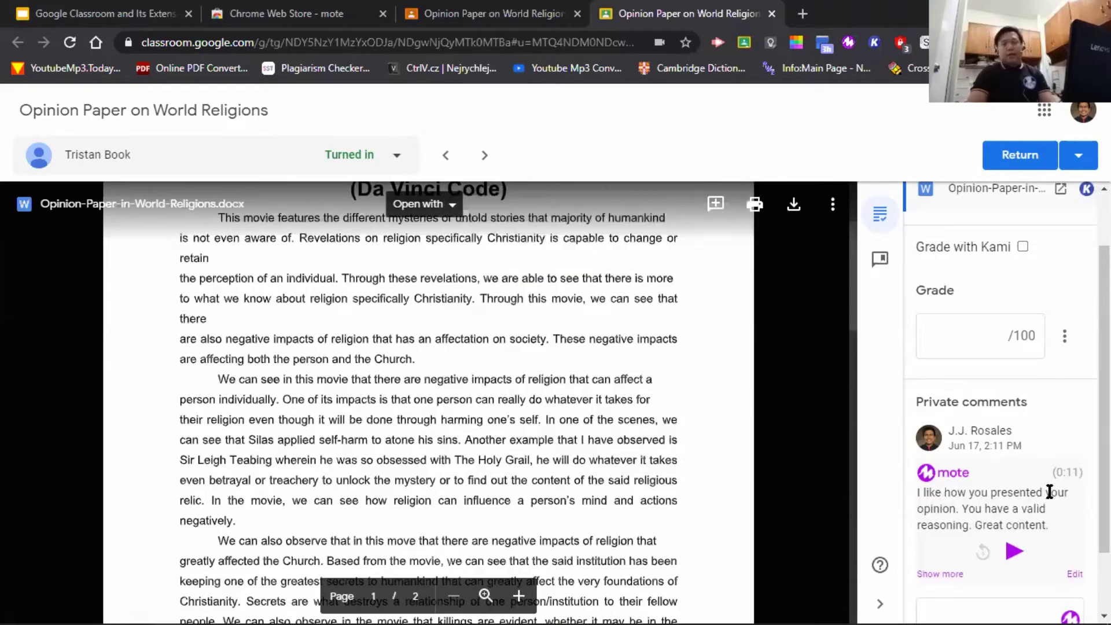
- Close the grading tab to return to the presentation
scroll(1049, 492, up, 2)
scroll(1038, 486, down, 2)
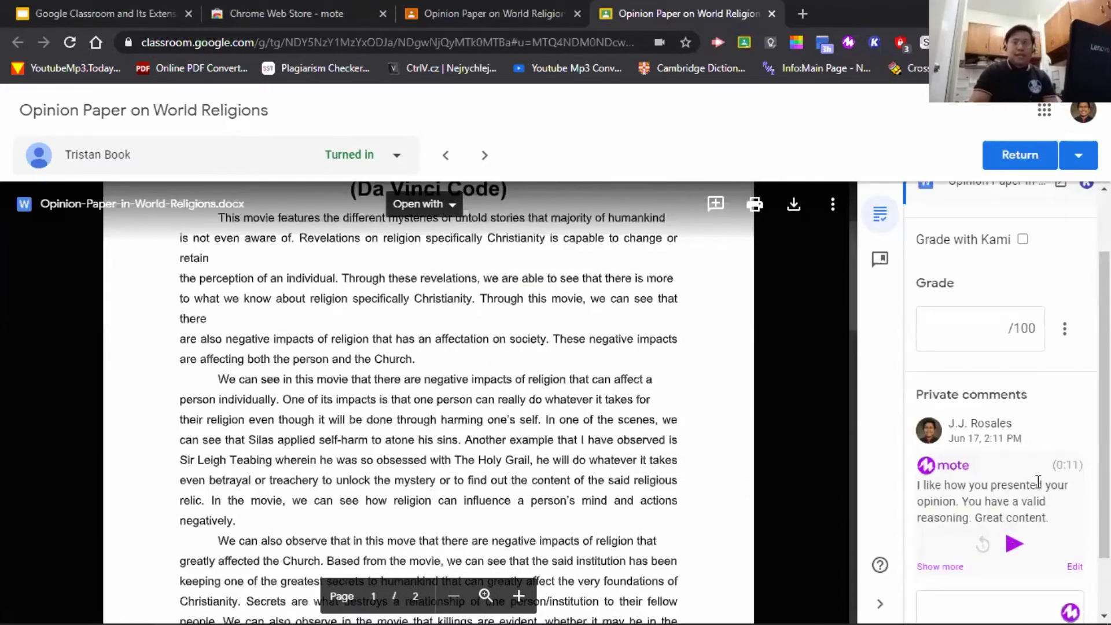
scroll(1033, 573, down, 2)
scroll(1001, 576, up, 3)
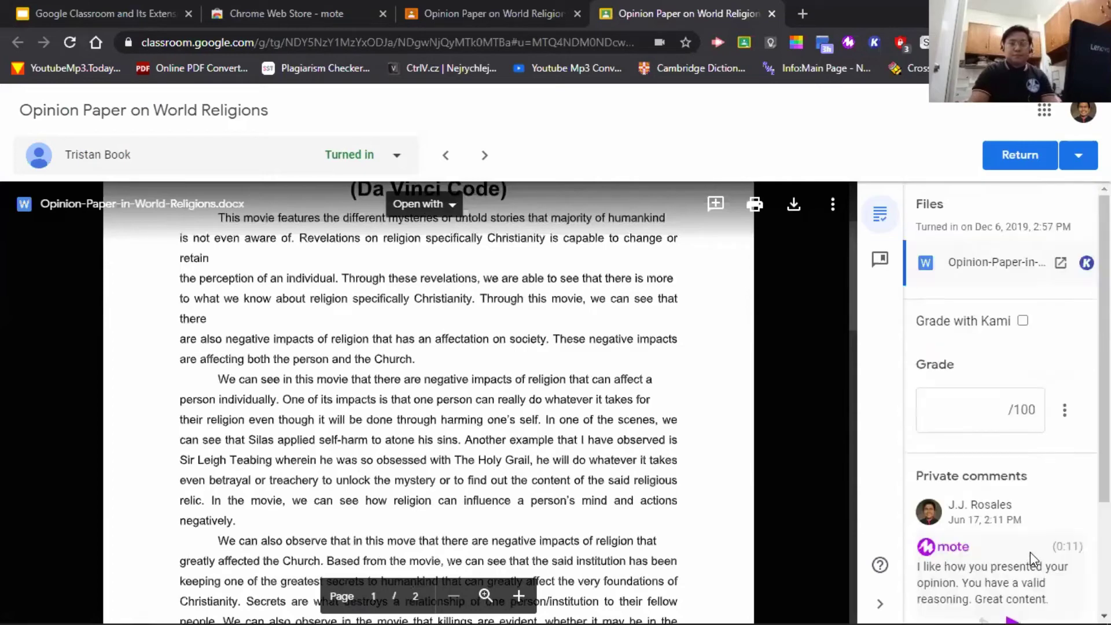
right_click(1030, 555)
click(979, 597)
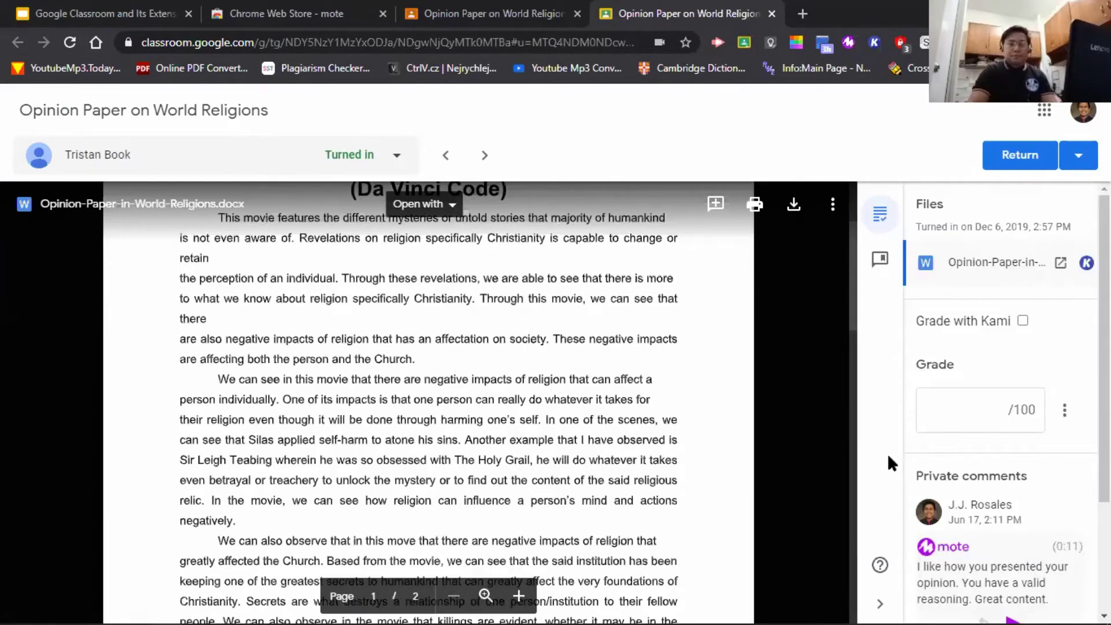
scroll(963, 461, down, 2)
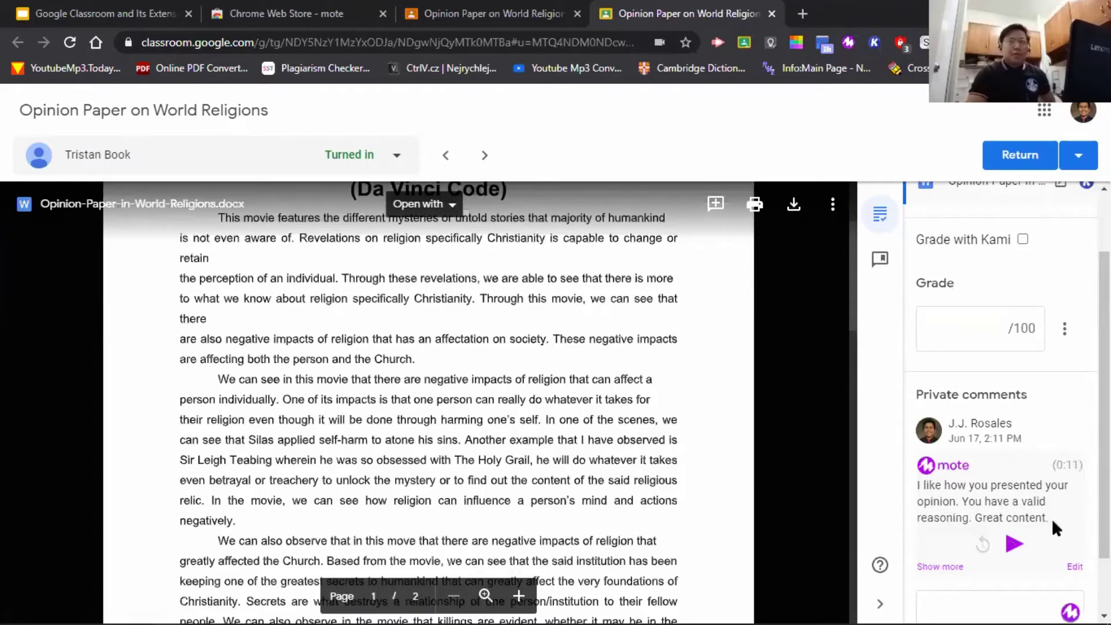
click(773, 14)
- Advance the slides to slide 21, Document Annotation with Kami, then return to the Opinion Paper page
click(99, 8)
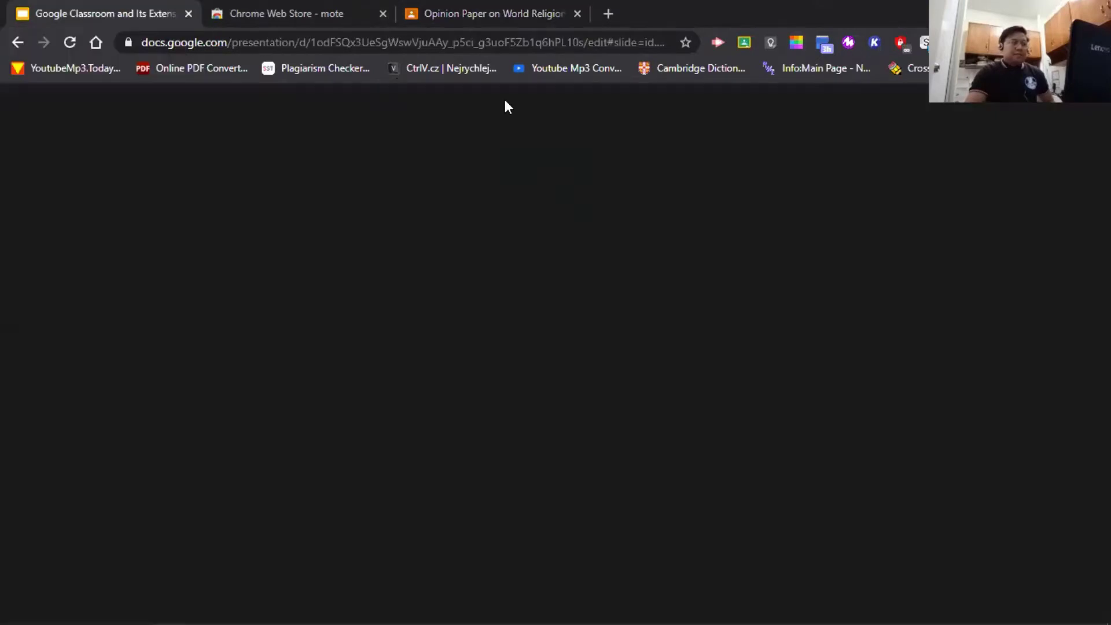
key(Down)
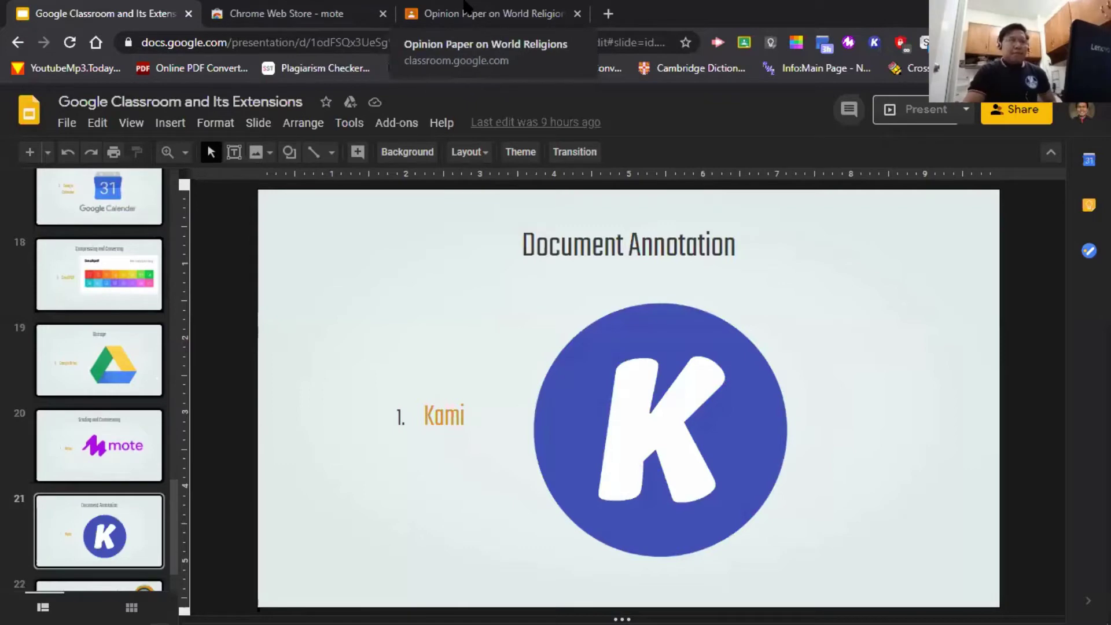
click(466, 7)
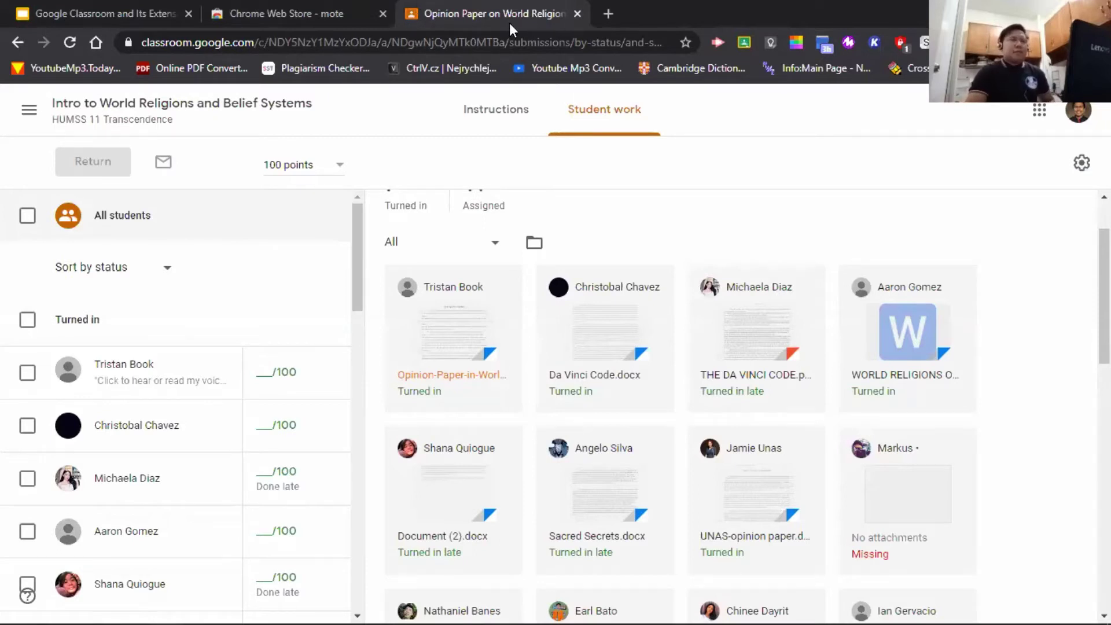
- Search for 'little red riding hood pdf' and open the British Council Learn English Kids PDF
click(486, 39)
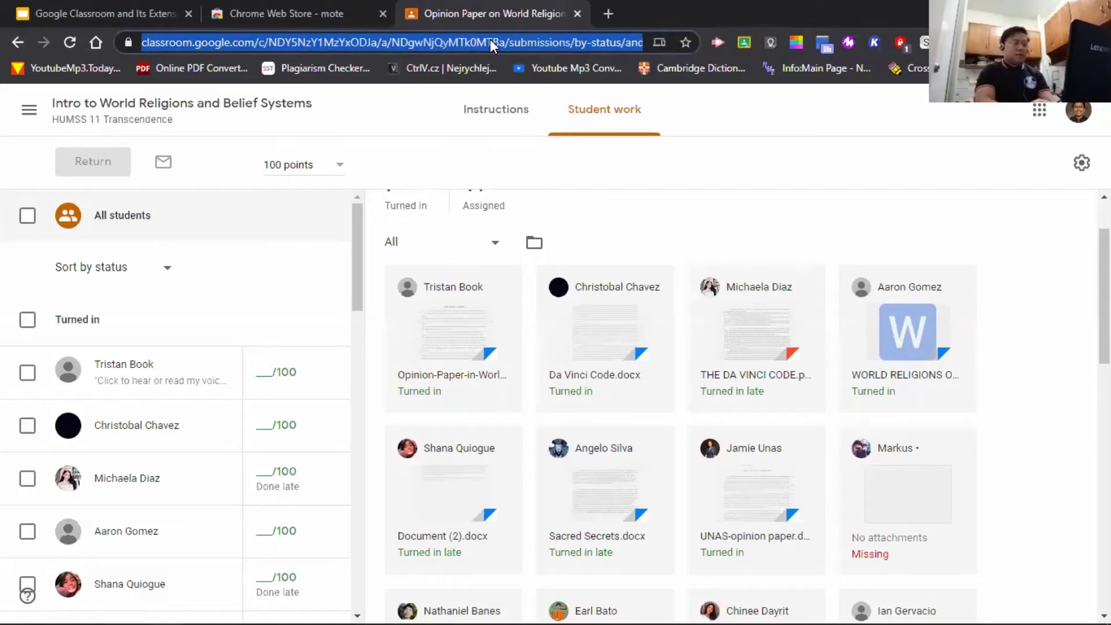
text(little red)
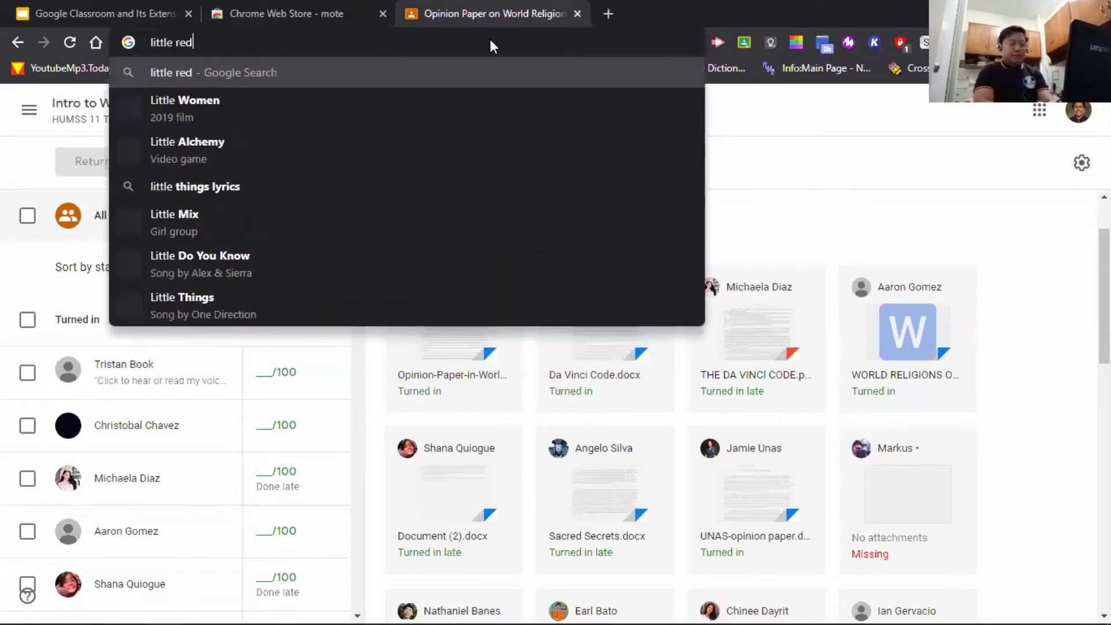
text( riding hood pdf)
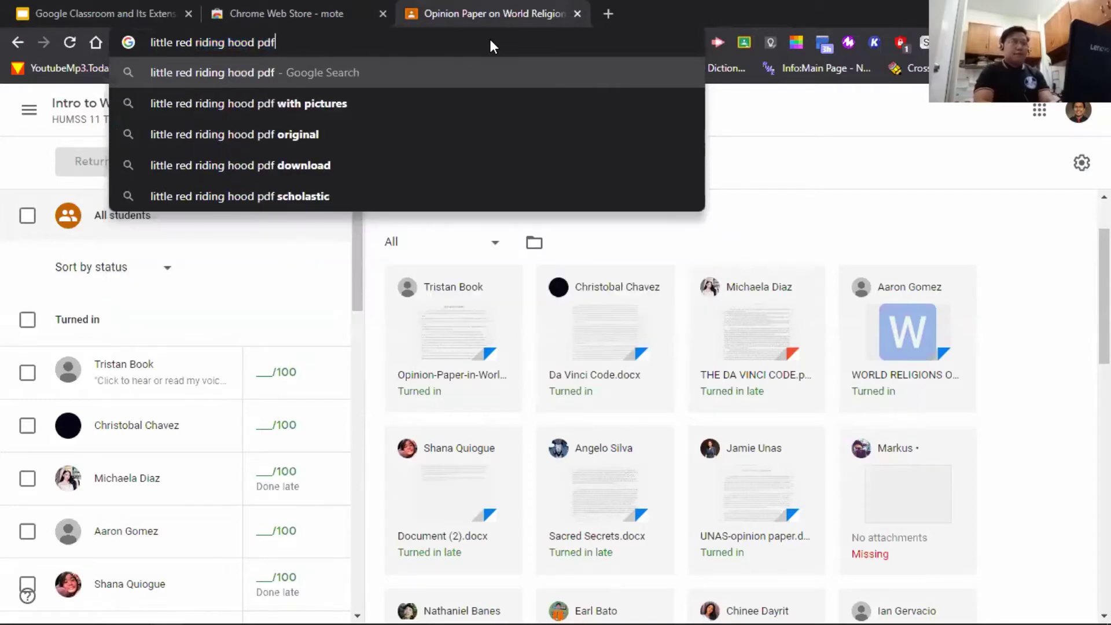
key(Return)
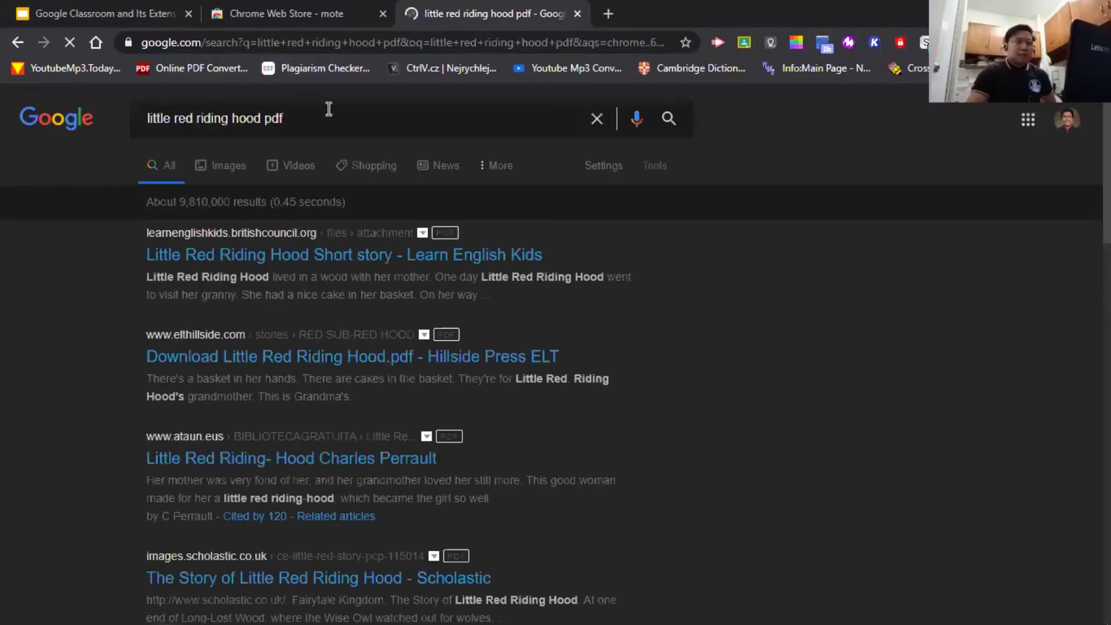
click(455, 260)
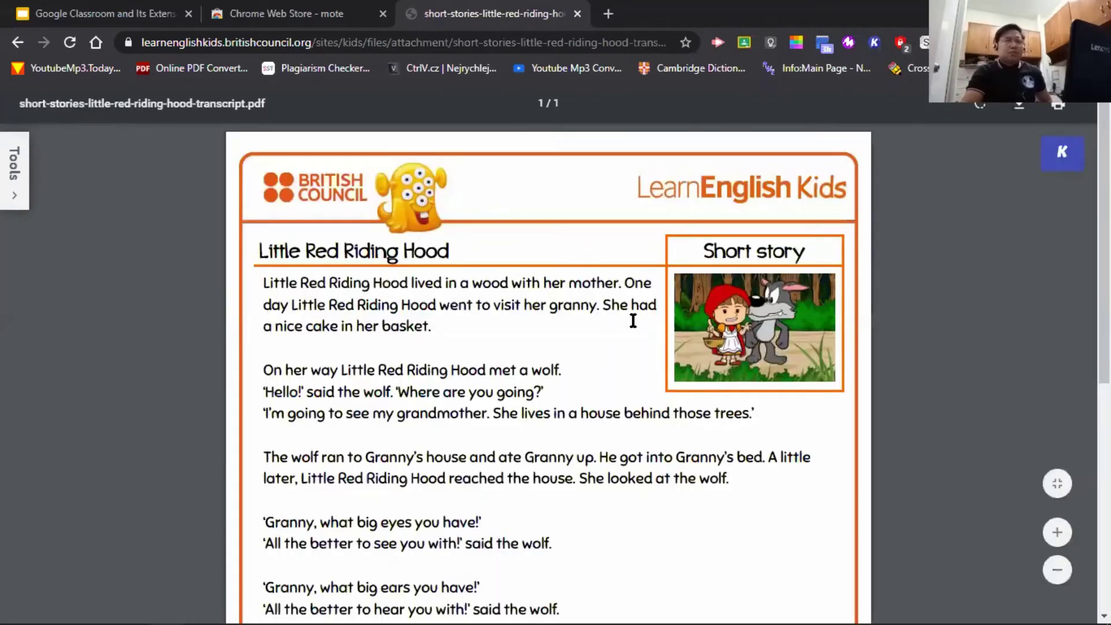
- Skim the Little Red Riding Hood PDF, then open it with Kami
scroll(661, 335, down, 4)
scroll(658, 367, down, 2)
scroll(550, 354, up, 6)
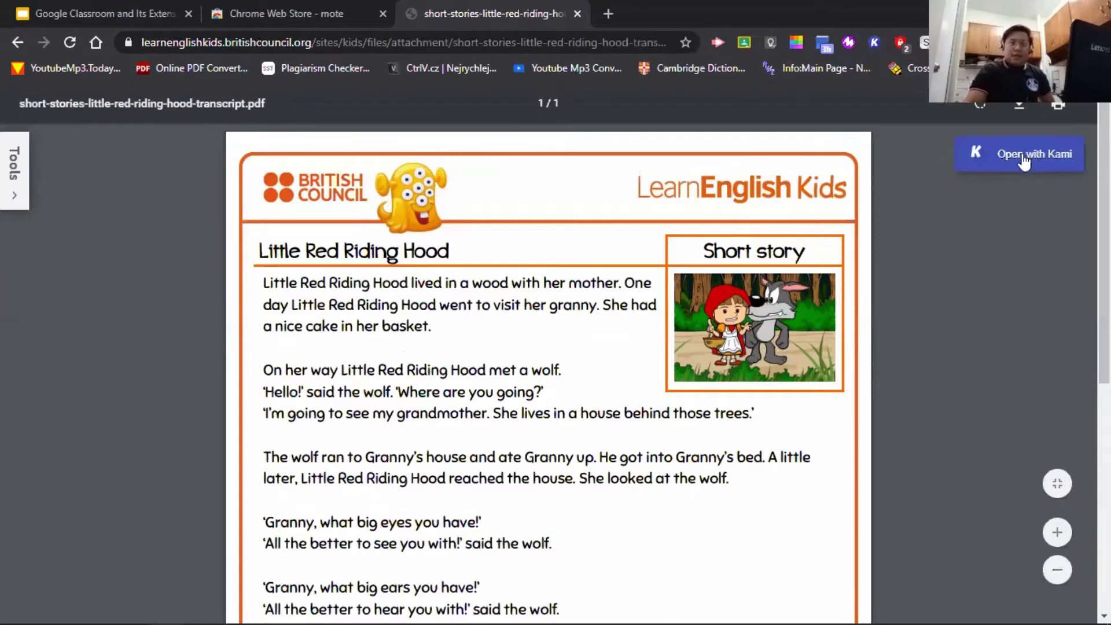
click(1023, 161)
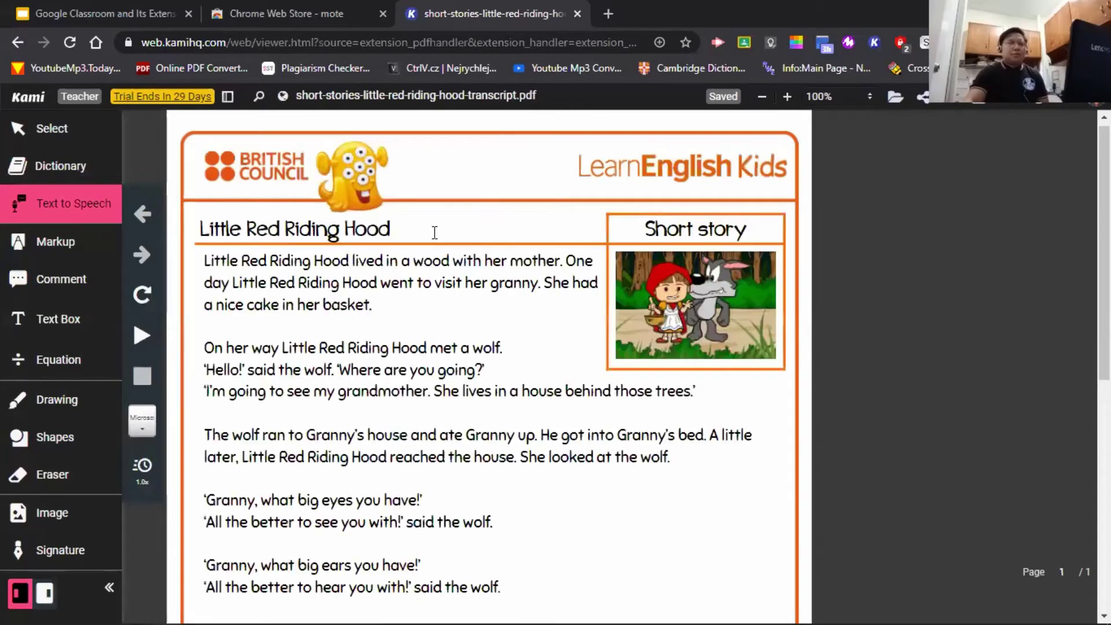
- Collapse Kami's Text to Speech playback controls for the loaded story
scroll(347, 231, down, 3)
scroll(417, 232, up, 3)
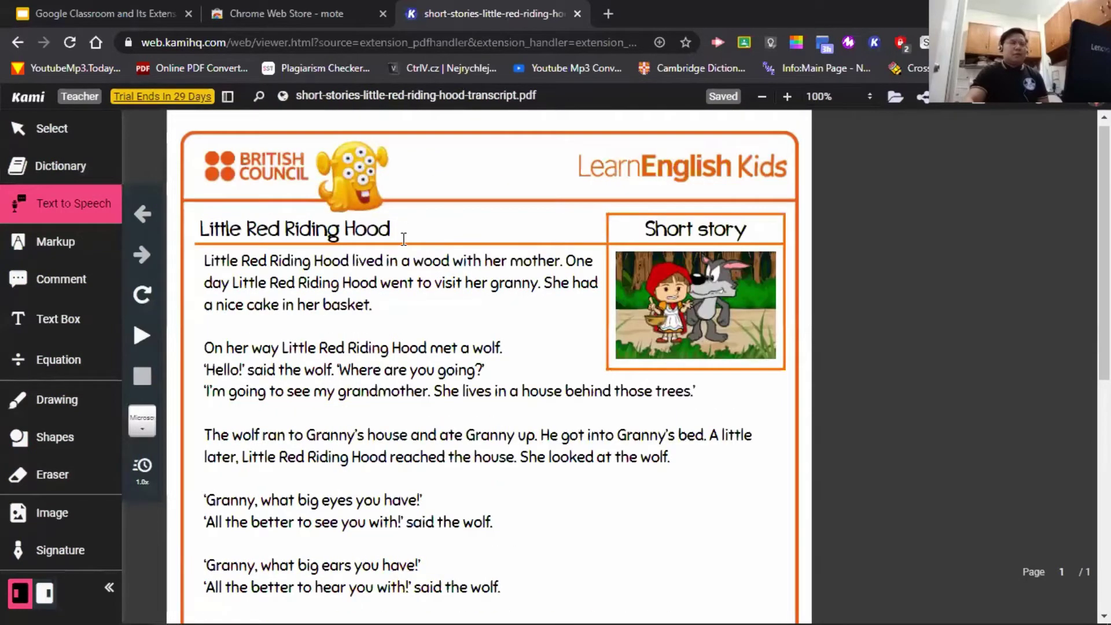
scroll(404, 237, down, 1)
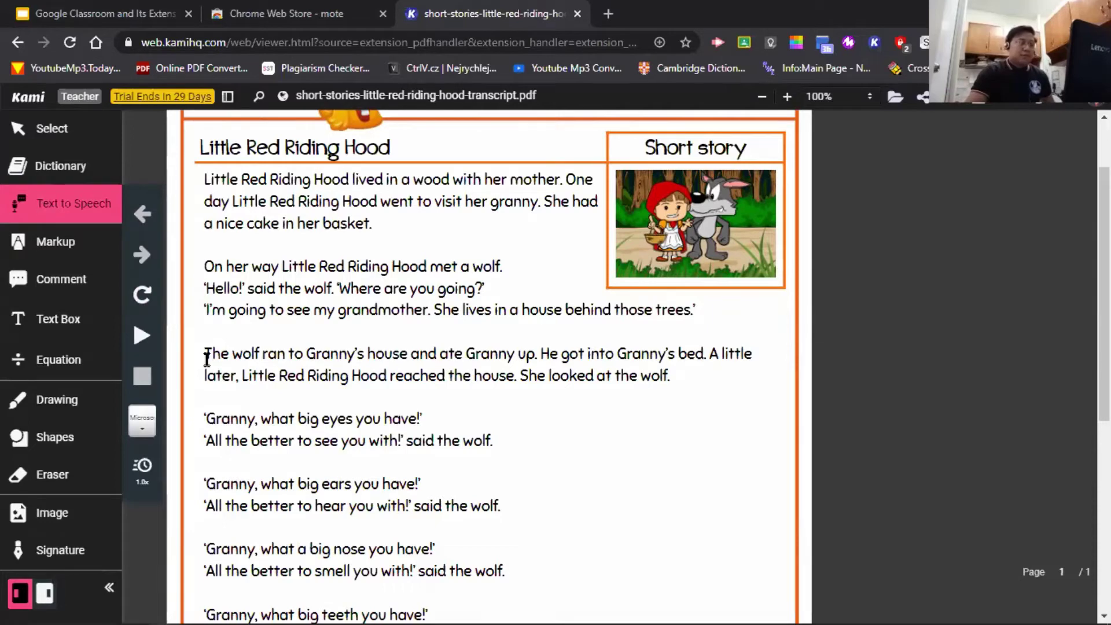
click(65, 207)
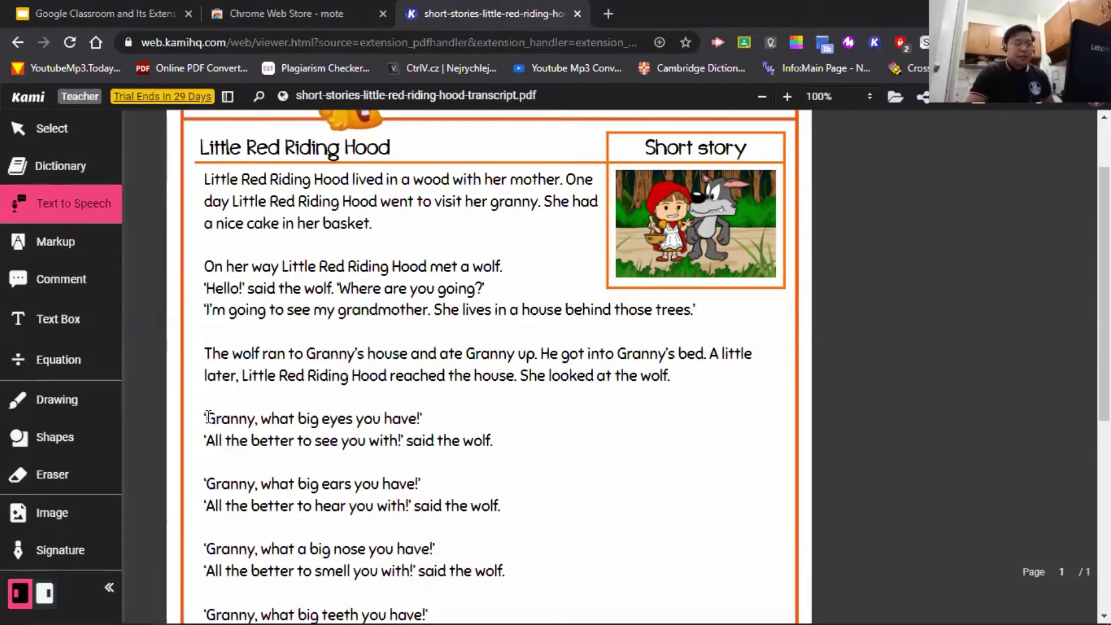
- Select the 'Granny, what big eyes' line, then the opening paragraph, to hear them read aloud
drag(212, 417, 427, 418)
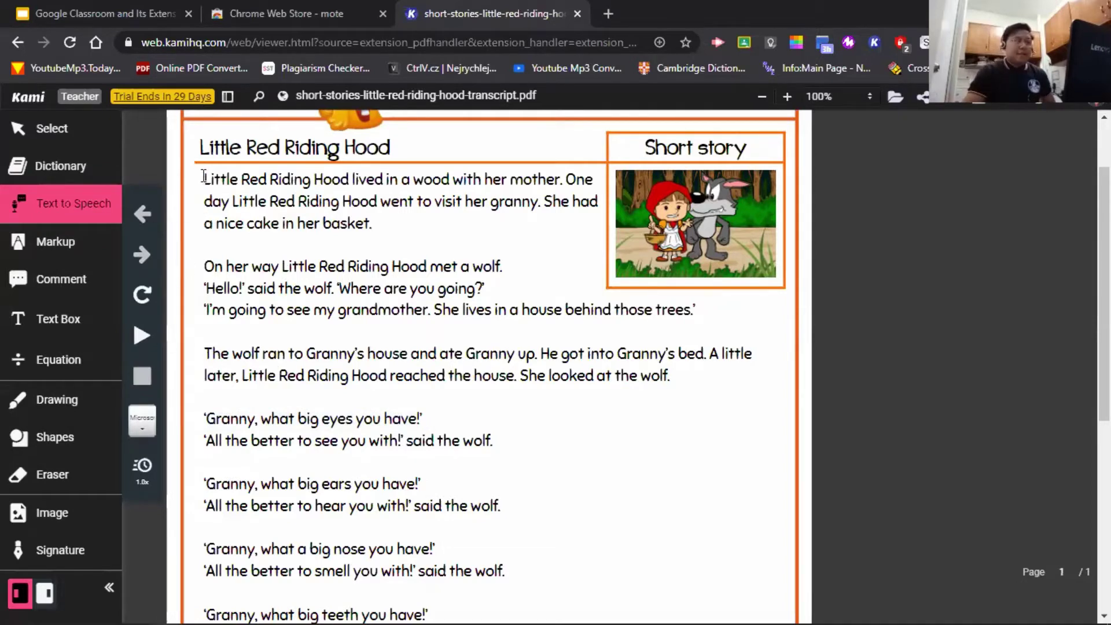
drag(204, 177, 384, 223)
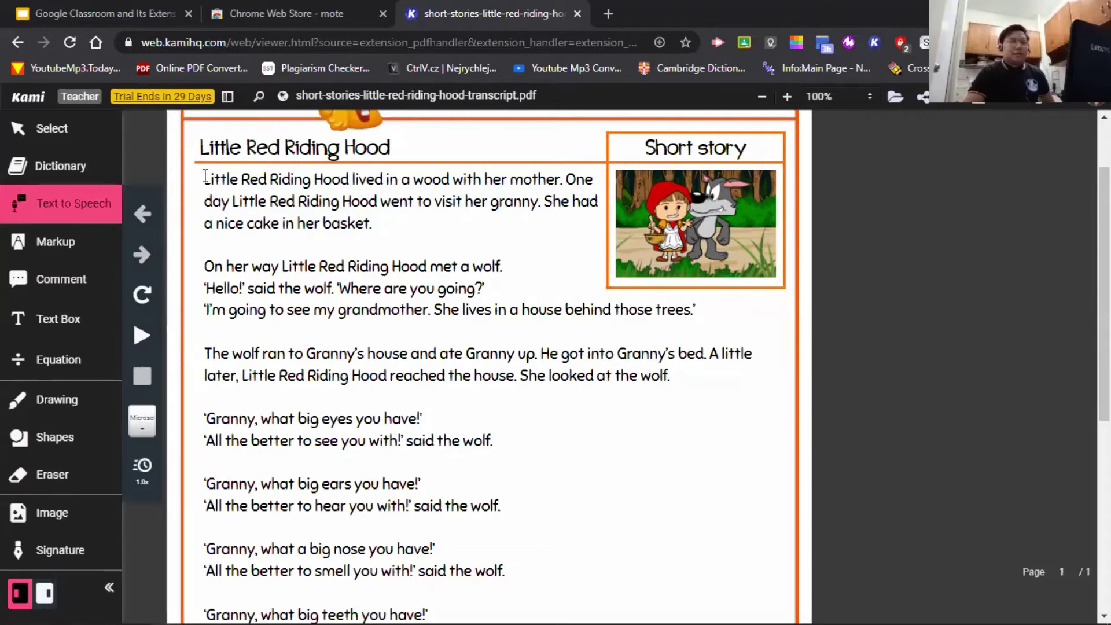
- Start a voice-typed comment on the opening paragraph and allow microphone access
click(84, 282)
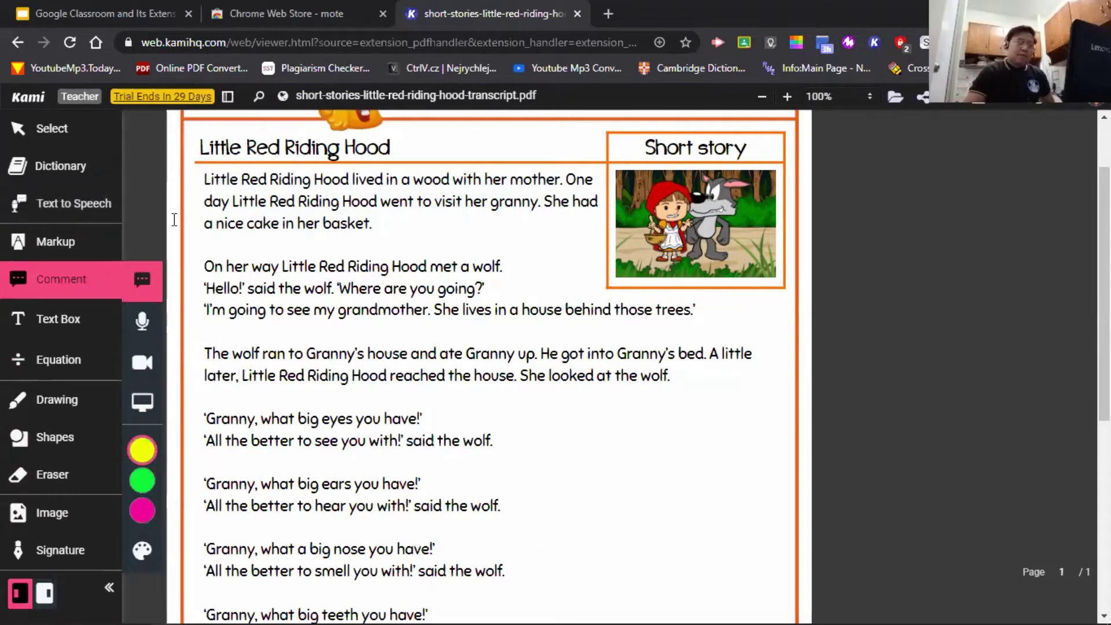
drag(206, 180, 383, 224)
scroll(385, 223, up, 2)
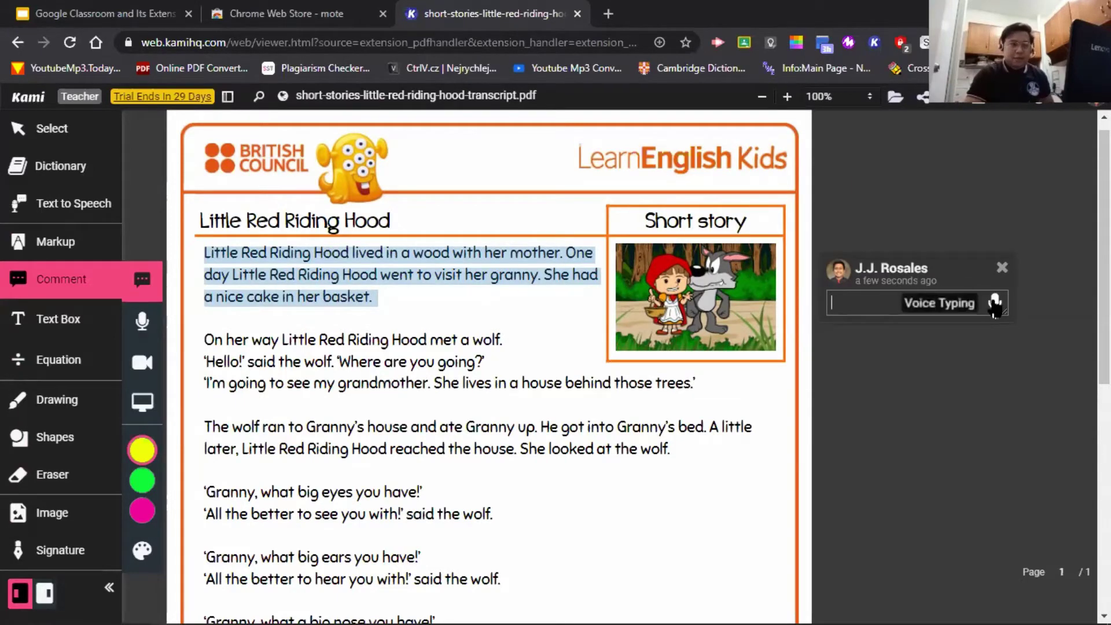
click(995, 302)
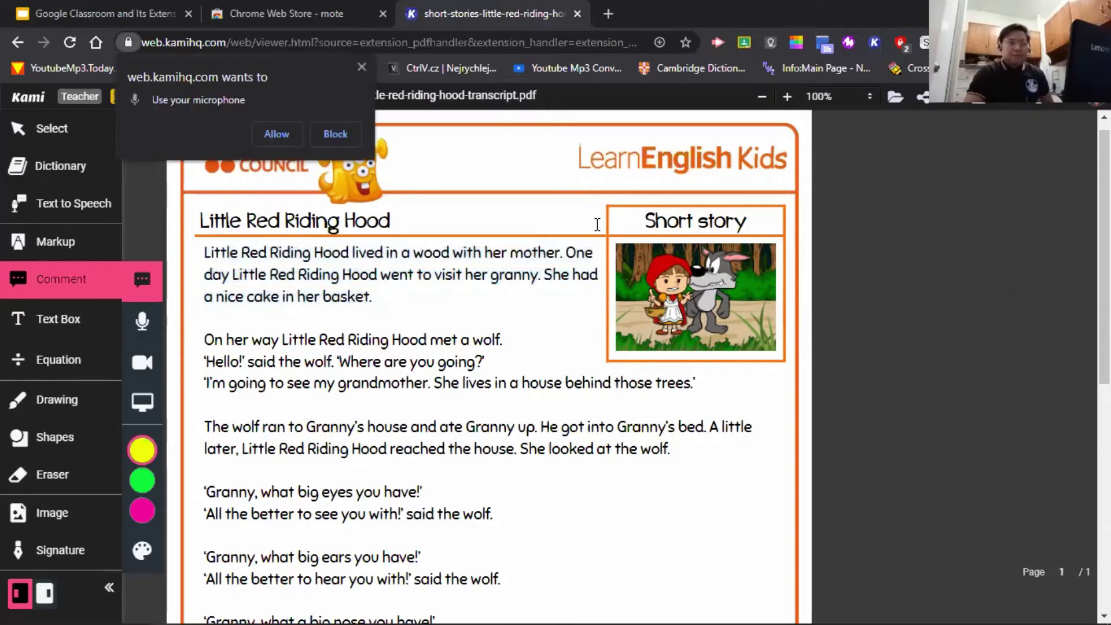
click(269, 134)
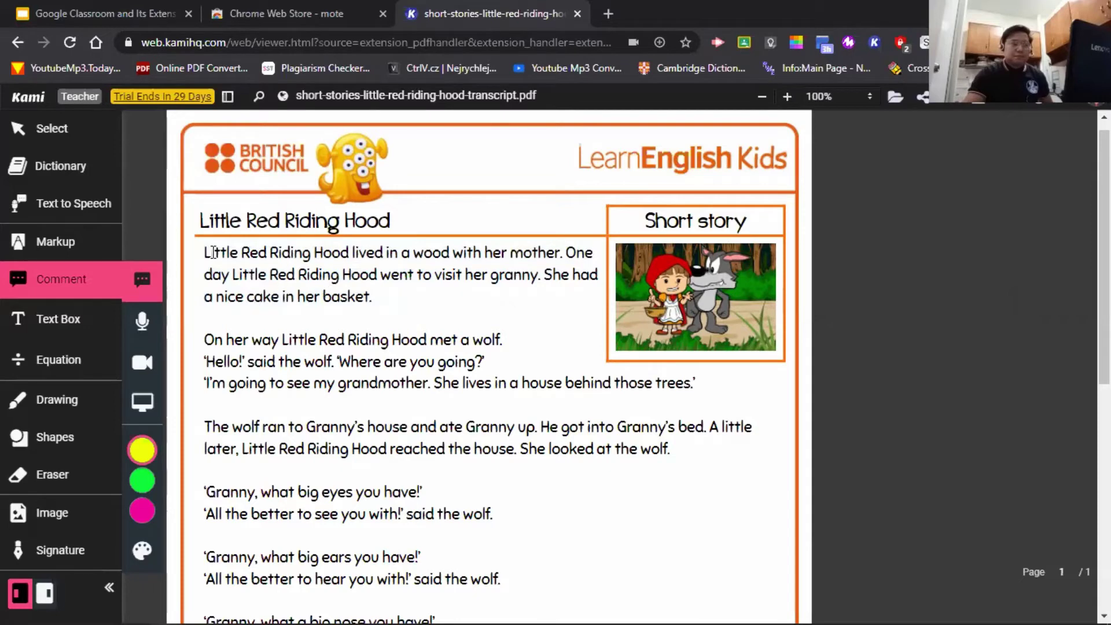
- Dictate 'this is a very good introduction', fix 'introduction', save, and dismiss the notice
drag(207, 252, 374, 297)
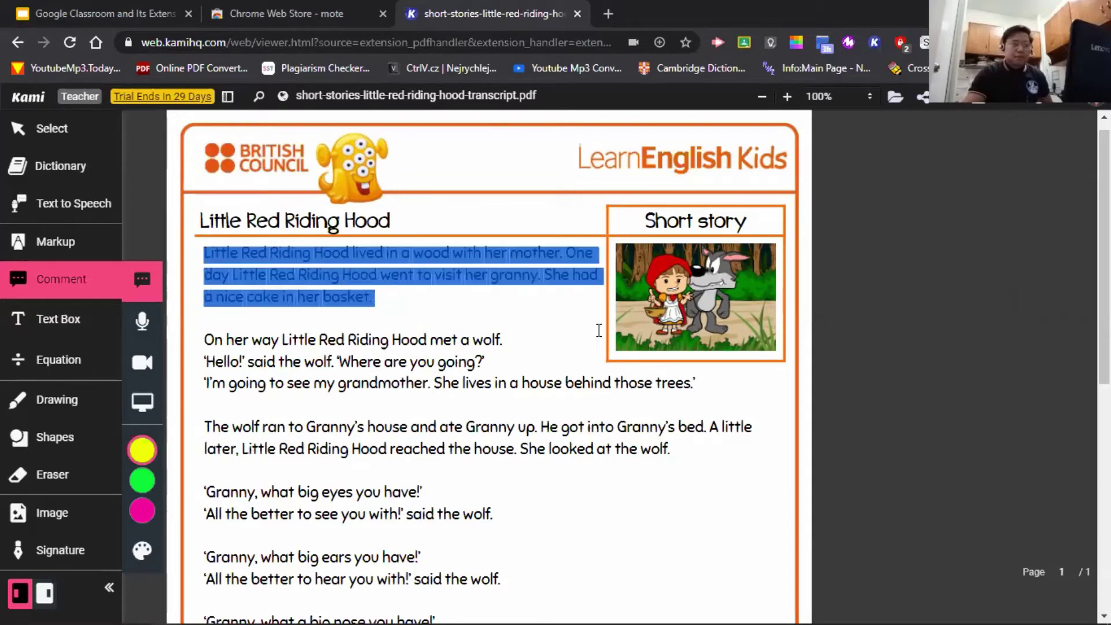
click(997, 301)
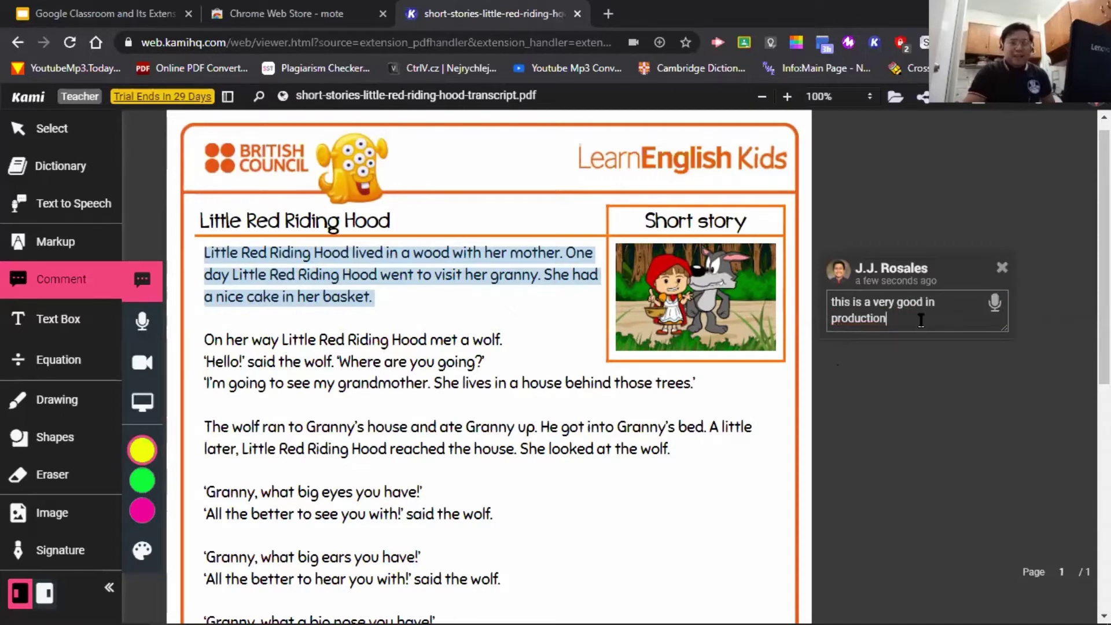
key(BackSpace)
key(BackSpace)
key(BackSpace)
key(BackSpace)
key(BackSpace)
key(BackSpace)
key(BackSpace)
key(BackSpace)
key(BackSpace)
key(BackSpace)
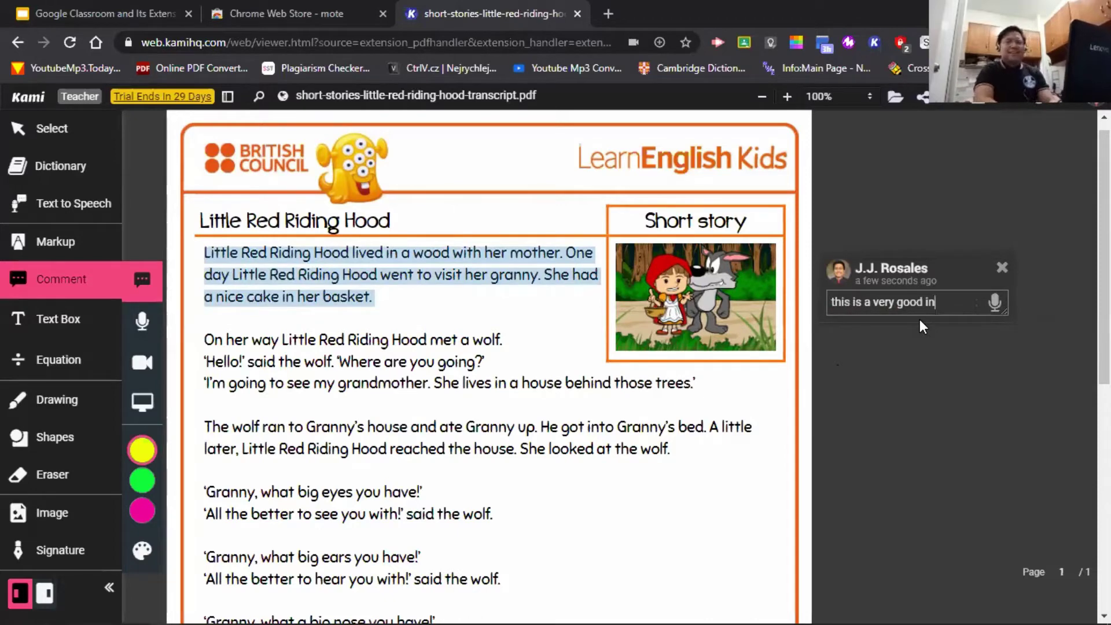
text(troduction)
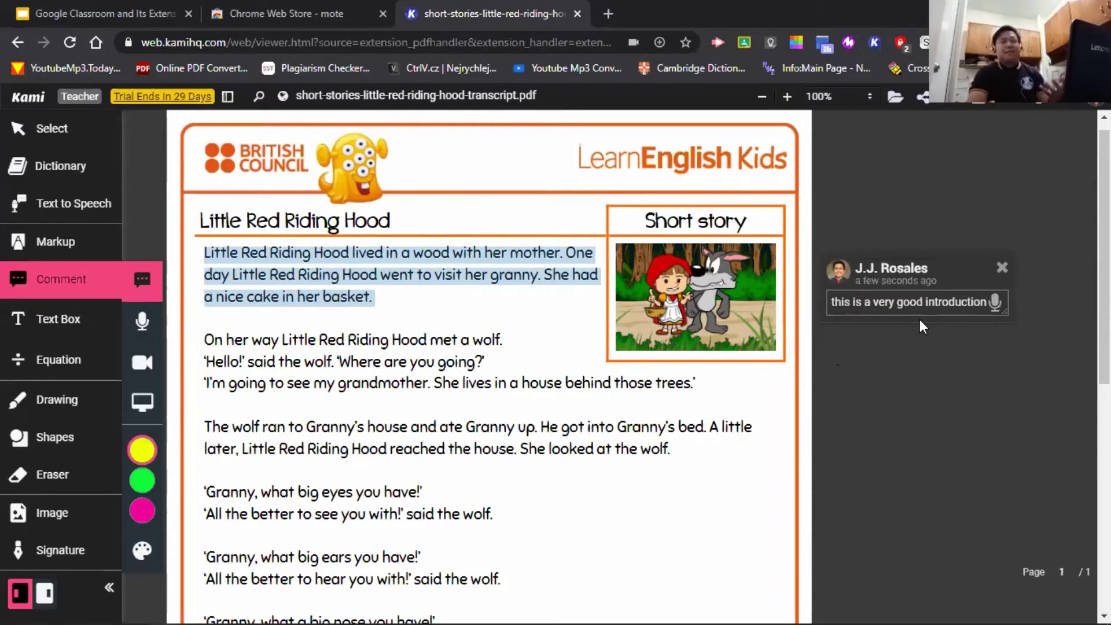
click(884, 390)
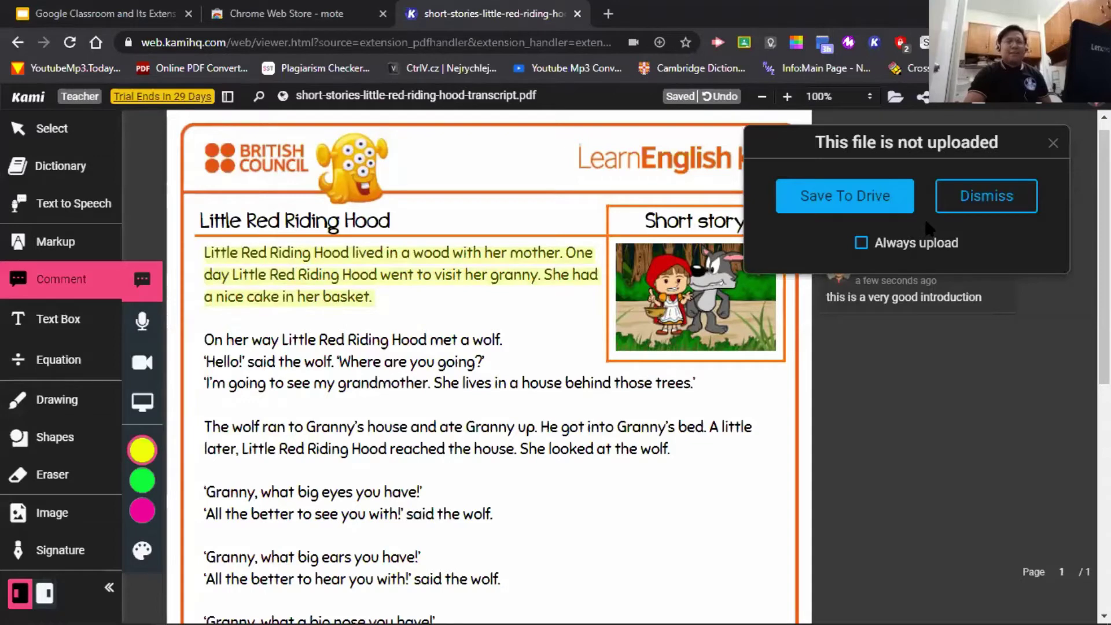
click(940, 210)
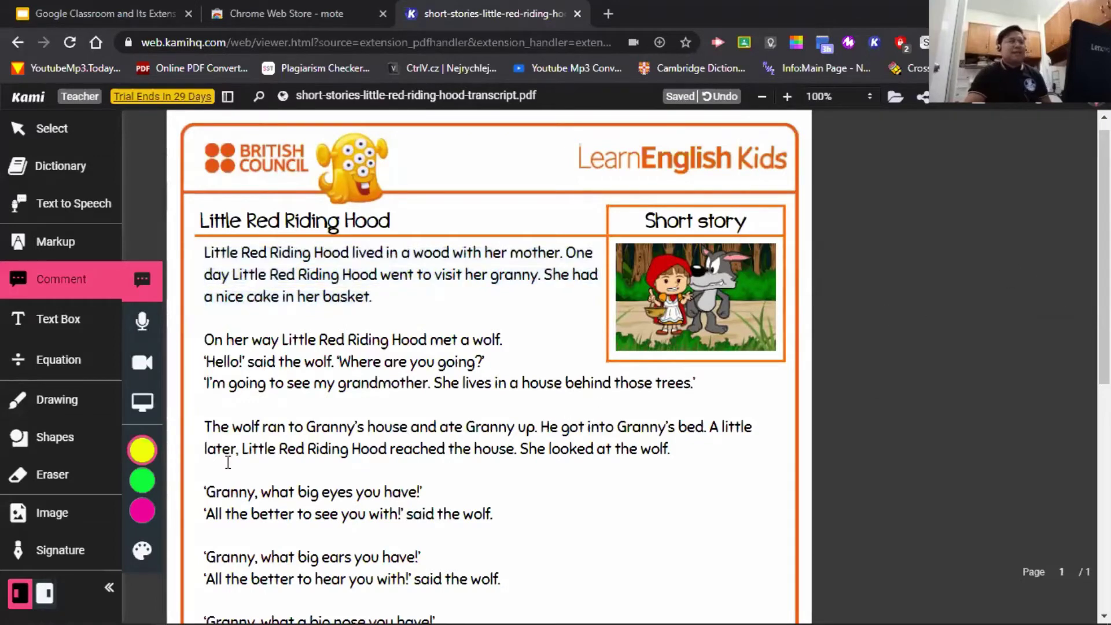
- Add a text box after 'basket.' reading 'where is the main idea?'
click(58, 329)
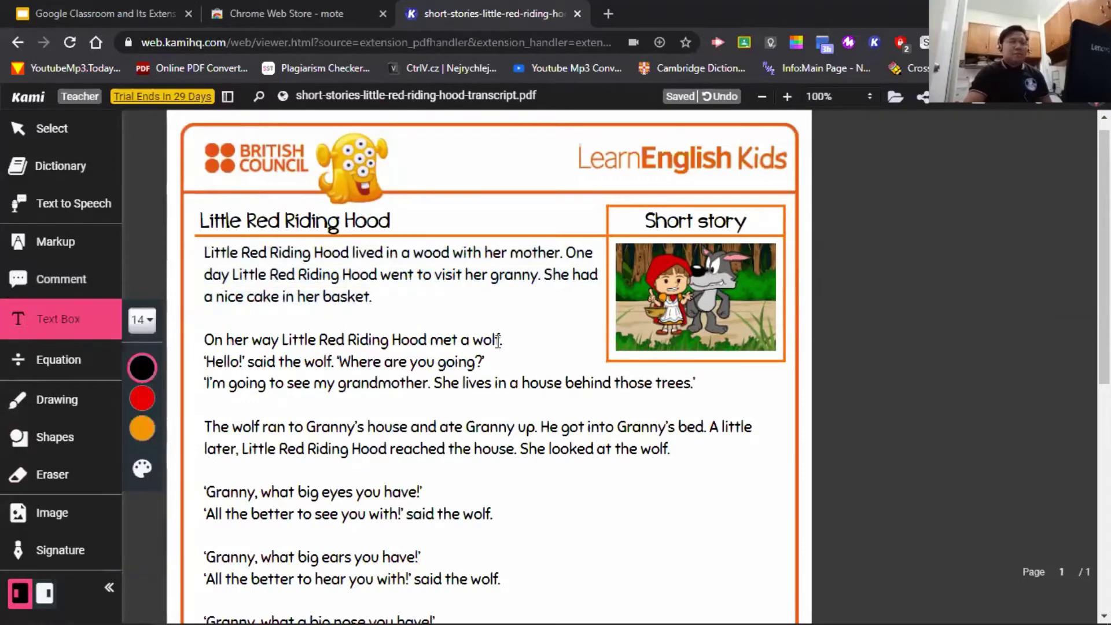
click(391, 295)
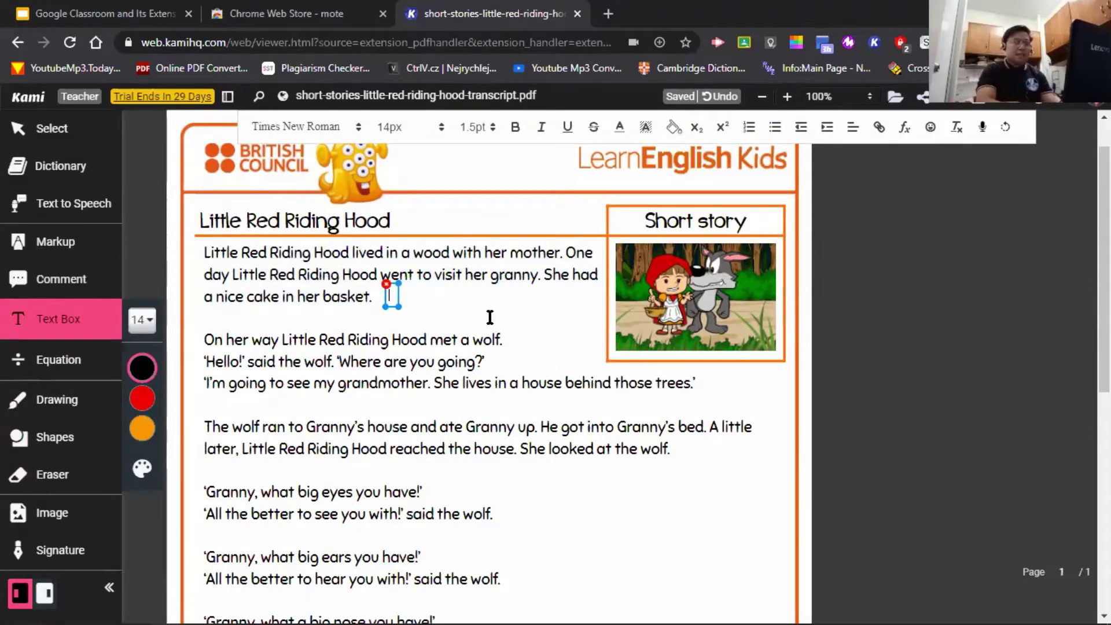
text(This is a g)
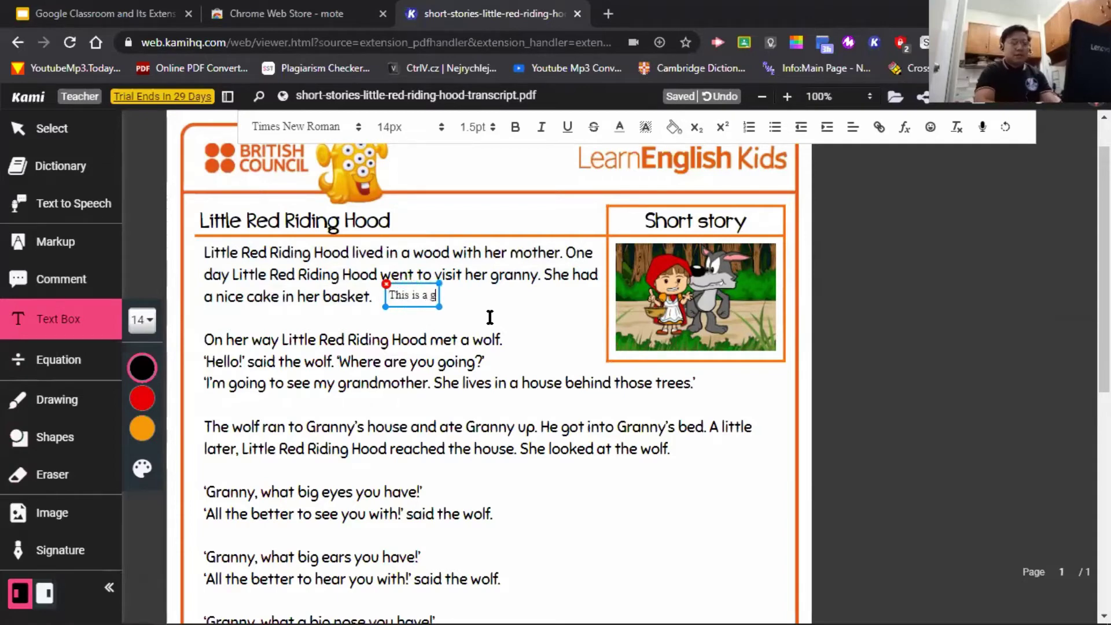
text(ood ide)
key(ctrl+a)
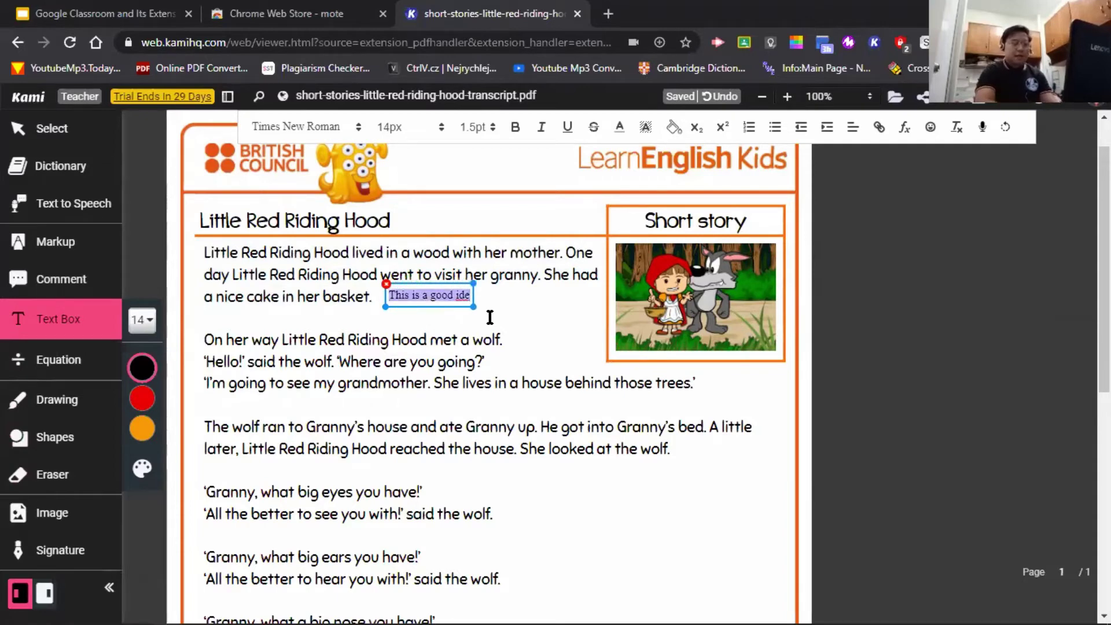
text(where s)
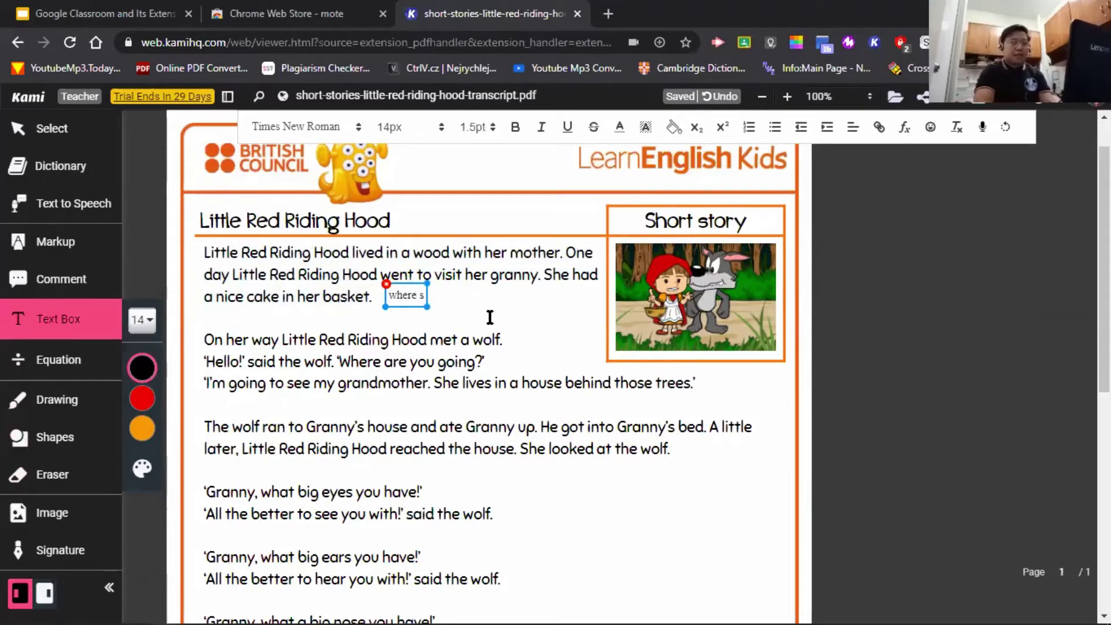
key(BackSpace)
text(is the main idea?)
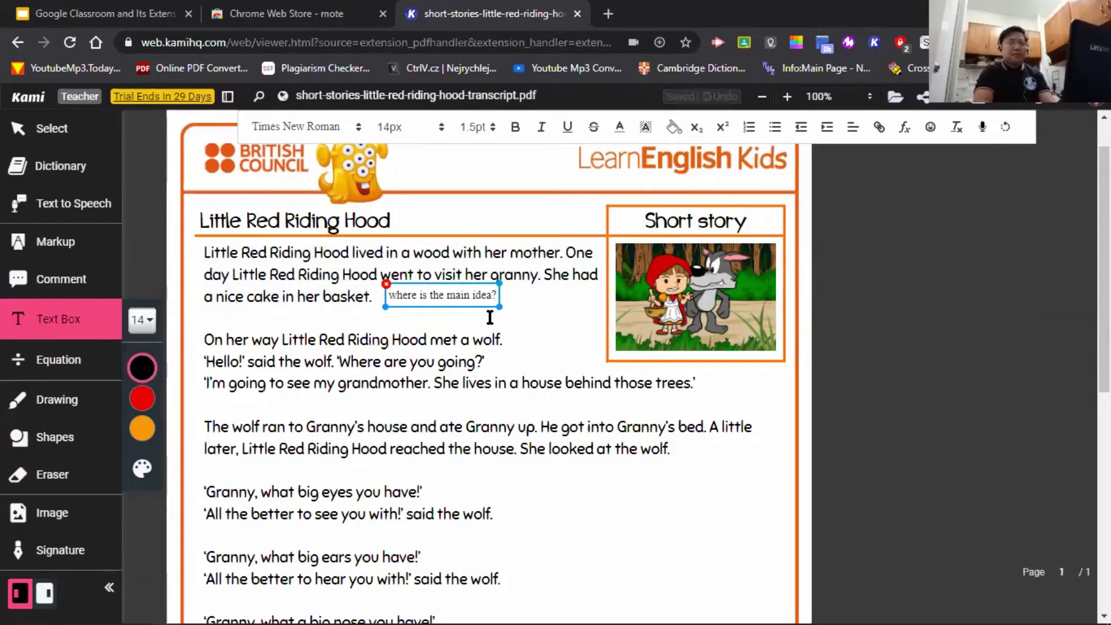
- Delete the question text and dismiss the empty text box
key(ctrl+a)
key(BackSpace)
click(497, 322)
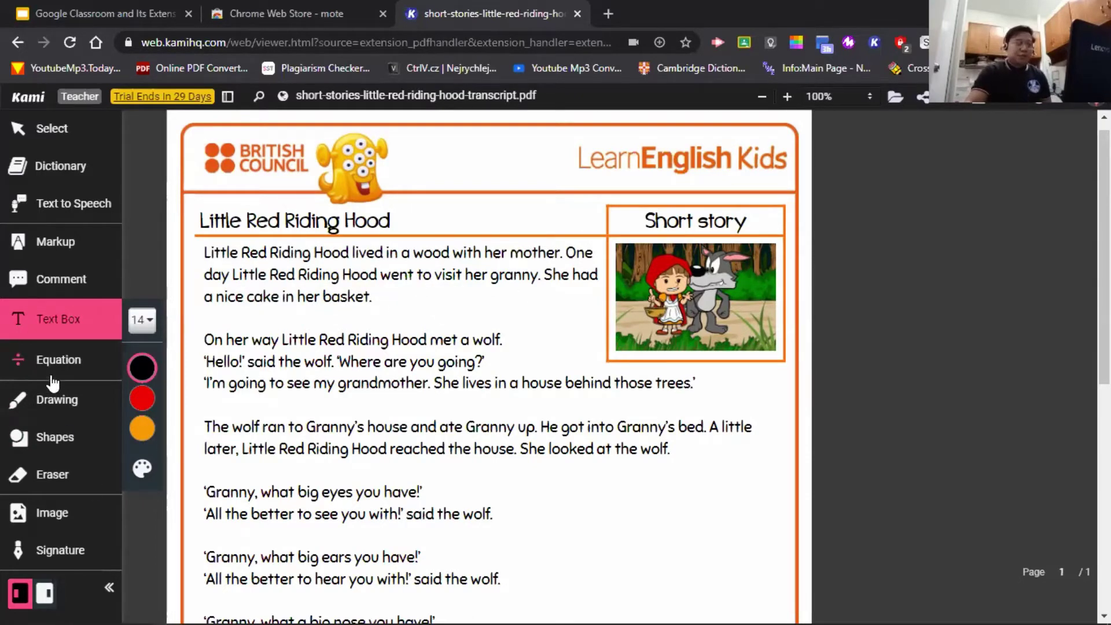
- Choose the Equation tool and set the equation size to 24px
click(32, 358)
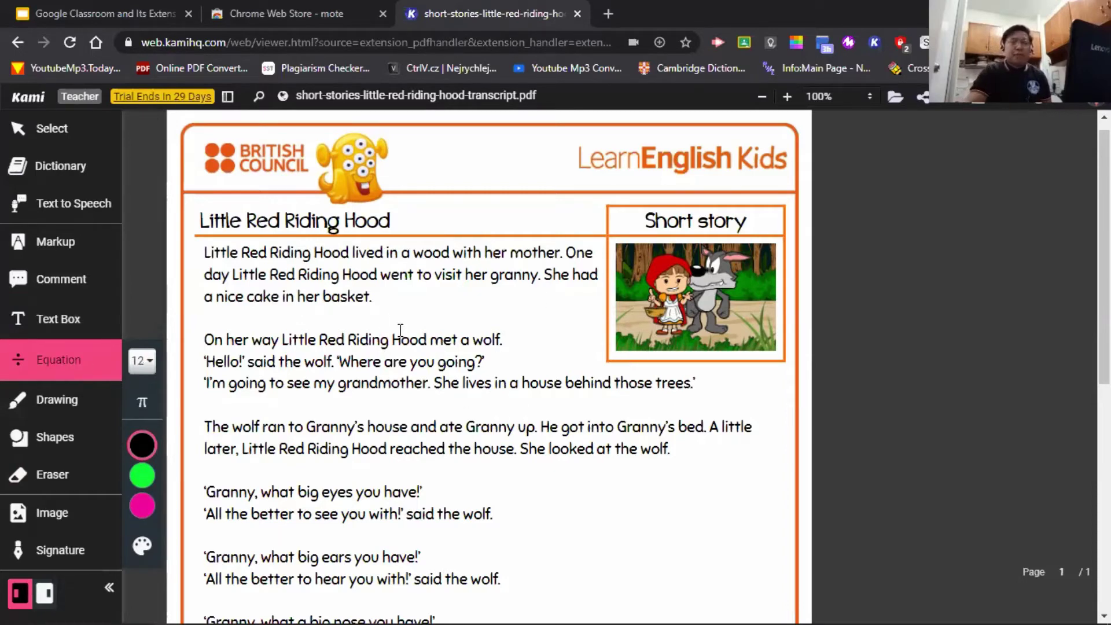
click(400, 303)
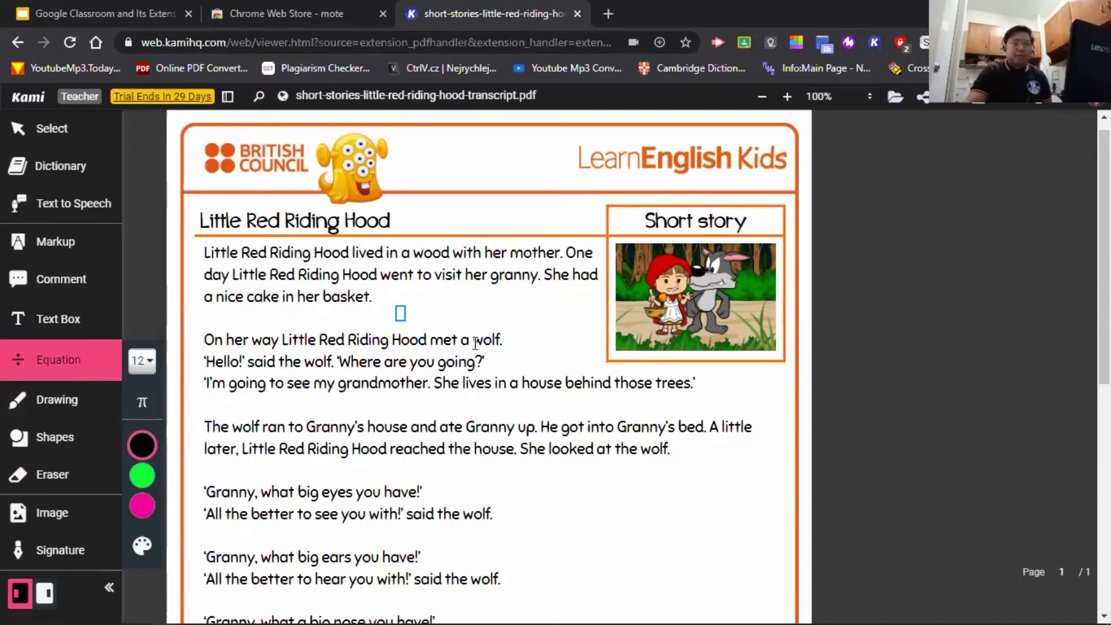
click(149, 362)
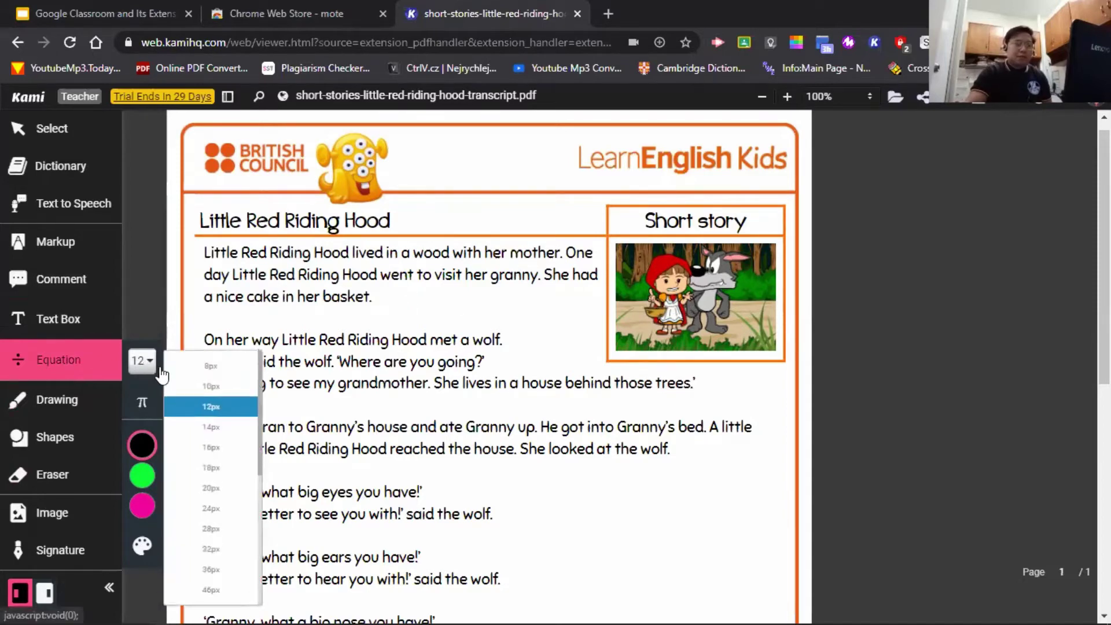
click(211, 508)
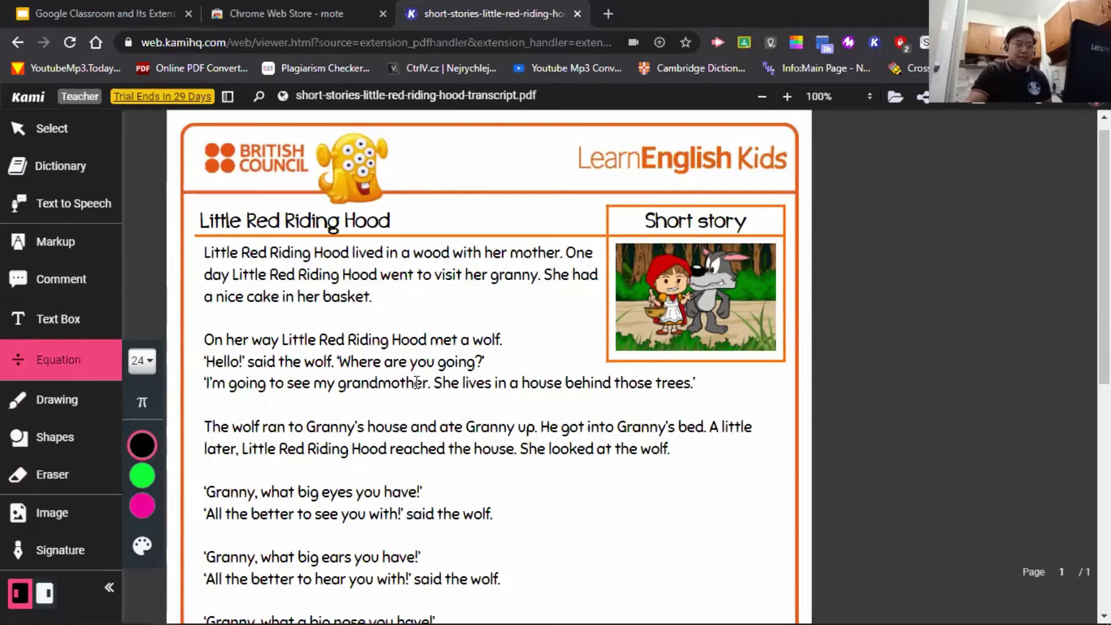
- Enter the equation 25x below 'basket.' and commit it to the page
click(417, 292)
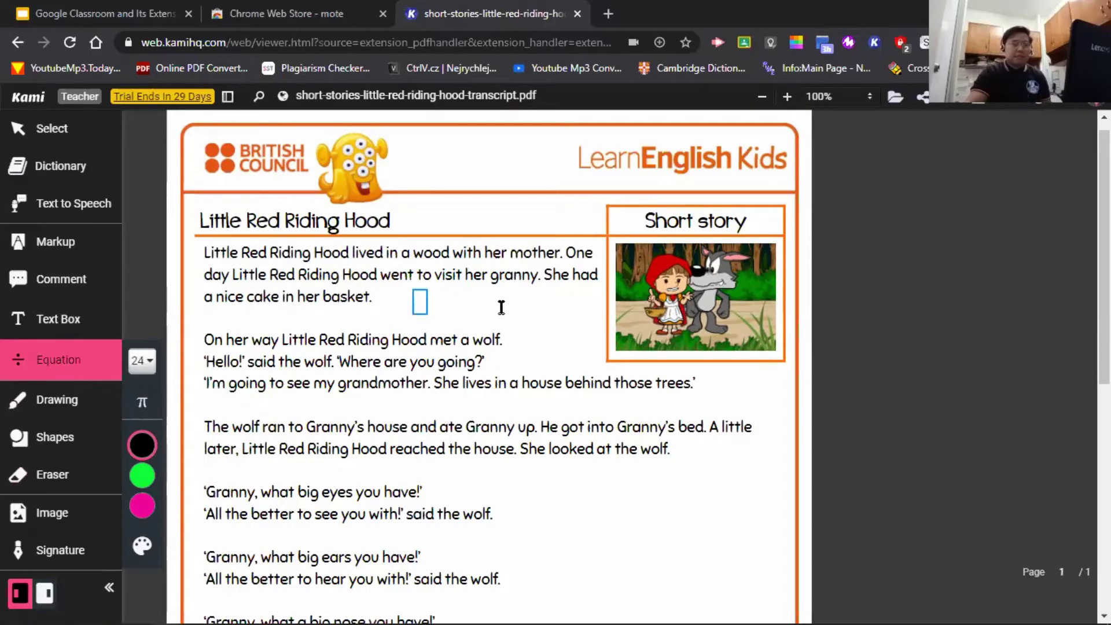
text(25)
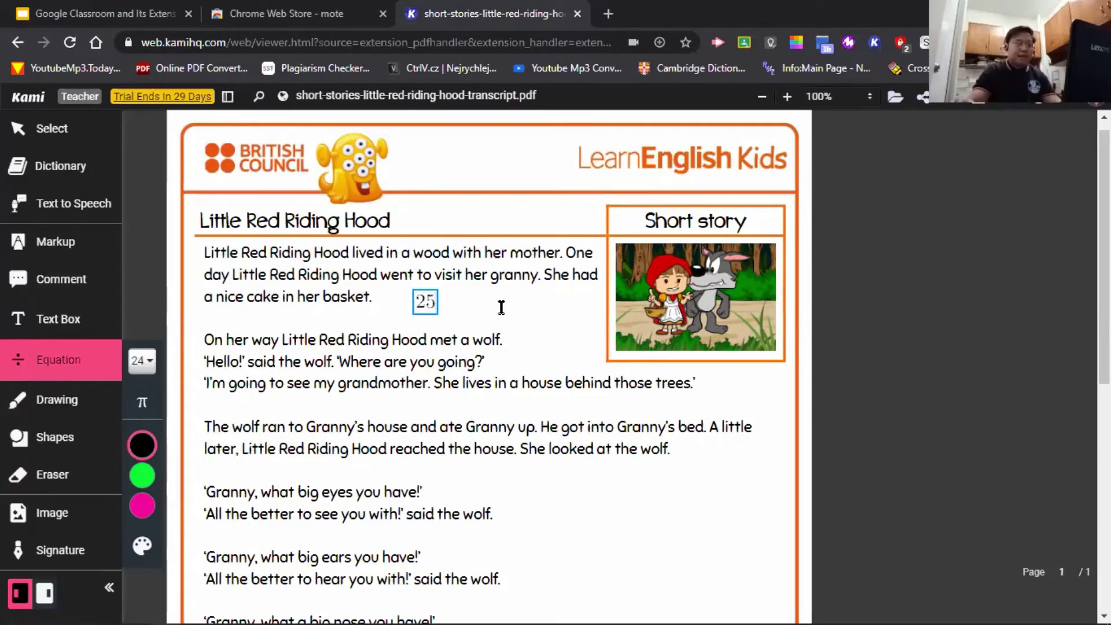
text(x)
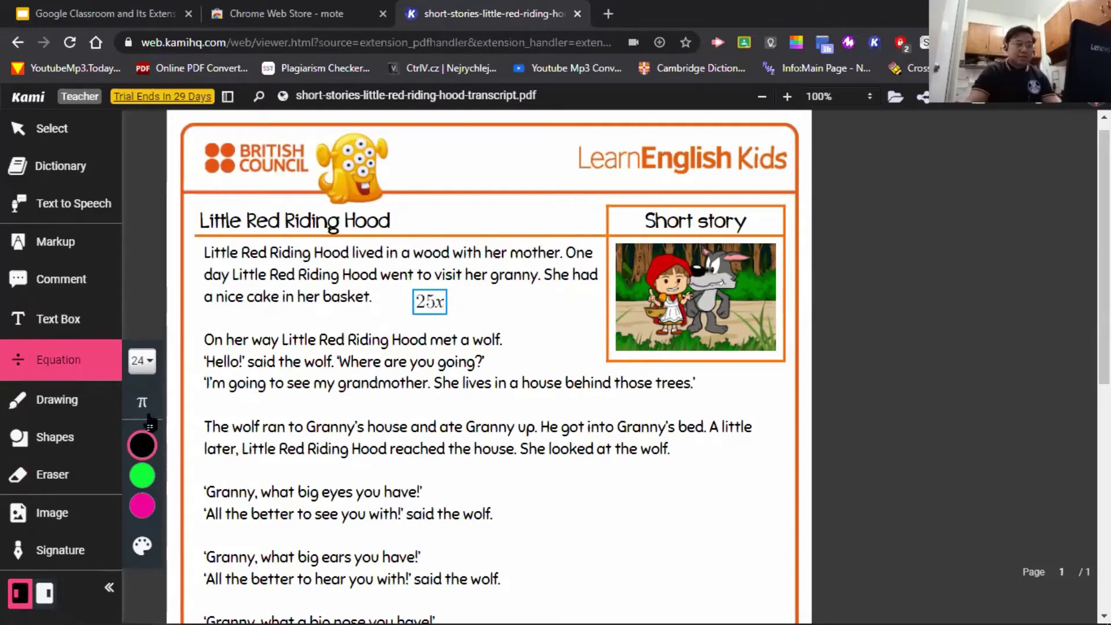
click(142, 403)
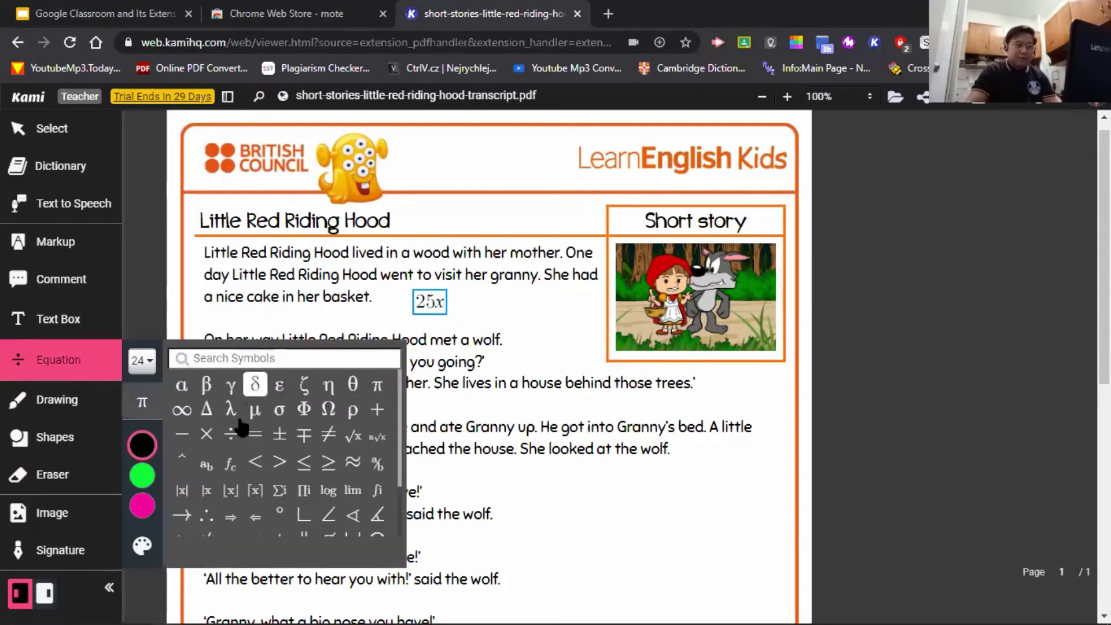
click(522, 318)
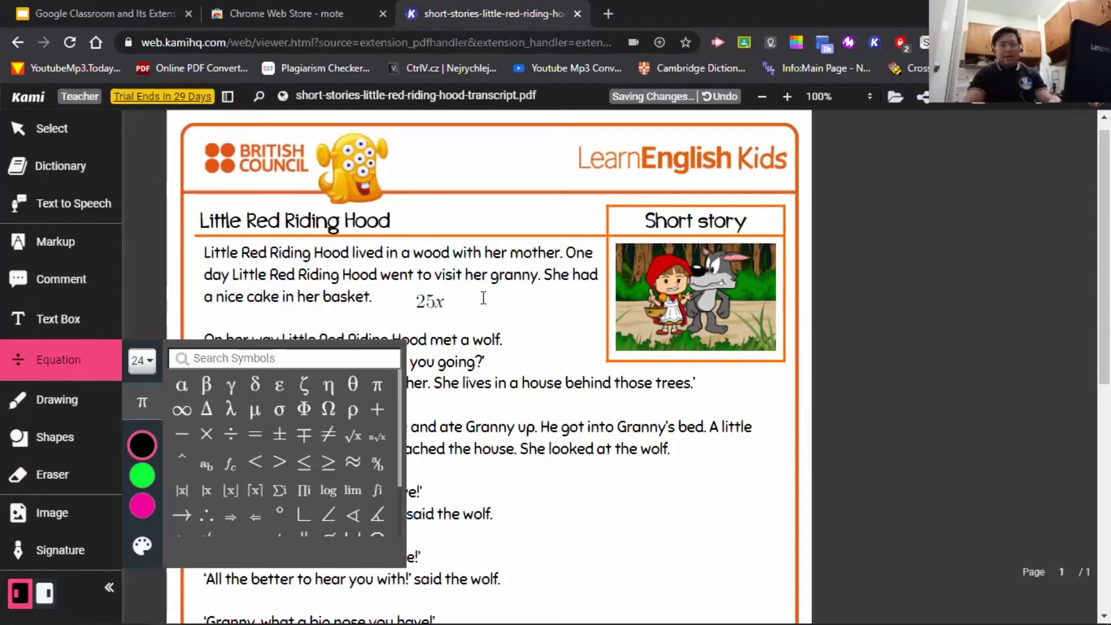
click(542, 312)
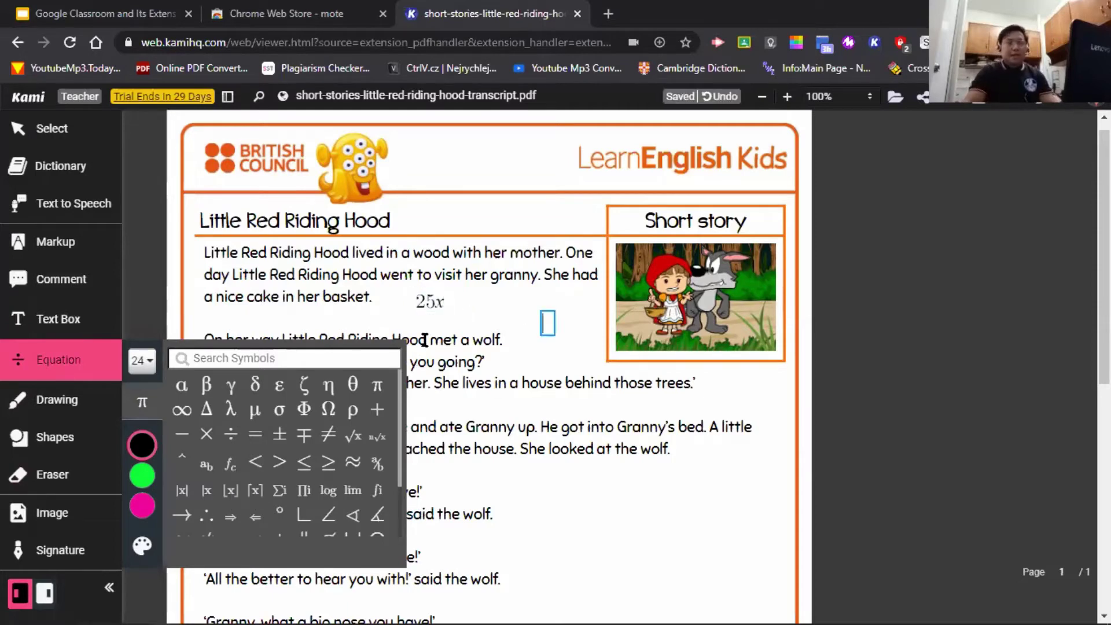
click(444, 301)
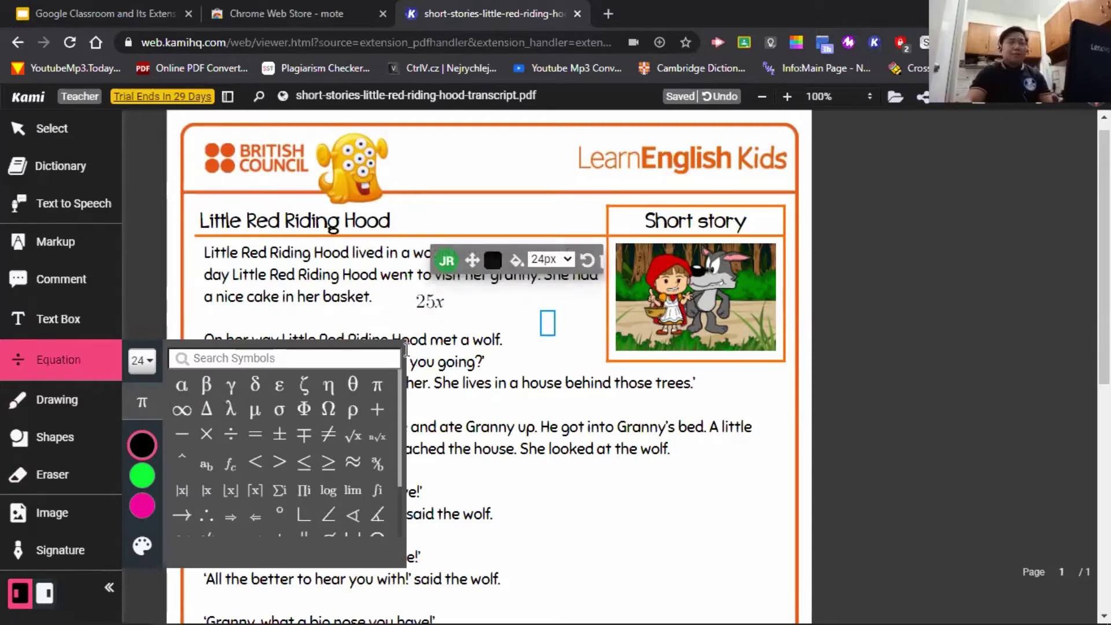
click(56, 360)
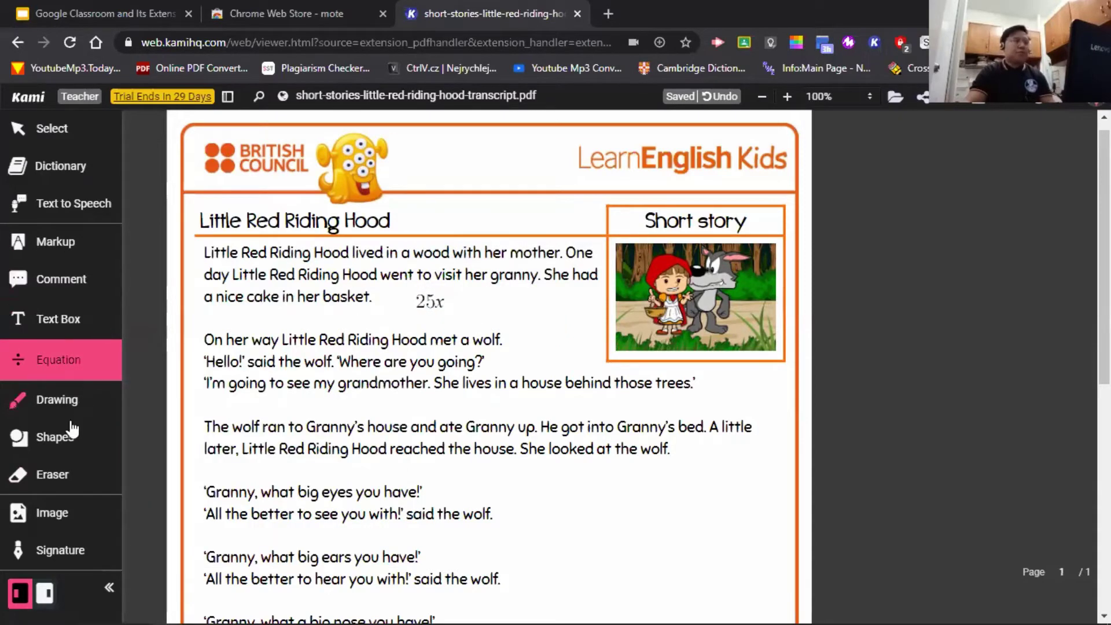
- Erase the 25x equation with the Eraser, then switch back to the Select tool
click(52, 473)
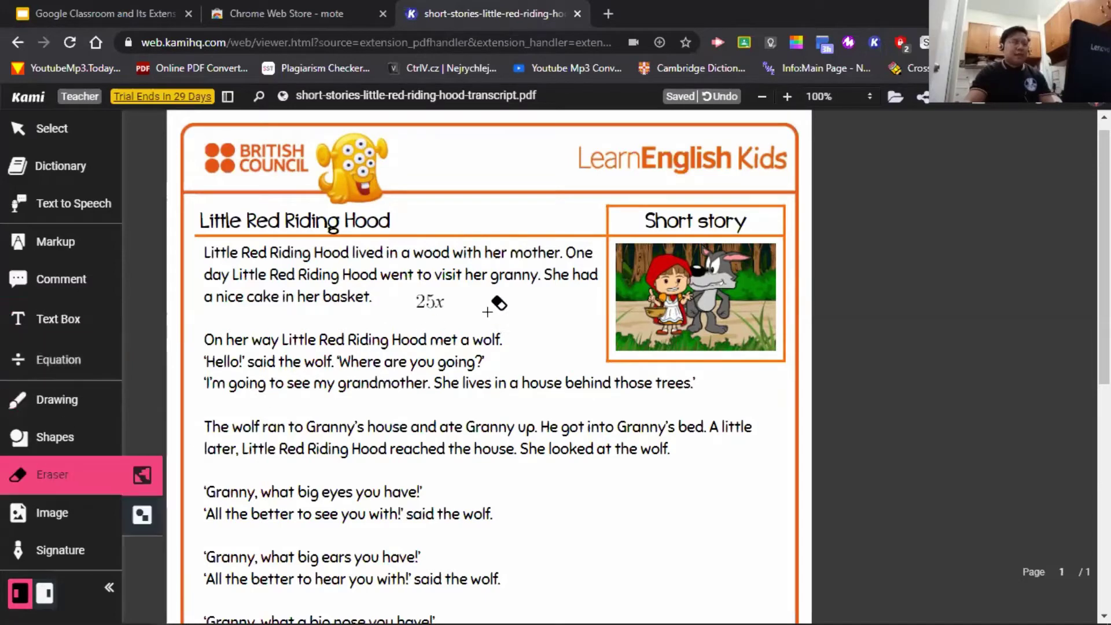
drag(404, 312, 450, 293)
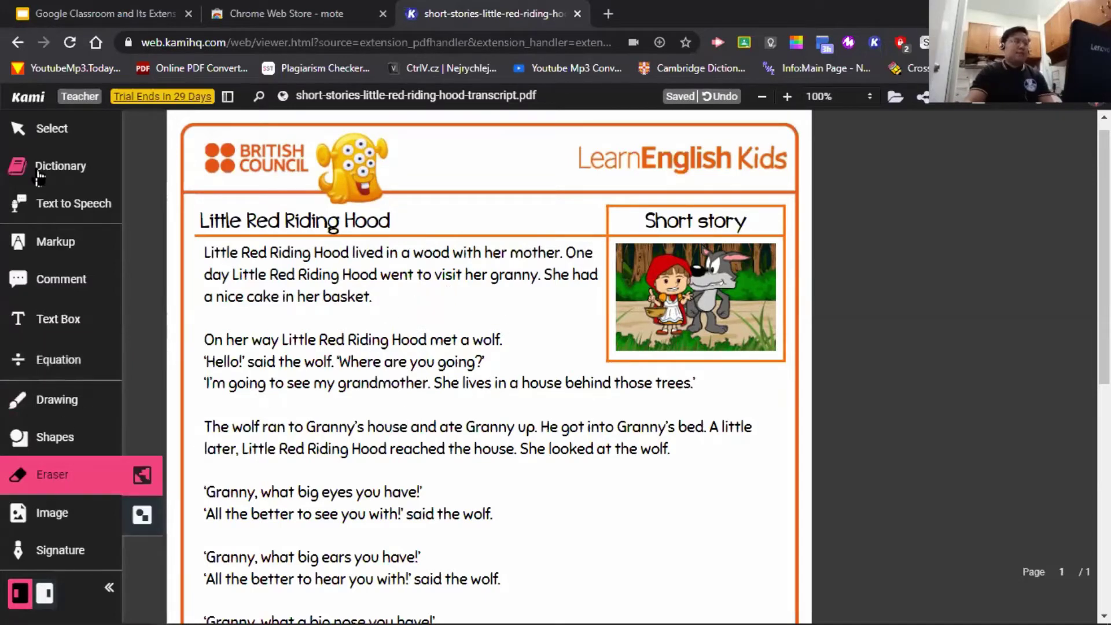
click(53, 129)
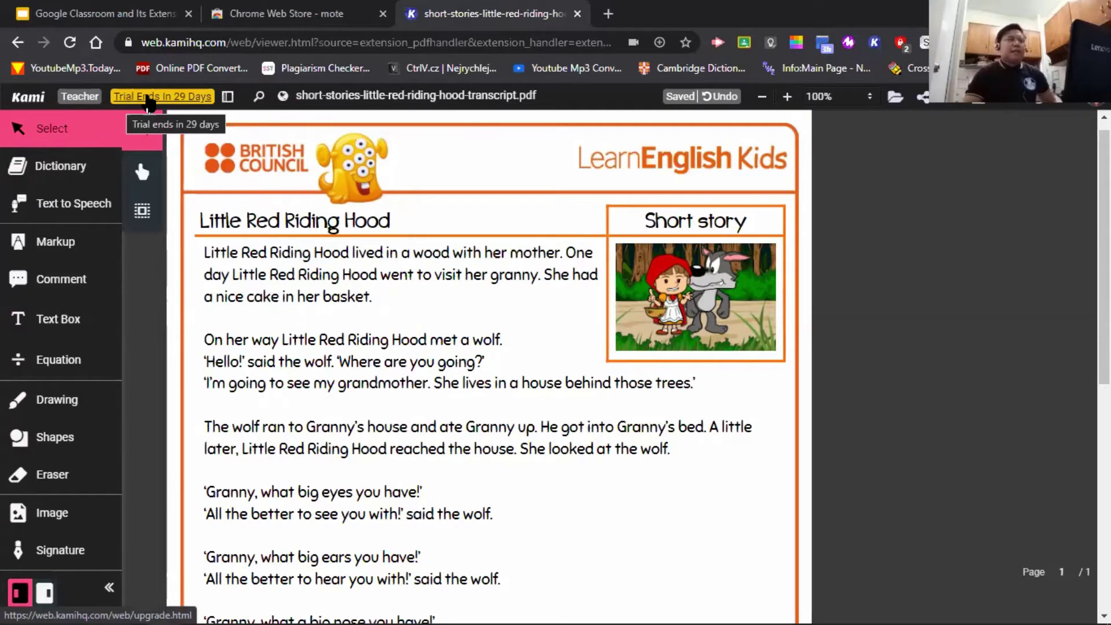
- Open Kami's Account Upgrade pricing page and highlight the Schools Plan Custom Price
click(147, 97)
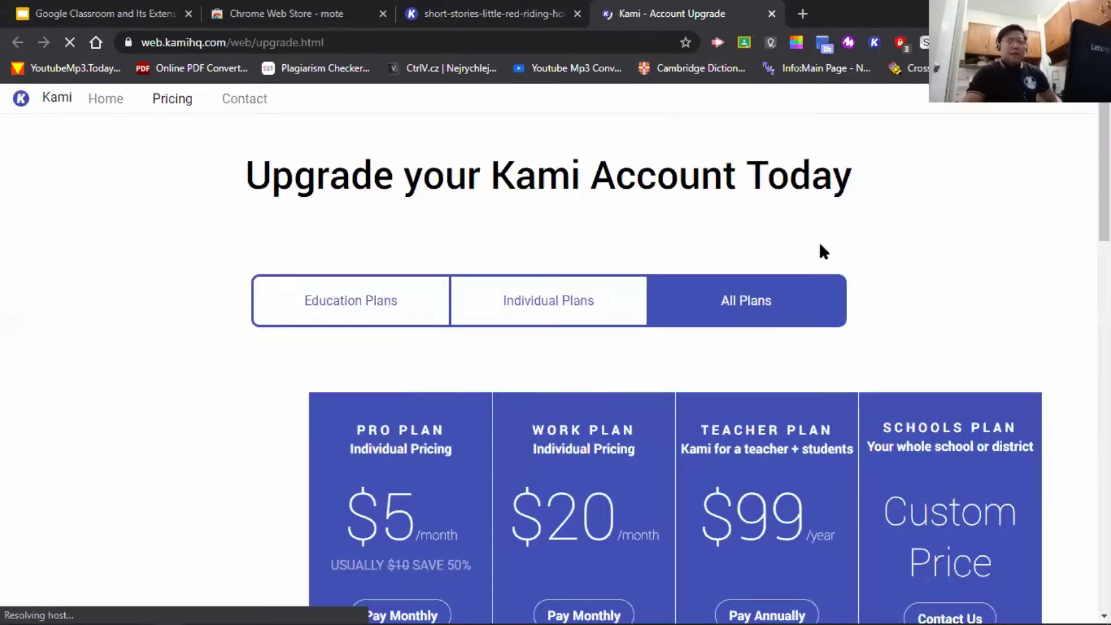
scroll(820, 248, down, 1)
scroll(865, 296, down, 3)
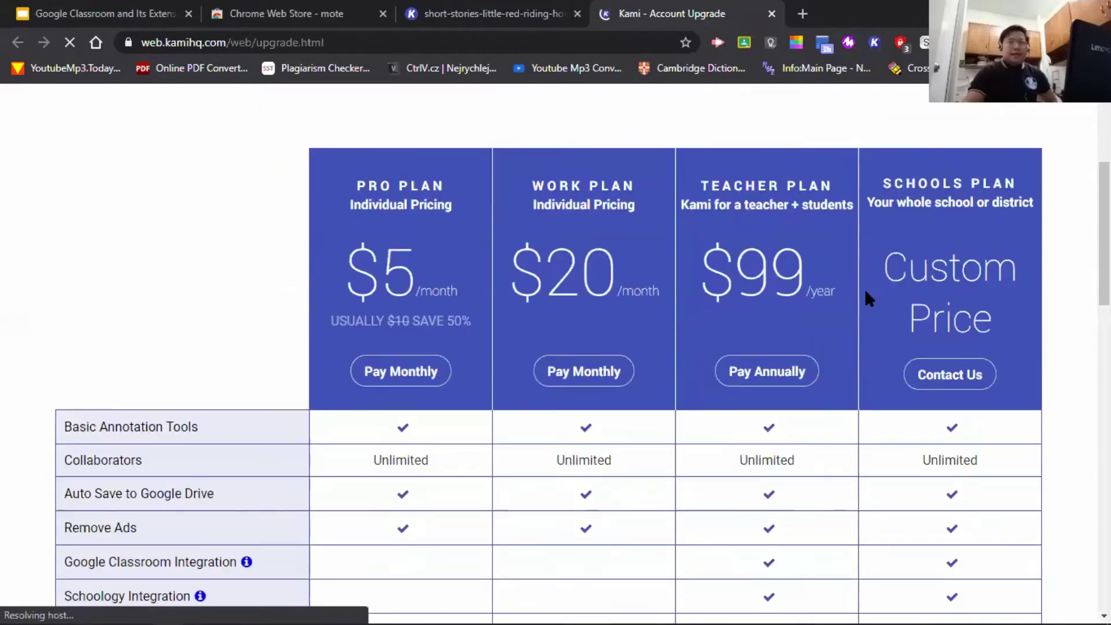
scroll(866, 292, up, 3)
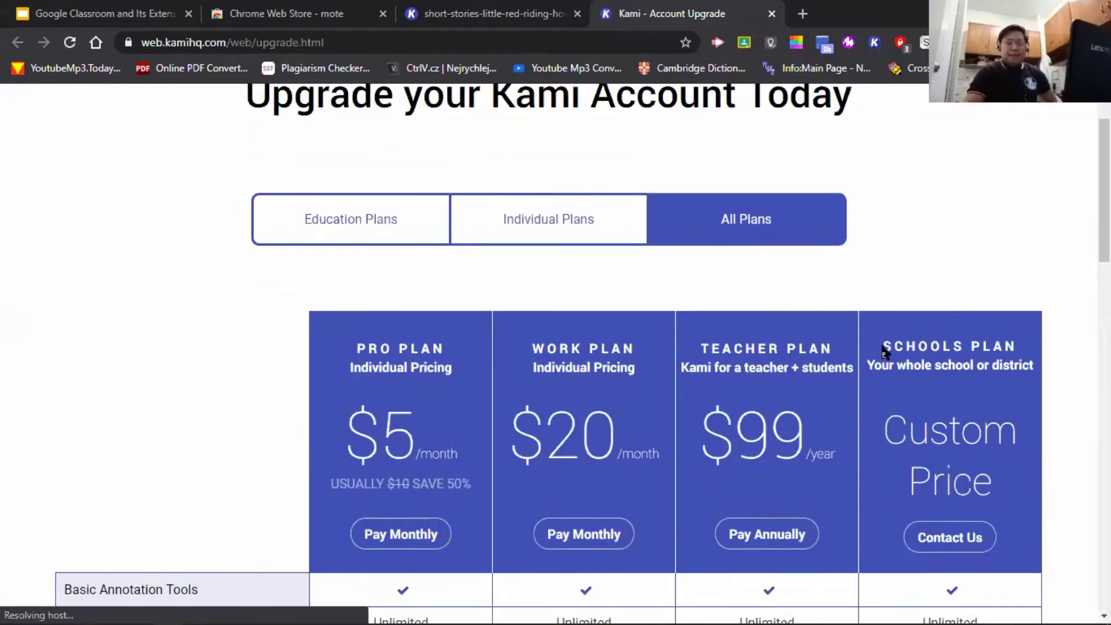
drag(886, 346, 1013, 493)
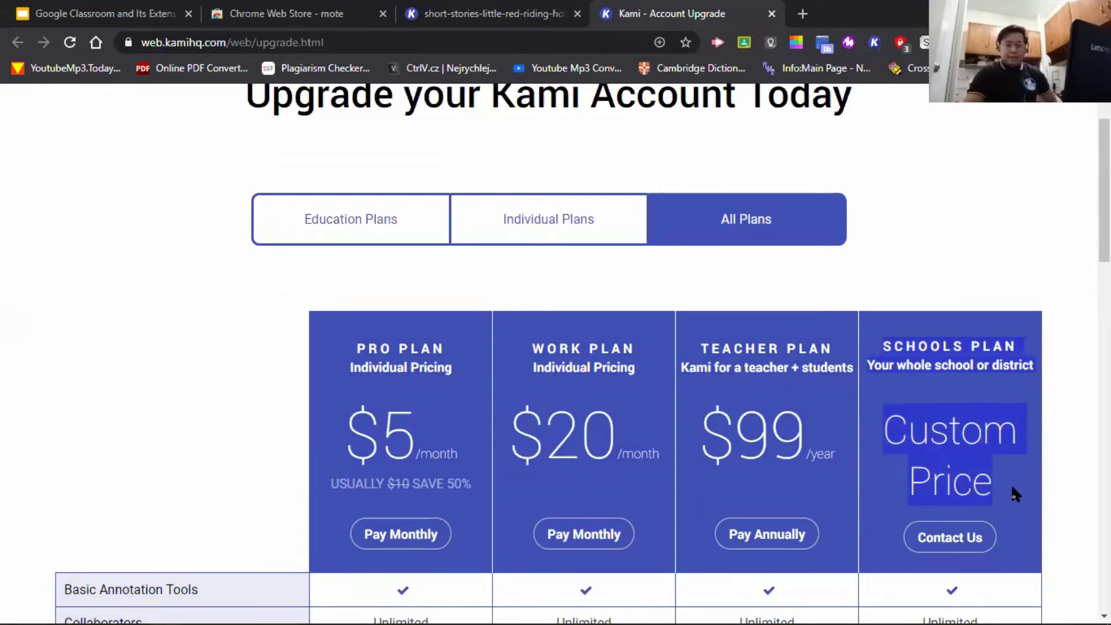
click(1016, 492)
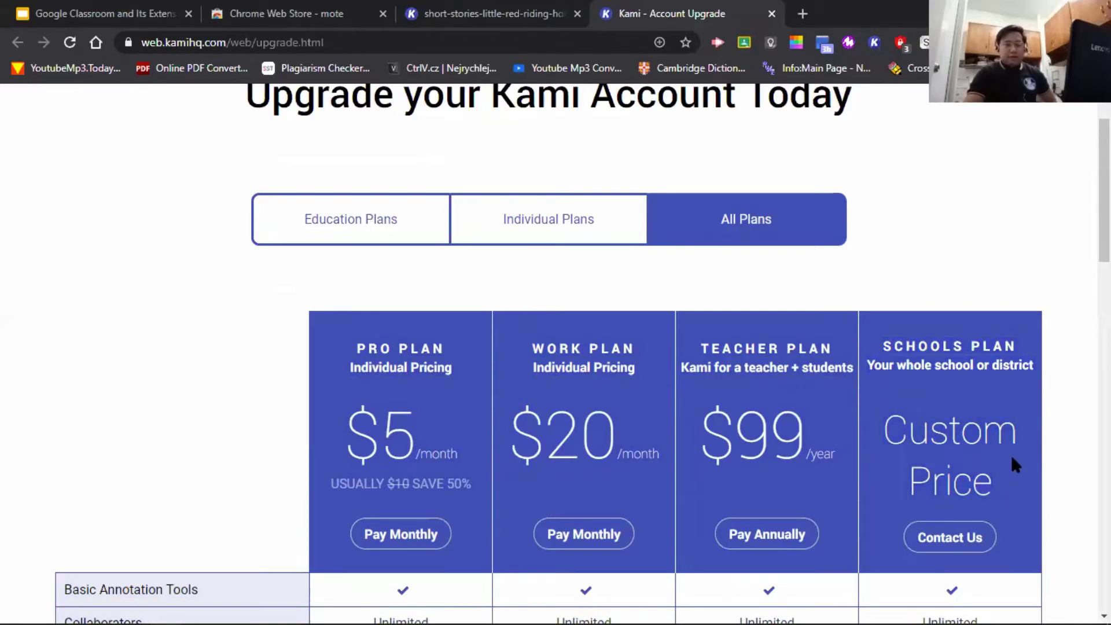
- Browse the remaining plans, then close the pricing page and return to slide 21, Document Annotation
scroll(1001, 475, down, 8)
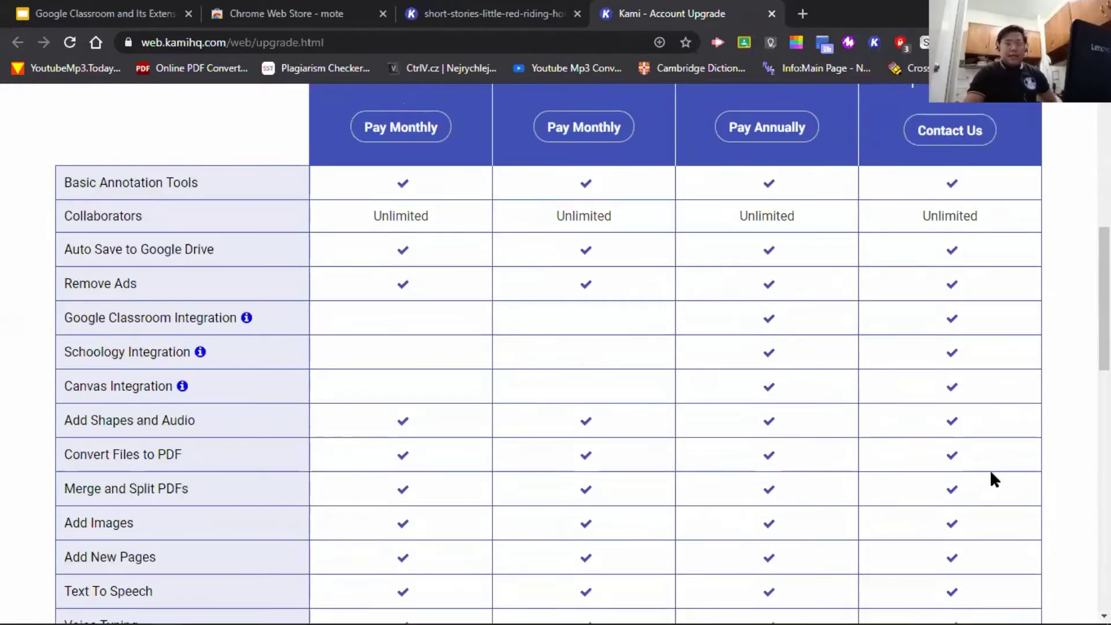
scroll(988, 472, down, 9)
scroll(984, 474, up, 15)
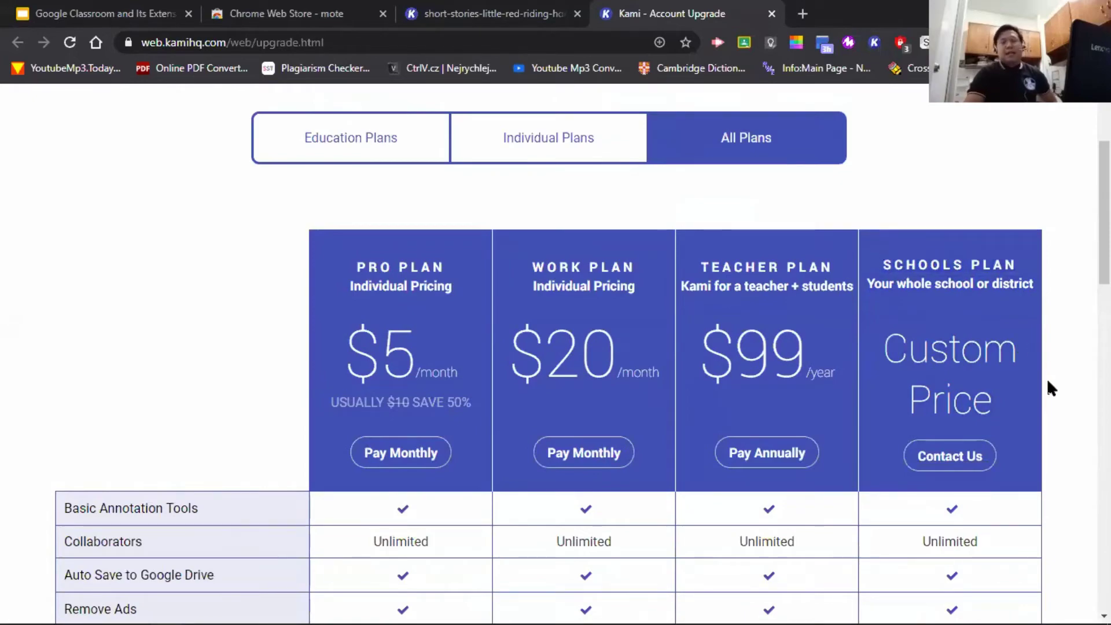
scroll(1046, 381, down, 7)
scroll(953, 387, down, 10)
scroll(954, 445, up, 14)
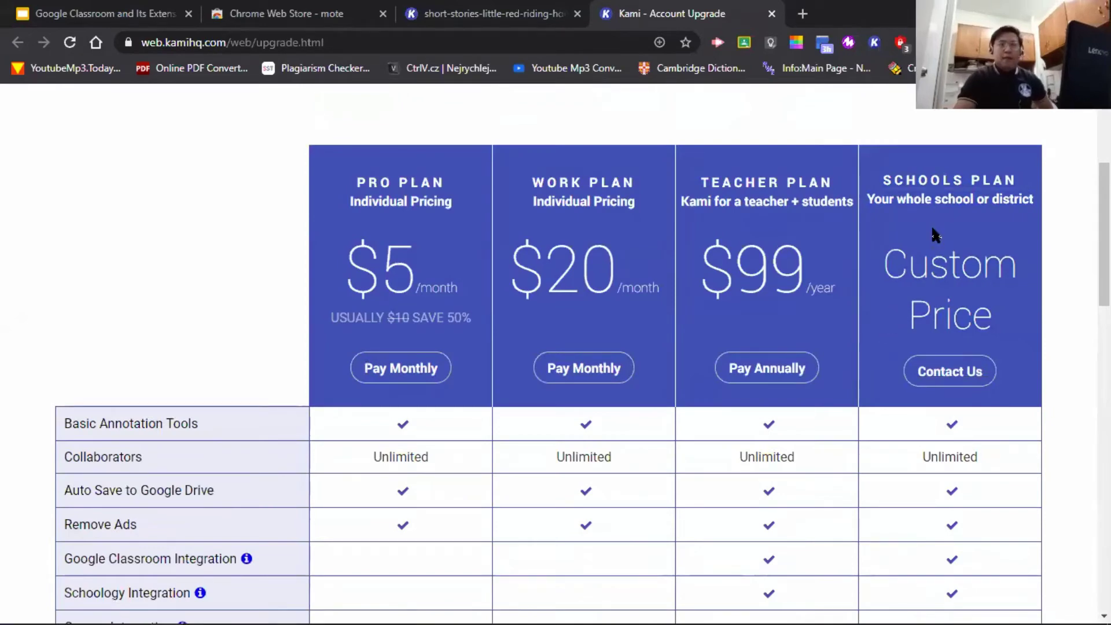
scroll(922, 335, up, 4)
scroll(908, 397, down, 4)
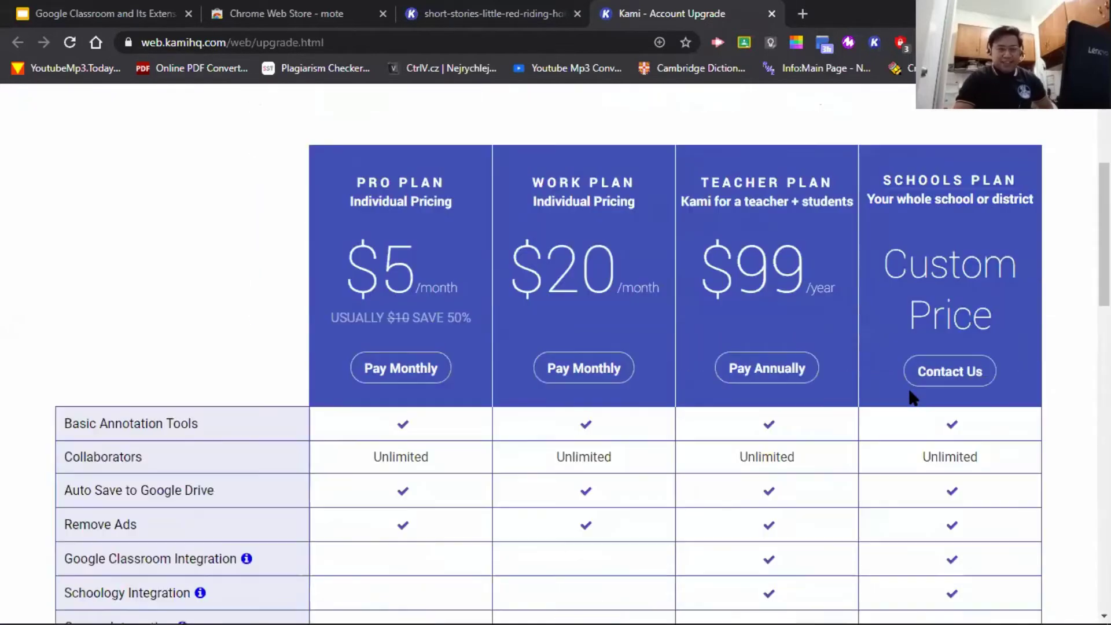
click(772, 13)
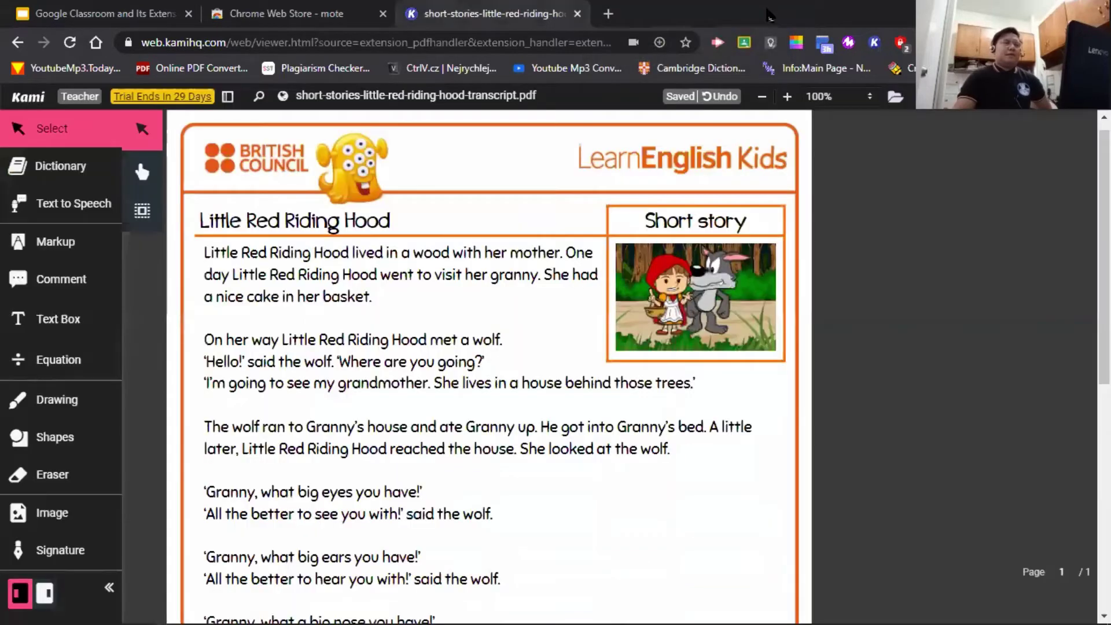
click(35, 11)
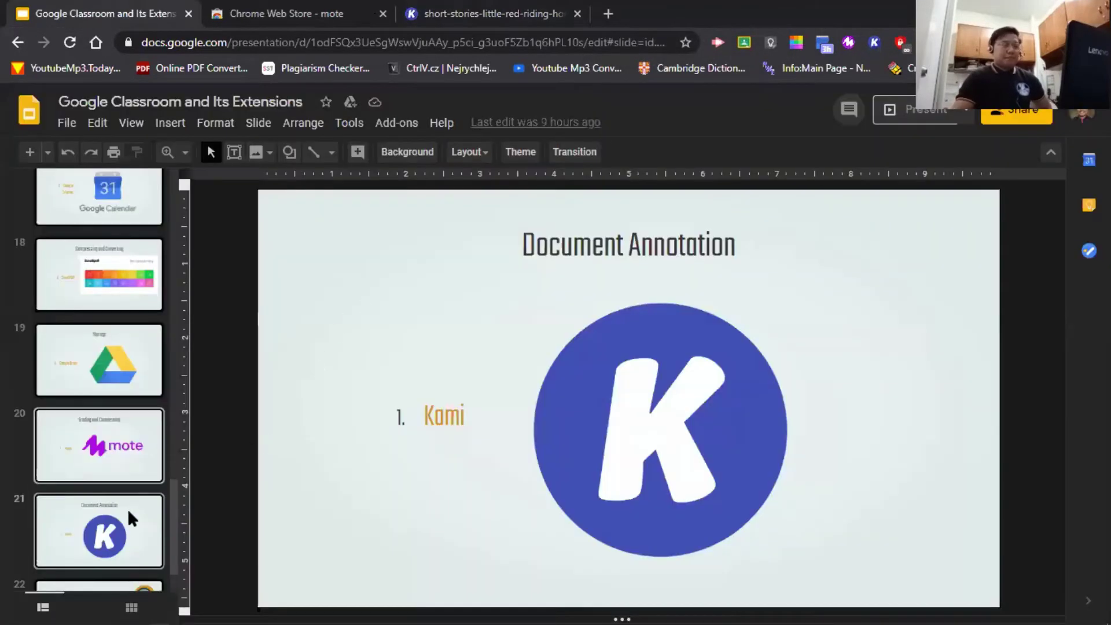
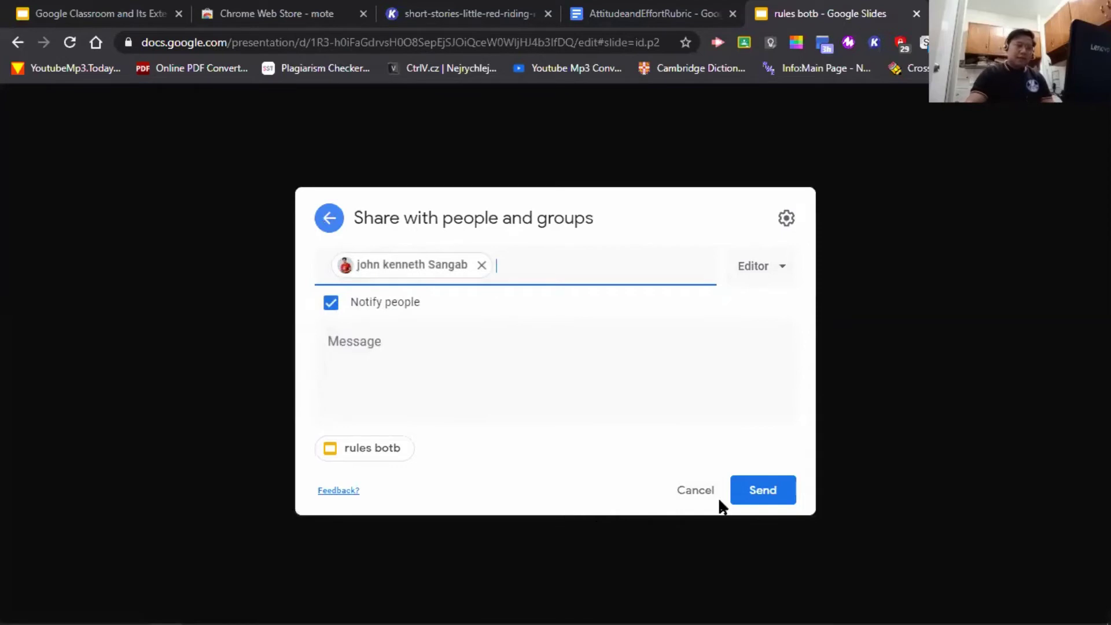
- Discard the pending Editor invitation so the share dialog shows its main view with nobody added
click(783, 272)
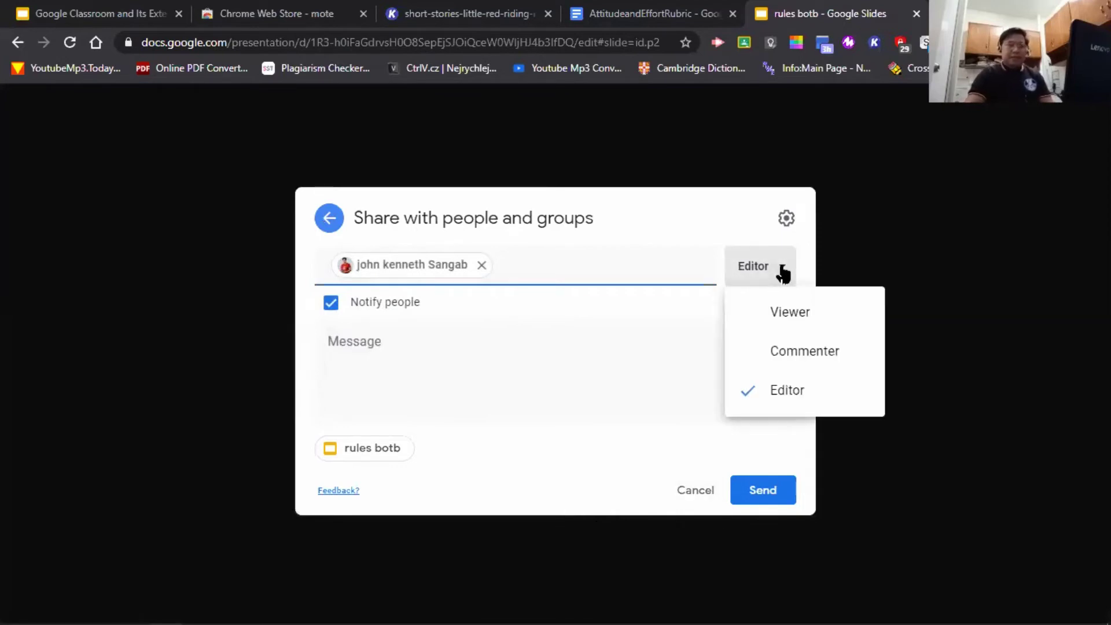
click(942, 241)
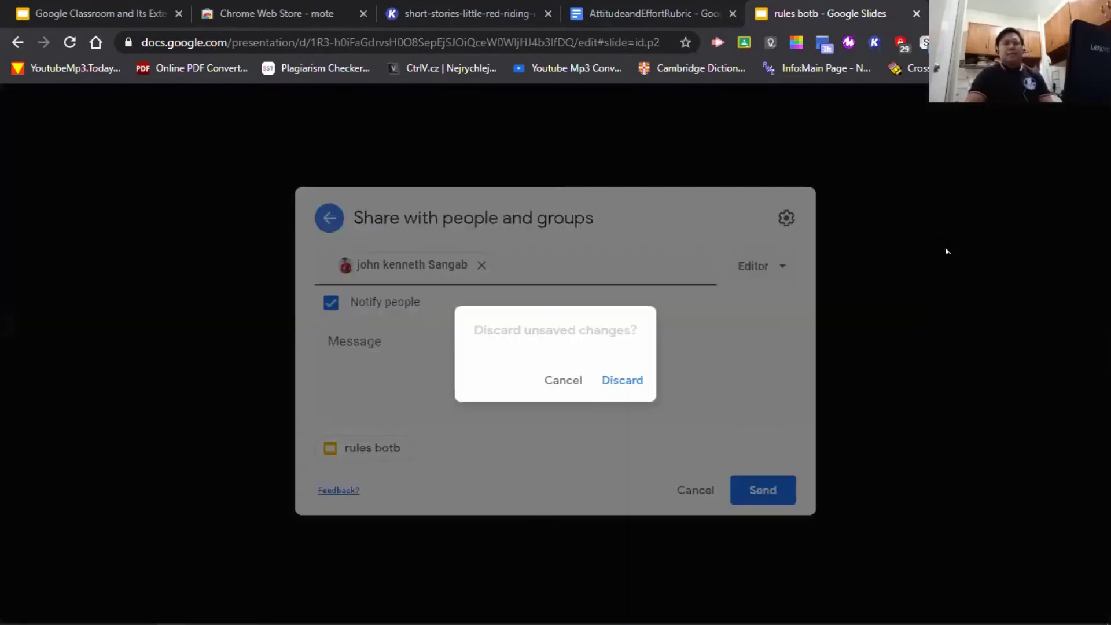
click(565, 381)
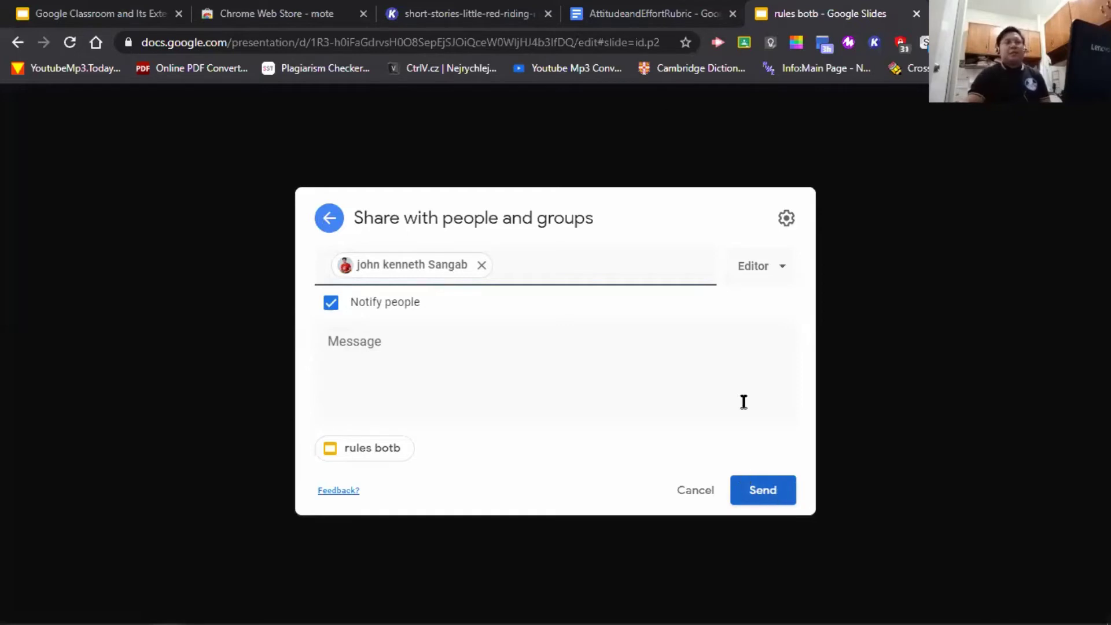
click(688, 493)
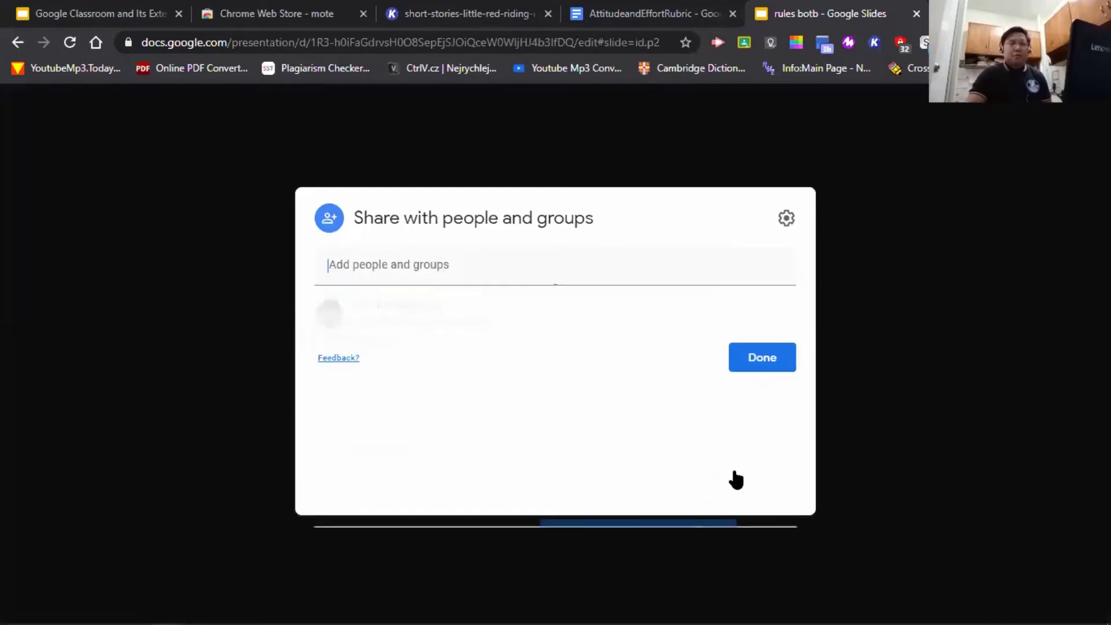
- Close the sharing dialog, then close the AttitudeandEffortRubric and rules botb tabs, leaving the Kami PDF
click(874, 326)
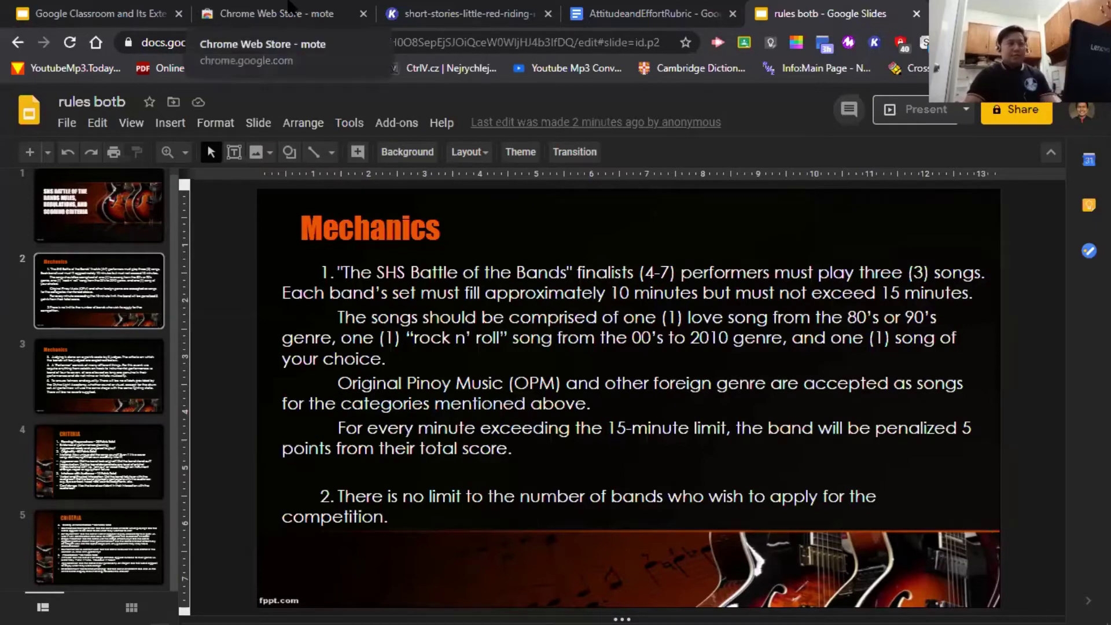
click(289, 10)
click(106, 11)
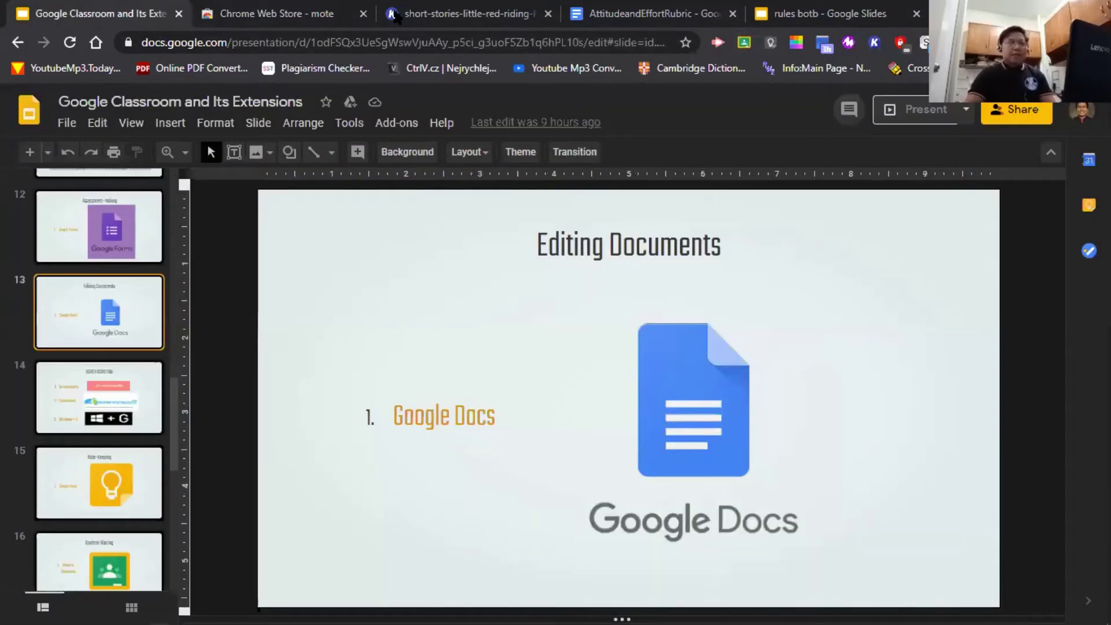
click(340, 16)
click(424, 16)
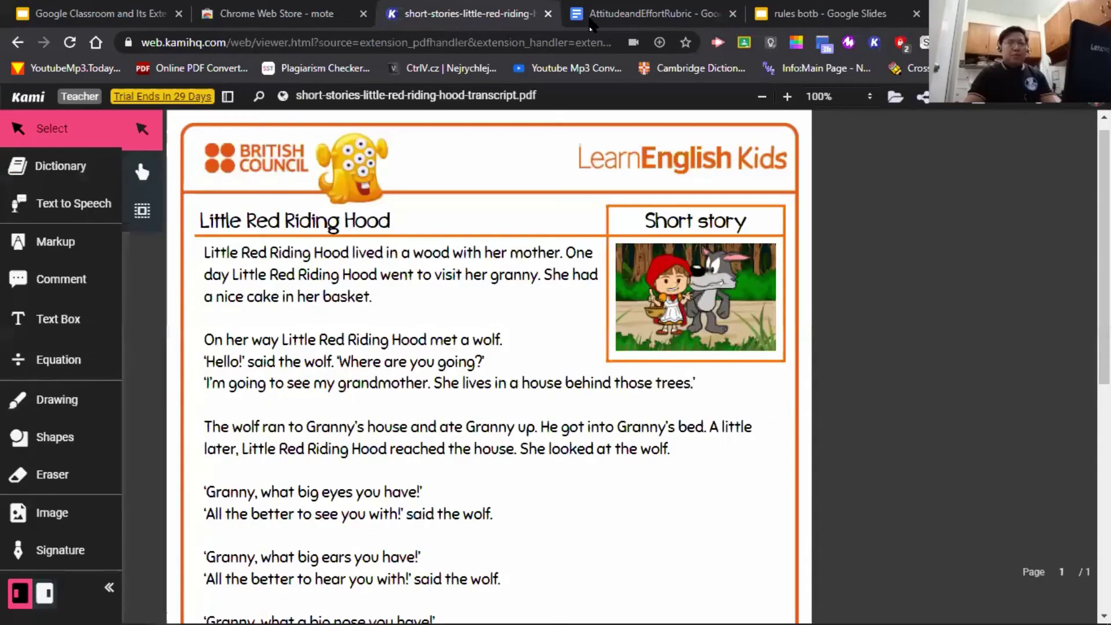
click(592, 16)
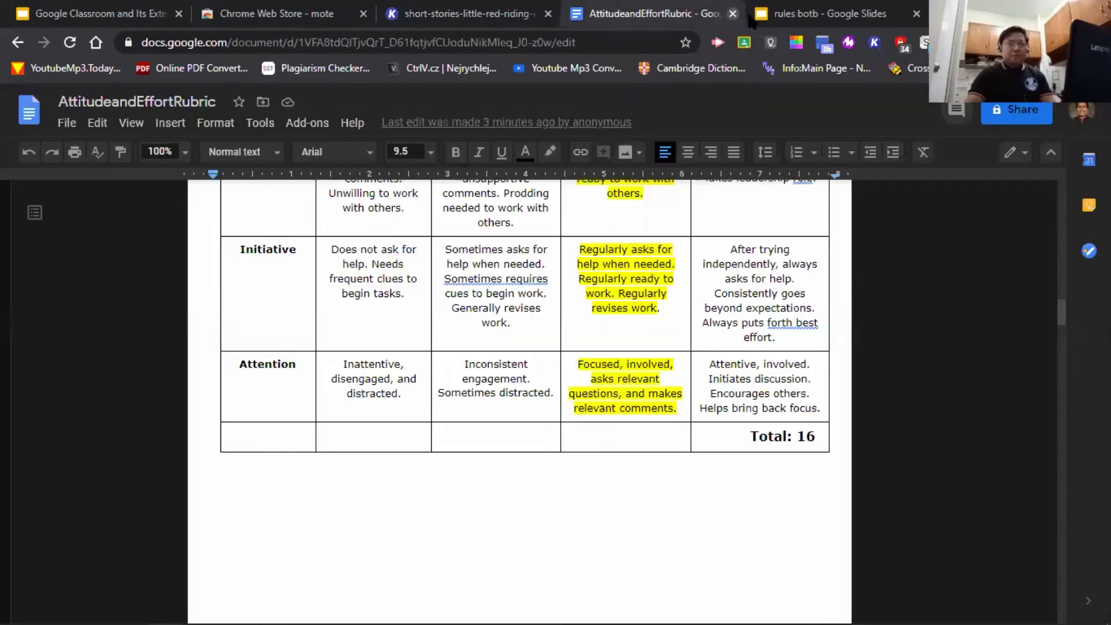
click(733, 15)
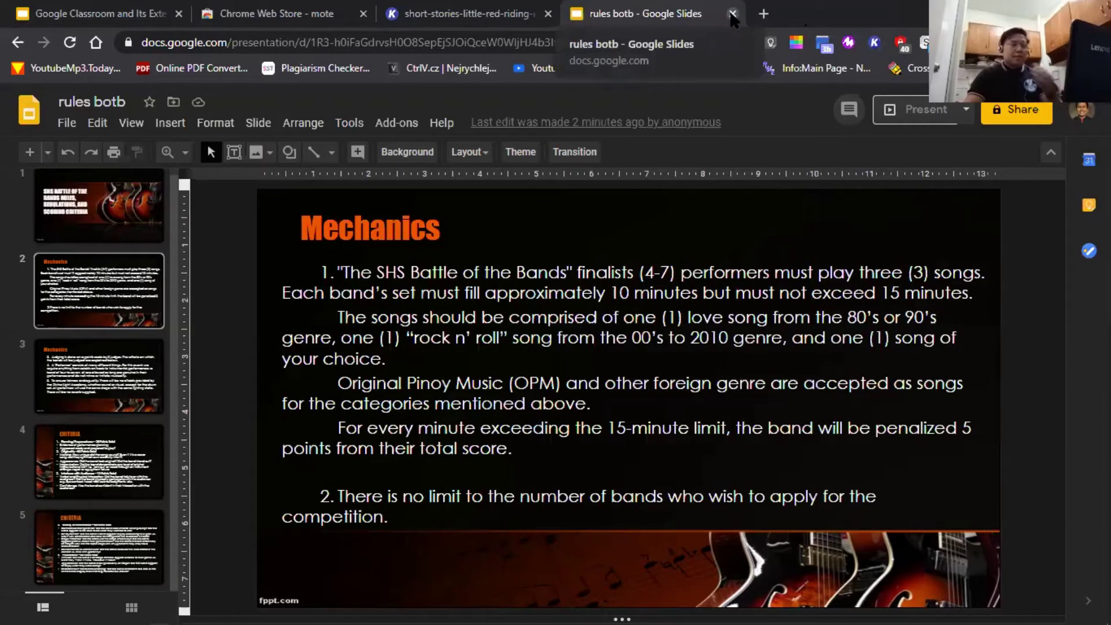
click(733, 14)
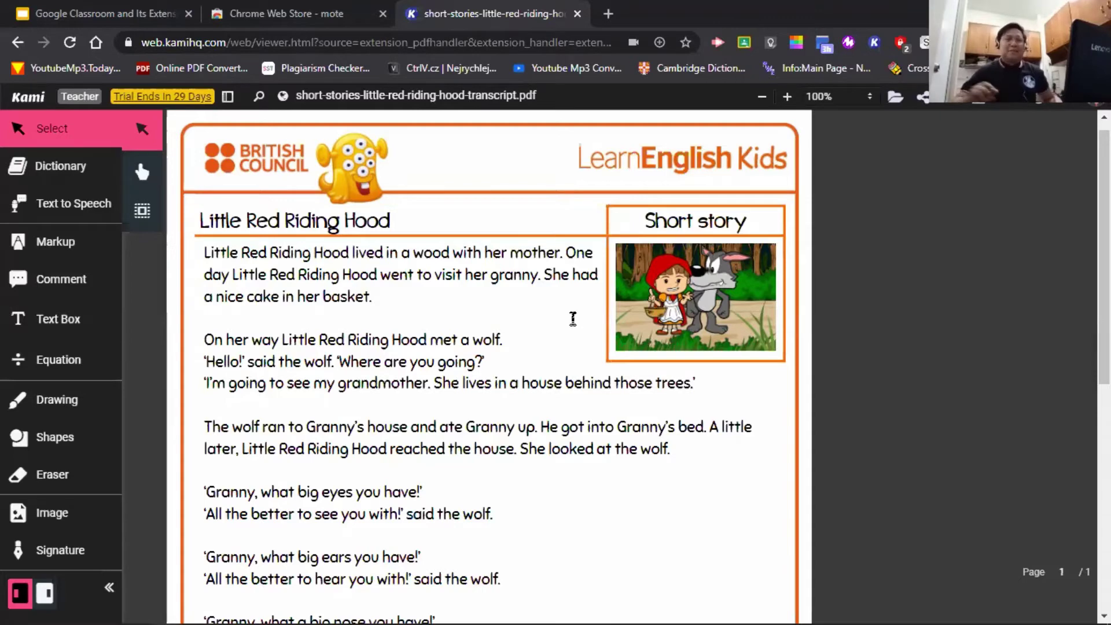
- Show slide 12, Assessment-Making Google Forms, in the class presentation, then return to the Kami PDF
click(50, 8)
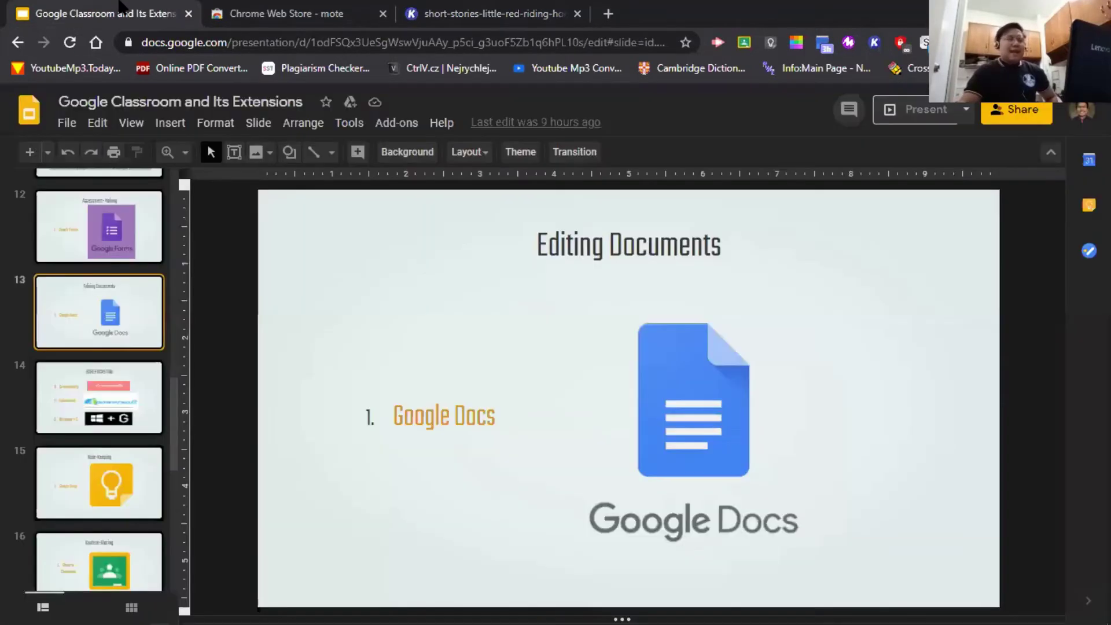
click(89, 237)
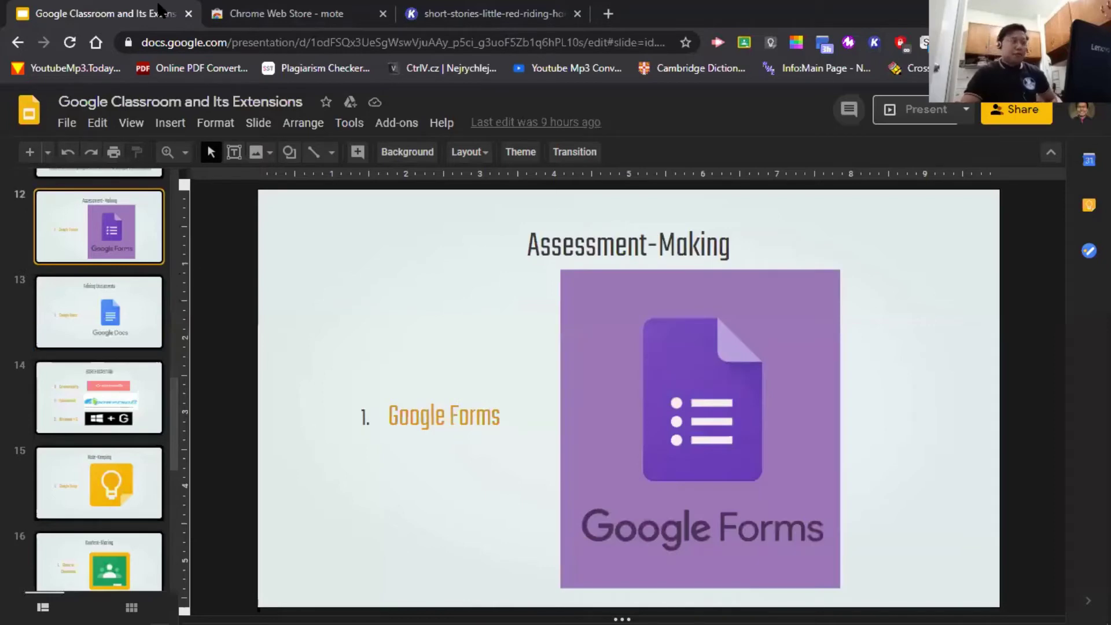
click(311, 17)
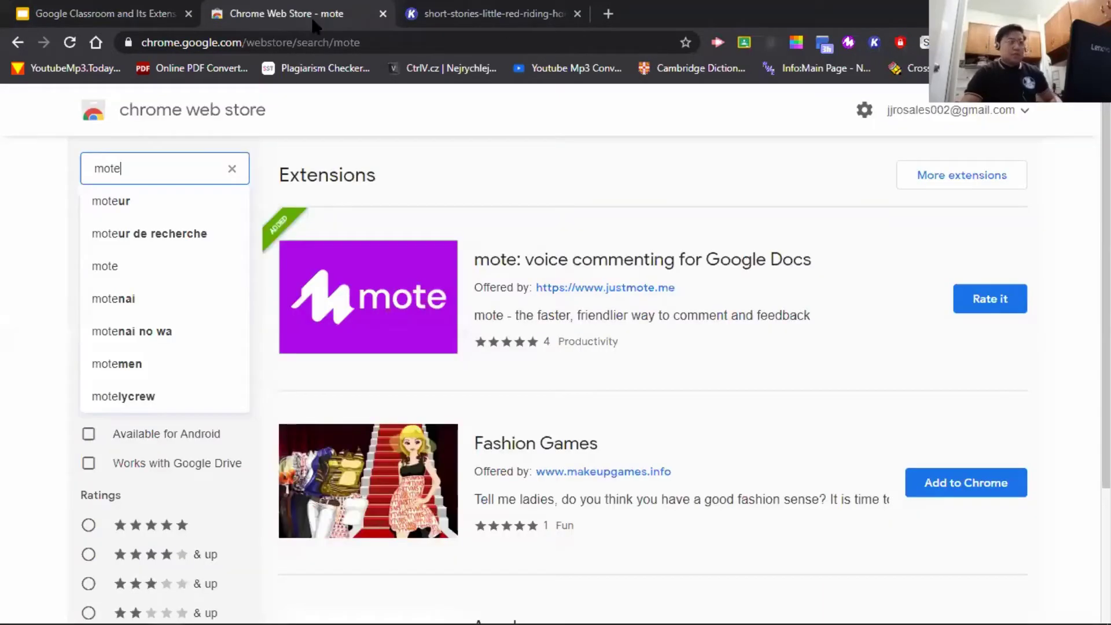
click(484, 14)
- Load forms.google.com in the current tab in place of the Kami PDF
click(529, 44)
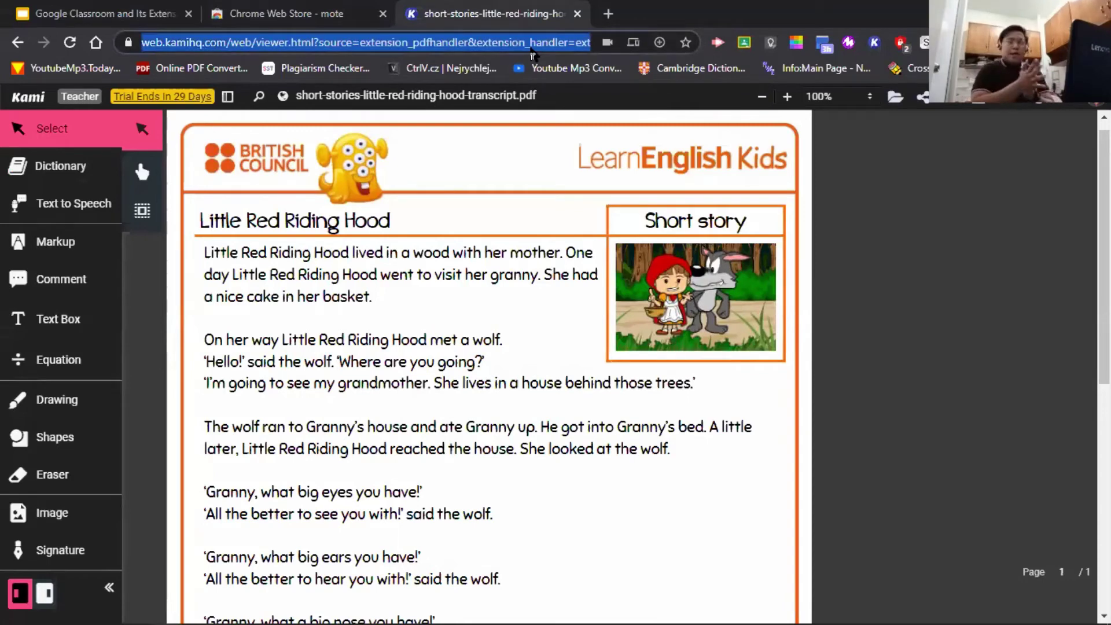
text(forms.)
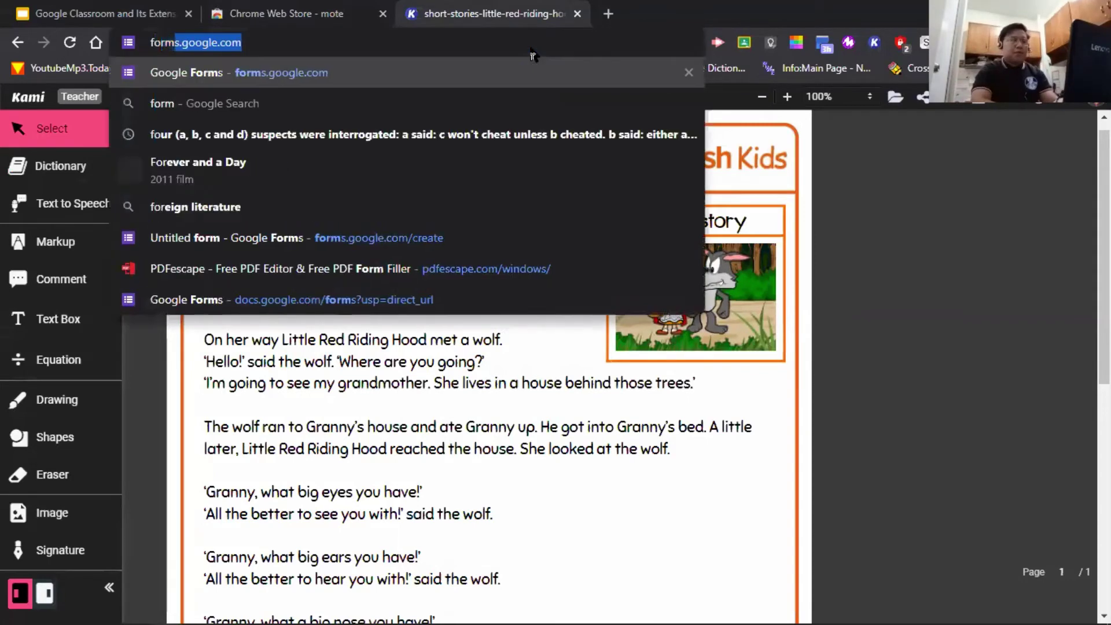
text(google)
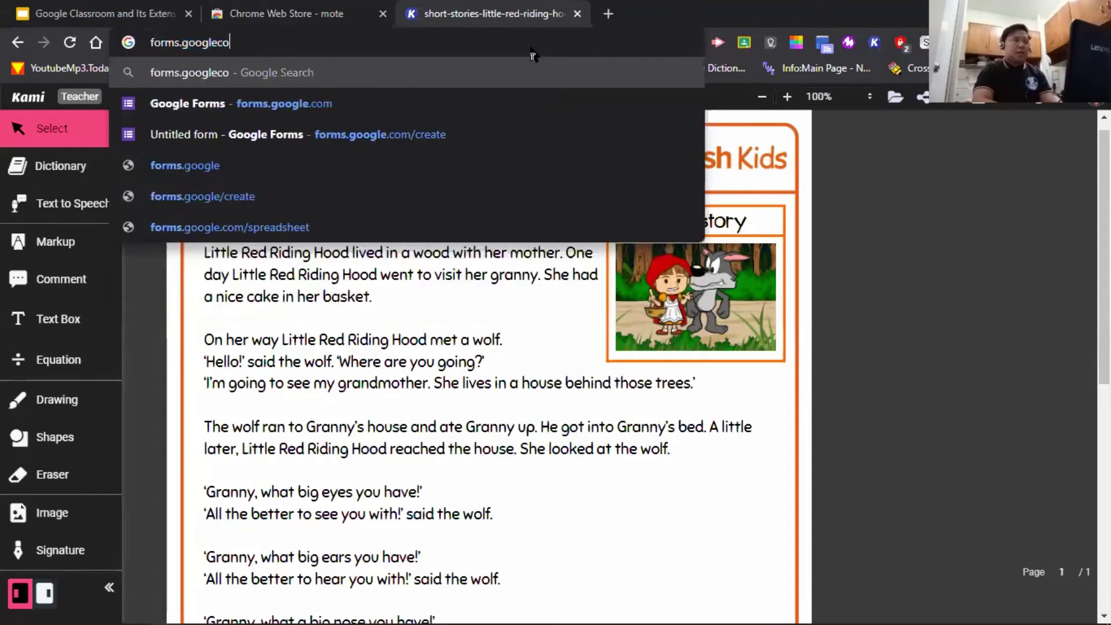
text(.com)
key(Return)
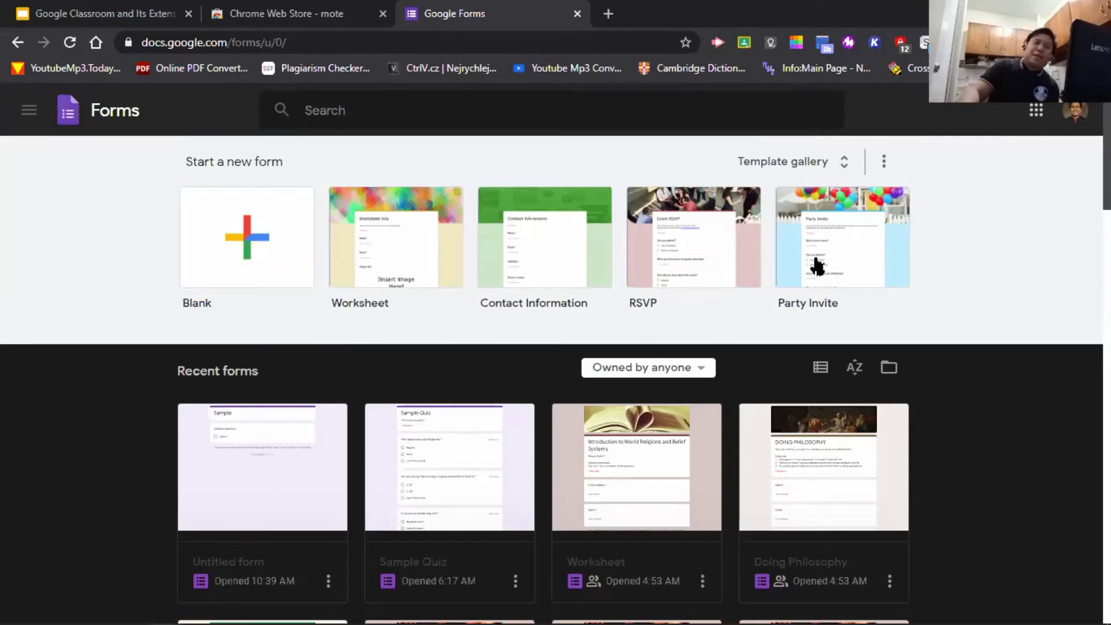
- Create a Blank form from the Google Forms start page
click(278, 258)
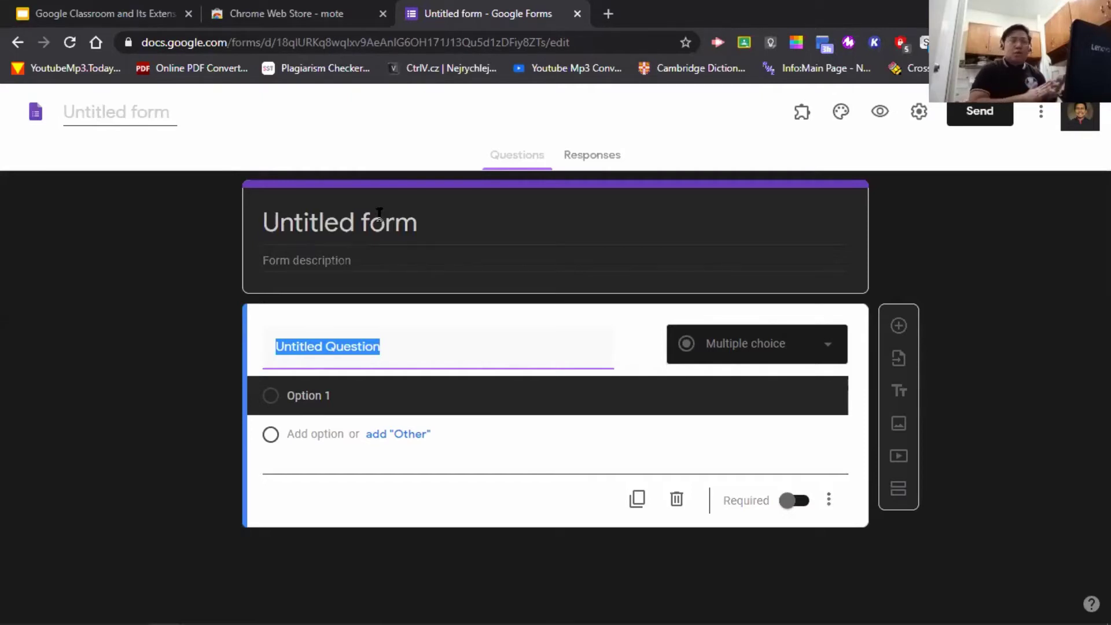
- Rename the untitled form to 'Survey Form'
click(417, 218)
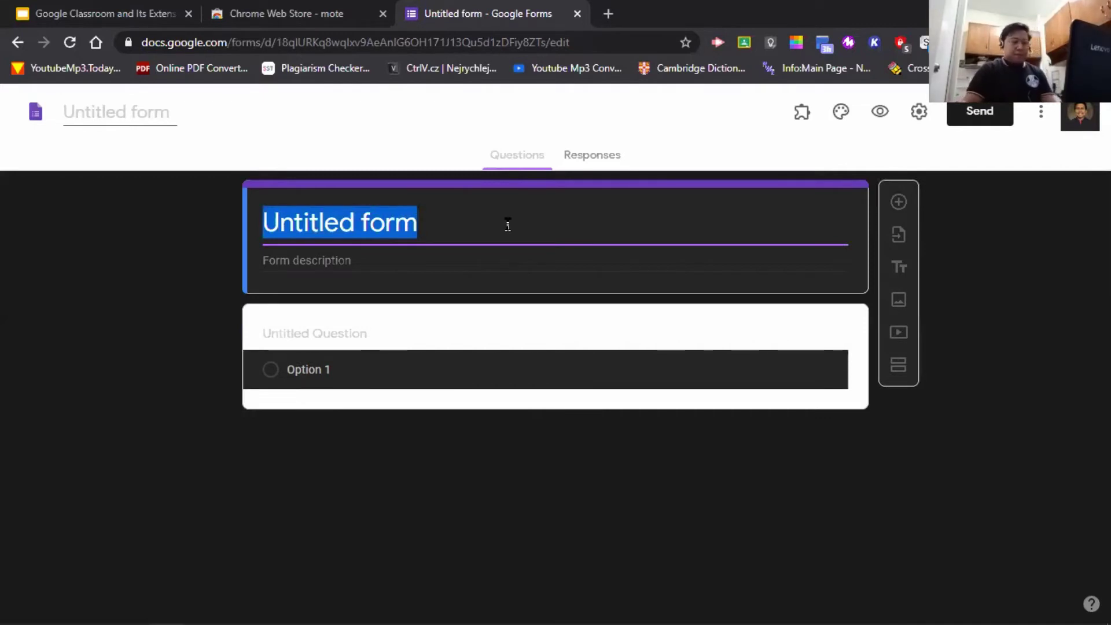
text(Surve)
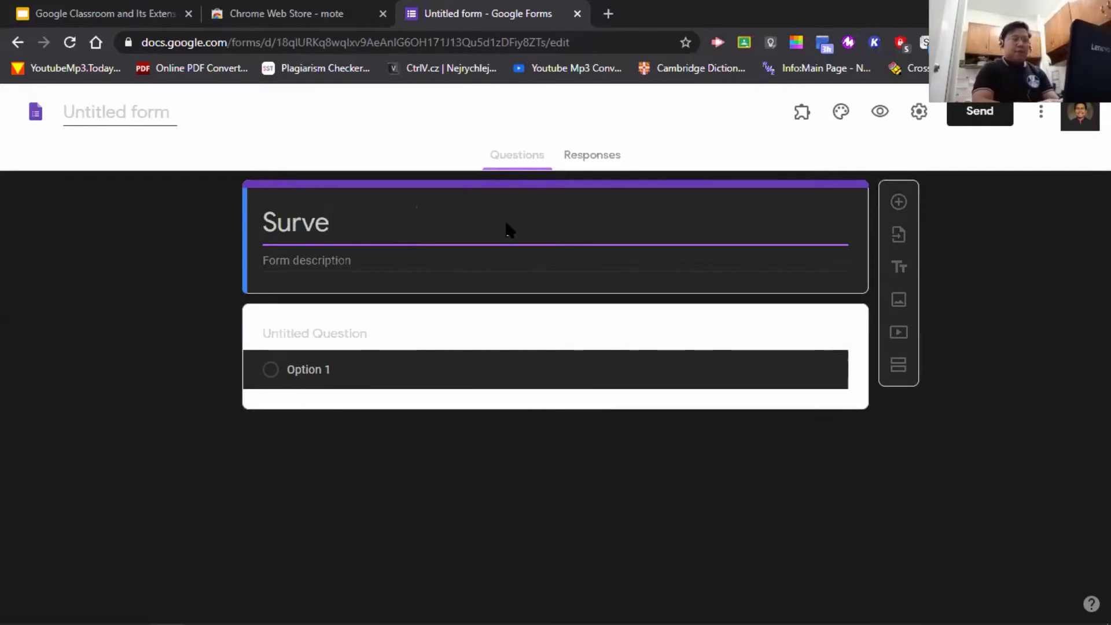
text(y Form)
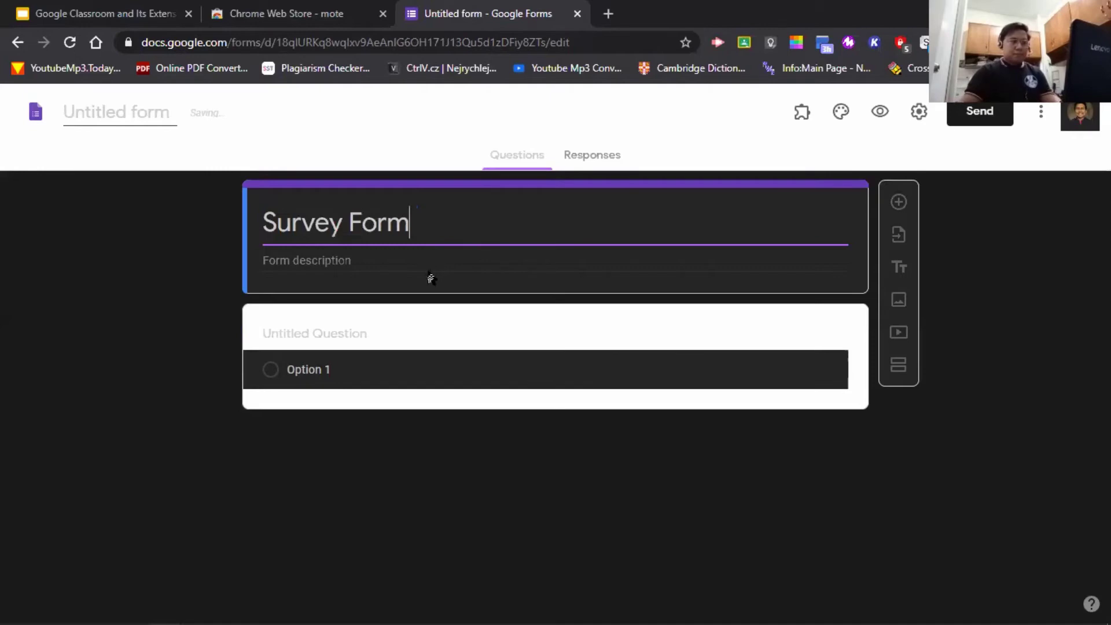
key(Tab)
triple_click(463, 215)
click(463, 215)
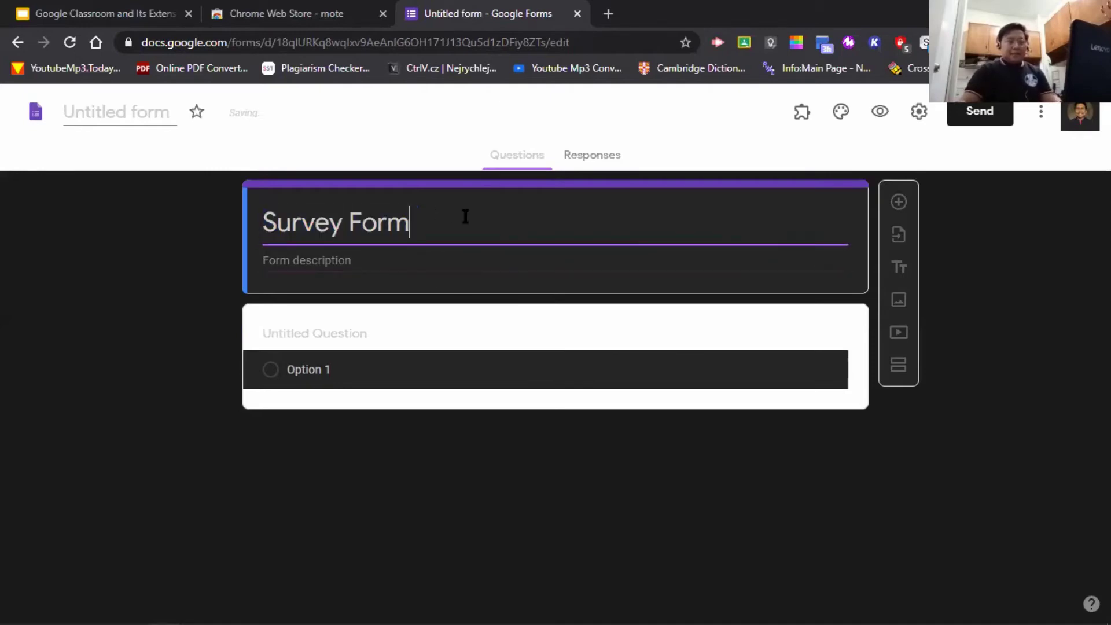
- Add the form description 'This survey form purports to collect the data.'
click(393, 259)
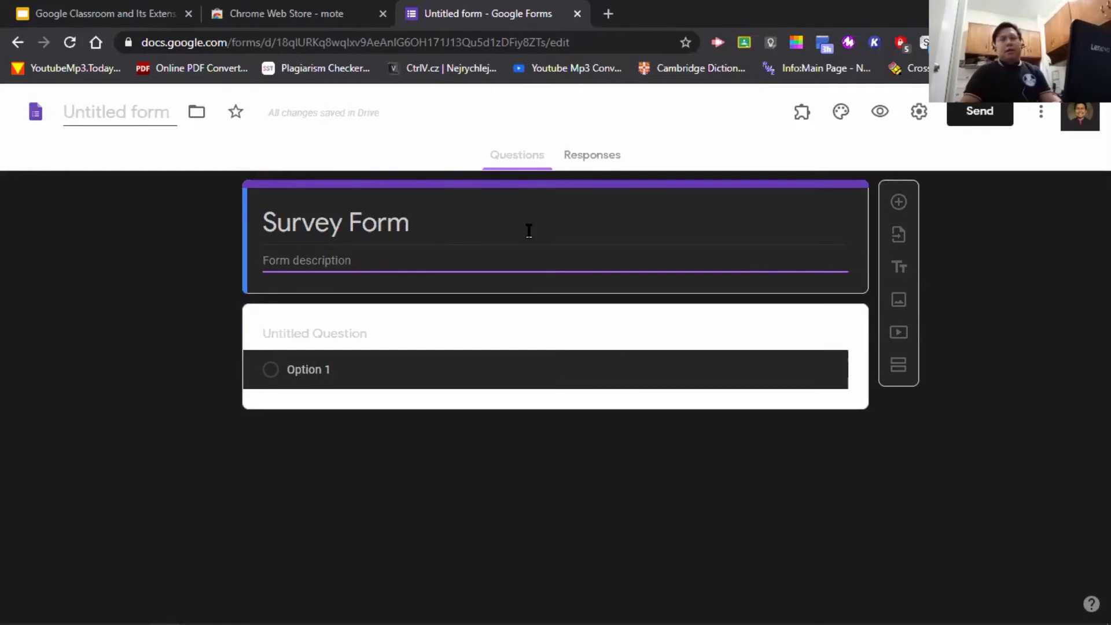
text(This survey)
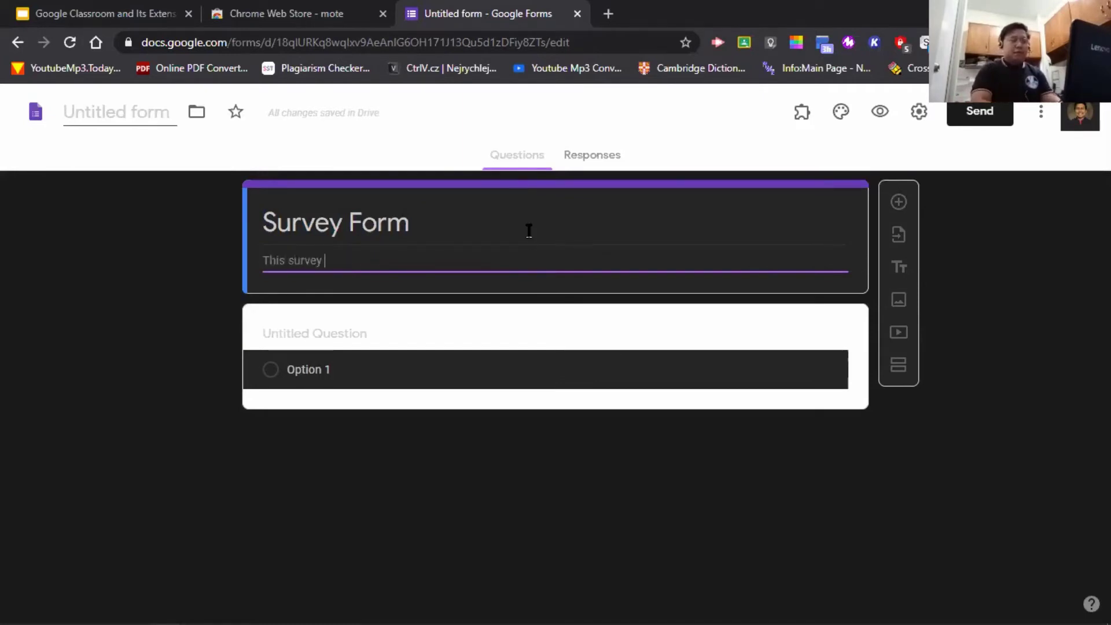
text( form pur[o)
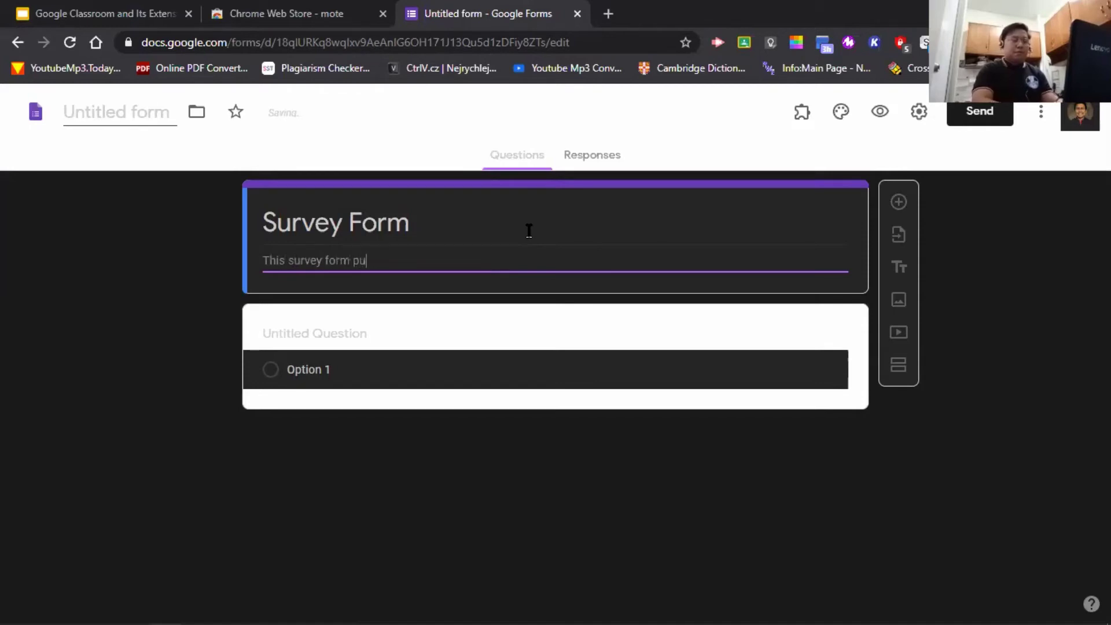
key(BackSpace)
key(BackSpace)
text(ports to co)
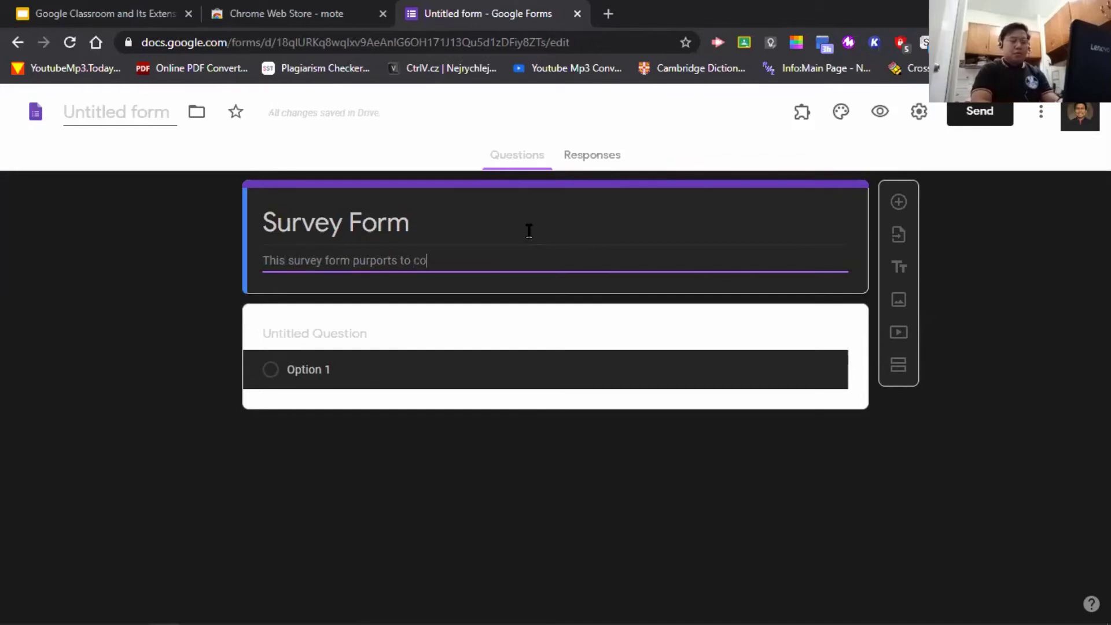
text(llect the data)
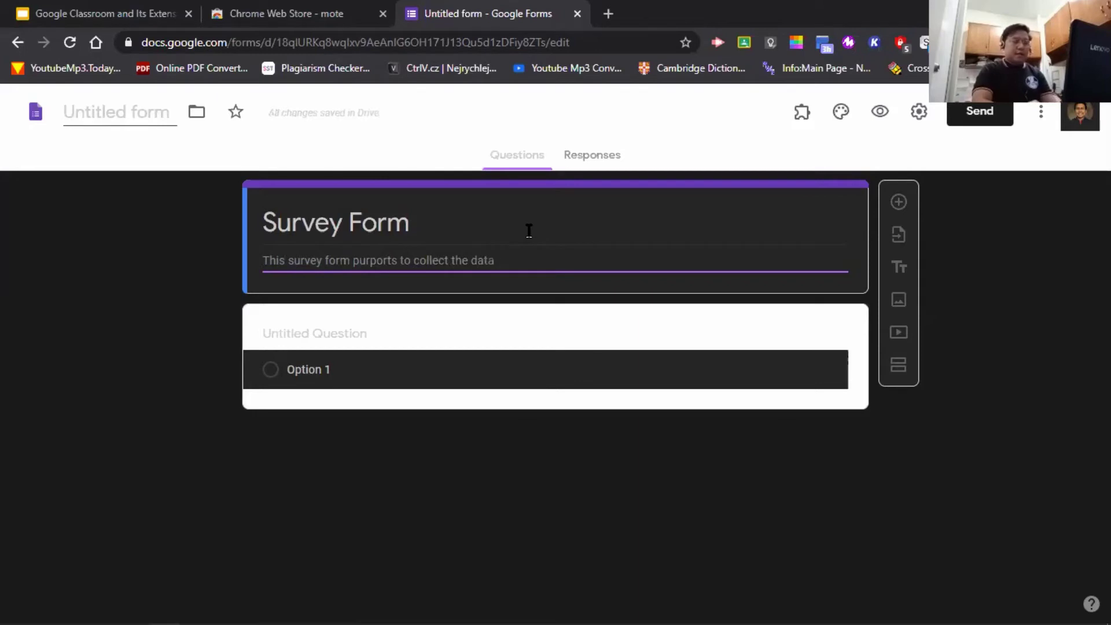
text( .)
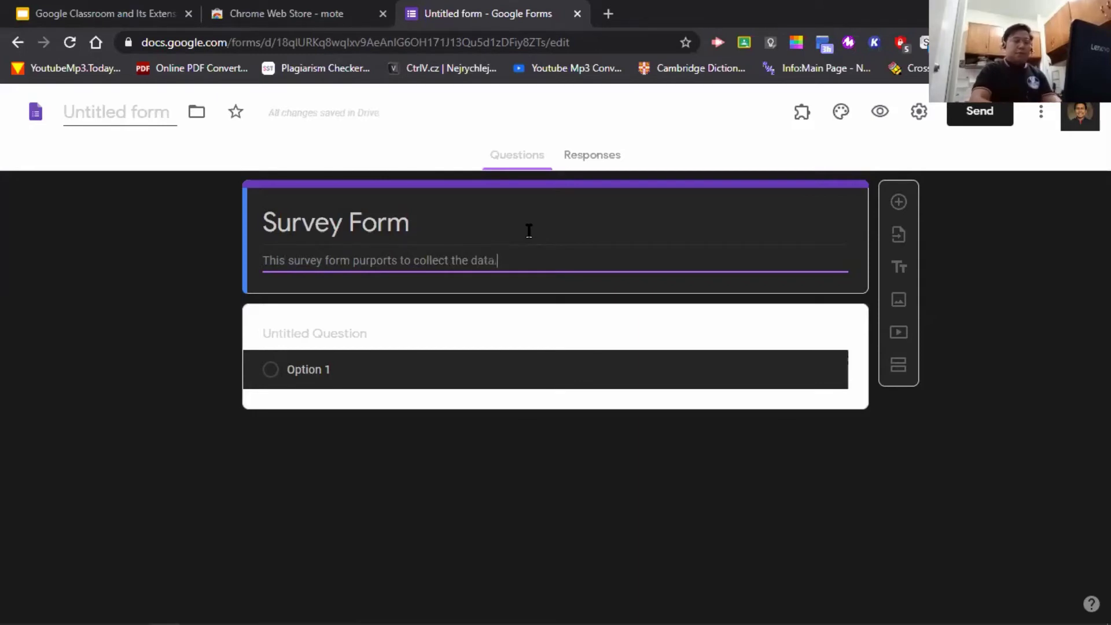
click(475, 468)
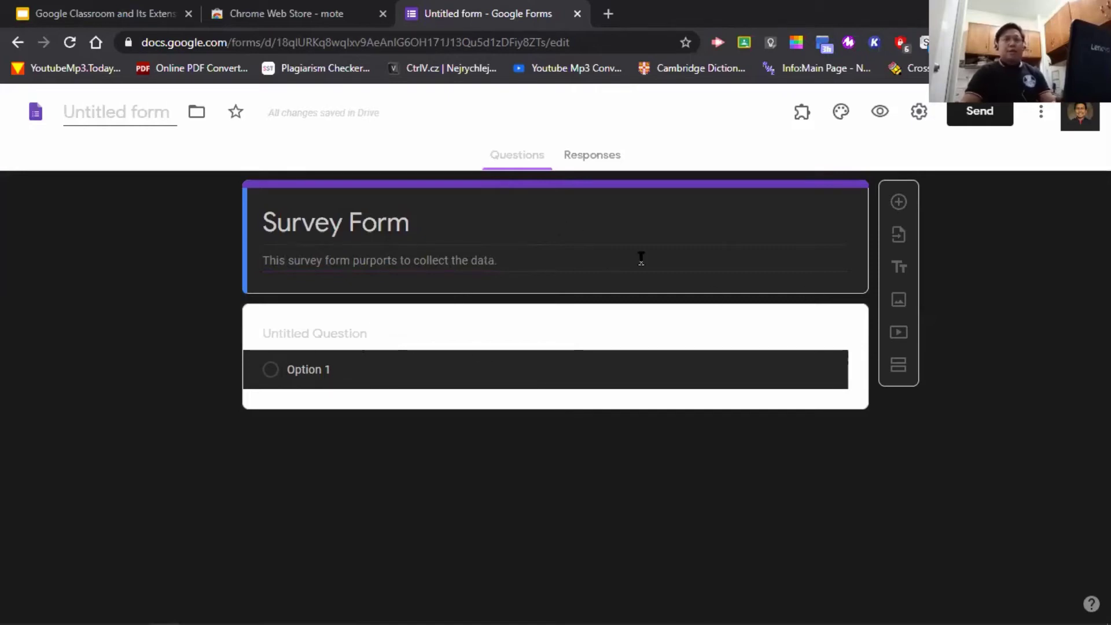
- Turn on email collection, response receipts, edit after submit and summary charts, without a one-response limit
click(919, 119)
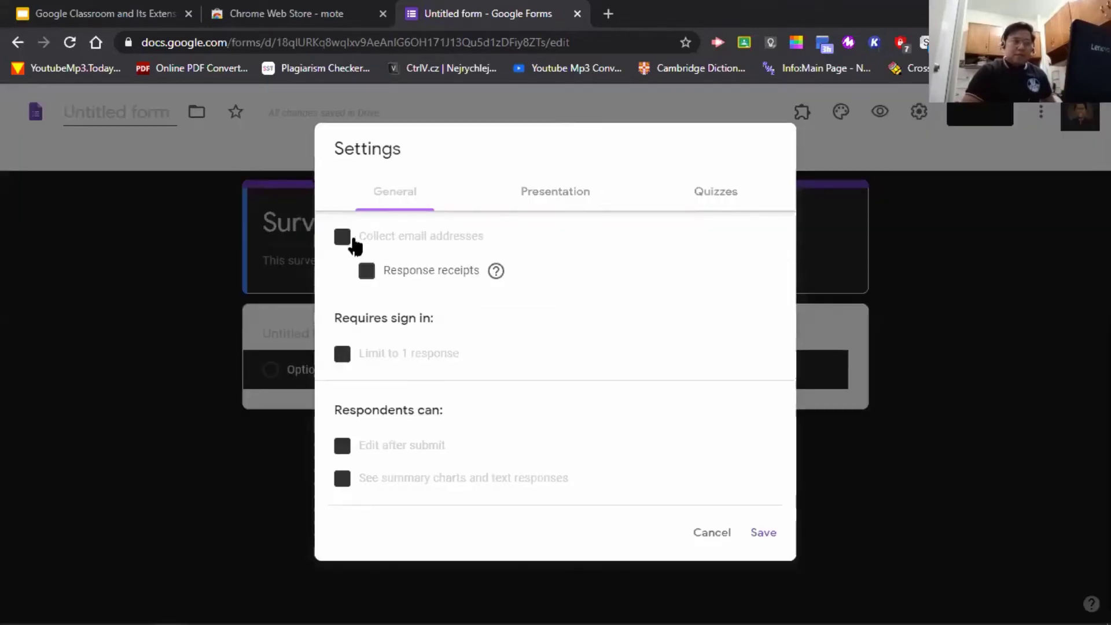
click(346, 238)
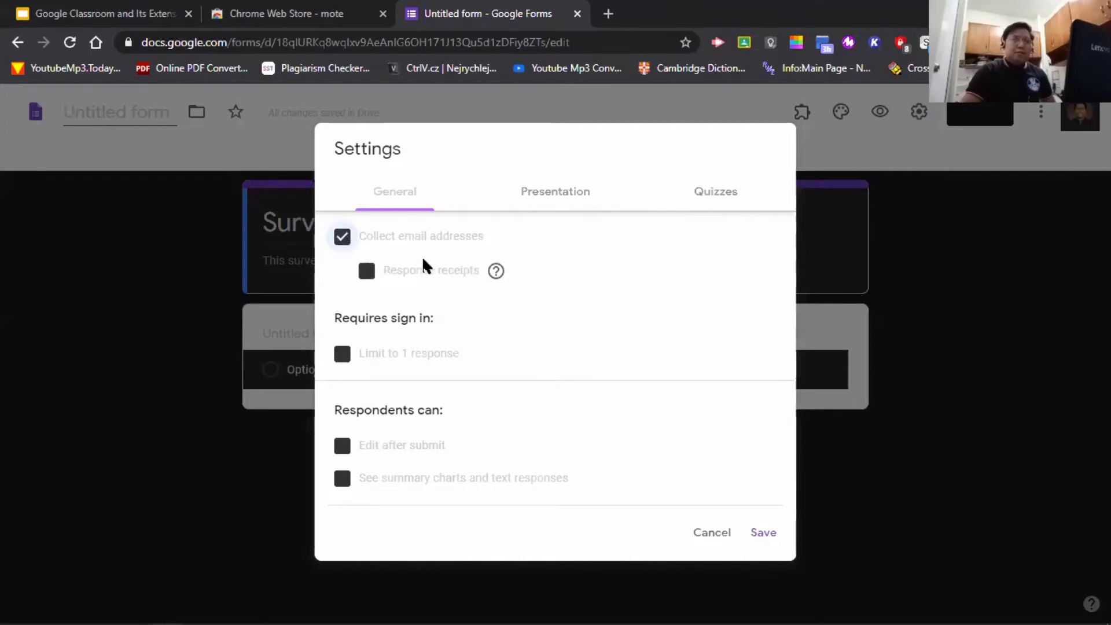
click(370, 276)
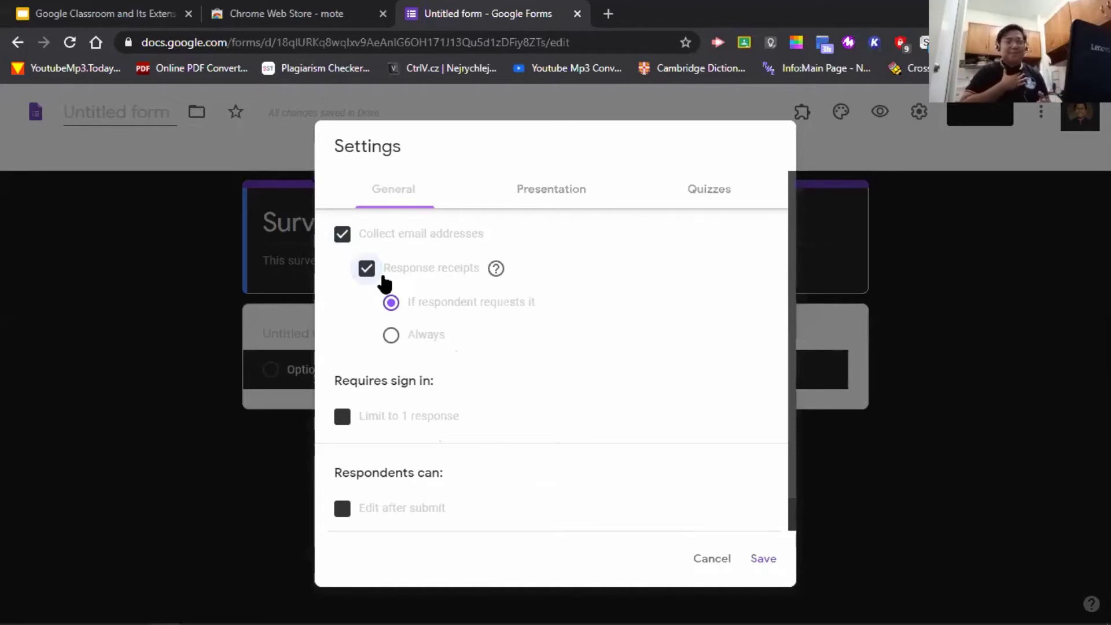
scroll(455, 373, down, 1)
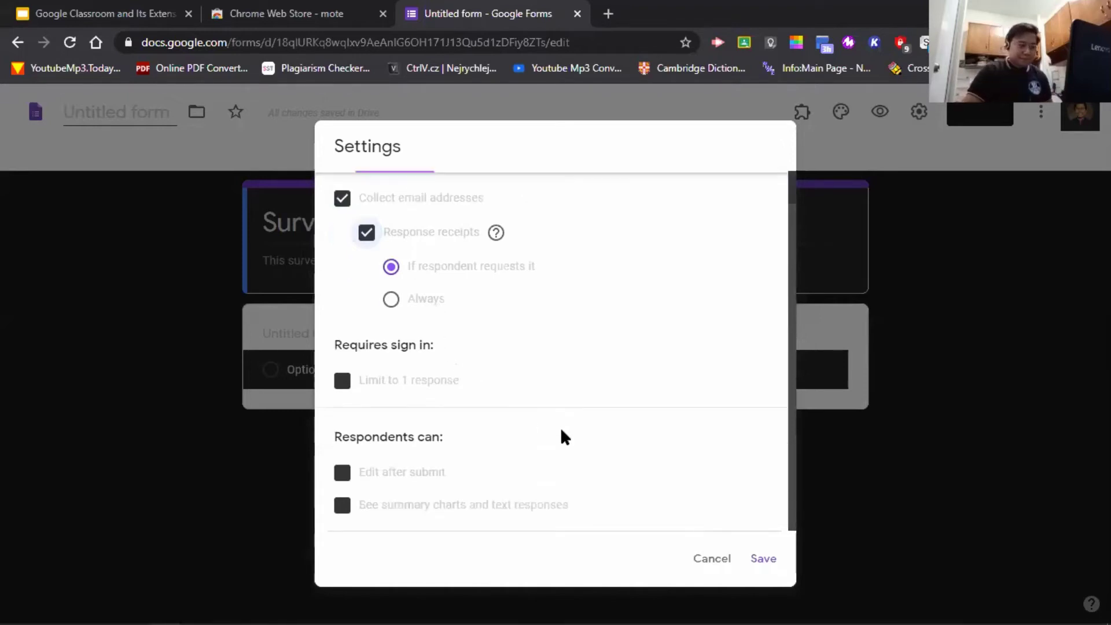
click(350, 386)
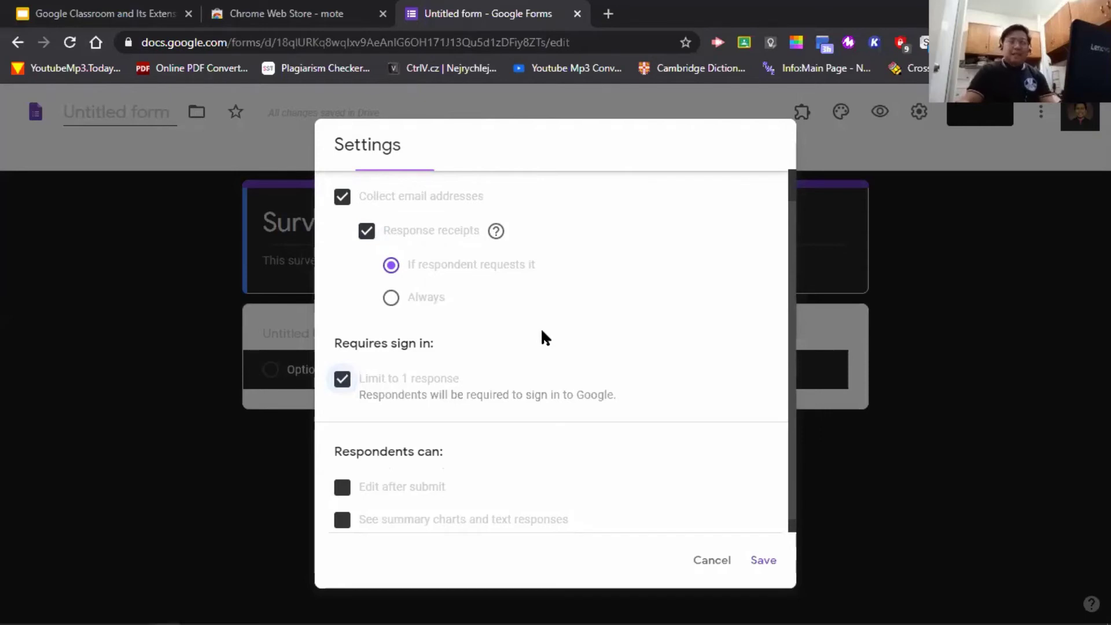
click(342, 379)
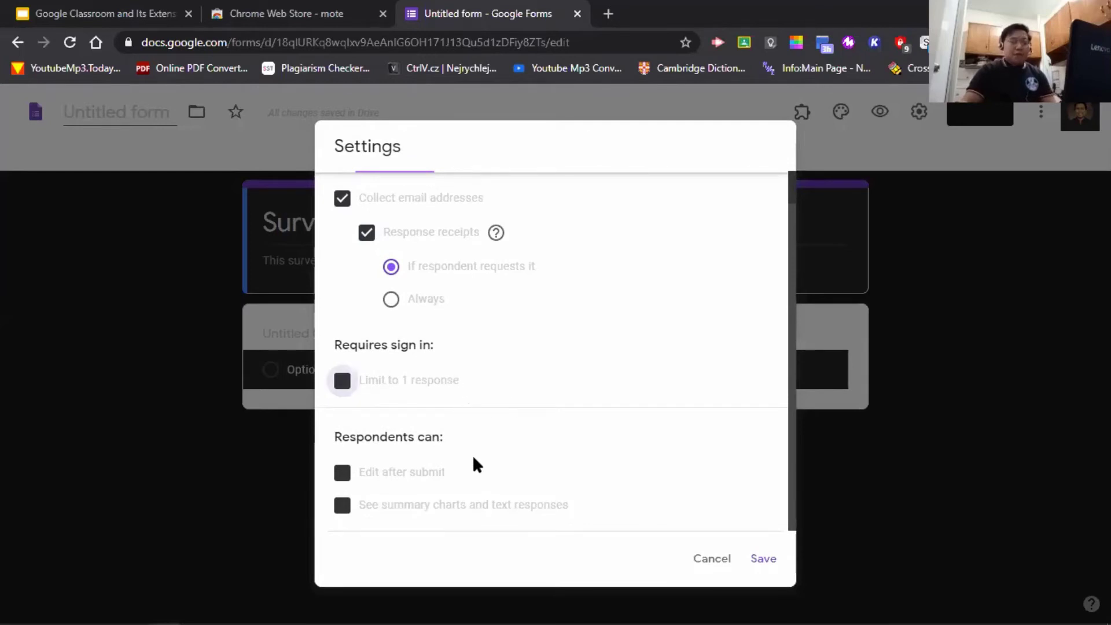
click(342, 473)
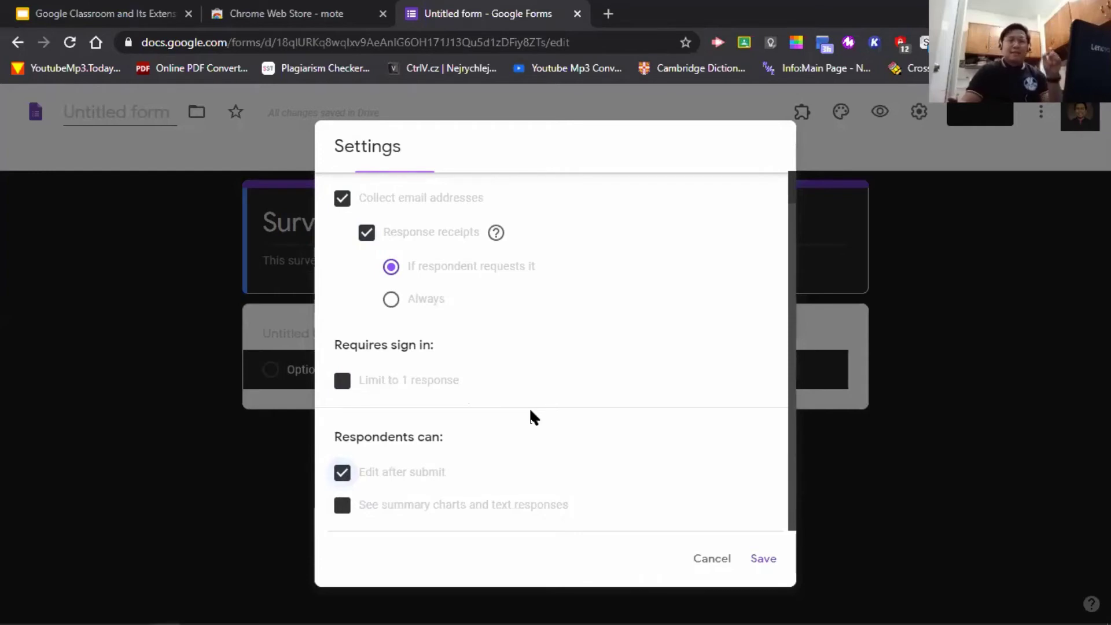
click(341, 505)
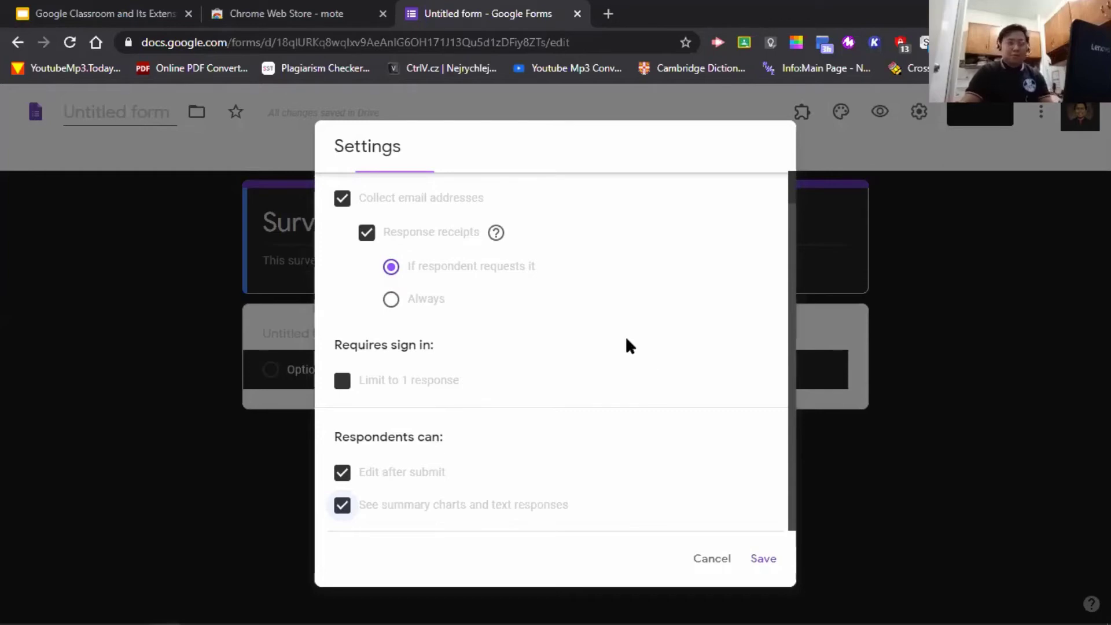
scroll(646, 453, up, 1)
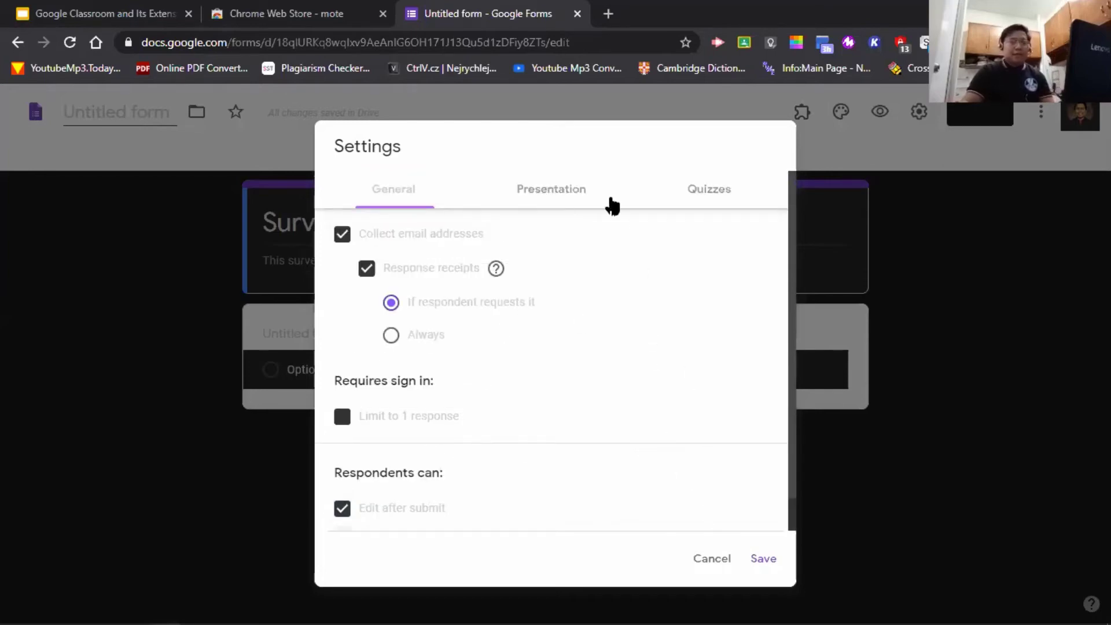
- Turn on the progress bar and set the confirmation message to 'Thank you very much for answering!'
click(584, 190)
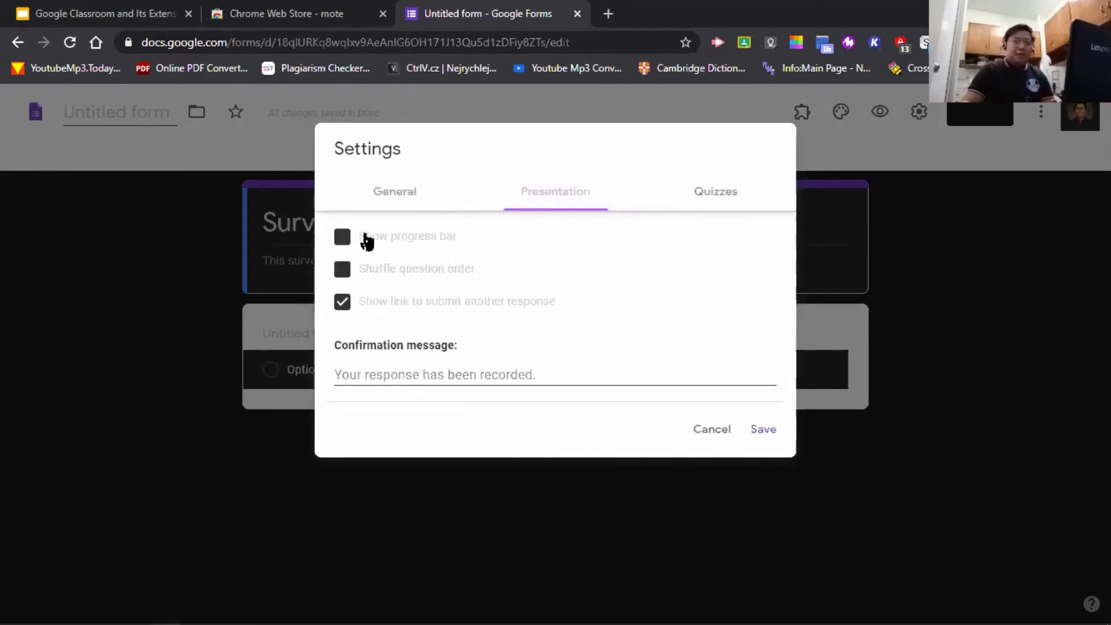
click(347, 239)
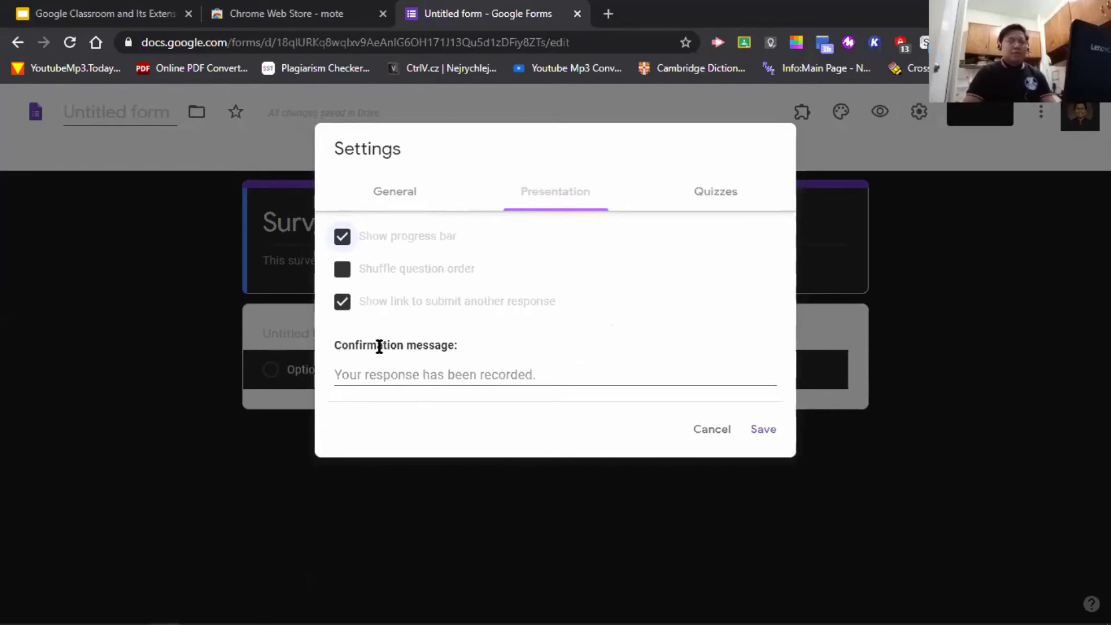
click(553, 376)
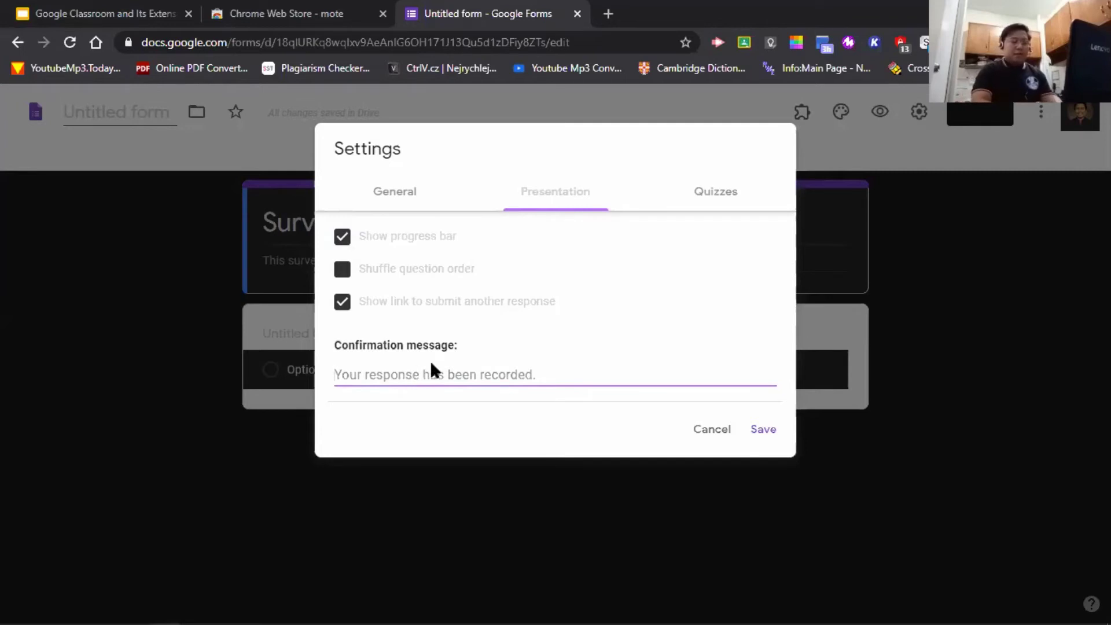
text(Thank you)
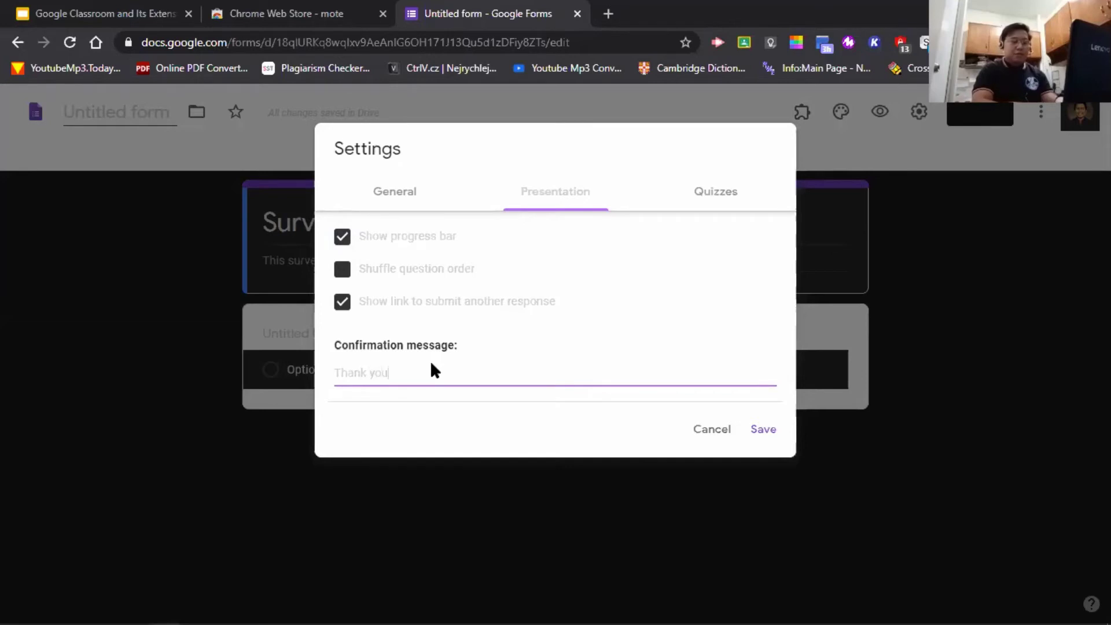
text( very much for answering!)
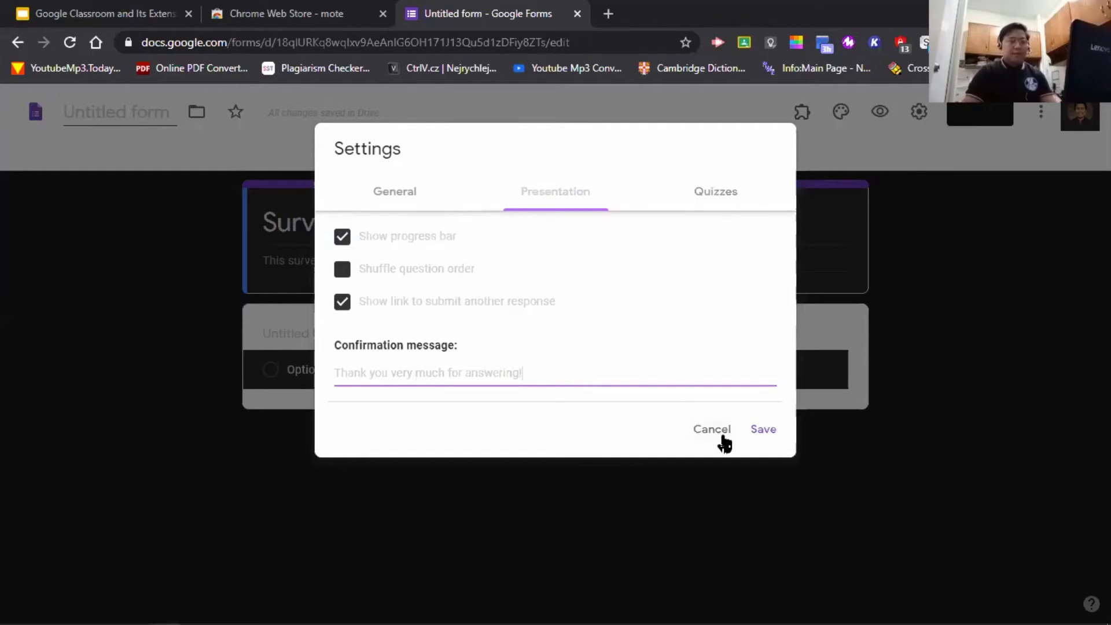
- Save the settings and title the first question 'What particular learning approach do you prefer?'
click(763, 430)
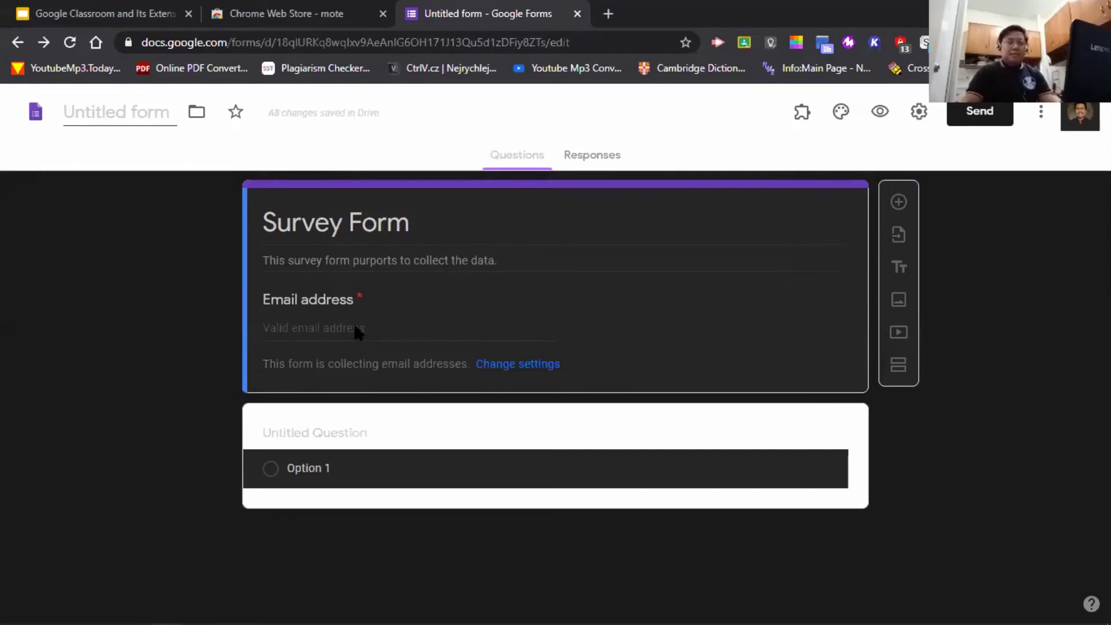
click(349, 436)
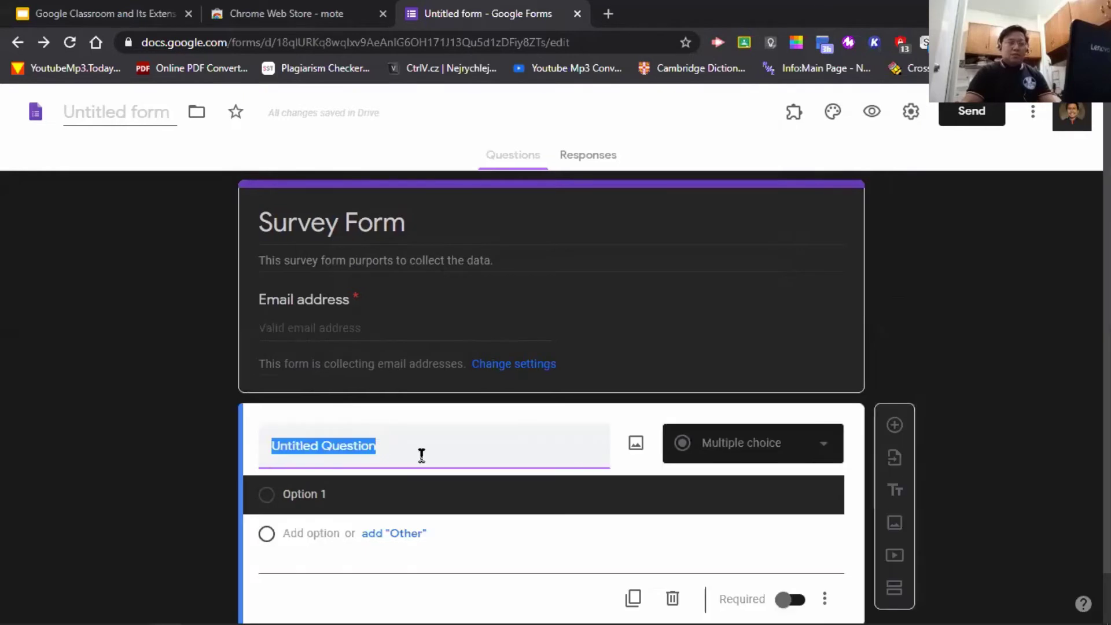
text(What )
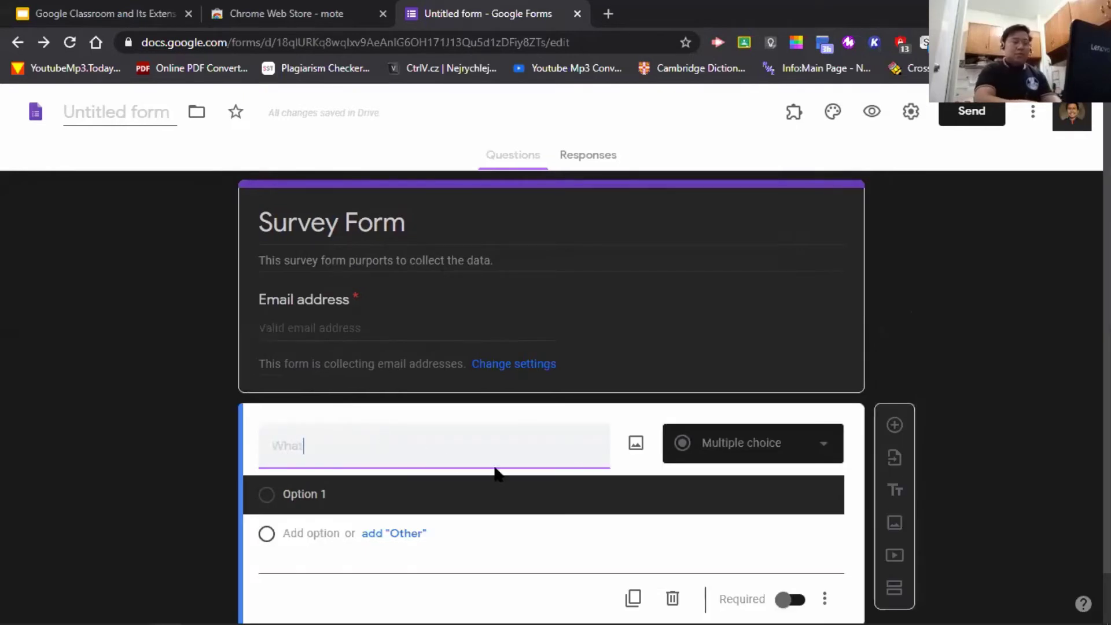
text(pa)
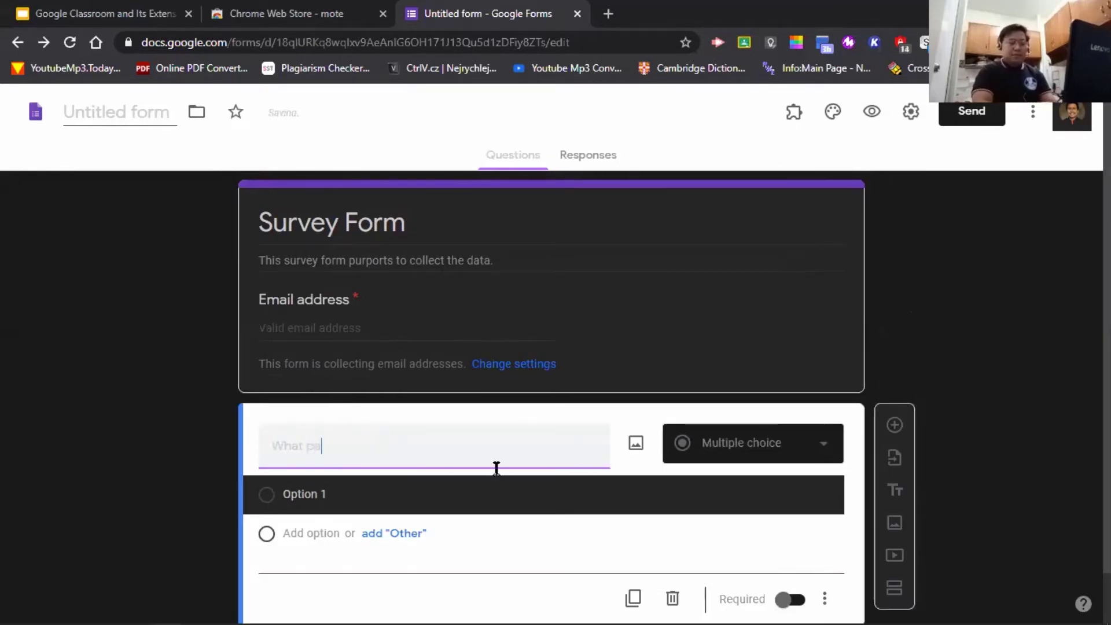
text(rticluar a)
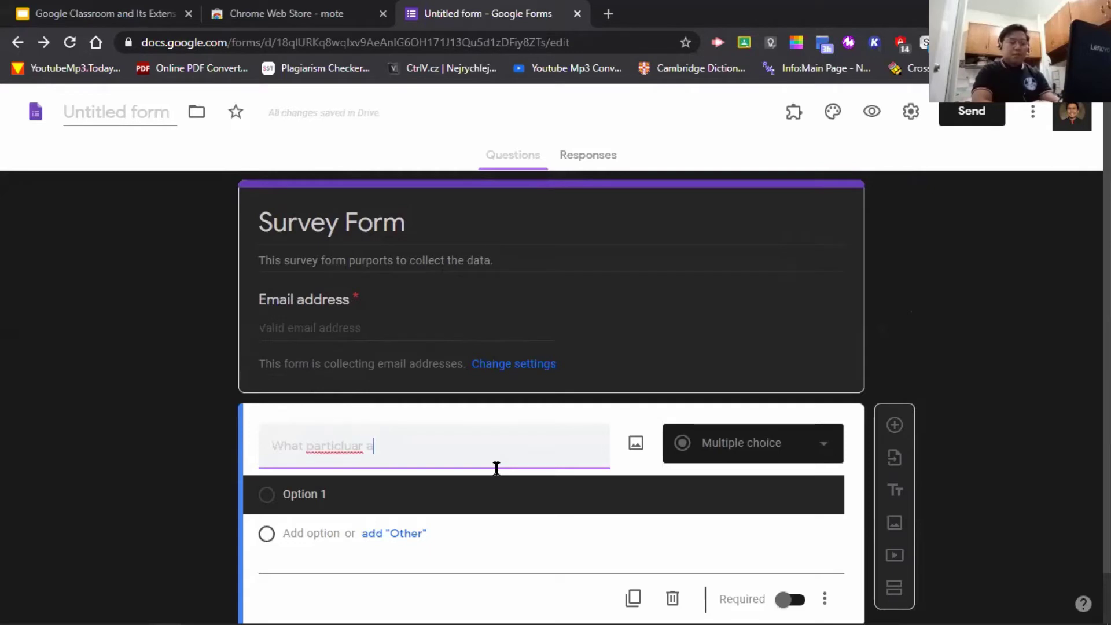
text(pproach of learn)
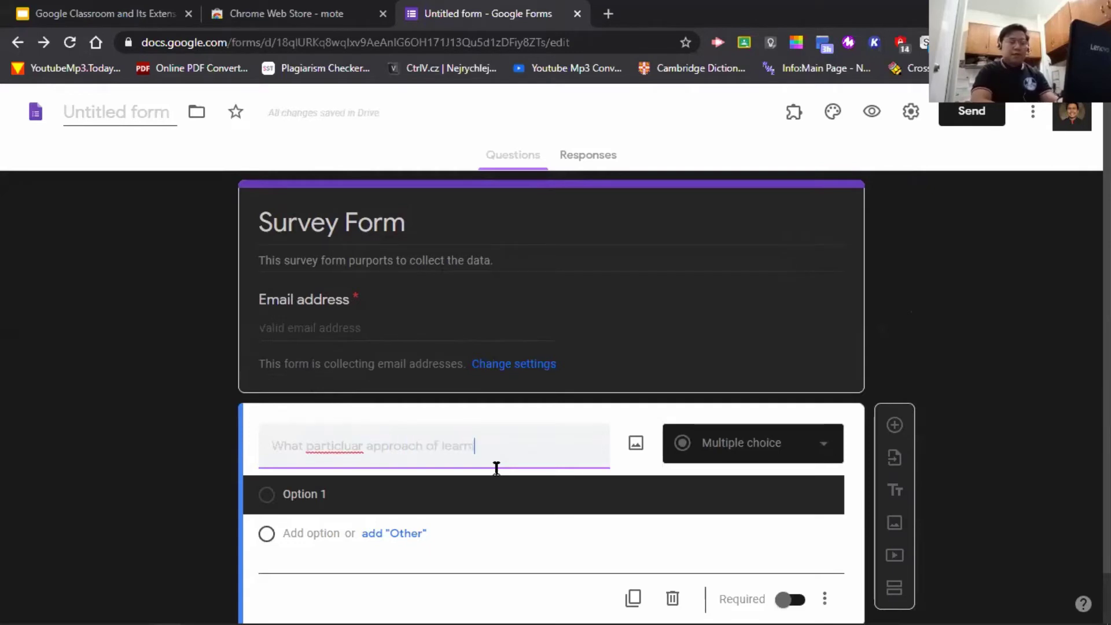
key(BackSpace)
key(BackSpace)
key(BackSpace)
key(BackSpace)
key(BackSpace)
key(BackSpace)
key(BackSpace)
key(BackSpace)
key(BackSpace)
key(BackSpace)
key(BackSpace)
key(BackSpace)
key(BackSpace)
key(BackSpace)
key(BackSpace)
key(BackSpace)
key(BackSpace)
key(BackSpace)
key(BackSpace)
key(BackSpace)
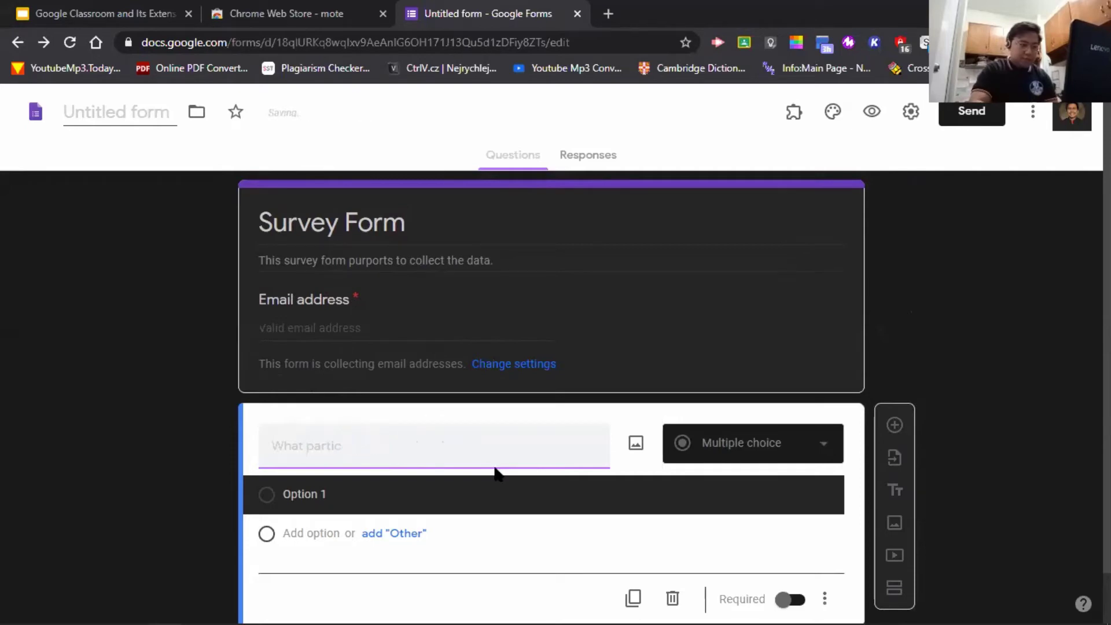
text(ular)
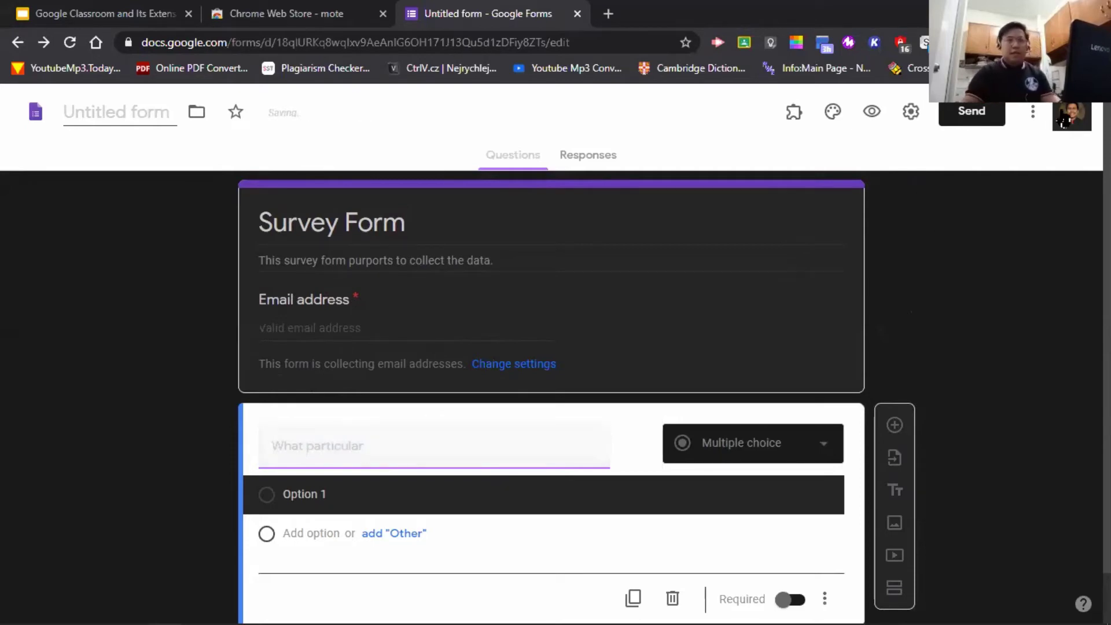
click(1098, 42)
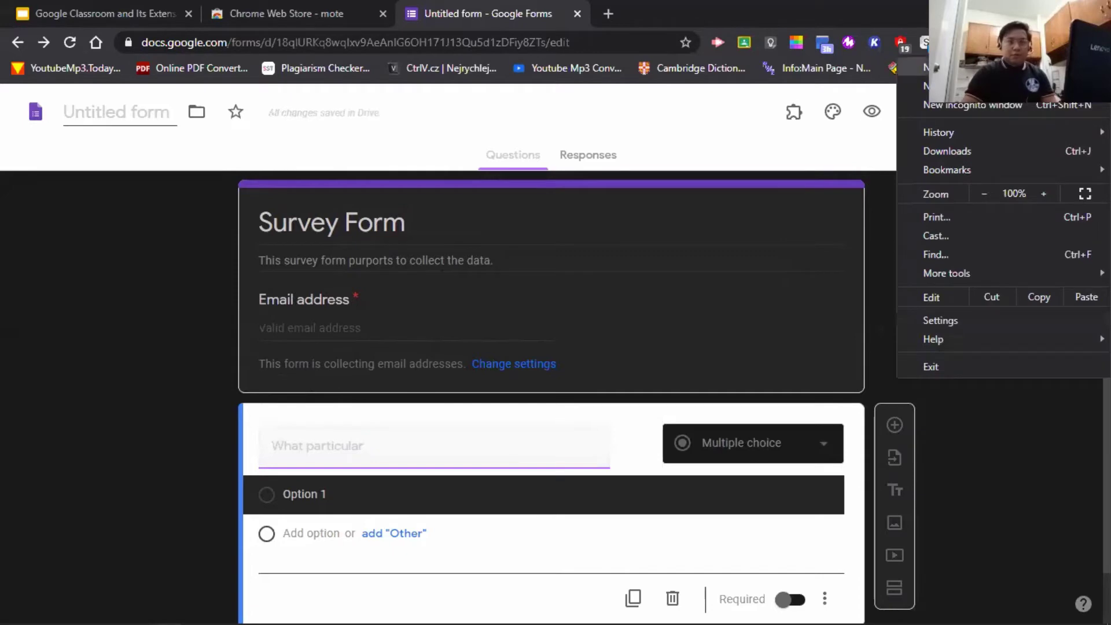
click(785, 6)
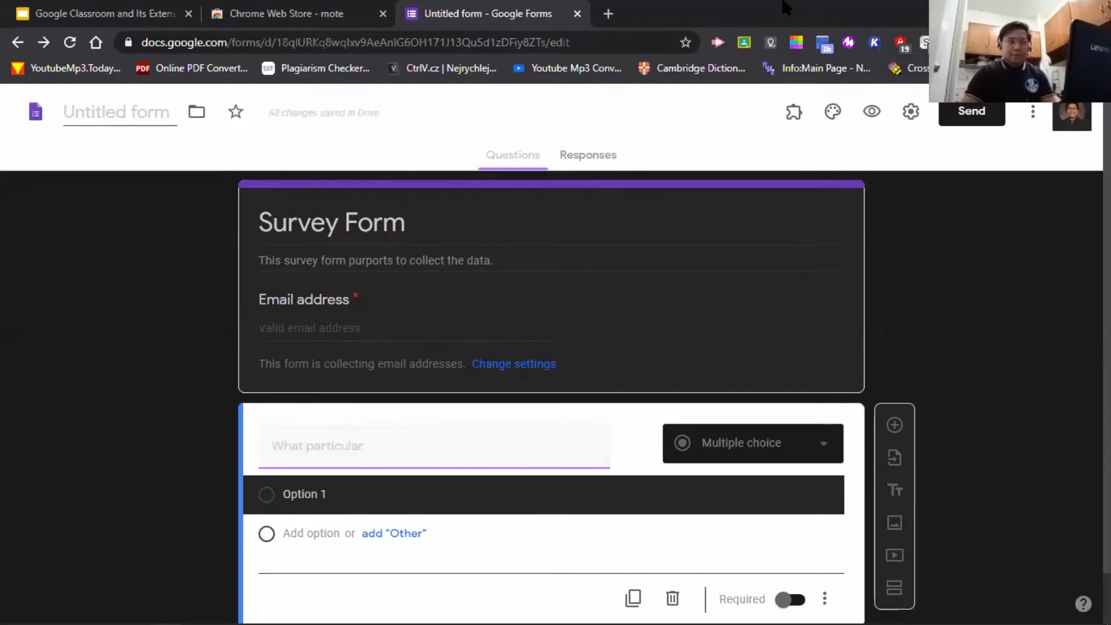
right_click(785, 4)
key(Escape)
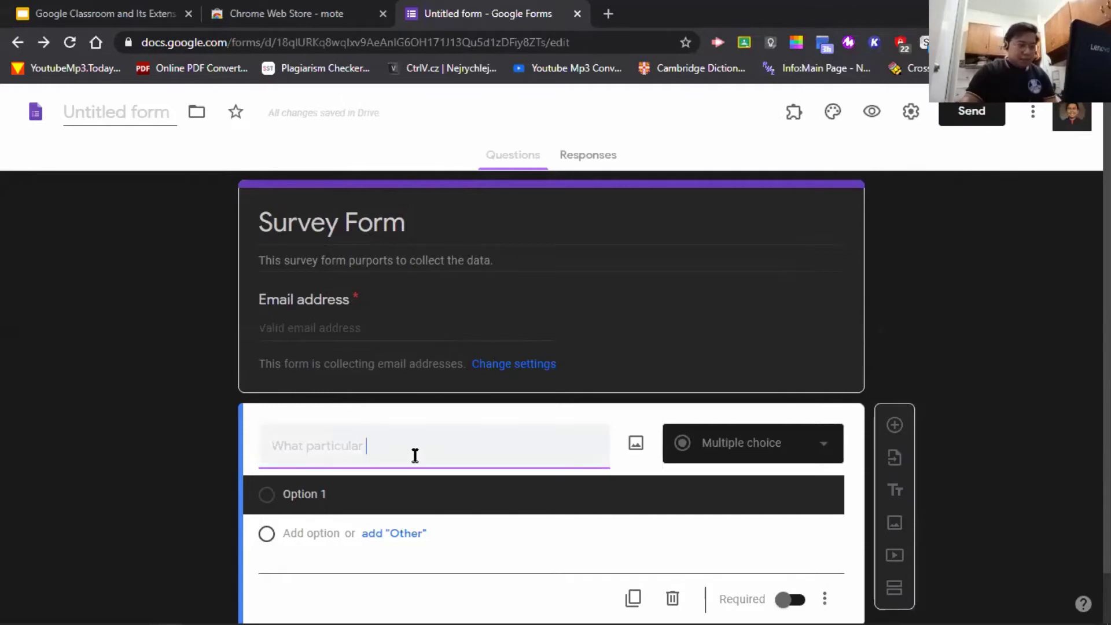
text(learning approach)
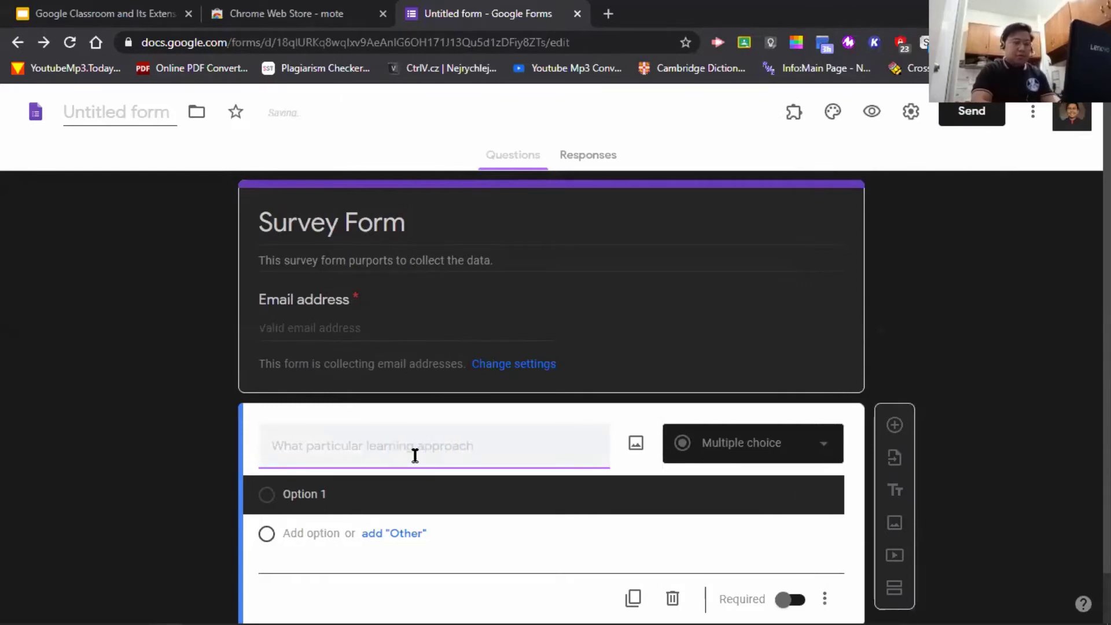
text( do you pr)
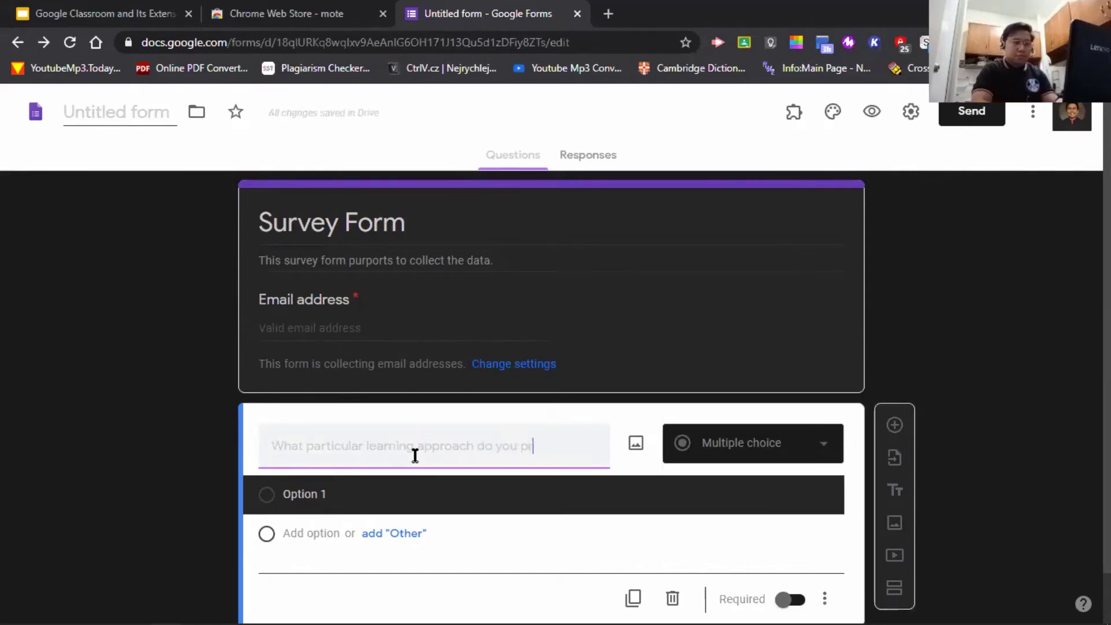
text(efer ?)
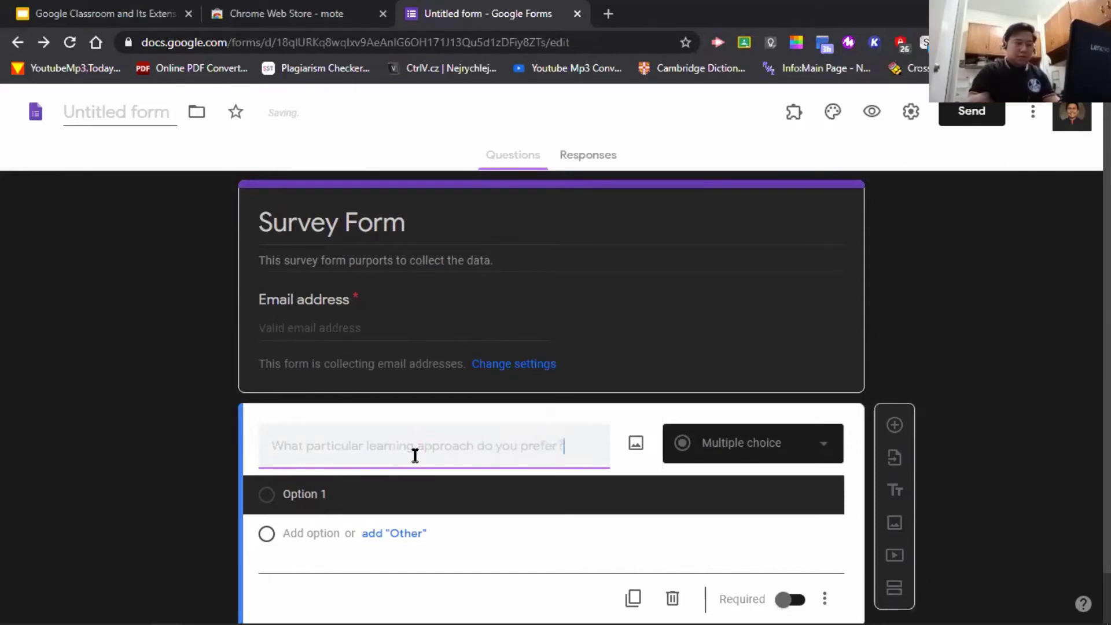
scroll(505, 533, down, 1)
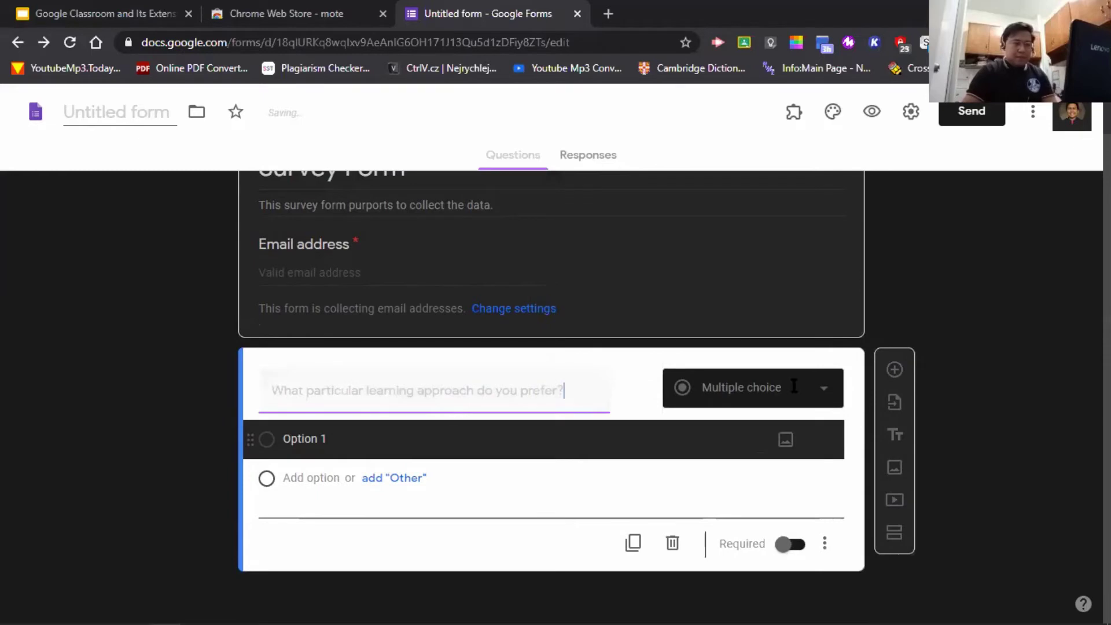
- Fill in the choices Synchronous, Asynchronous and Both, adding and then removing an Other option
click(393, 438)
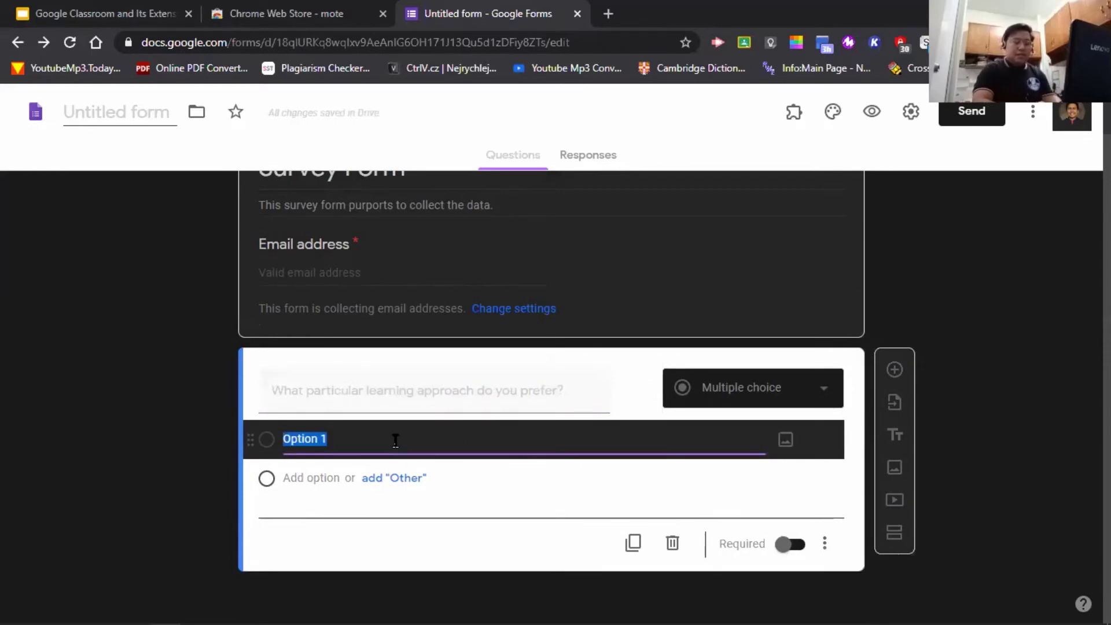
text(Synch)
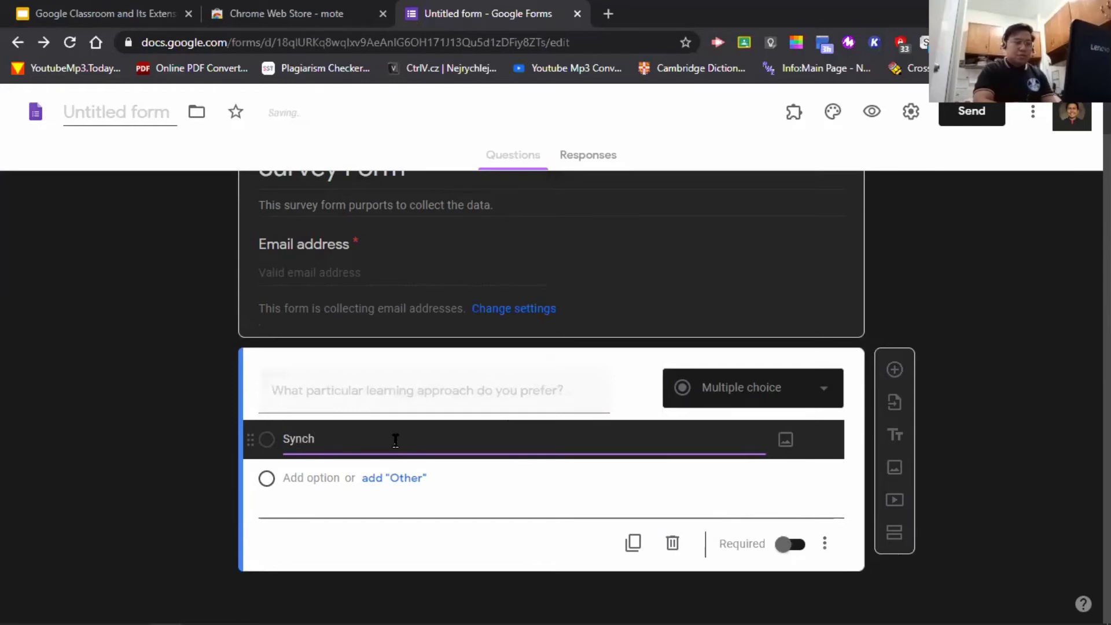
text(ronous)
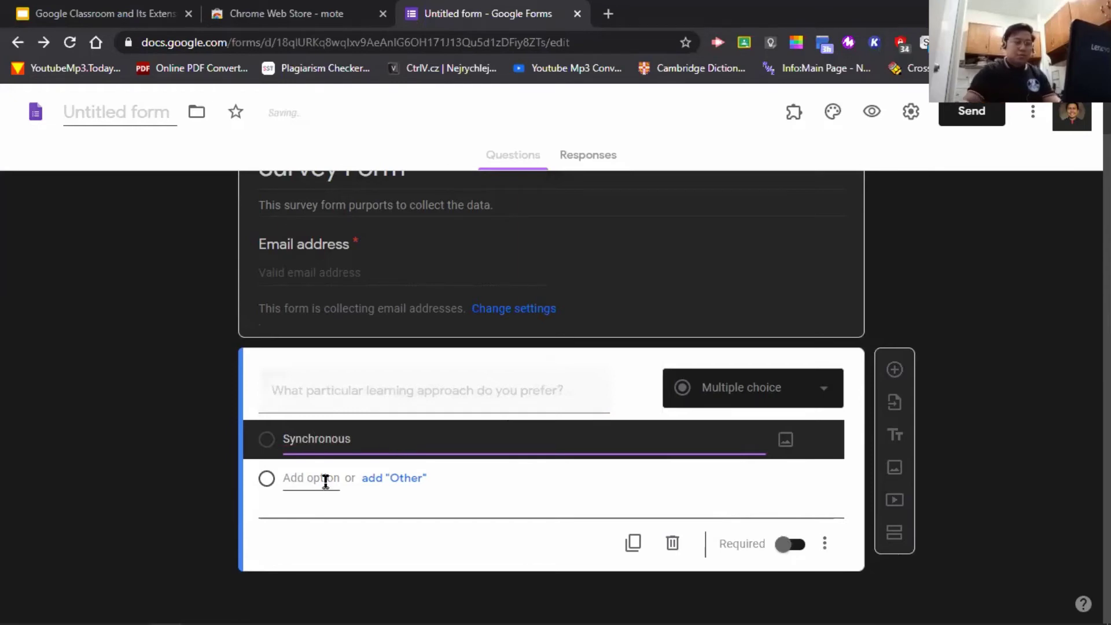
click(319, 483)
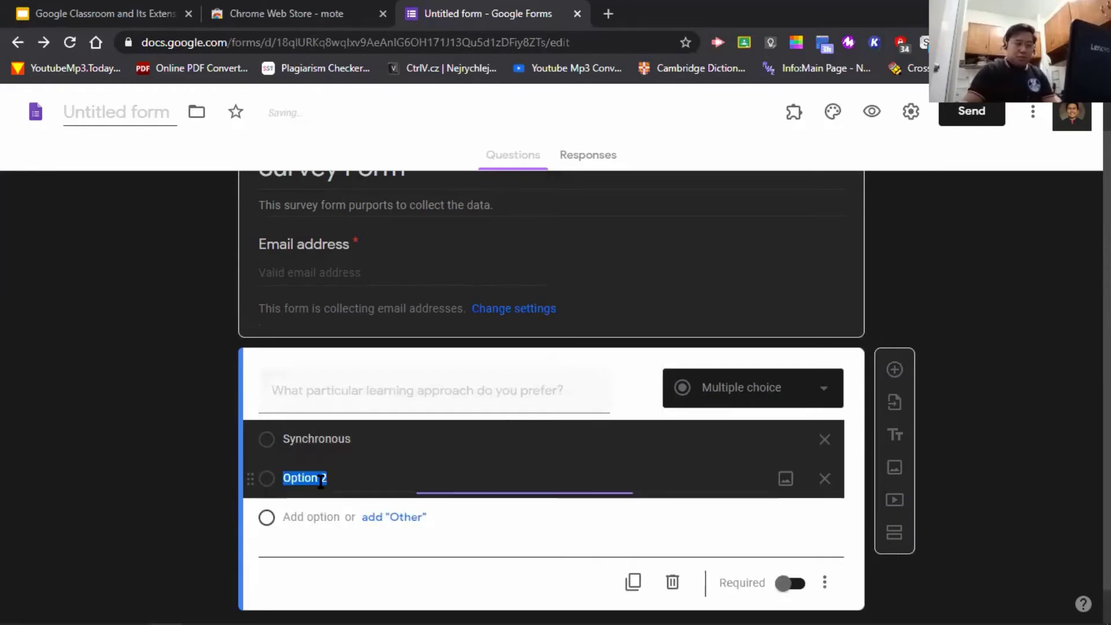
text(Asy)
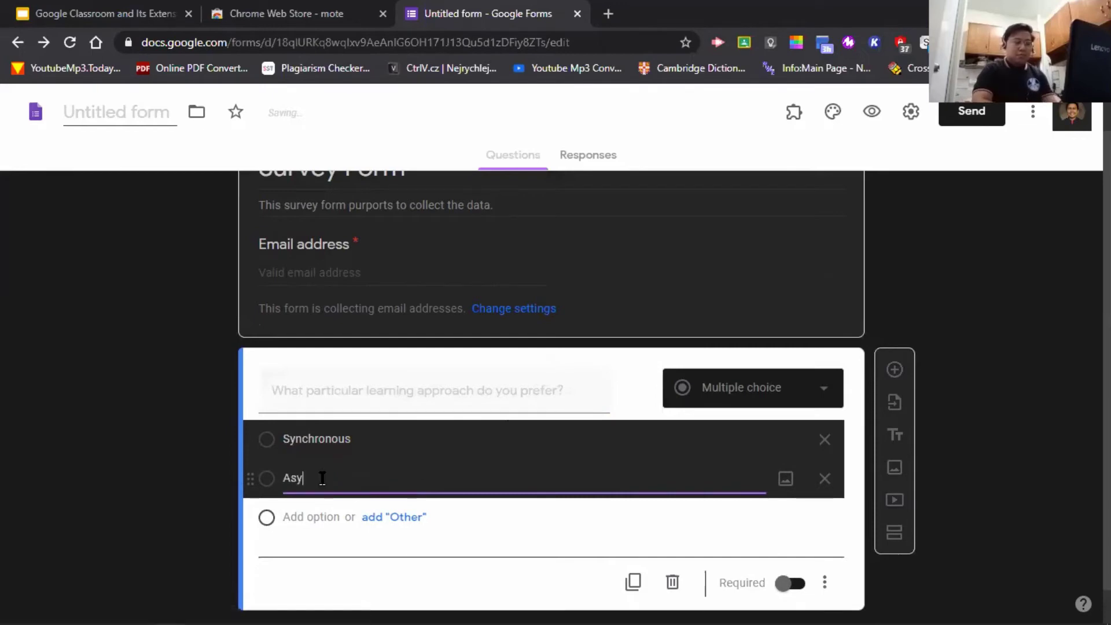
text(nchro)
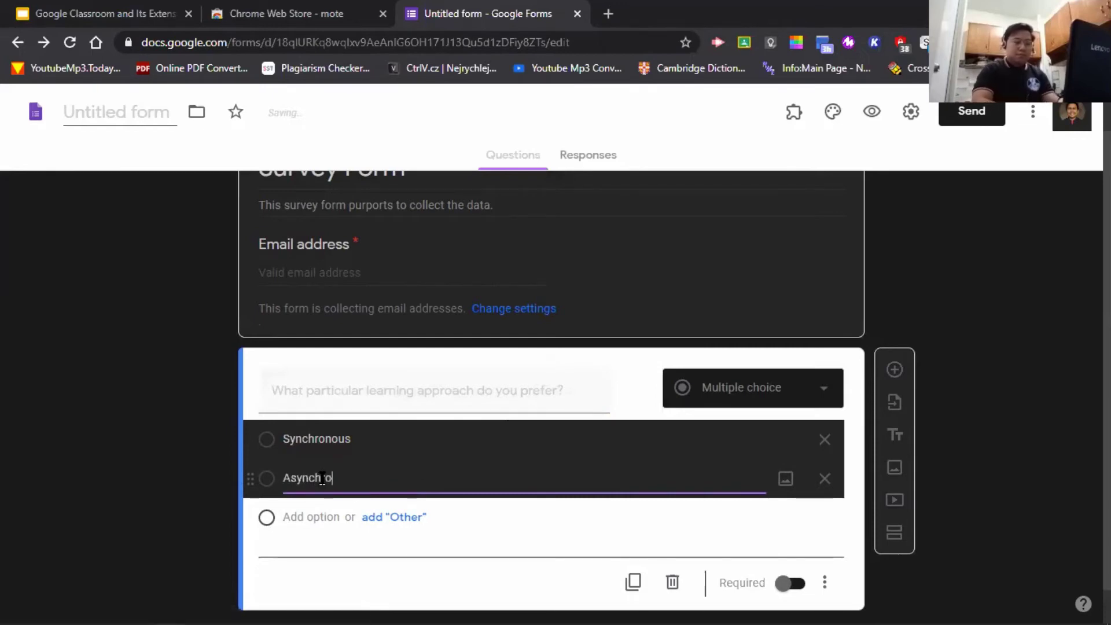
text(nous)
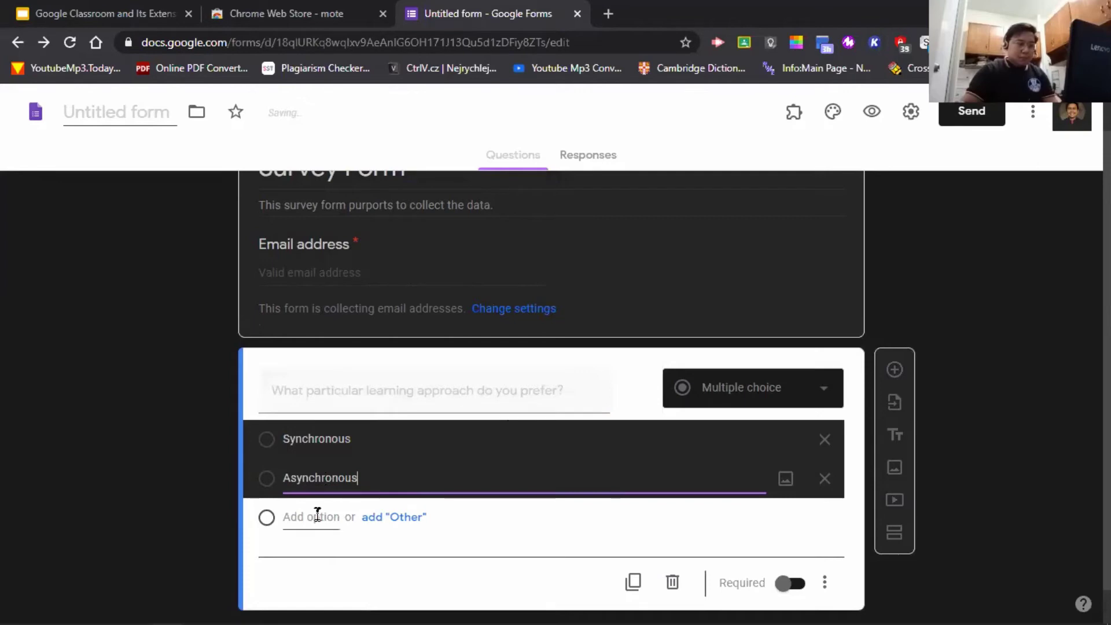
click(317, 515)
text(Both)
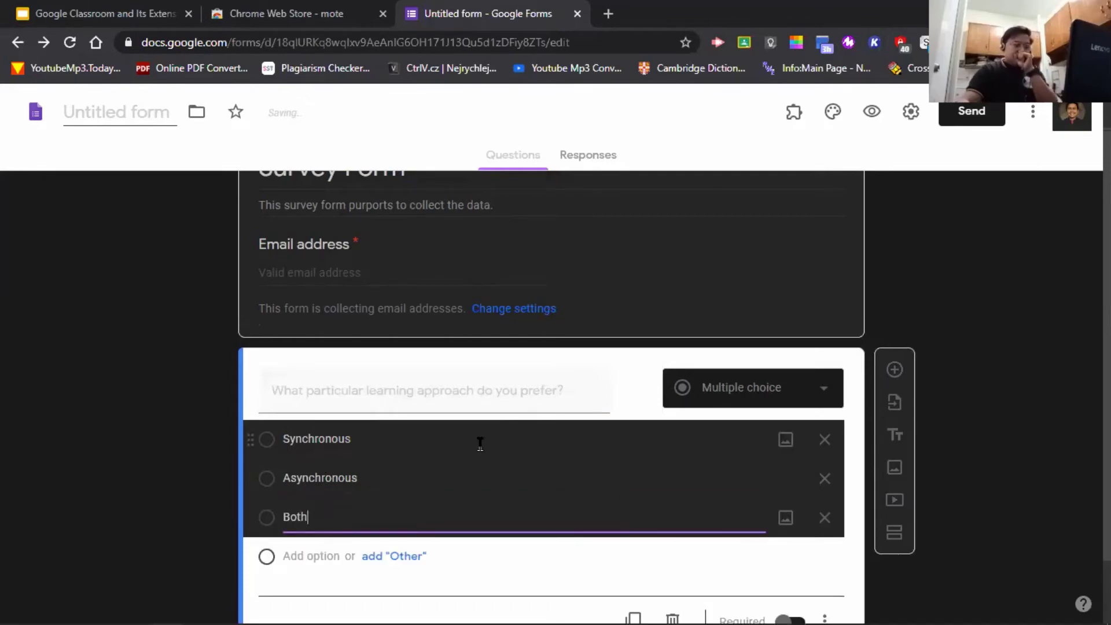
click(412, 557)
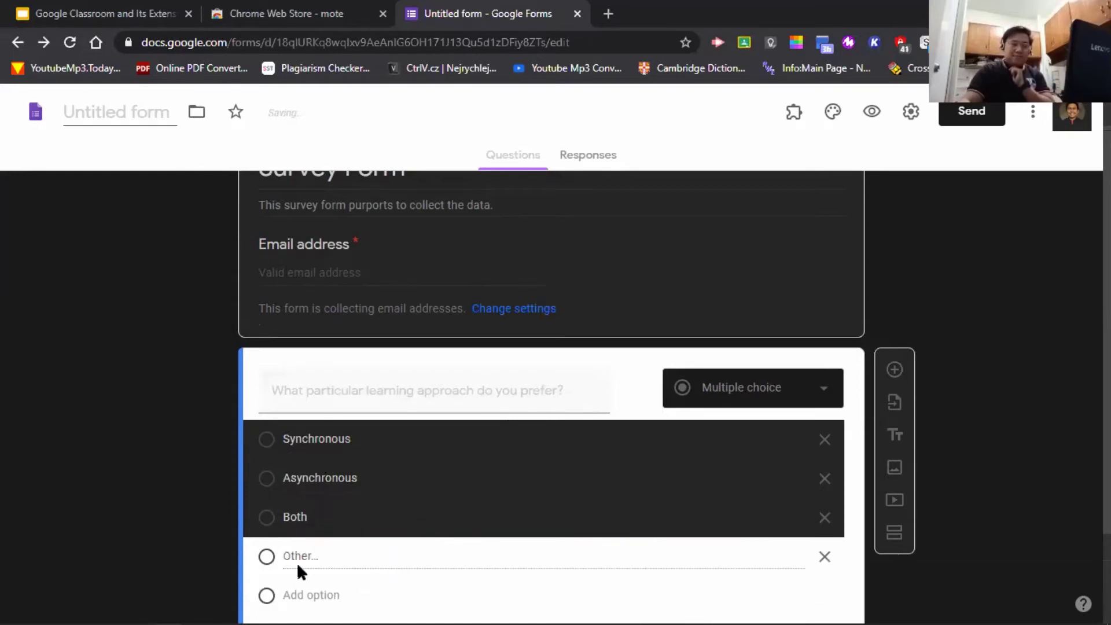
scroll(305, 561, down, 1)
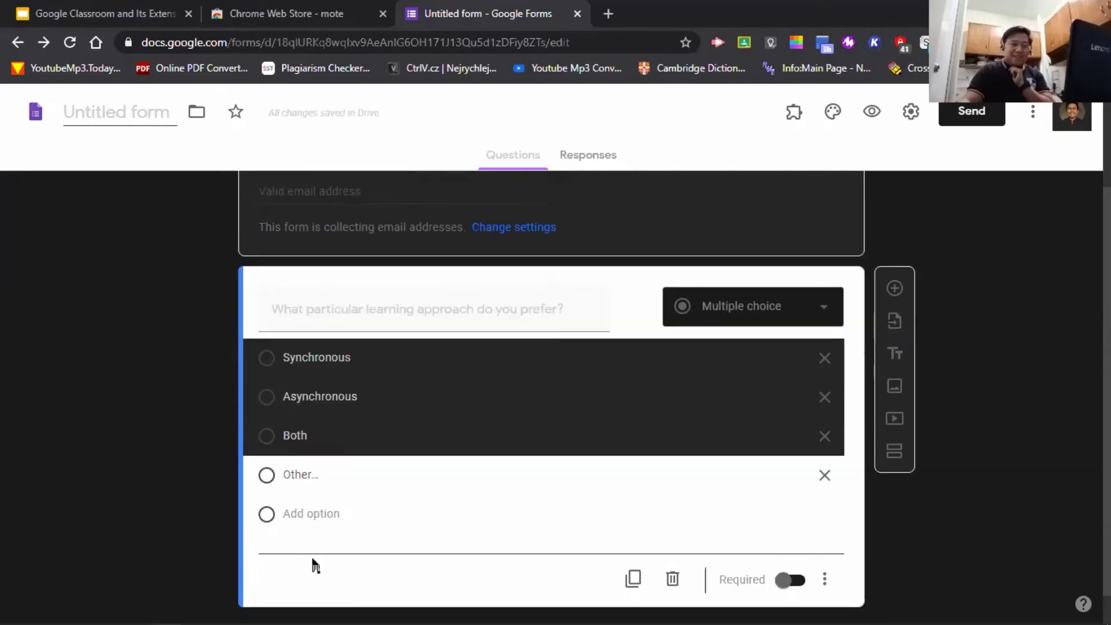
click(825, 475)
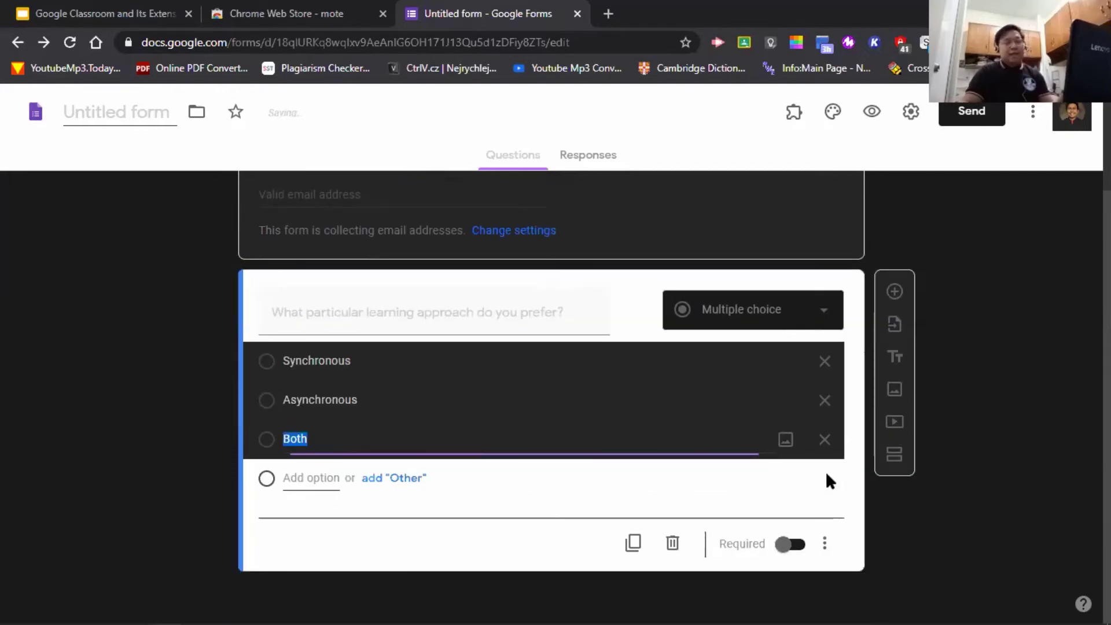
click(940, 225)
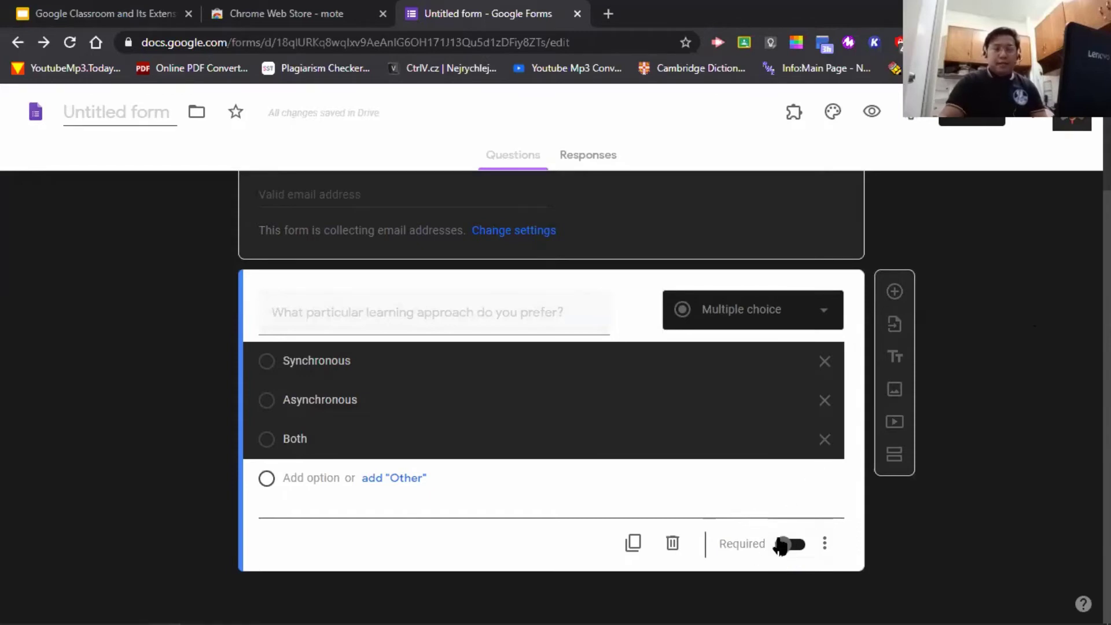
- Turn on Required for the learning-approach question and insert a new blank question below it
click(784, 545)
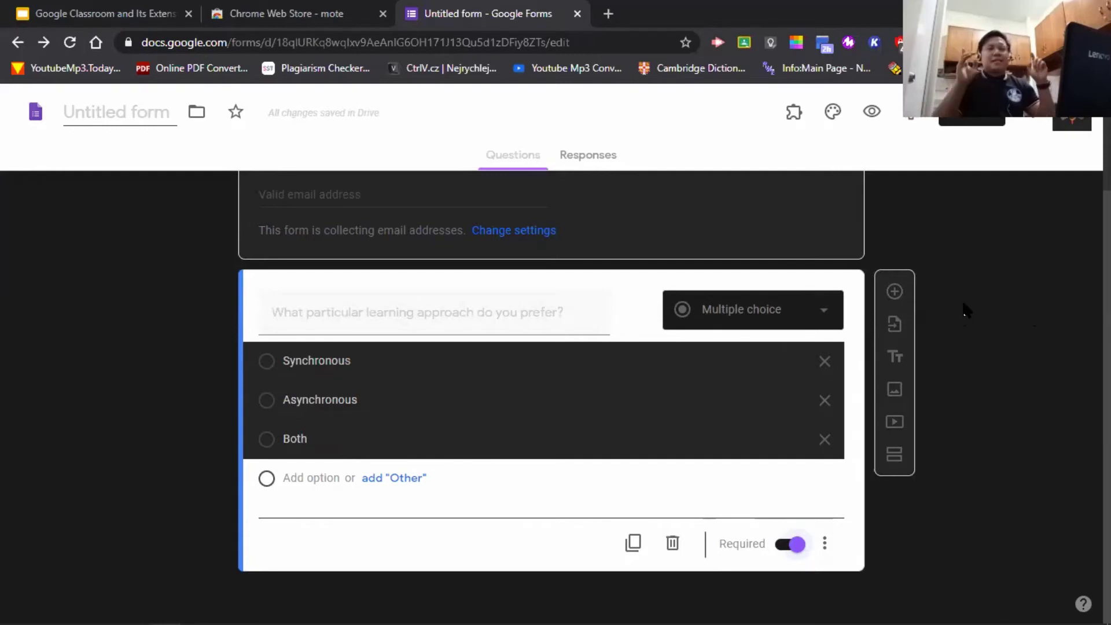
click(895, 294)
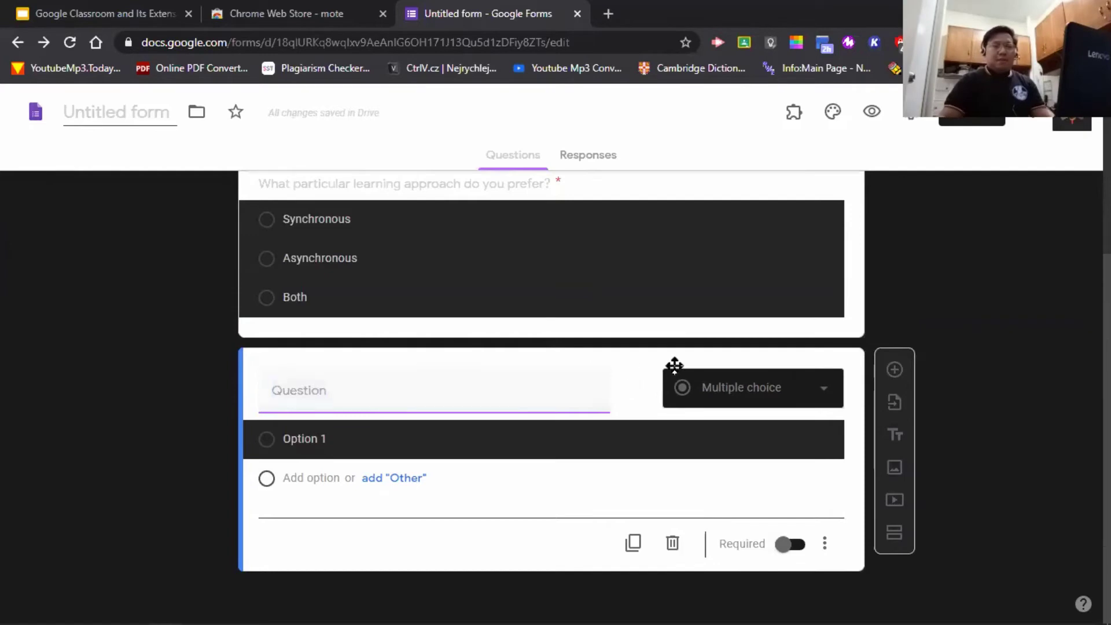
- Make the new question a Checkboxes question titled 'What days do you prefer for synchronous learning?'
click(810, 399)
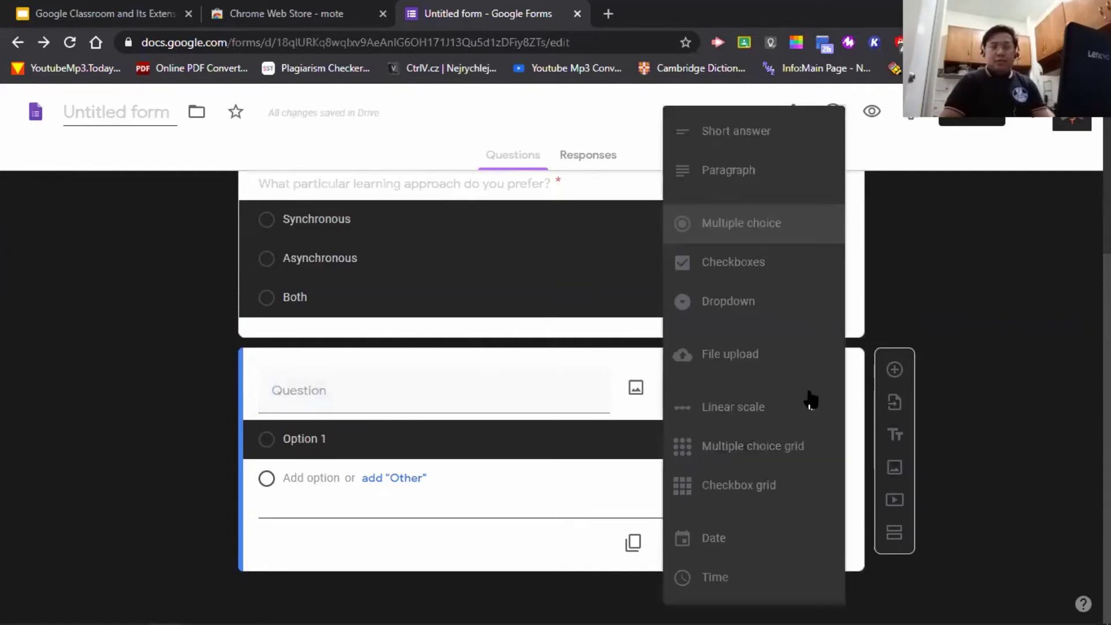
click(782, 266)
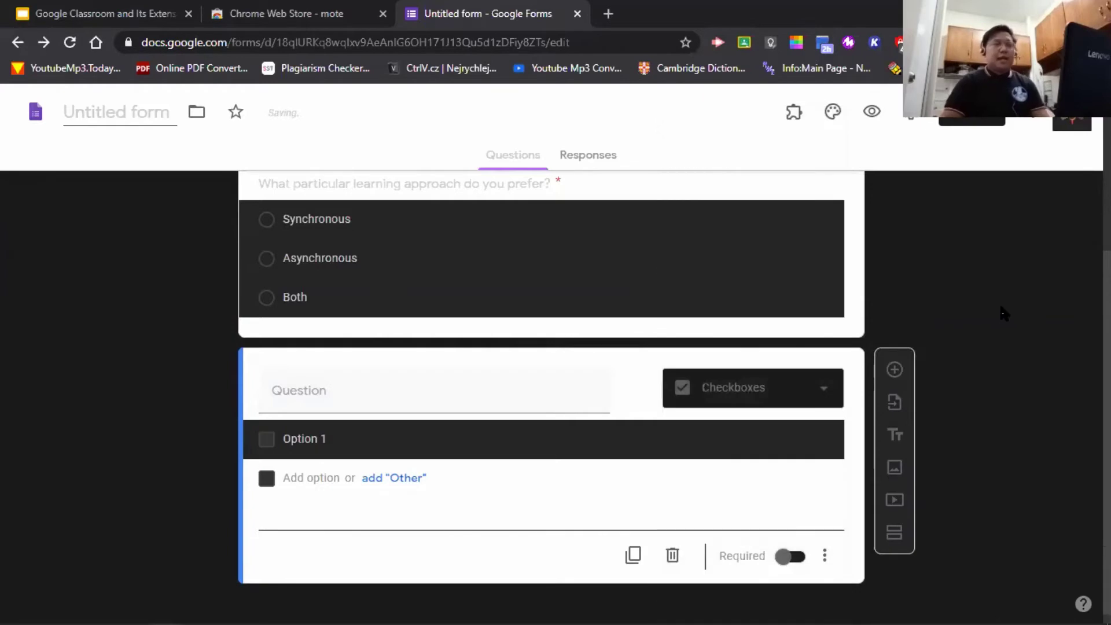
click(451, 391)
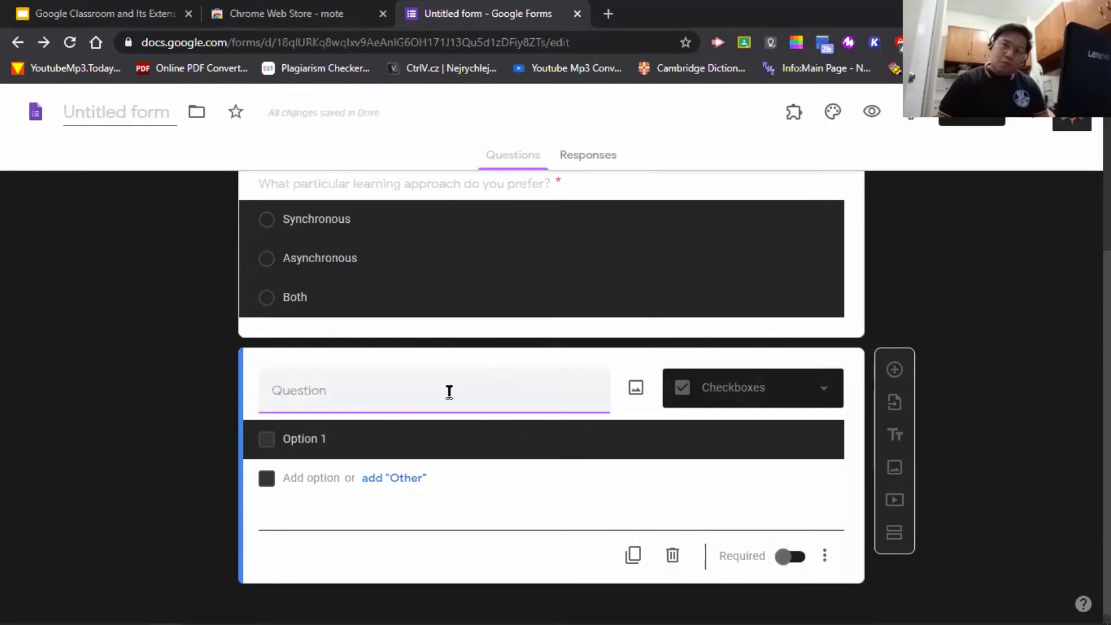
text(W)
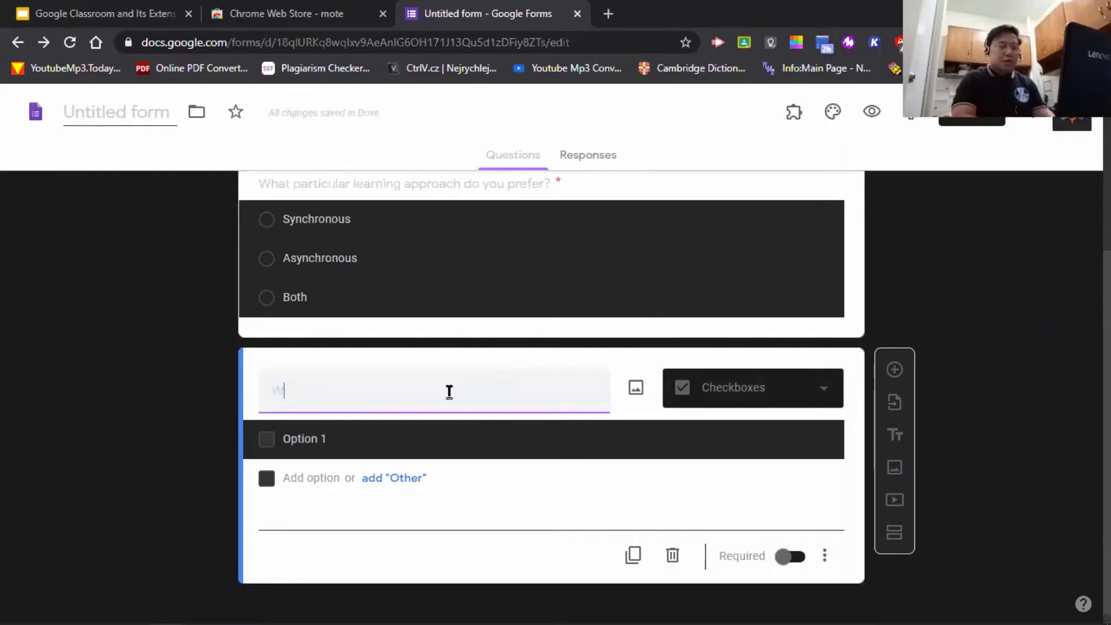
key(BackSpace)
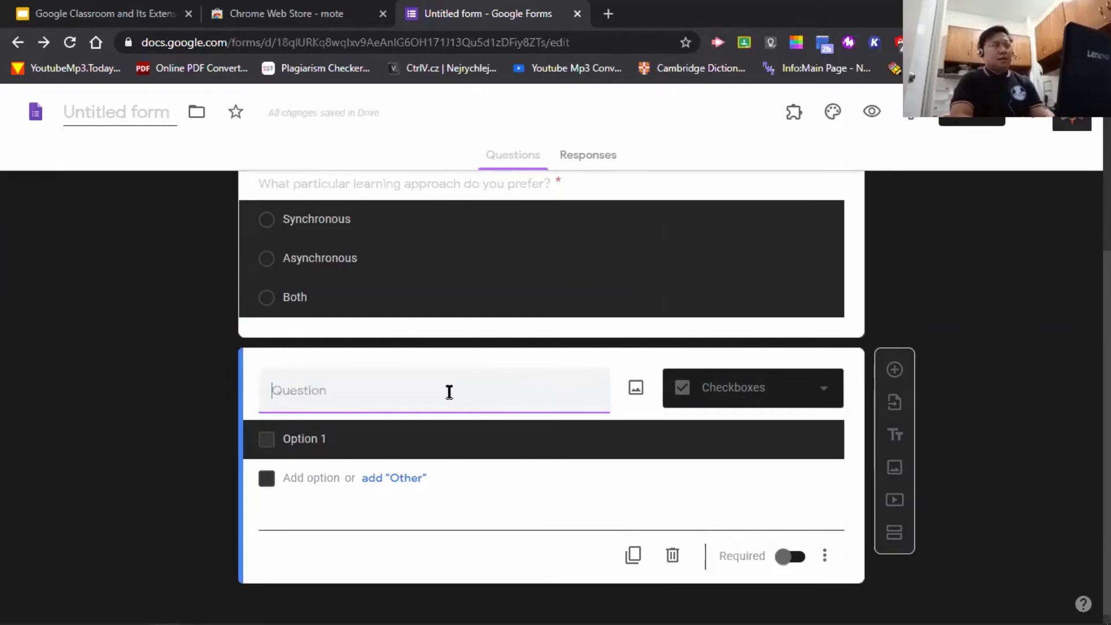
text(What d)
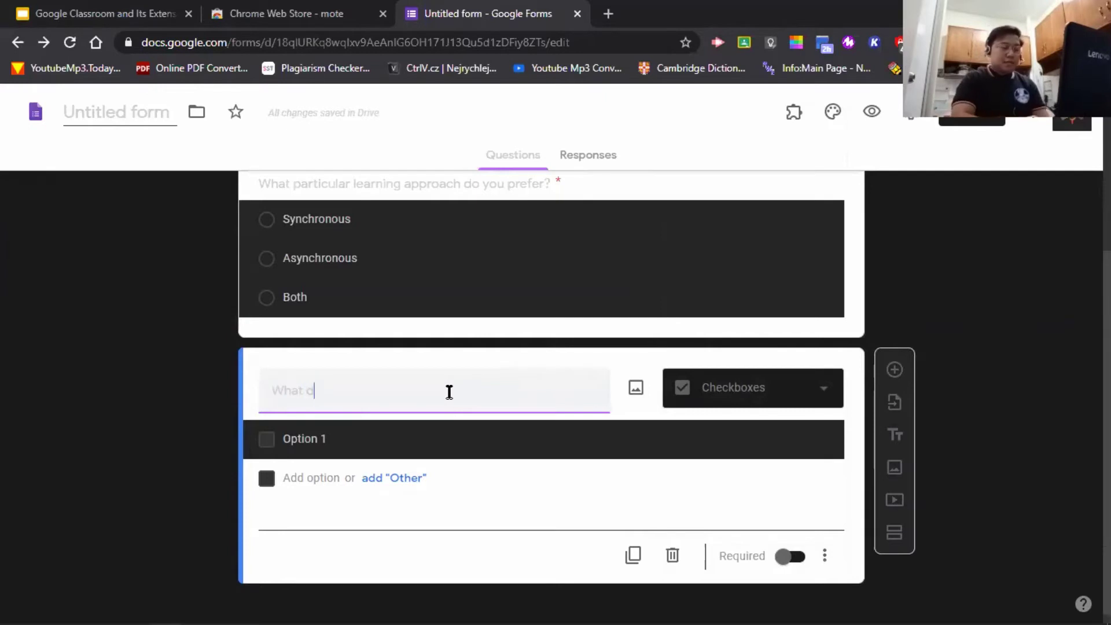
text(ays do you preer)
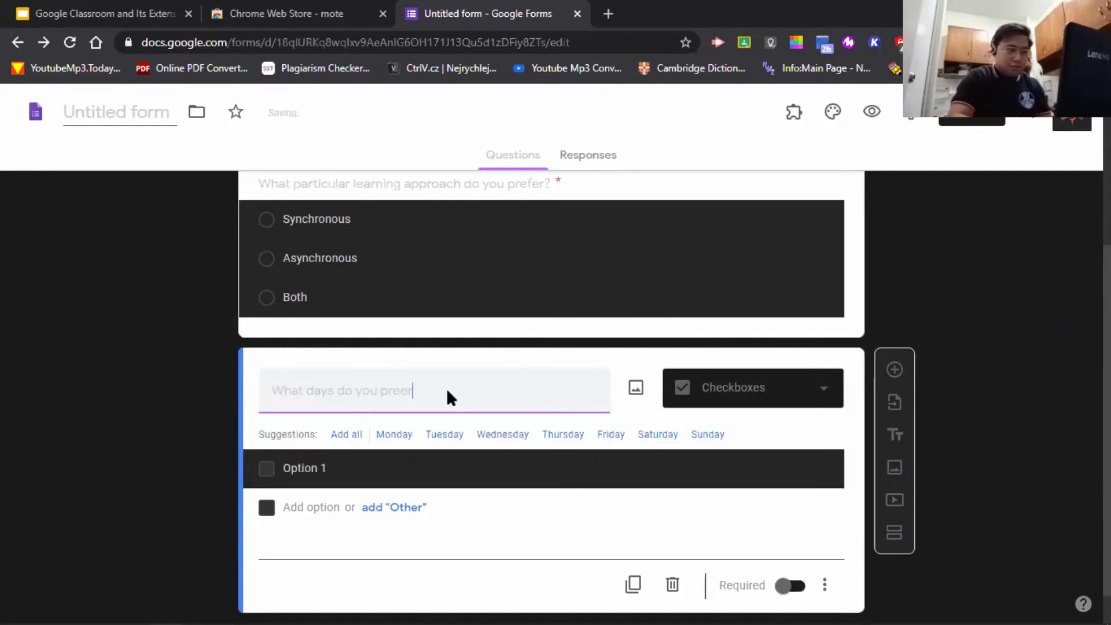
key(BackSpace)
key(BackSpace)
text(fer for)
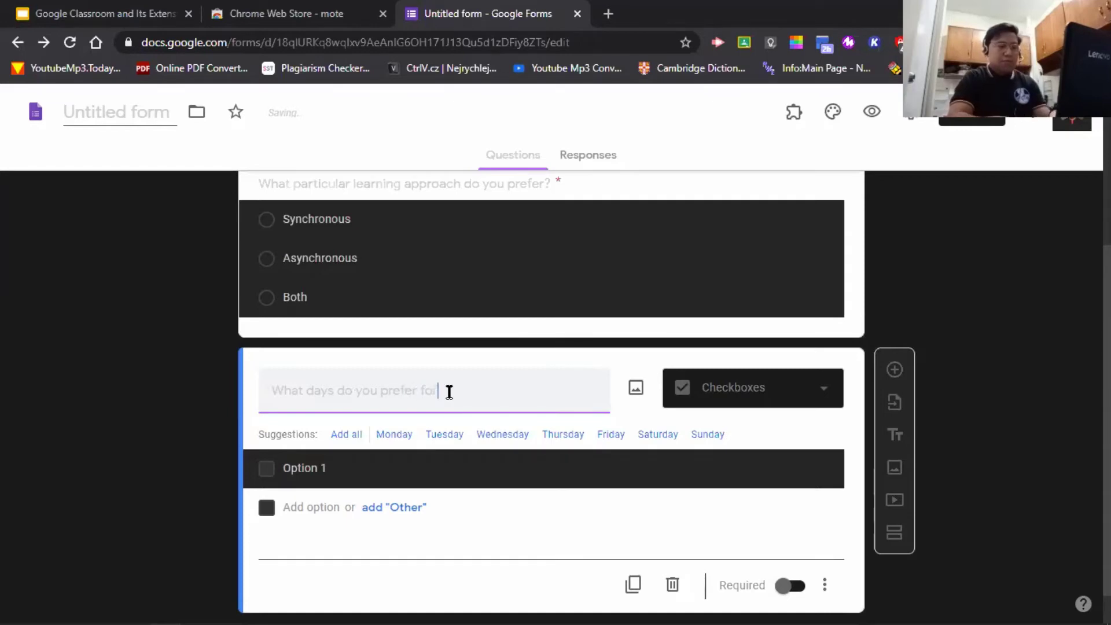
text( sync)
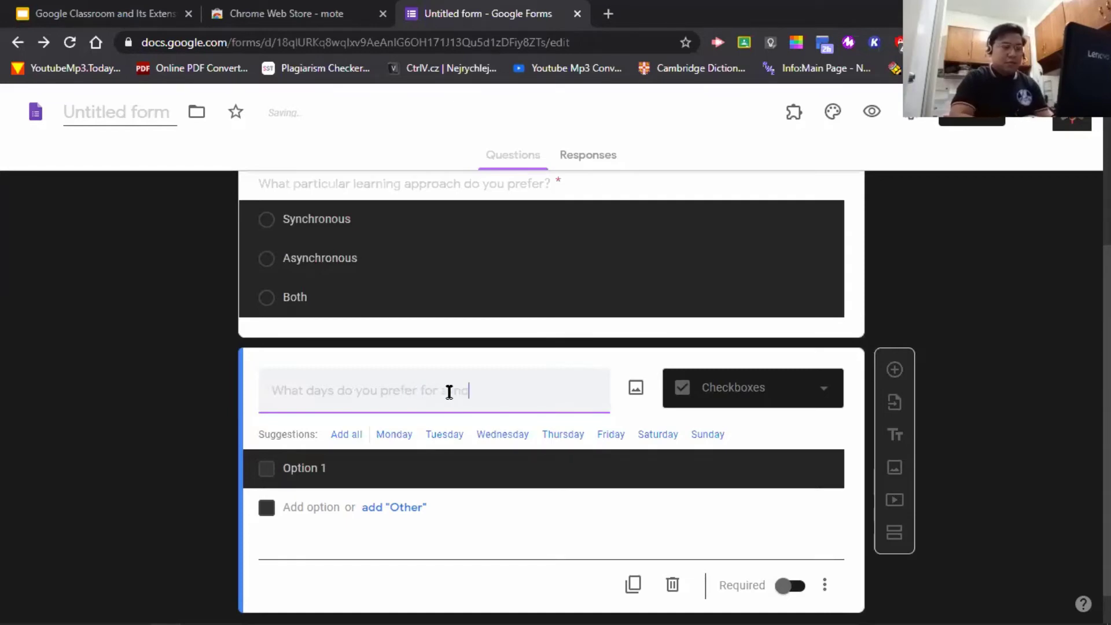
text(hronou)
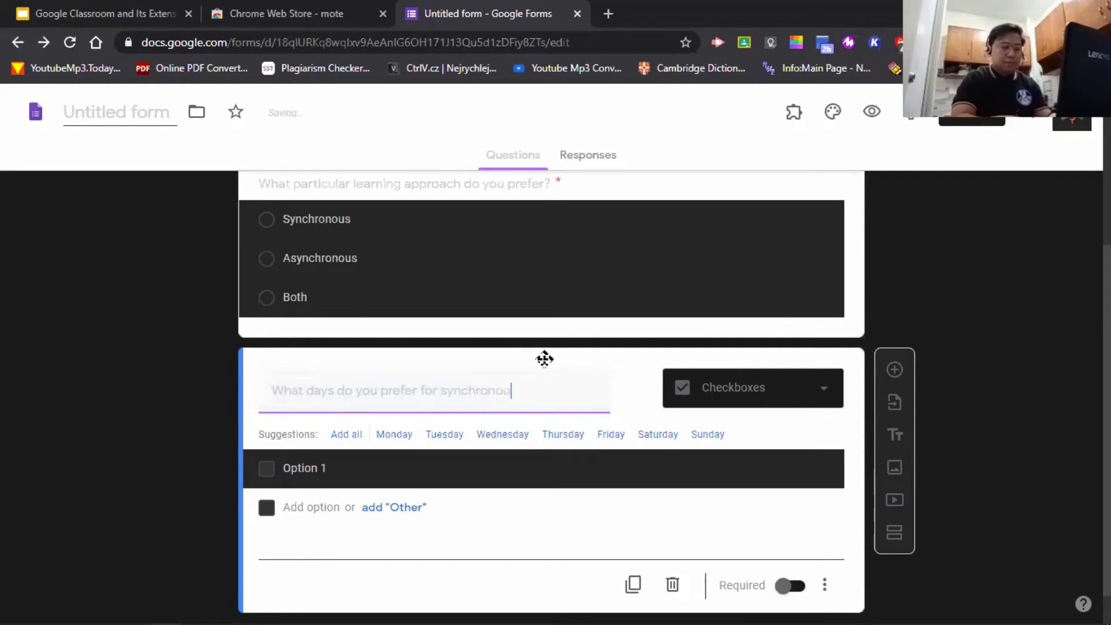
text(s learning?)
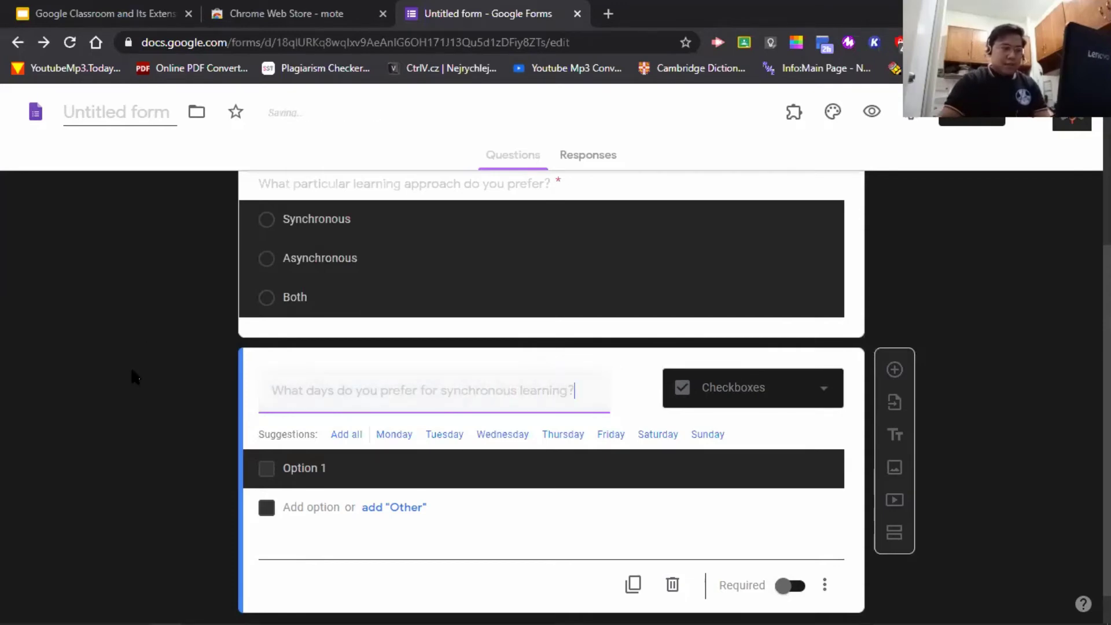
scroll(173, 376, down, 1)
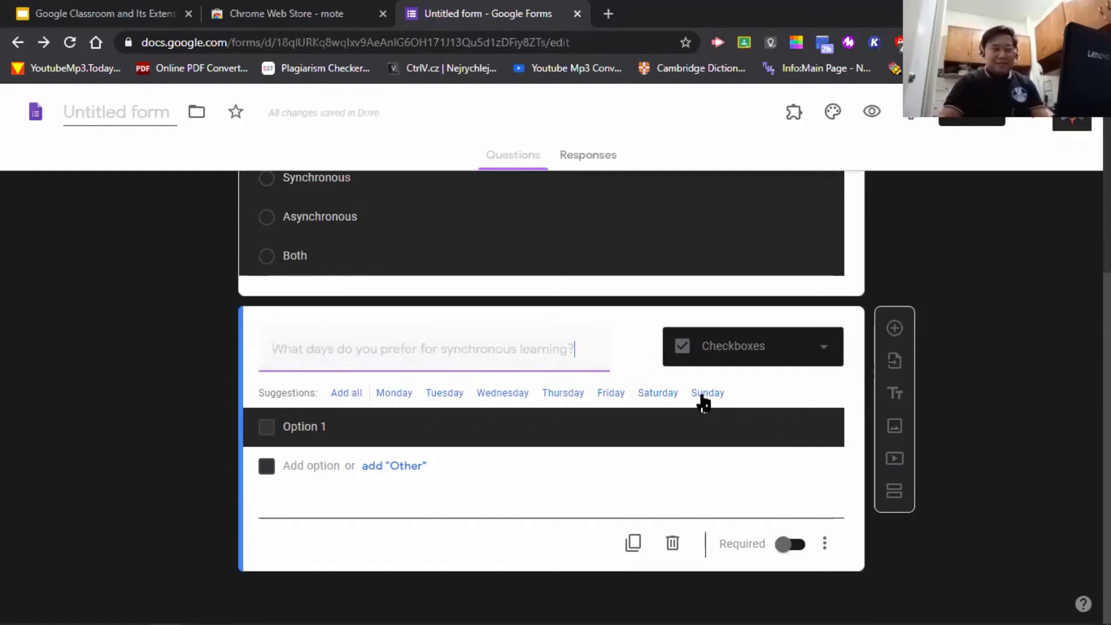
click(306, 426)
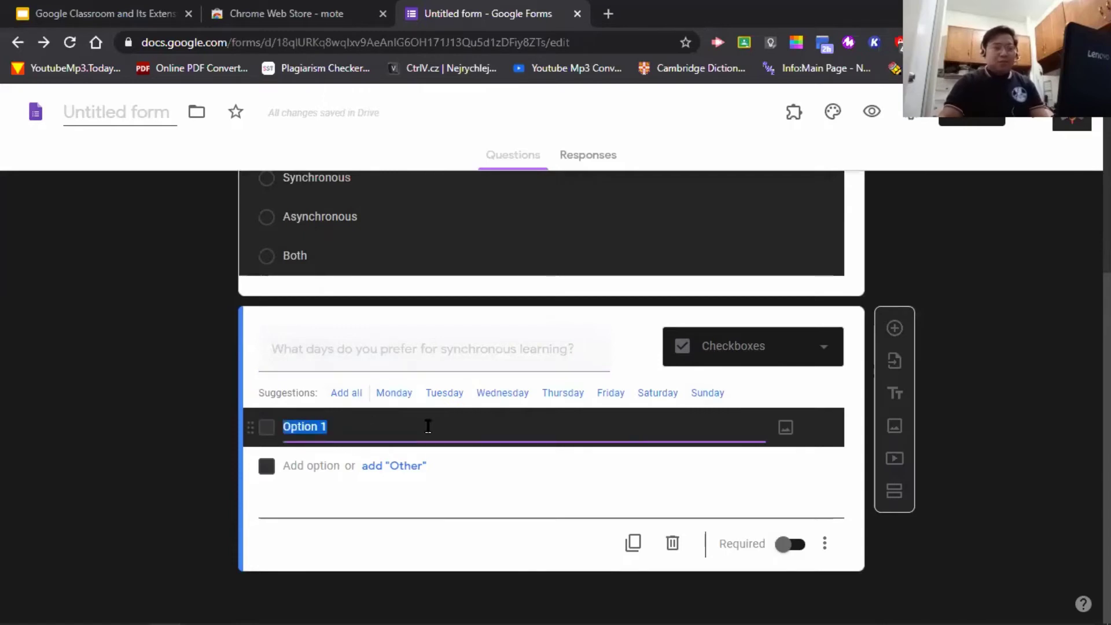
text(Monday)
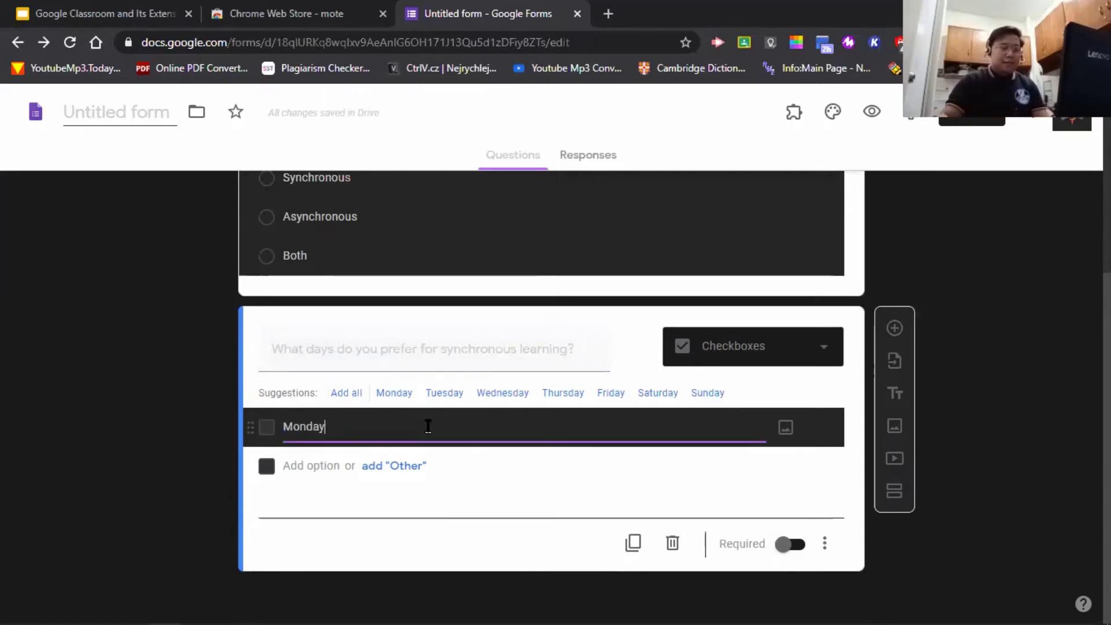
click(310, 466)
text(Tue)
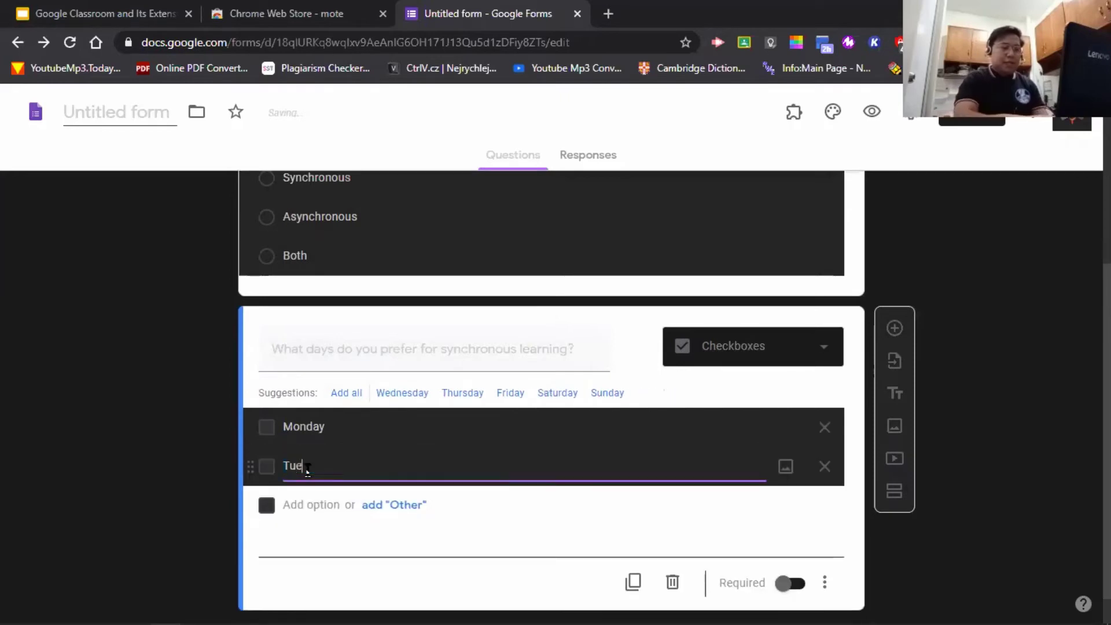
text(sday)
click(311, 501)
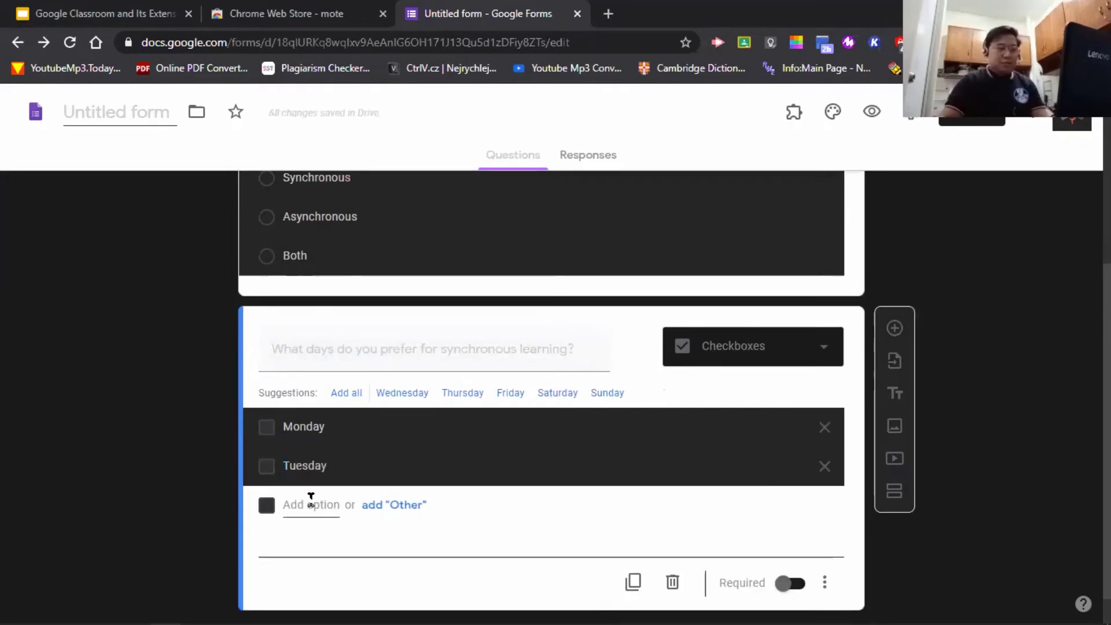
click(312, 503)
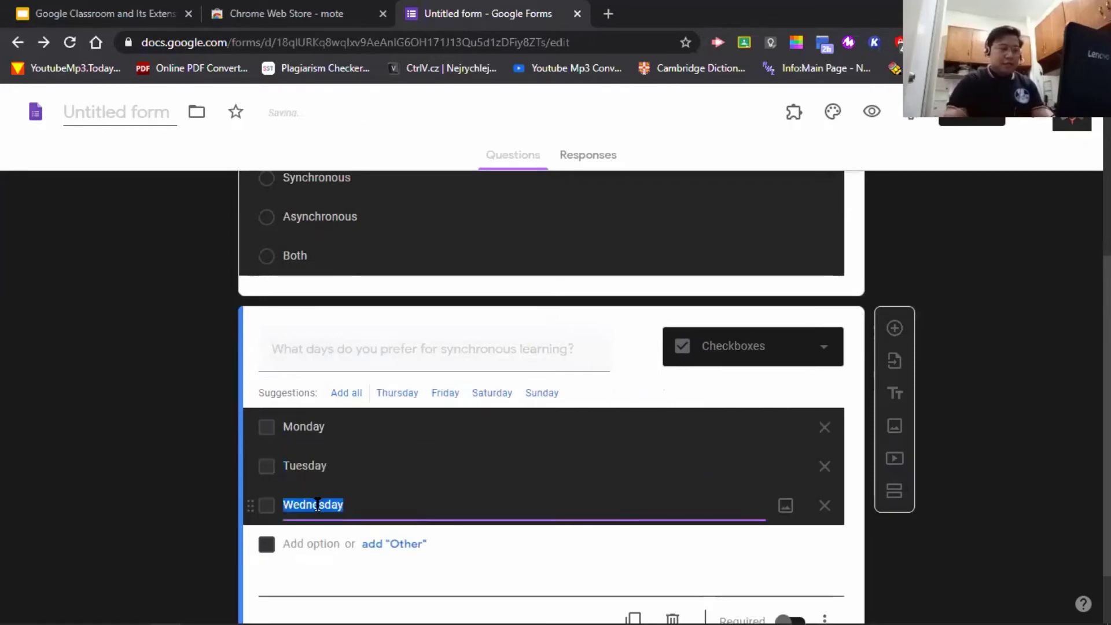
click(317, 543)
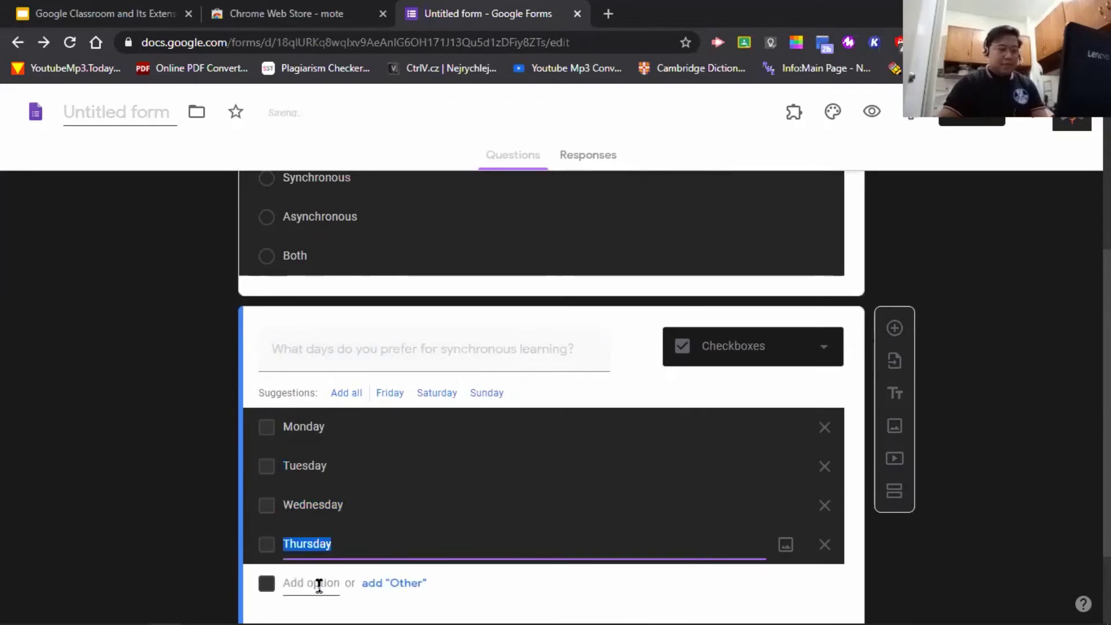
click(319, 584)
click(1019, 503)
scroll(960, 492, down, 3)
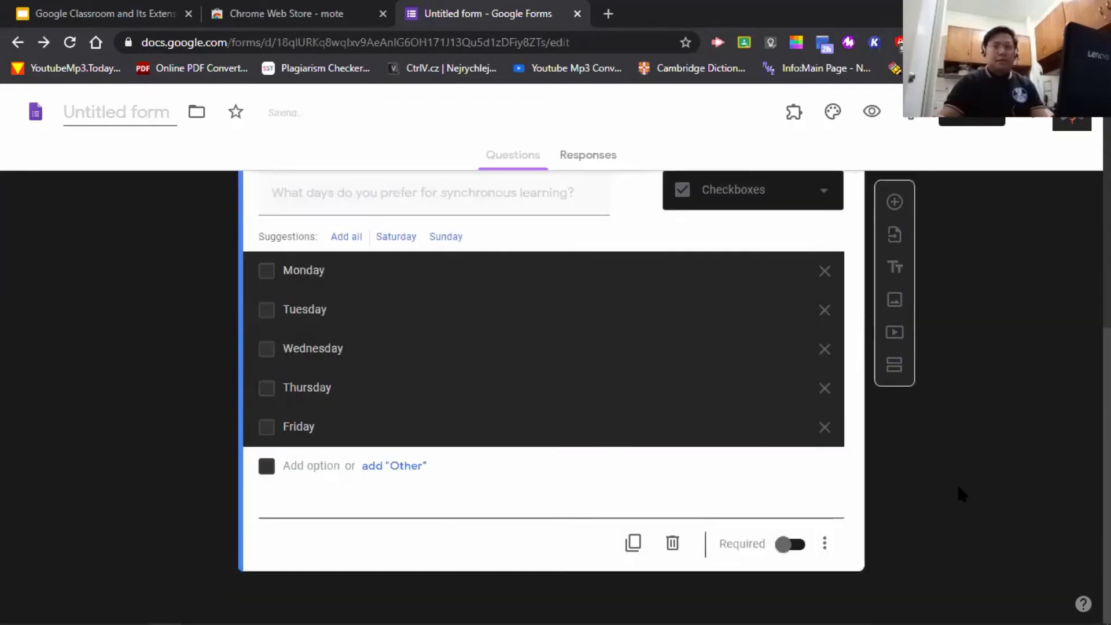
scroll(639, 422, up, 3)
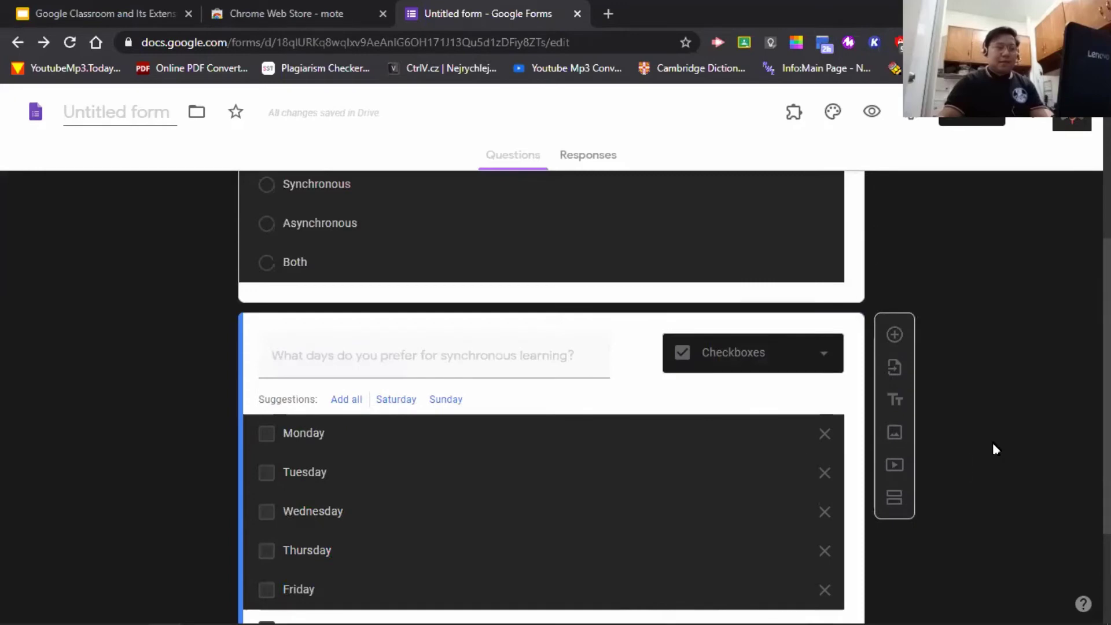
scroll(1003, 433, down, 3)
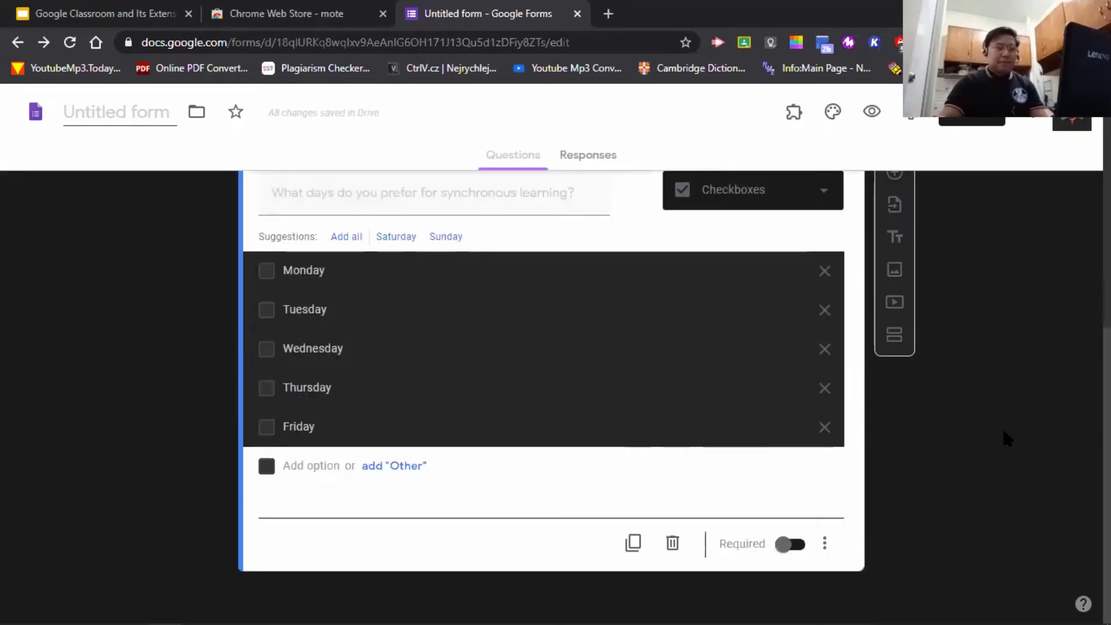
scroll(1003, 433, up, 3)
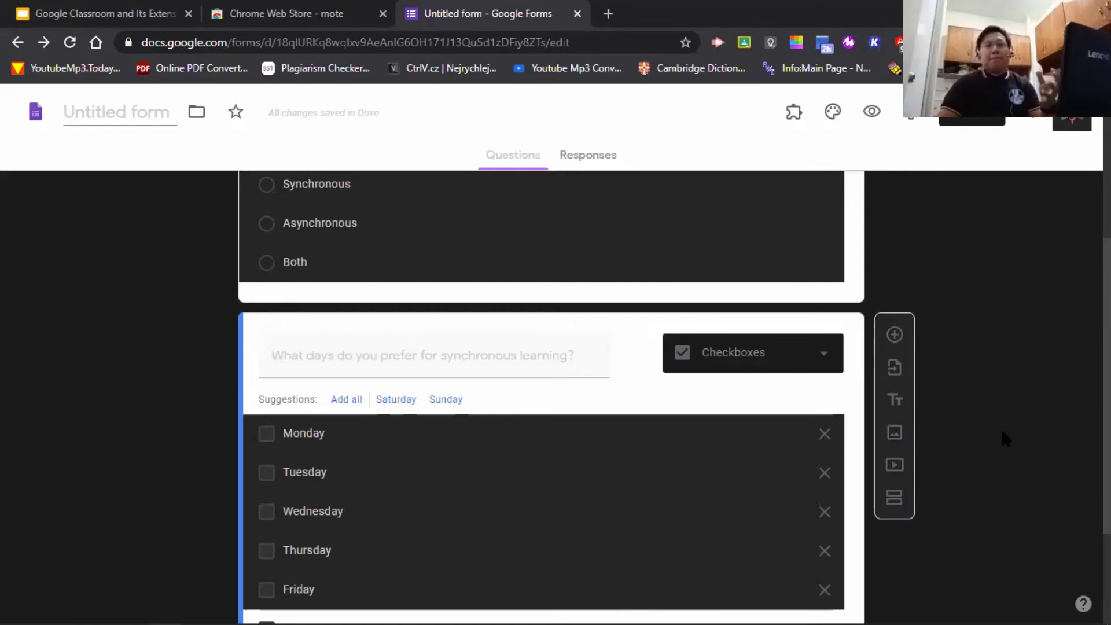
- Duplicate the days question and change the copy's title to 'What days do you prefer for Asynchronous learning?'
scroll(1003, 438, down, 1)
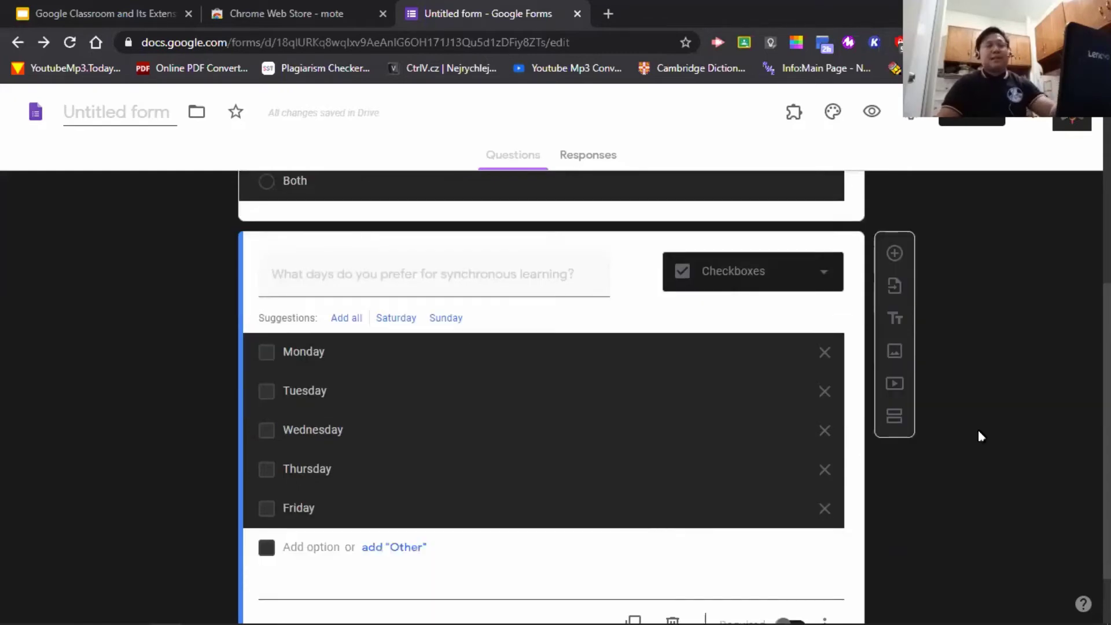
click(894, 254)
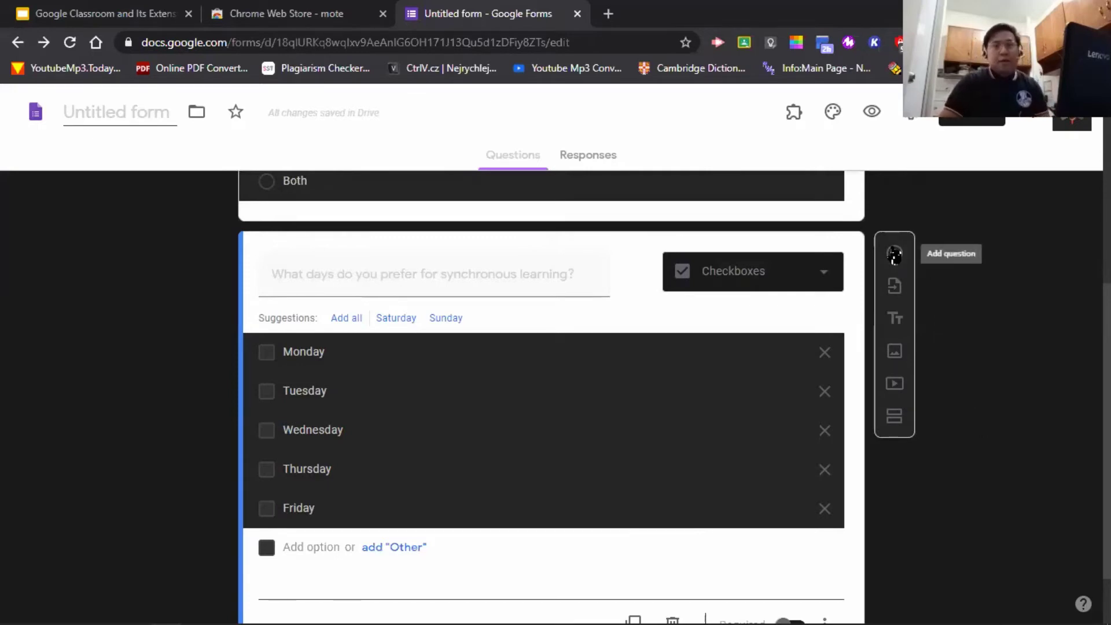
scroll(1047, 251, down, 1)
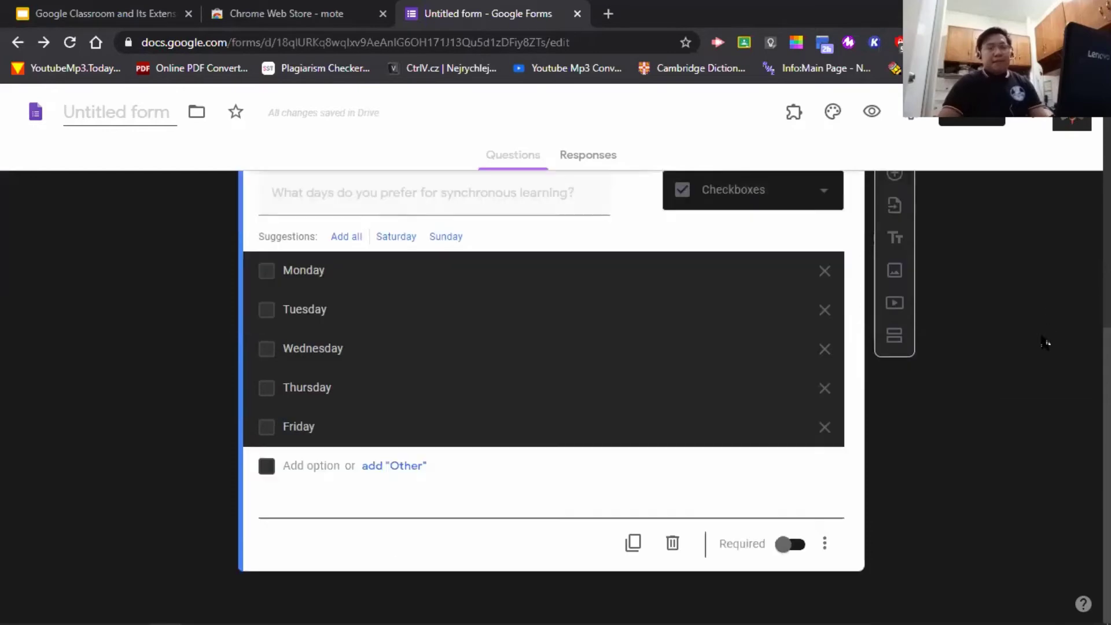
click(633, 543)
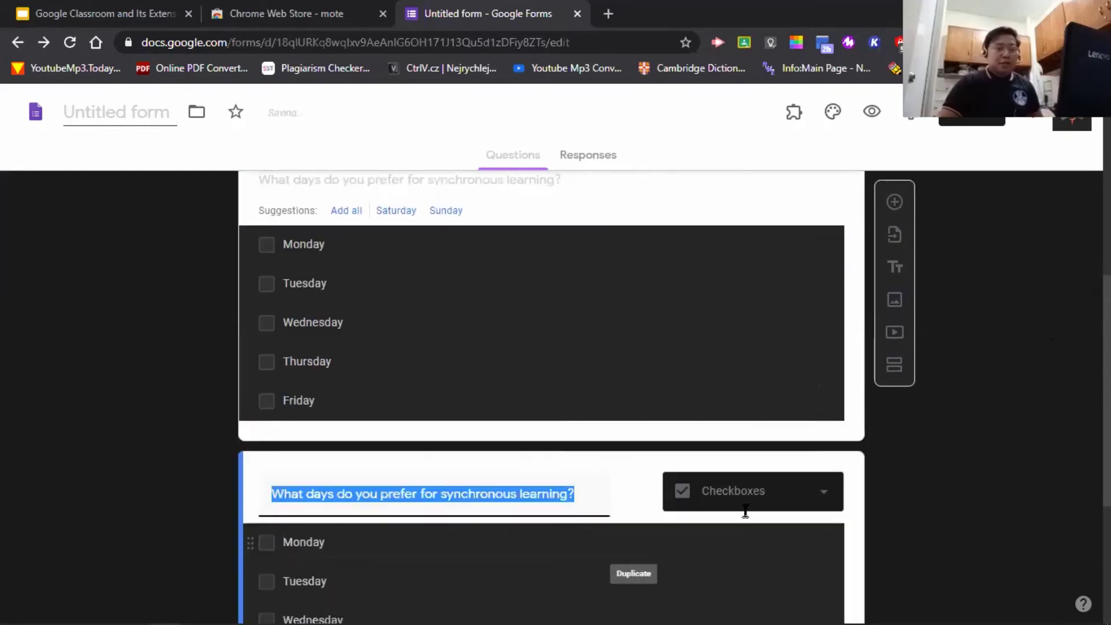
scroll(364, 477, up, 3)
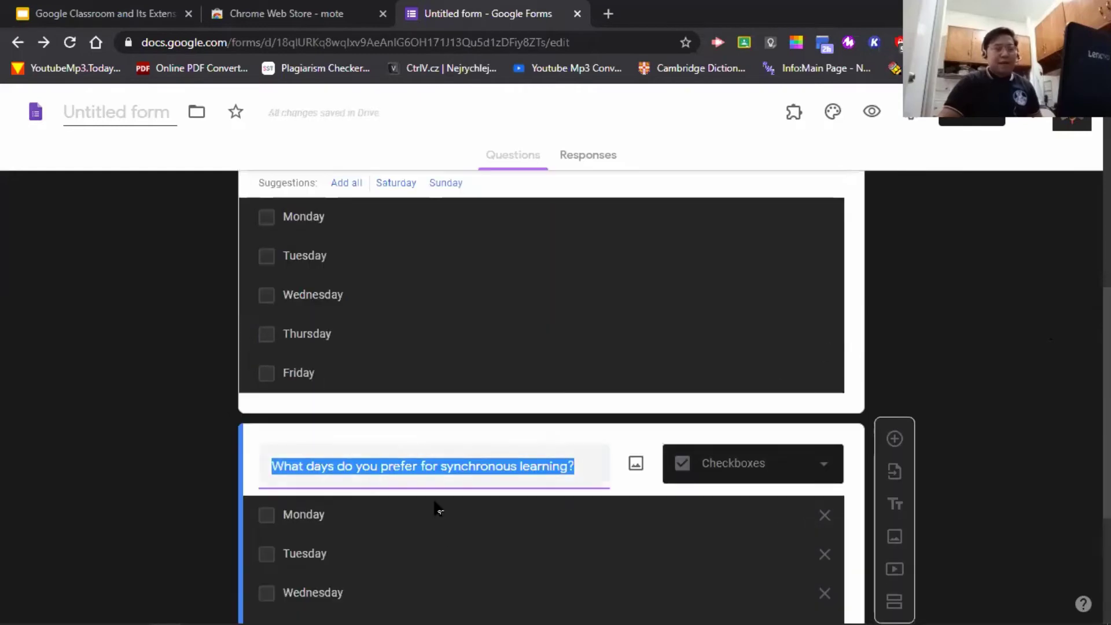
scroll(442, 529, down, 2)
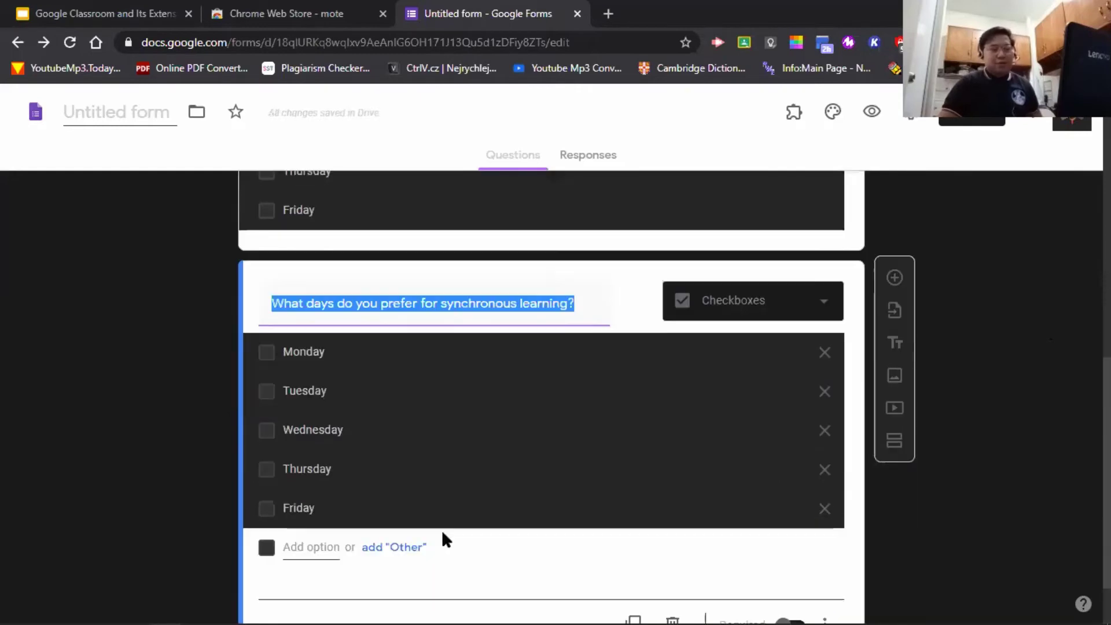
click(446, 302)
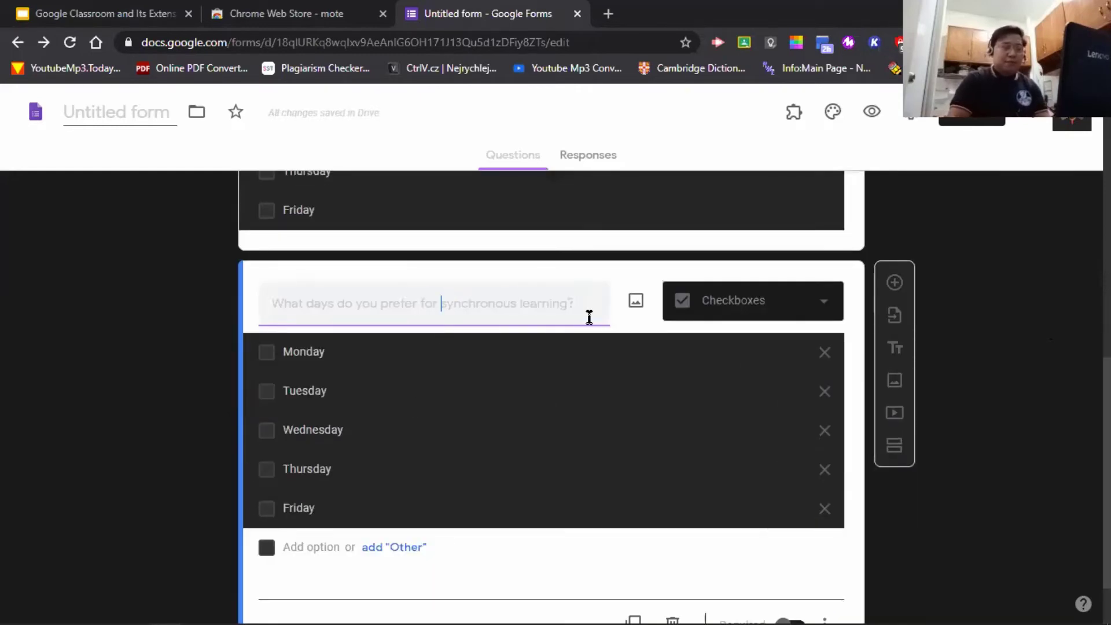
text(A)
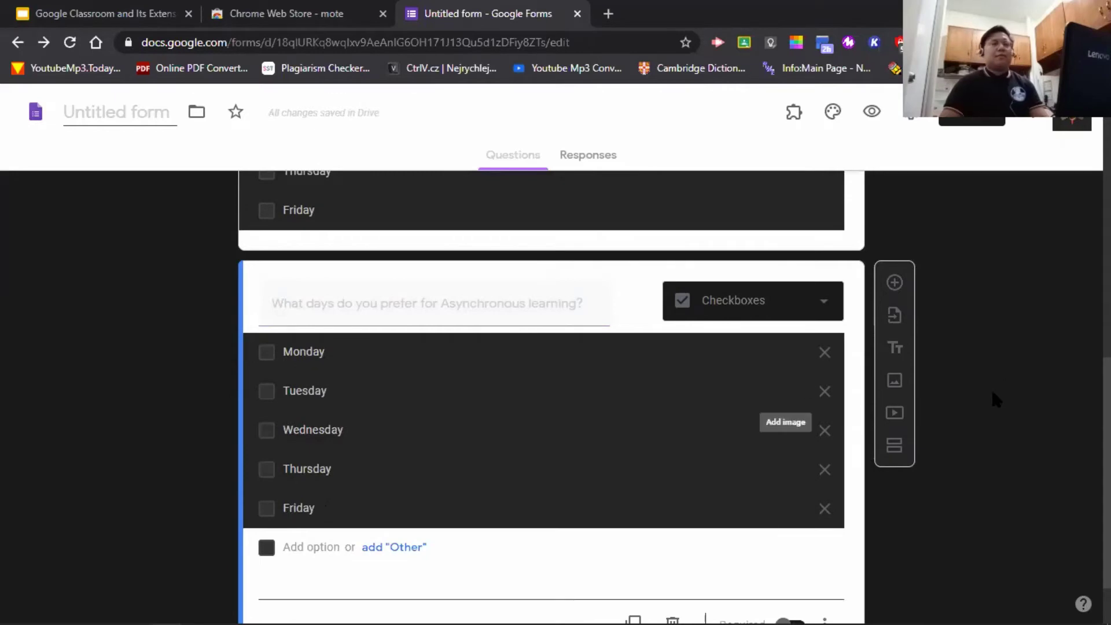
scroll(995, 405, up, 3)
scroll(998, 417, up, 8)
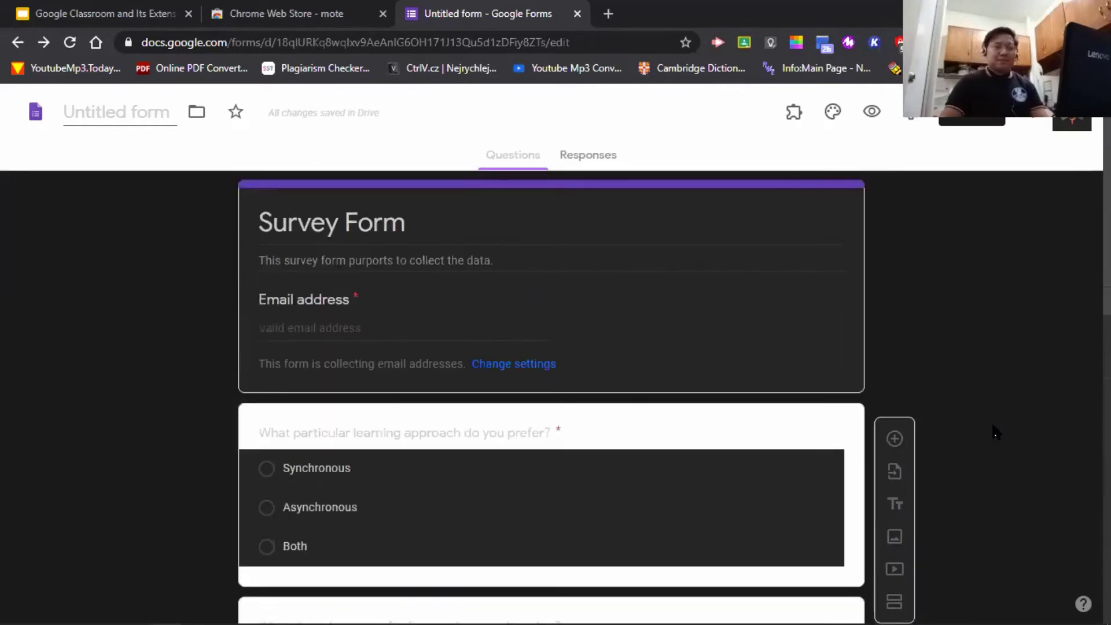
scroll(993, 441, down, 8)
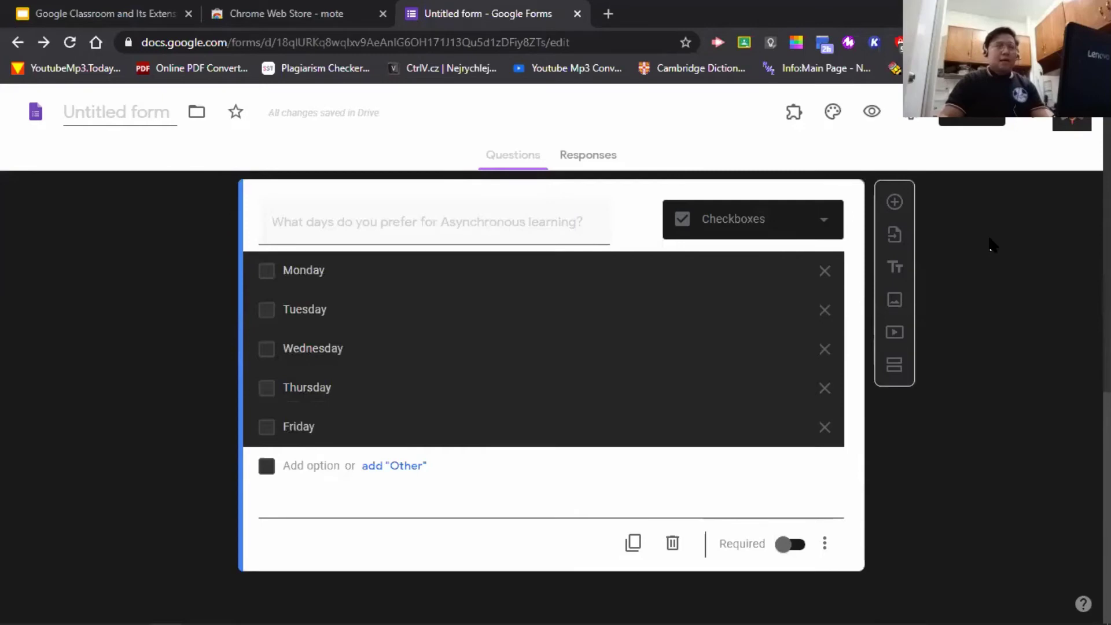
- Add a Short answer question titled 'What particular time do you prefer for synchronous learning?'
click(895, 202)
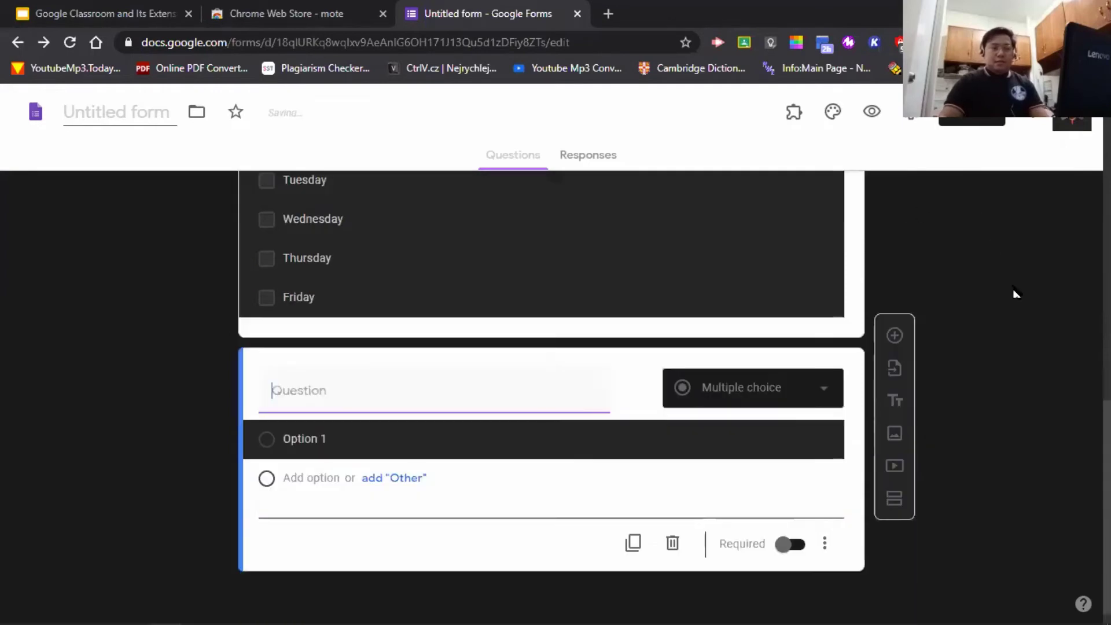
click(808, 398)
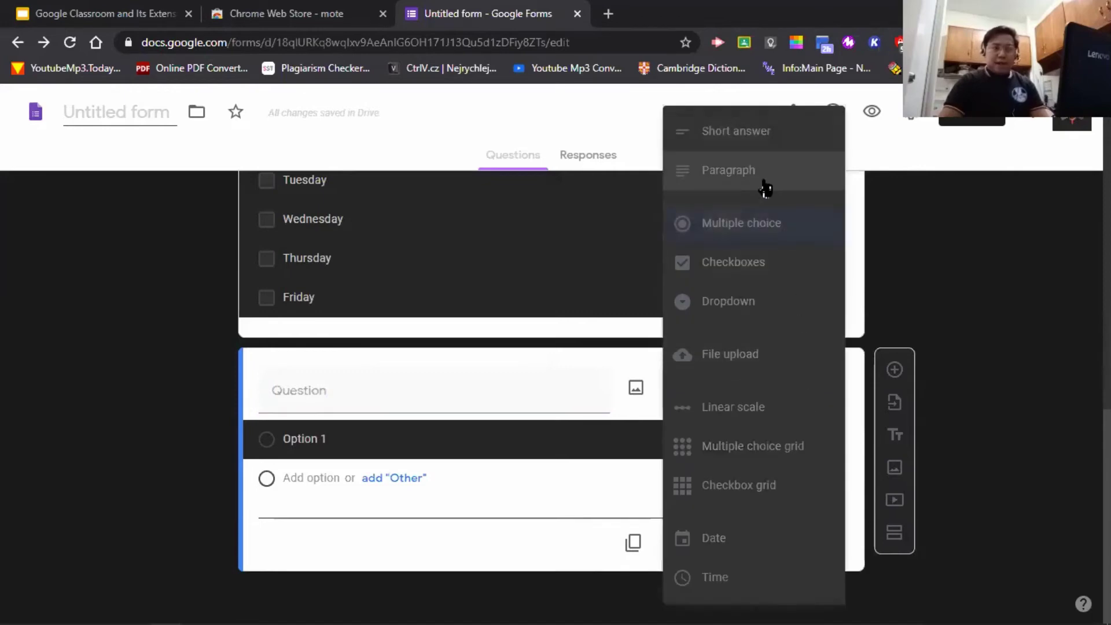
click(763, 142)
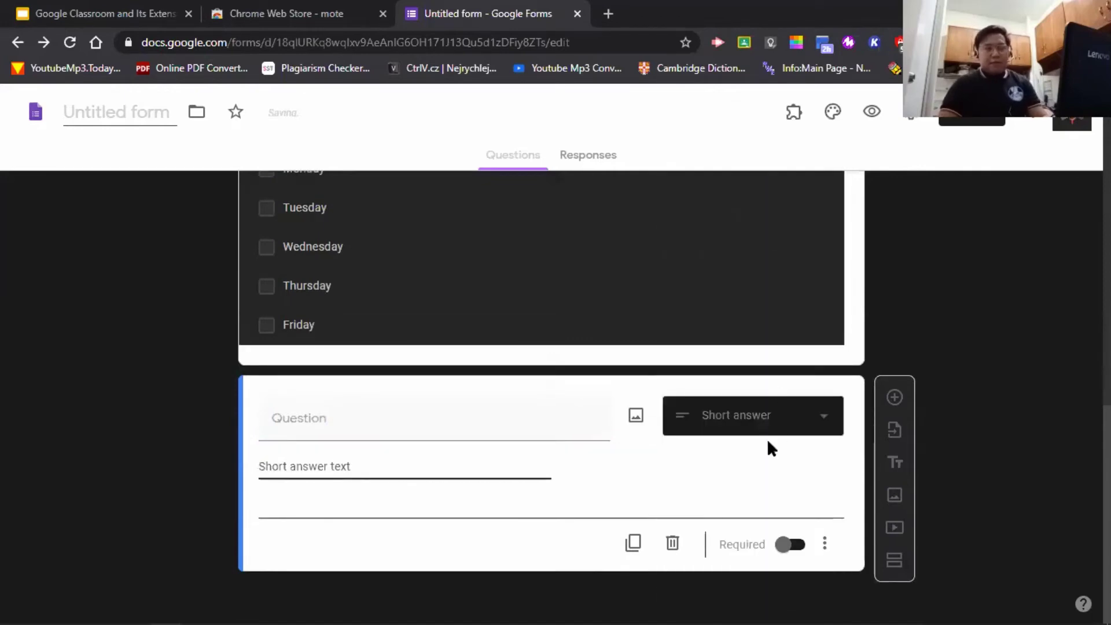
click(423, 423)
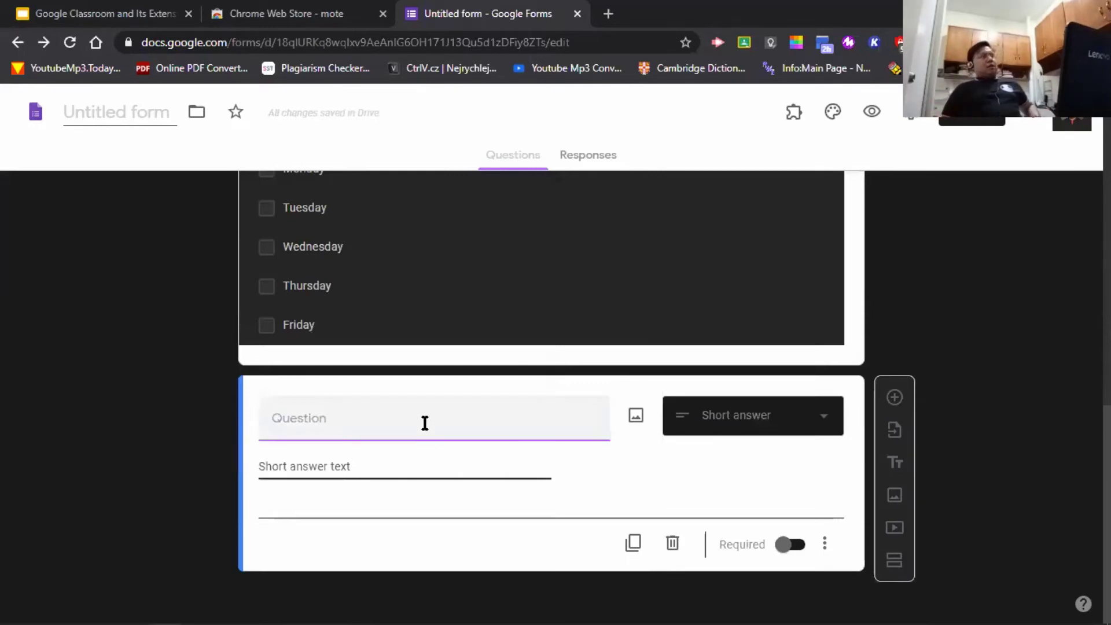
text(What are)
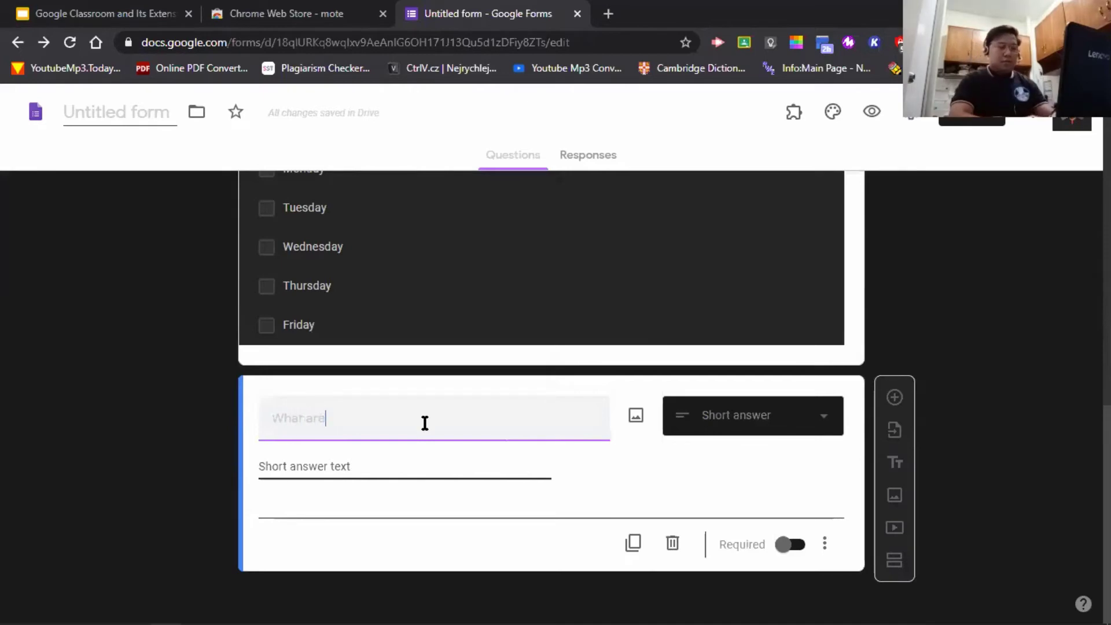
key(BackSpace)
key(BackSpace)
key(BackSpace)
key(BackSpace)
key(BackSpace)
key(BackSpace)
key(BackSpace)
key(BackSpace)
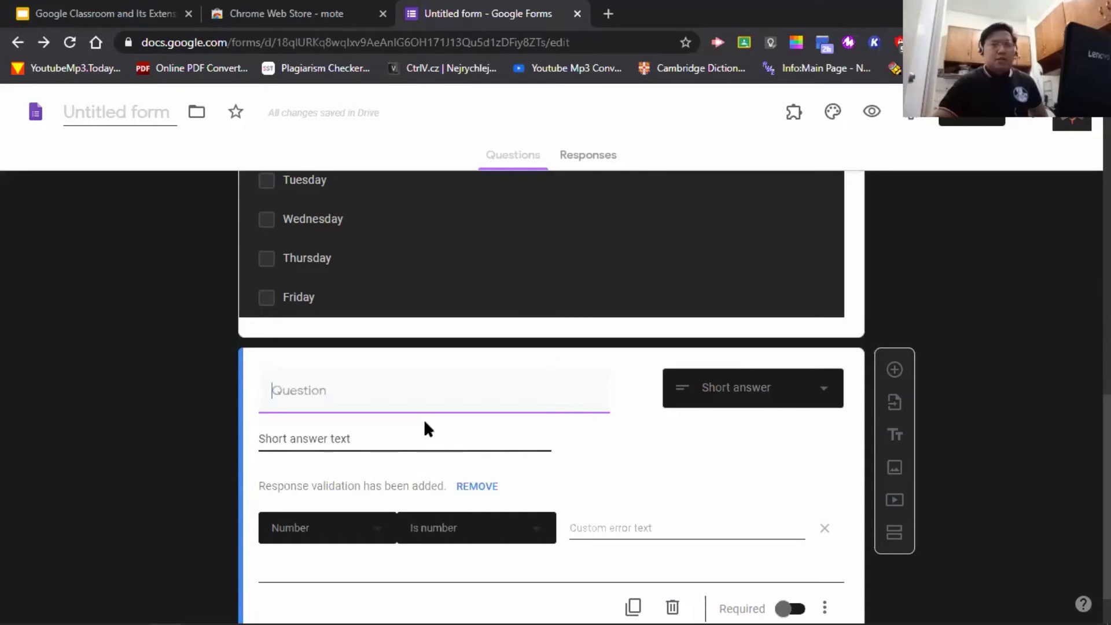
key(ctrl+z)
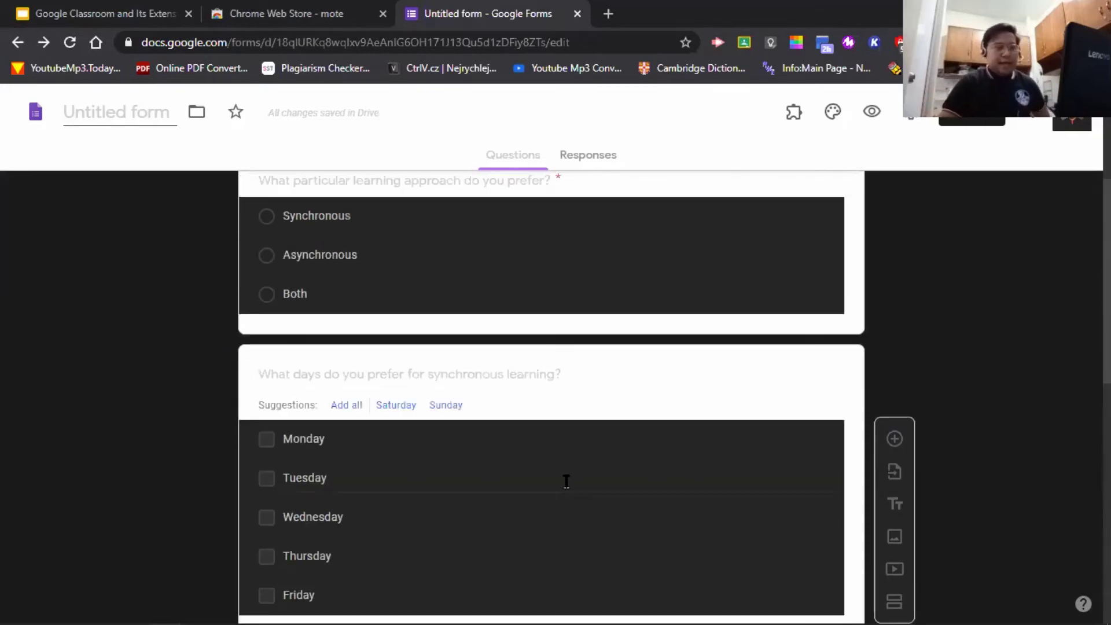
key(ctrl+y)
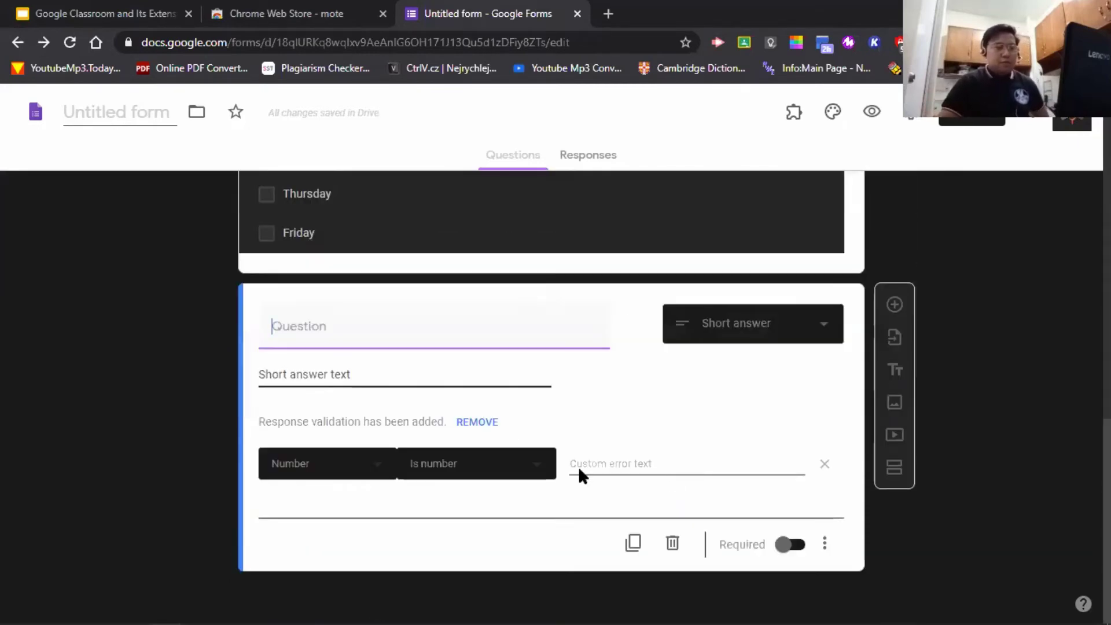
text(What )
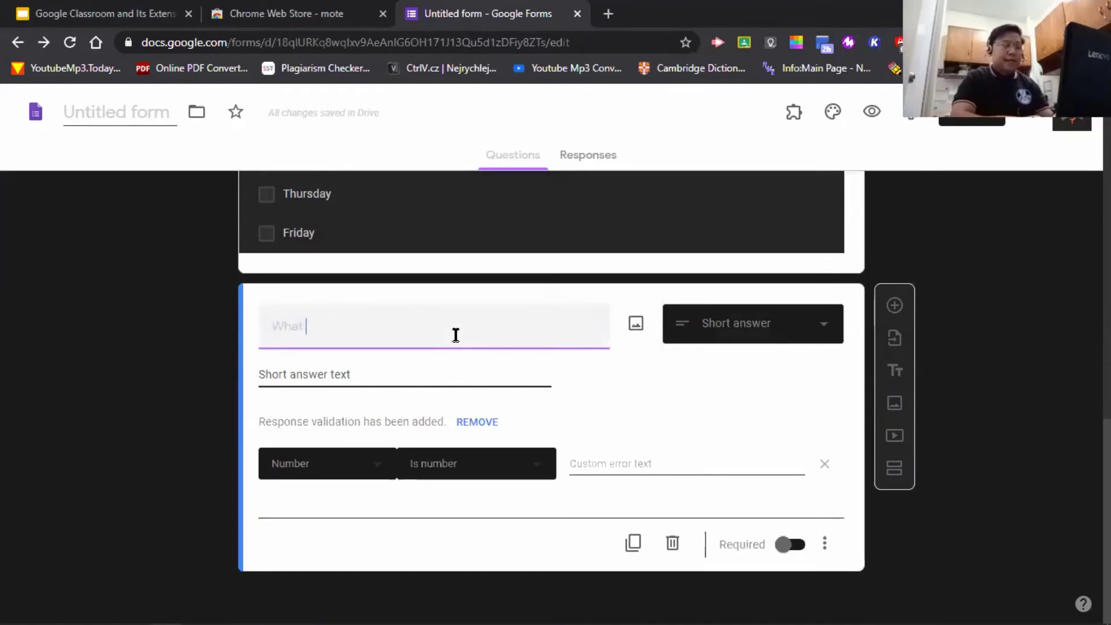
text(rticle)
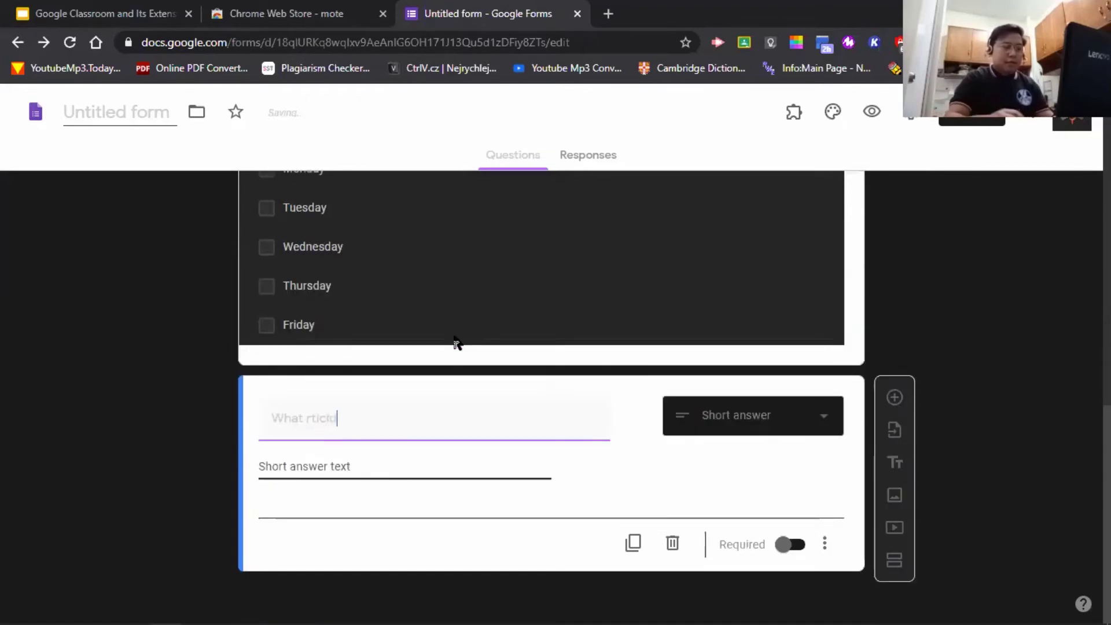
text(part)
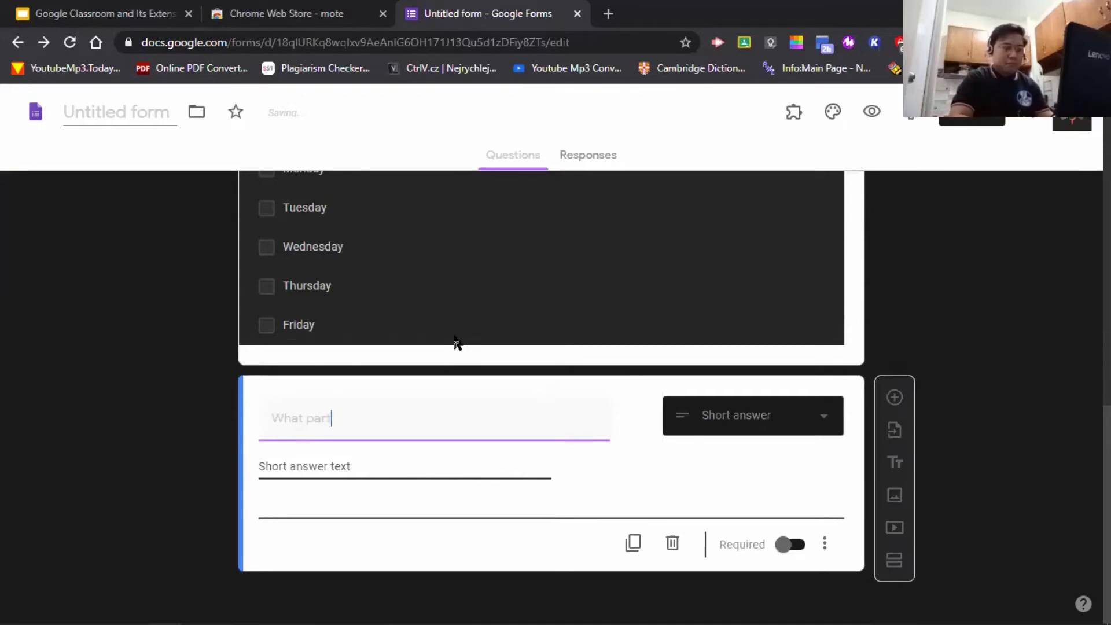
text(icuular t)
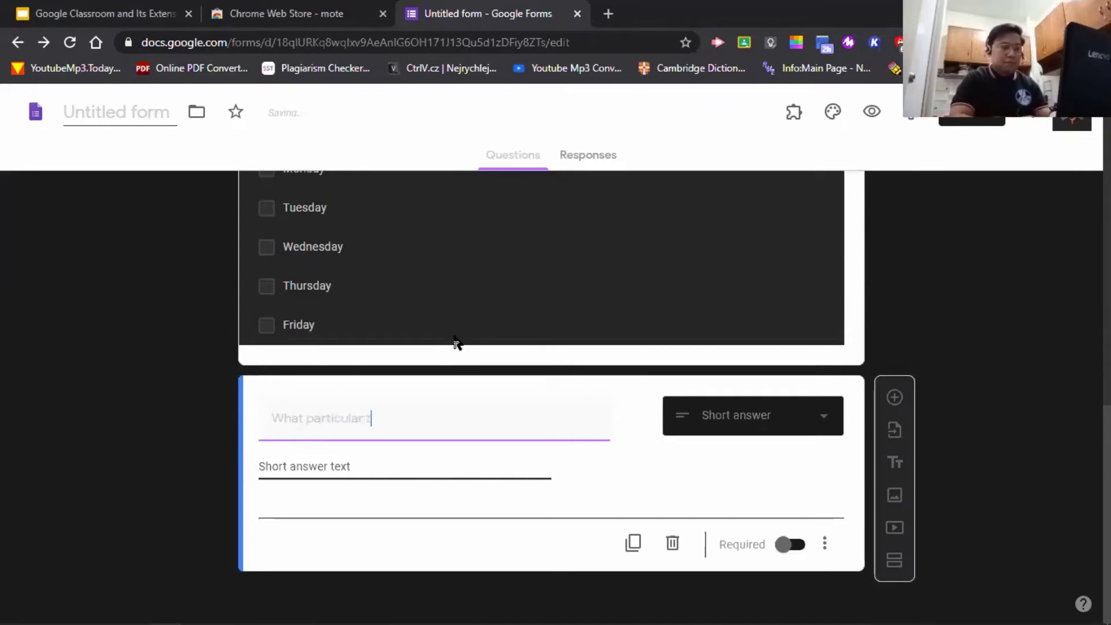
text(ime do you pre)
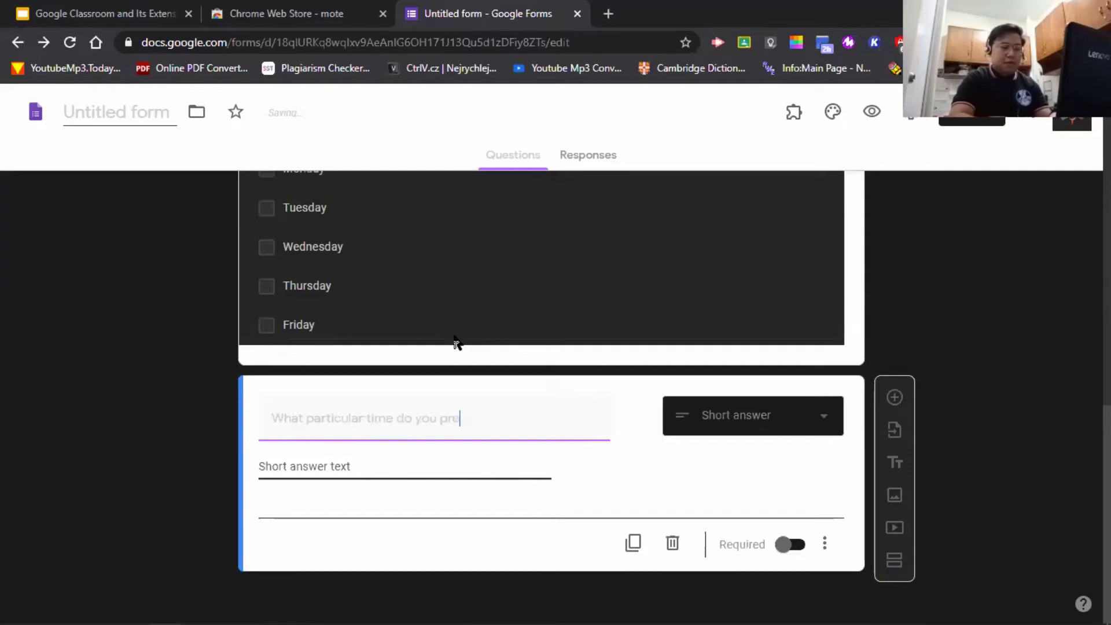
text(fer fo)
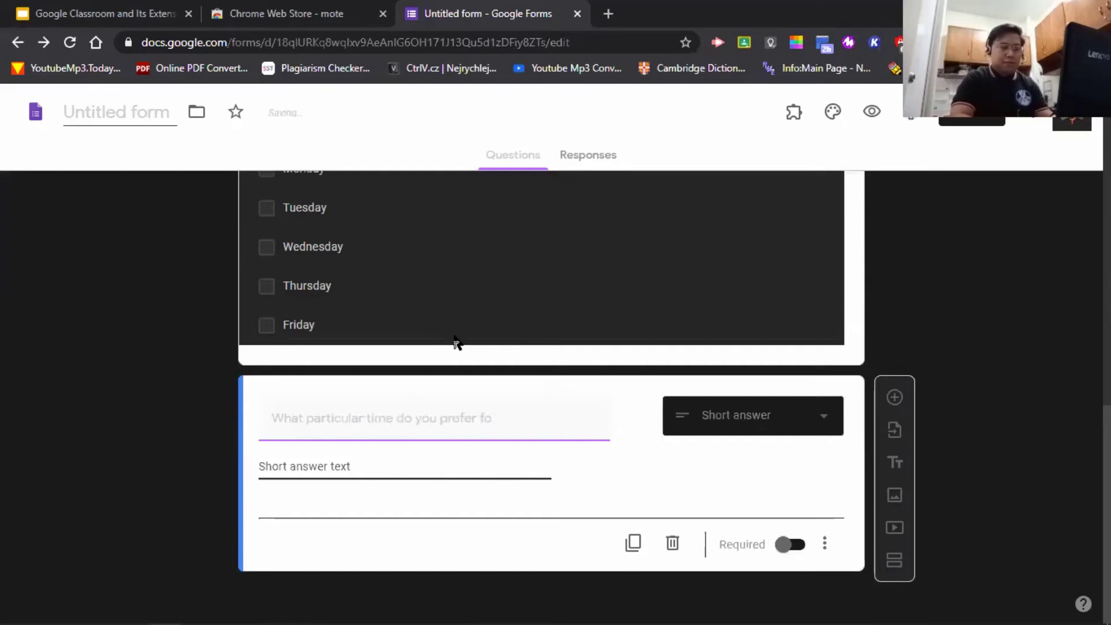
text(r synch)
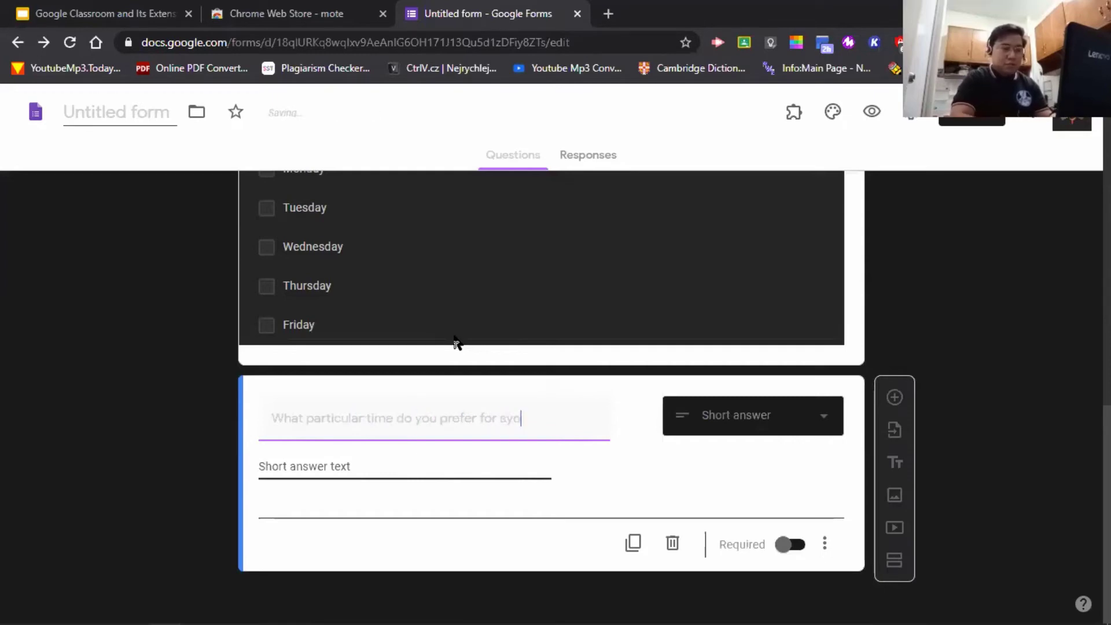
text(ronous le)
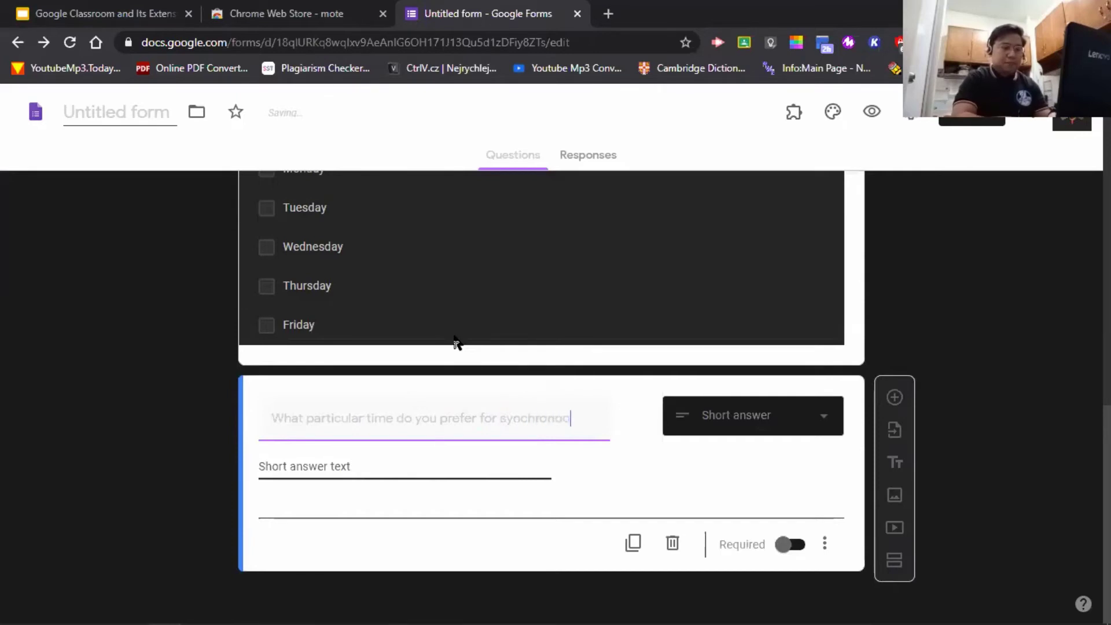
text(arning?)
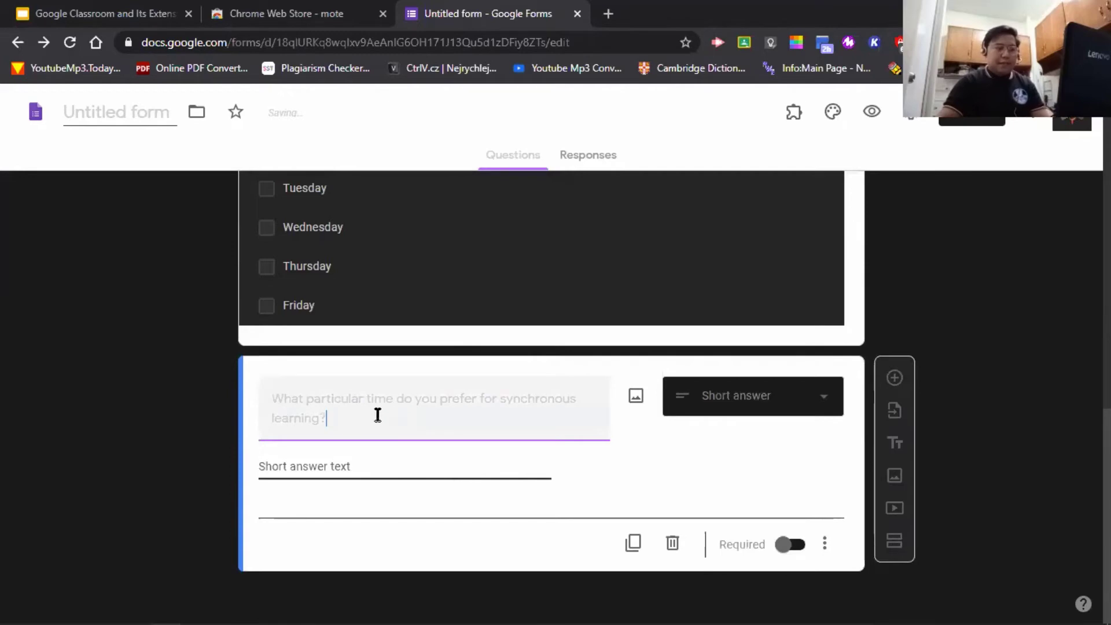
drag(377, 415, 247, 399)
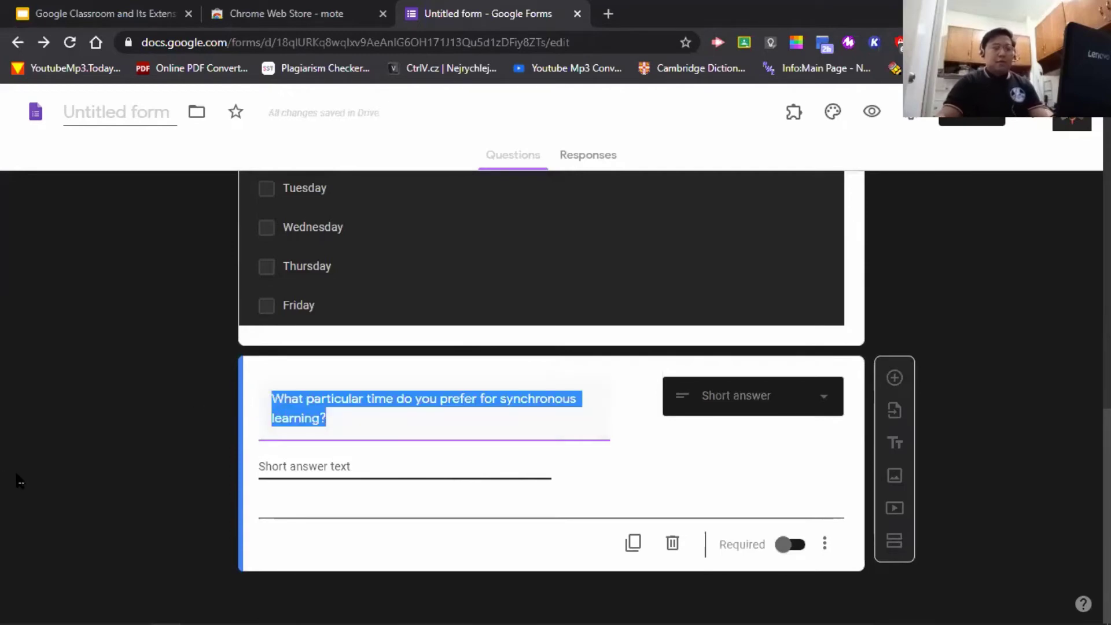
click(423, 467)
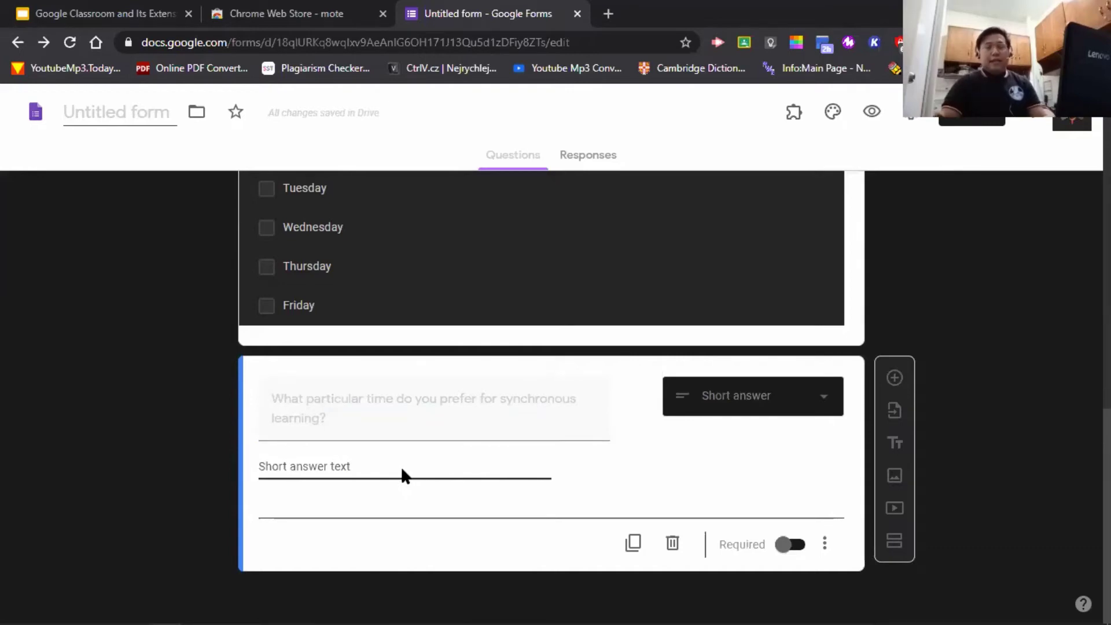
scroll(401, 467, up, 7)
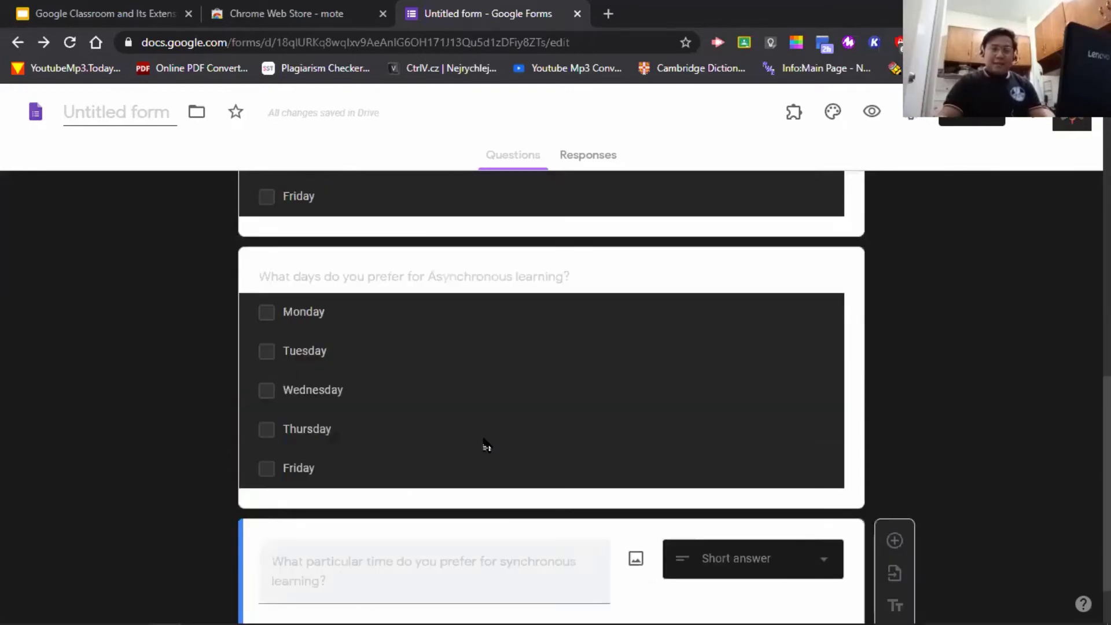
- Switch Required on for the synchronous-days question and then the Asynchronous-days question
click(855, 364)
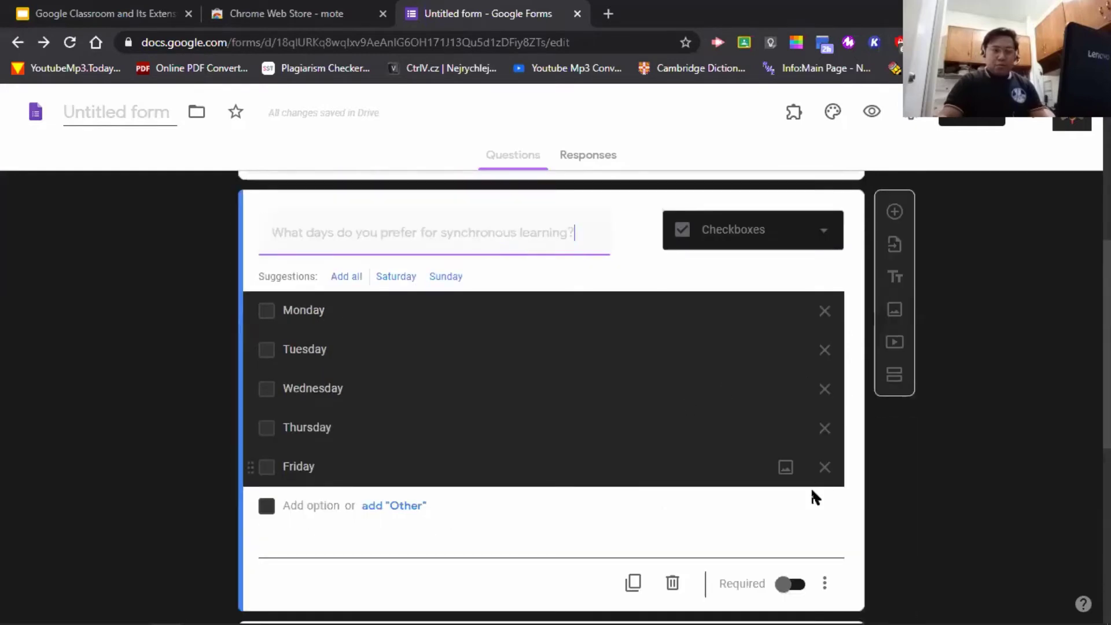
scroll(804, 428, down, 4)
click(789, 340)
scroll(801, 367, down, 4)
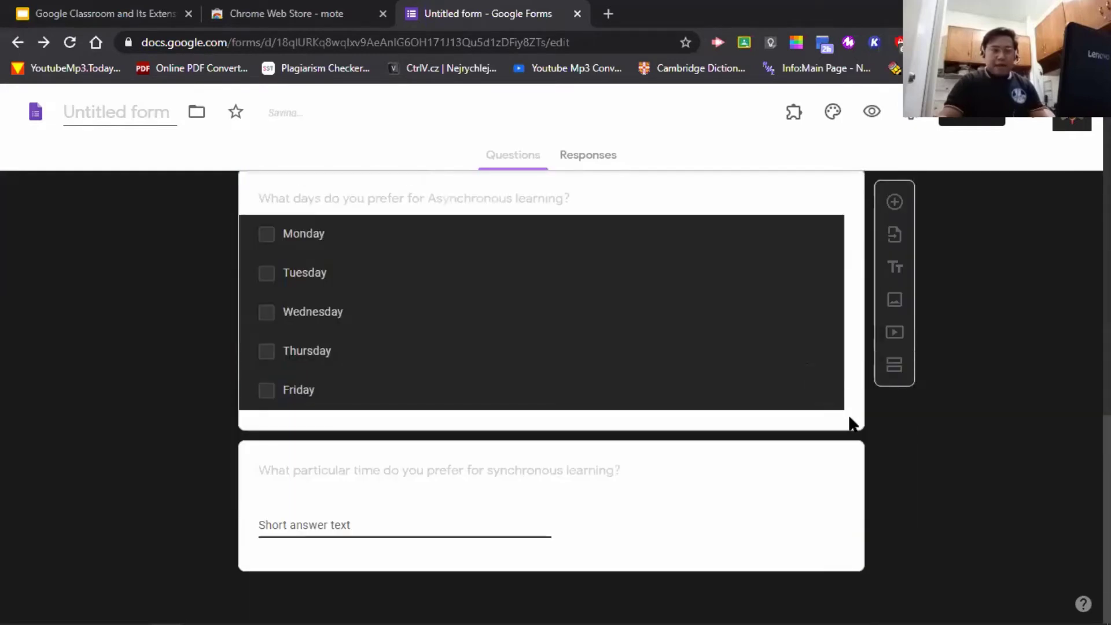
click(851, 422)
click(790, 416)
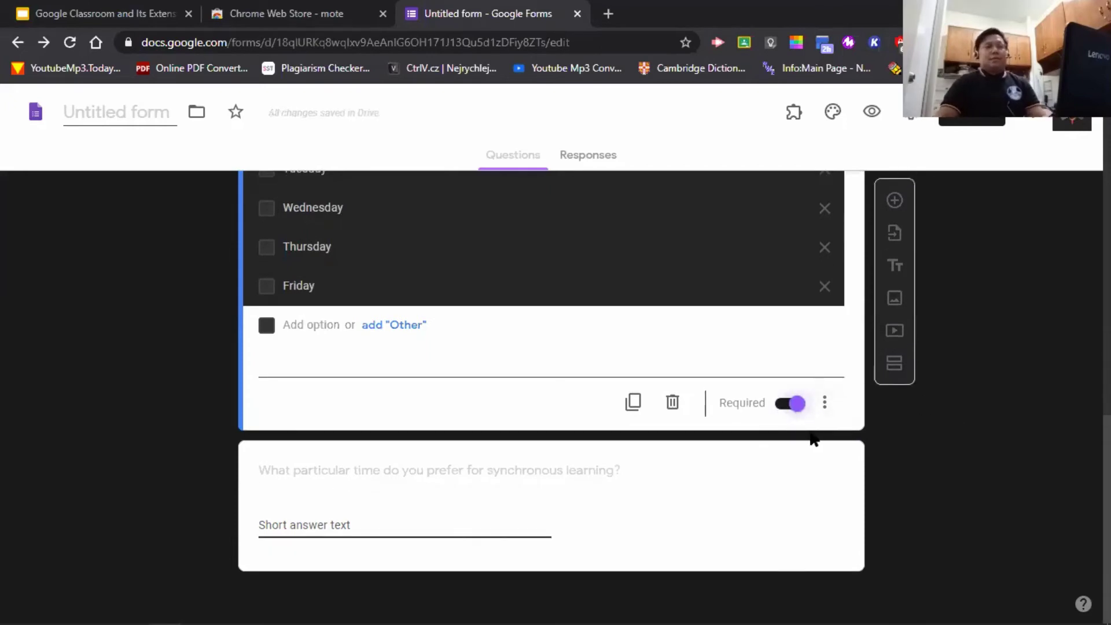
click(736, 509)
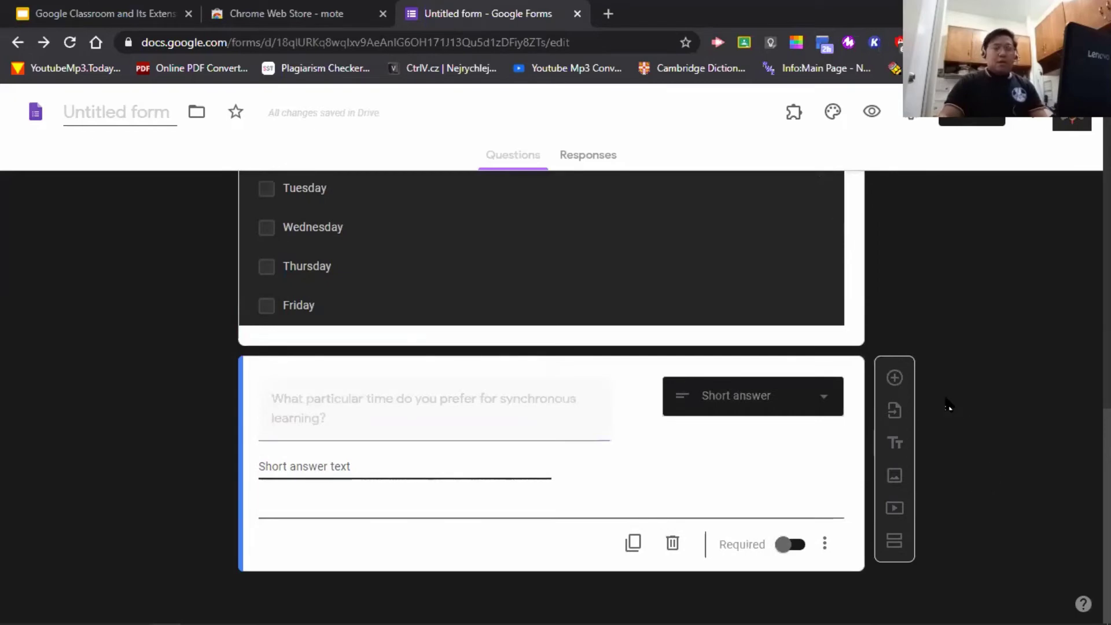
- Add a Paragraph question reading 'Do you have any suggestions? Feel free to share it below.'
click(894, 377)
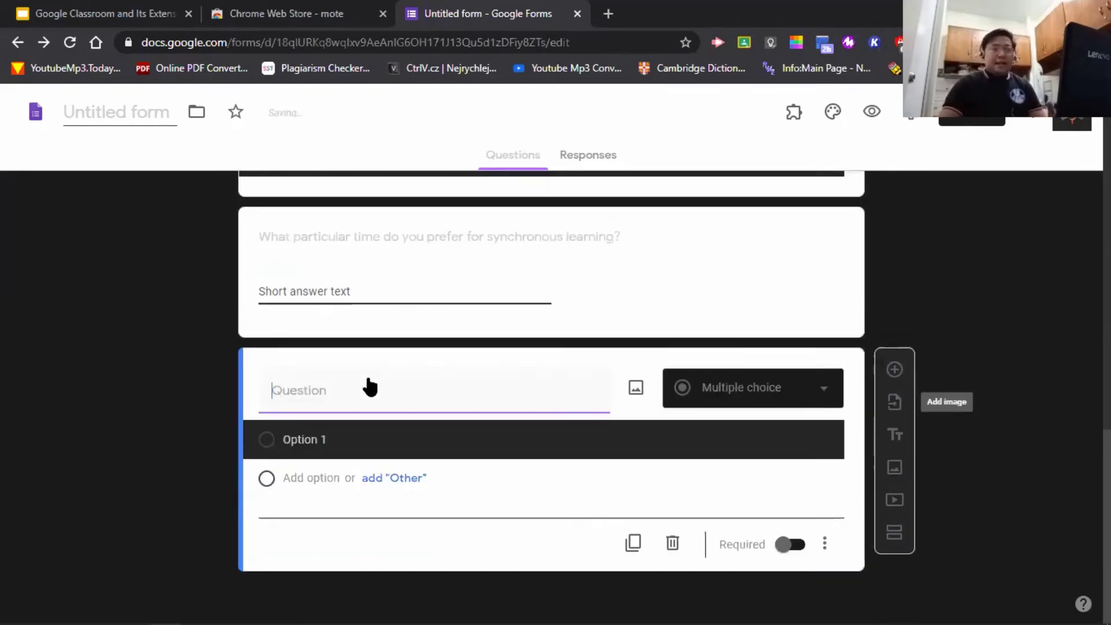
click(789, 389)
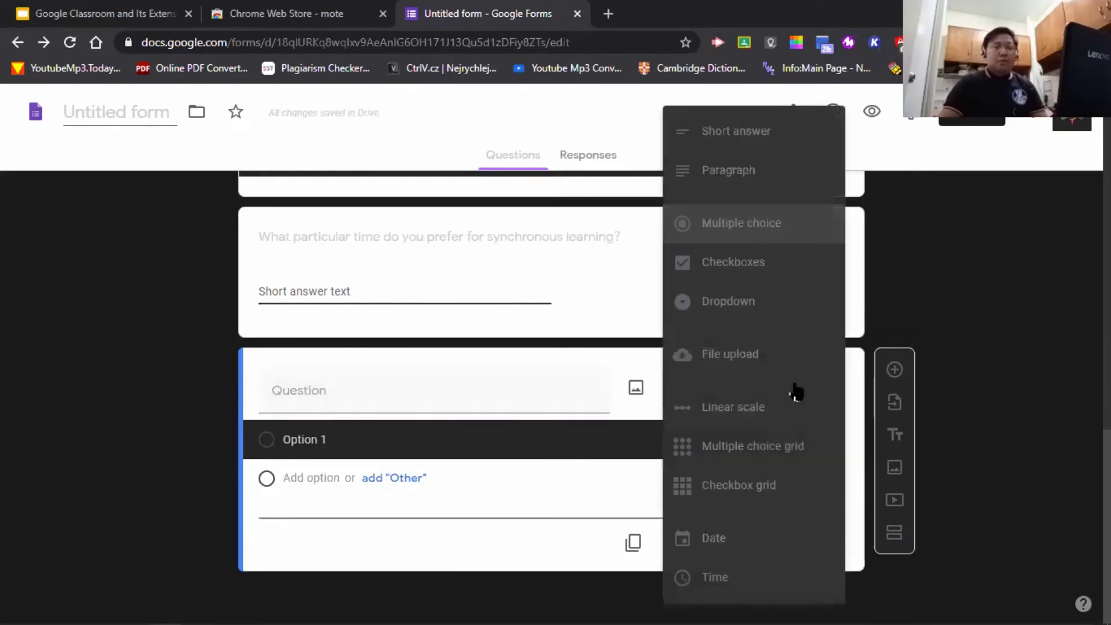
click(773, 170)
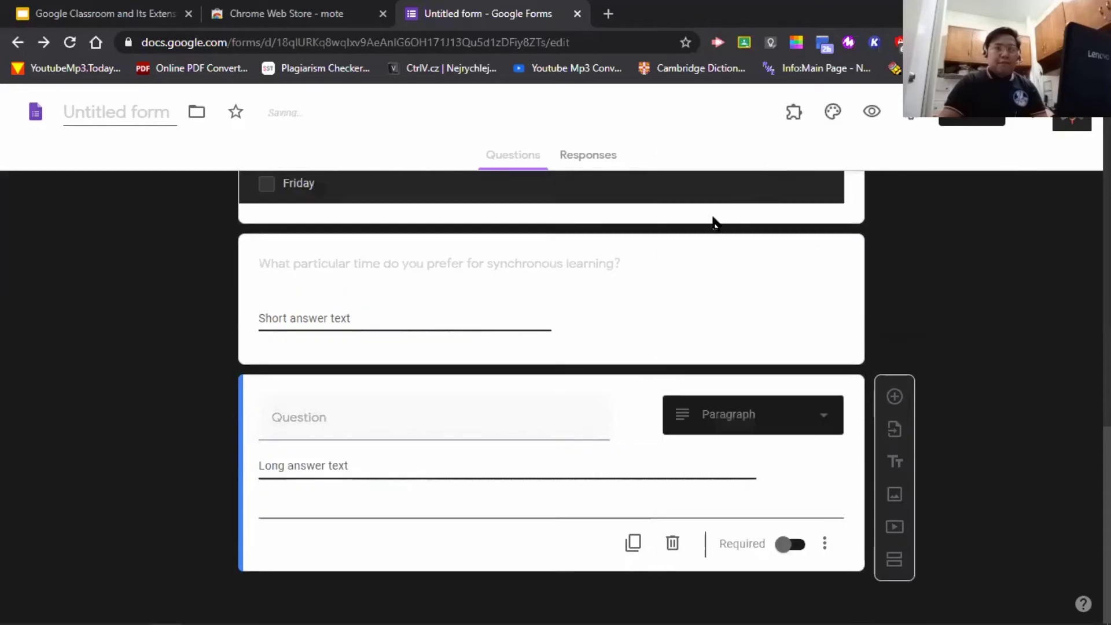
click(379, 421)
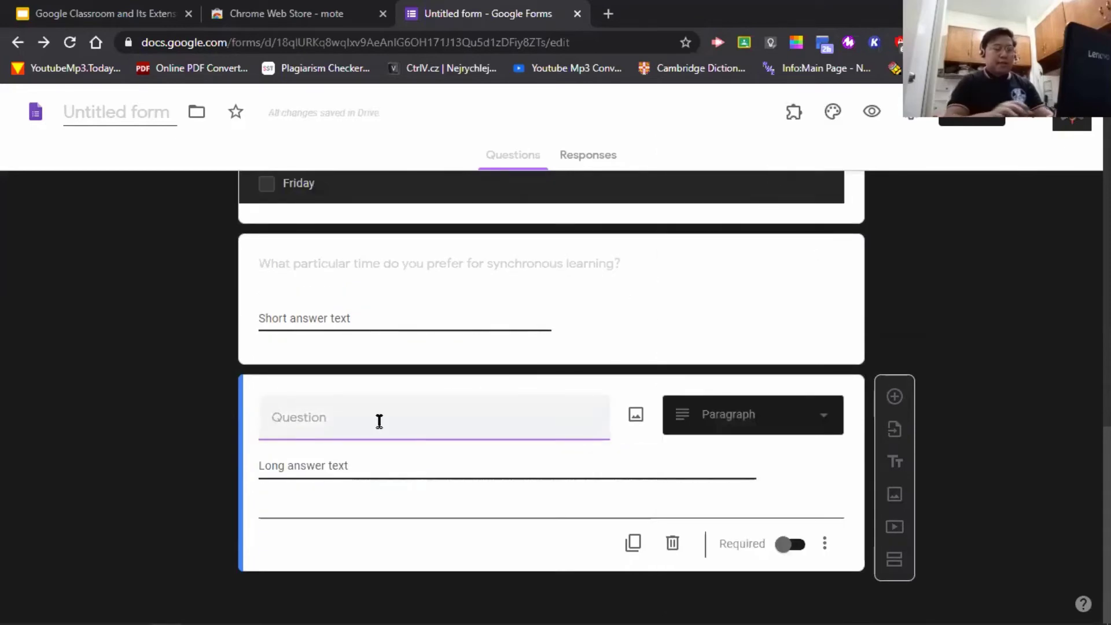
text(Do you have )
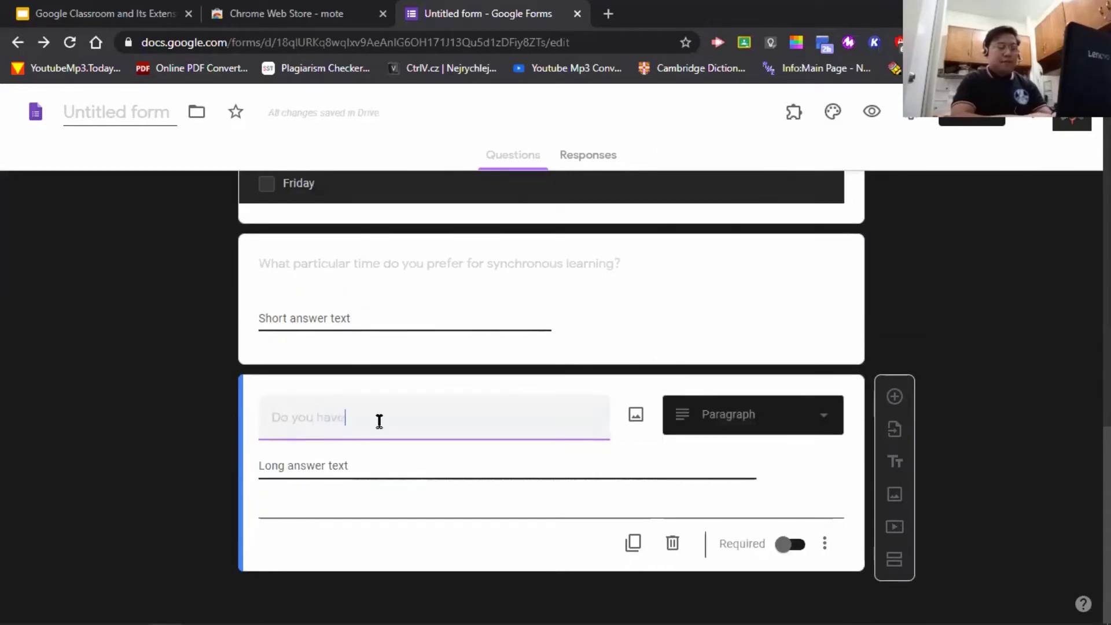
text(any suggest)
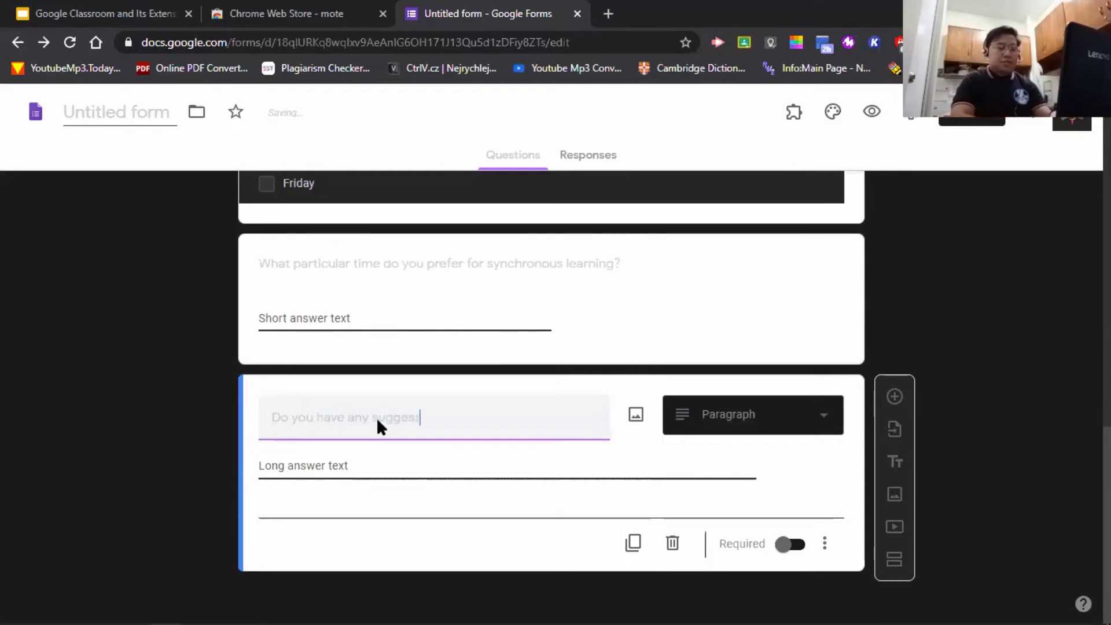
text(ions?)
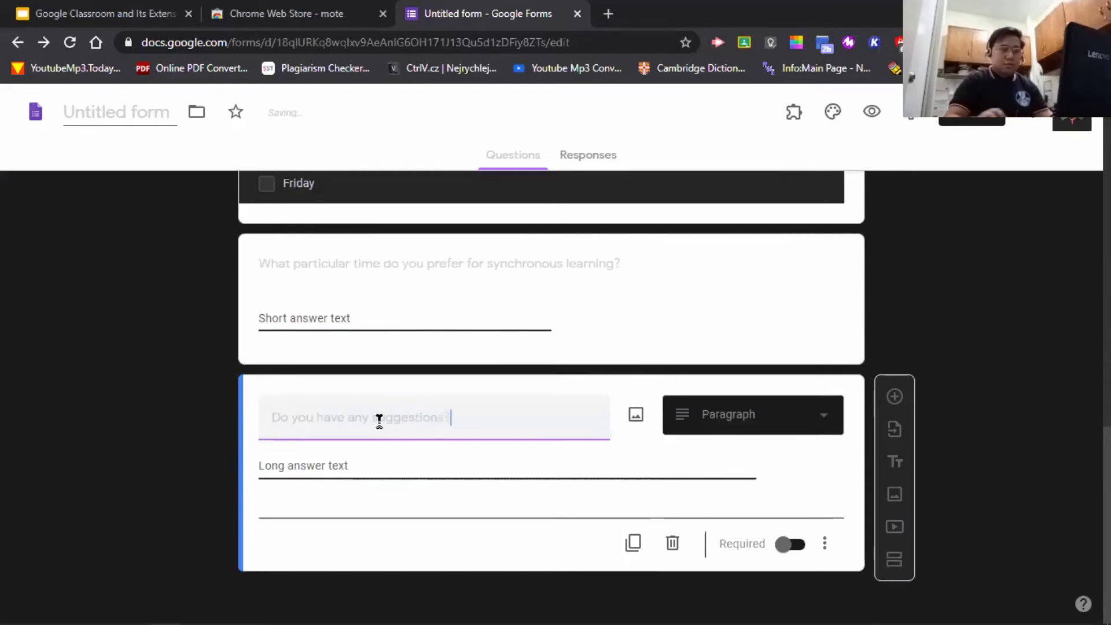
text( Feel free to share it)
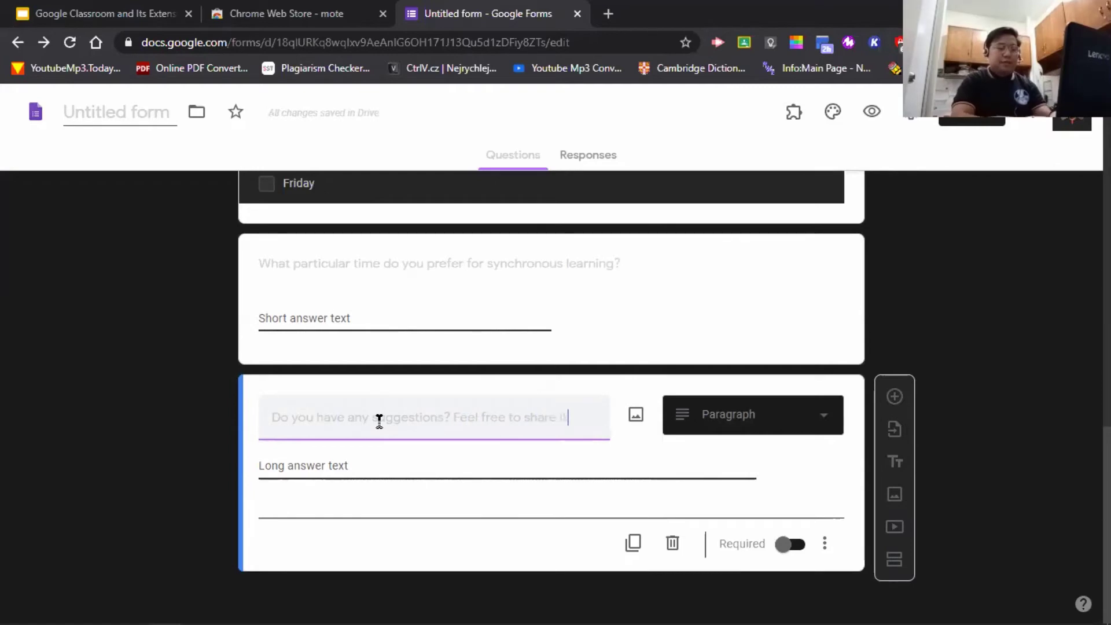
text( below.)
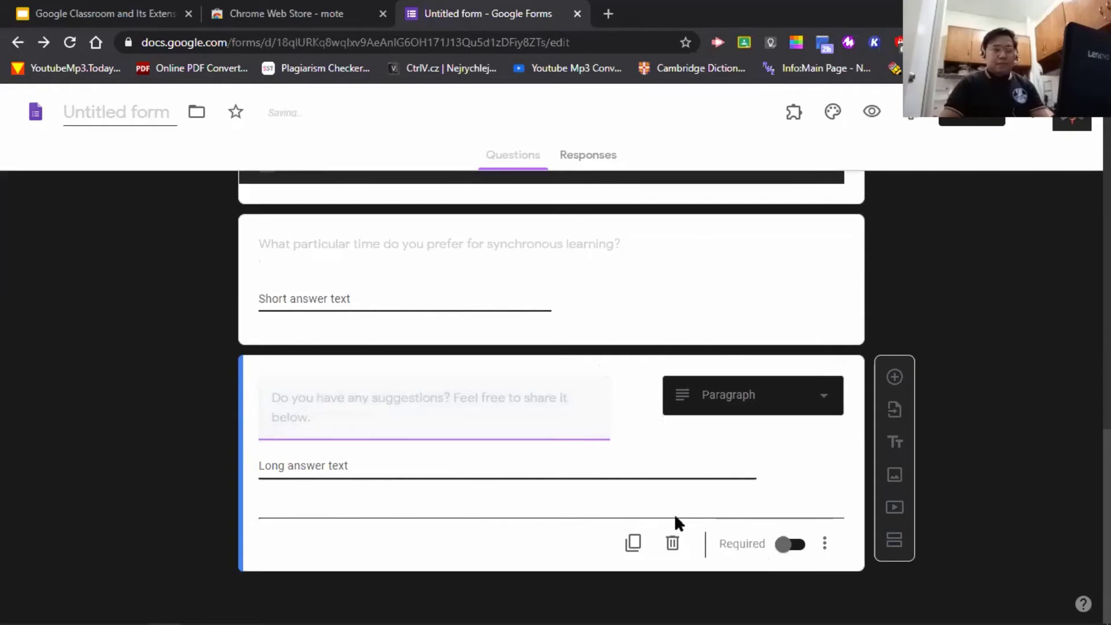
- Mark the suggestions question as required
click(401, 297)
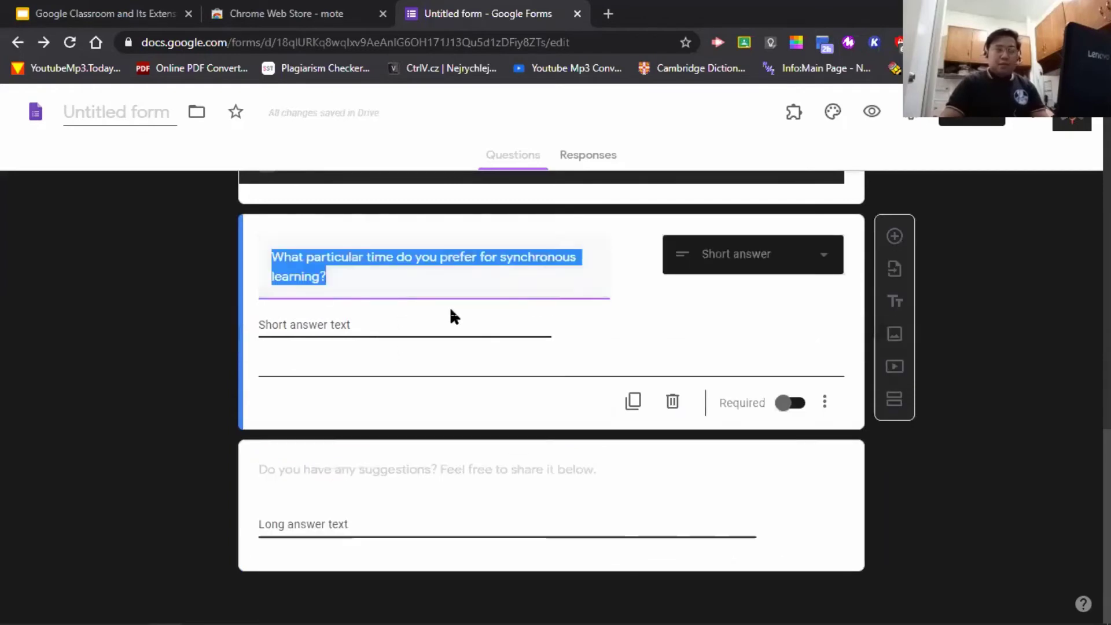
click(439, 525)
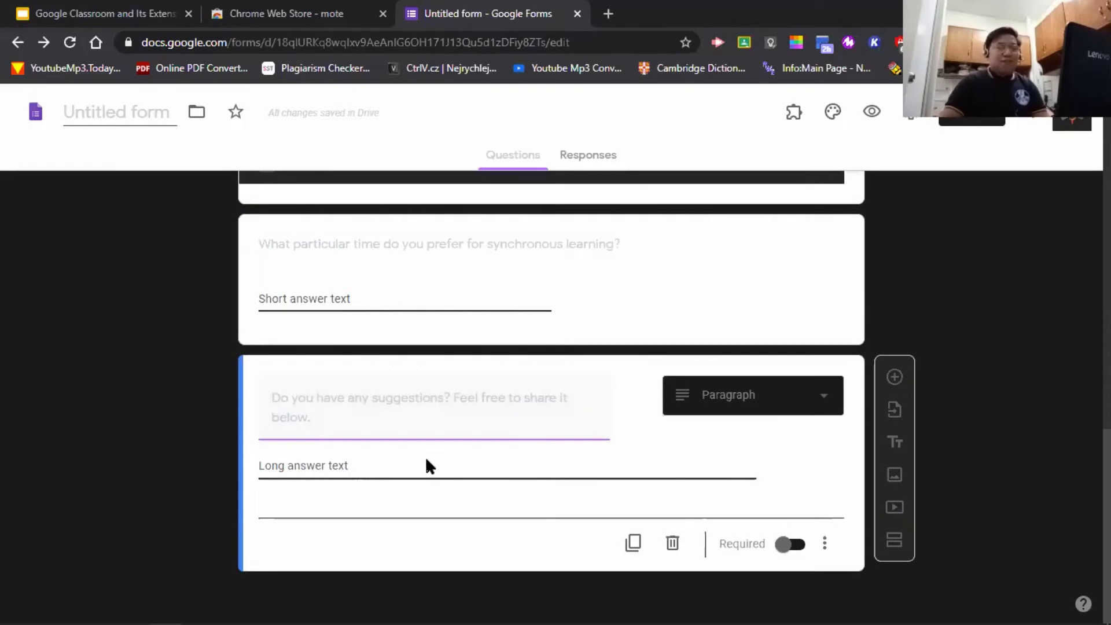
click(390, 470)
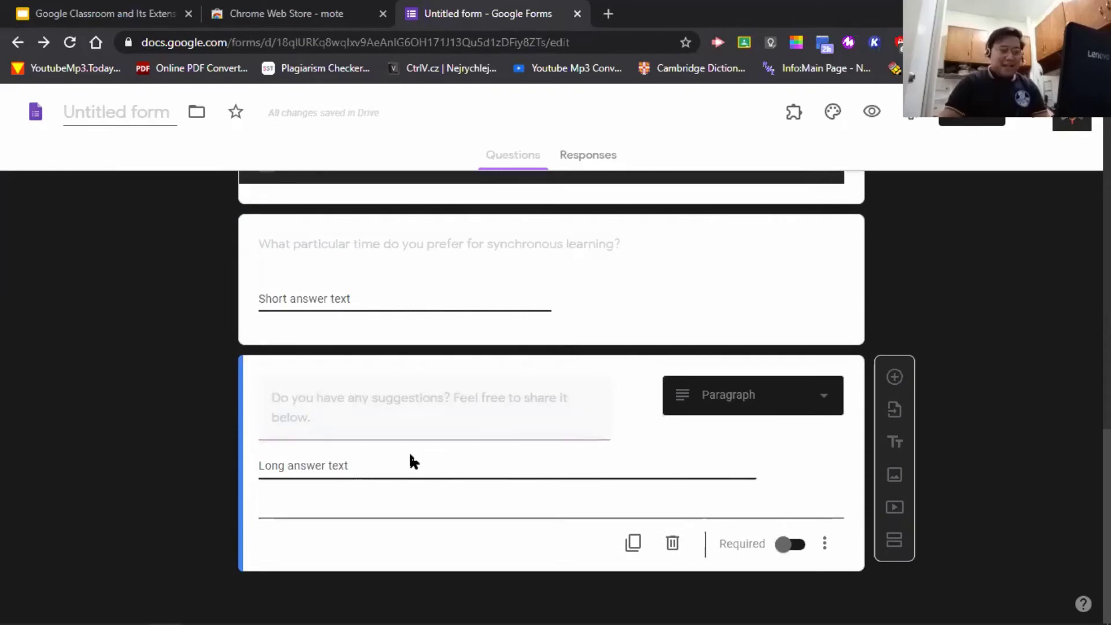
click(790, 544)
scroll(825, 451, up, 3)
- Turn on Required for the time short-answer question and scroll back up to the Survey Form title
click(725, 460)
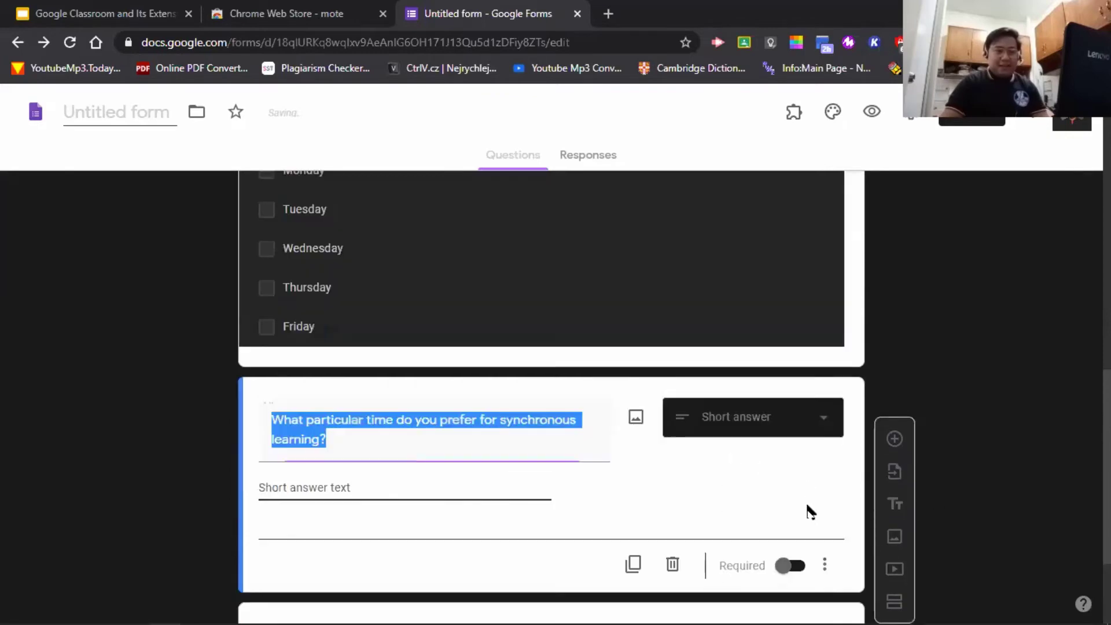
click(788, 566)
scroll(967, 477, down, 3)
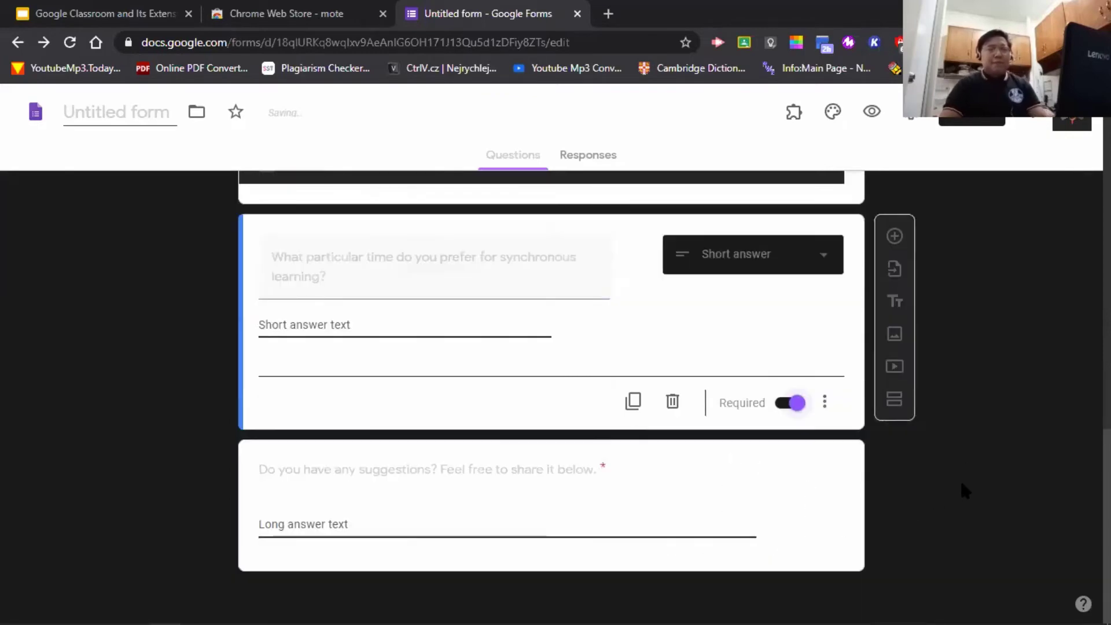
scroll(983, 463, up, 10)
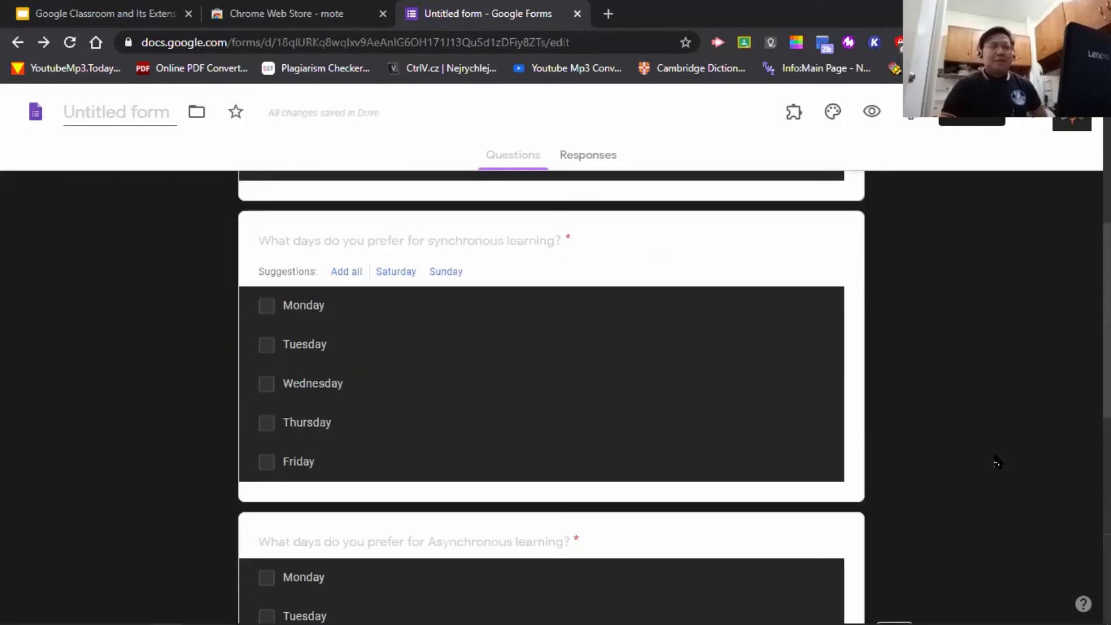
scroll(912, 463, up, 1)
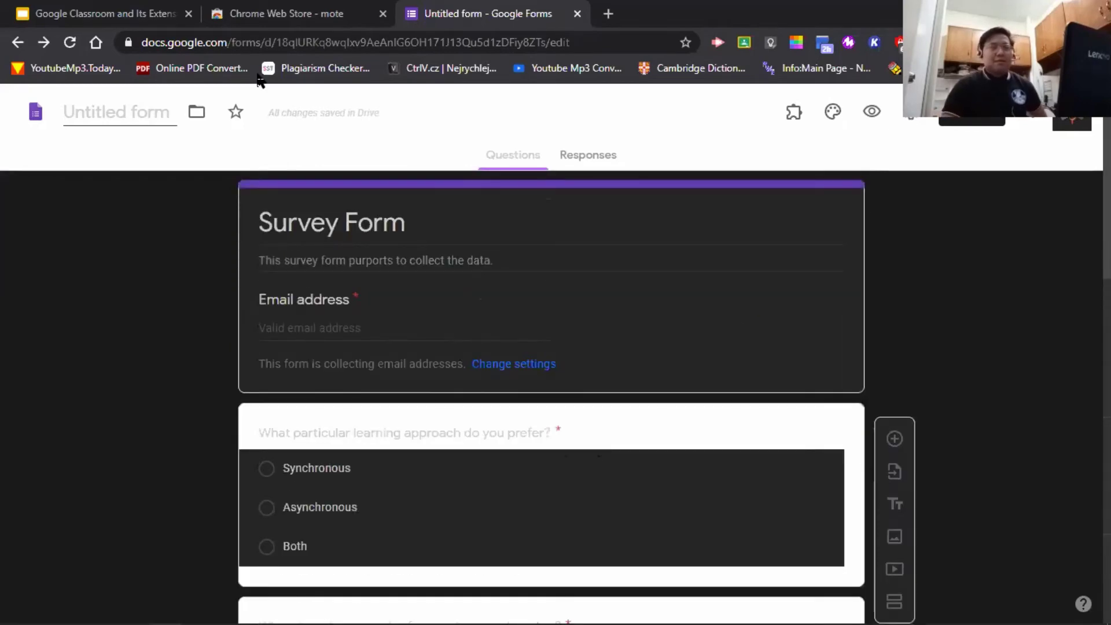
scroll(999, 409, down, 15)
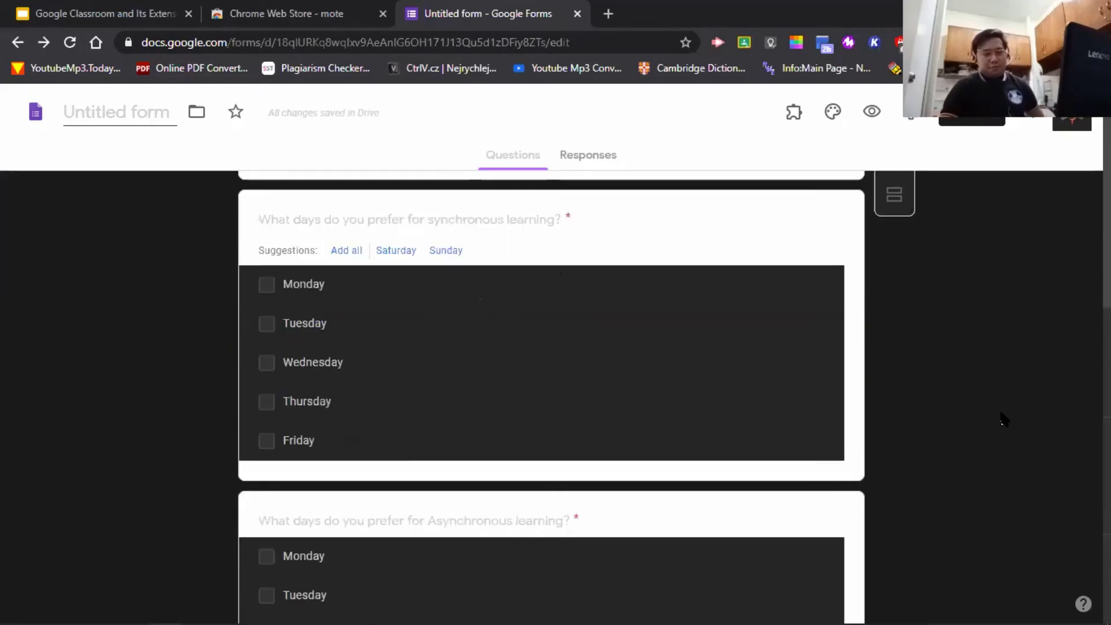
scroll(1000, 428, up, 12)
scroll(997, 434, up, 4)
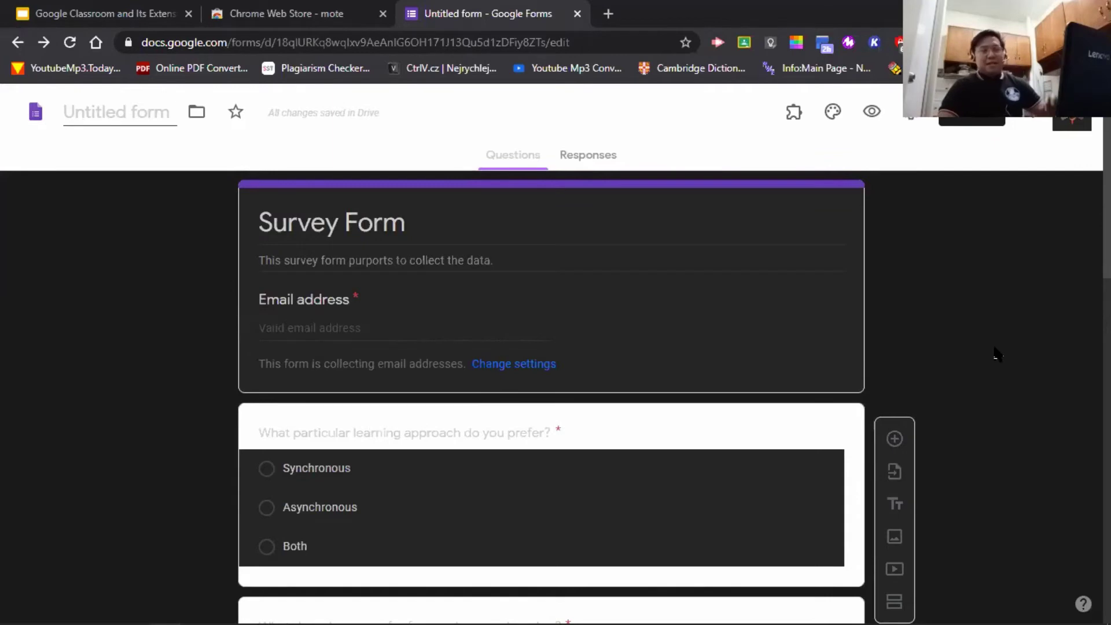
scroll(996, 353, down, 2)
scroll(991, 359, up, 2)
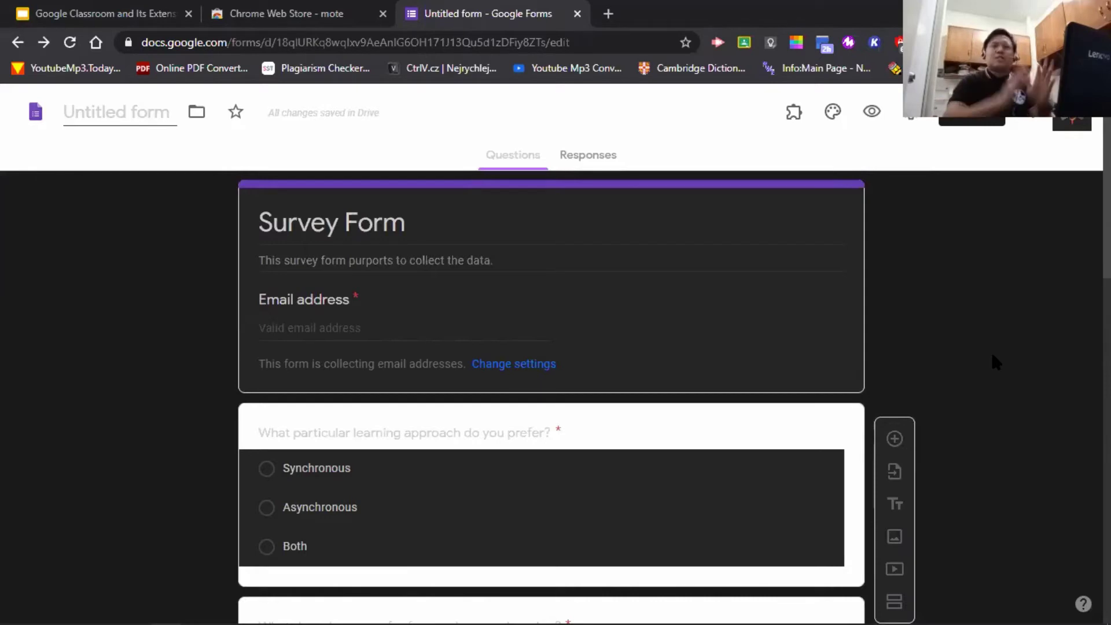
scroll(991, 356, down, 7)
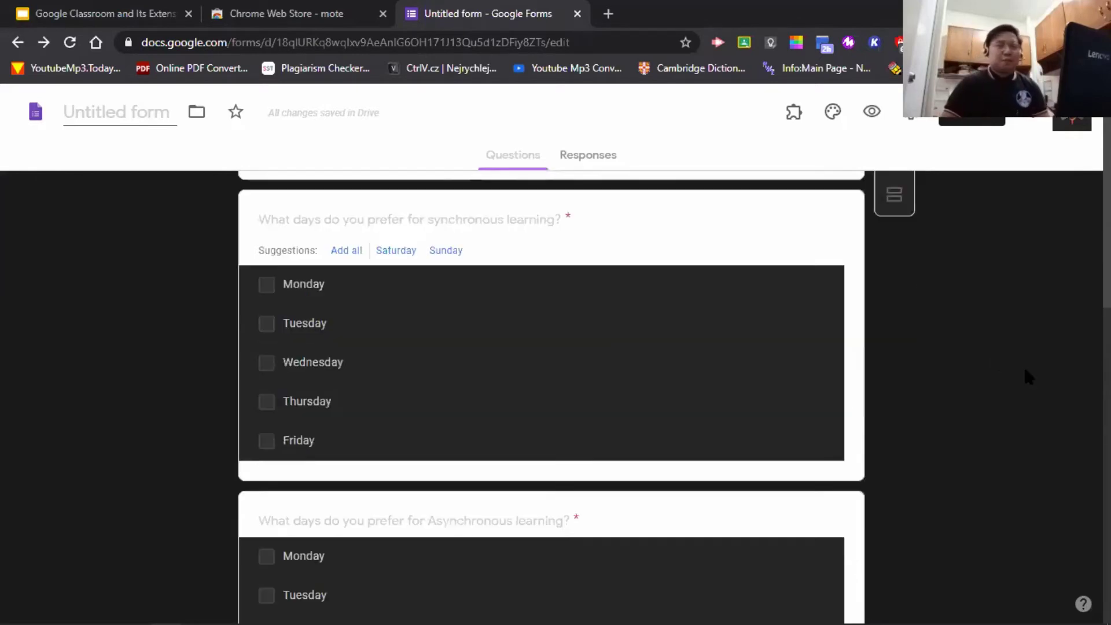
scroll(1023, 376, up, 7)
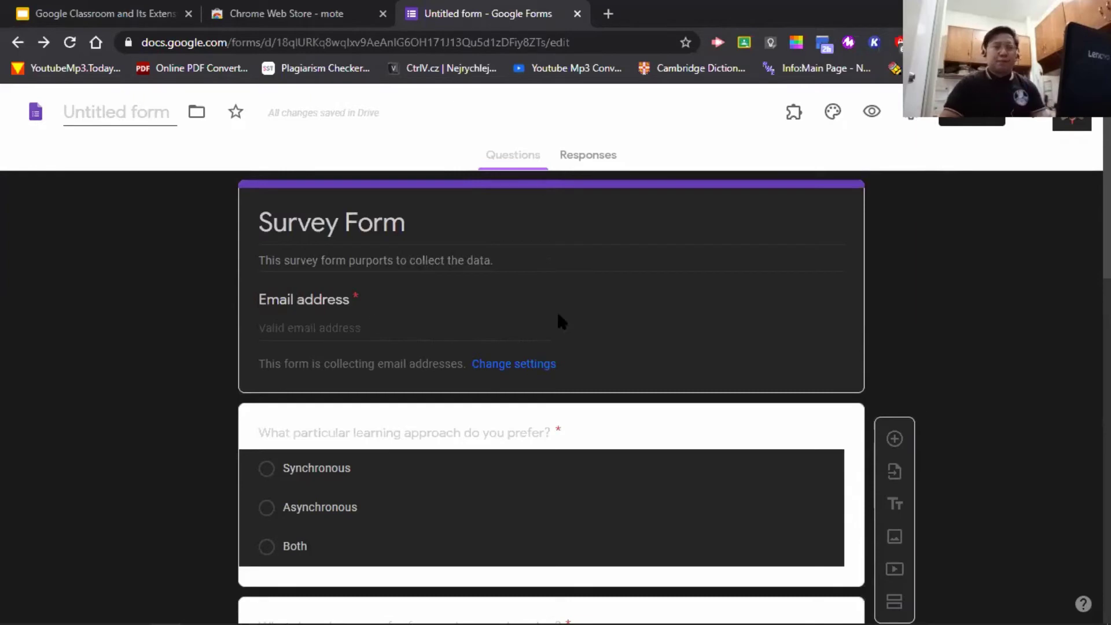
- Try adding a section after the learning-approach question, then undo it
click(843, 420)
scroll(637, 405, down, 3)
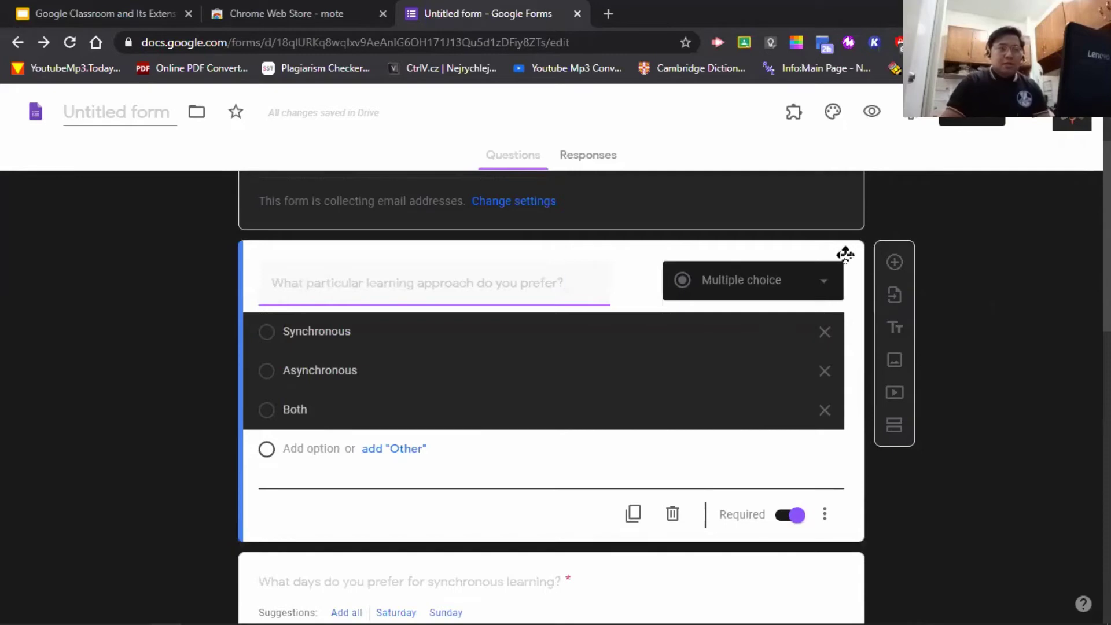
click(894, 435)
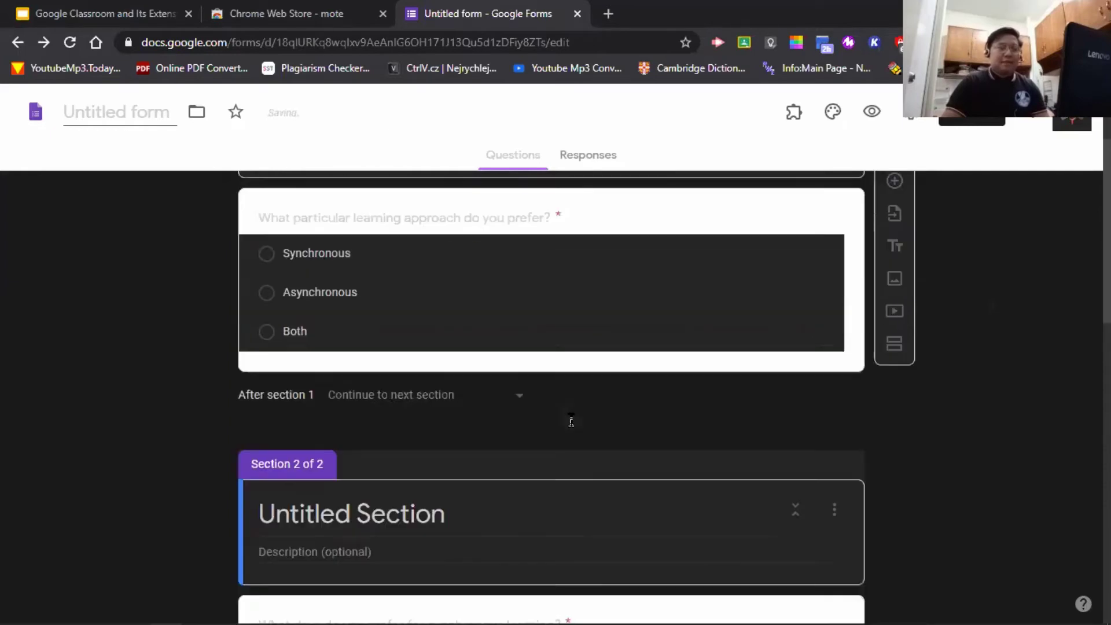
scroll(571, 413, up, 4)
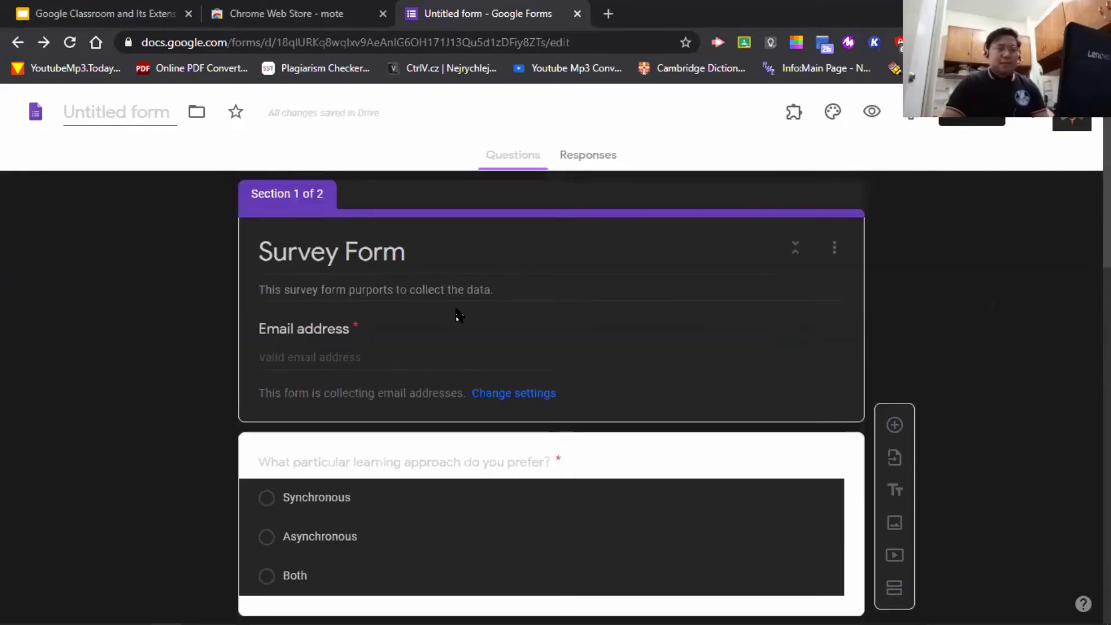
scroll(404, 312, down, 4)
scroll(868, 370, up, 4)
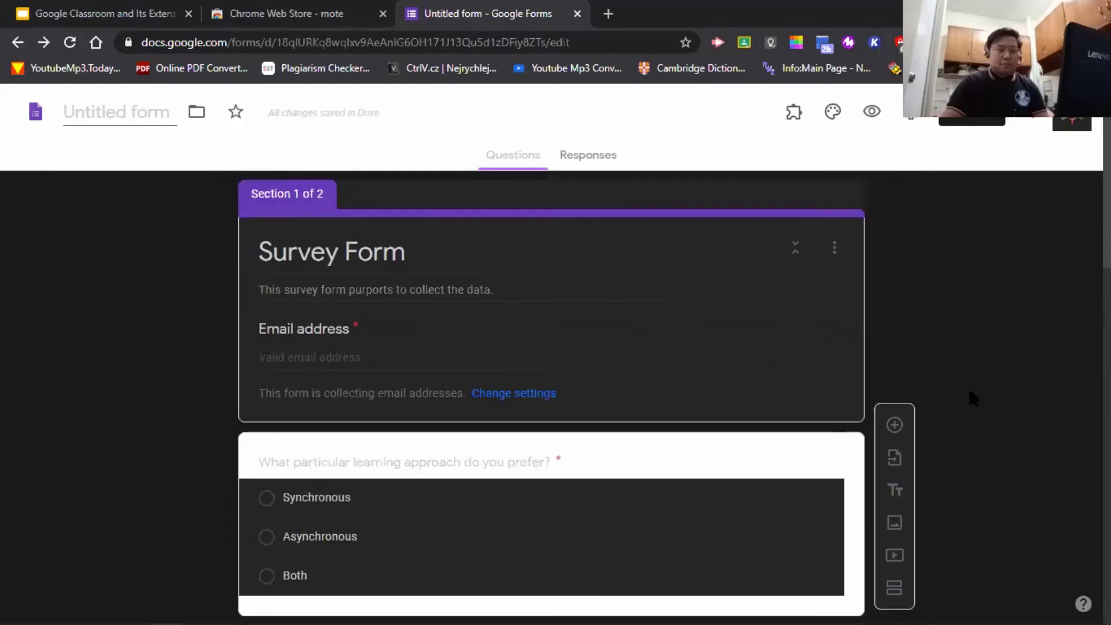
scroll(1003, 404, down, 5)
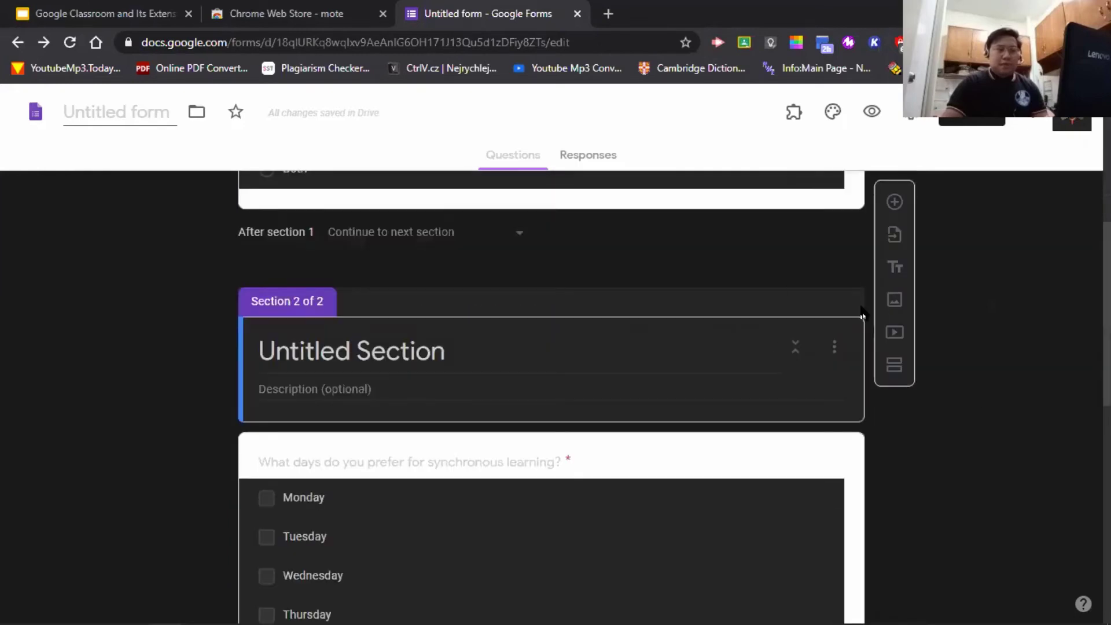
key(ctrl+z)
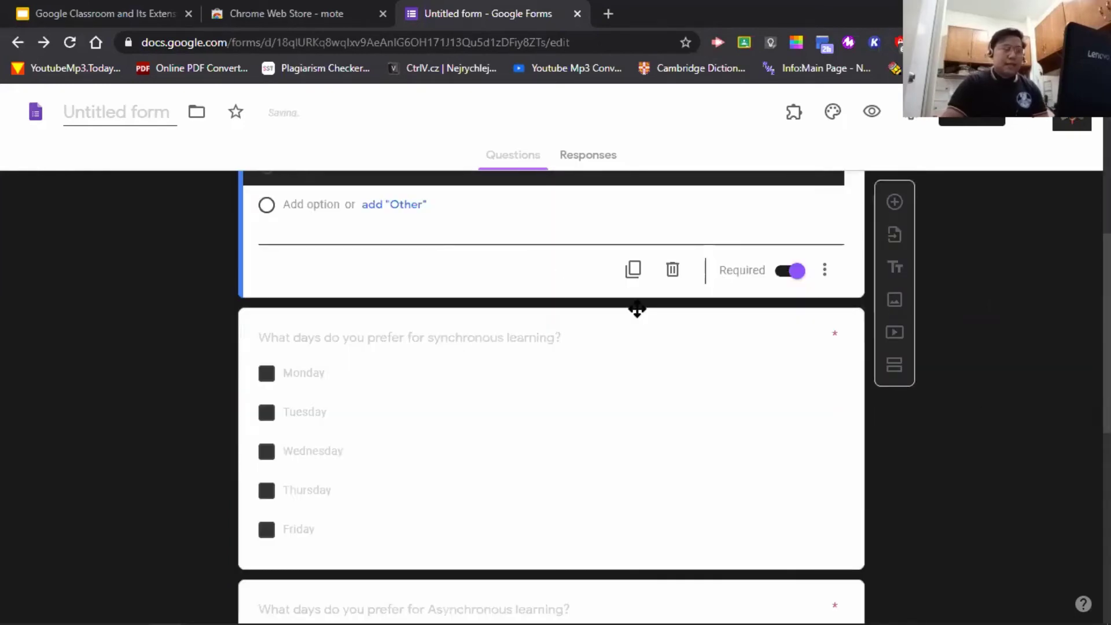
scroll(748, 329, up, 3)
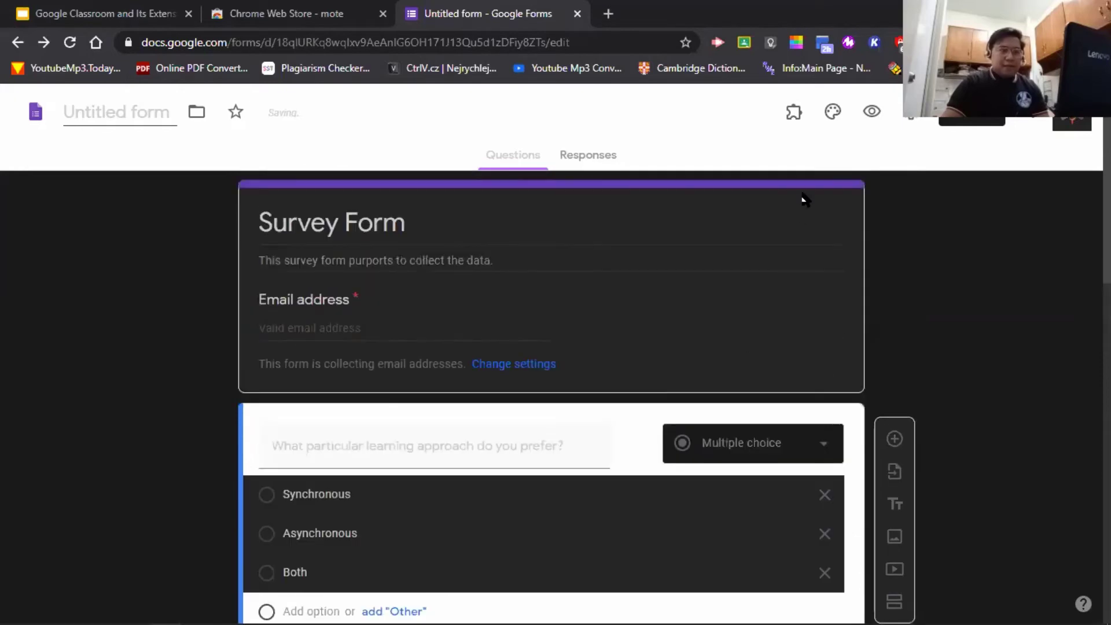
- Add sections after the Survey Form title card and after the learning-approach question
click(820, 264)
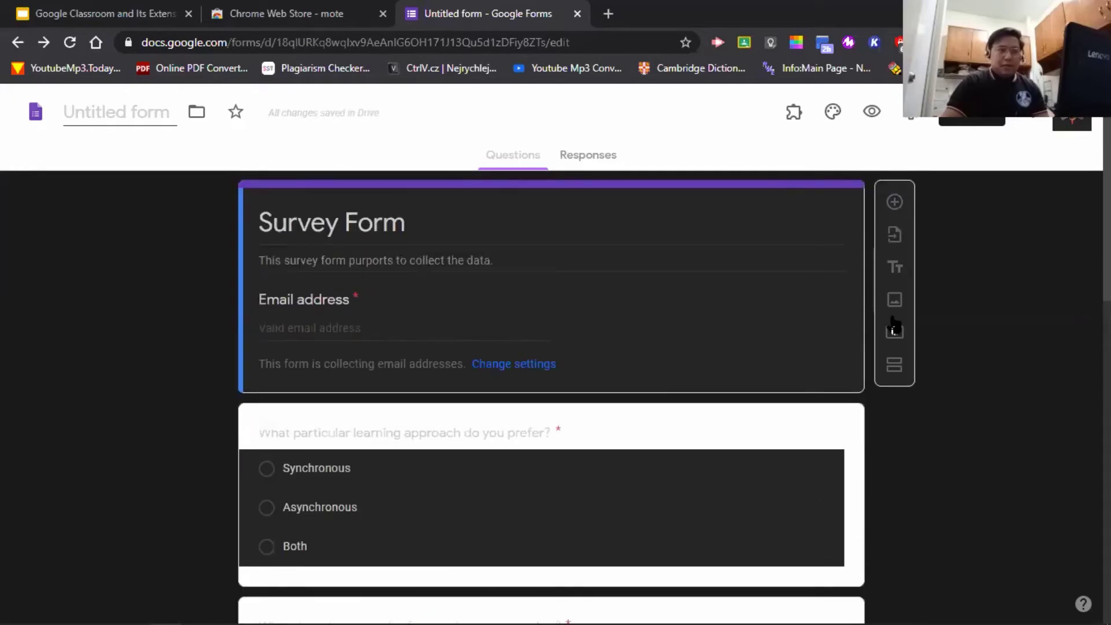
click(896, 366)
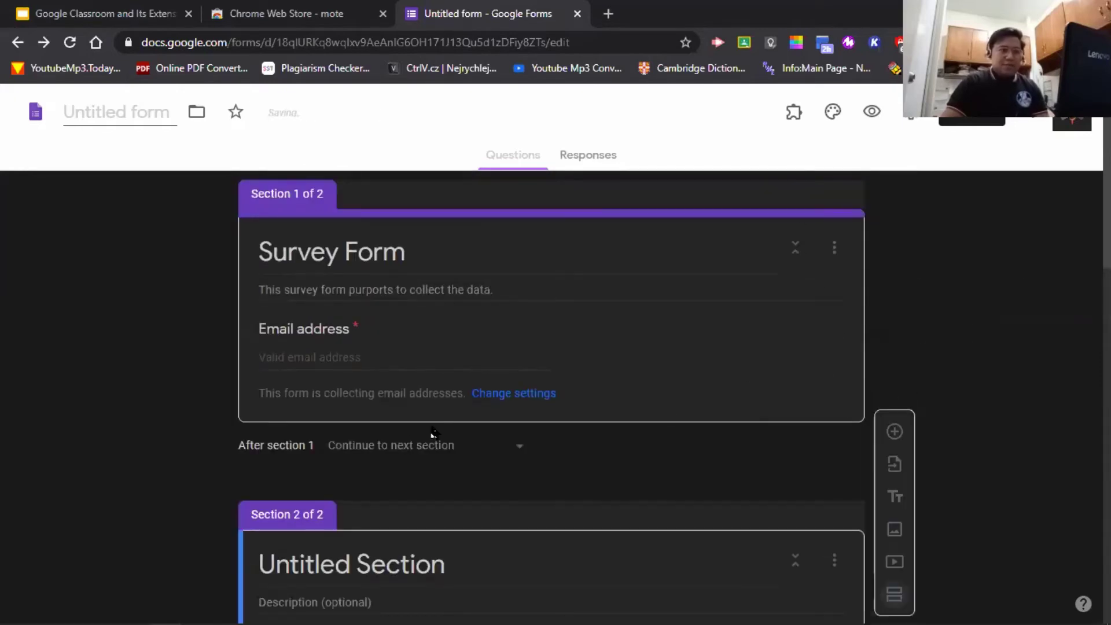
scroll(487, 366, down, 4)
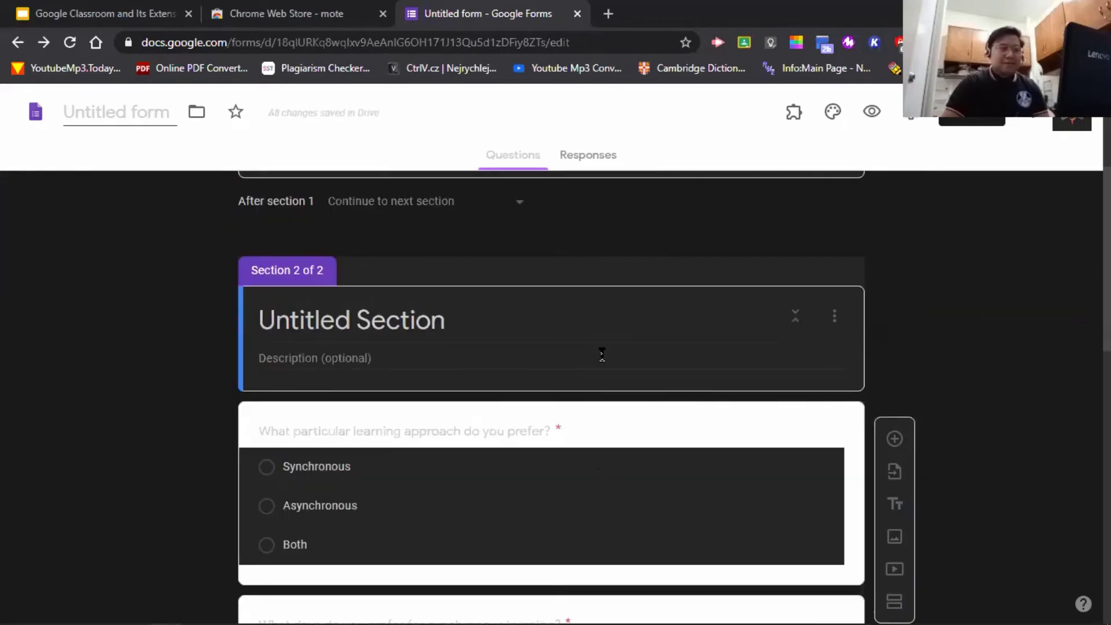
scroll(601, 361, down, 1)
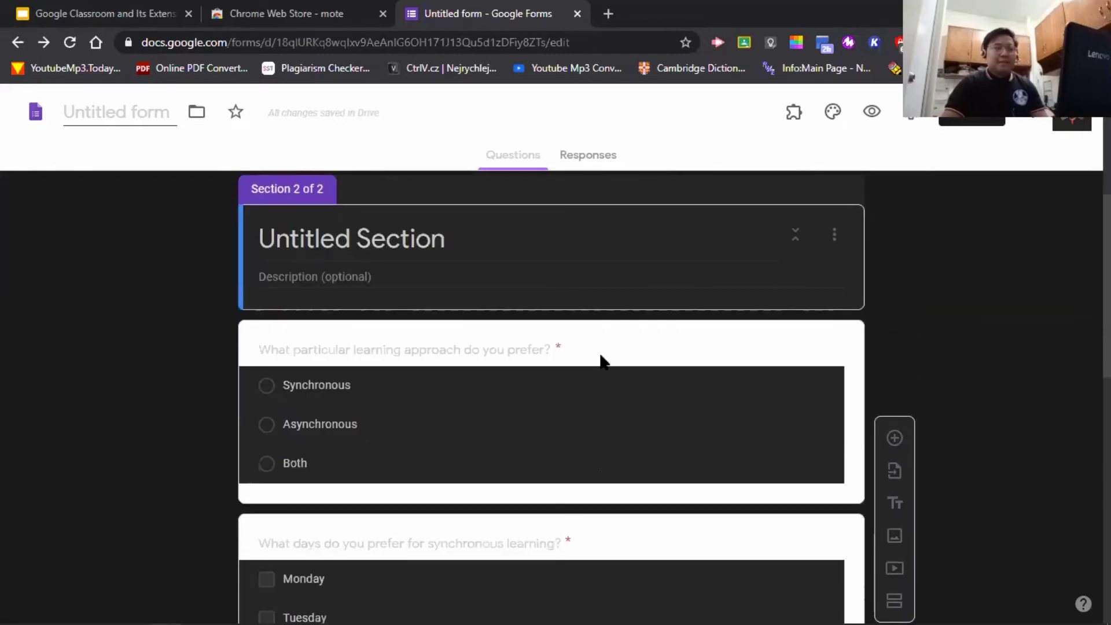
click(835, 236)
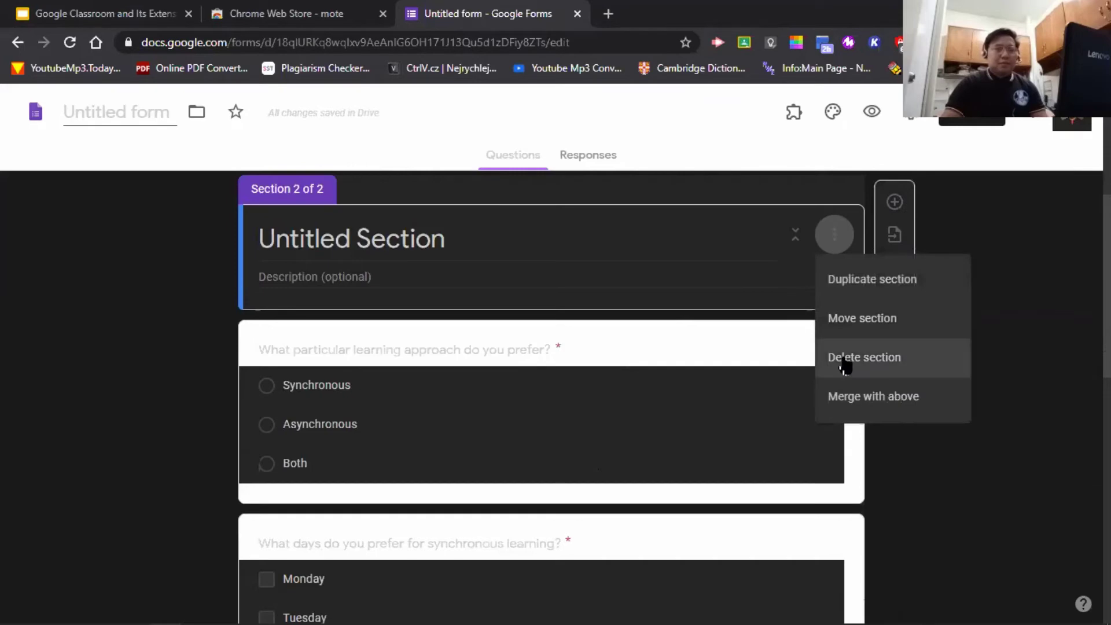
click(1064, 252)
scroll(711, 263, down, 3)
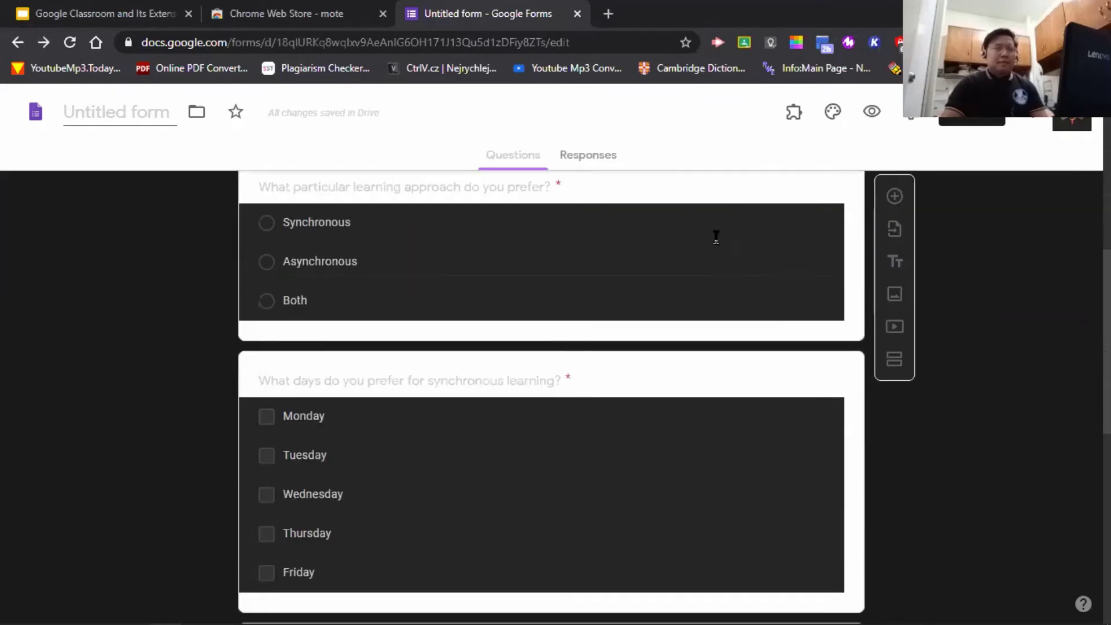
scroll(710, 238, up, 1)
scroll(710, 234, up, 3)
scroll(713, 254, down, 3)
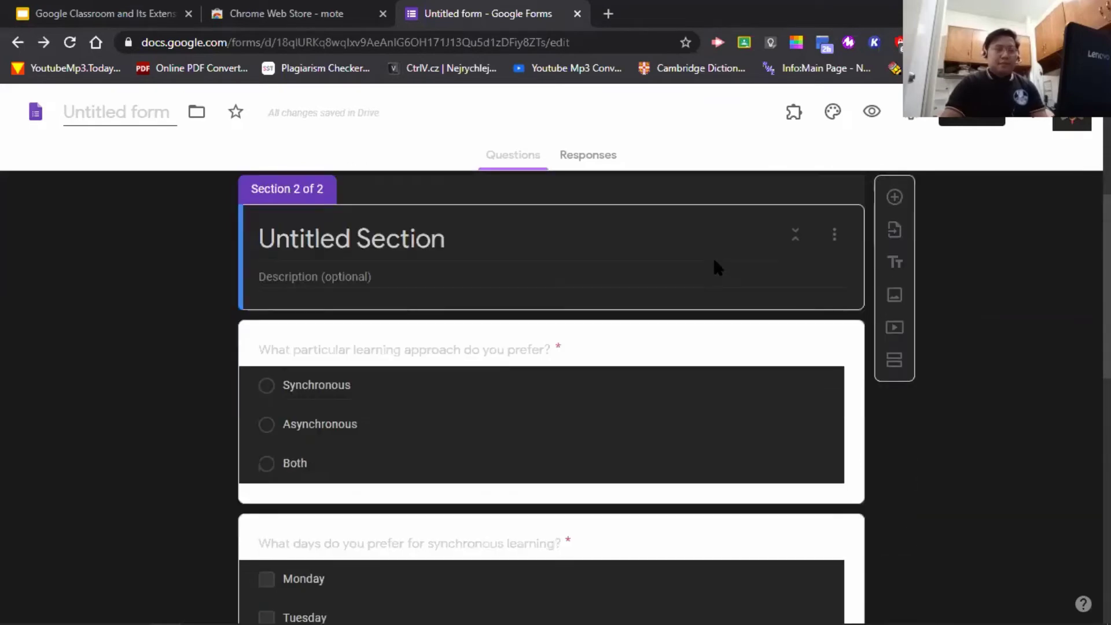
click(753, 442)
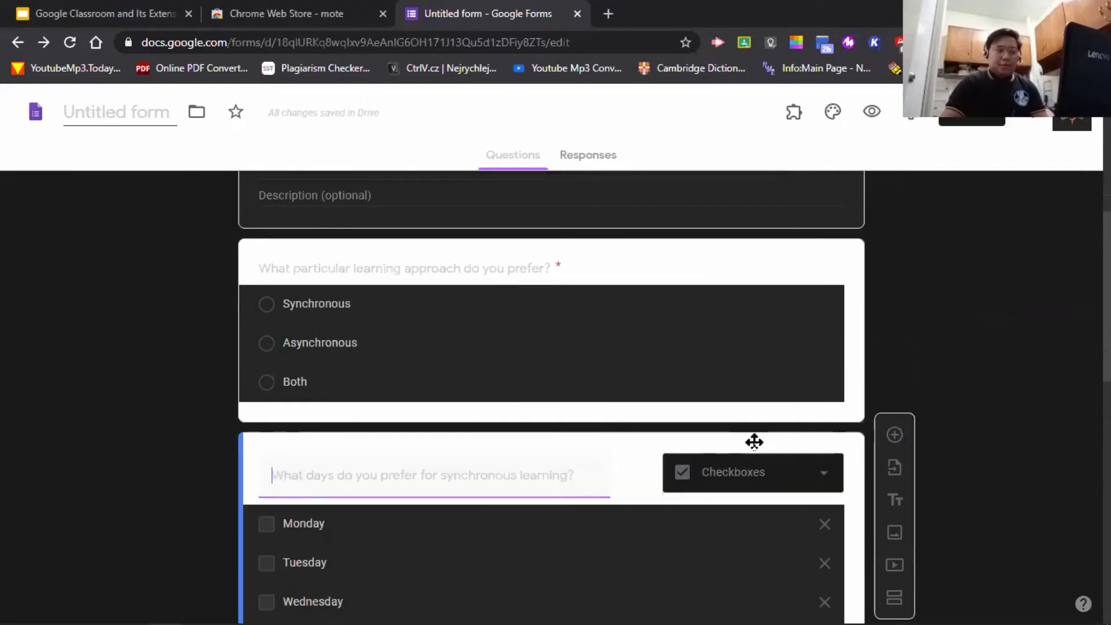
click(842, 267)
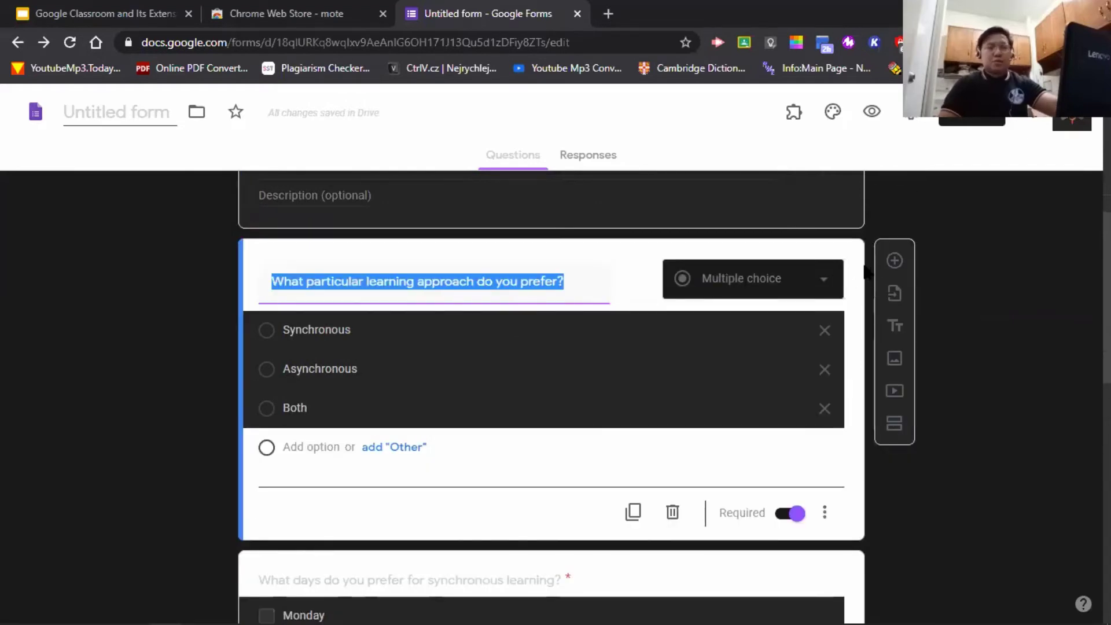
click(898, 427)
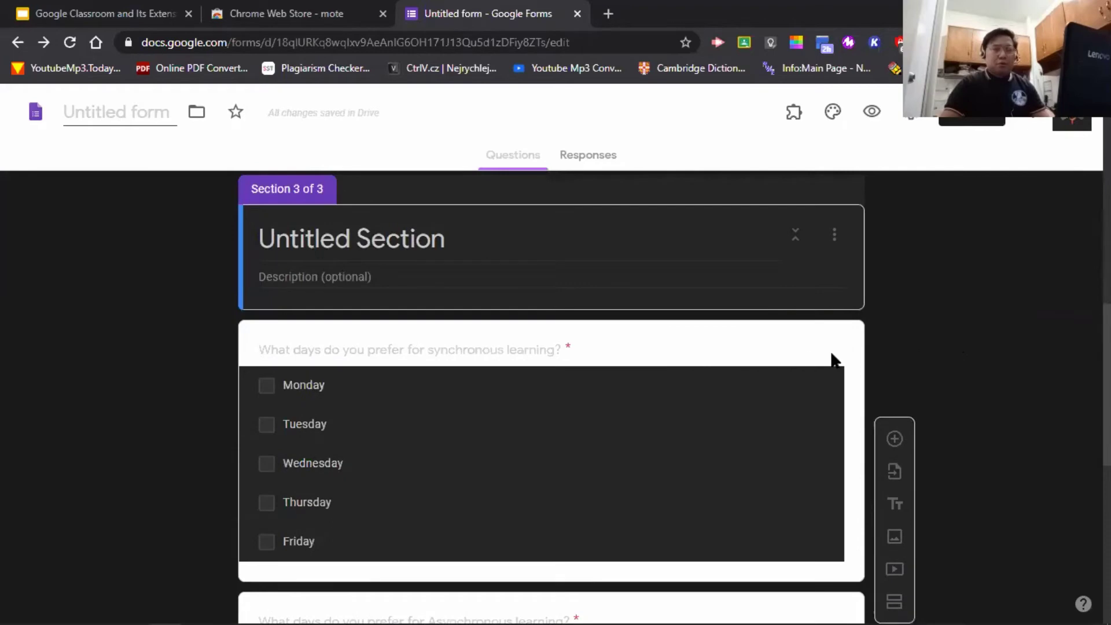
- Add a section break after the synchronous-days question
click(833, 360)
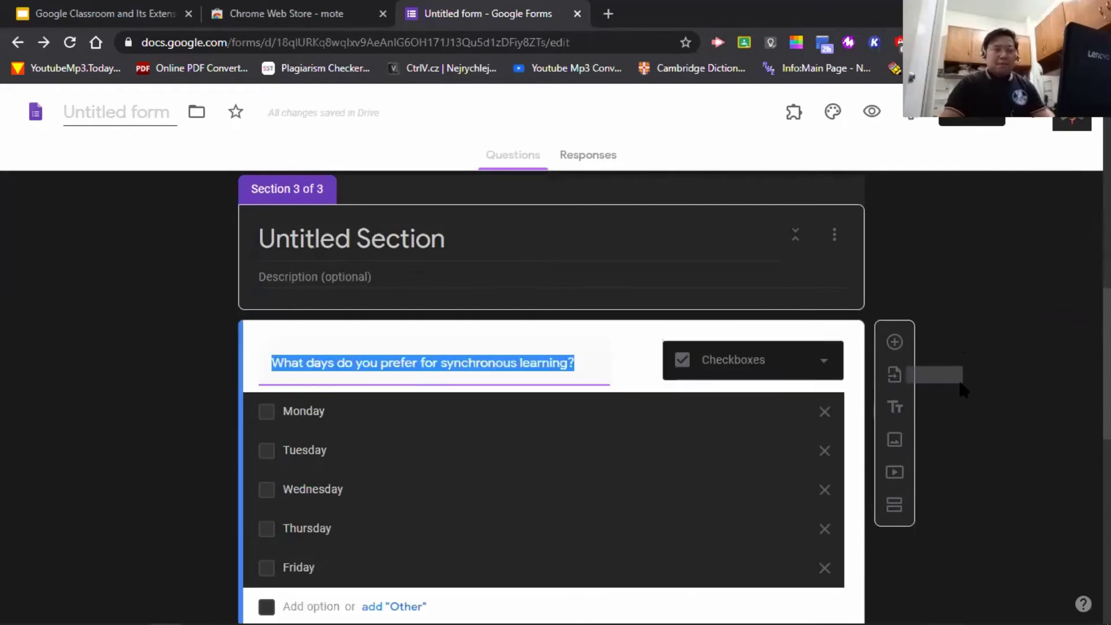
scroll(967, 392, down, 1)
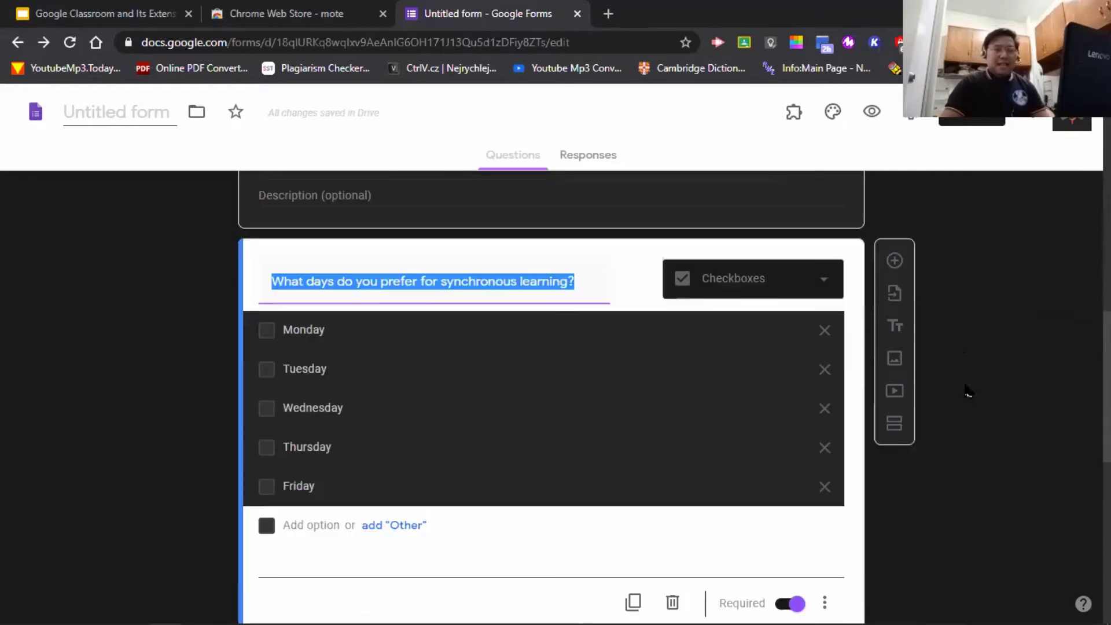
click(901, 433)
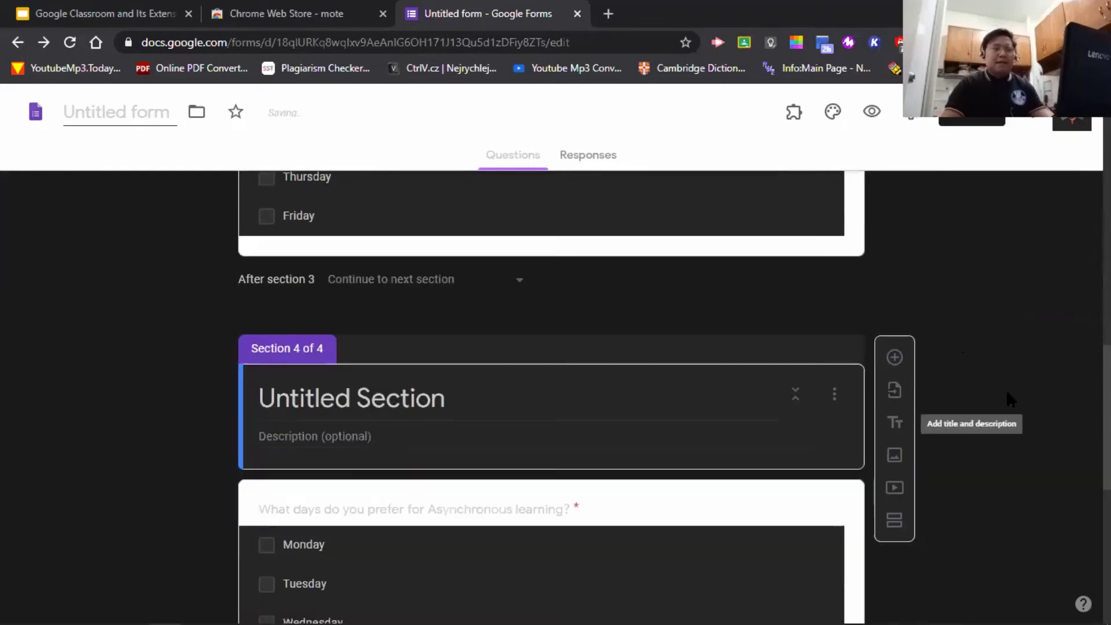
scroll(984, 368, up, 10)
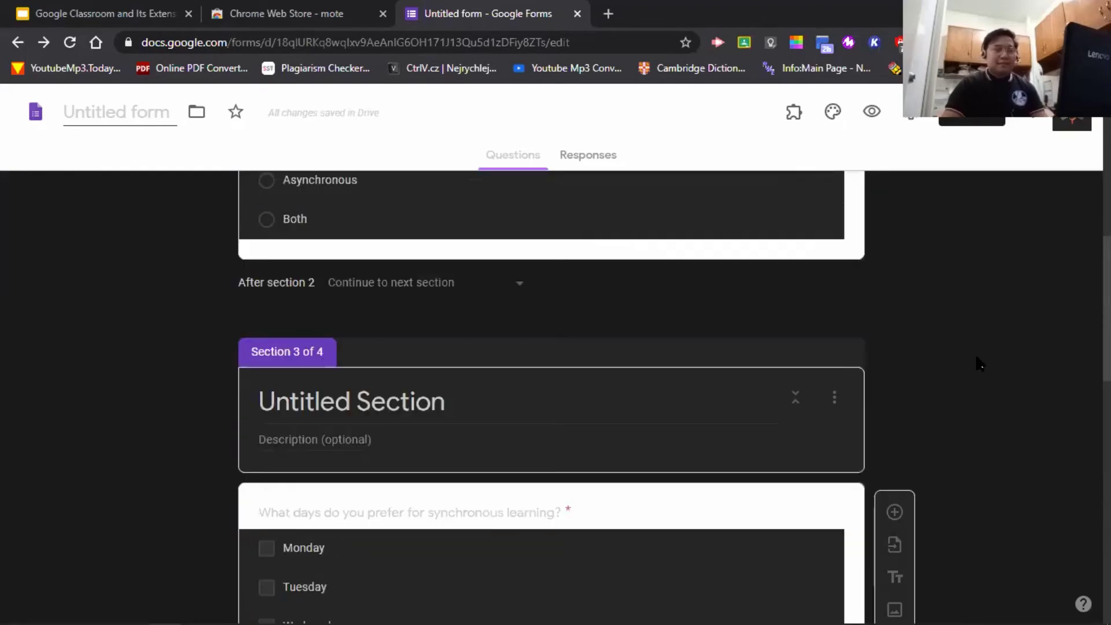
scroll(978, 363, down, 6)
scroll(976, 357, down, 8)
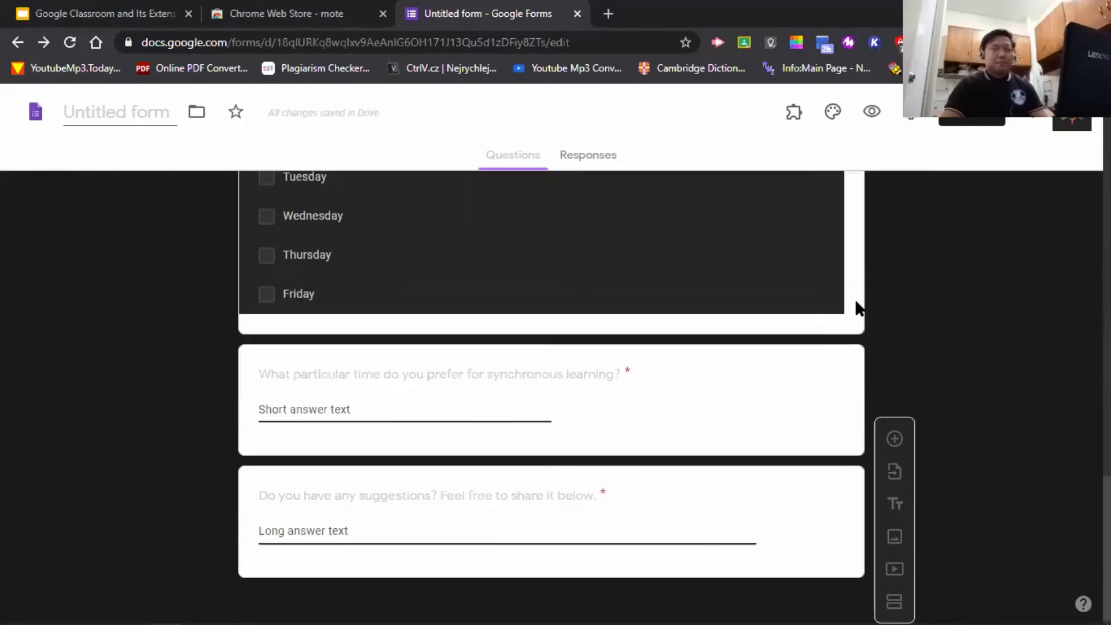
- Add section breaks after the asynchronous-days and time questions, making six sections
click(856, 306)
click(895, 365)
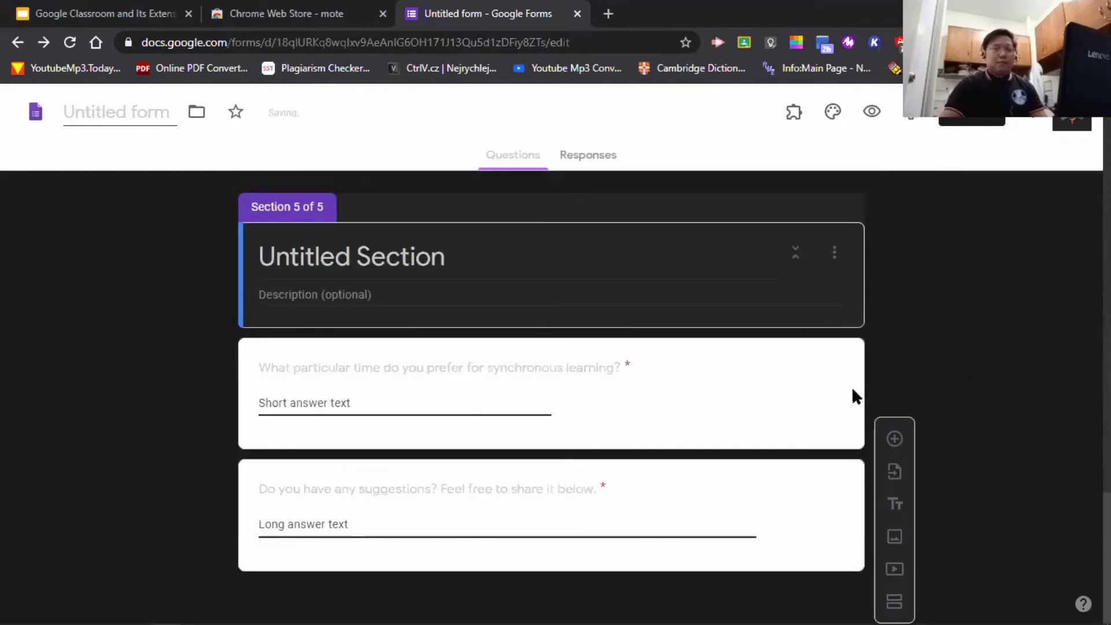
click(853, 391)
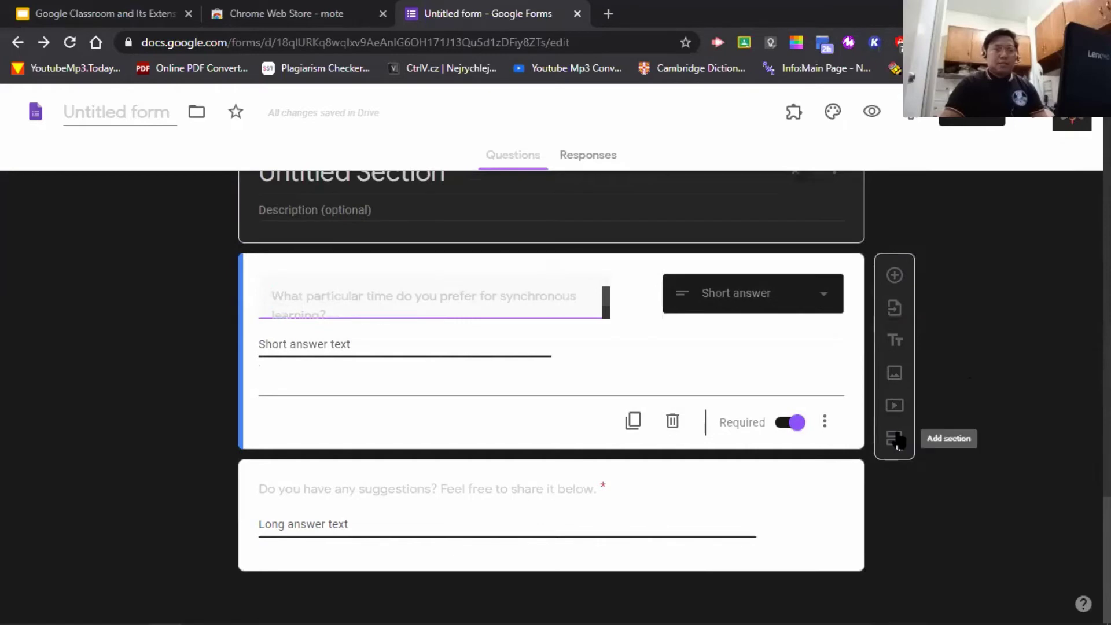
click(898, 441)
scroll(1015, 392, up, 10)
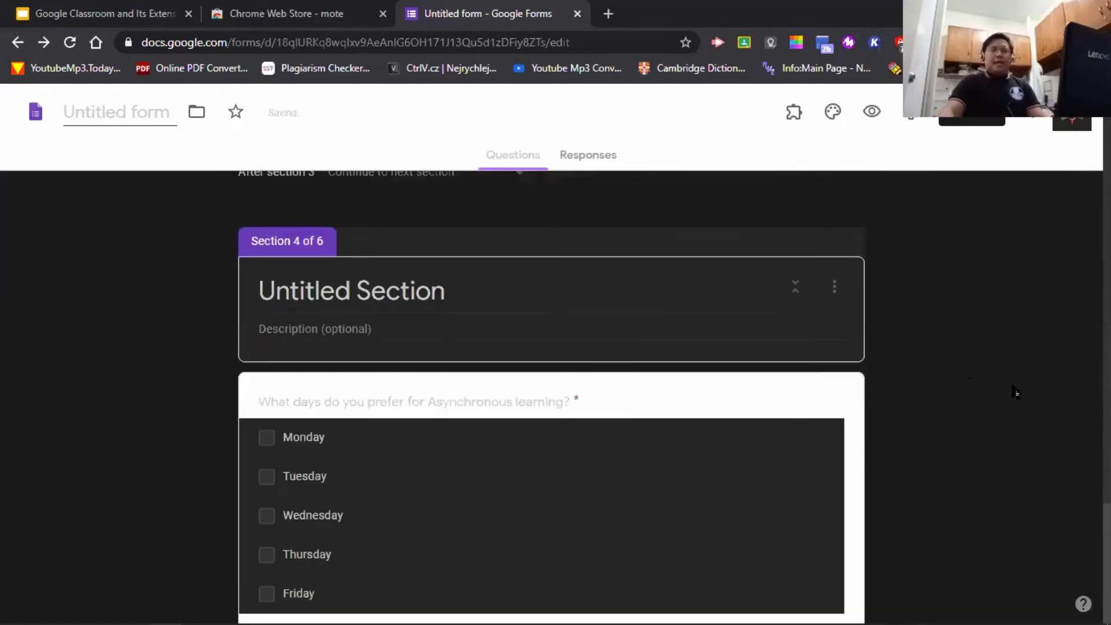
scroll(1009, 391, up, 15)
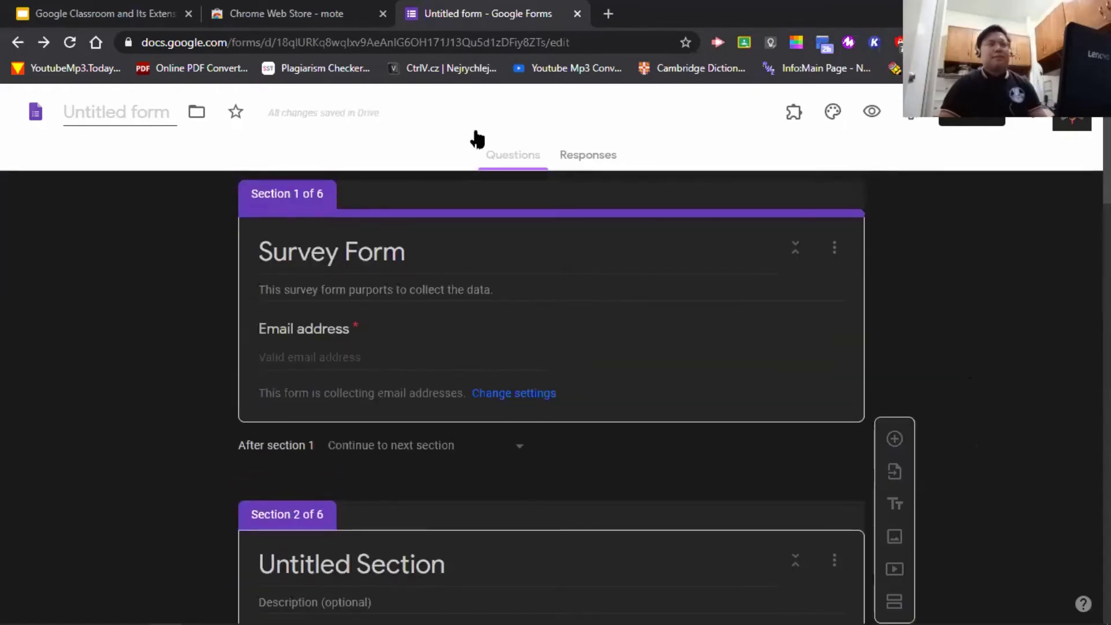
scroll(925, 463, down, 7)
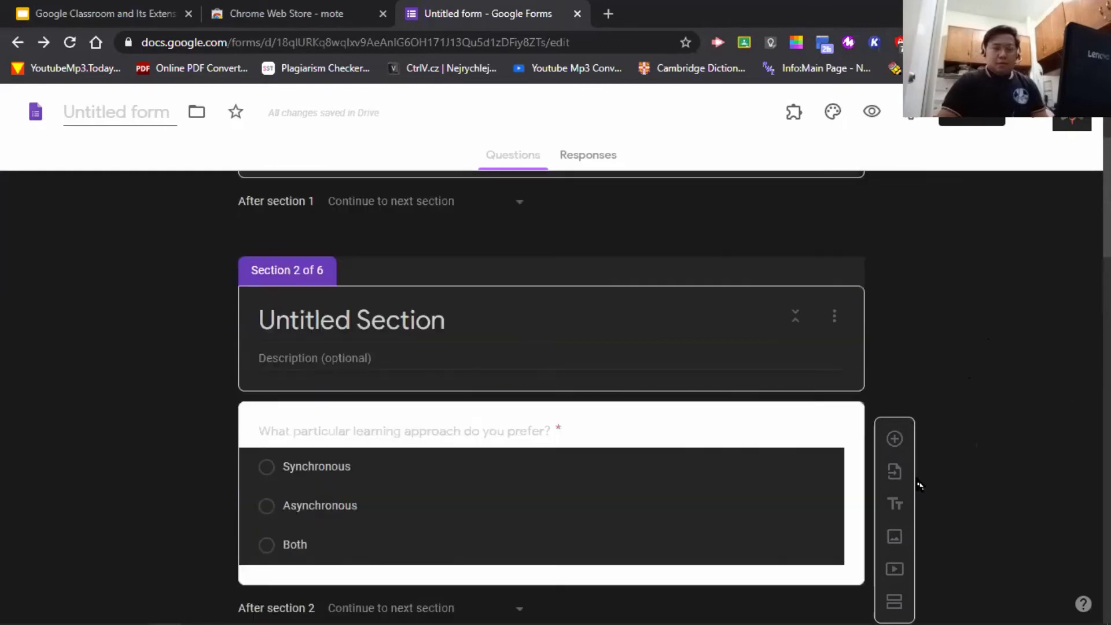
scroll(977, 399, up, 7)
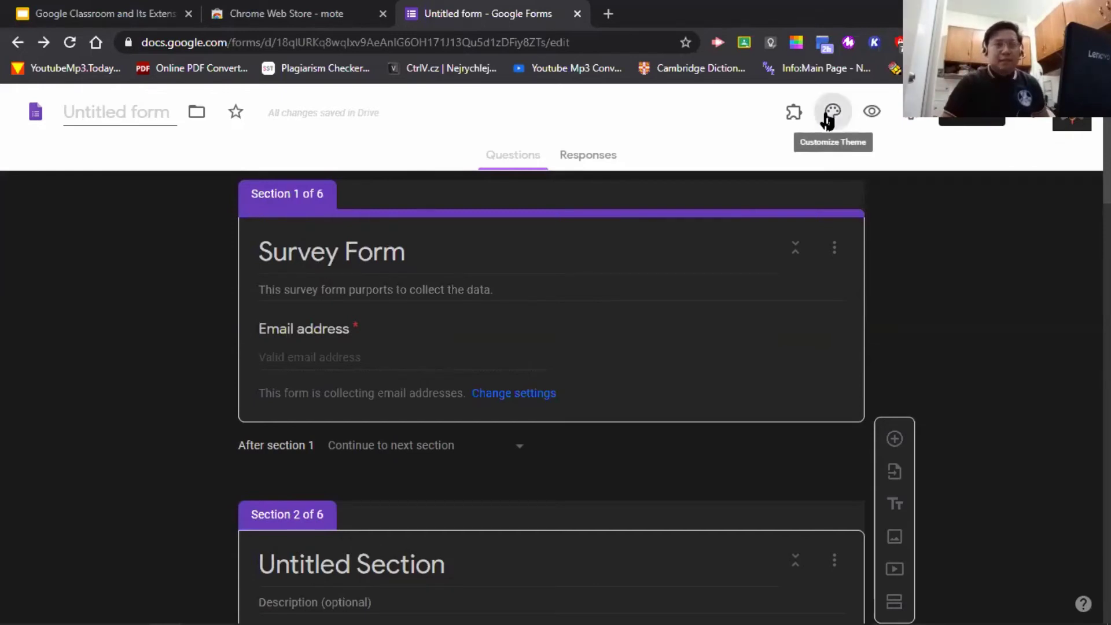
- In the theme's header image chooser, browse Work and School images, then go to Upload
click(827, 119)
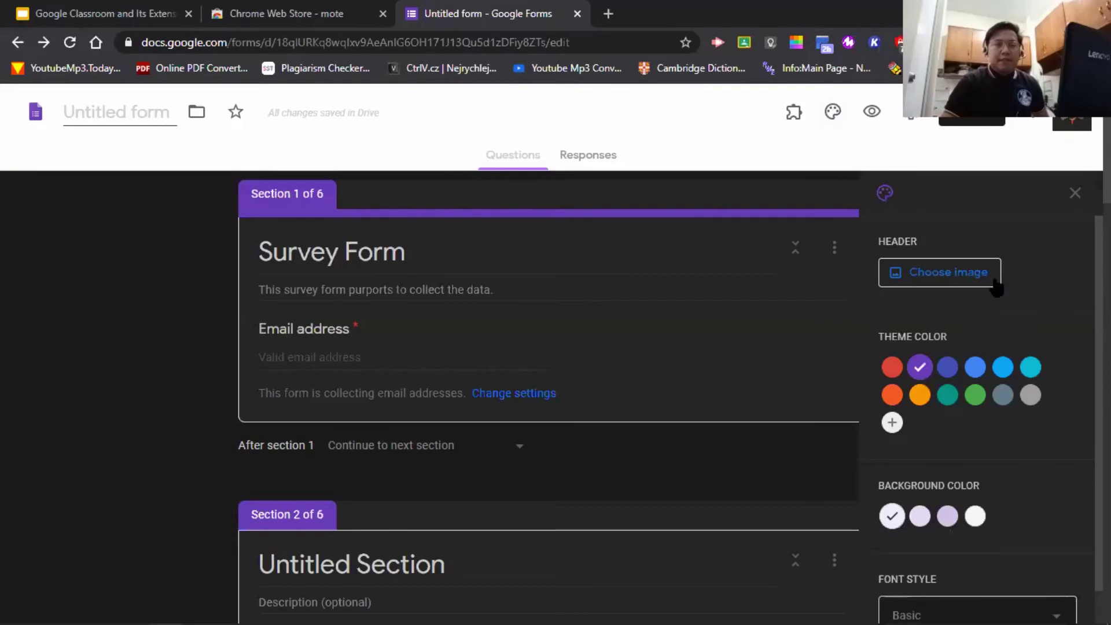
click(972, 282)
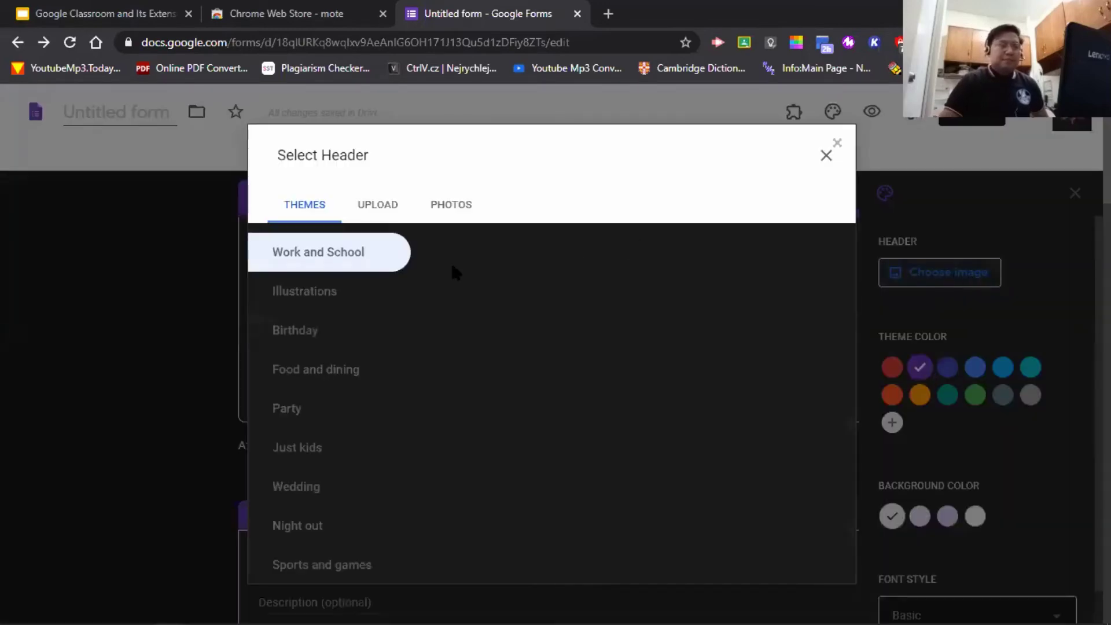
click(299, 249)
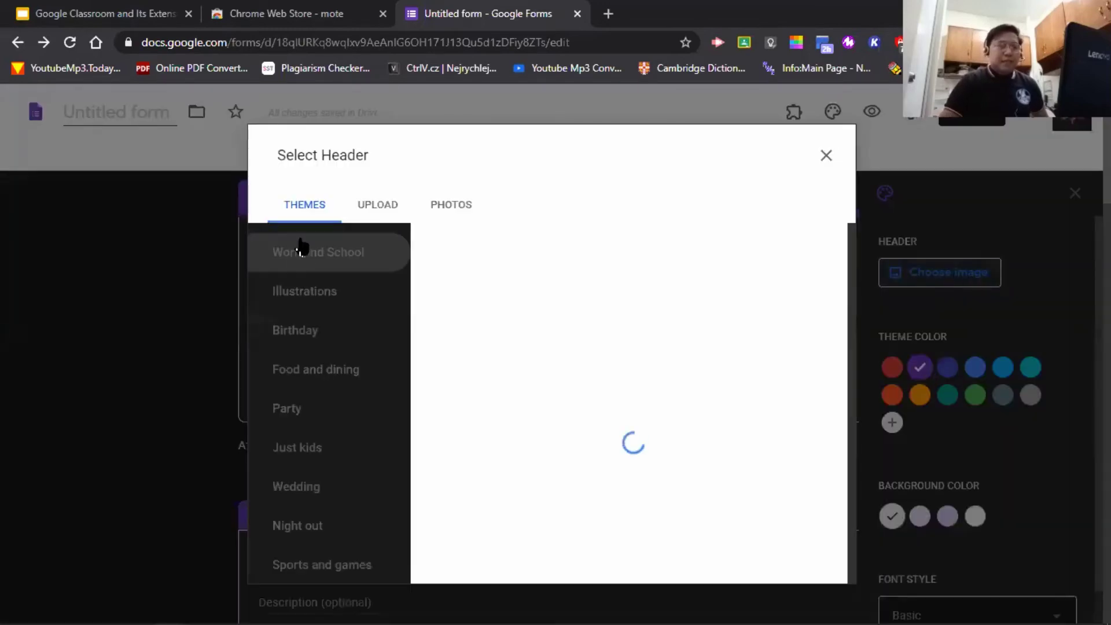
scroll(662, 331, down, 2)
scroll(662, 331, down, 10)
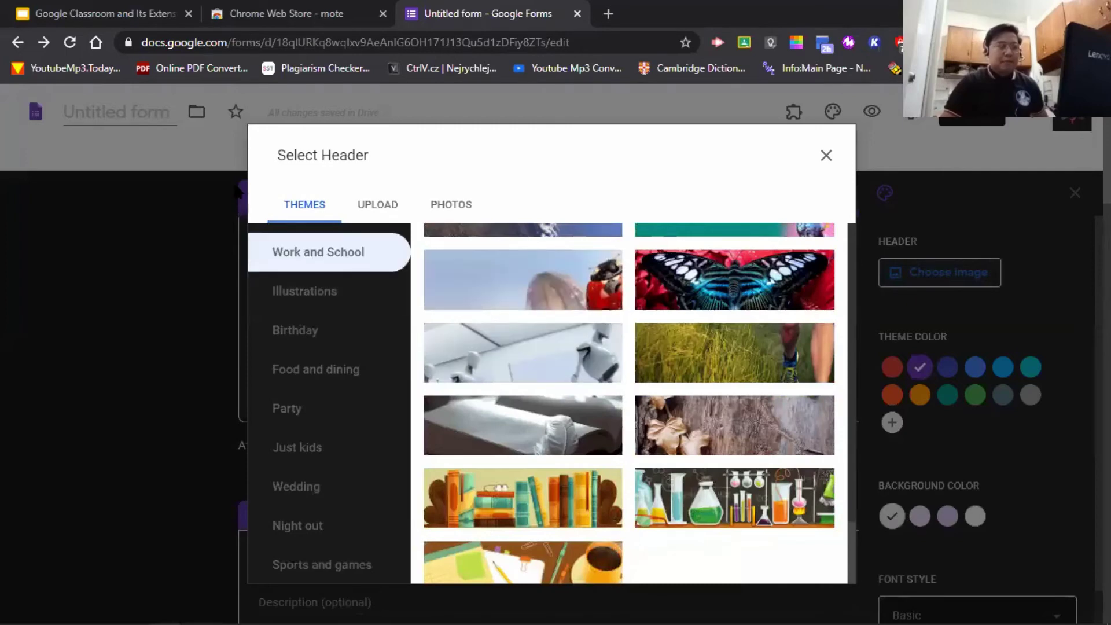
scroll(585, 347, up, 5)
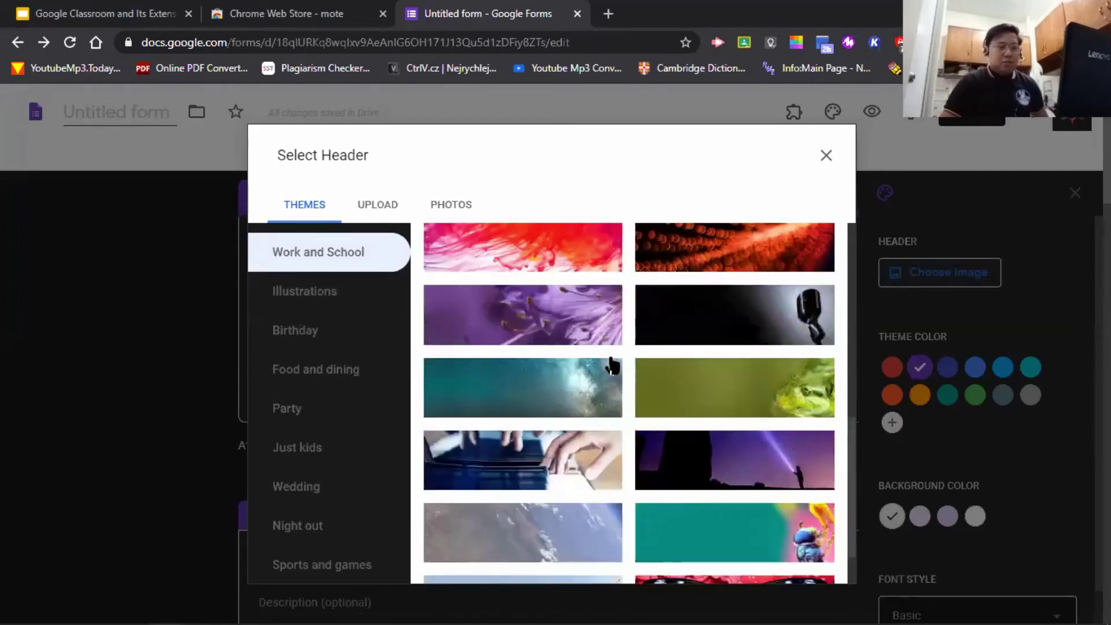
scroll(700, 376, up, 2)
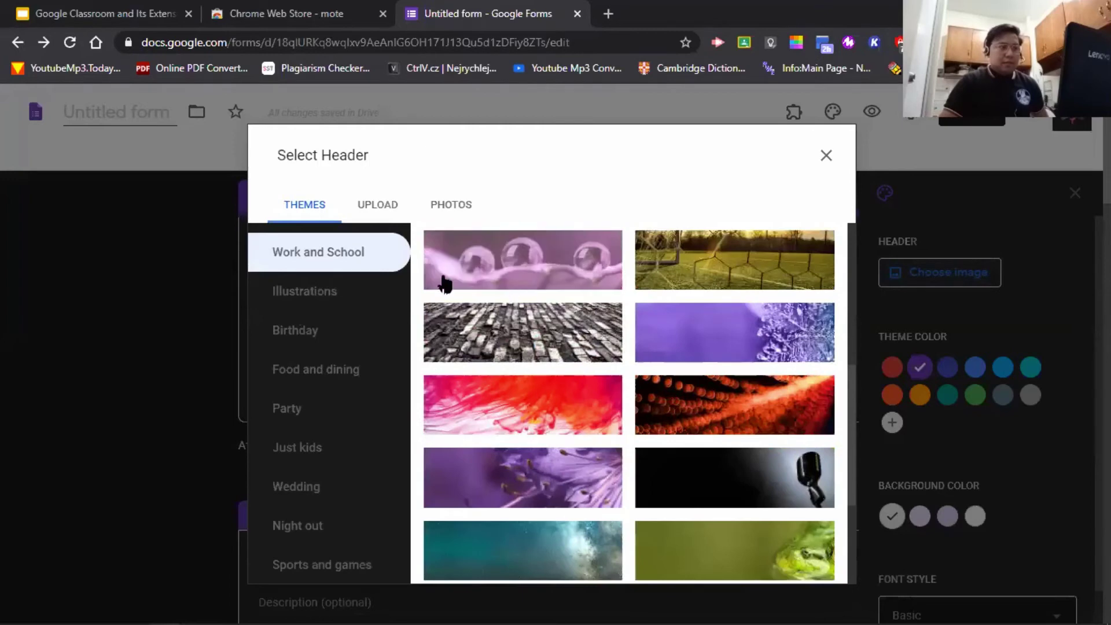
click(376, 209)
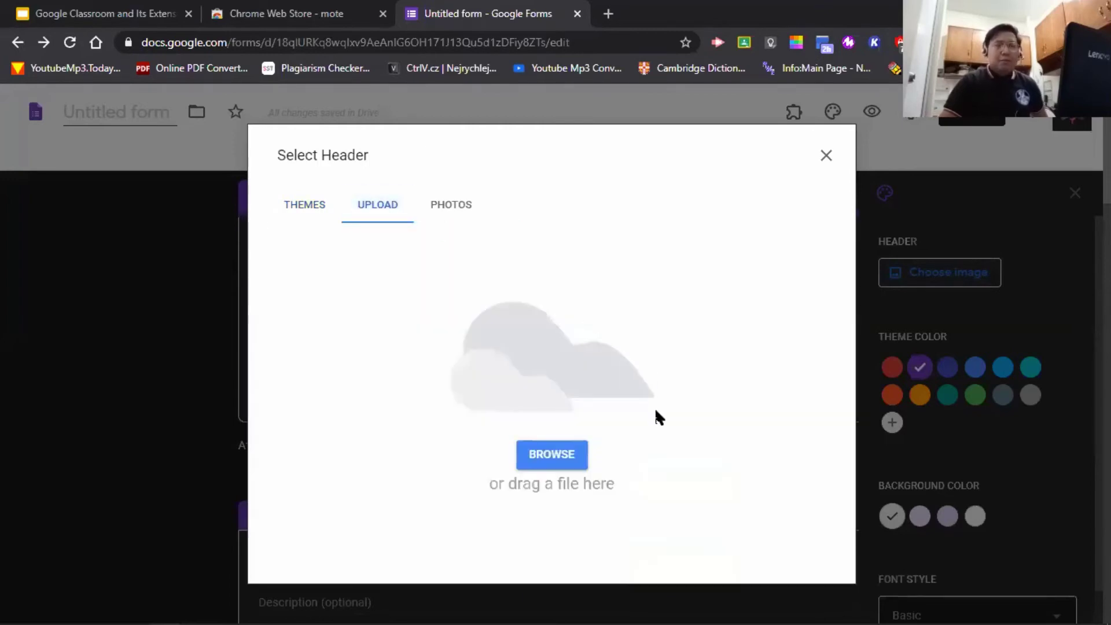
- Browse to the Pictures > DLA Outreach Program 2019 folder to find a header image
click(564, 460)
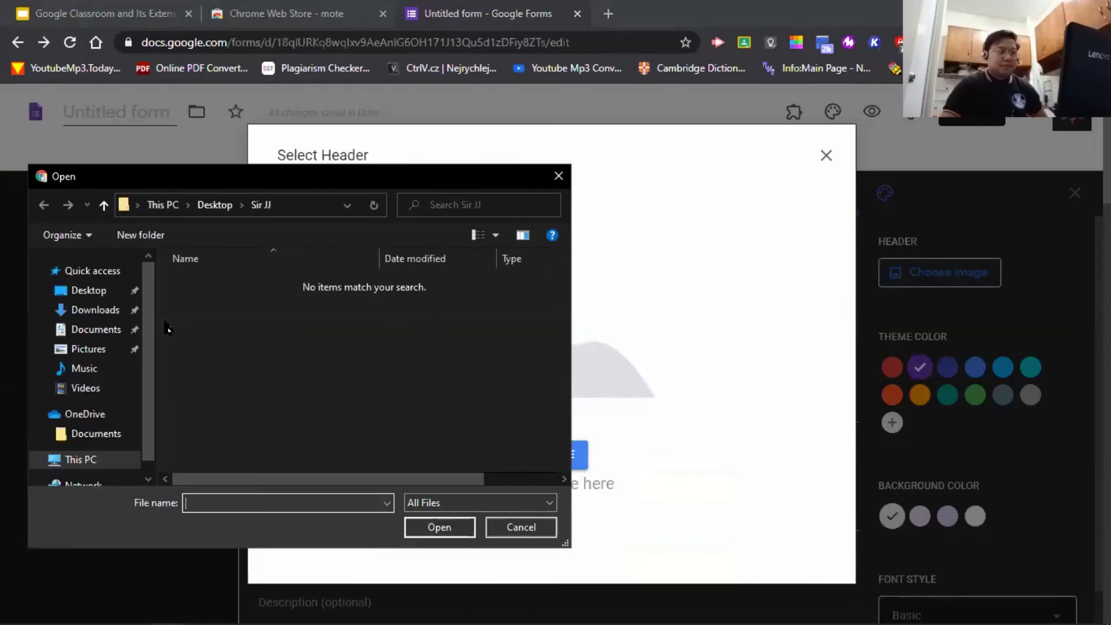
click(97, 349)
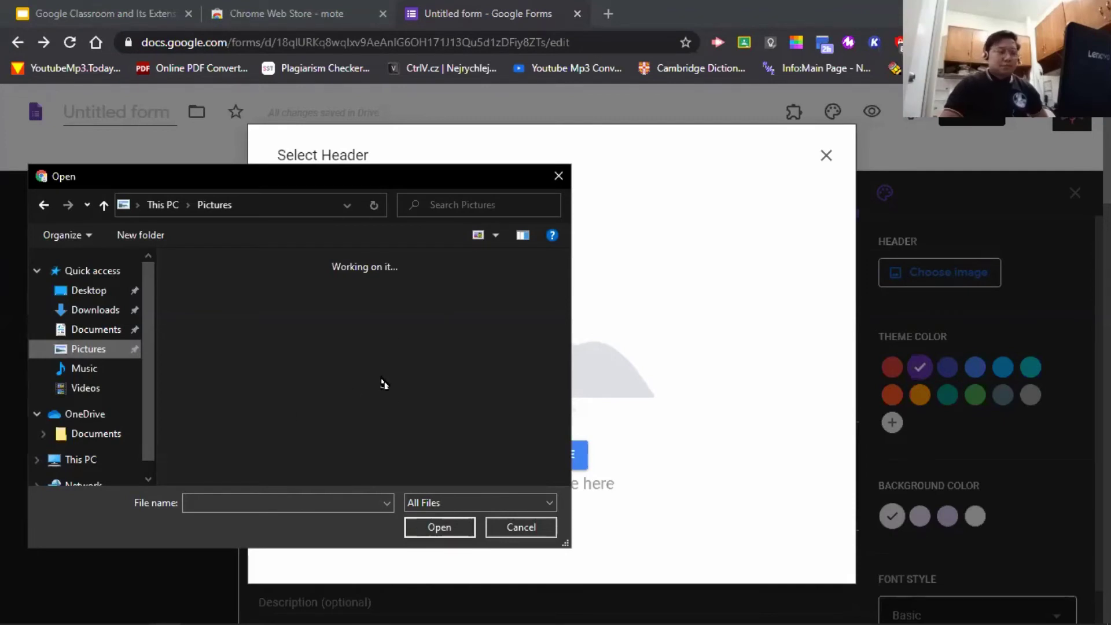
scroll(478, 366, down, 5)
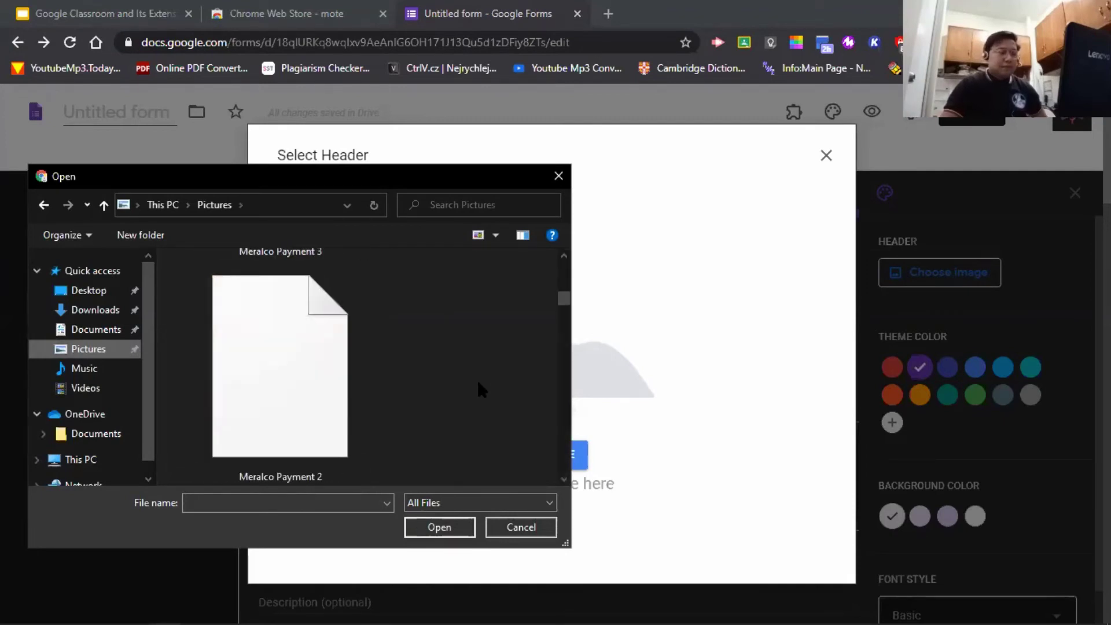
scroll(478, 405, down, 2)
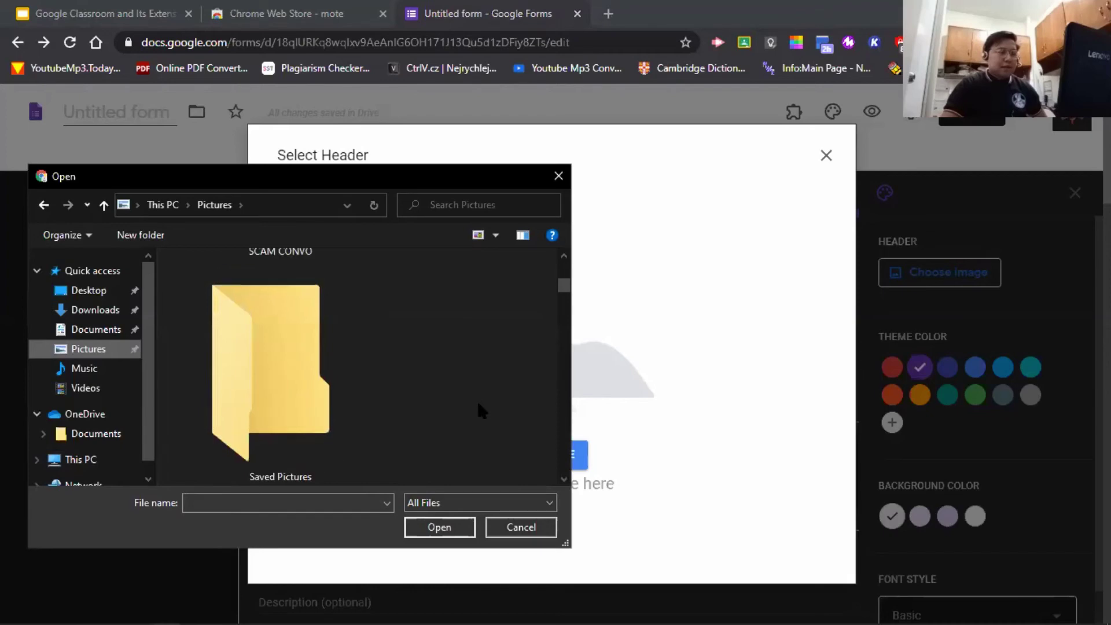
scroll(477, 400, up, 2)
double_click(268, 389)
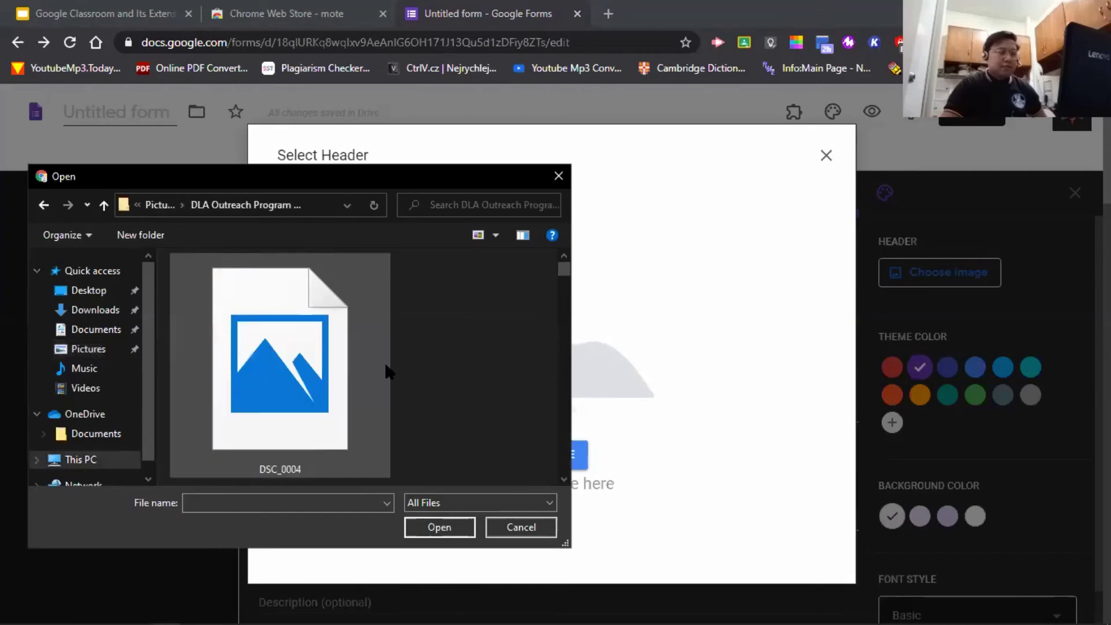
- Upload DSC_0004, move its crop area to the top, then clear it without applying
scroll(394, 376, down, 3)
scroll(405, 388, up, 3)
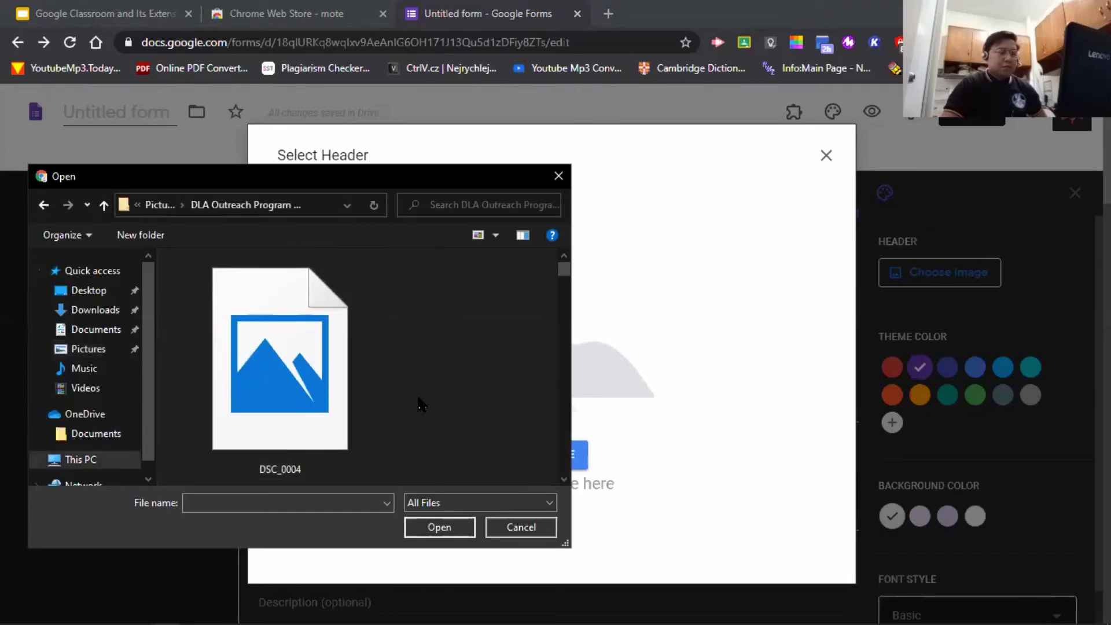
click(350, 409)
double_click(350, 409)
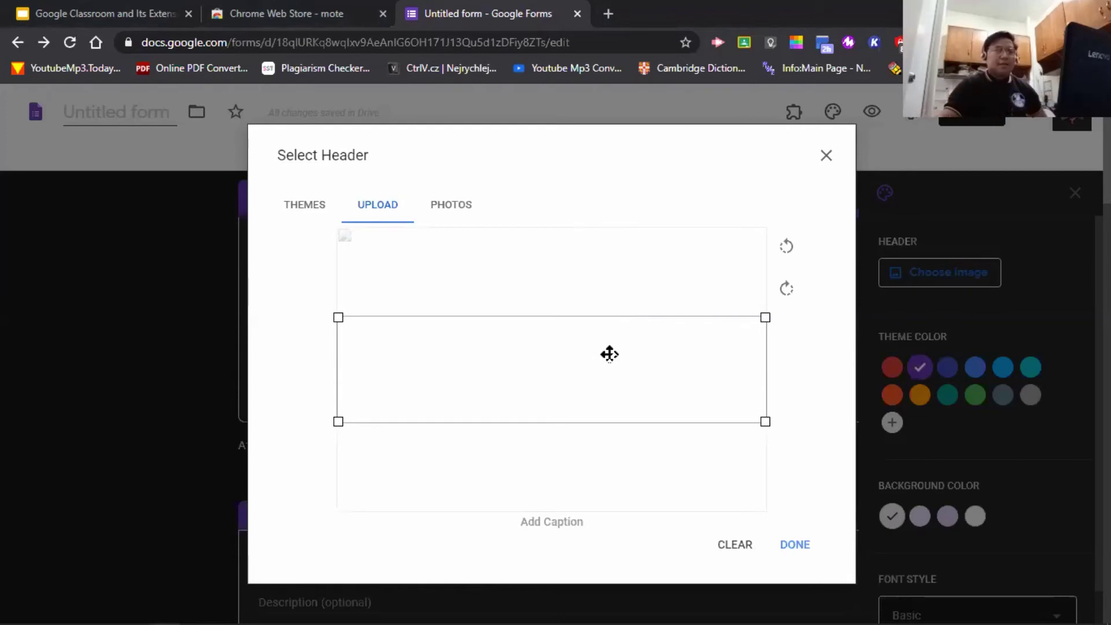
drag(610, 345, 623, 253)
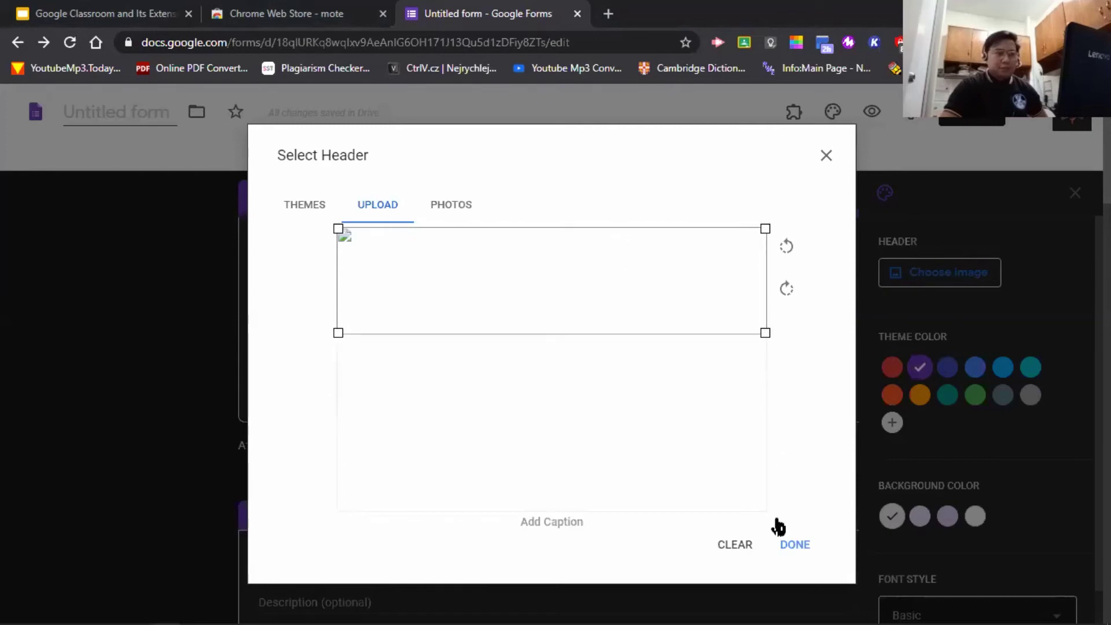
click(739, 544)
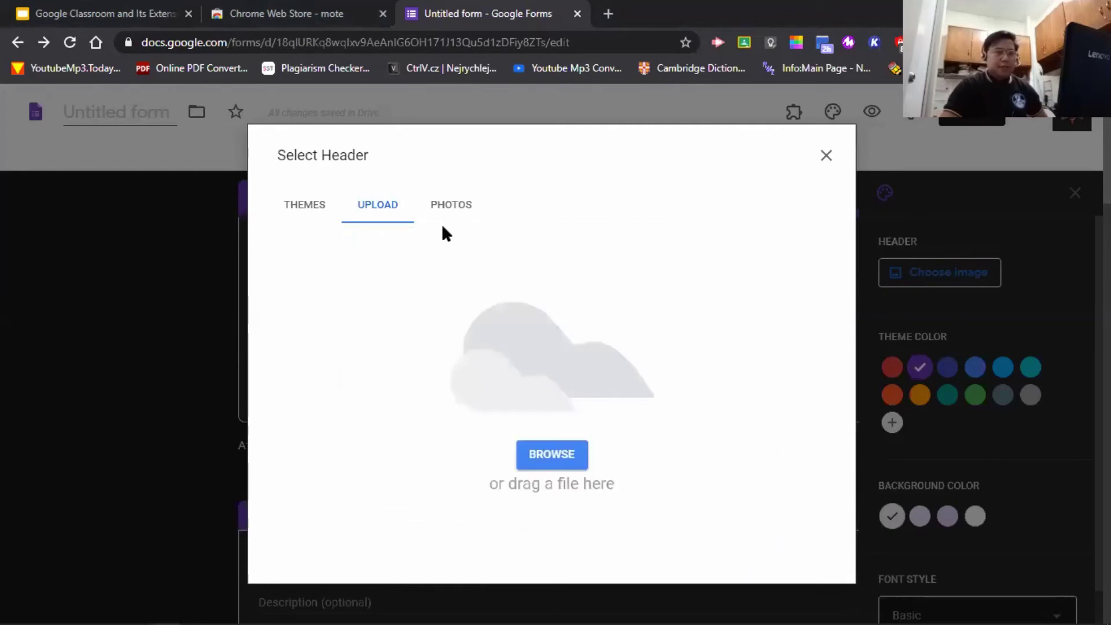
- Upload the nba mc image from the Pictures folder as the header candidate
click(541, 457)
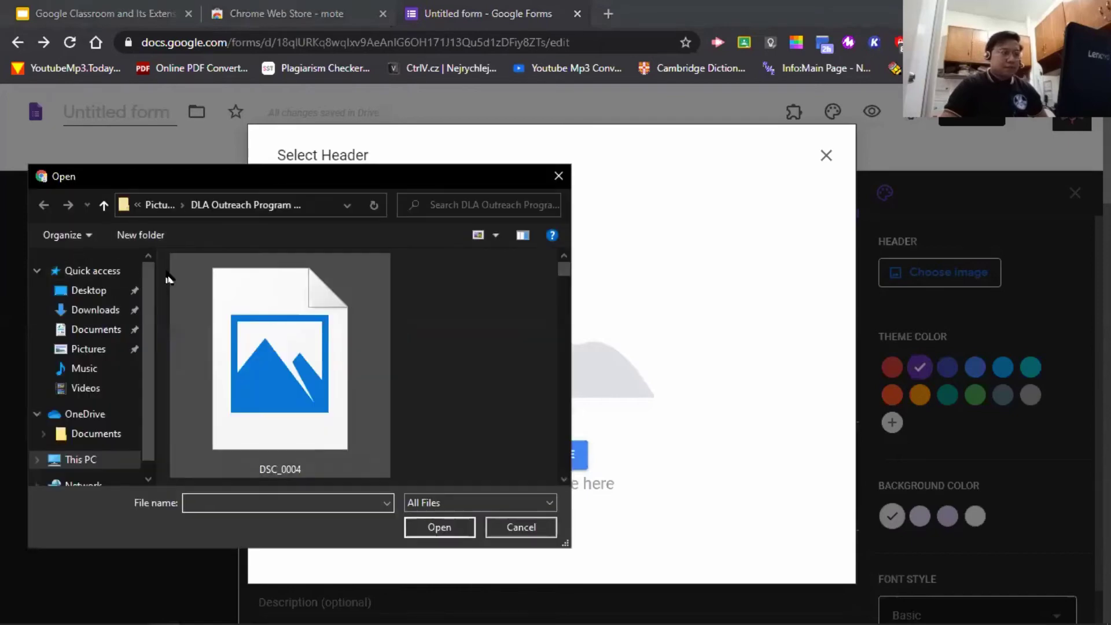
click(160, 205)
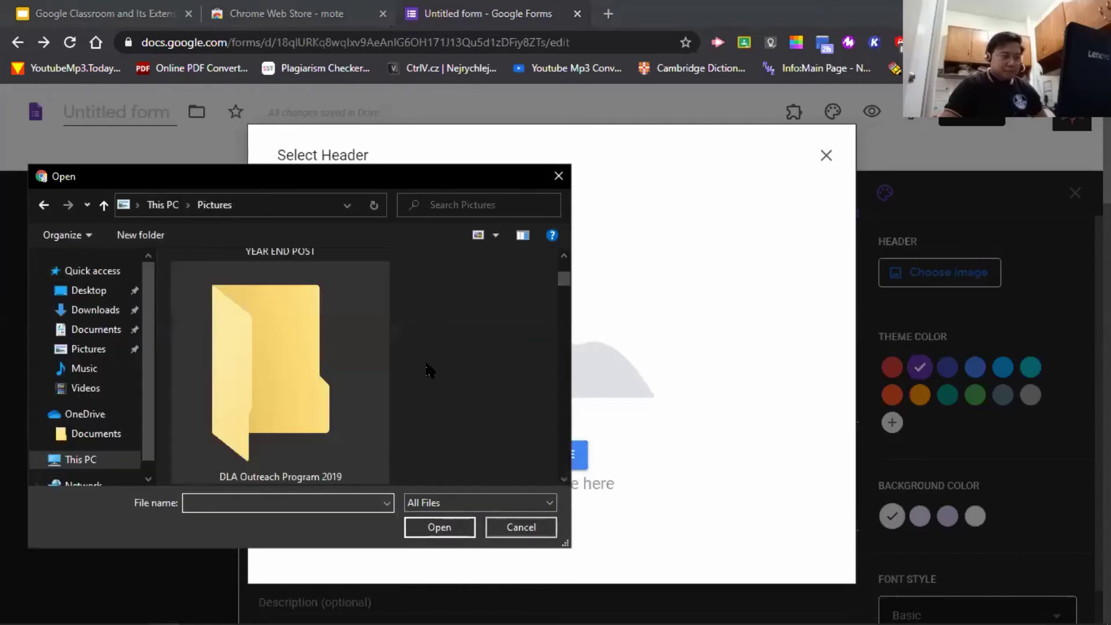
scroll(457, 399, down, 10)
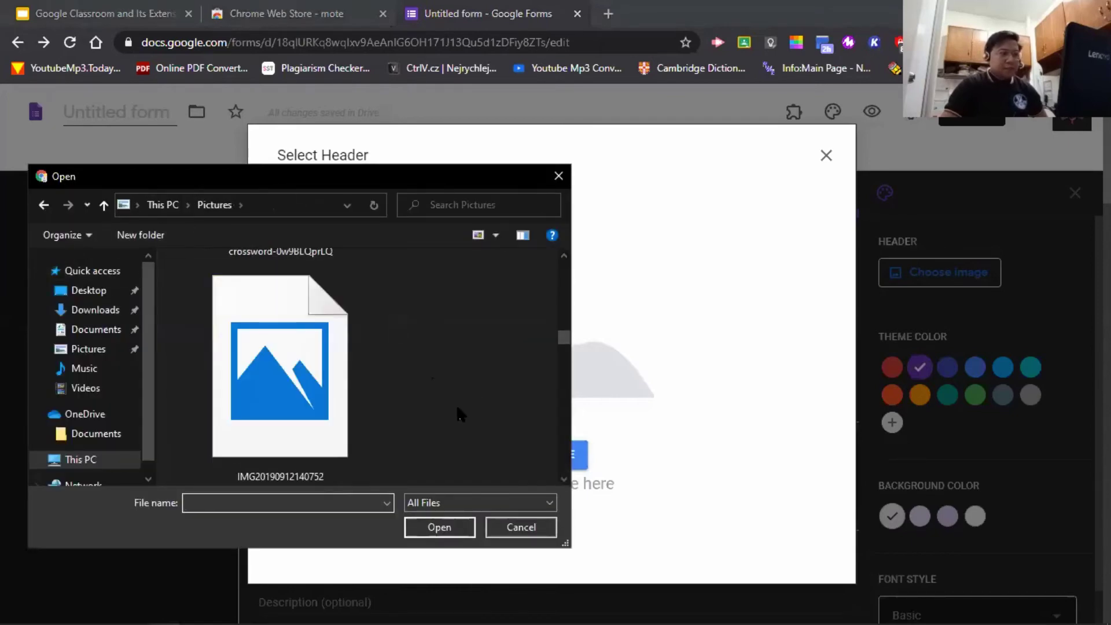
scroll(457, 413, up, 2)
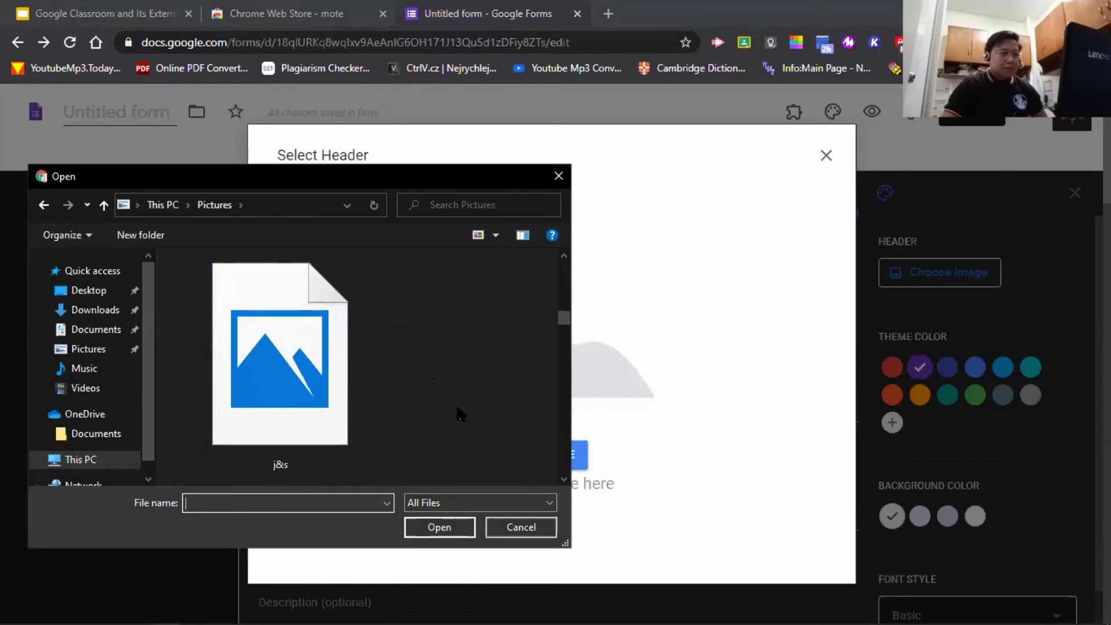
click(276, 380)
double_click(277, 380)
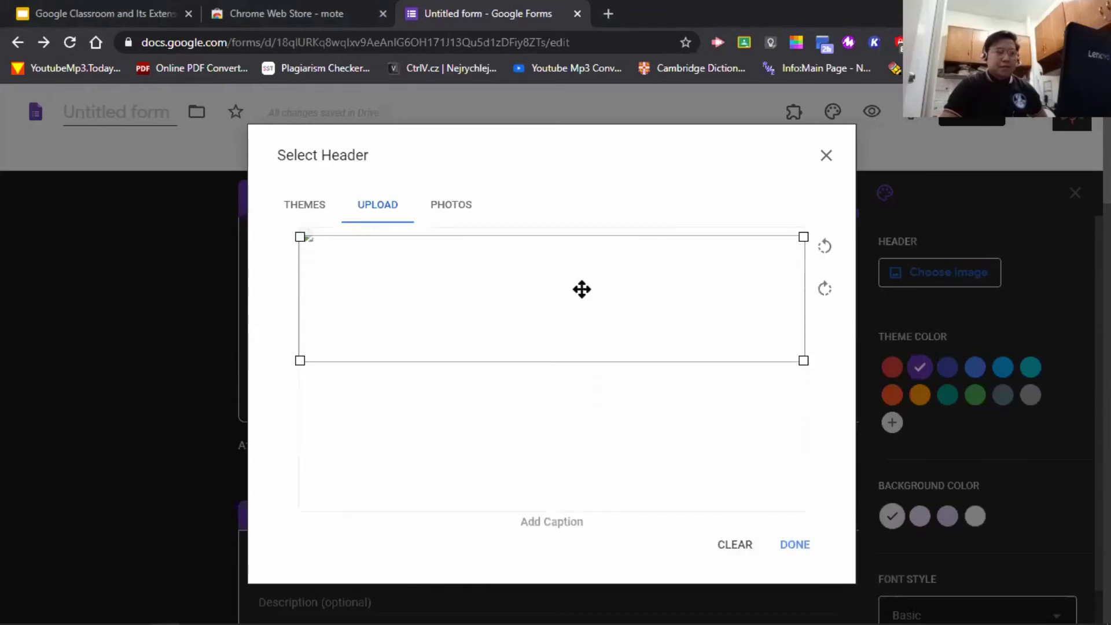
- Reposition and resize the crop area on nba mc, then apply it as the header
drag(581, 290, 583, 278)
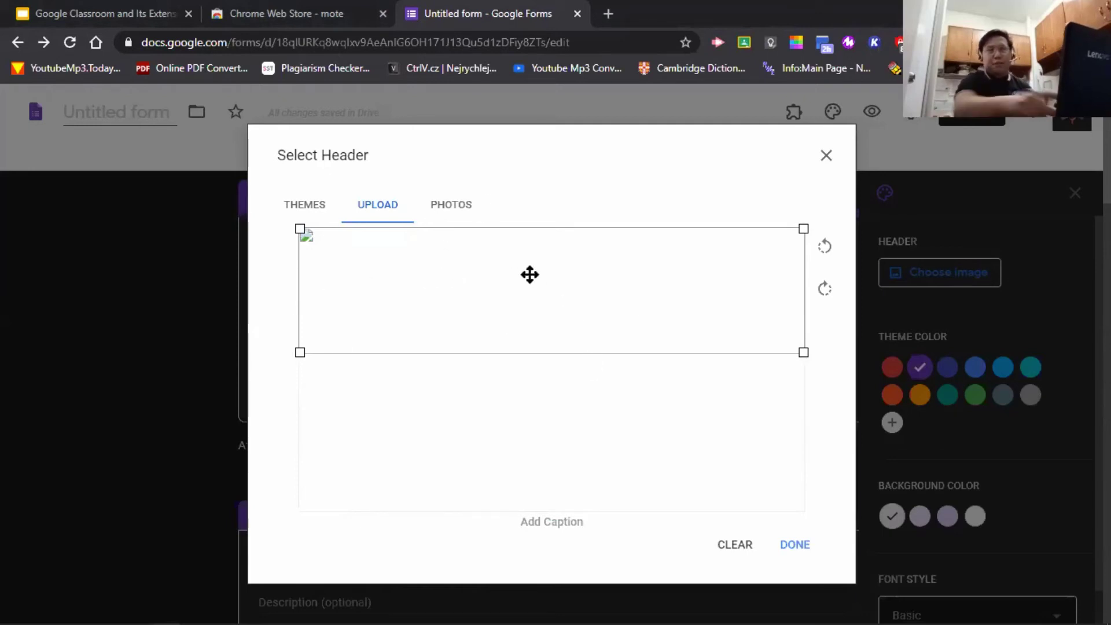
mouse_move(533, 270)
mouse_down()
mouse_move(538, 314)
mouse_move(543, 267)
mouse_up()
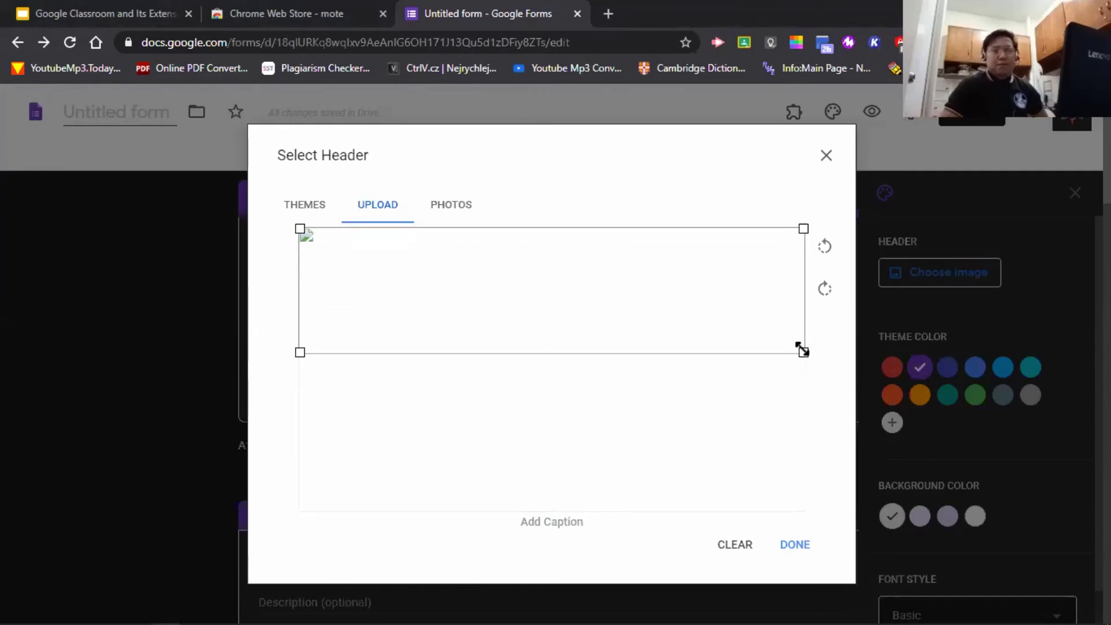
drag(801, 349, 845, 422)
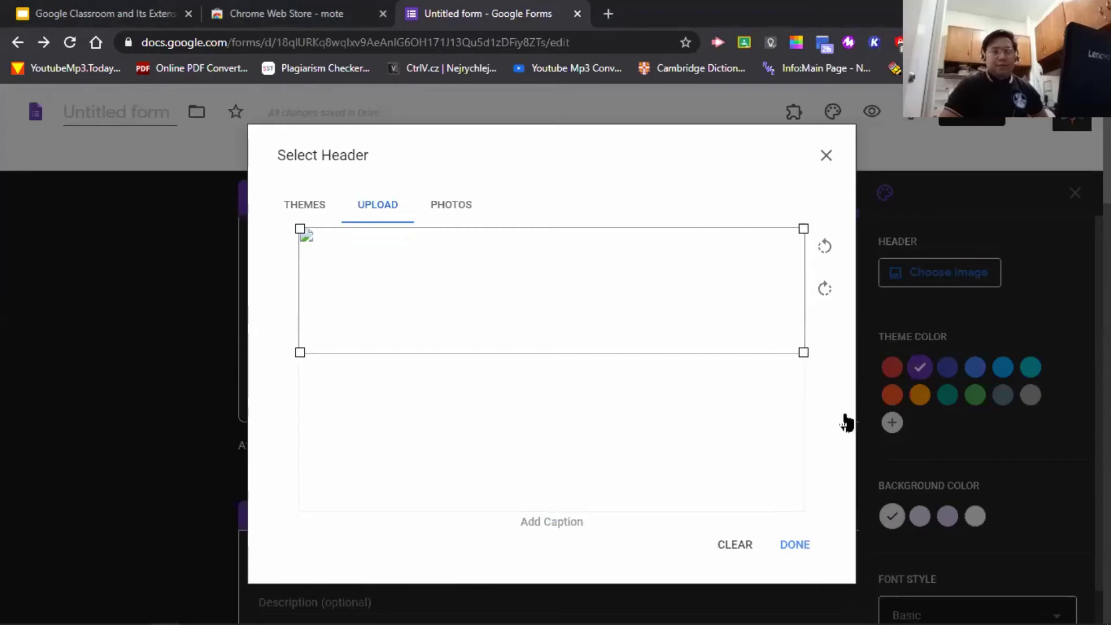
drag(684, 300, 700, 322)
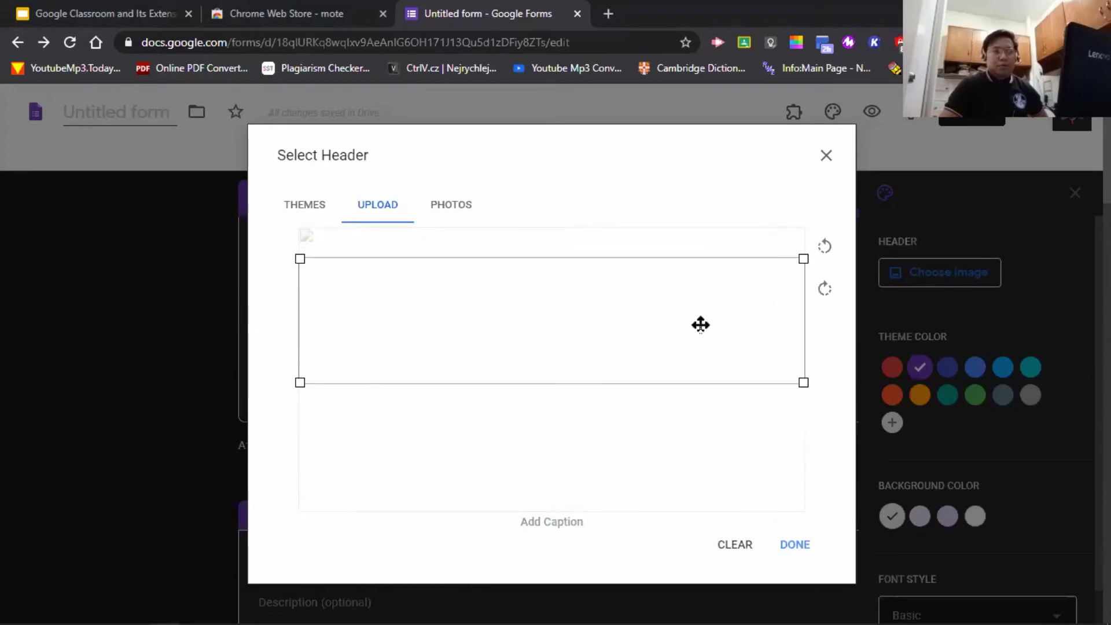
click(795, 544)
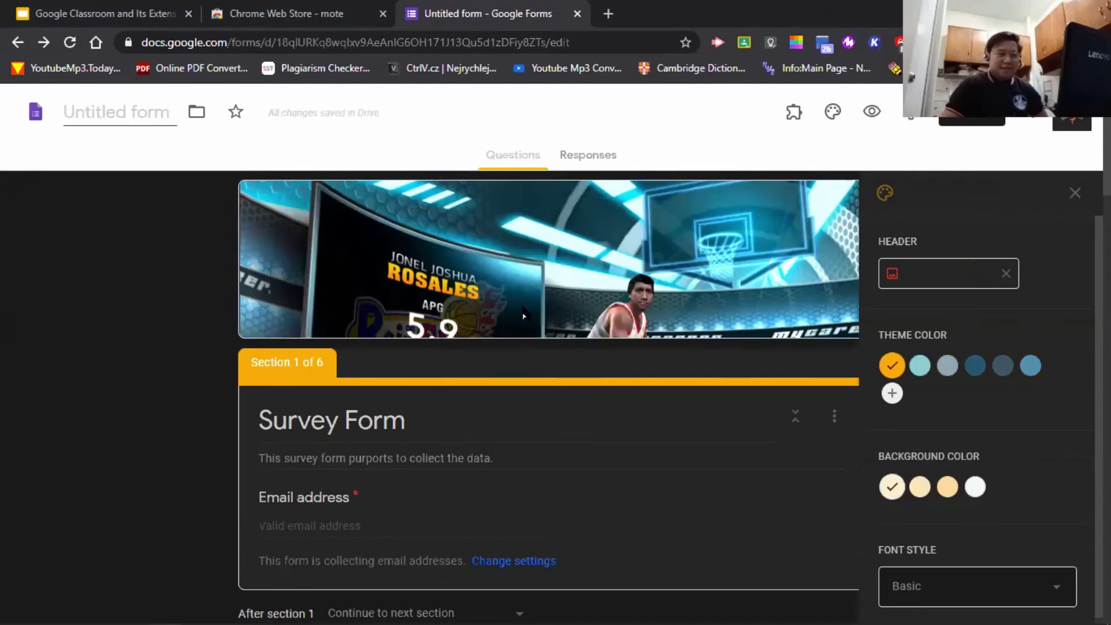
- Set the theme colour to blue #578fa3 and the background to the white shade
scroll(807, 341, down, 5)
scroll(810, 365, up, 5)
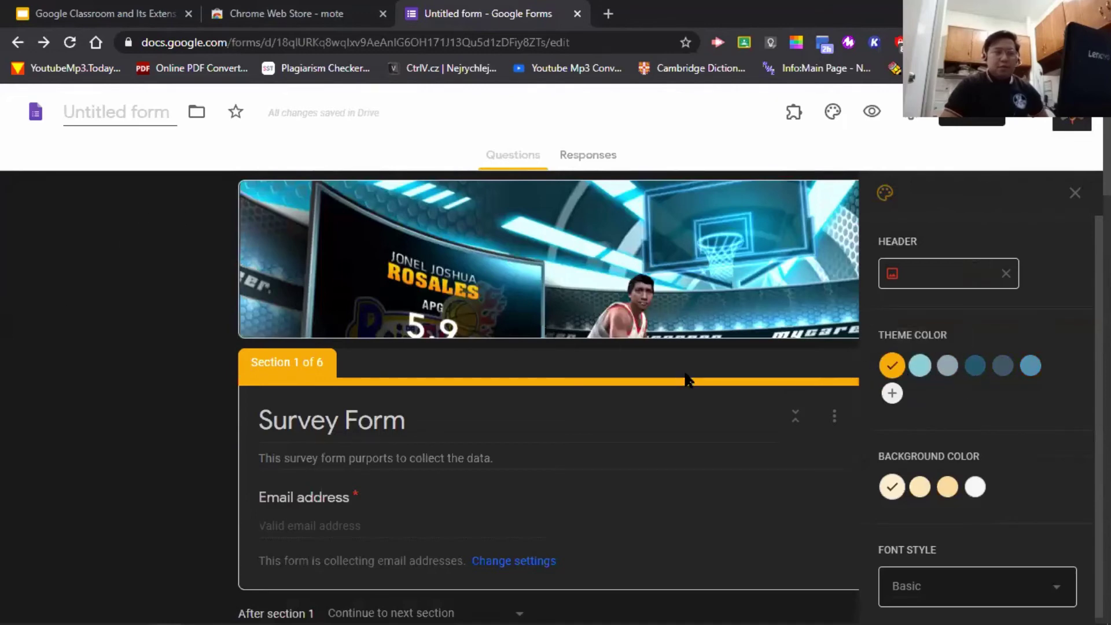
click(974, 365)
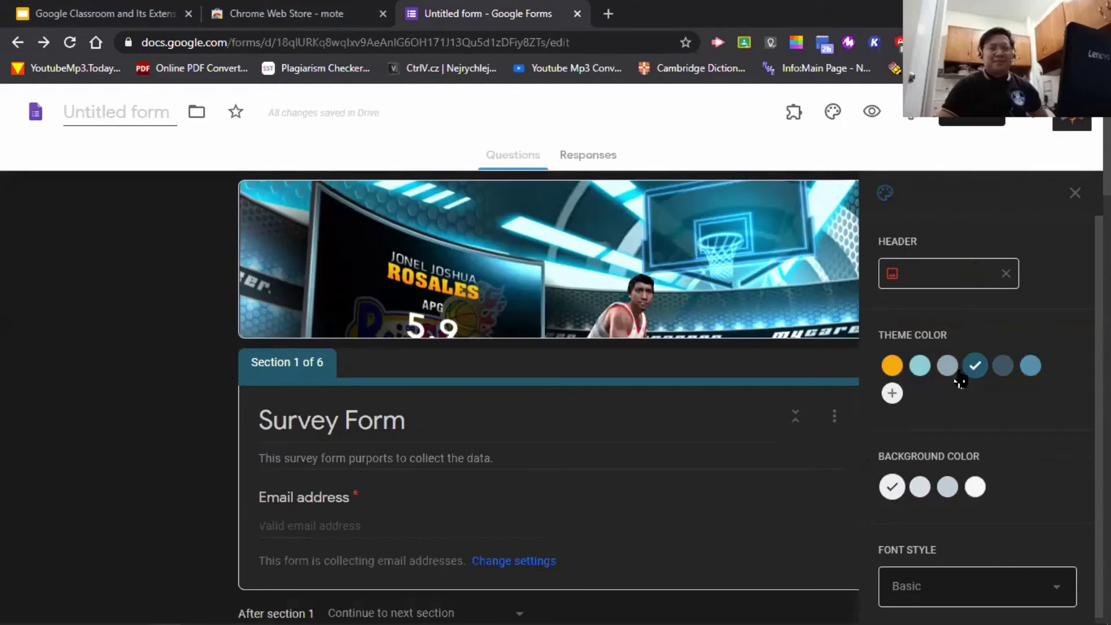
click(892, 368)
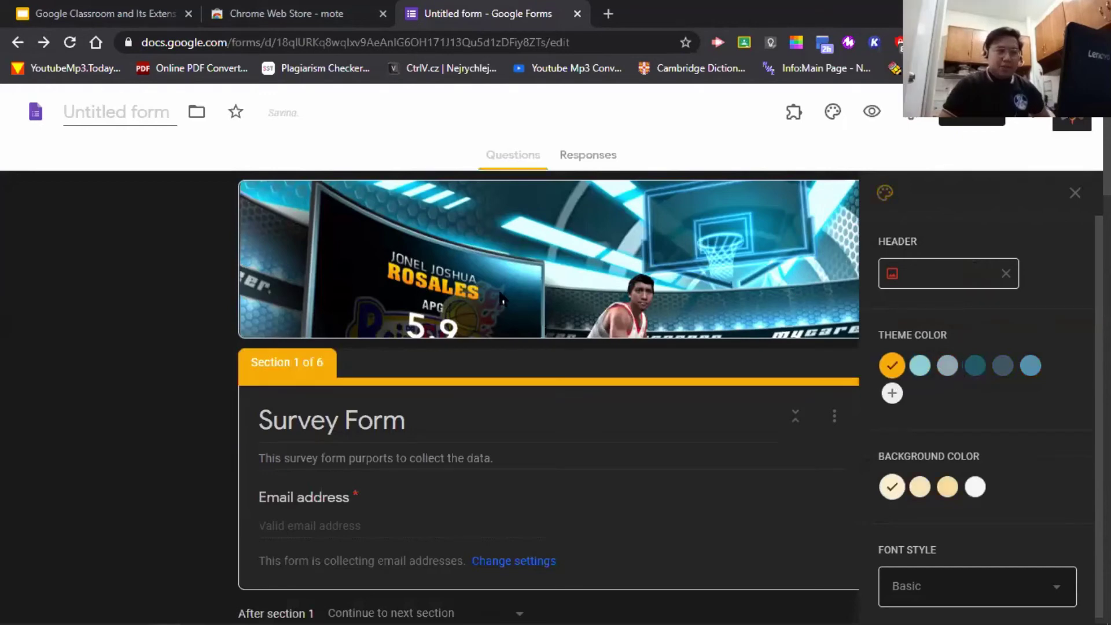
click(1029, 371)
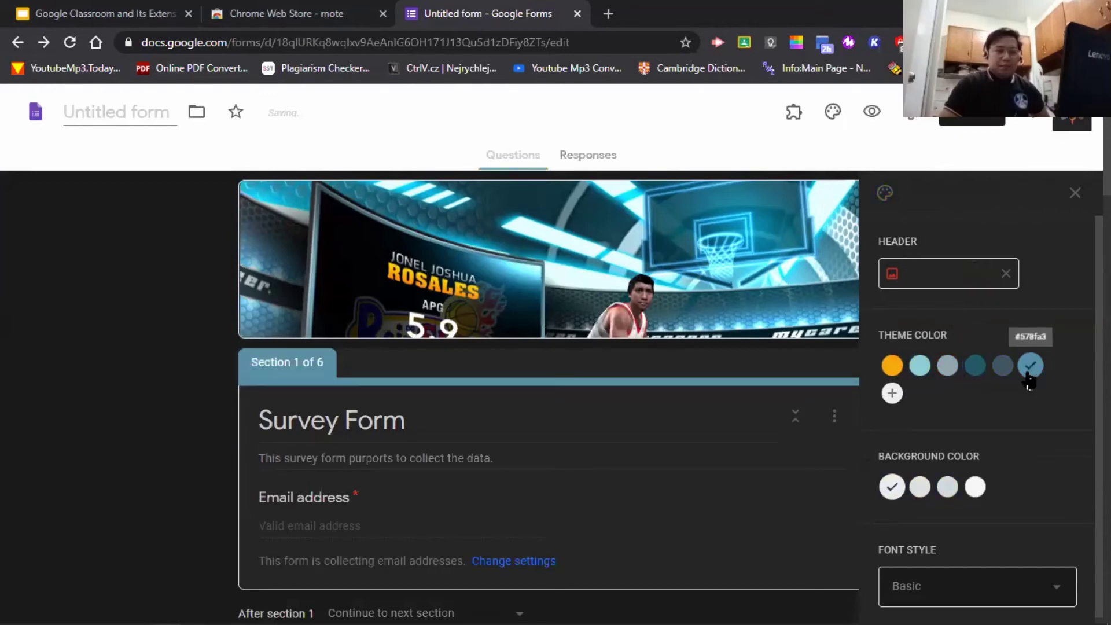
click(975, 489)
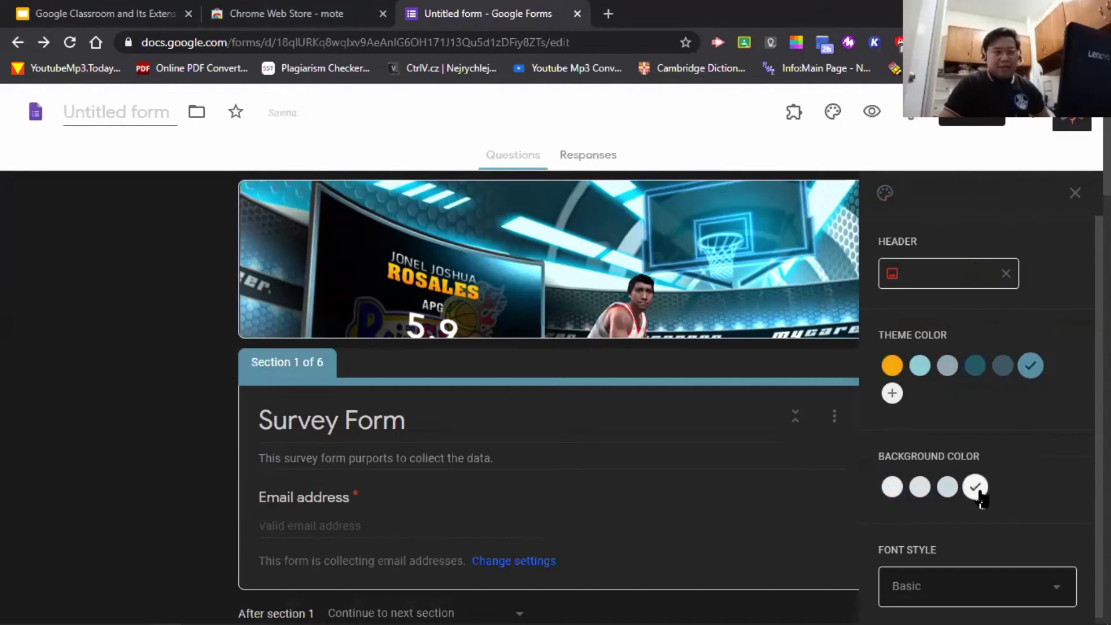
click(947, 487)
click(920, 487)
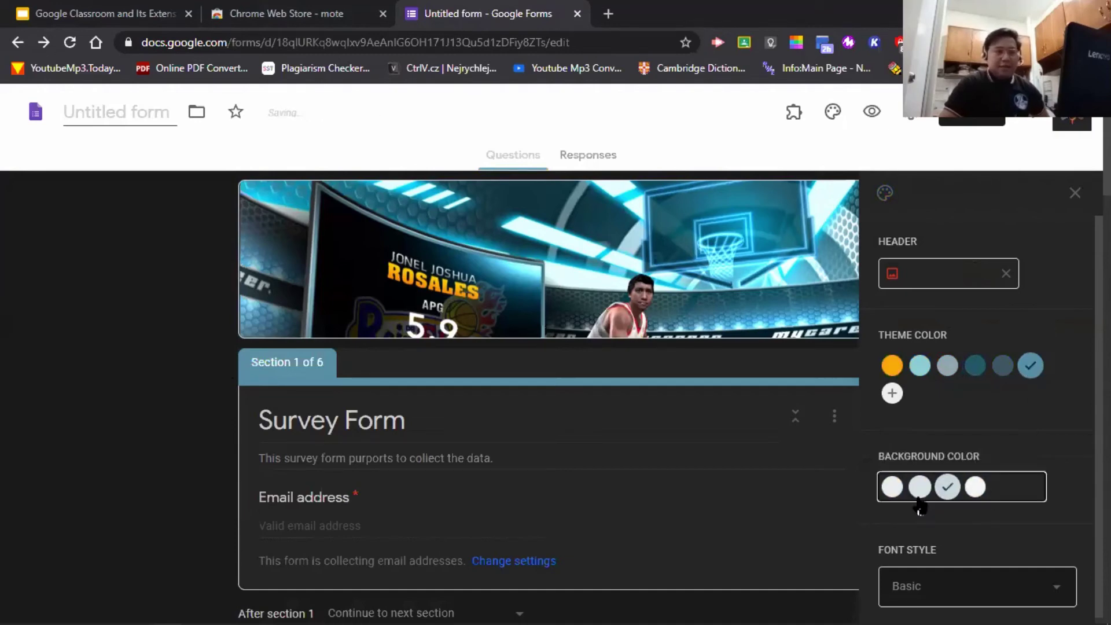
click(975, 489)
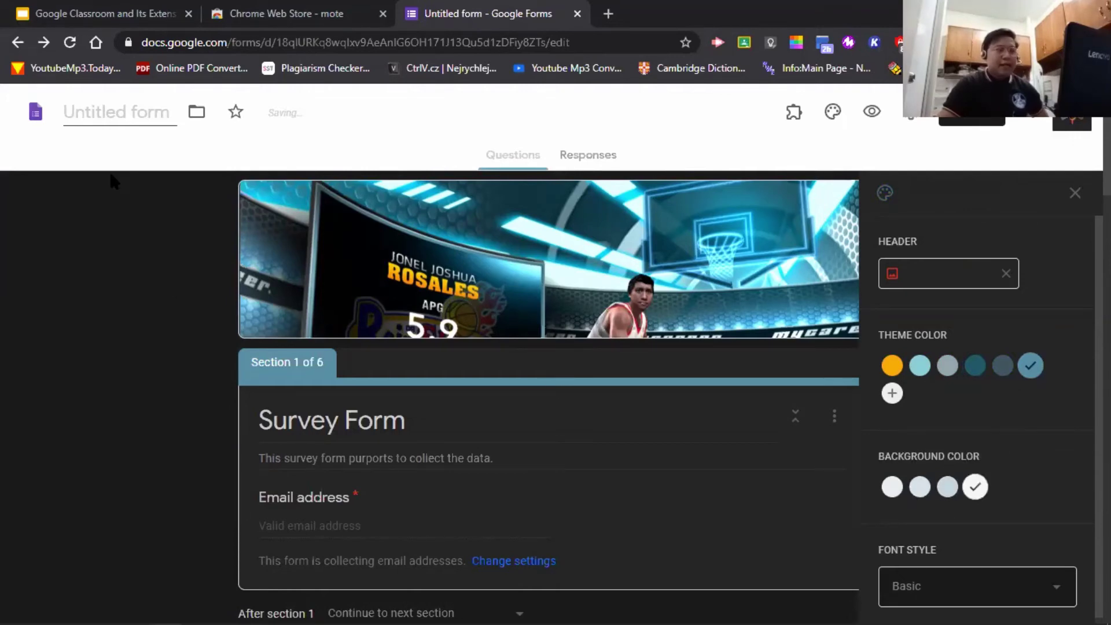
scroll(1027, 521, down, 1)
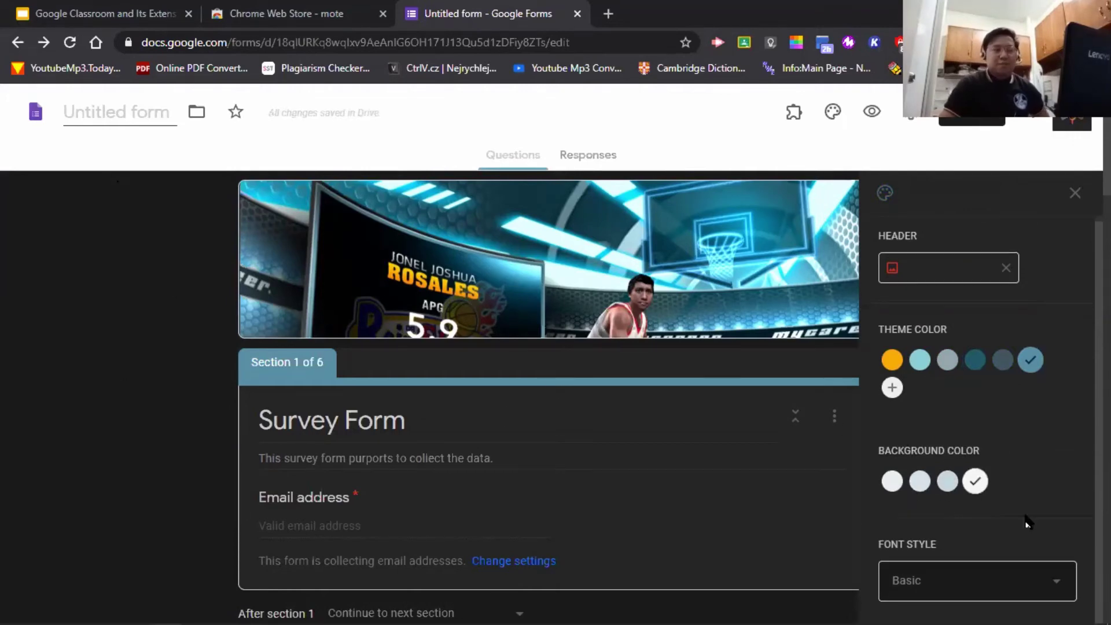
- Try the Decorative and Formal font styles, then settle on Playful
click(1057, 592)
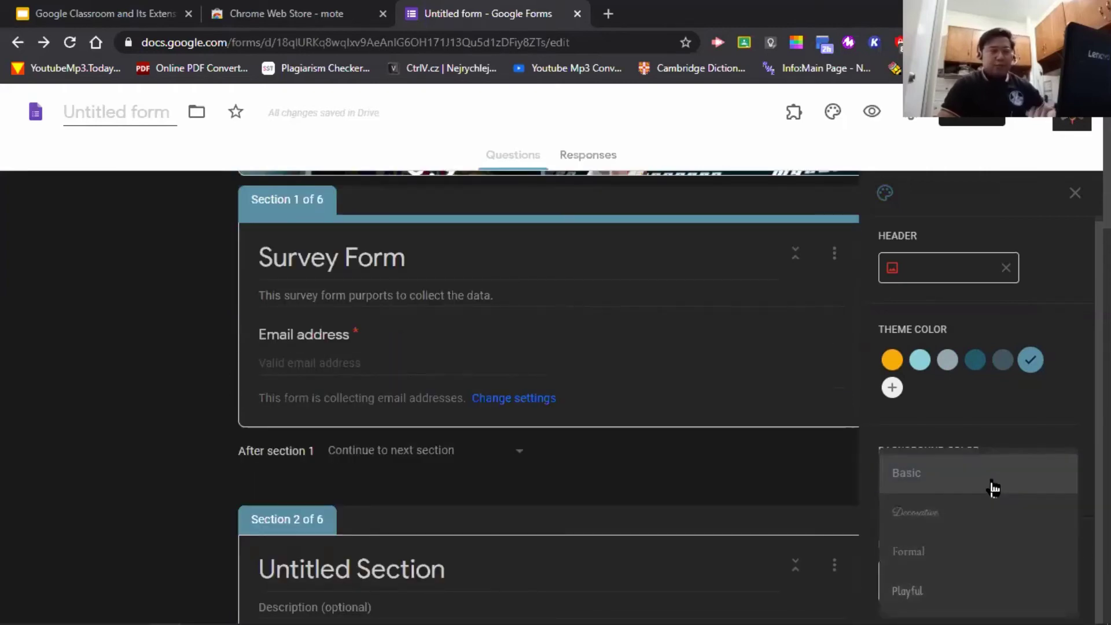
click(991, 524)
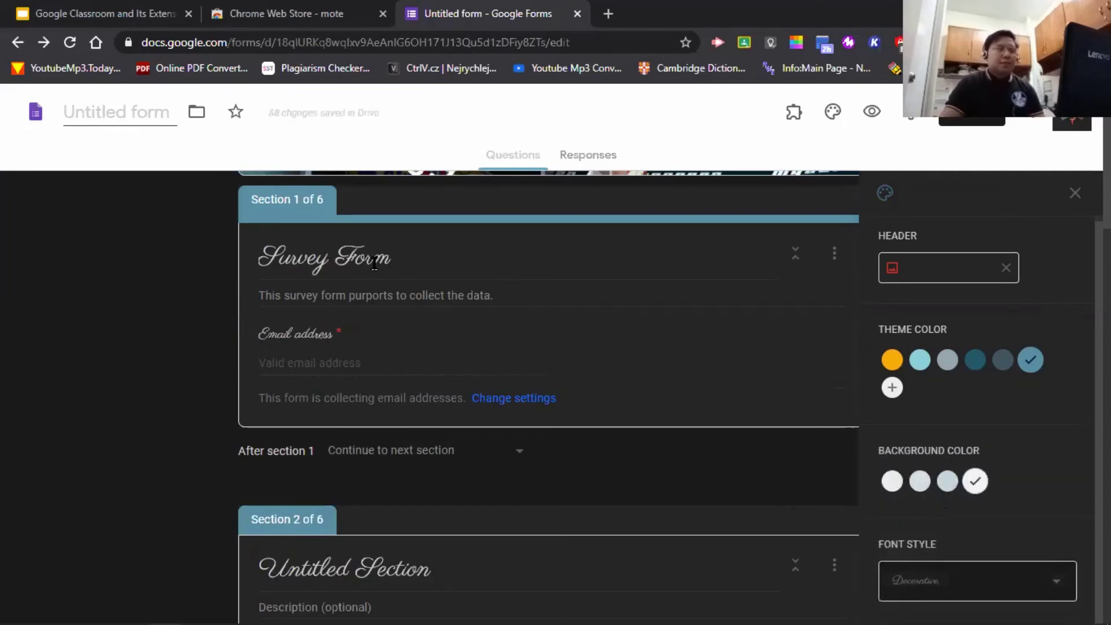
scroll(607, 496, down, 7)
scroll(499, 432, down, 1)
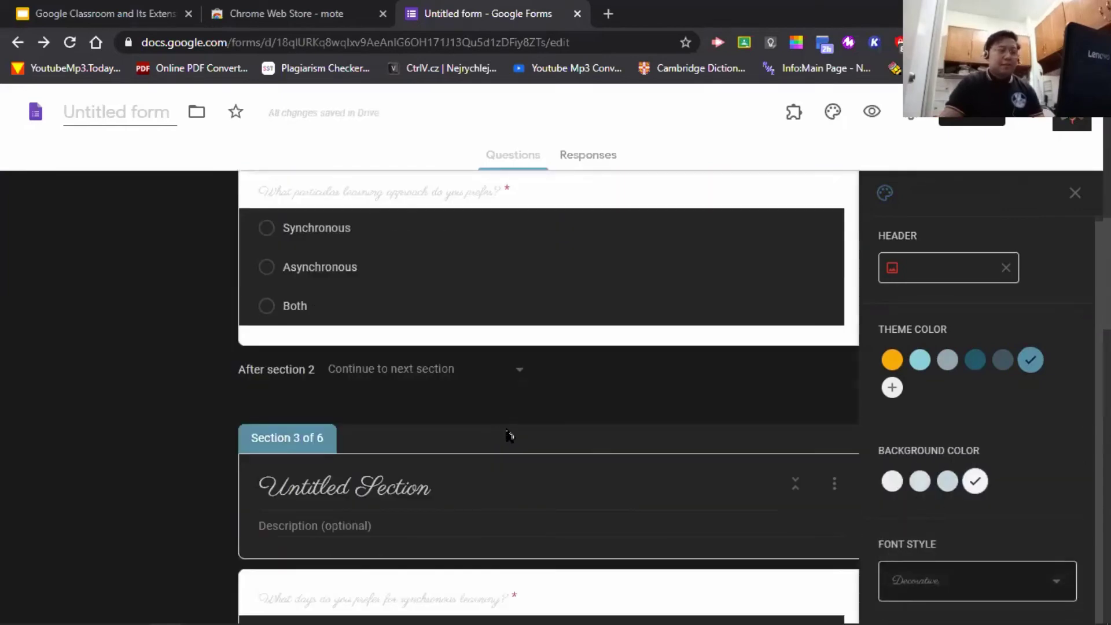
scroll(512, 435, up, 4)
click(1030, 574)
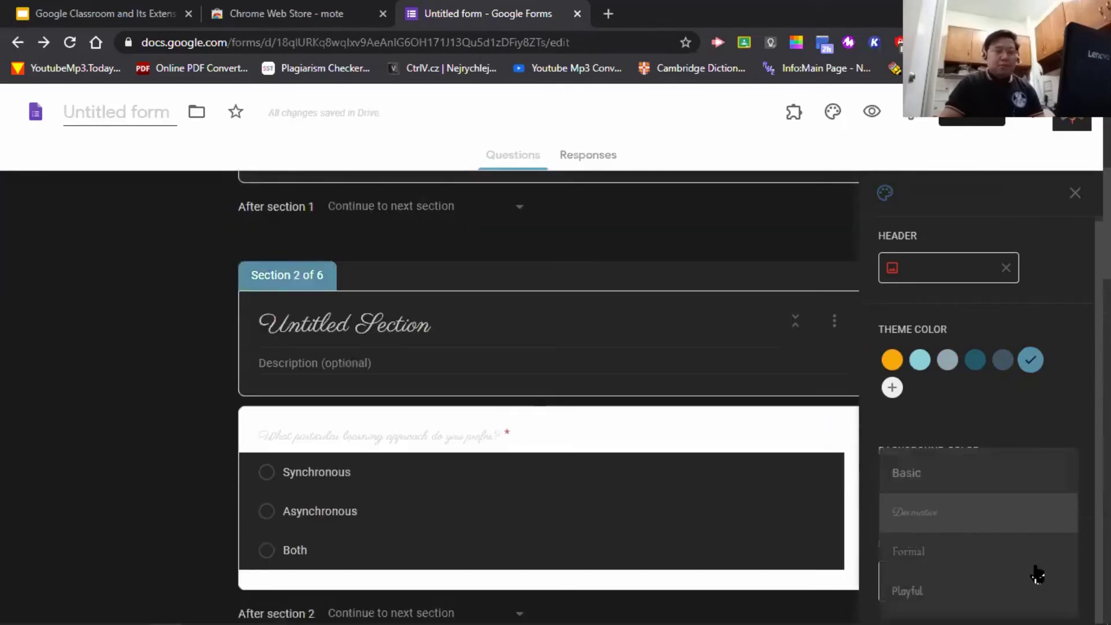
click(1004, 548)
scroll(483, 386, up, 4)
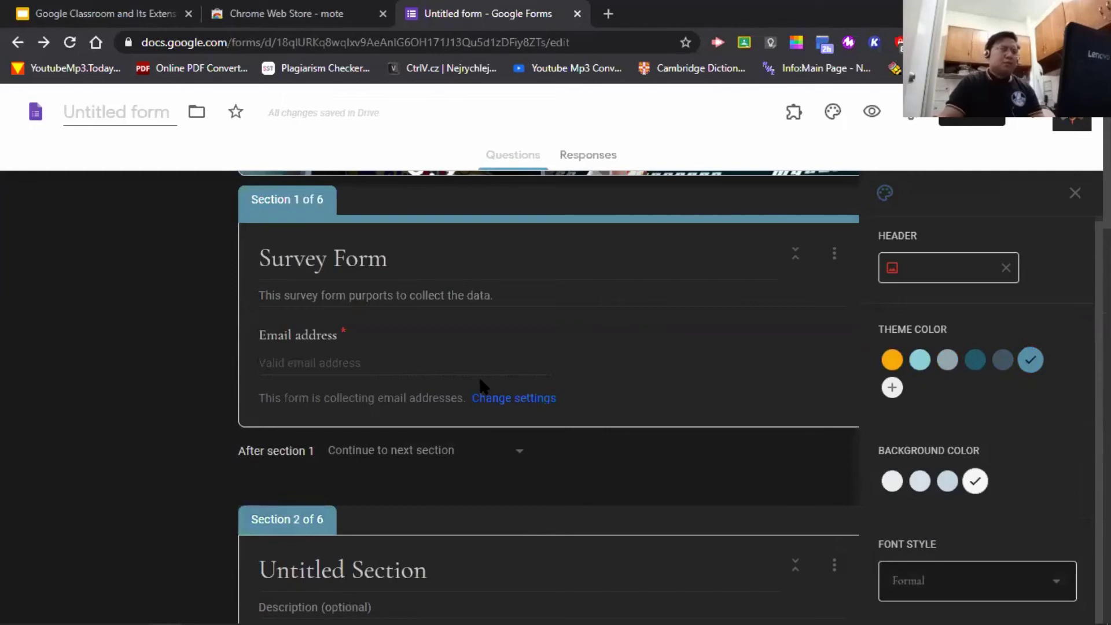
scroll(579, 382, down, 3)
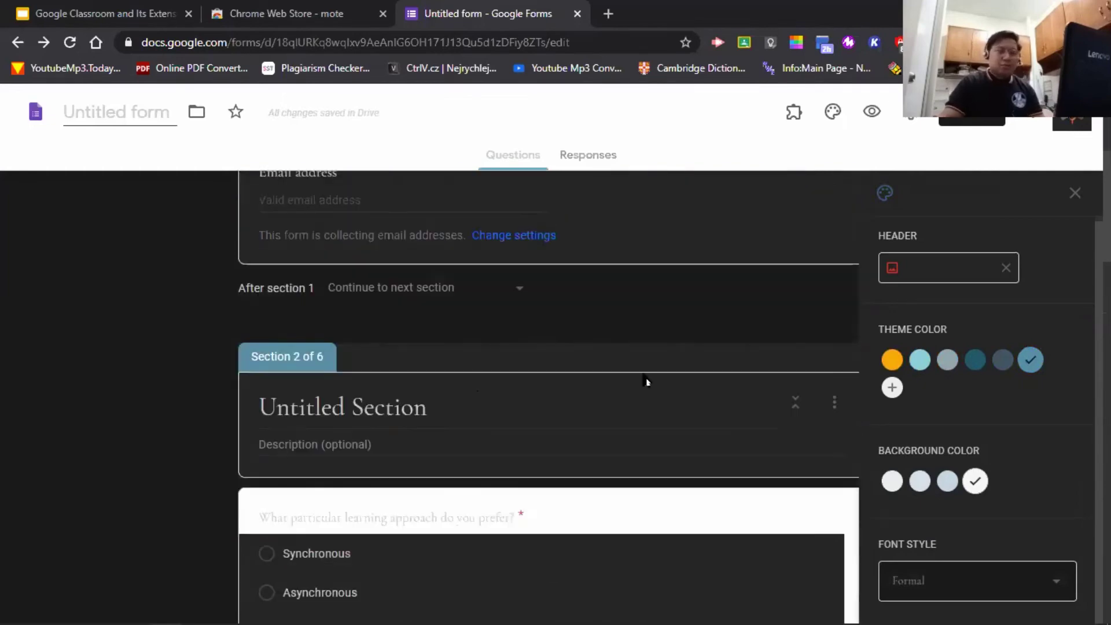
click(974, 580)
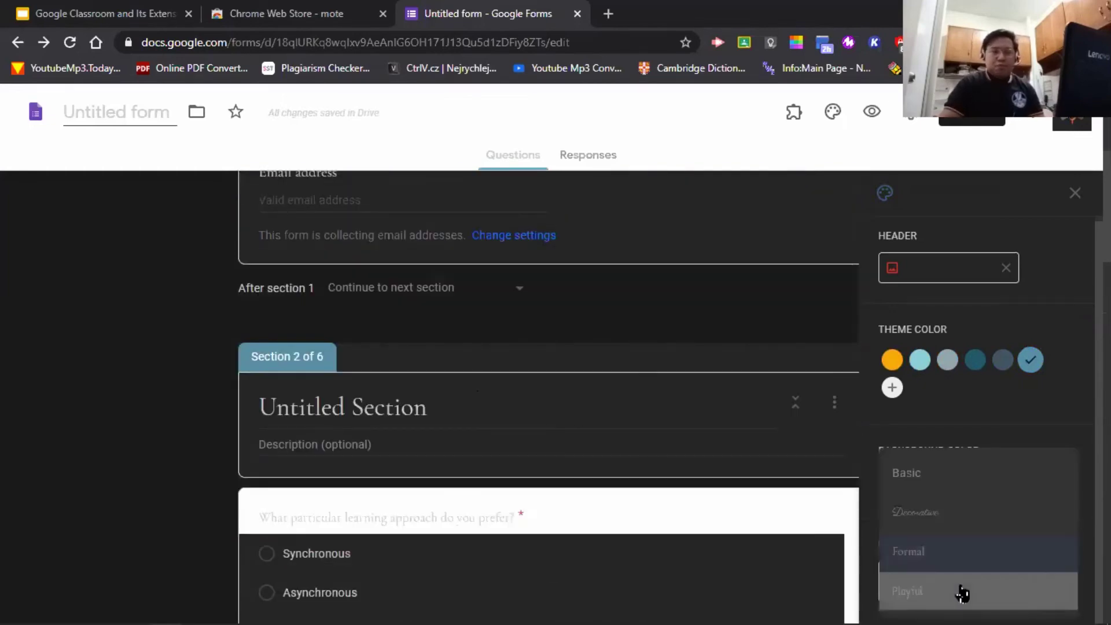
click(967, 588)
- Check the section titles and font choices, keeping Playful as the font style
click(420, 411)
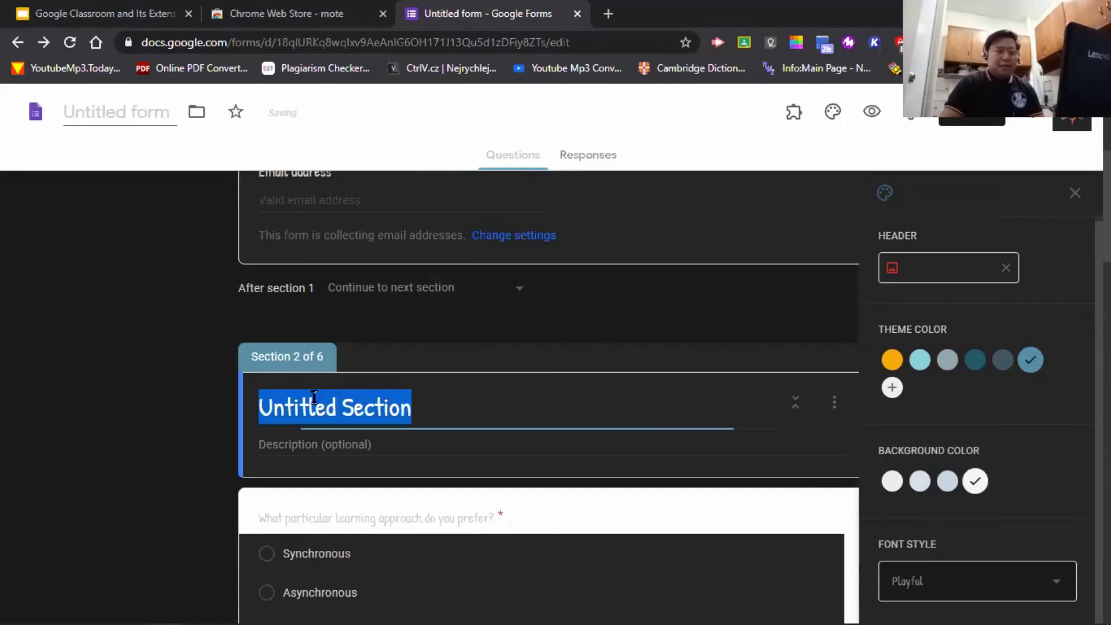
click(169, 349)
scroll(509, 396, up, 3)
scroll(513, 407, up, 3)
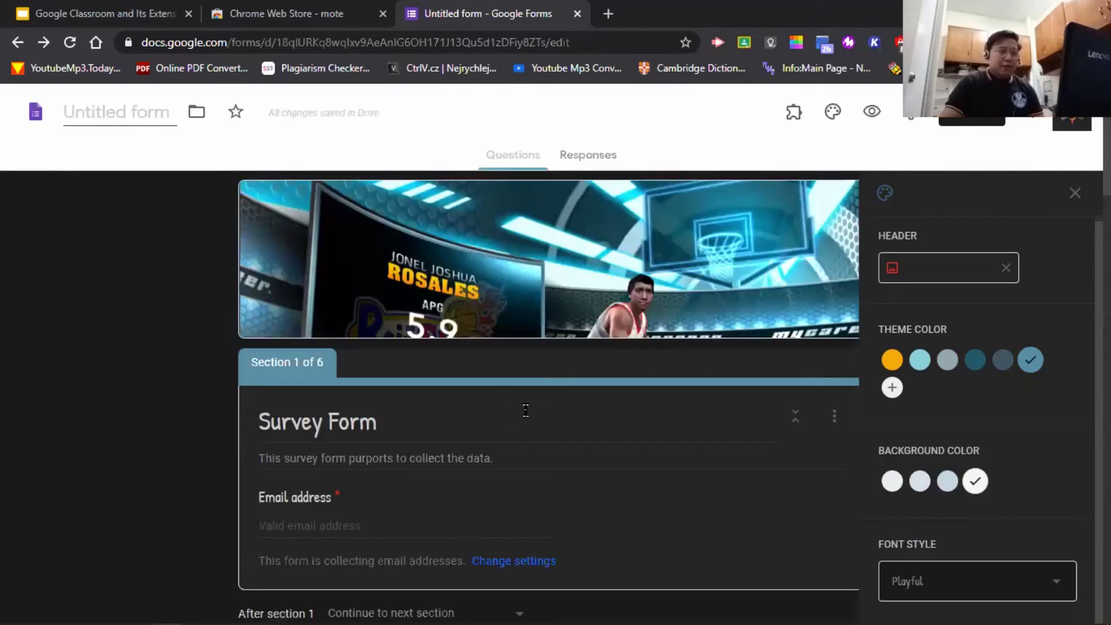
scroll(434, 414, down, 3)
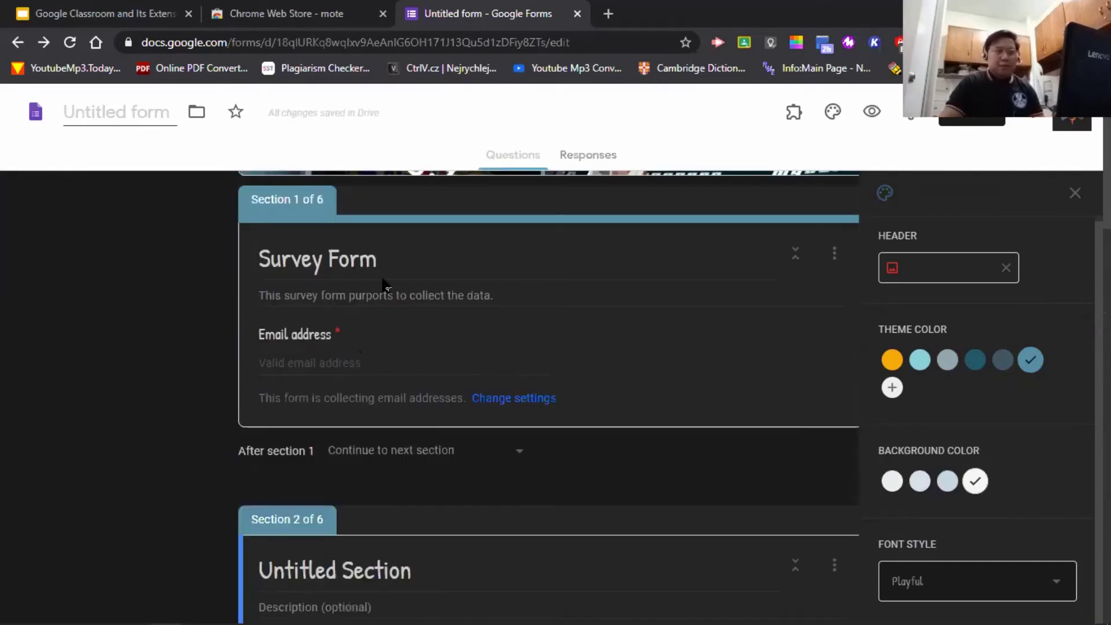
click(1044, 583)
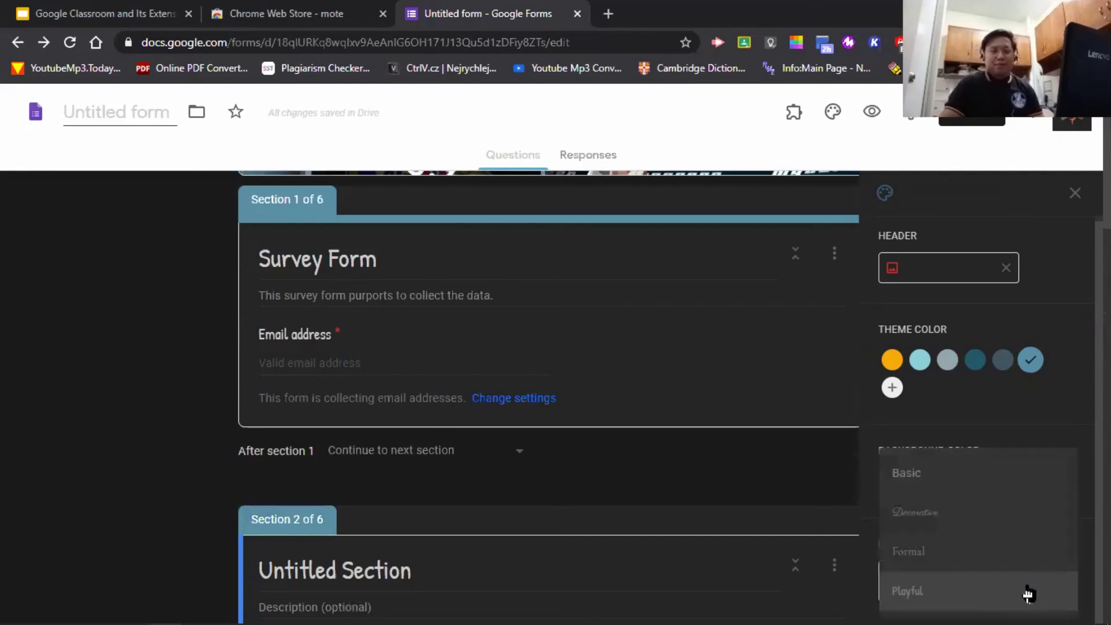
scroll(1000, 543, down, 3)
click(137, 331)
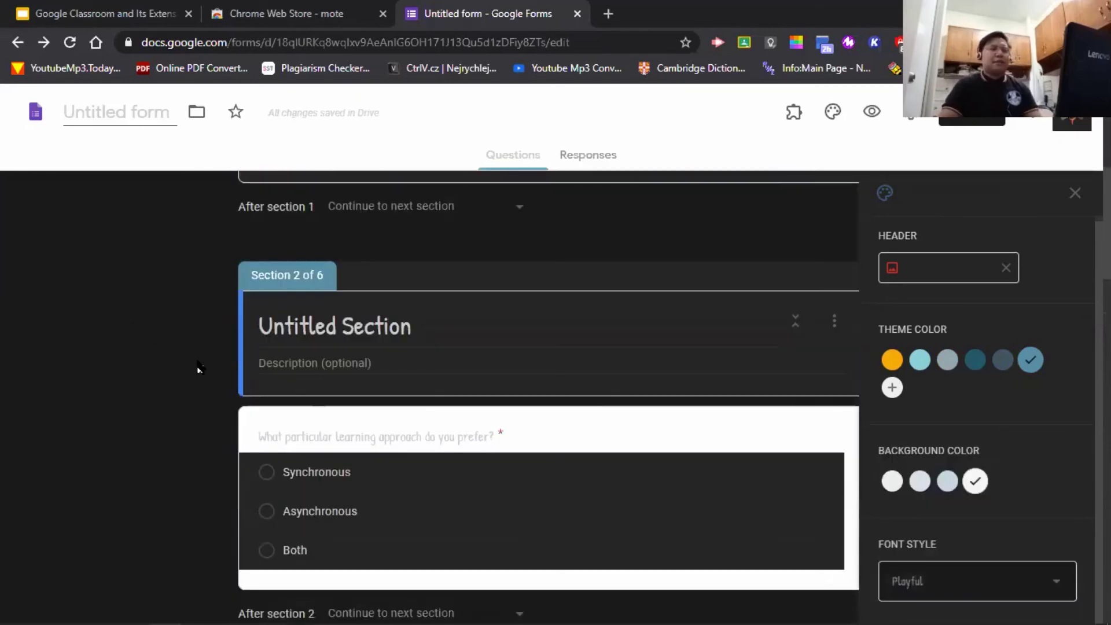
scroll(191, 365, up, 9)
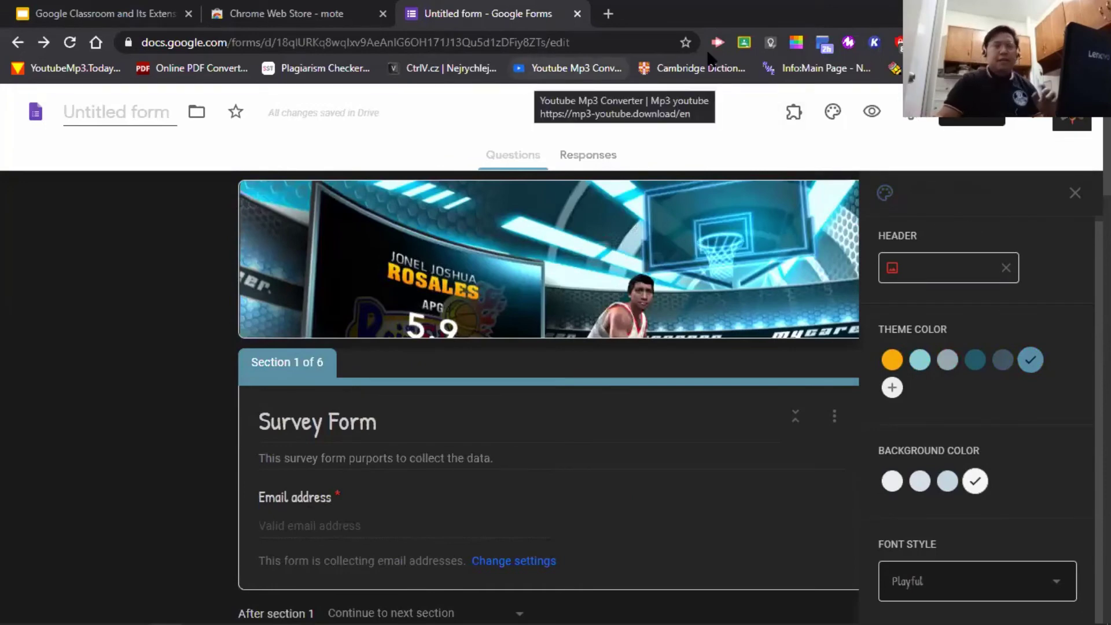
- Preview the form and enter a test username in the email address field
click(871, 113)
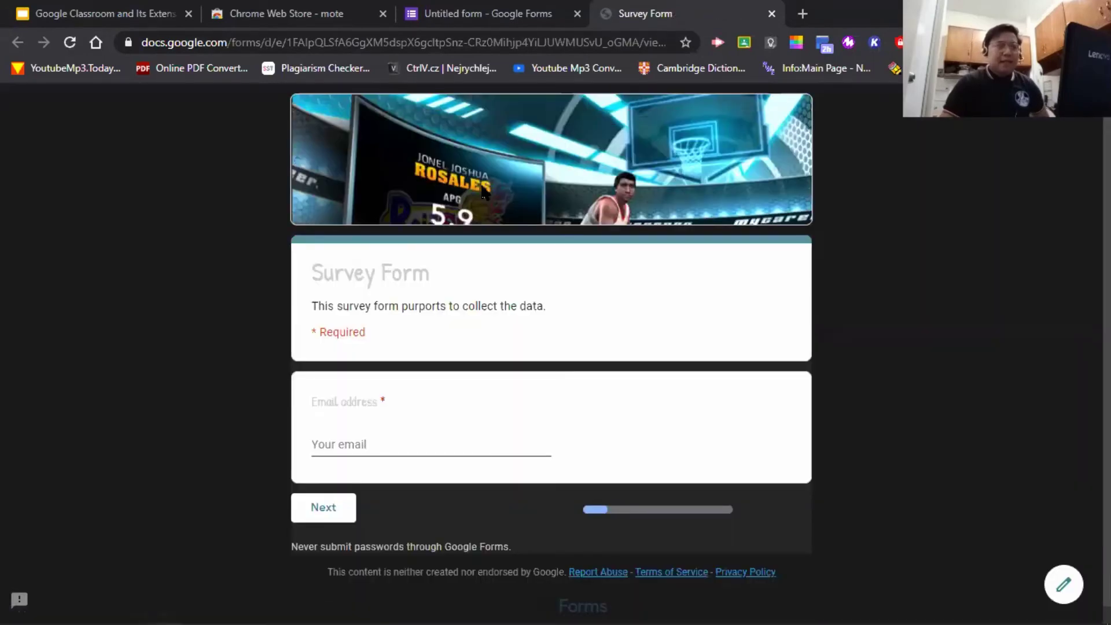
scroll(956, 368, down, 1)
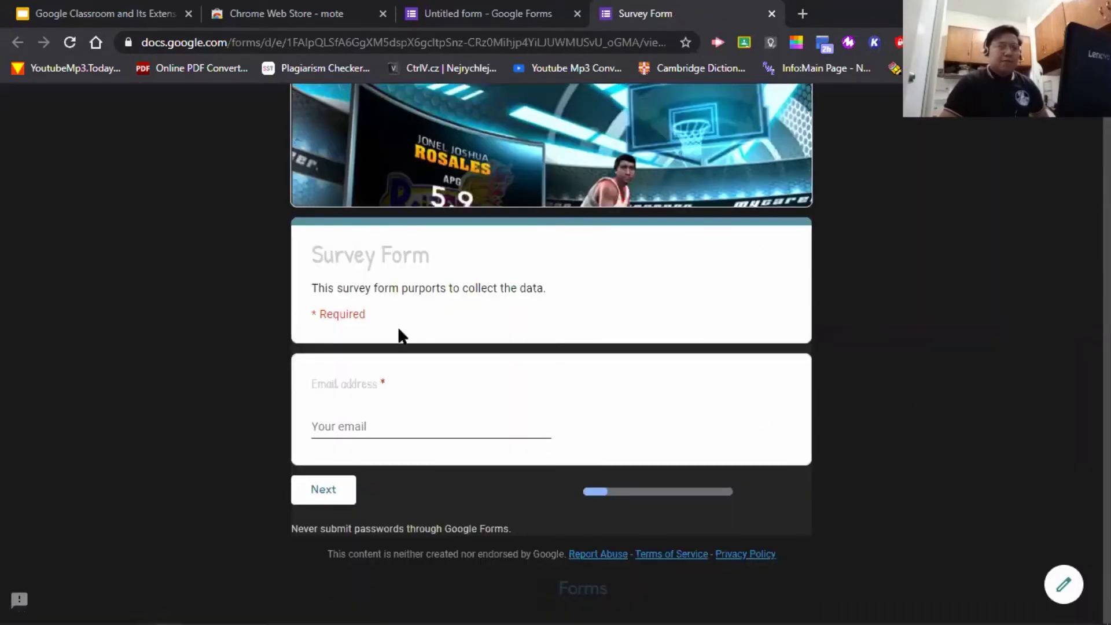
scroll(402, 271, up, 1)
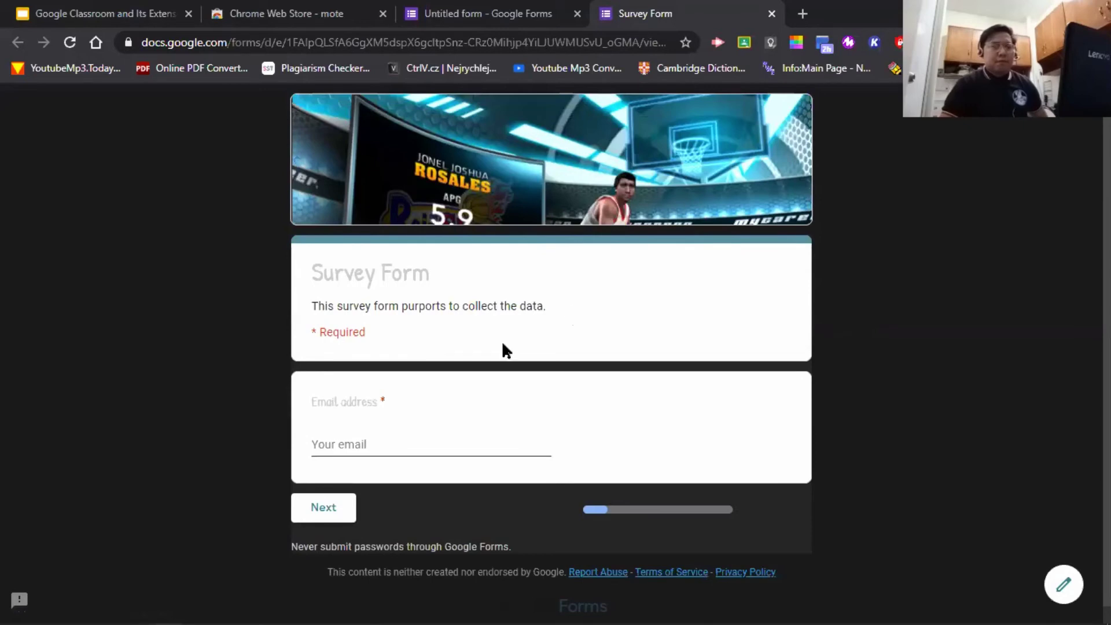
click(412, 443)
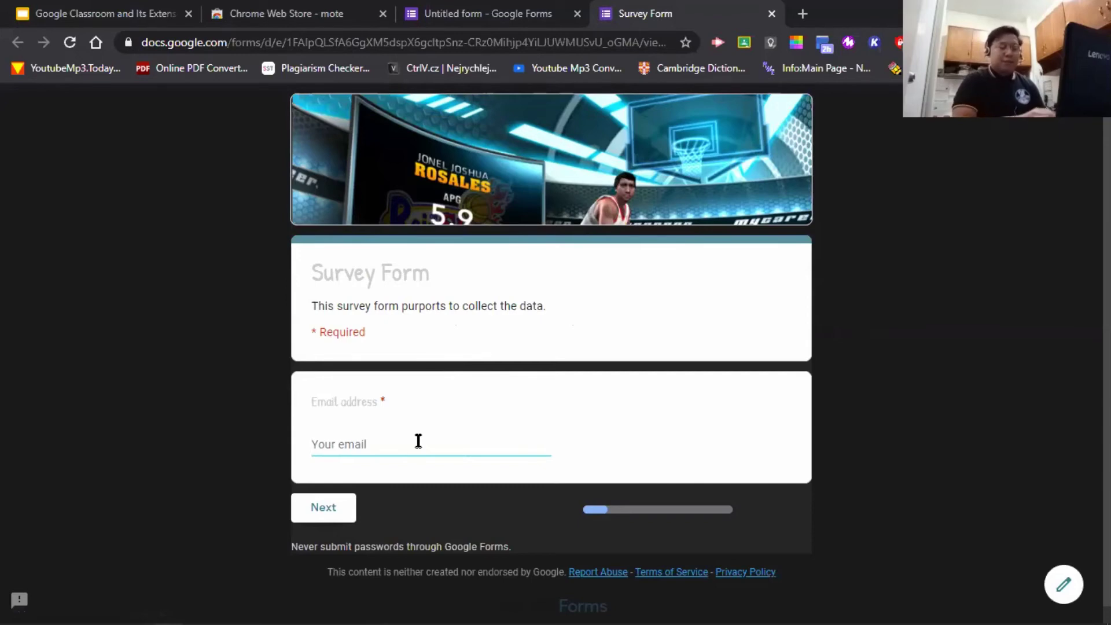
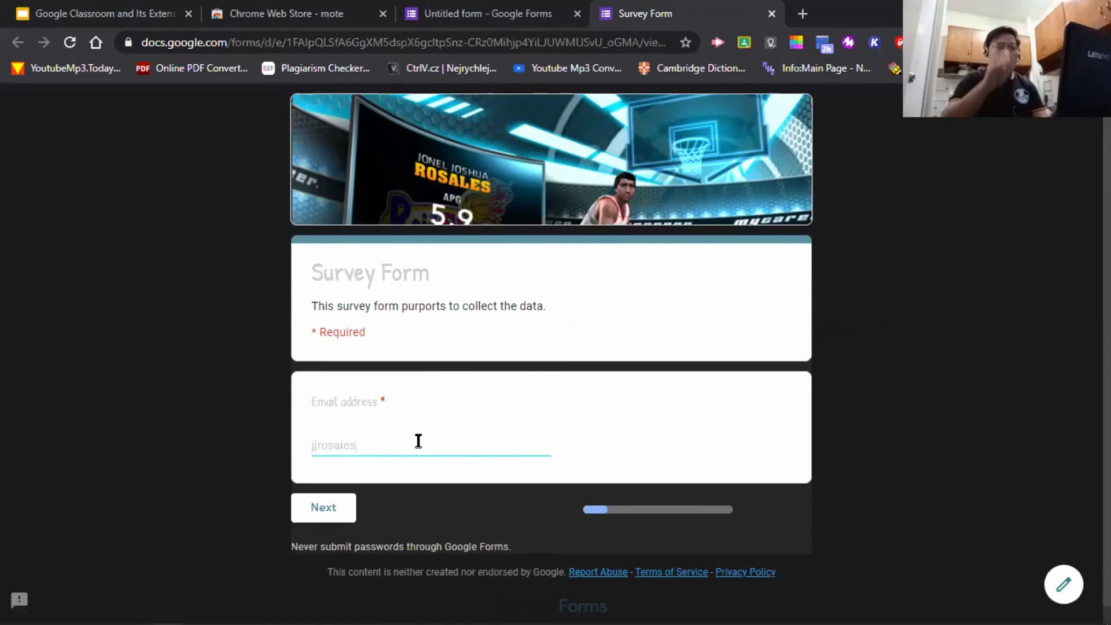
key(Return)
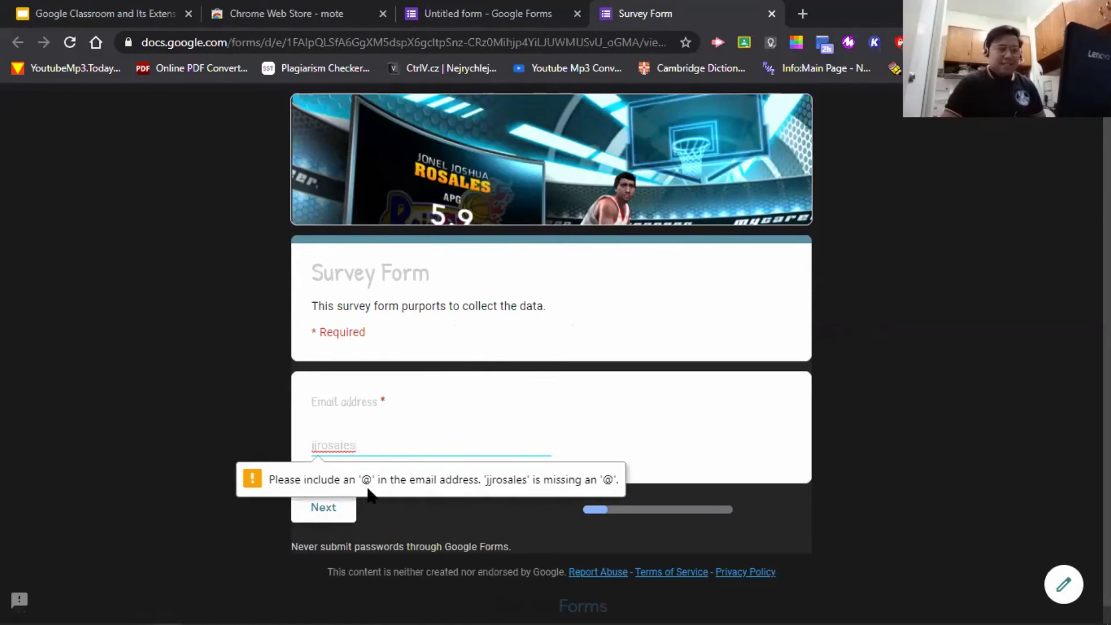
- Correct the email answer to include the @ domain and advance to the next page
double_click(425, 438)
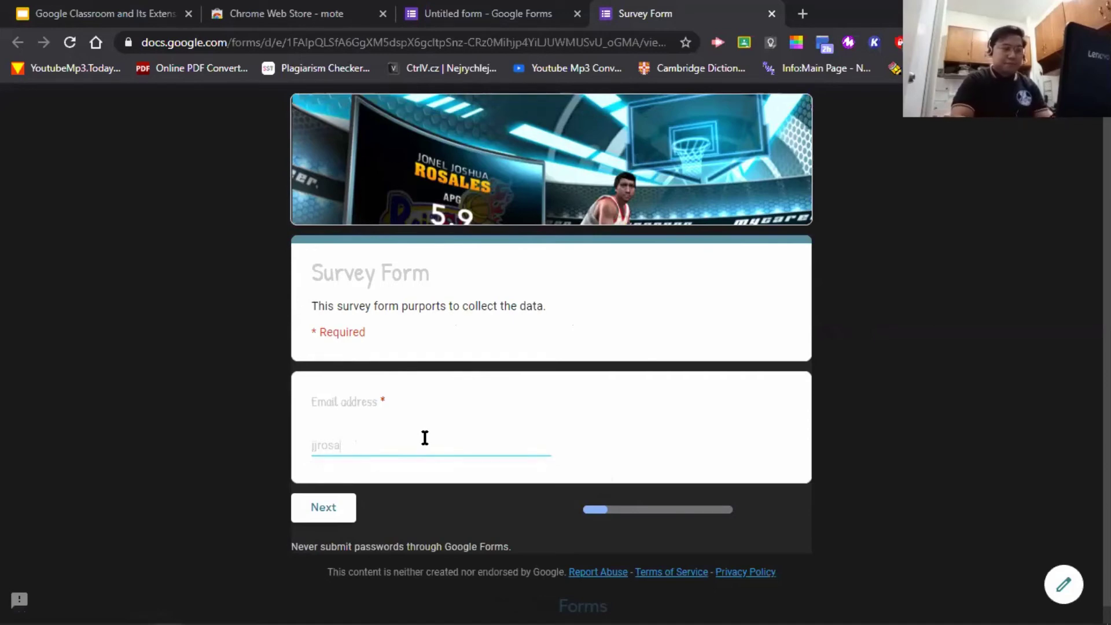
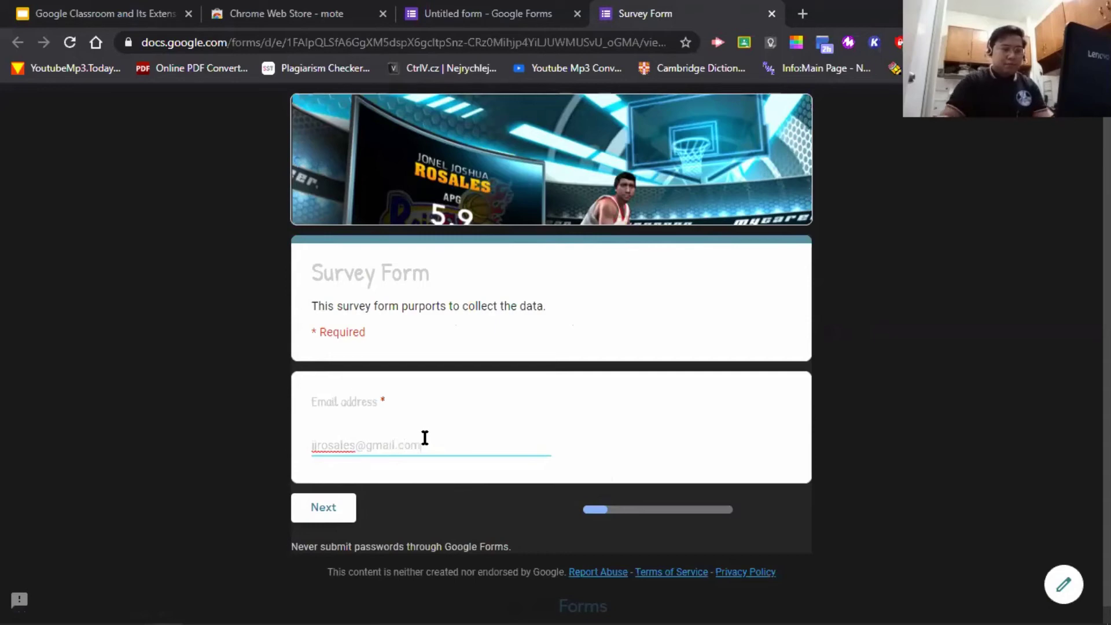
click(342, 505)
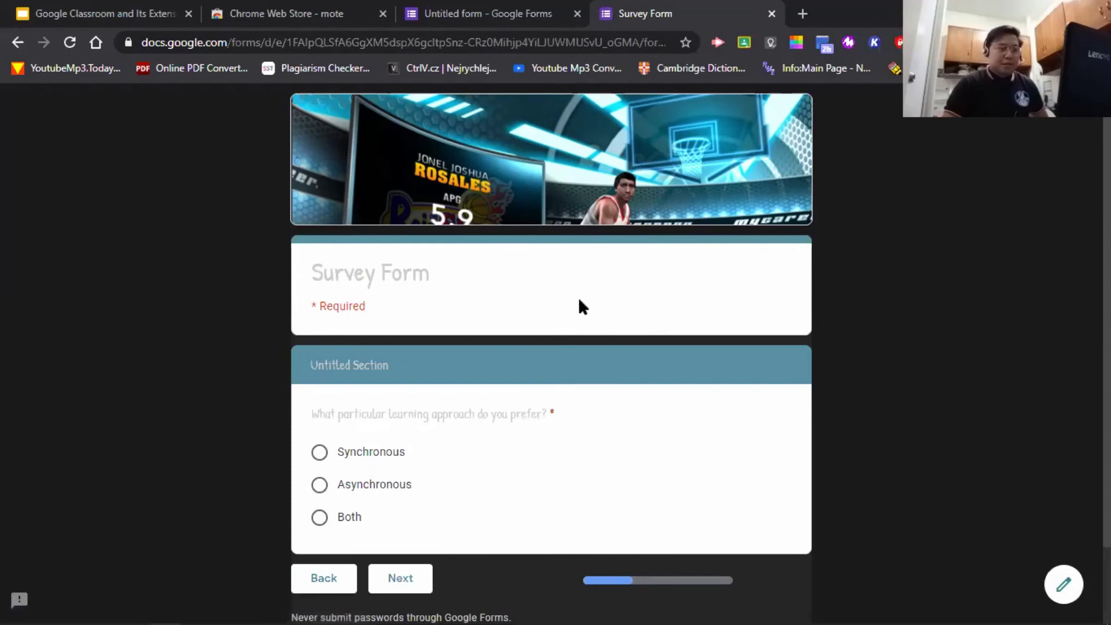
scroll(469, 318, down, 2)
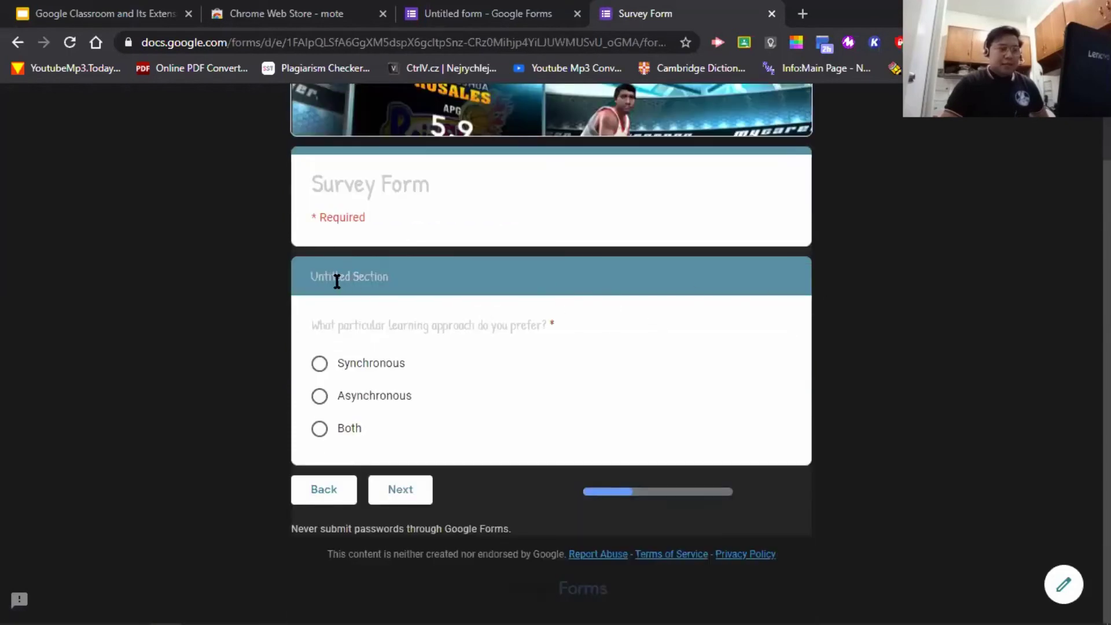
- Back in the editor, delete the 'Untitled Section' titles of sections 2 and 3
click(493, 12)
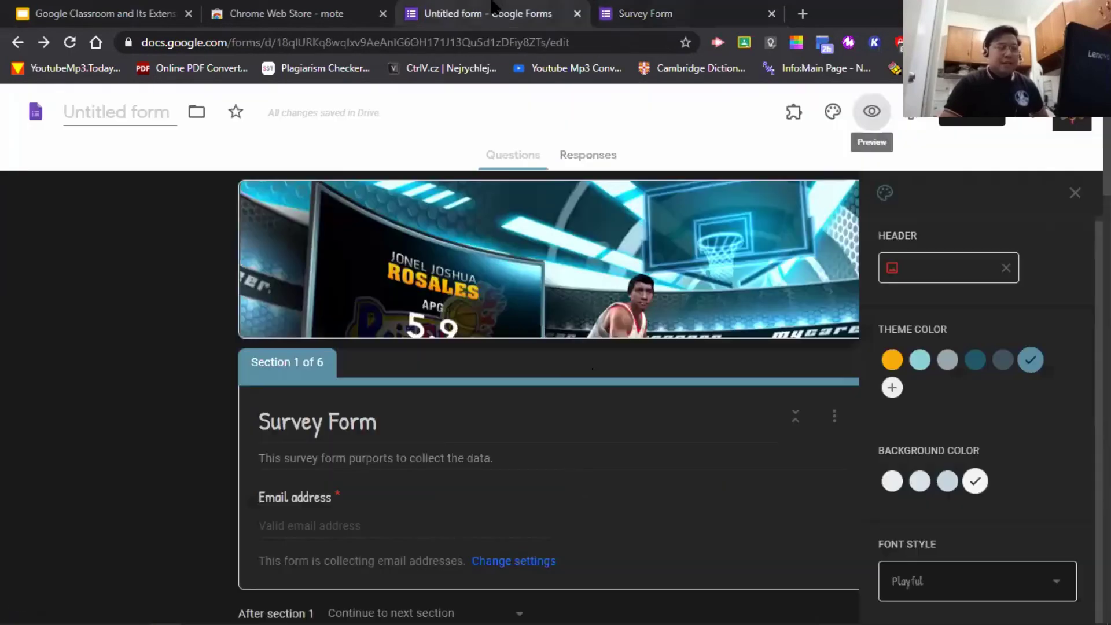
scroll(439, 393, down, 4)
scroll(370, 368, down, 3)
click(366, 326)
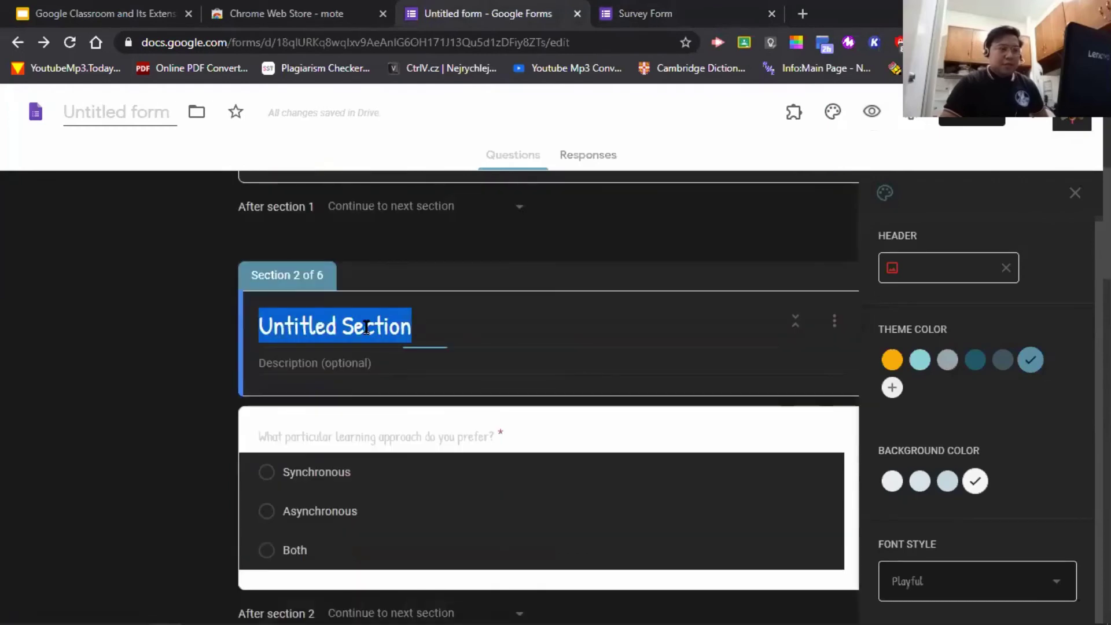
key(BackSpace)
click(307, 362)
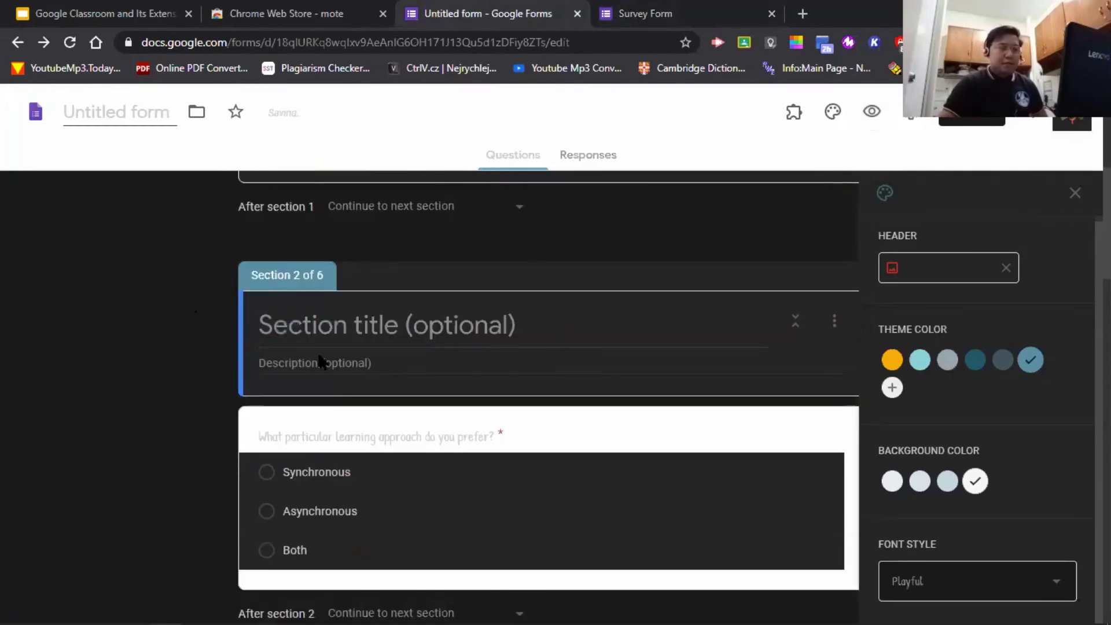
scroll(446, 407, down, 4)
click(433, 479)
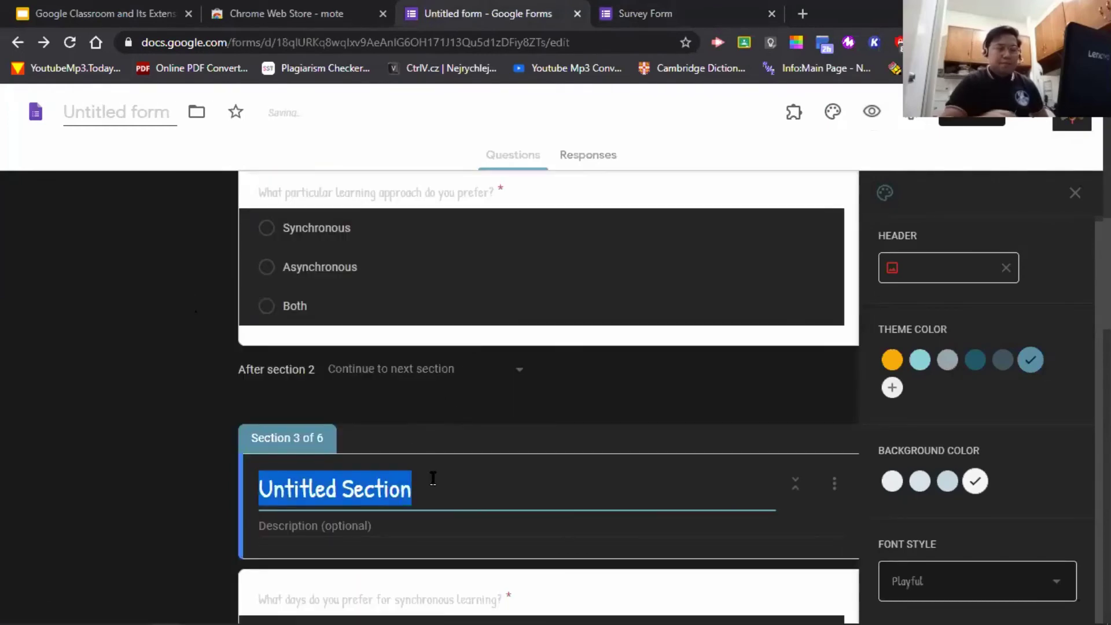
key(BackSpace)
scroll(433, 478, down, 4)
scroll(401, 354, down, 5)
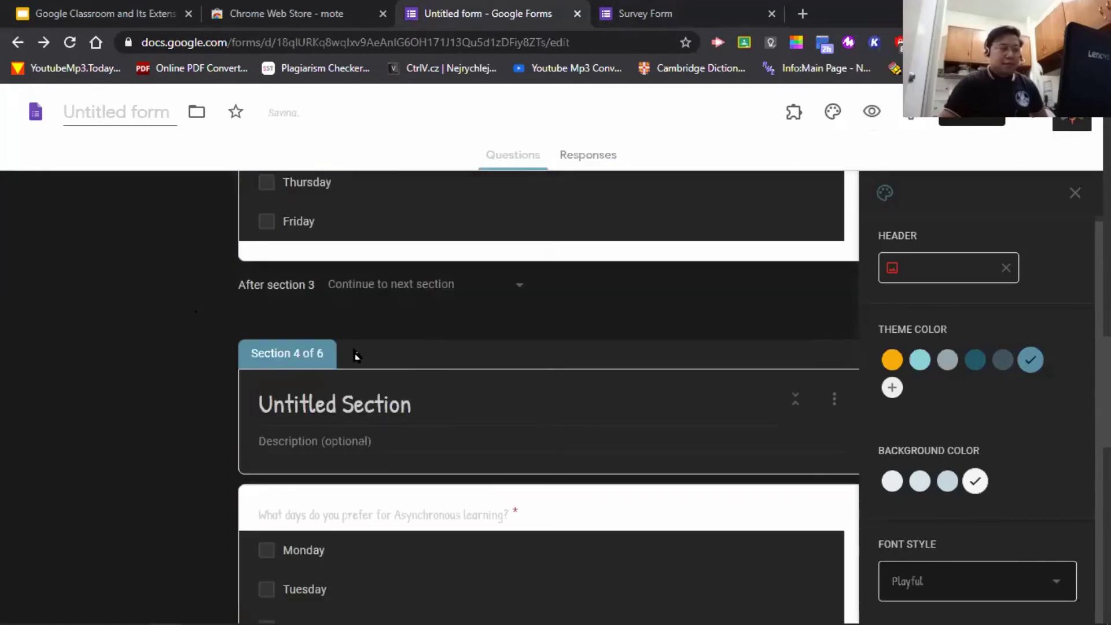
- Delete the 'Untitled Section' titles of sections 4, 5 and 6
click(385, 407)
key(BackSpace)
scroll(358, 405, down, 5)
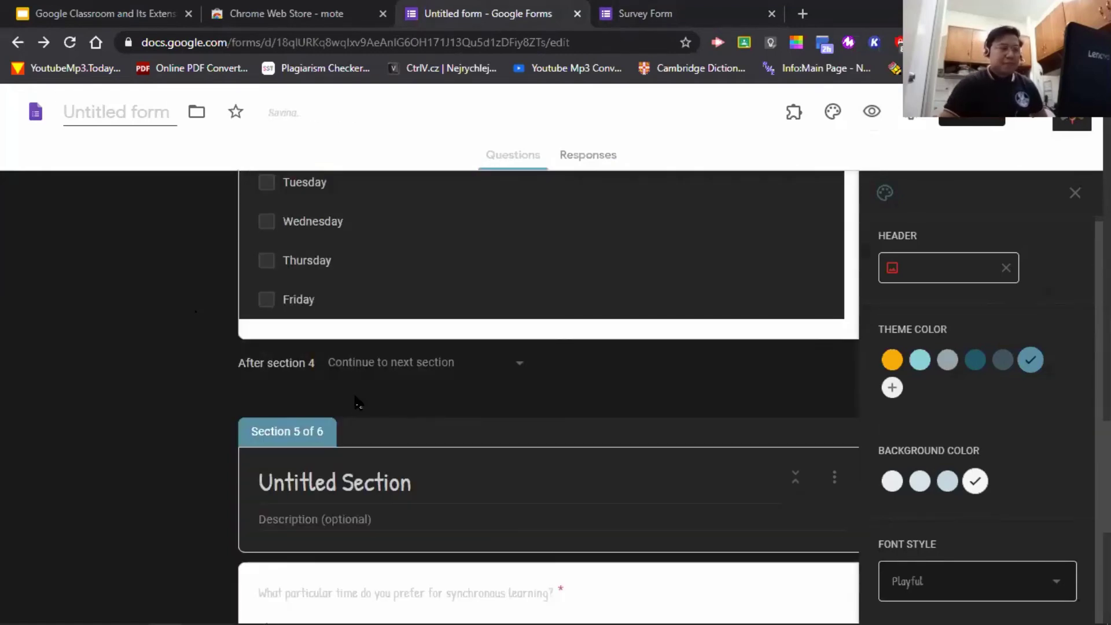
click(361, 490)
key(BackSpace)
scroll(361, 489, up, 4)
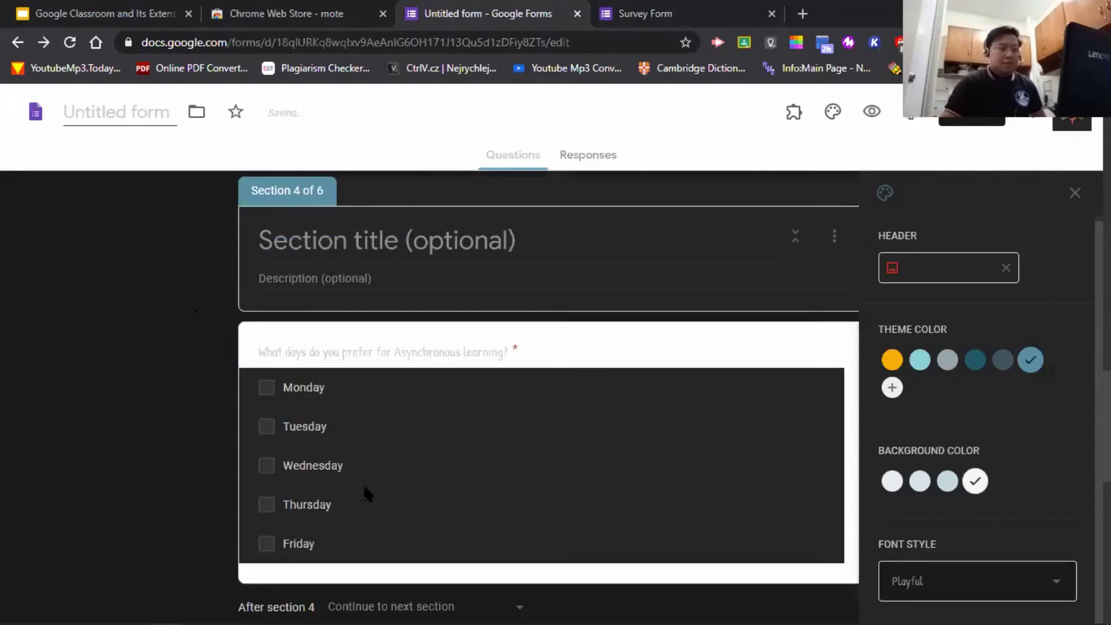
scroll(380, 427, down, 6)
scroll(397, 486, down, 3)
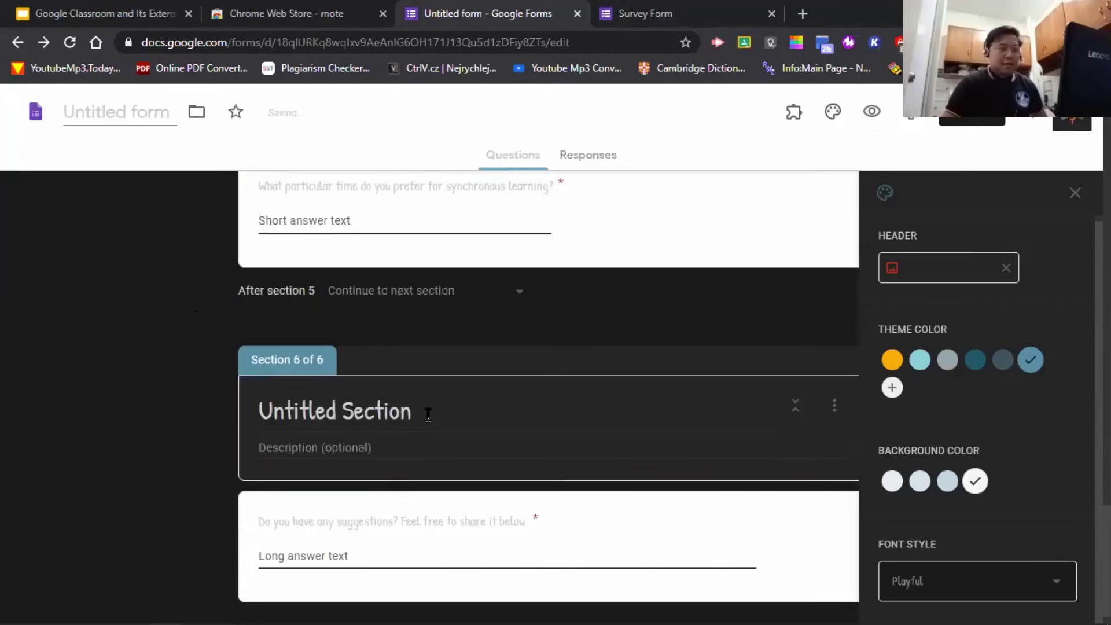
click(428, 412)
key(BackSpace)
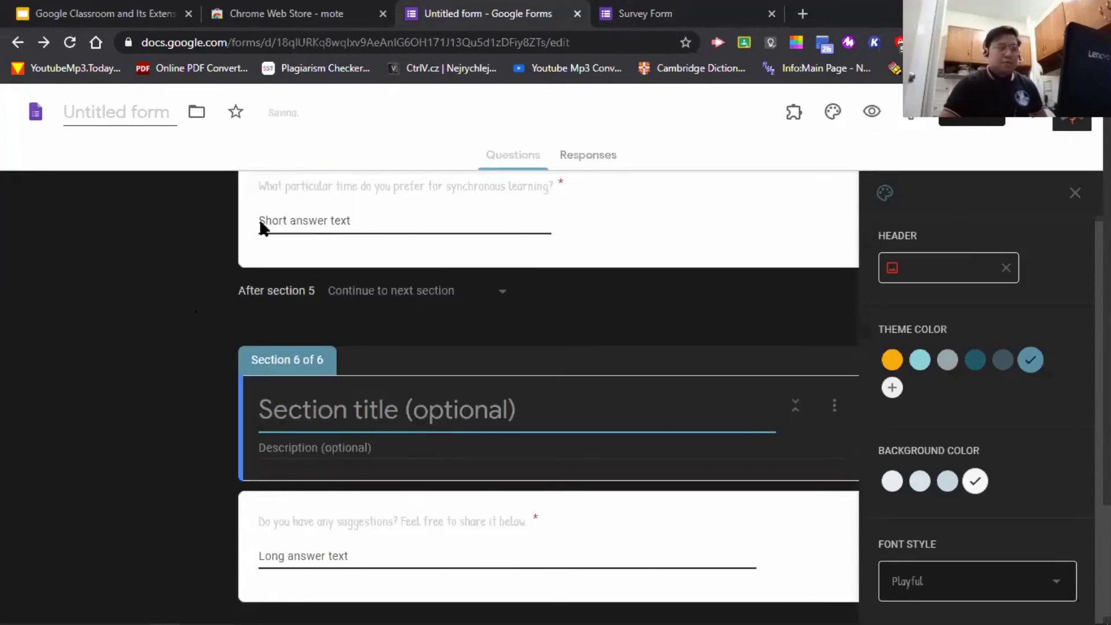
key(ctrl+Tab)
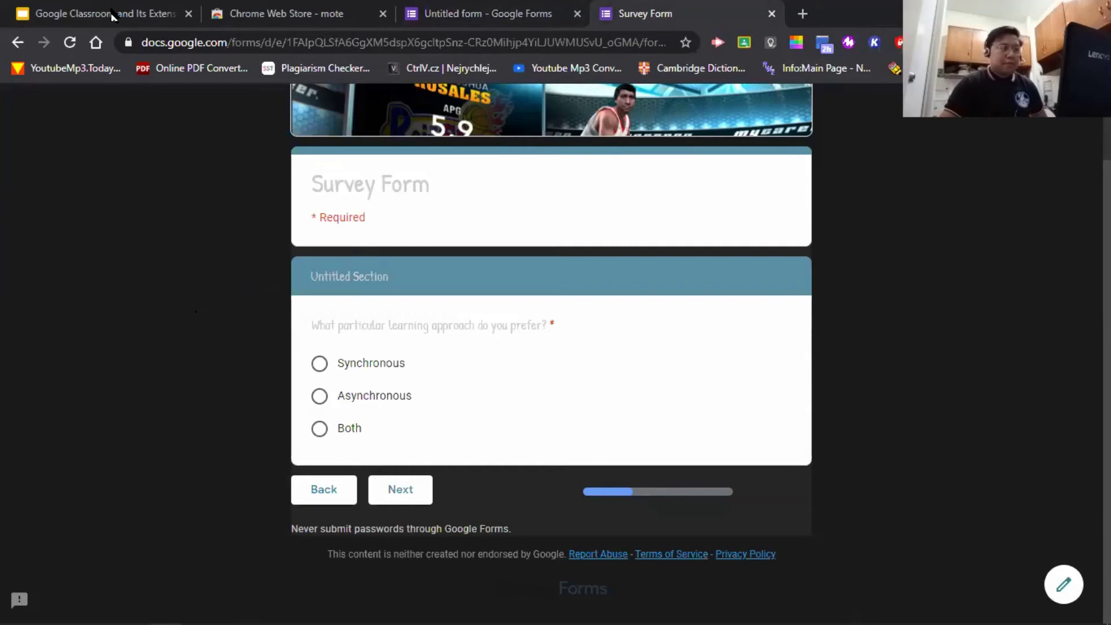
- Reload the preview, re-enter the test email address and advance to the learning-approach page
key(F5)
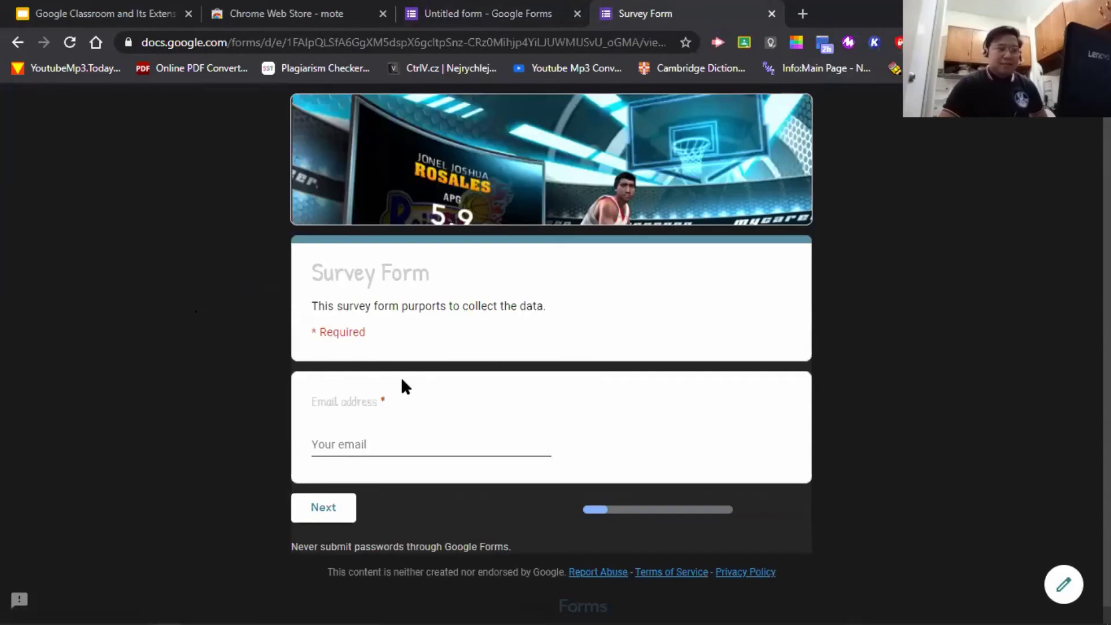
click(390, 445)
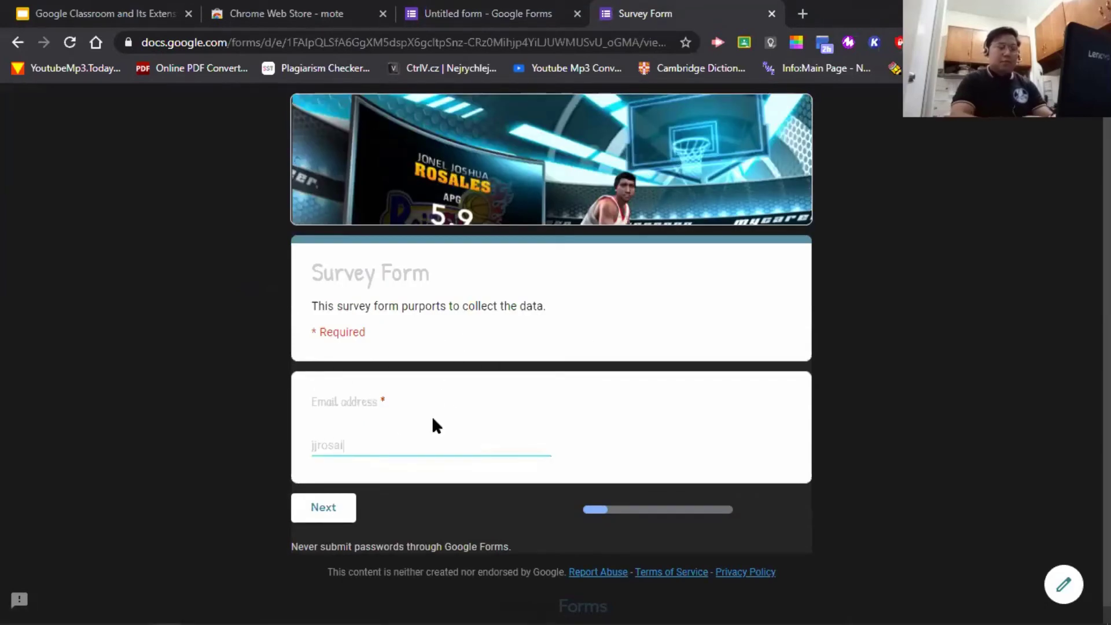
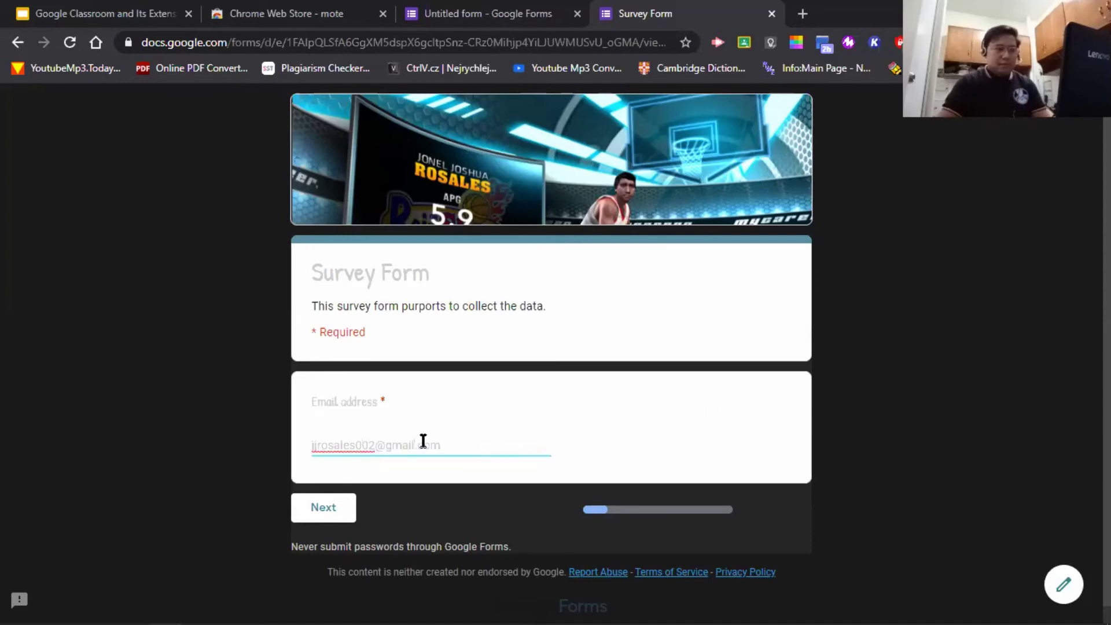
click(322, 518)
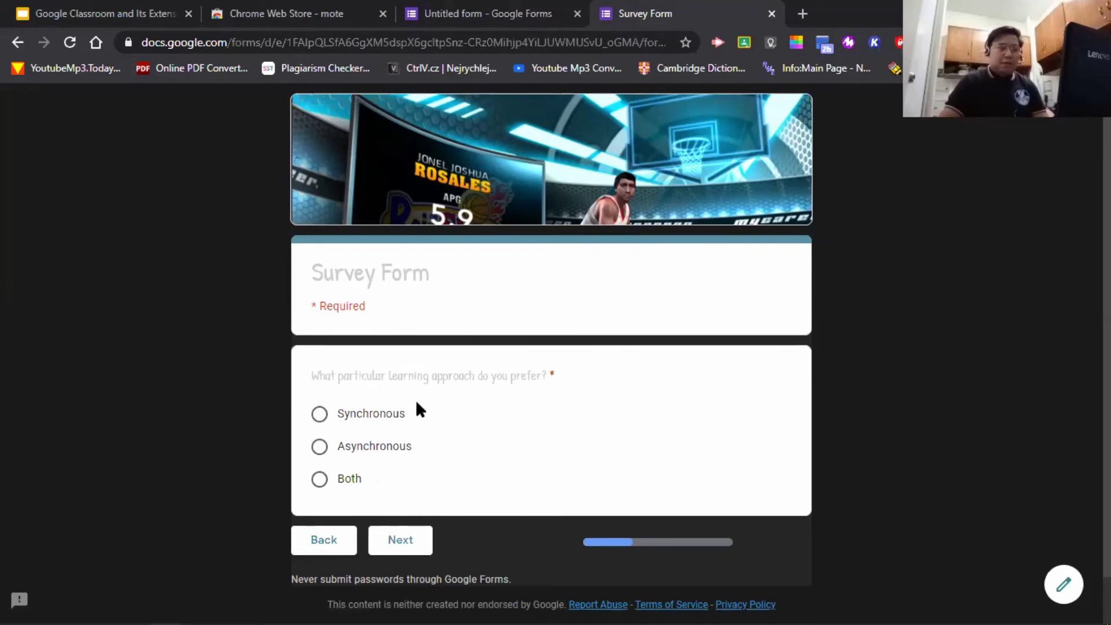
- Answer Synchronous, then tick Monday and Wednesday as synchronous days
click(319, 415)
click(410, 541)
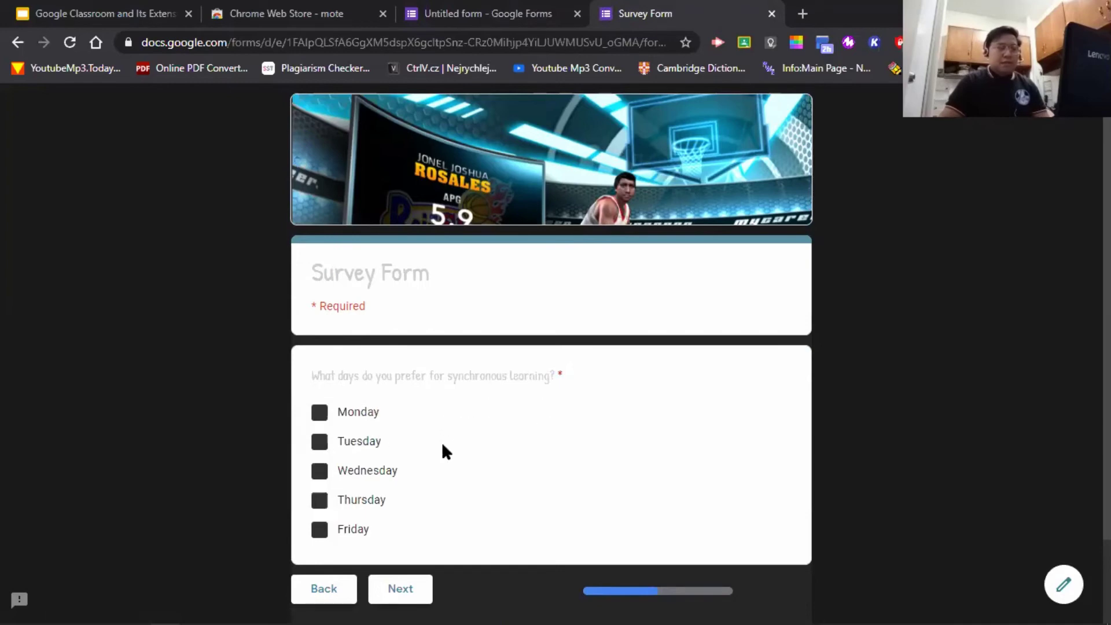
click(320, 412)
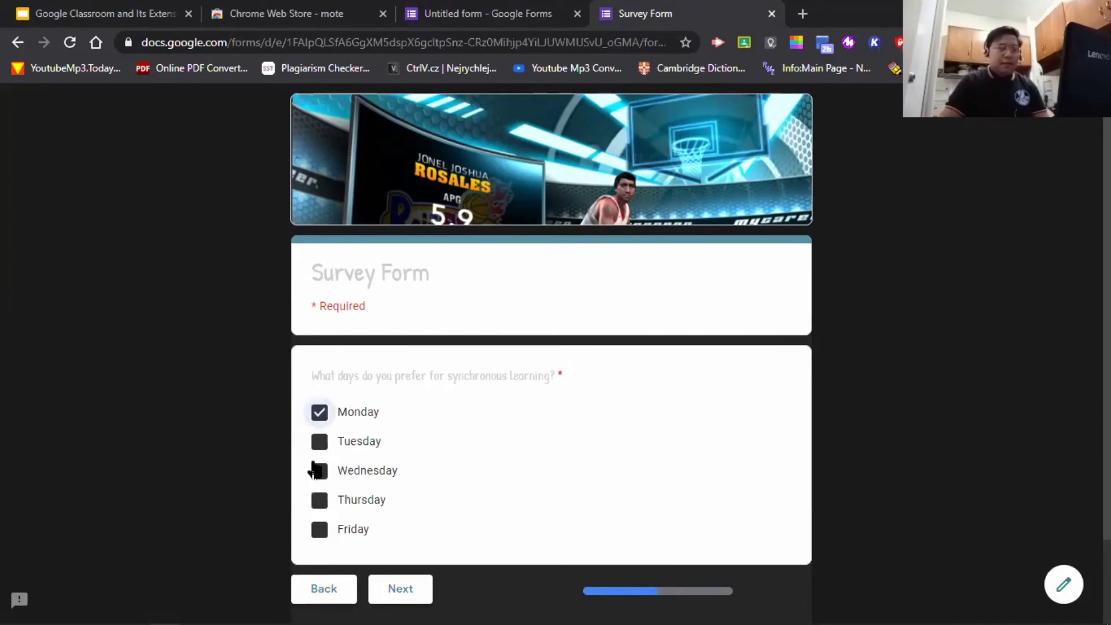
click(420, 590)
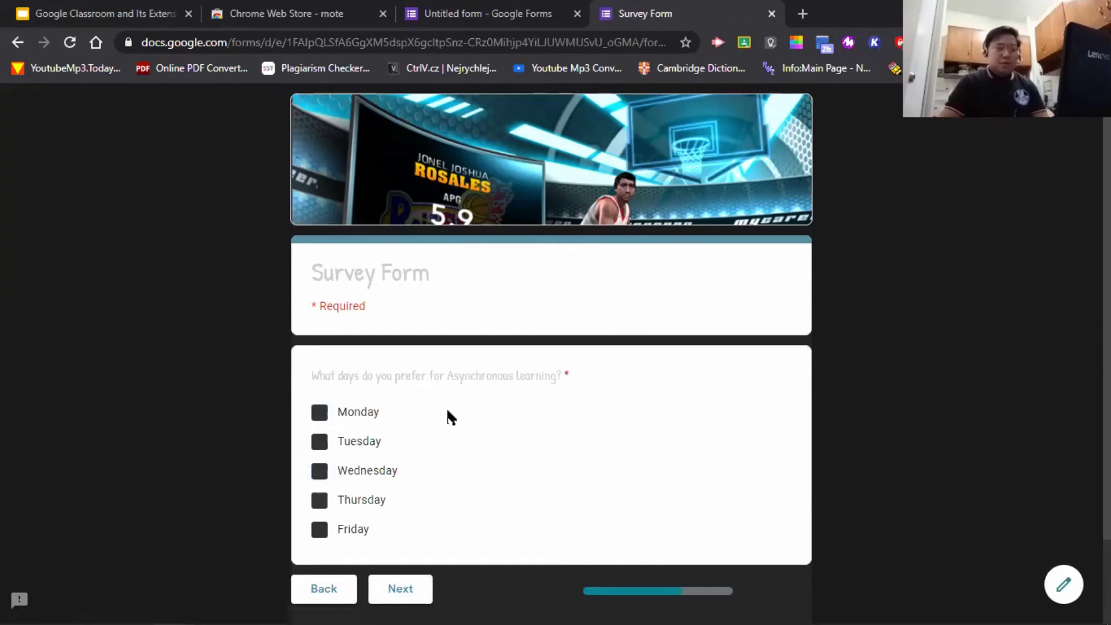
- Tick Tuesday, Thursday and Friday for asynchronous learning, and answer the time question with 'Around 2pm'
click(307, 443)
click(319, 501)
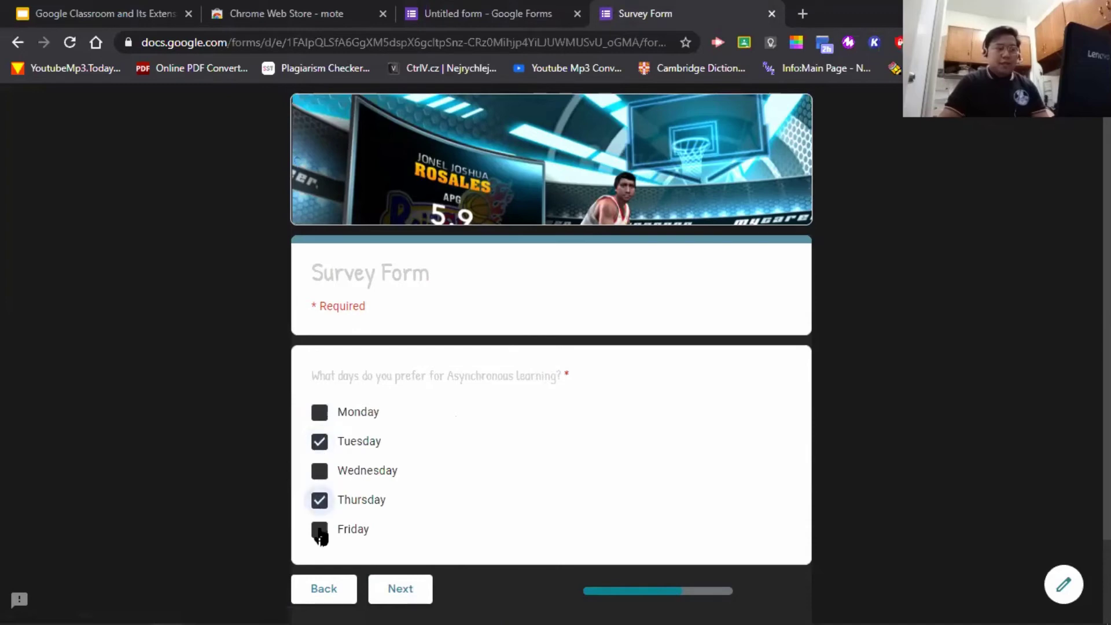
click(319, 529)
click(403, 591)
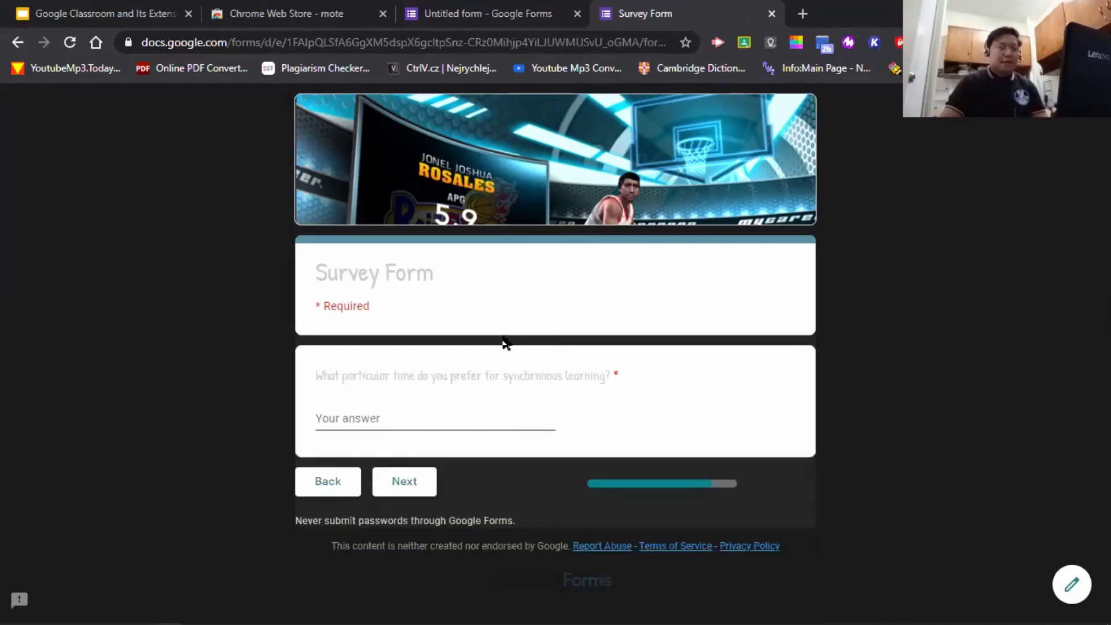
click(445, 417)
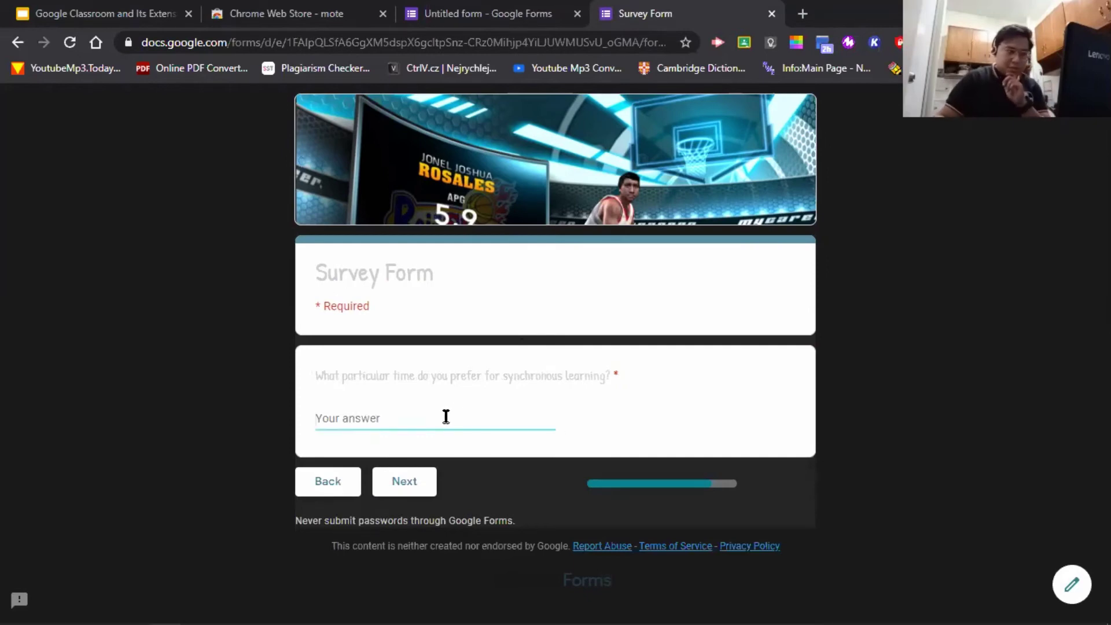
text(Aro)
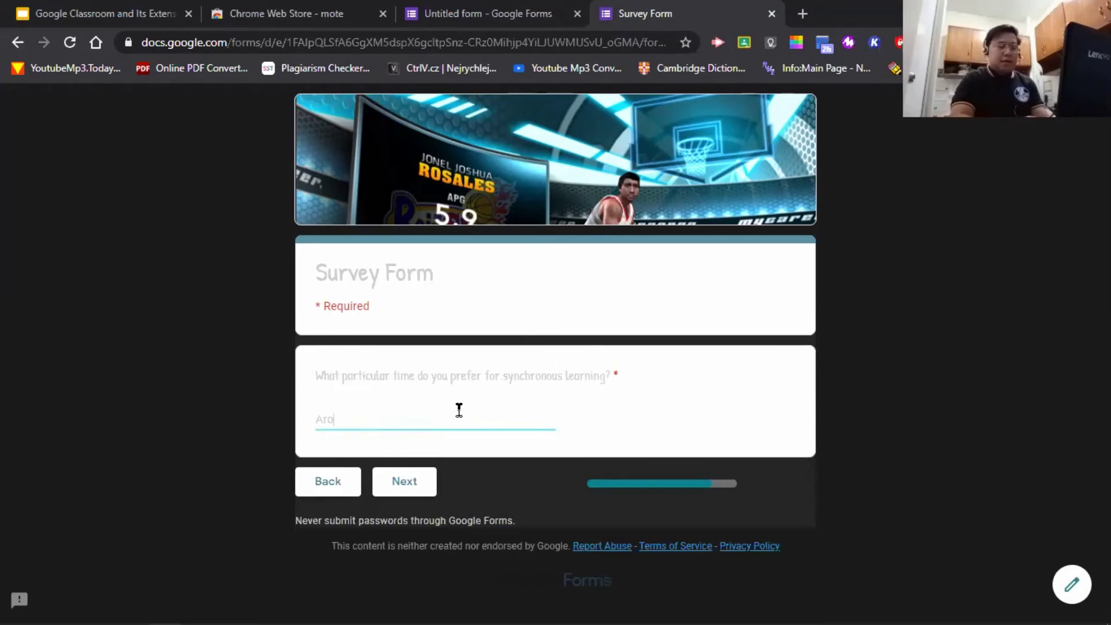
text(und 2pm)
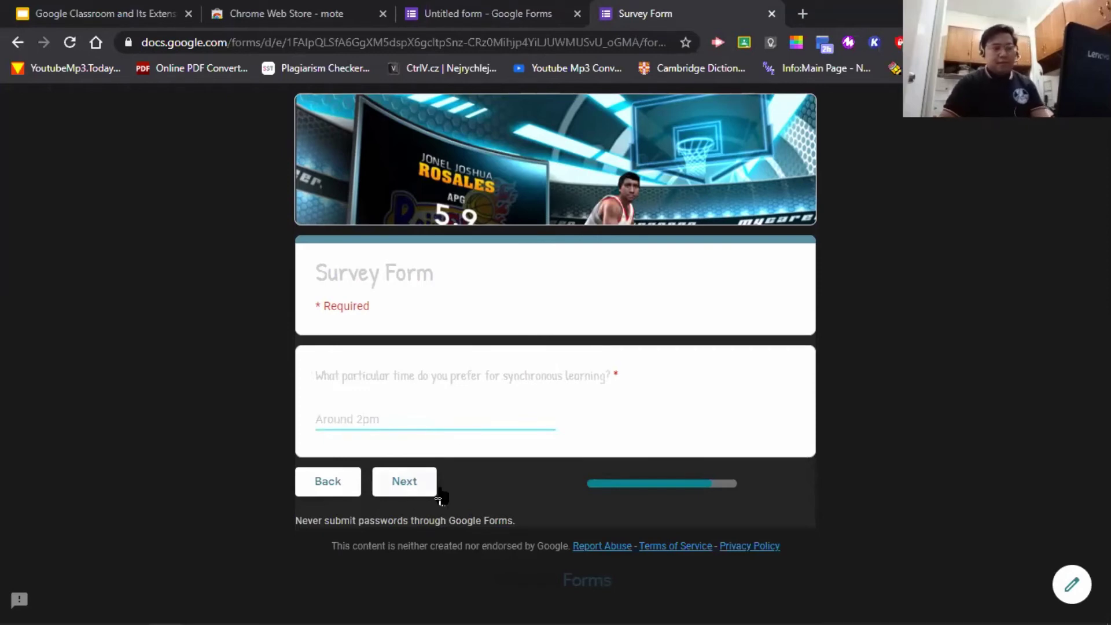
click(405, 481)
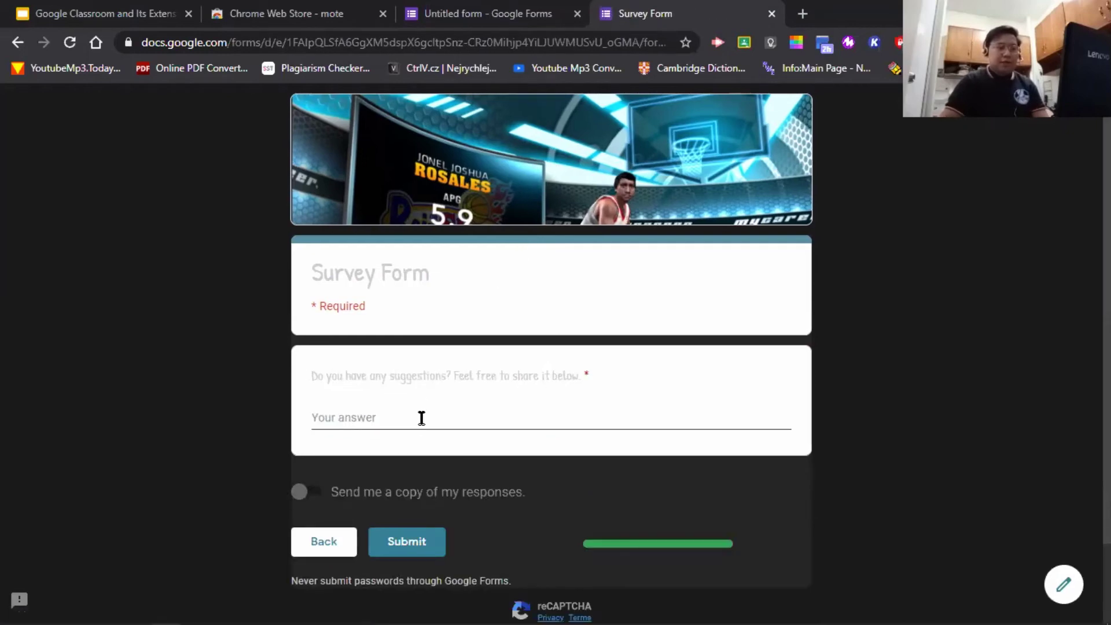
- Fill the suggestions answer with two lines of filler text, request a response copy, and submit
click(457, 418)
text(jd)
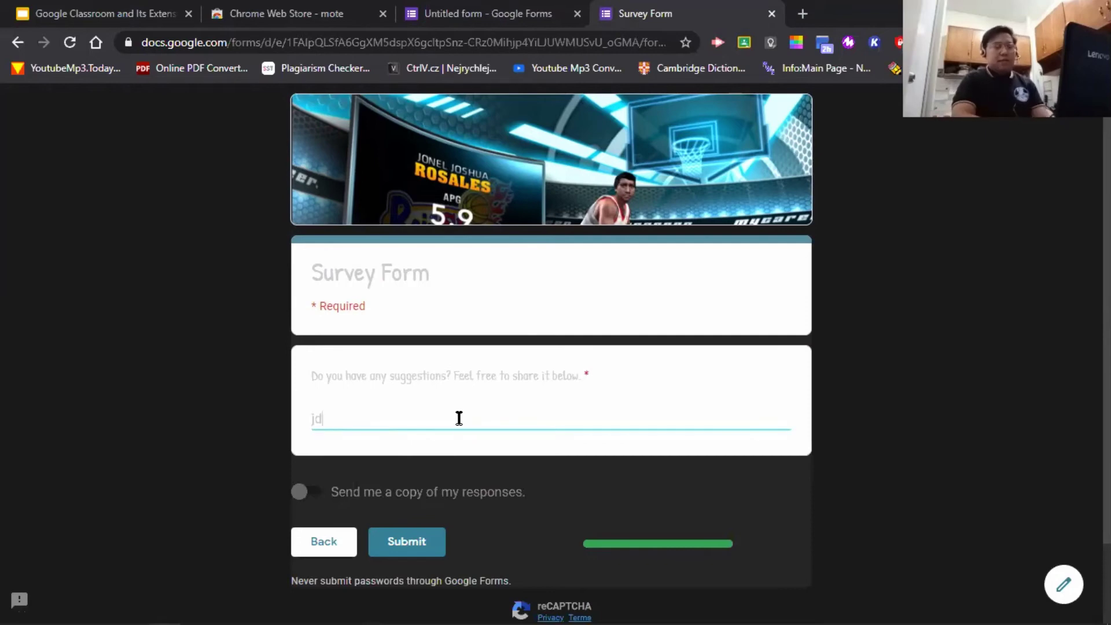
text(nakjsdbasdbaskfbadkflasldnaskfbaskfkjanflkasnfdlasnd;l)
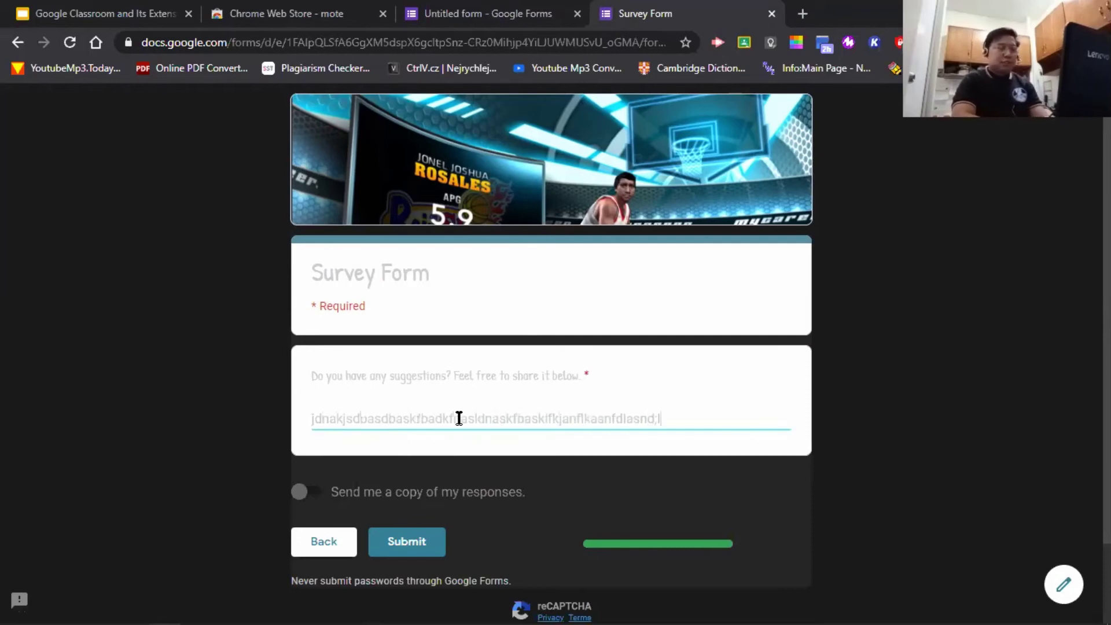
text(kasdlasndmasndas,md asmdsaldnasldnslajndlaskdnaskldlasnd)
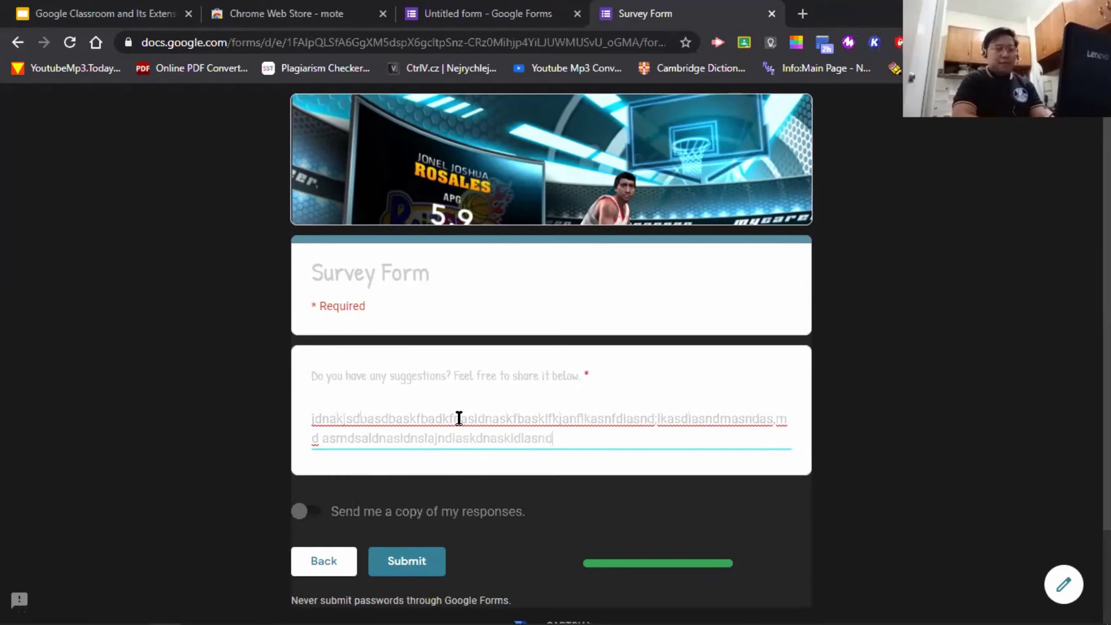
text(lkanlaclkanslkcsnalcknaslcnalskncasklcnsklacnslakcnsklanclsanclkasnc;sanclskanclskanc;kslancasc)
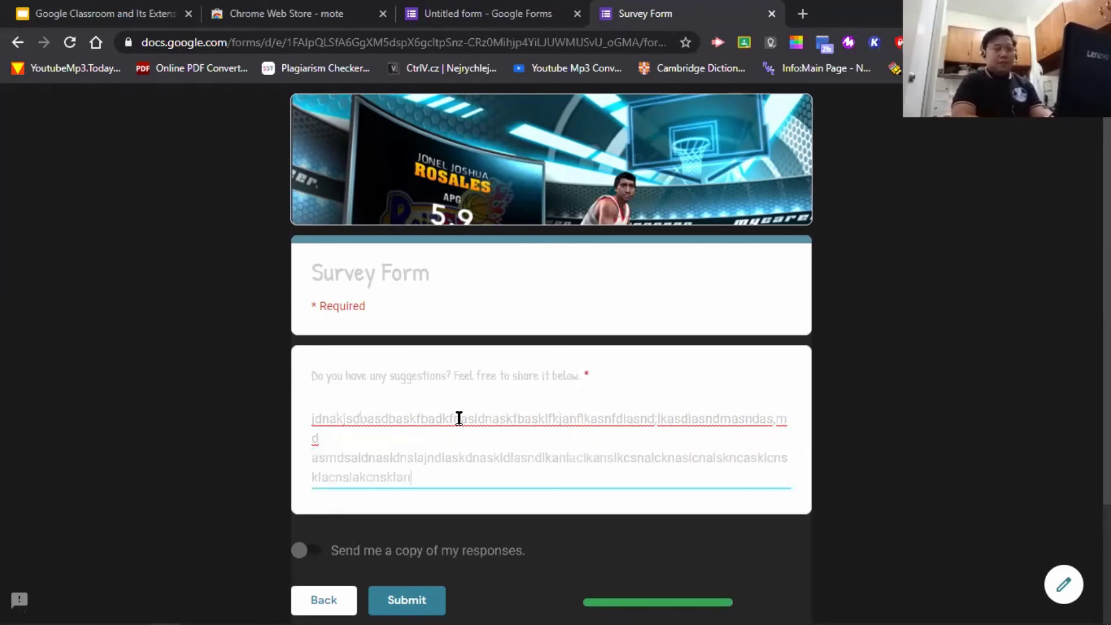
key(Return)
text(as cs ac asc sac s ac as cs ac as c asc sa c asc)
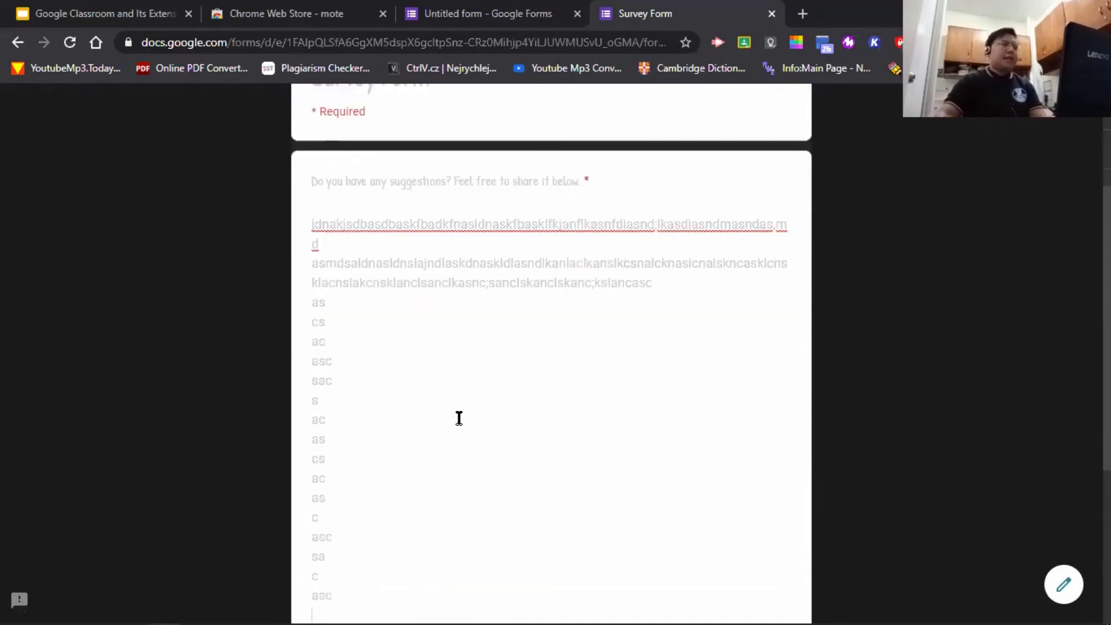
scroll(711, 400, down, 5)
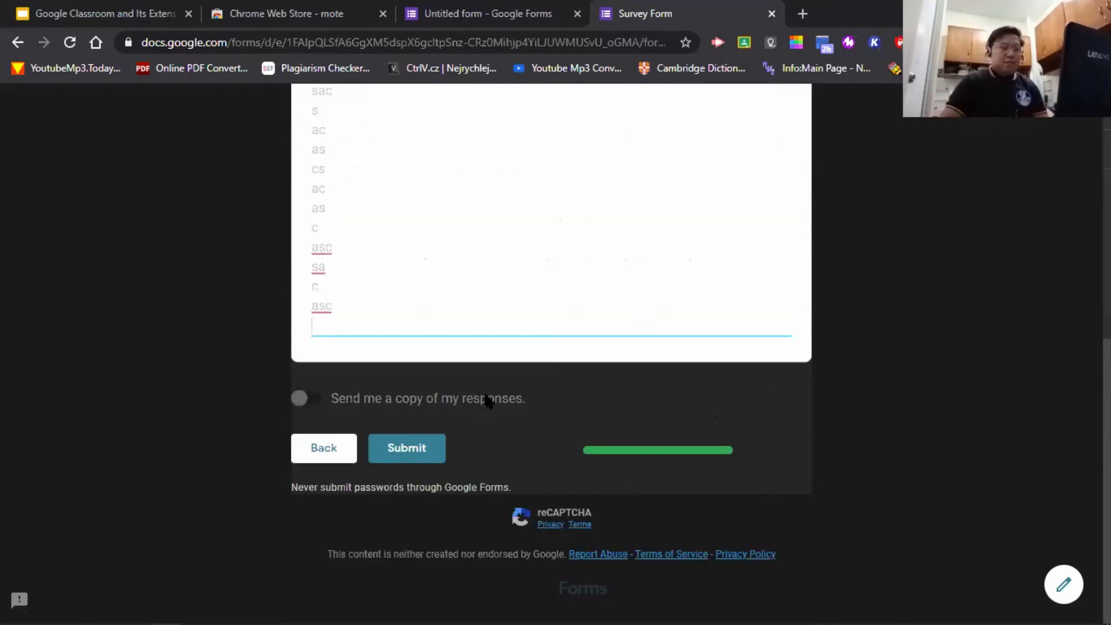
click(318, 400)
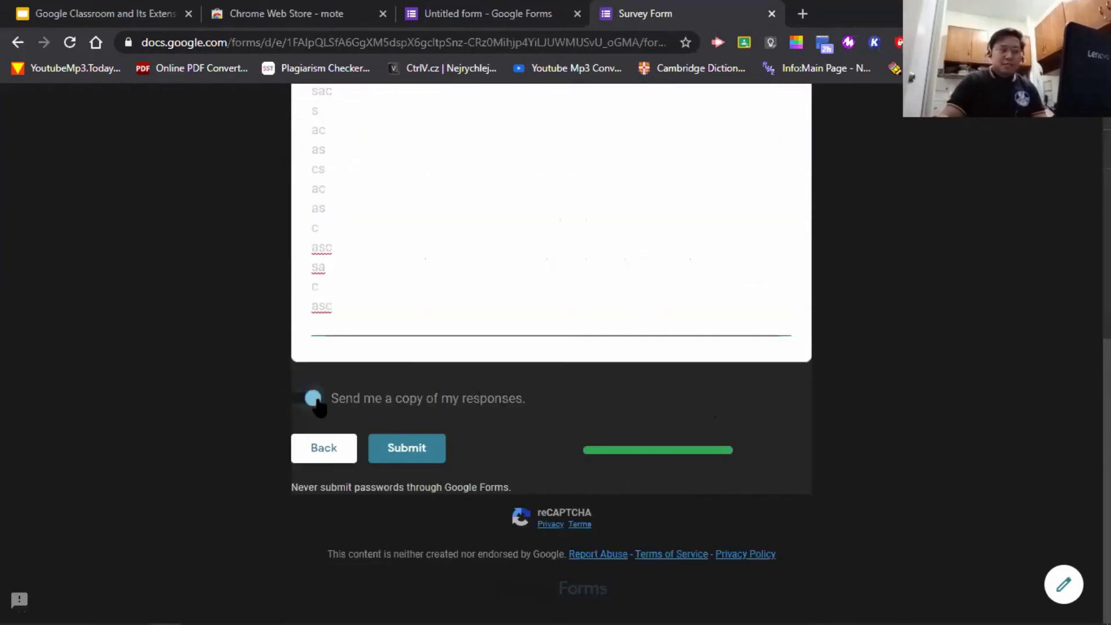
click(422, 454)
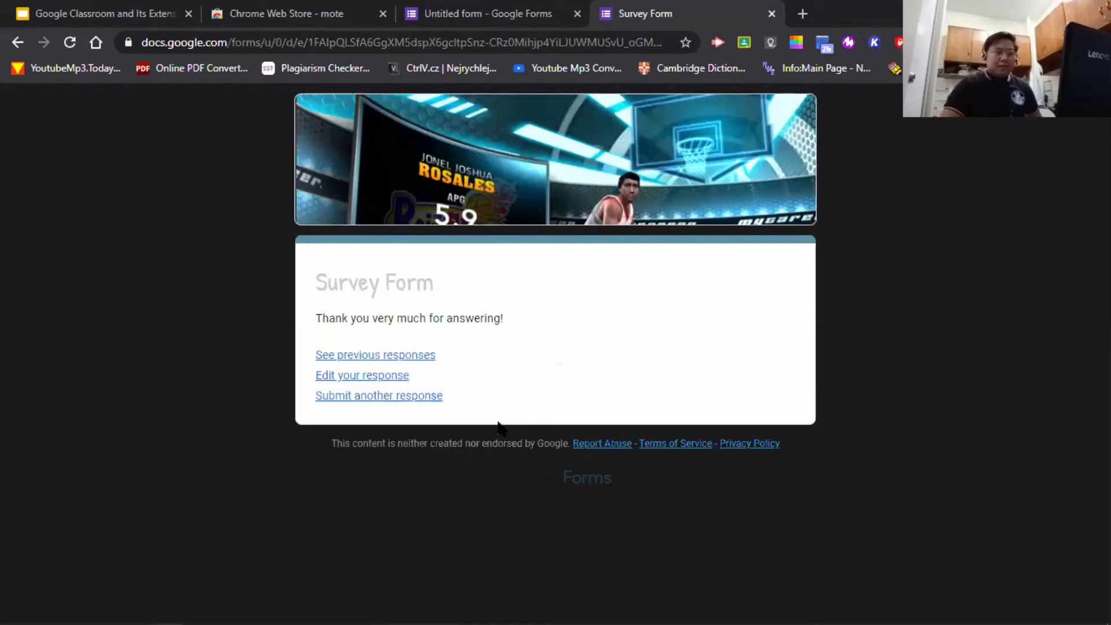
- Return to the form editor, close the theme options and open the Responses tab
click(507, 13)
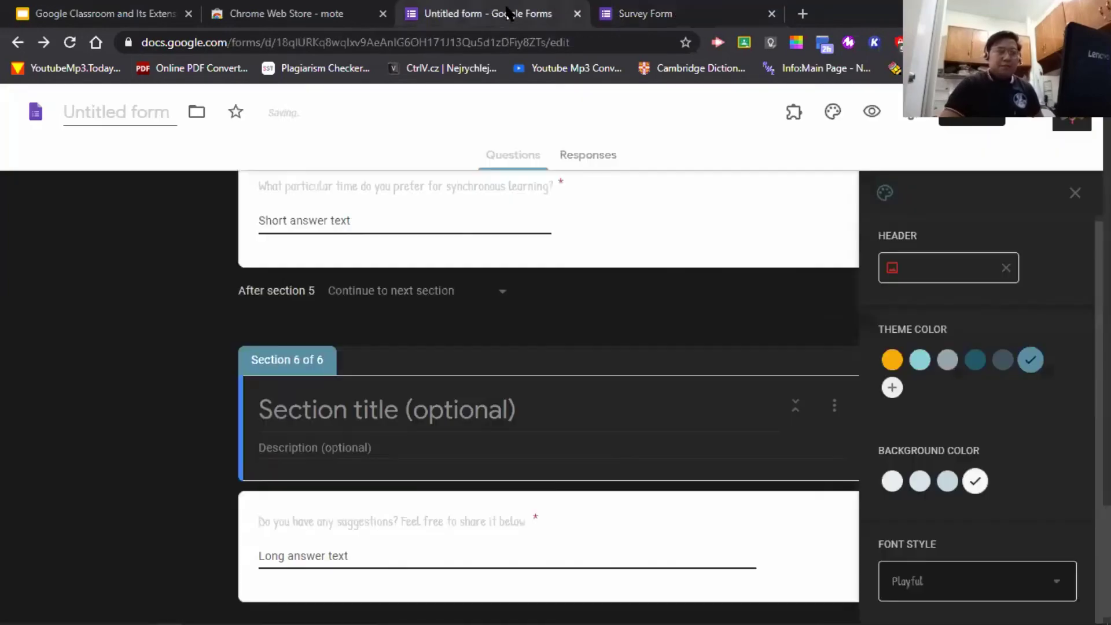
click(1074, 193)
scroll(495, 331, up, 20)
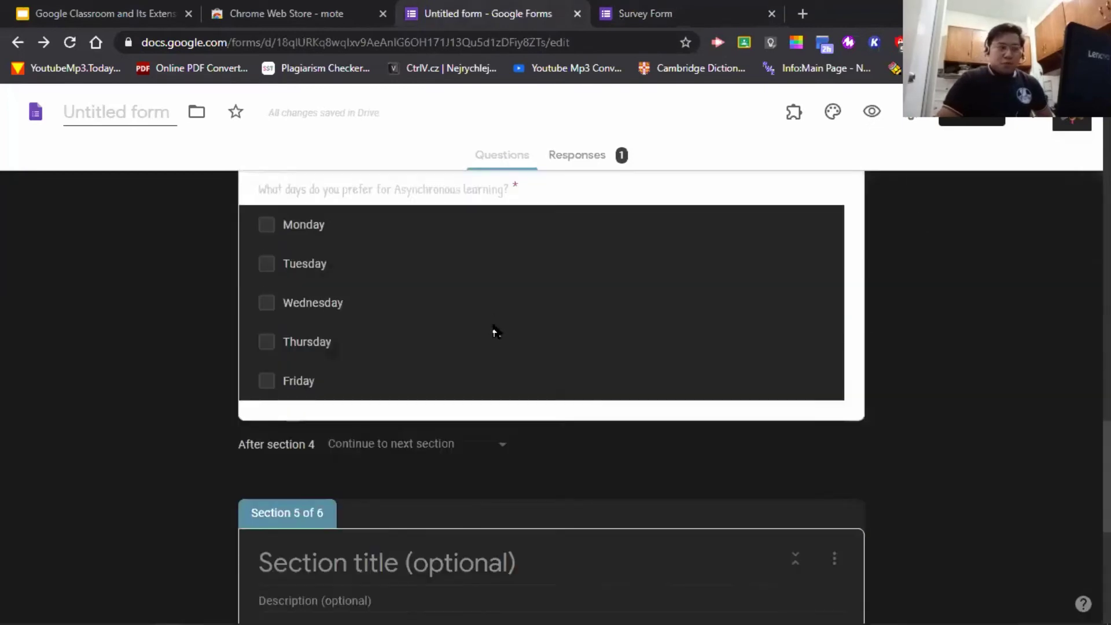
click(592, 165)
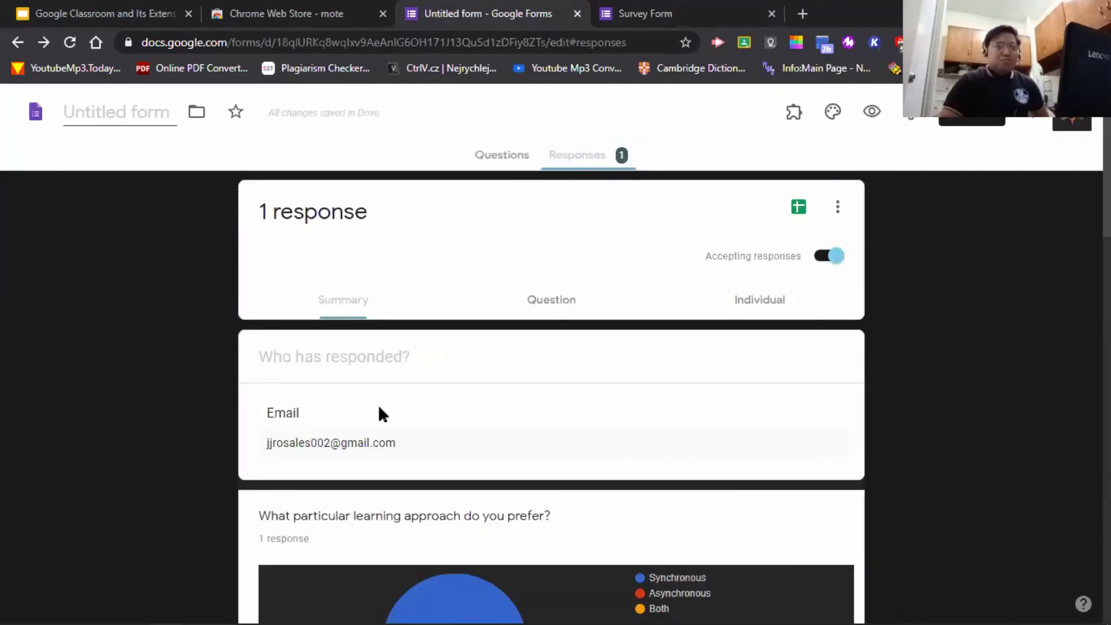
- Scroll through the Summary charts for the single test response
scroll(602, 293, down, 3)
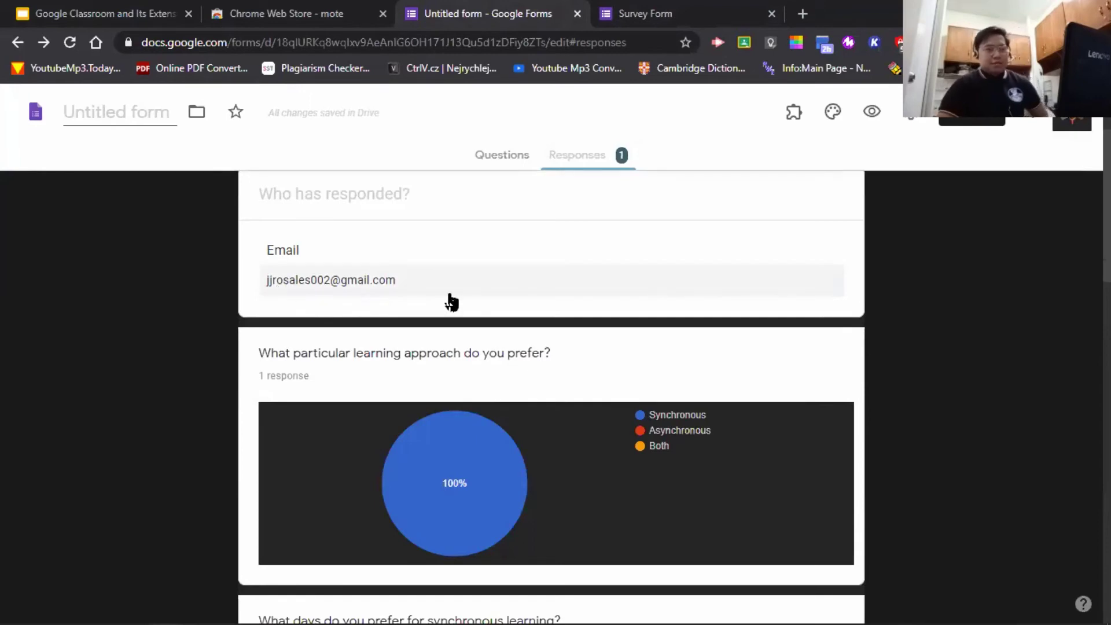
scroll(451, 302, down, 1)
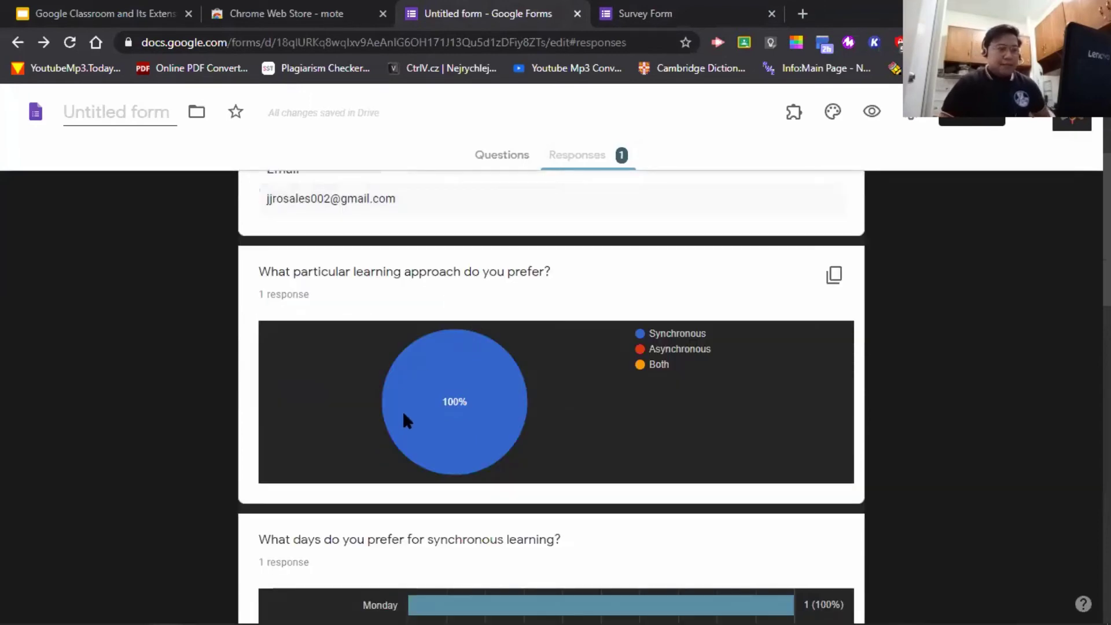
mouse_move(462, 451)
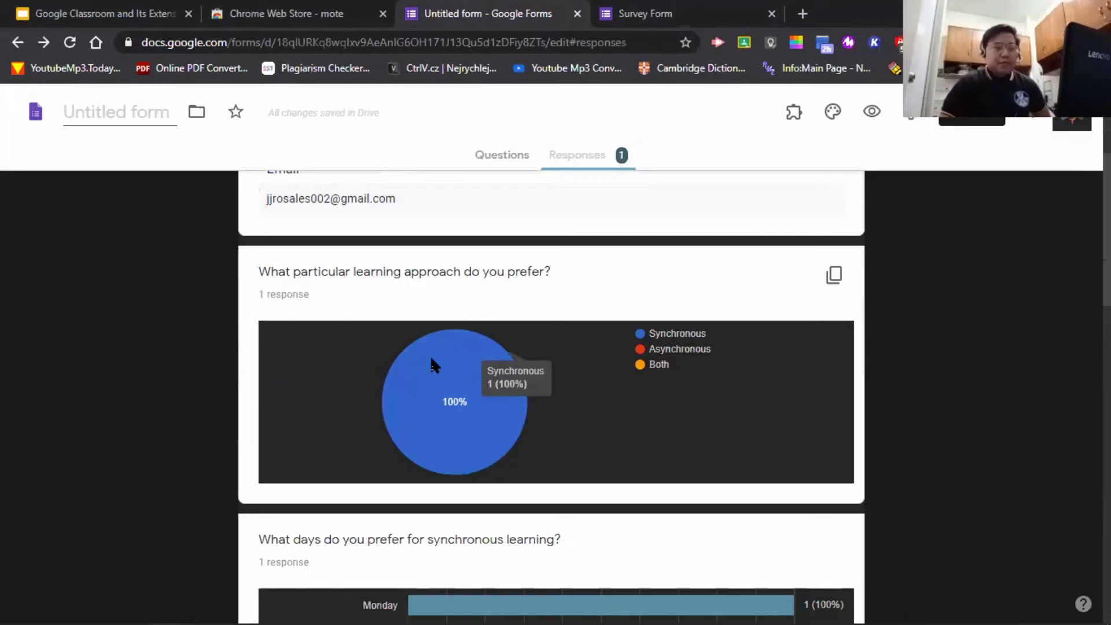
scroll(415, 388, down, 4)
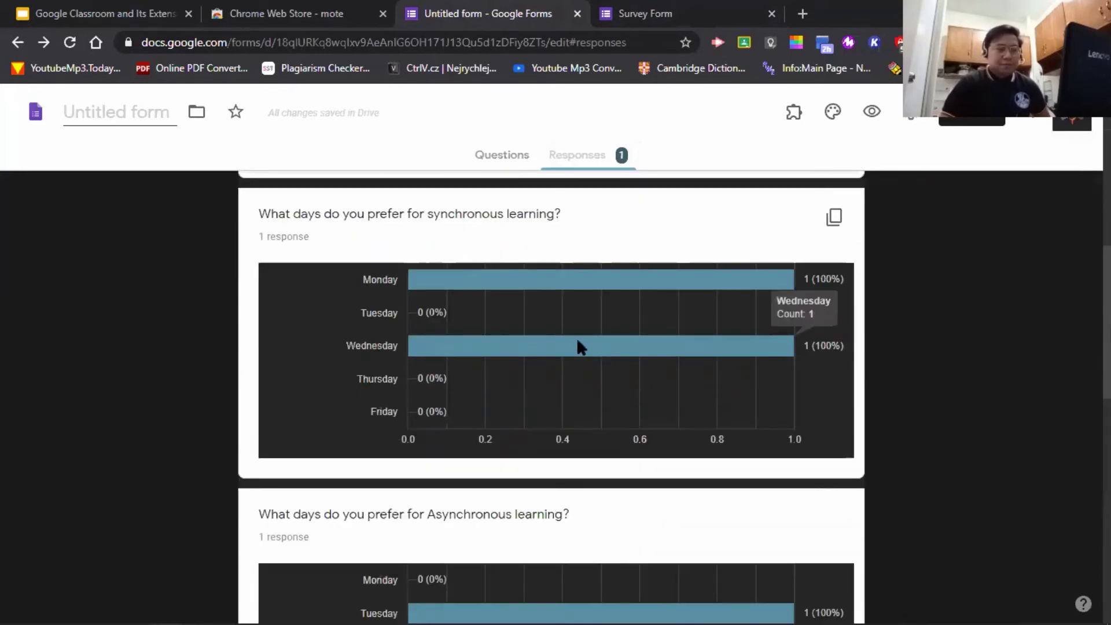
scroll(649, 386, down, 10)
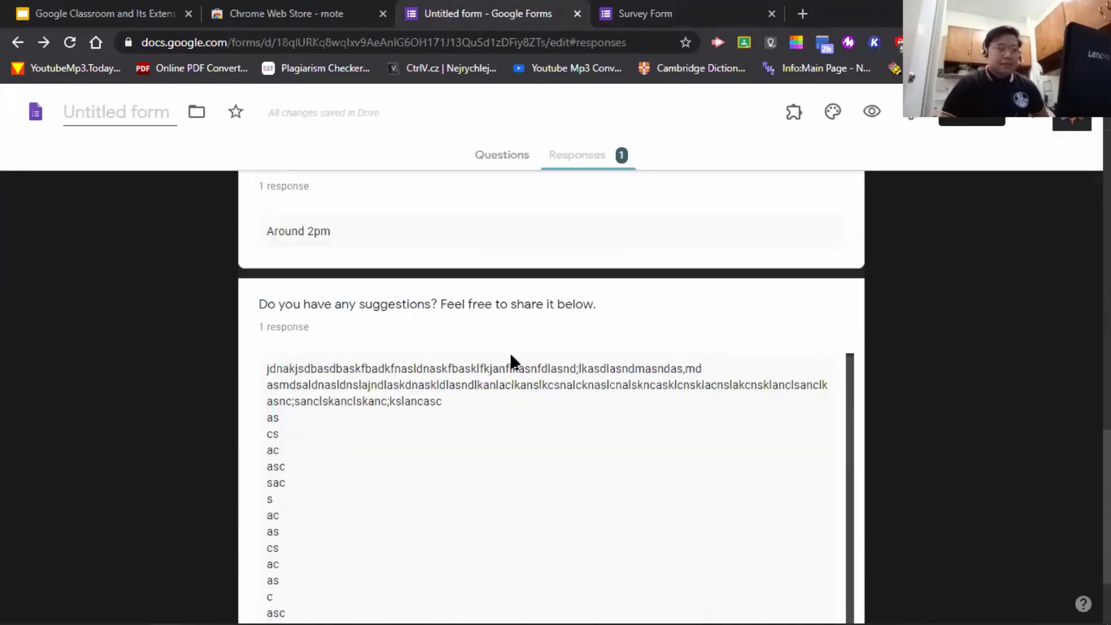
scroll(457, 344, up, 4)
scroll(376, 399, down, 2)
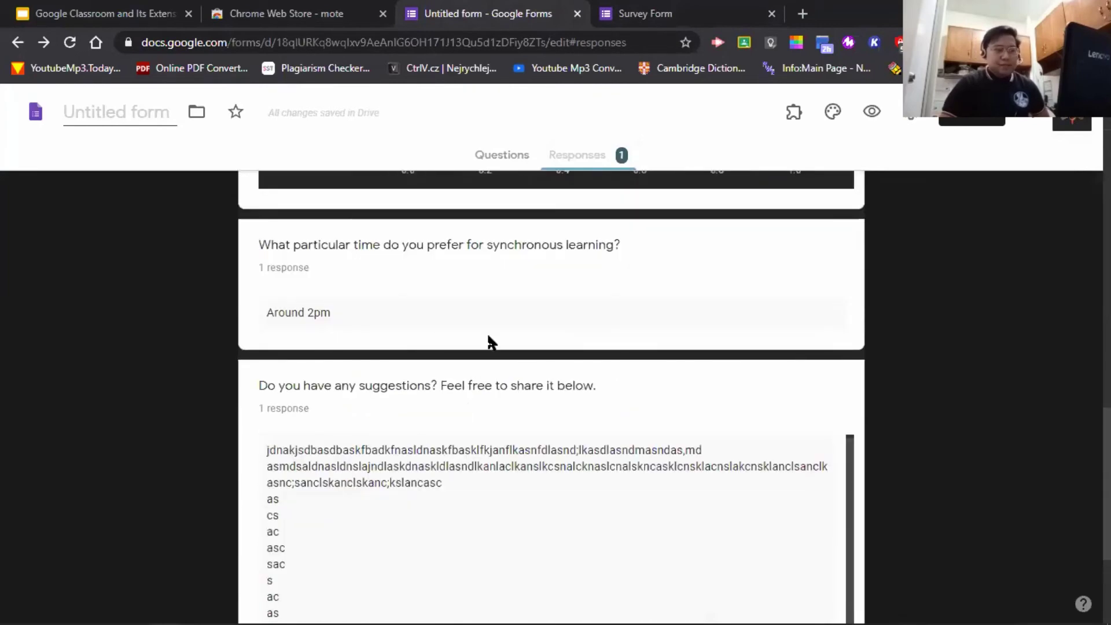
scroll(492, 343, up, 6)
scroll(491, 337, up, 15)
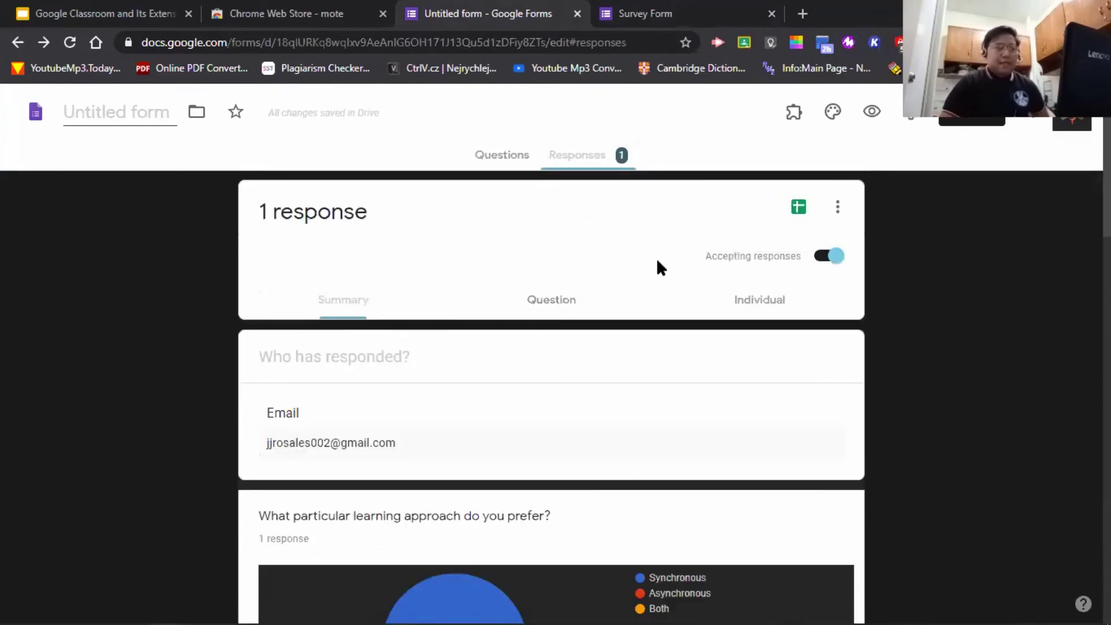
- Send the form's responses to a new spreadsheet named 'Untitled form (Responses)'
click(797, 208)
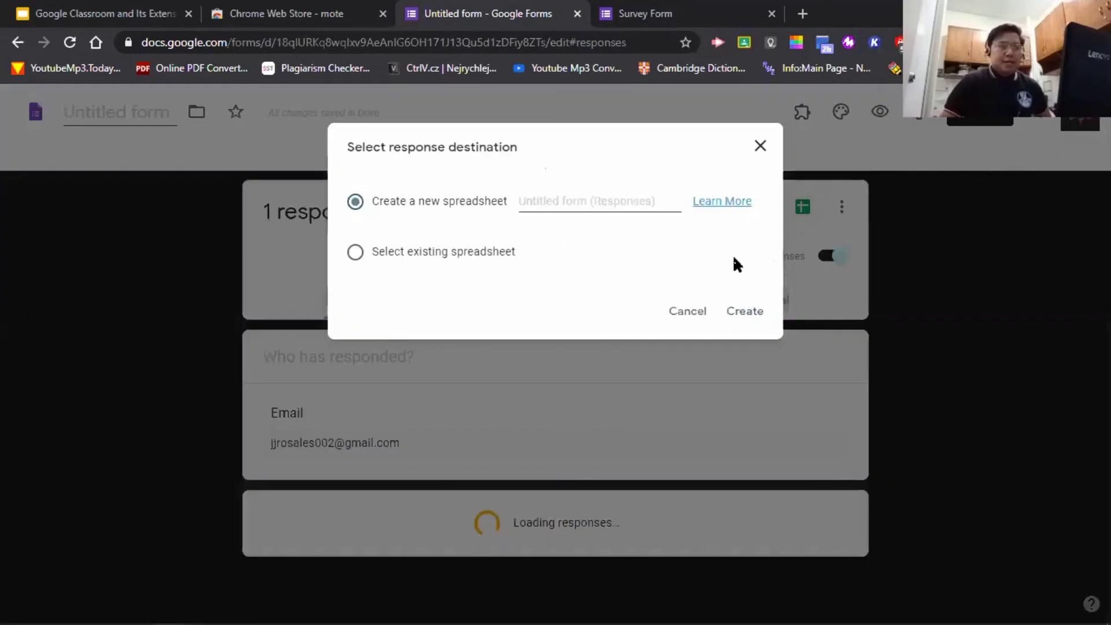
click(744, 313)
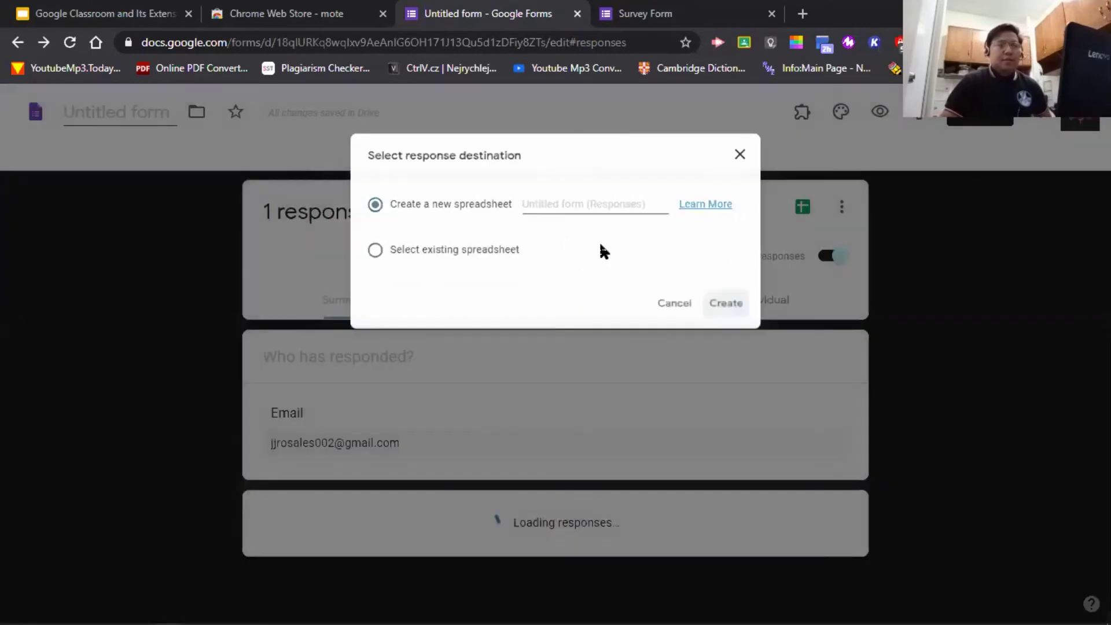
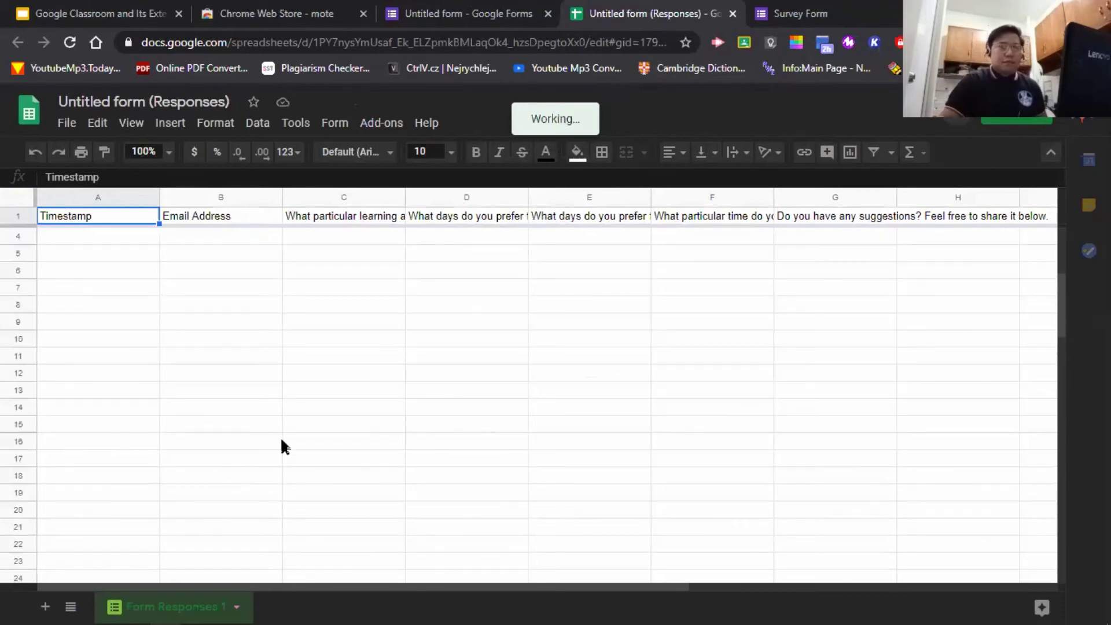
- Close the 'Untitled form (Responses)' spreadsheet tab and return to the untitled form's Responses summary
click(732, 14)
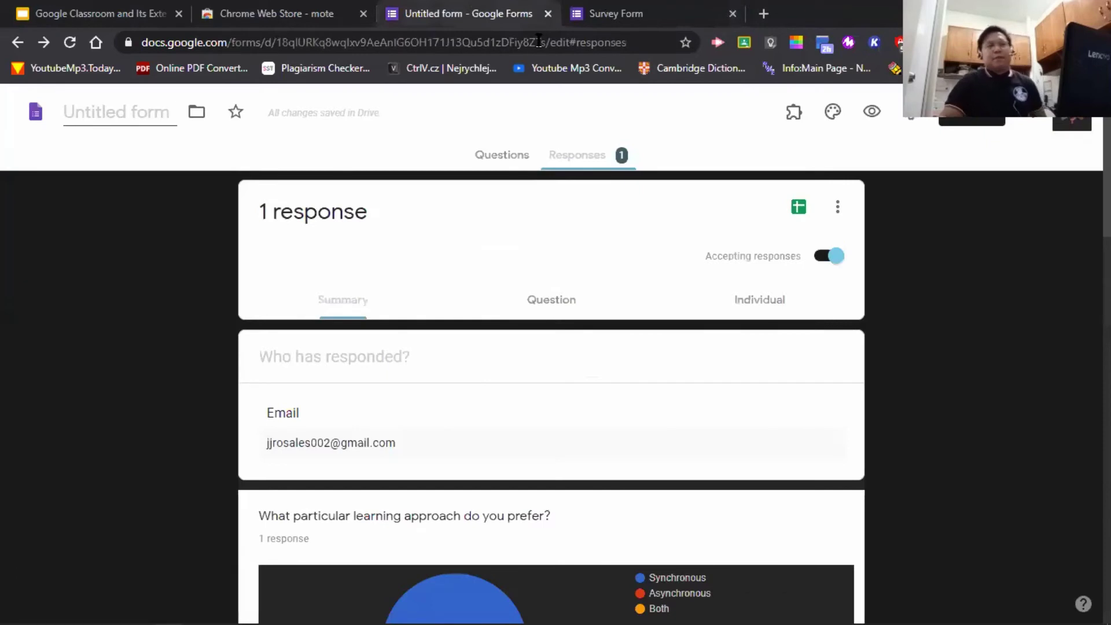
click(624, 16)
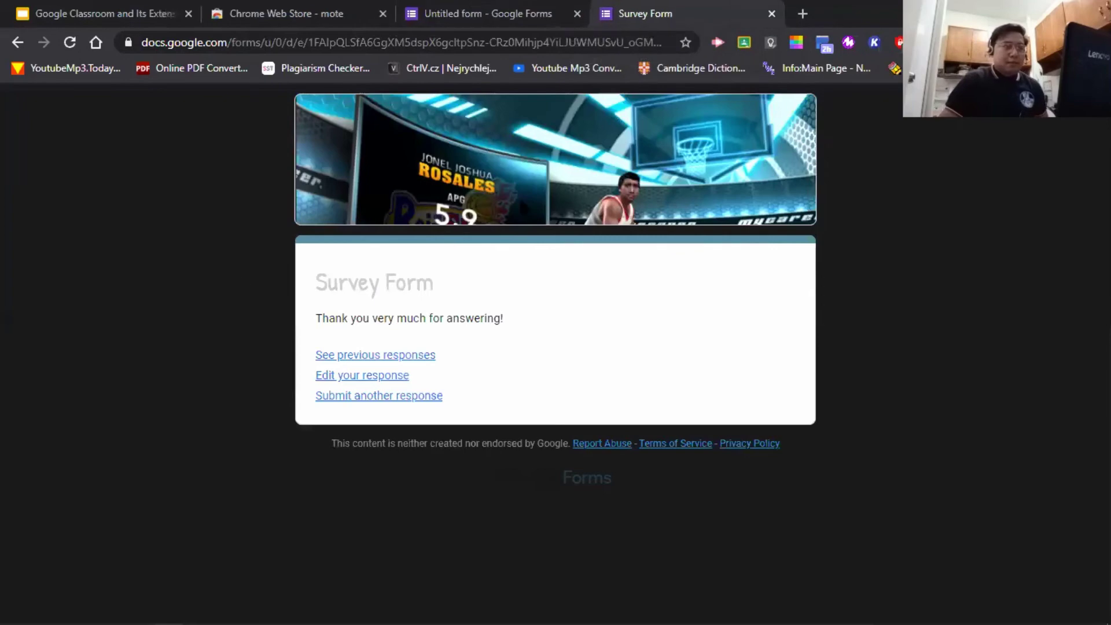
click(508, 13)
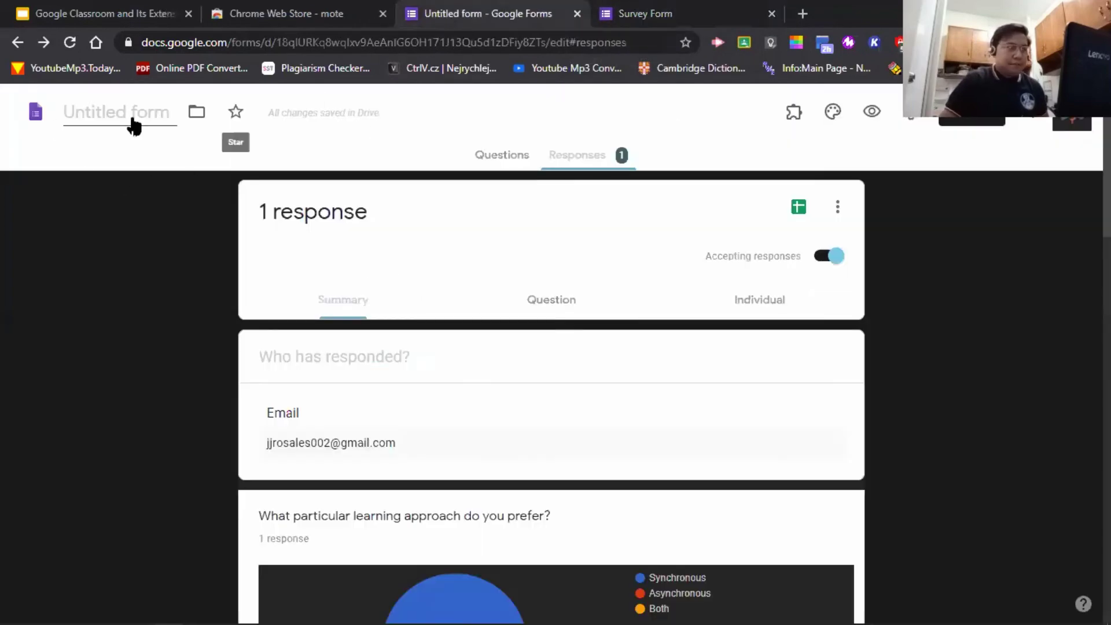
- Go to the Google Forms home page and open 'Google Classroom and Its Extensions' from Recent forms
click(343, 45)
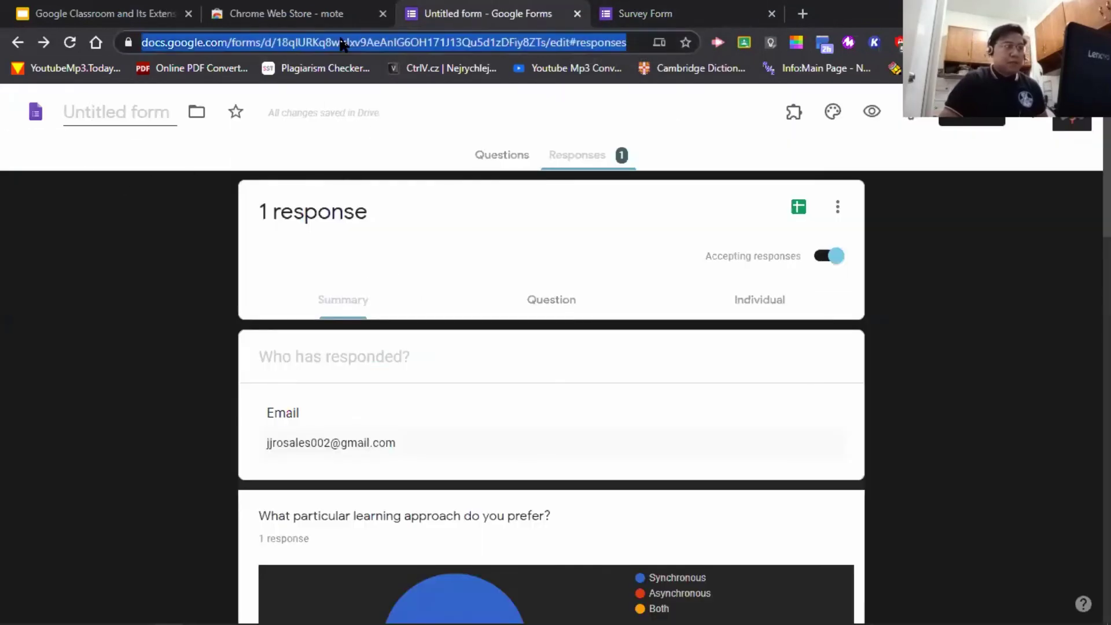
text(forms)
key(Return)
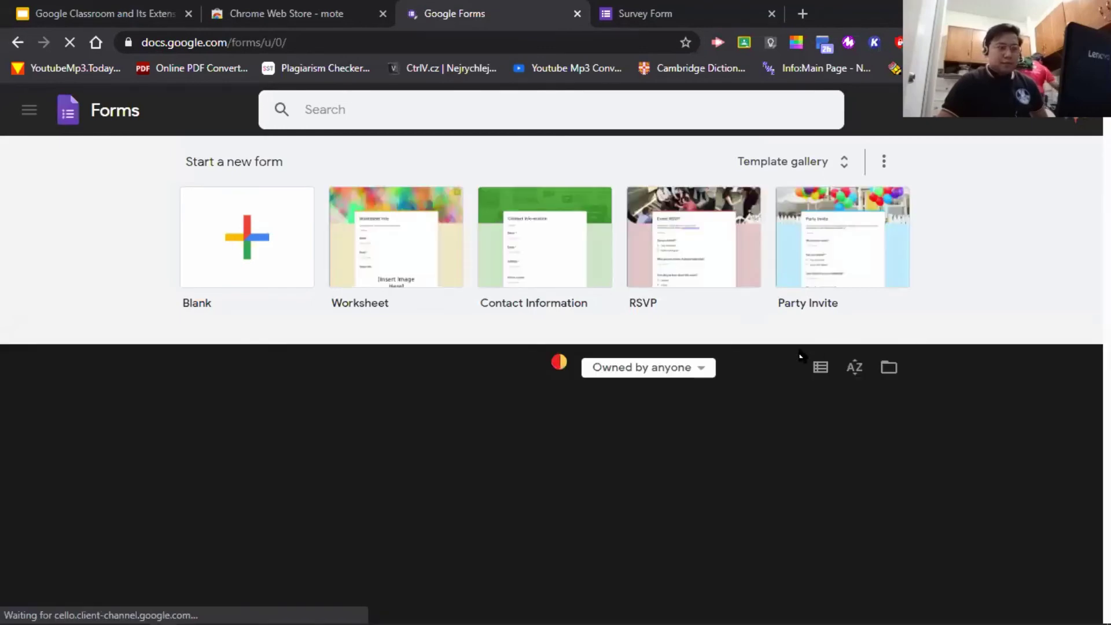
scroll(579, 387, down, 3)
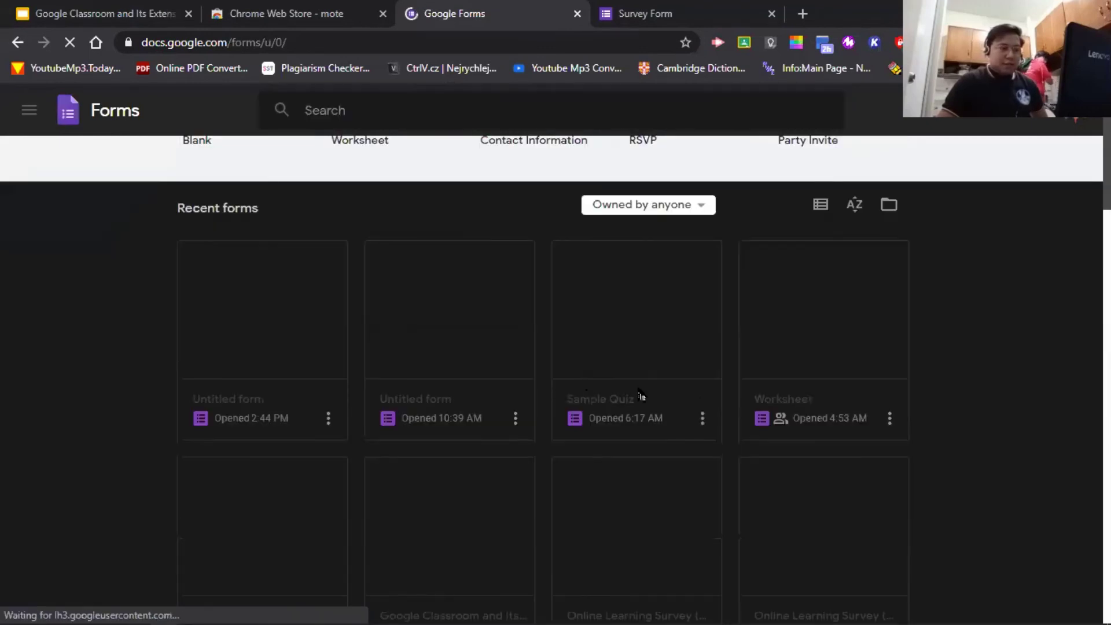
scroll(943, 405, down, 3)
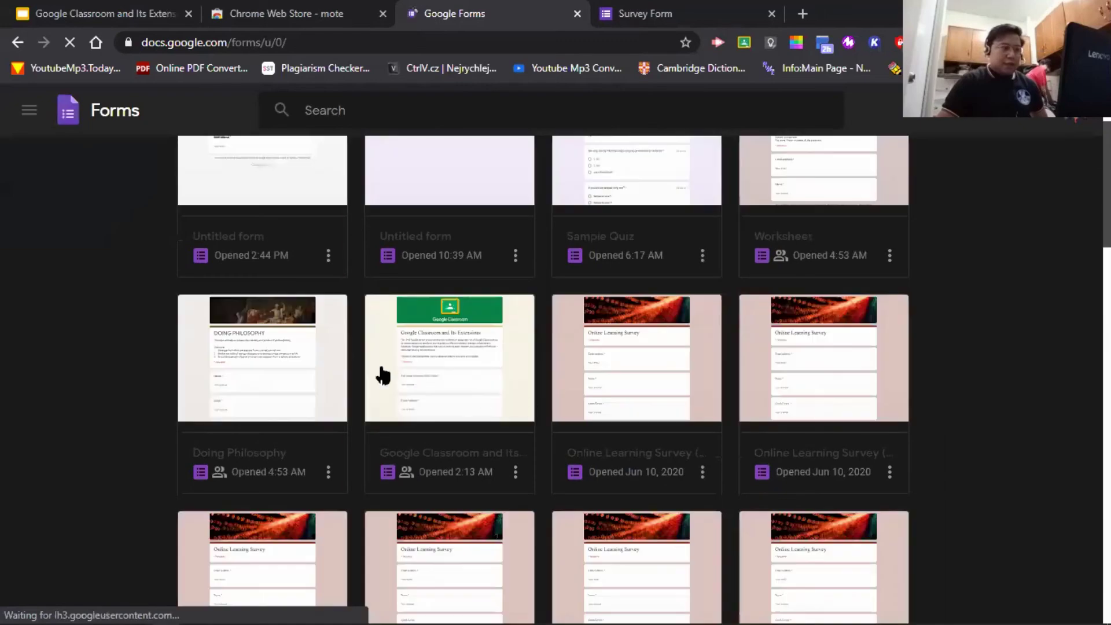
click(480, 362)
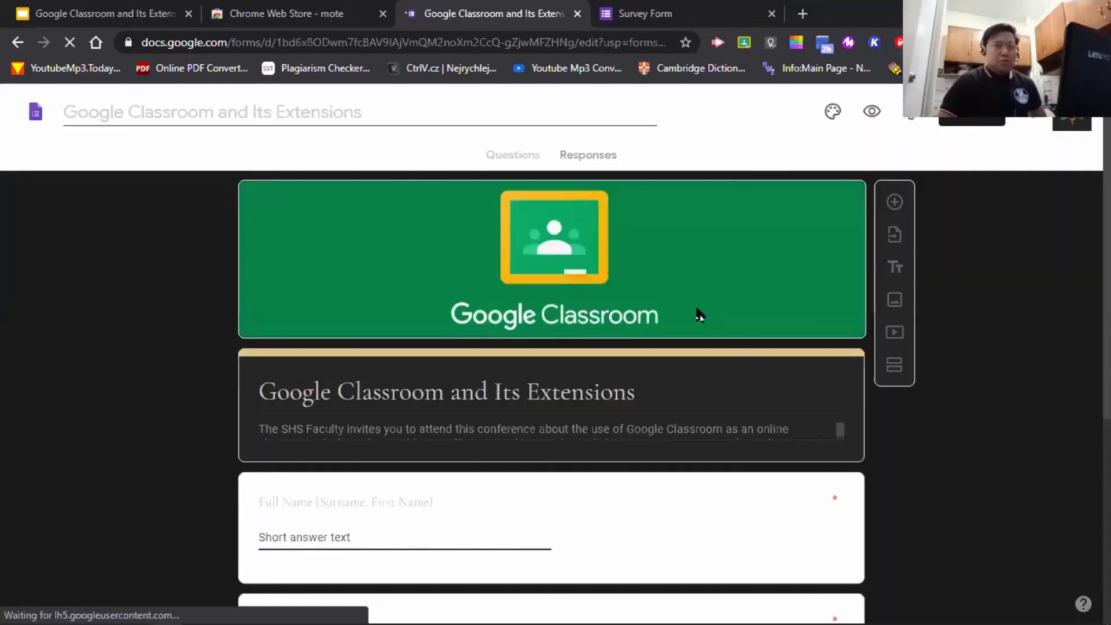
scroll(910, 409, down, 5)
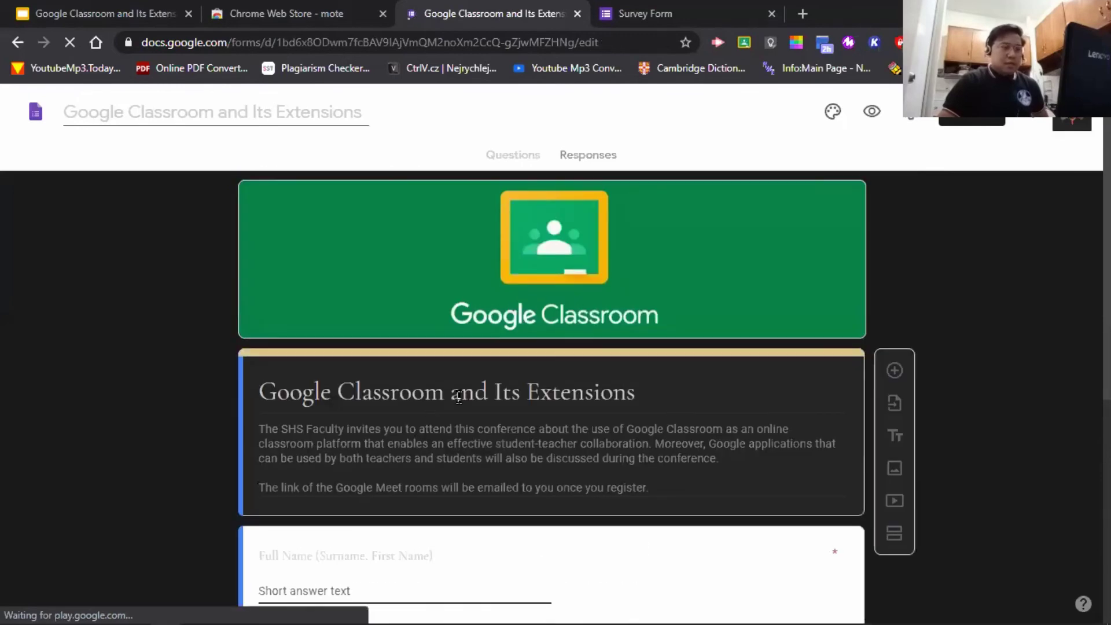
- Review the Summary of 48 responses, including names, emails and the conference pie chart at 93.8% Both
click(582, 165)
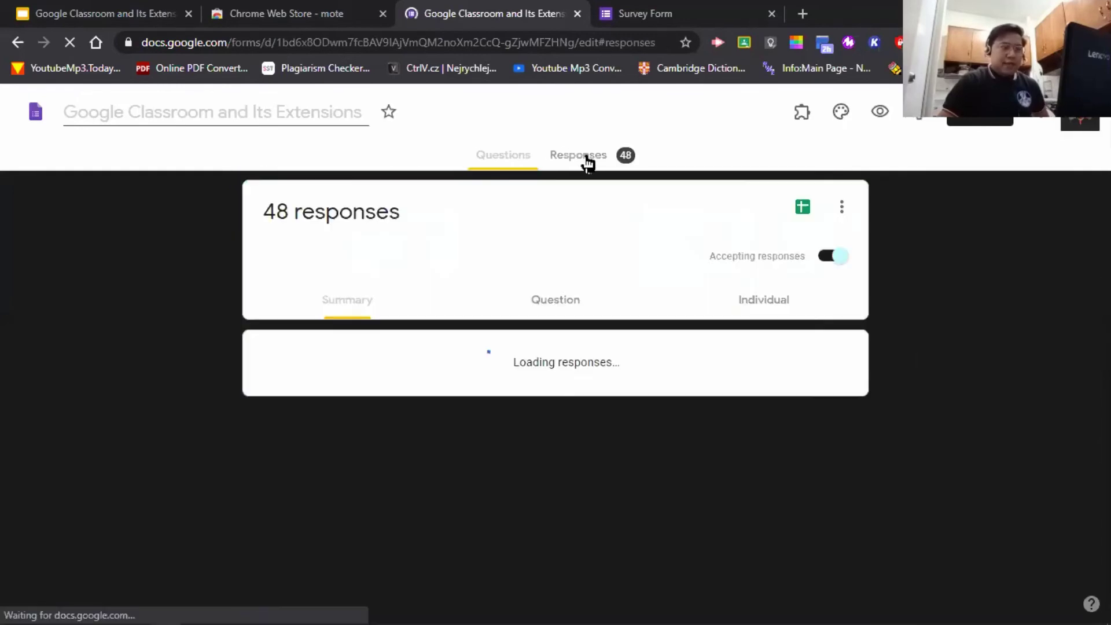
scroll(942, 376, down, 5)
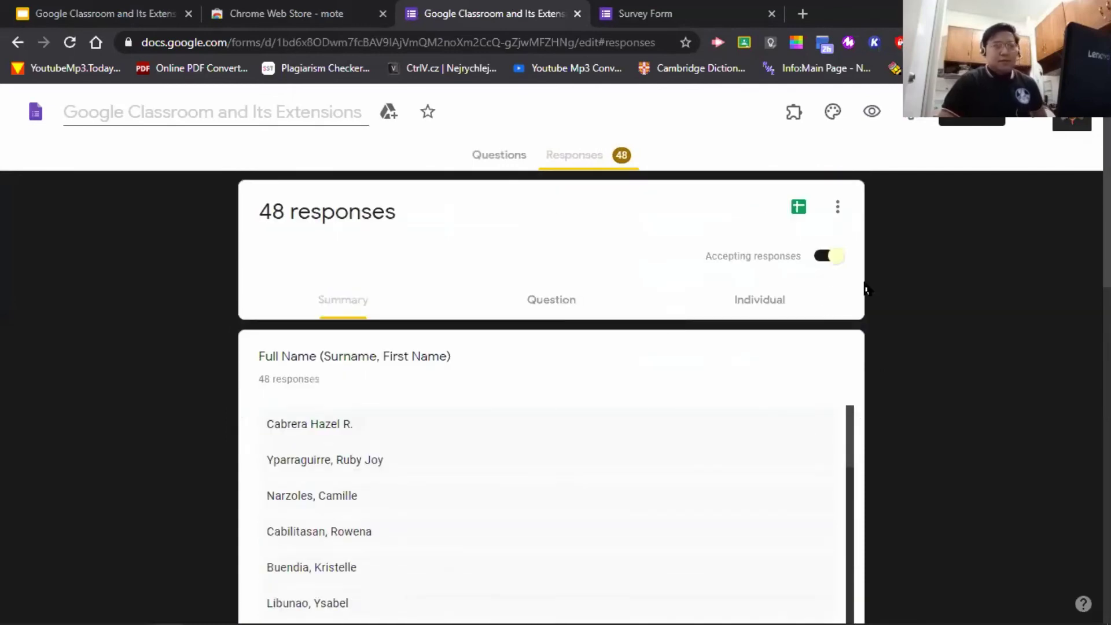
scroll(683, 318, down, 4)
scroll(508, 307, down, 15)
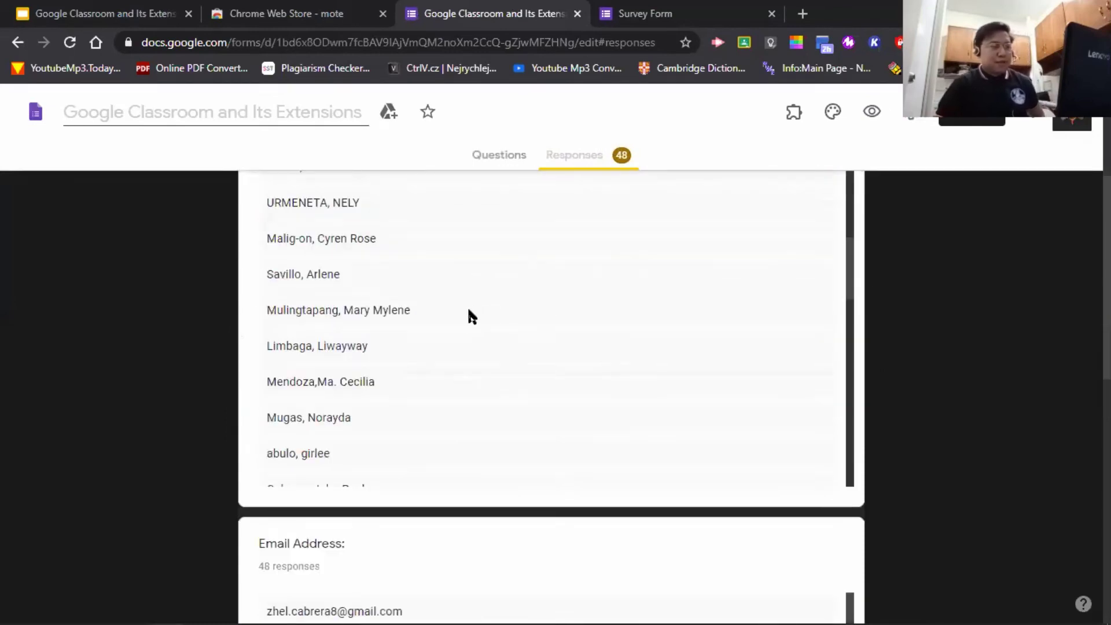
scroll(392, 272, down, 3)
scroll(937, 314, down, 4)
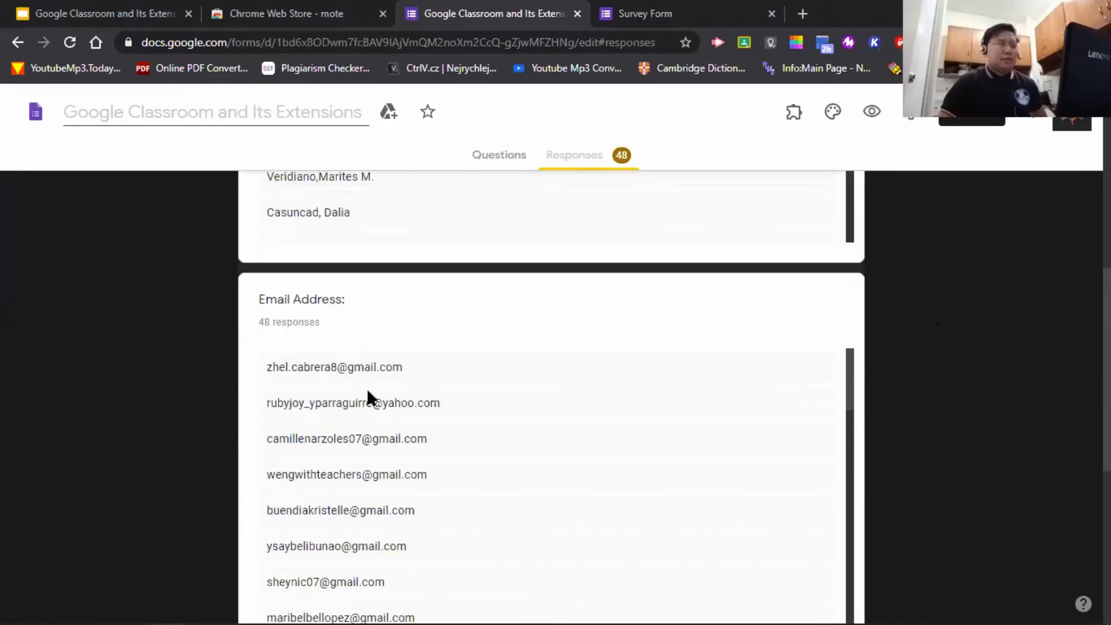
scroll(339, 371, down, 6)
scroll(340, 370, down, 5)
scroll(922, 404, down, 6)
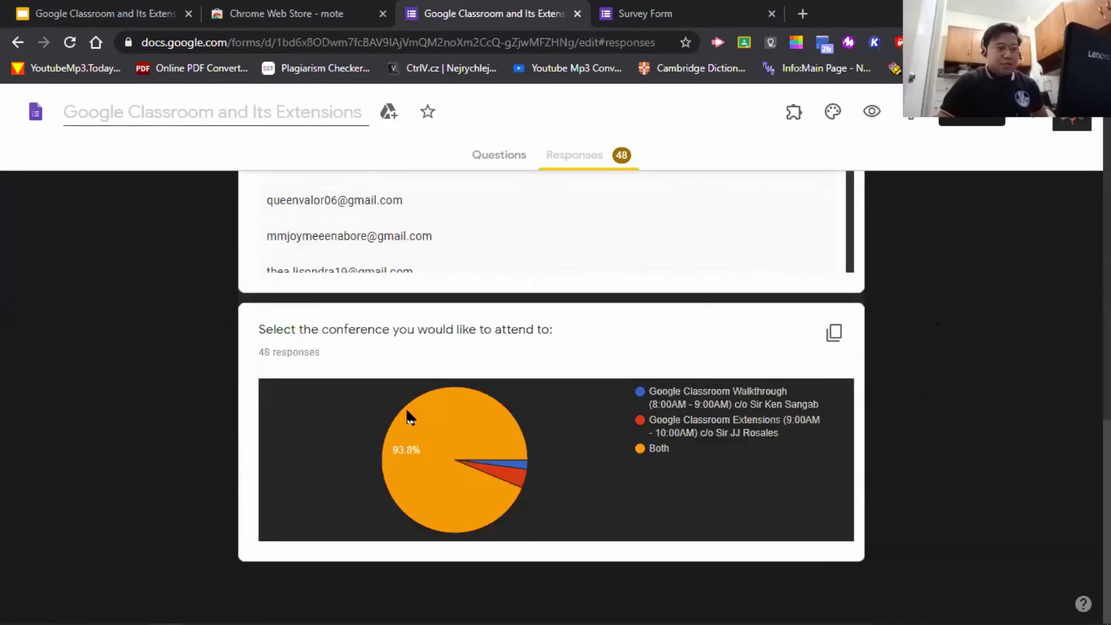
mouse_move(488, 449)
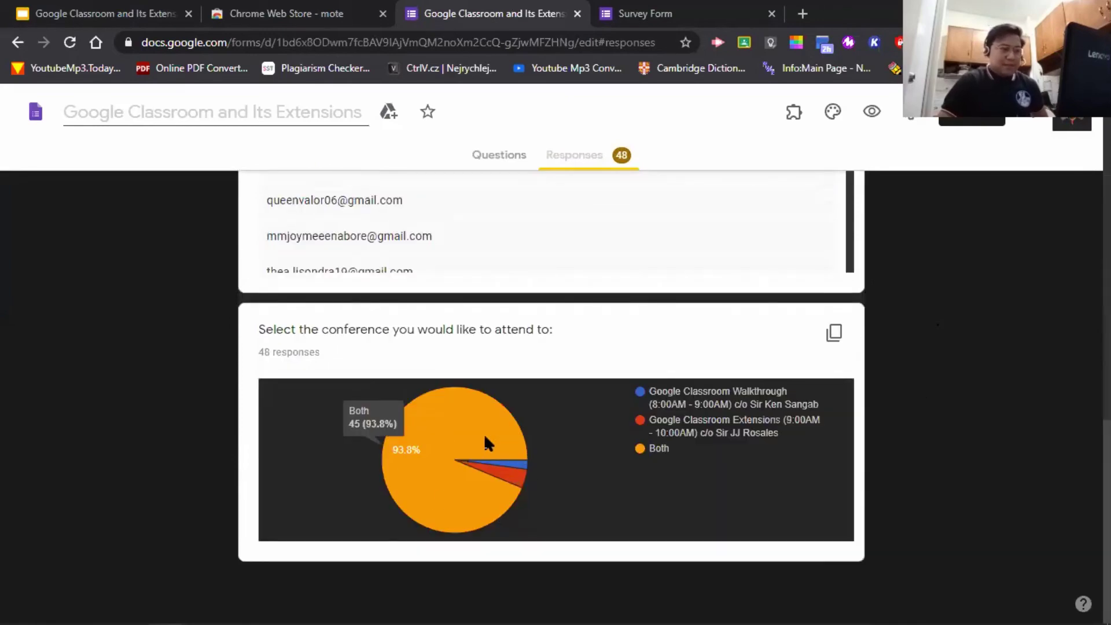
scroll(488, 440, up, 12)
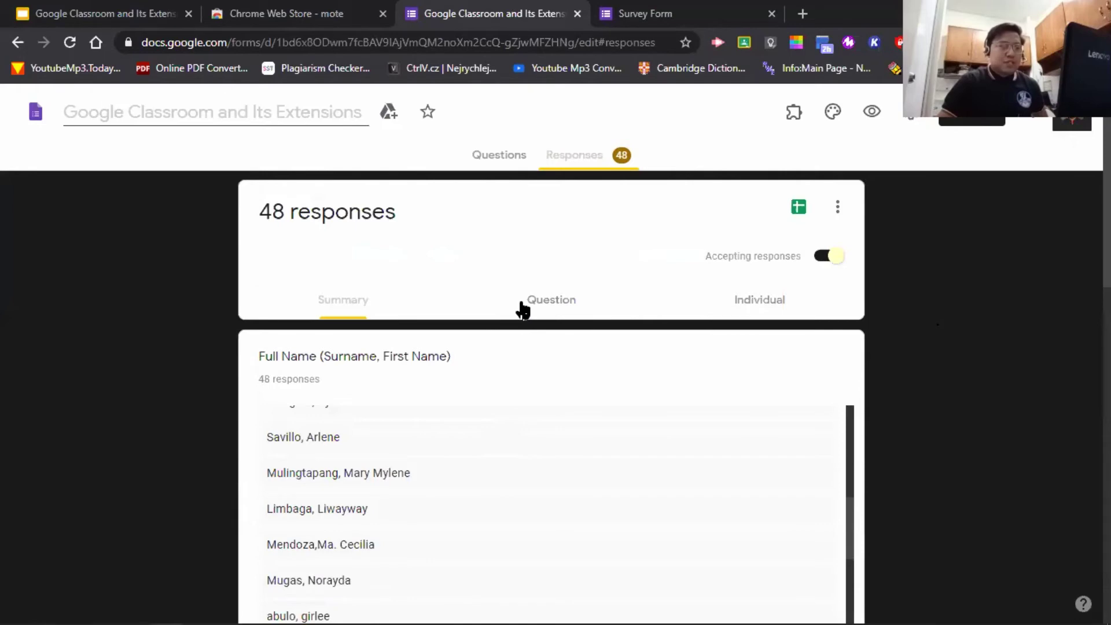
- Switch to the per-question view and show answers to the Email Address question
click(523, 310)
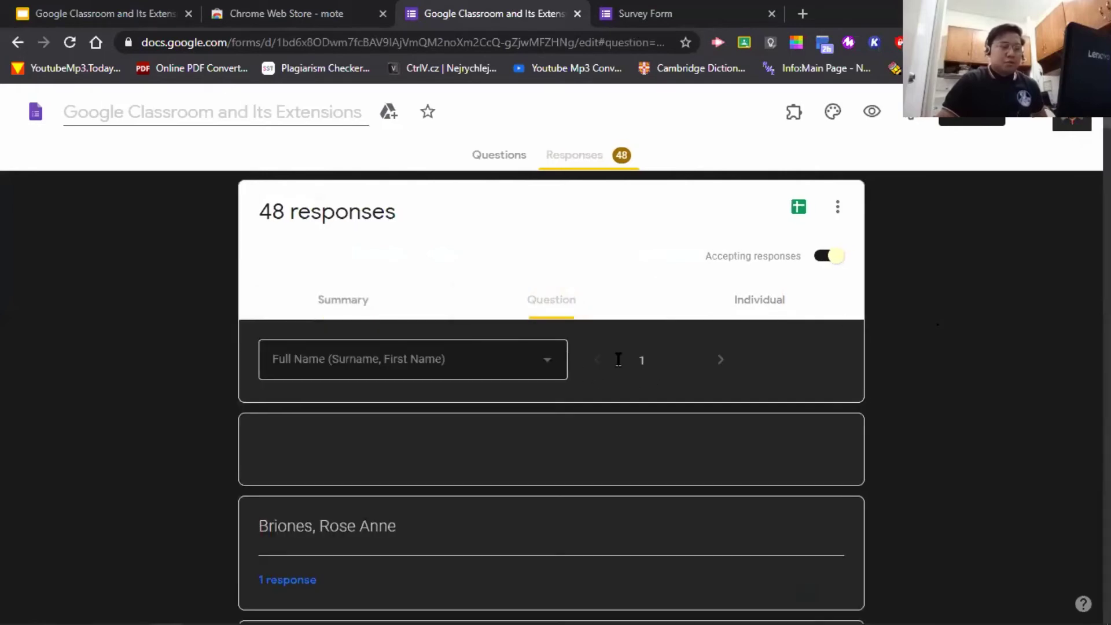
scroll(456, 338, down, 17)
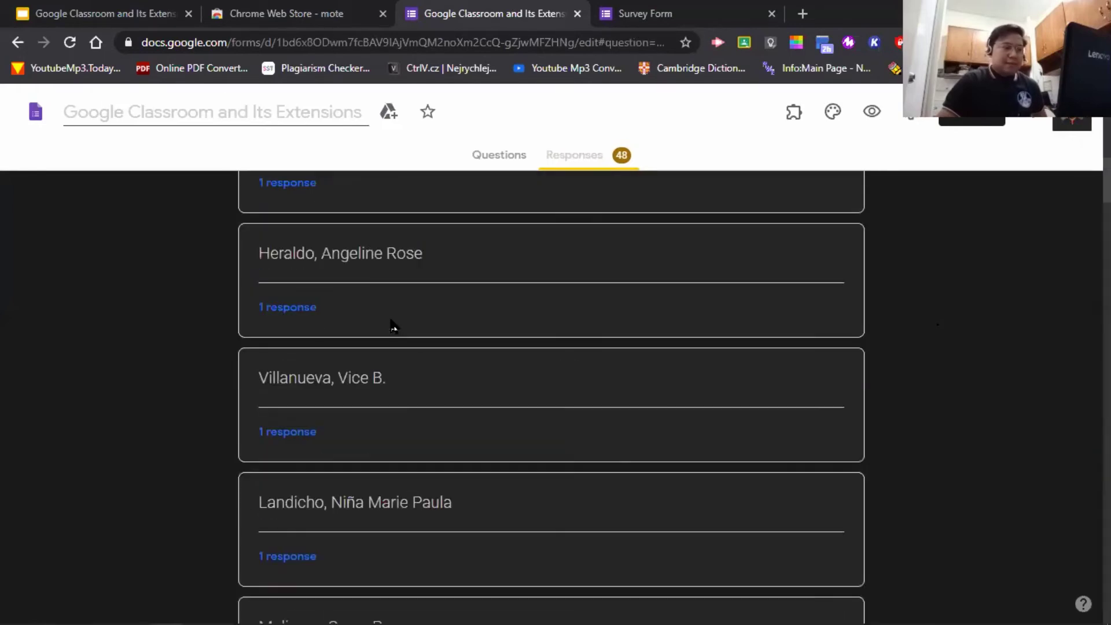
scroll(391, 327, up, 15)
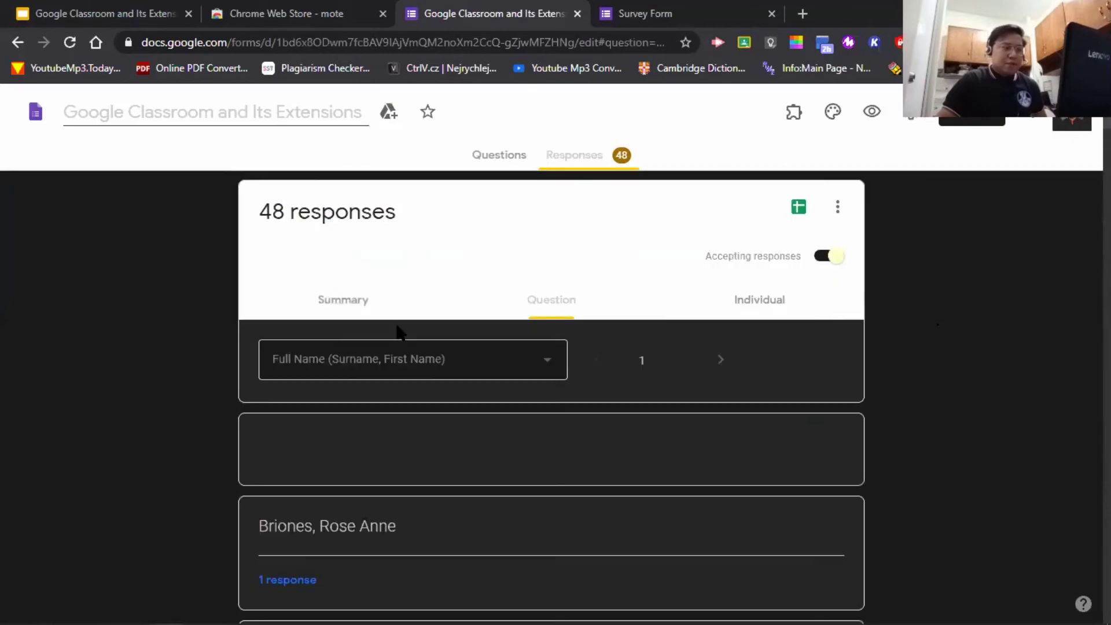
click(529, 373)
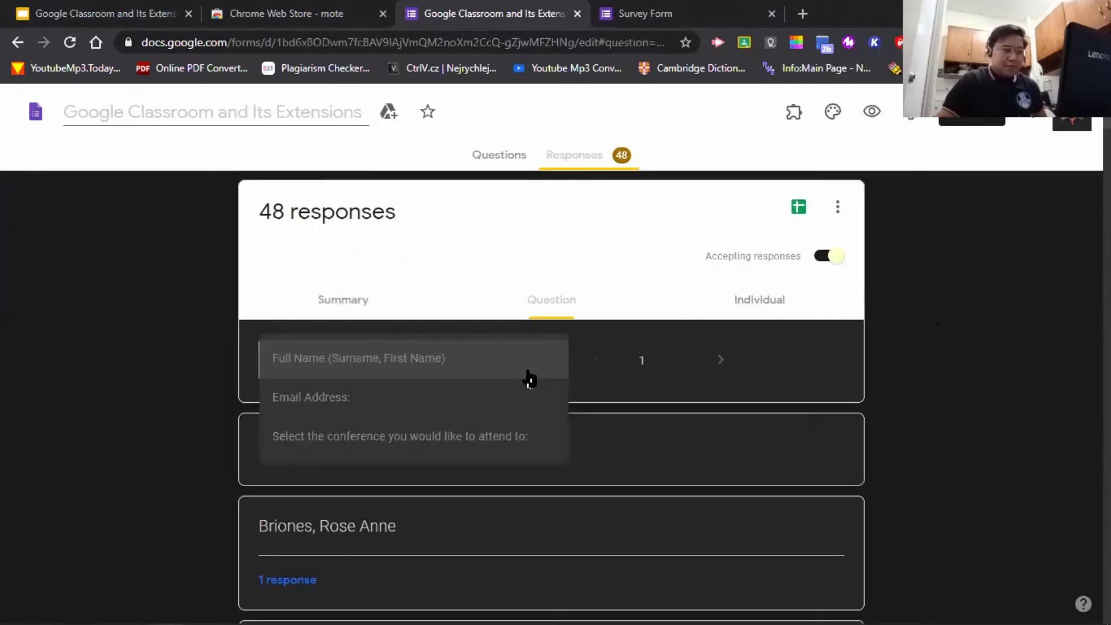
click(481, 405)
scroll(514, 401, down, 20)
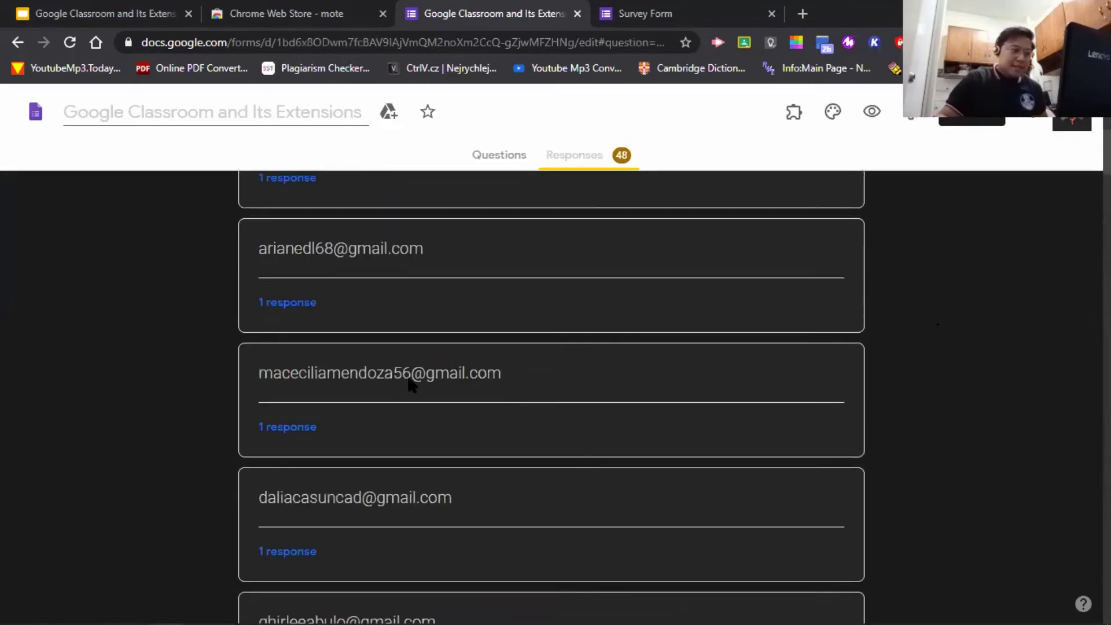
scroll(411, 376, up, 15)
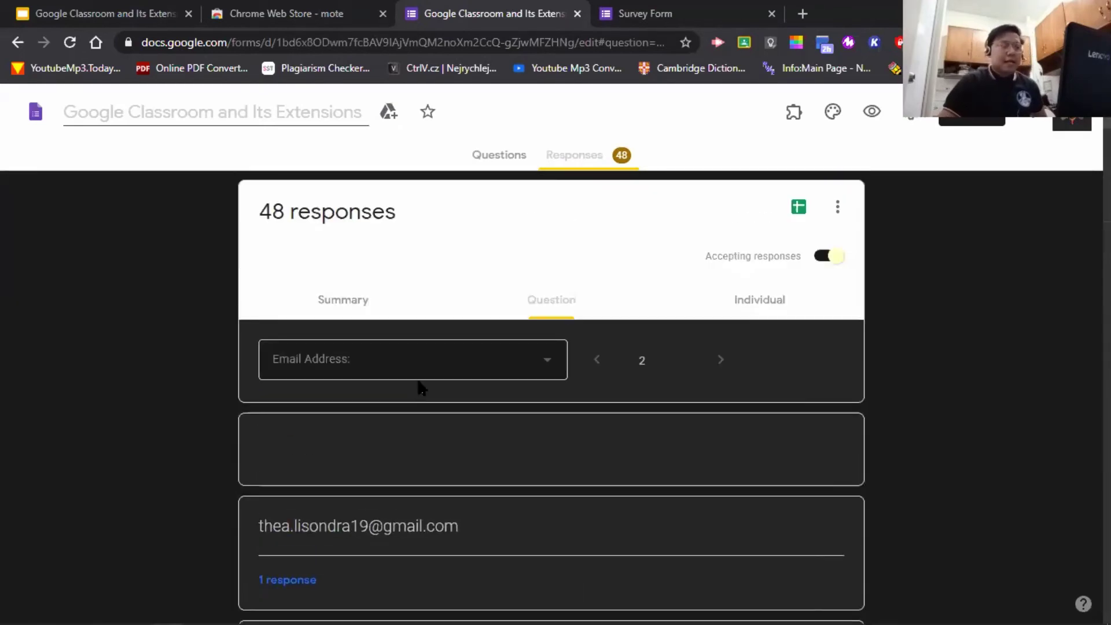
- Show the conference question's breakdown: Both 45, Extensions 2, Walkthrough 1
click(544, 369)
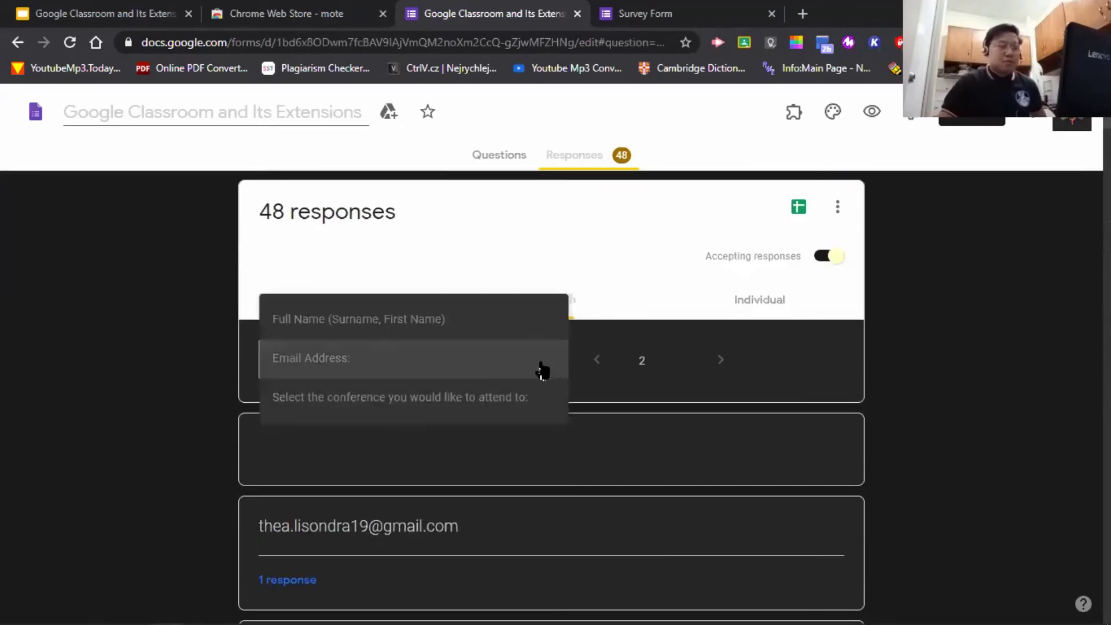
click(497, 396)
scroll(578, 397, down, 6)
scroll(422, 385, up, 6)
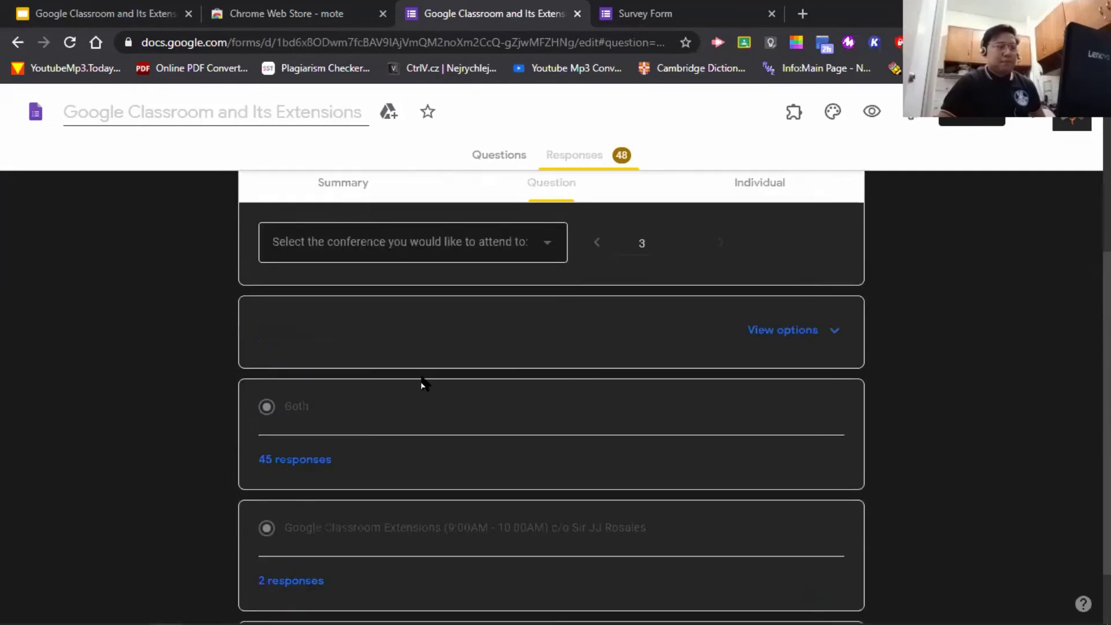
scroll(457, 384, down, 6)
scroll(324, 312, up, 2)
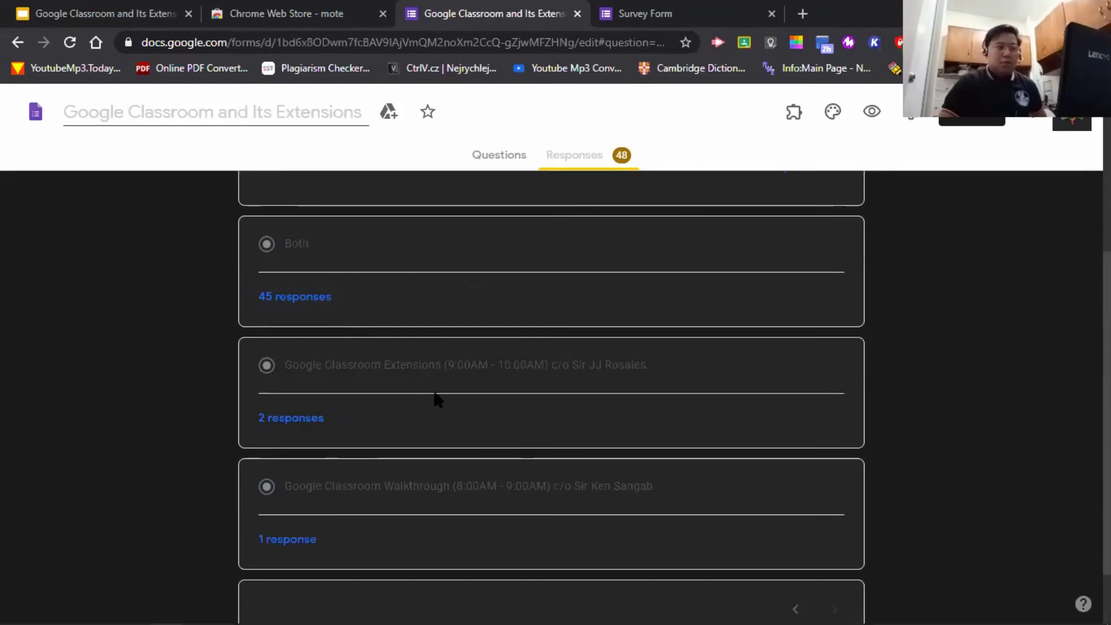
scroll(463, 425, up, 3)
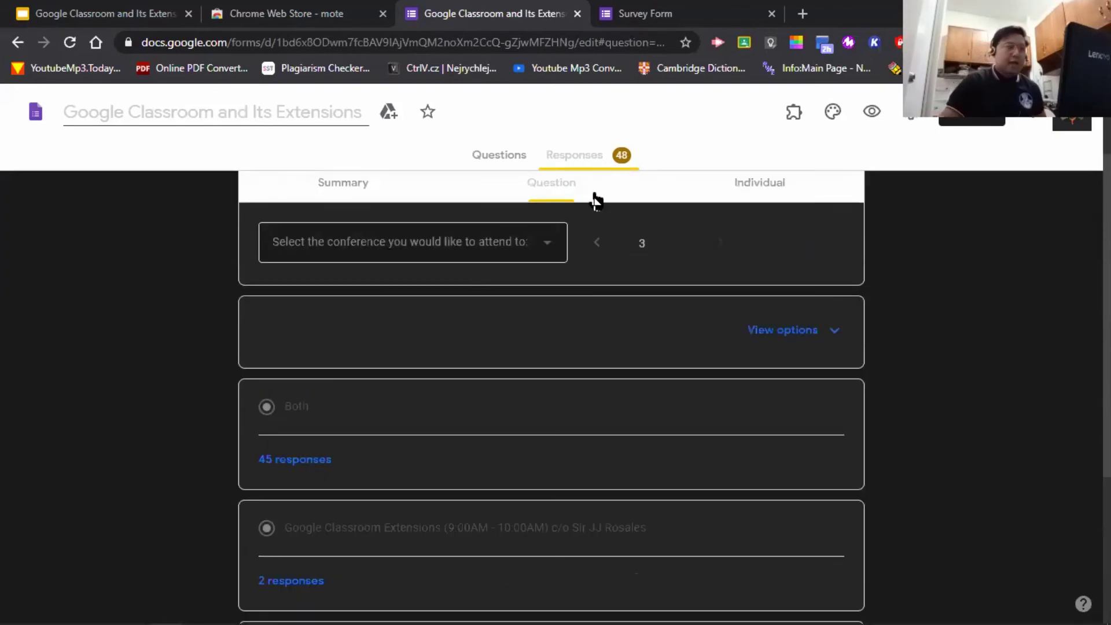
- Switch to the Individual view and scroll through the first respondent's submission
click(740, 197)
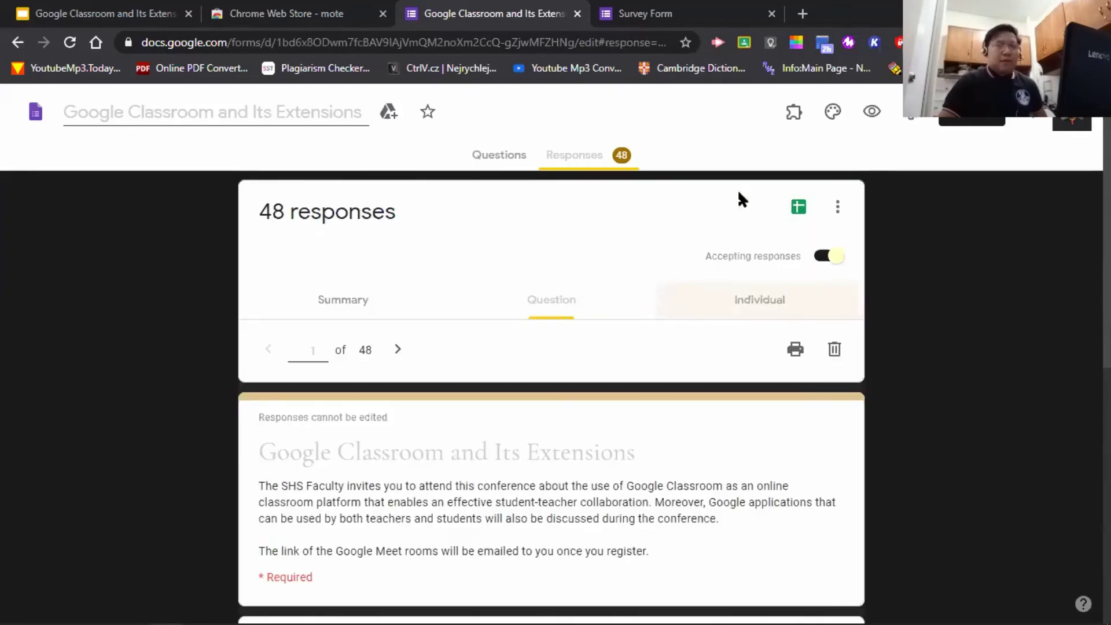
scroll(899, 408, down, 5)
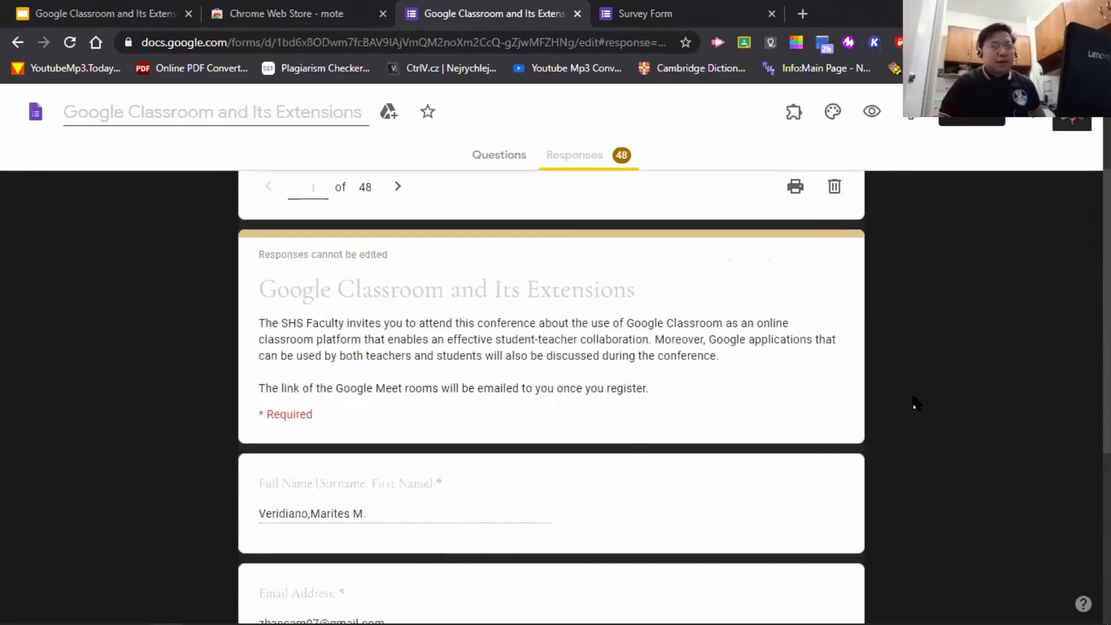
scroll(408, 405, up, 3)
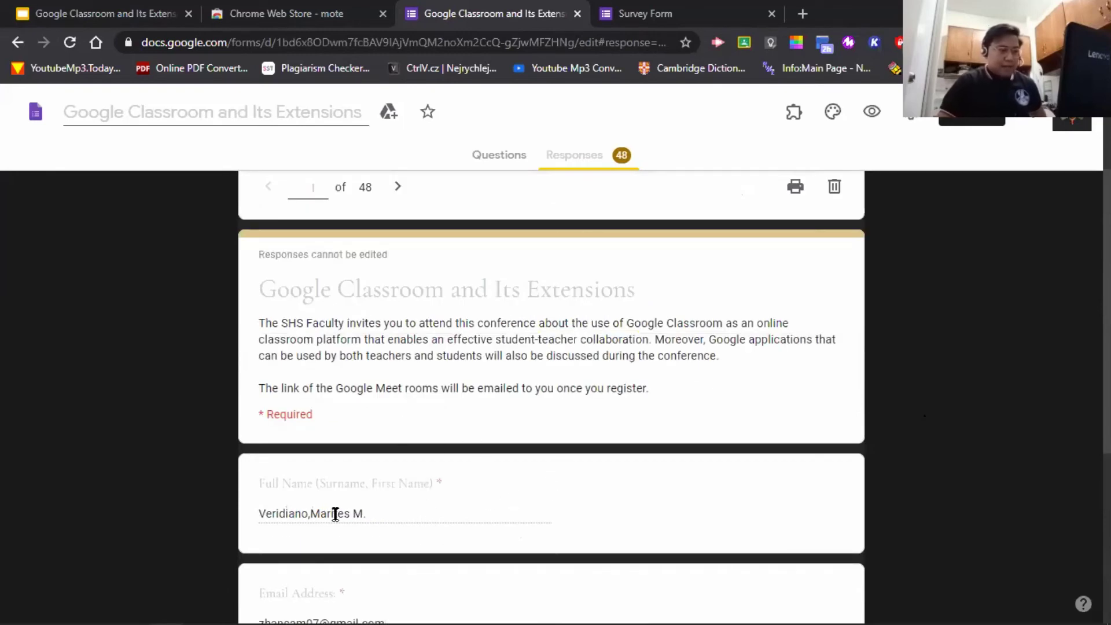
scroll(422, 491, down, 3)
scroll(404, 362, down, 1)
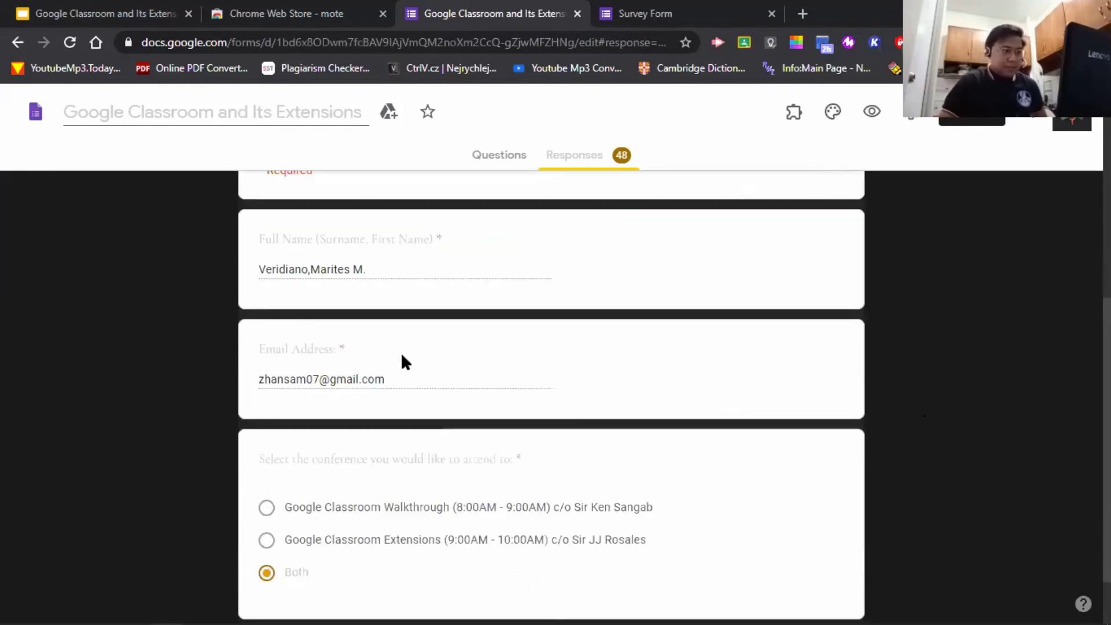
scroll(374, 457, down, 1)
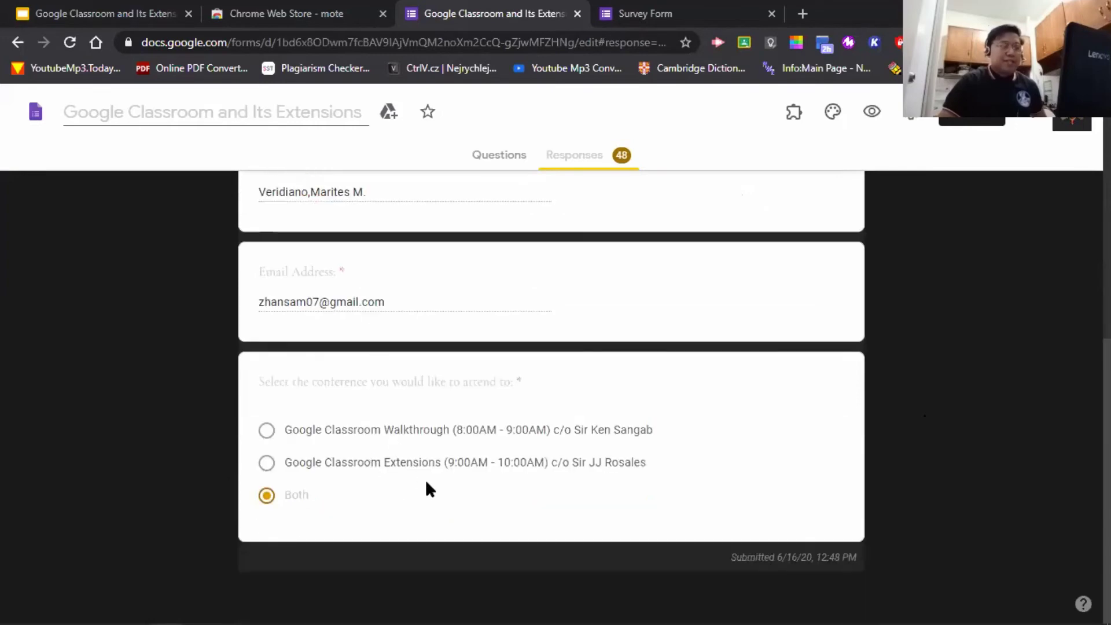
scroll(425, 479, up, 7)
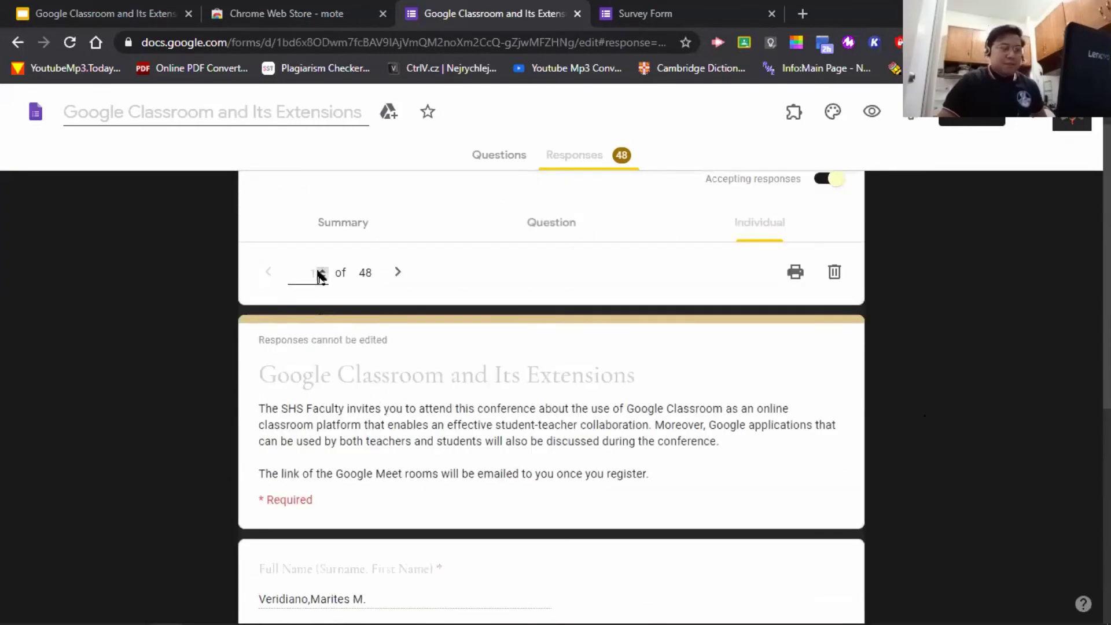
- Advance to the next response, then jump to response 7 of 48 and review it
click(322, 271)
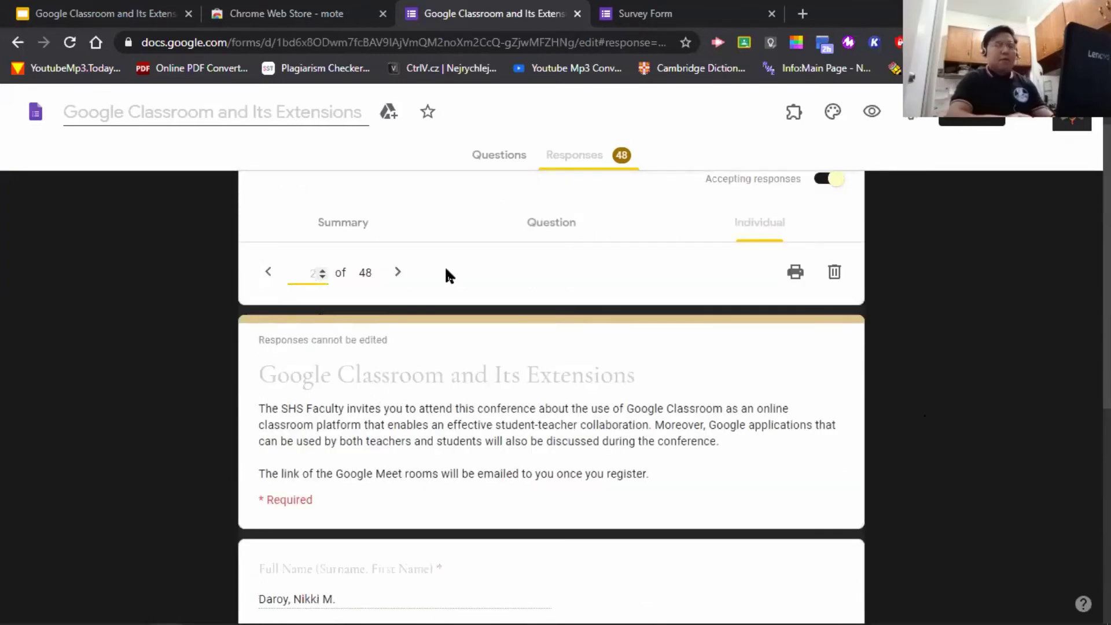
key(BackSpace)
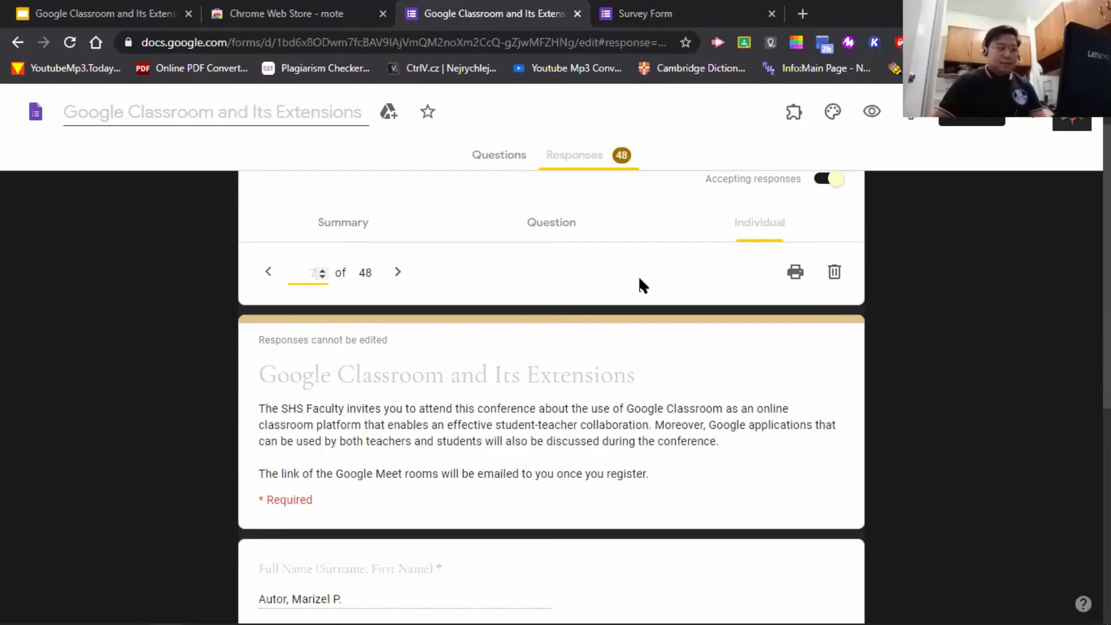
scroll(640, 280, down, 5)
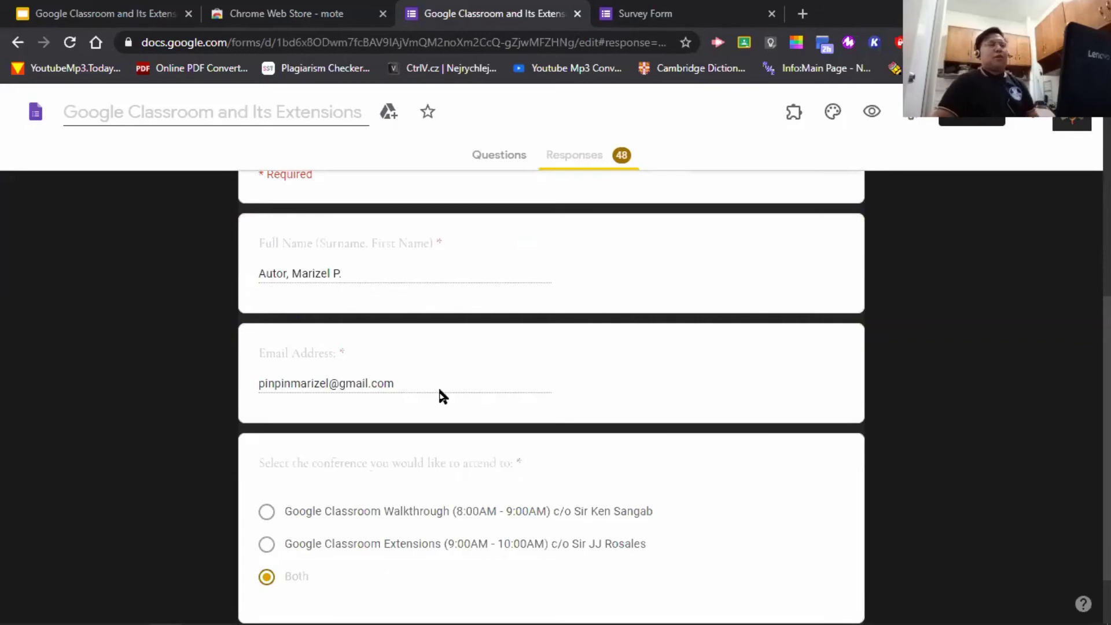
scroll(483, 418, down, 1)
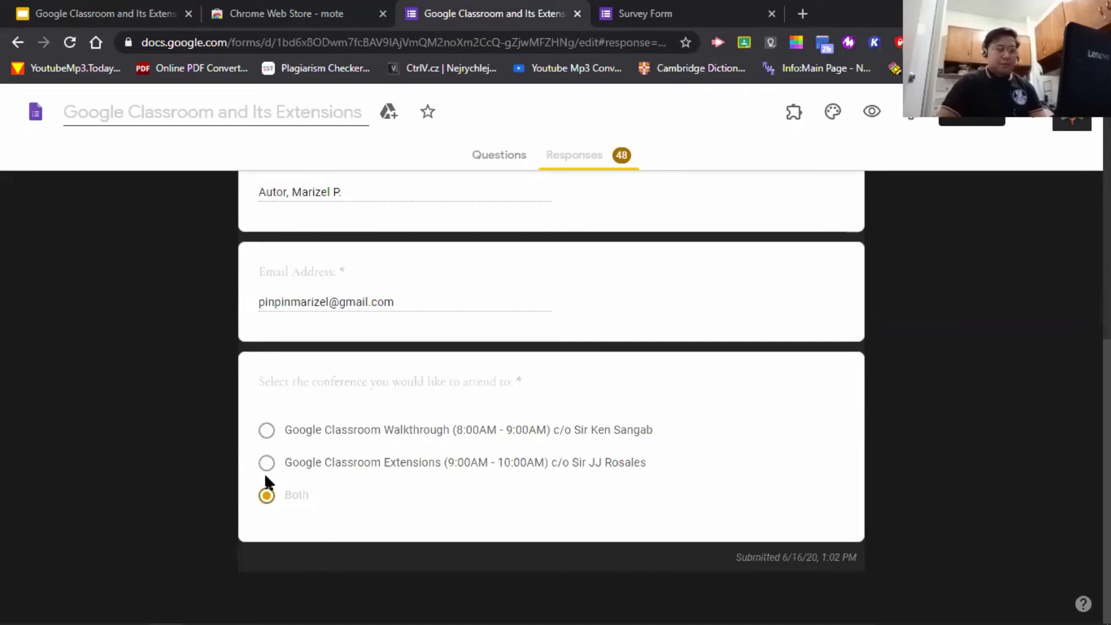
scroll(704, 441, up, 10)
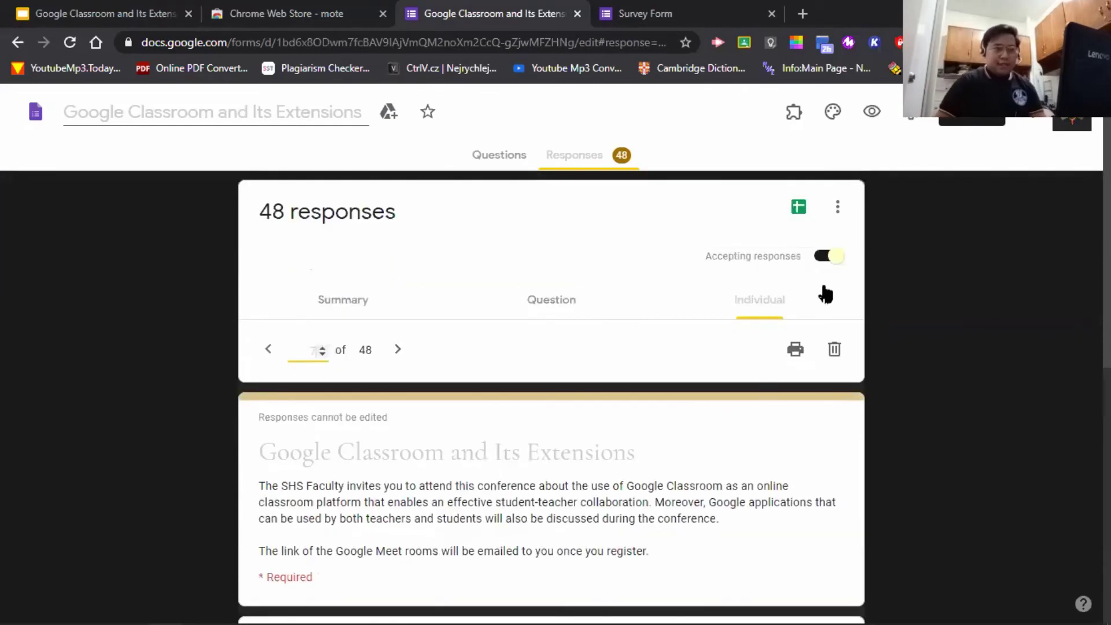
- Open the linked response spreadsheet and browse the Form Responses 1 sheet's timestamps, names, emails and conference choices
click(797, 209)
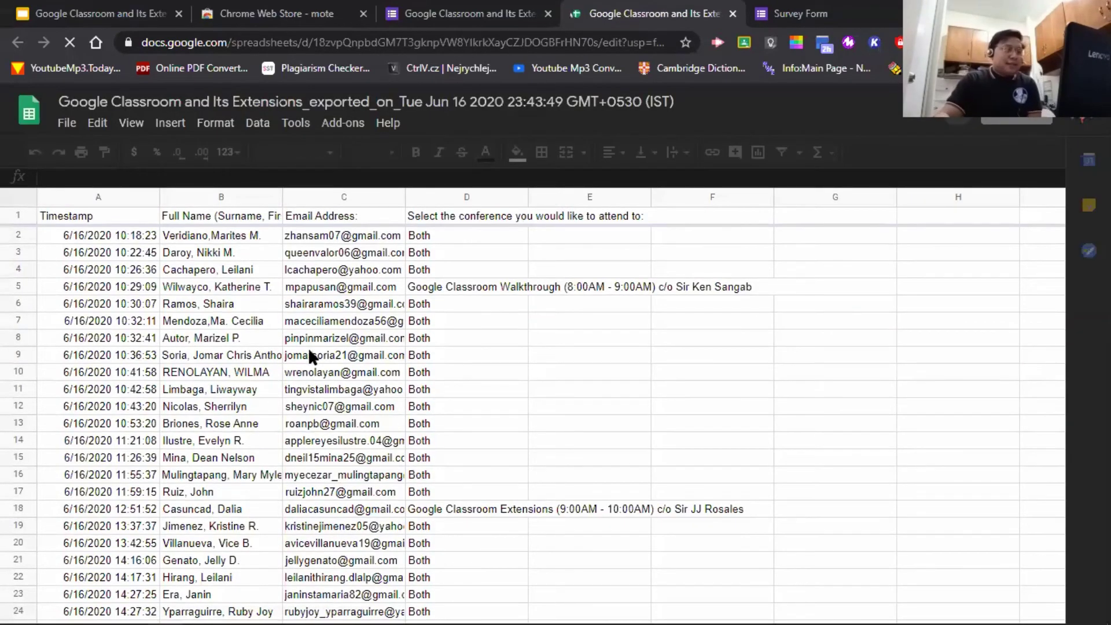
scroll(308, 347, down, 2)
scroll(408, 380, down, 10)
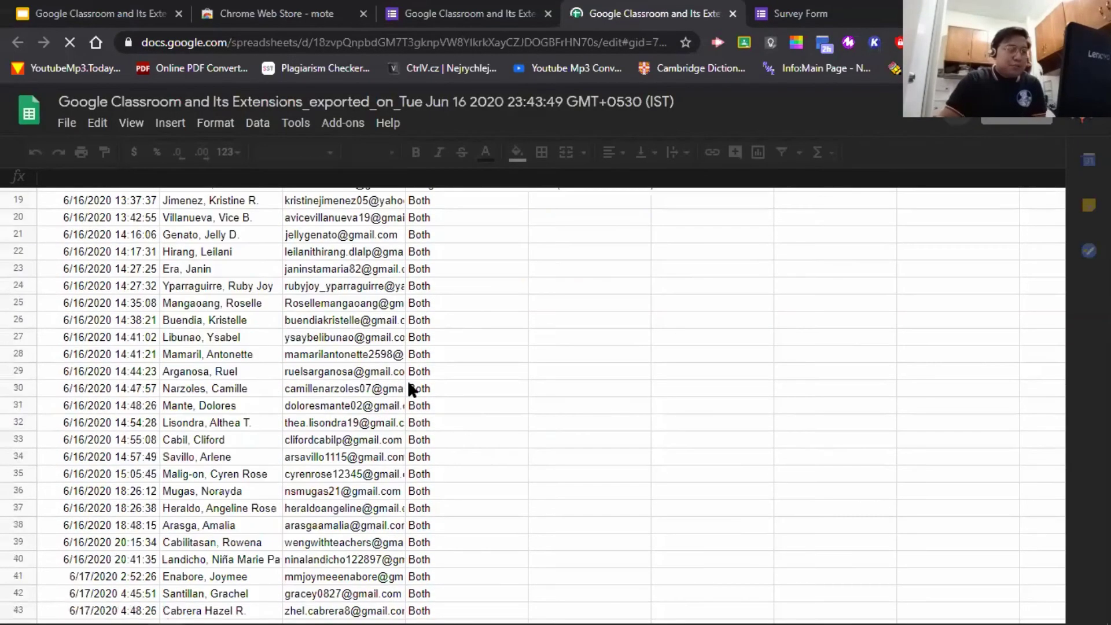
scroll(266, 402, up, 5)
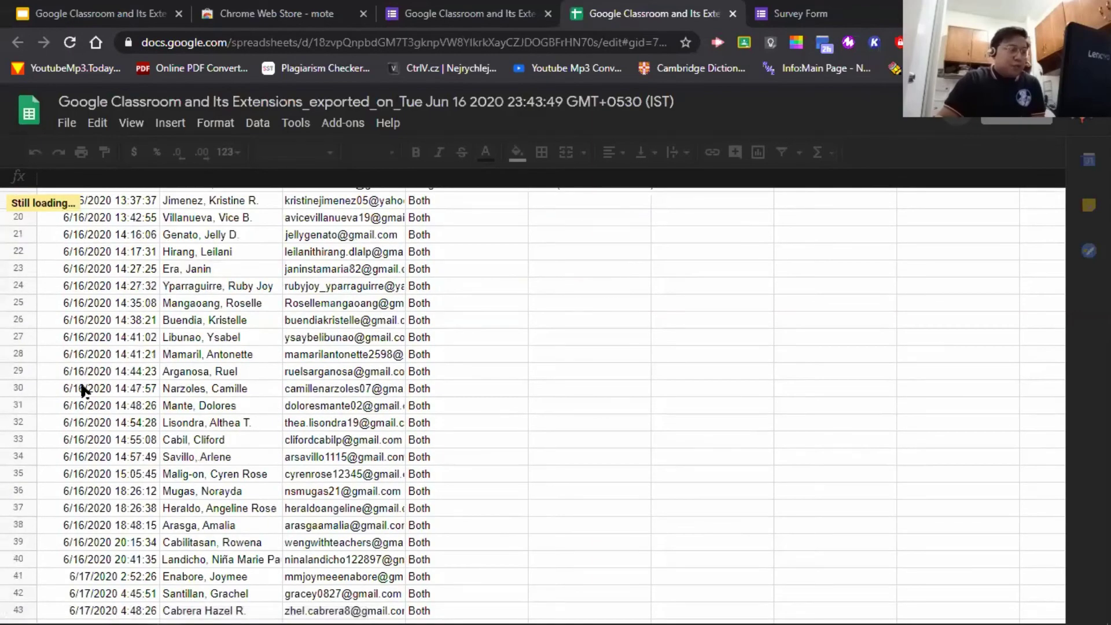
scroll(88, 393, up, 3)
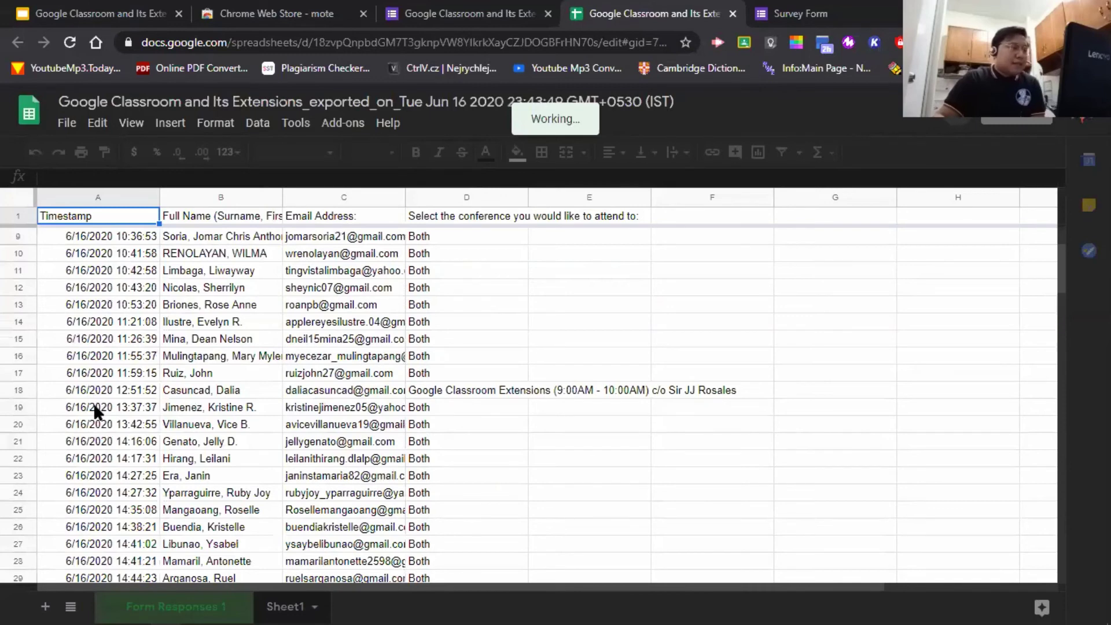
scroll(93, 402, down, 3)
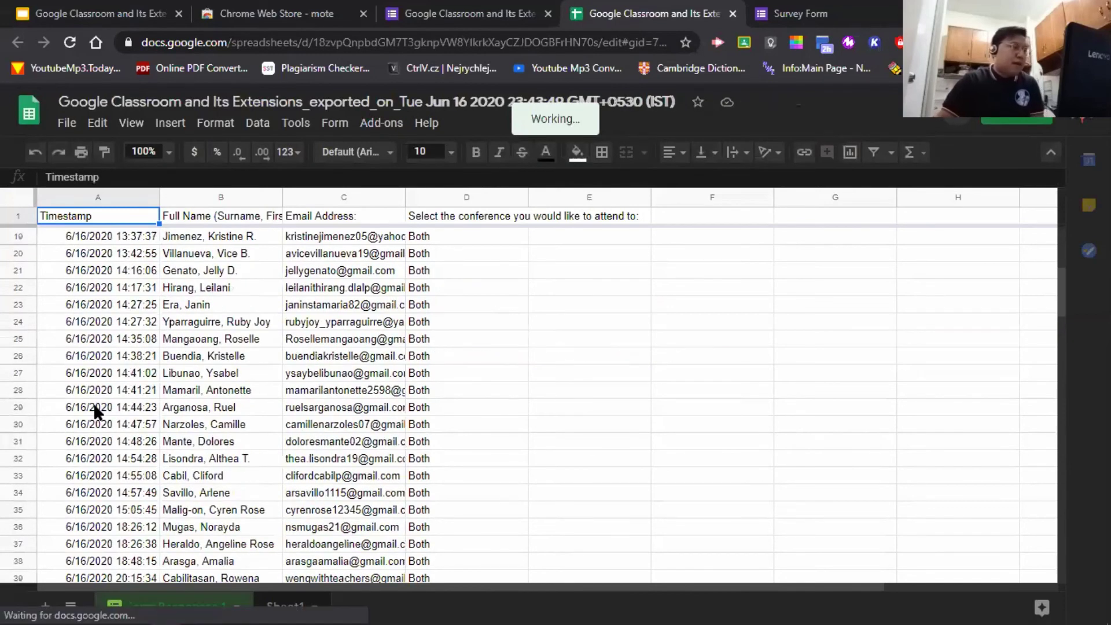
scroll(95, 427, down, 2)
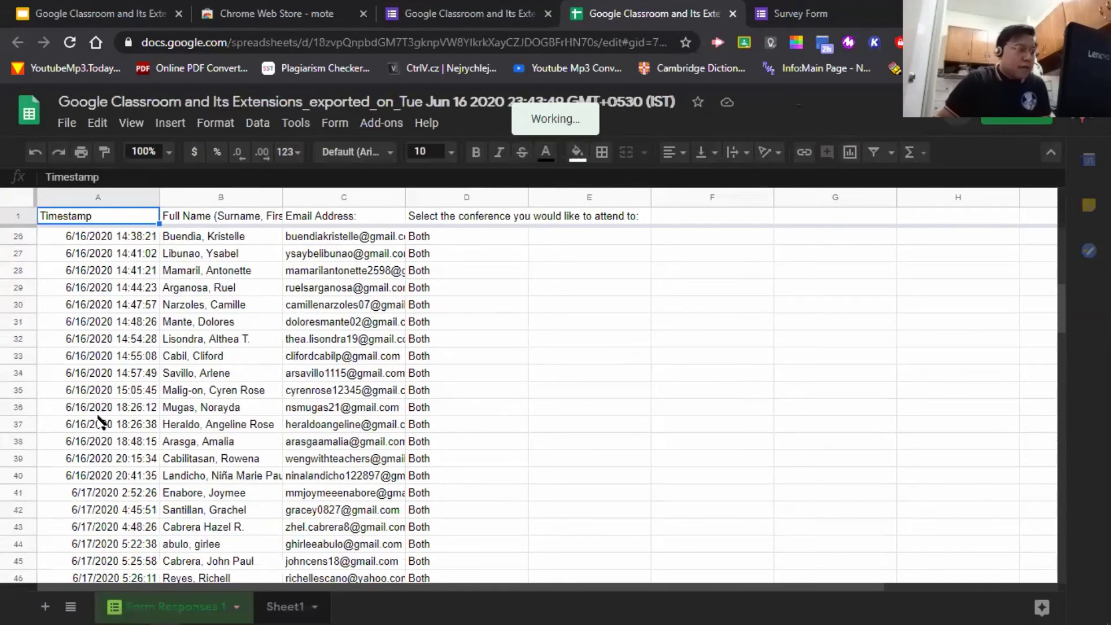
scroll(91, 415, down, 1)
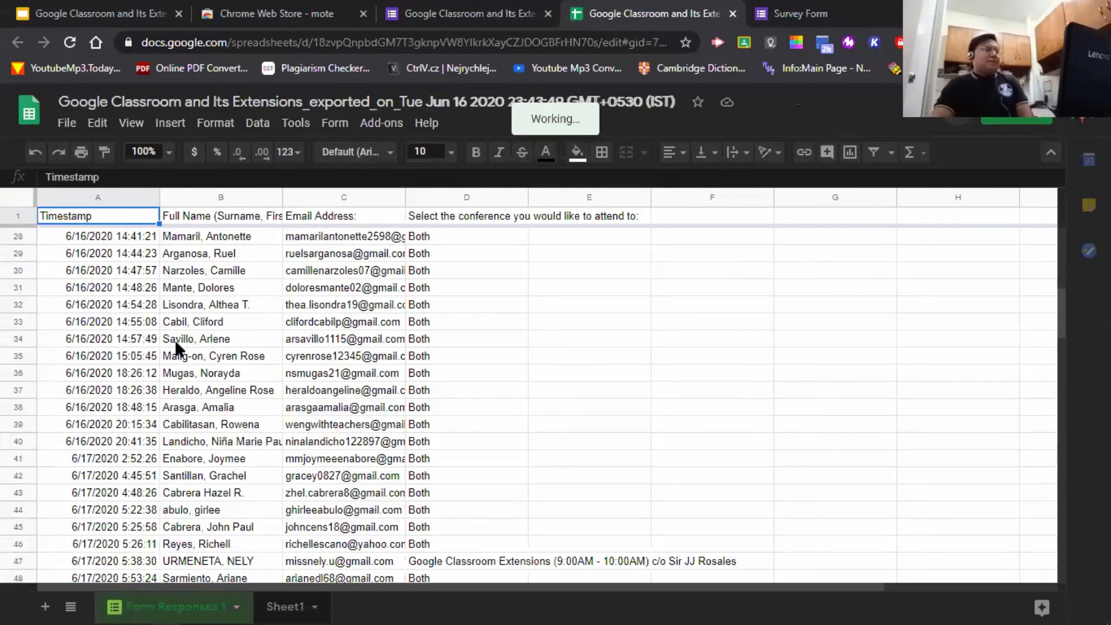
scroll(119, 443, down, 1)
scroll(114, 418, down, 2)
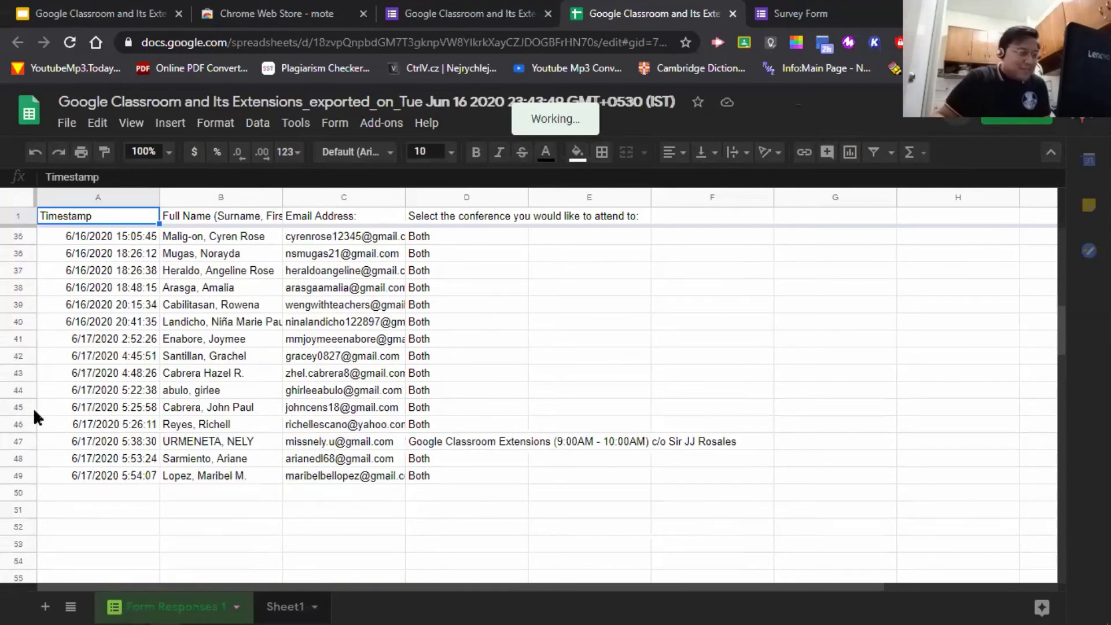
scroll(127, 431, down, 2)
scroll(129, 427, up, 4)
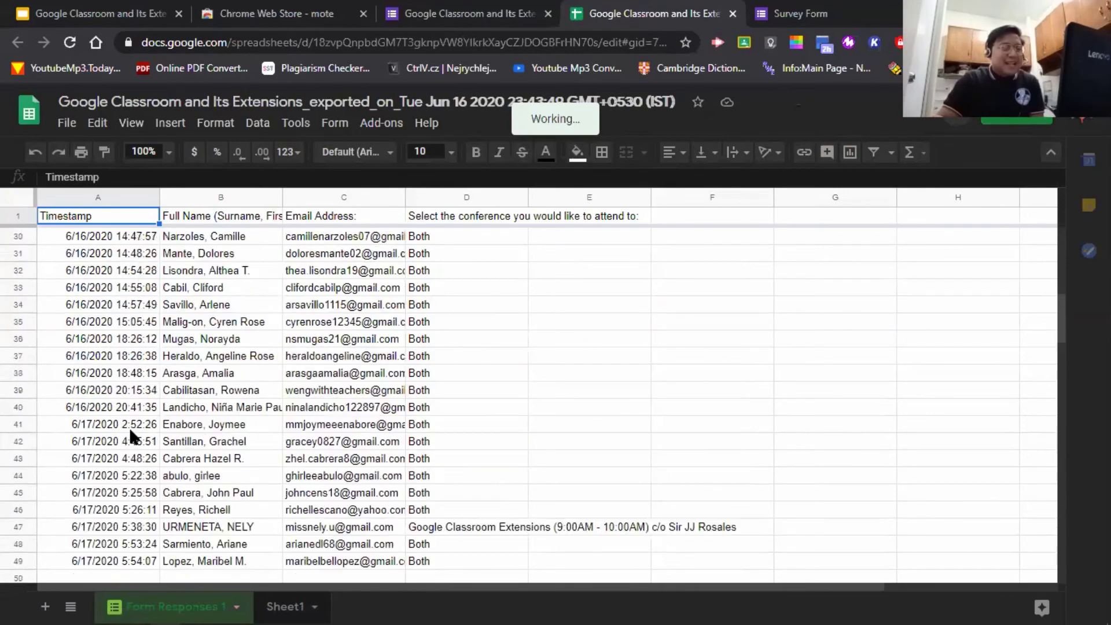
scroll(129, 427, up, 1)
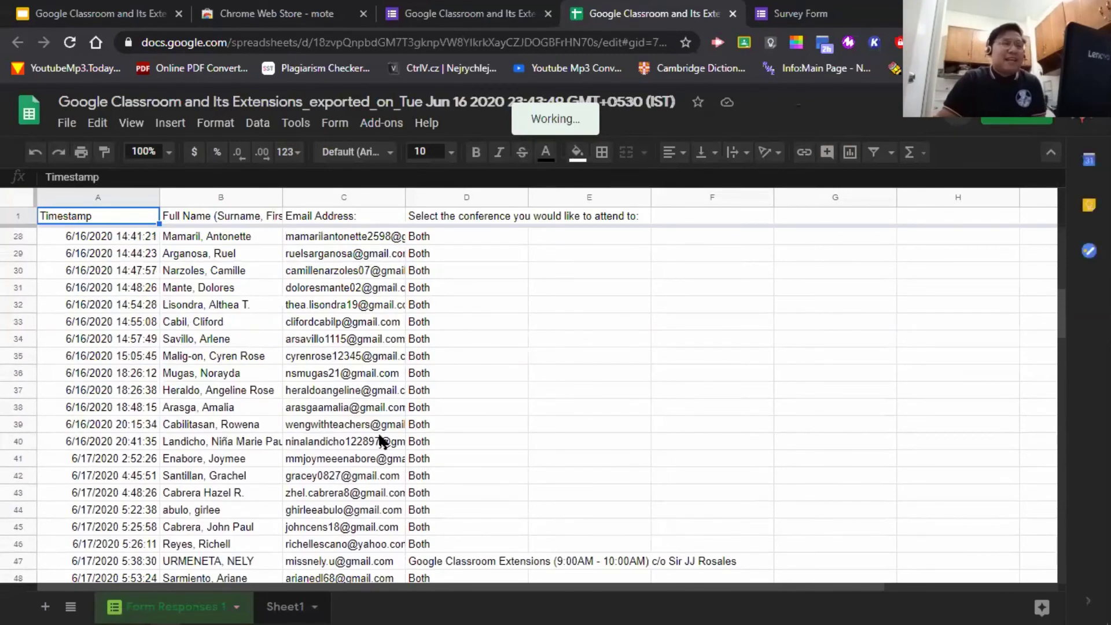
scroll(380, 441, up, 9)
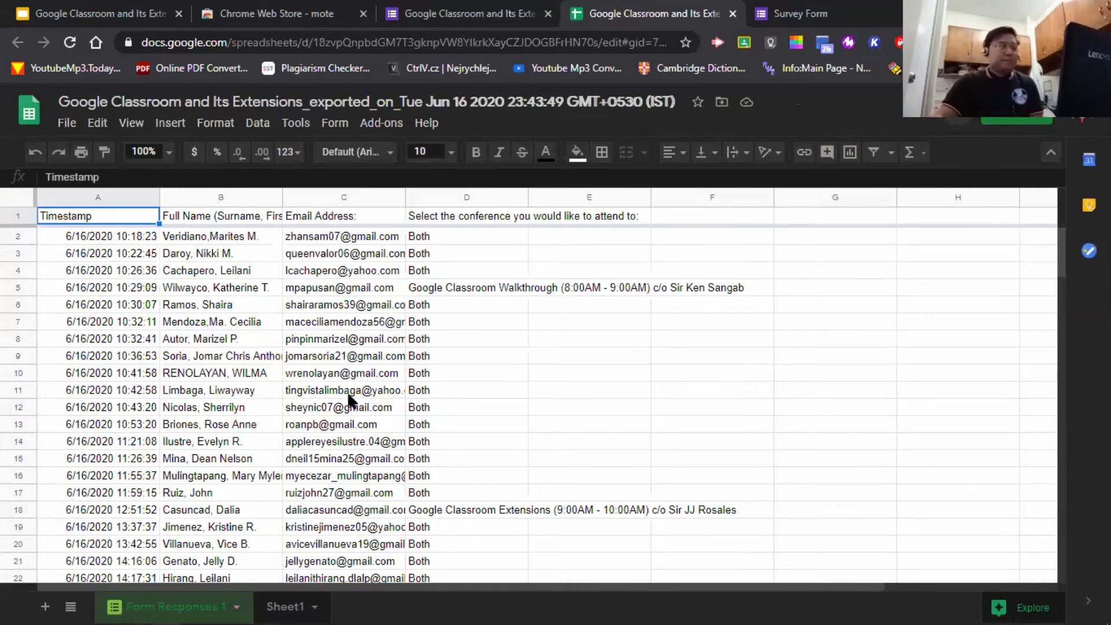
scroll(416, 341, down, 2)
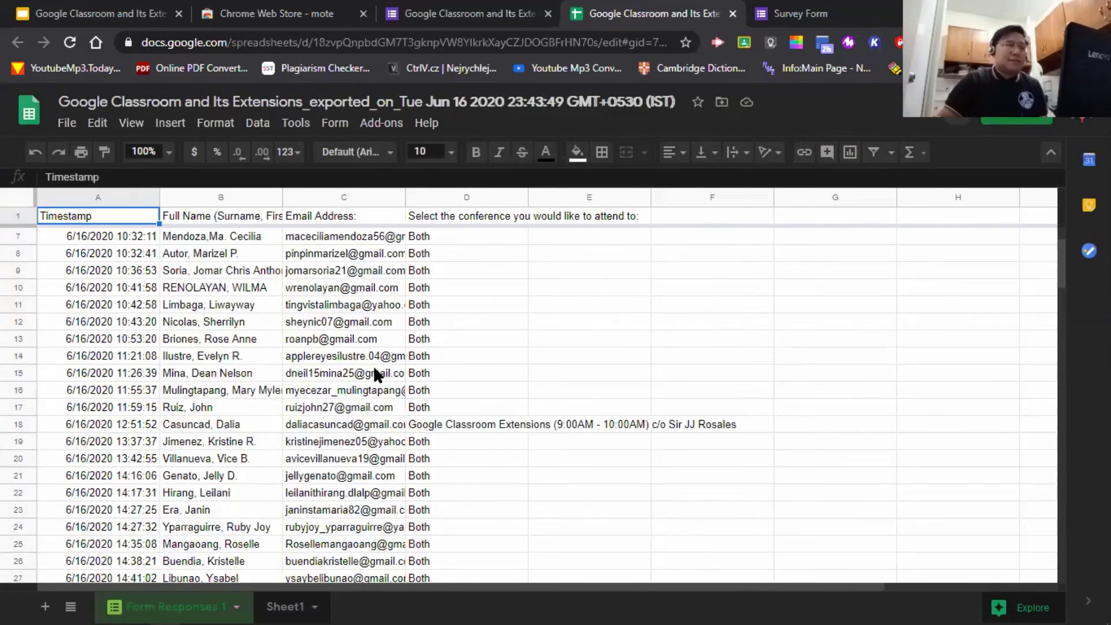
scroll(375, 371, up, 2)
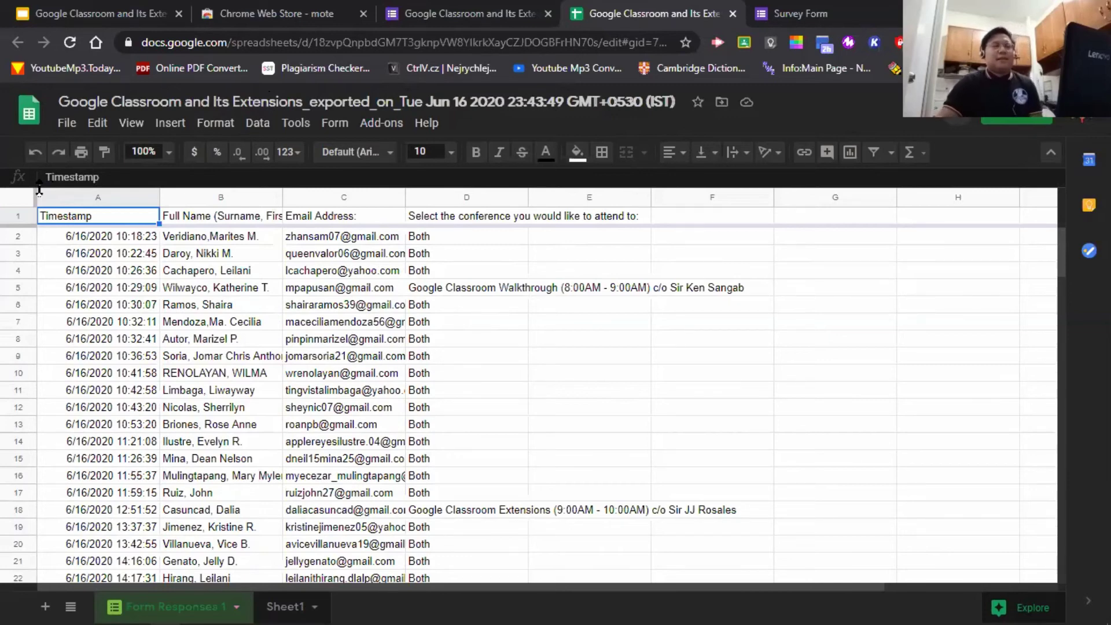
- Close the responses spreadsheet and the Survey Form tab, returning to the Classroom form's responses
click(732, 13)
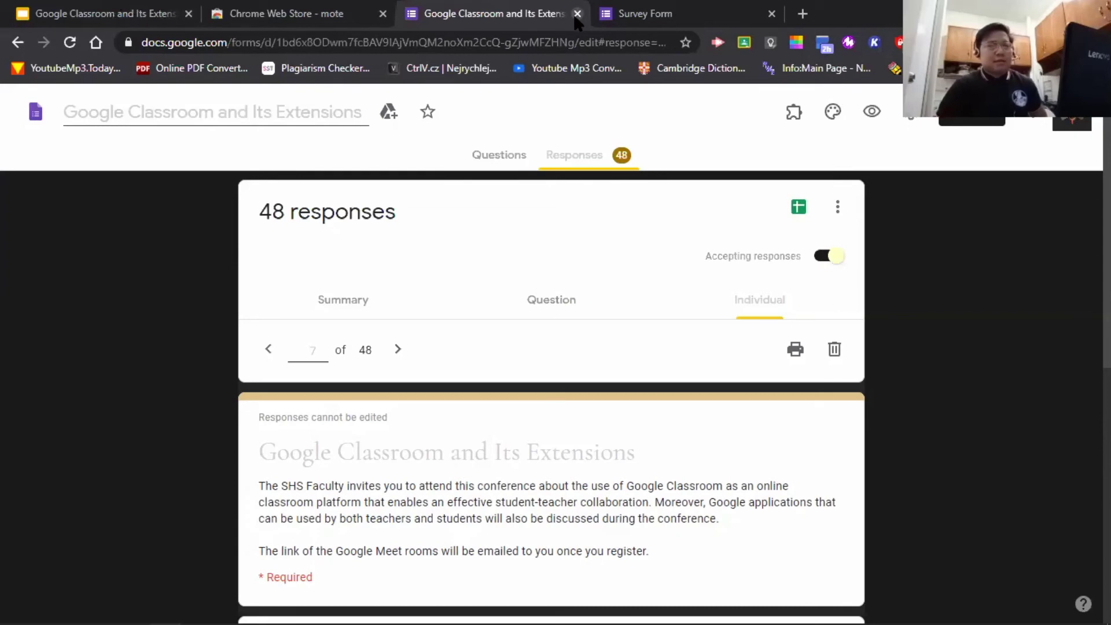
click(656, 12)
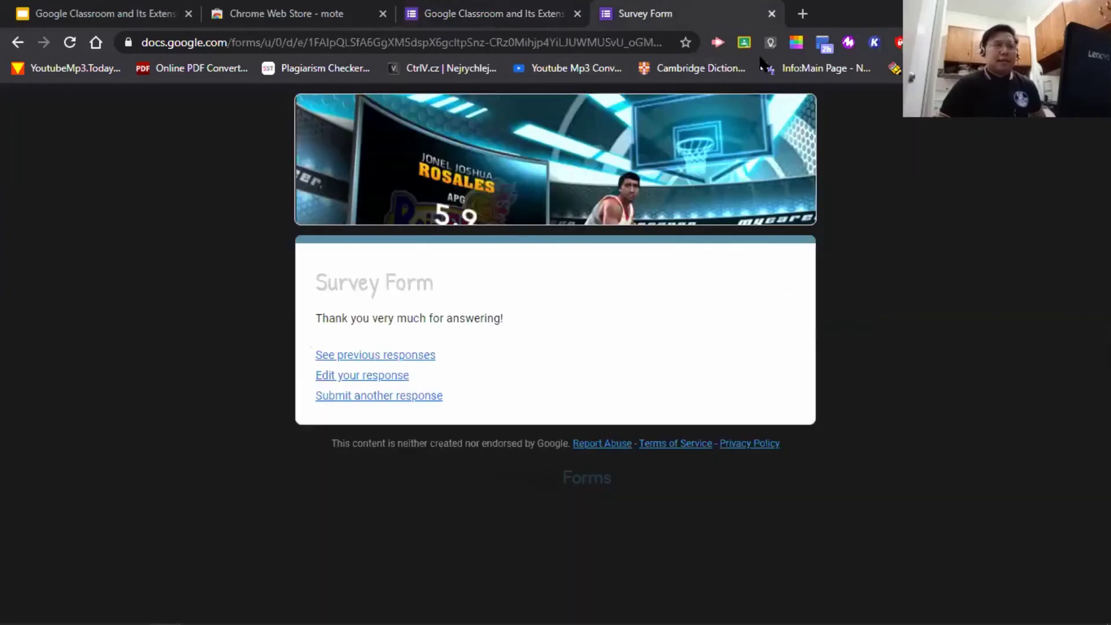
click(771, 13)
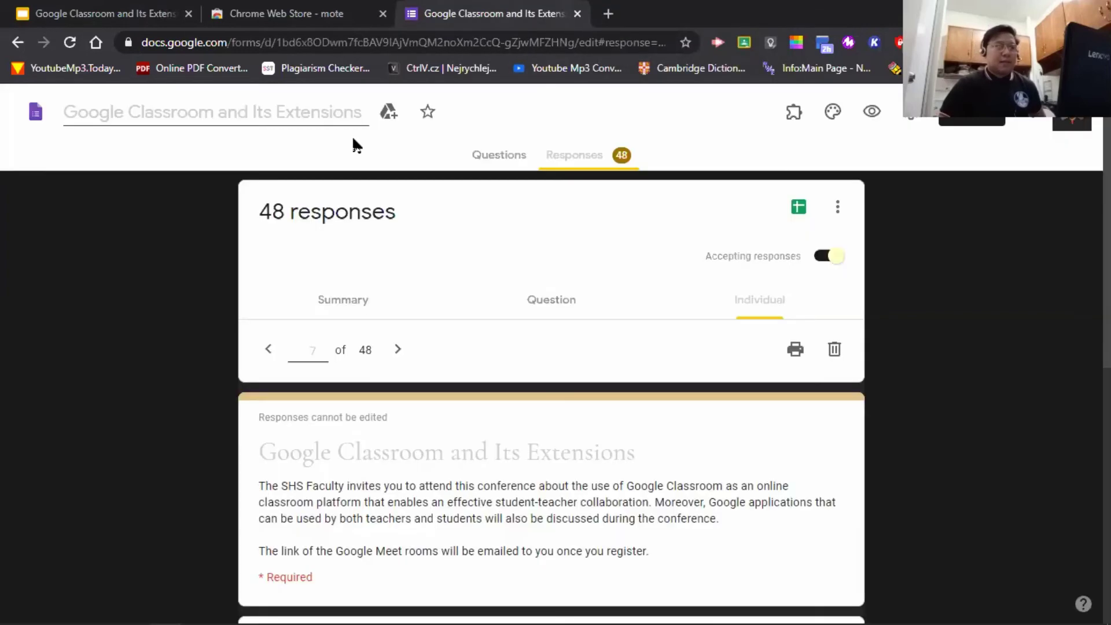
click(381, 42)
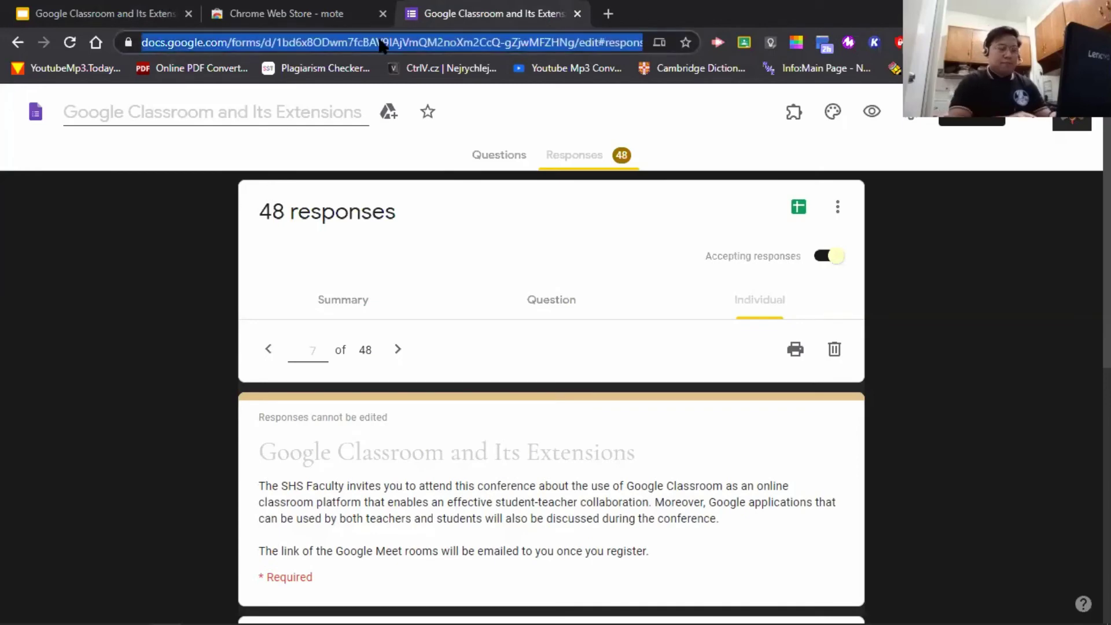
- Go to Google Forms and start a new blank form
text(form)
key(Return)
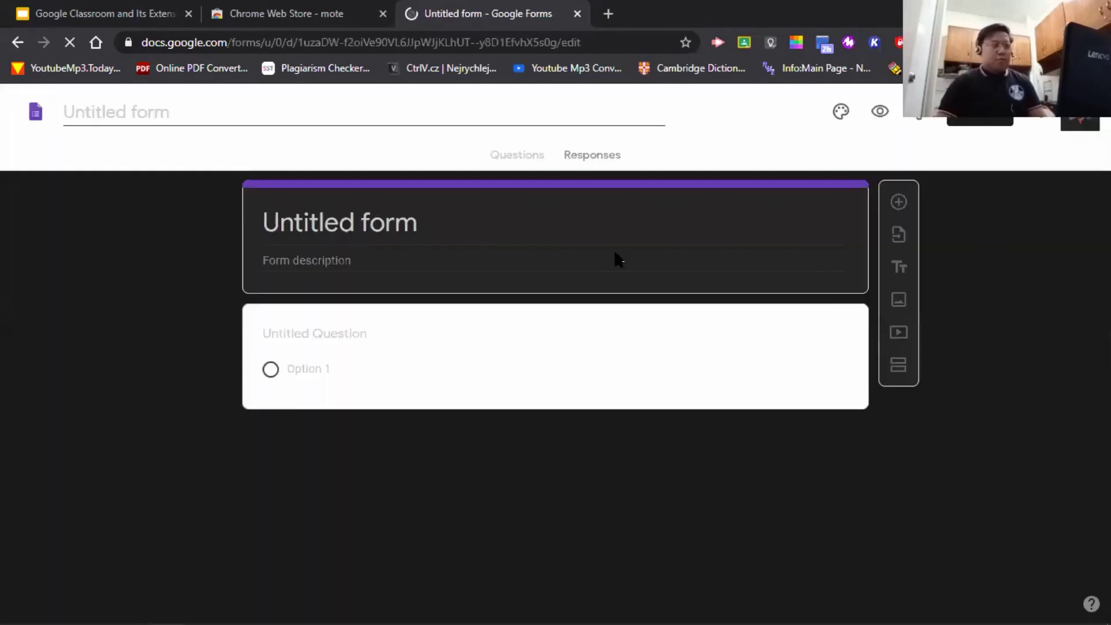
click(441, 219)
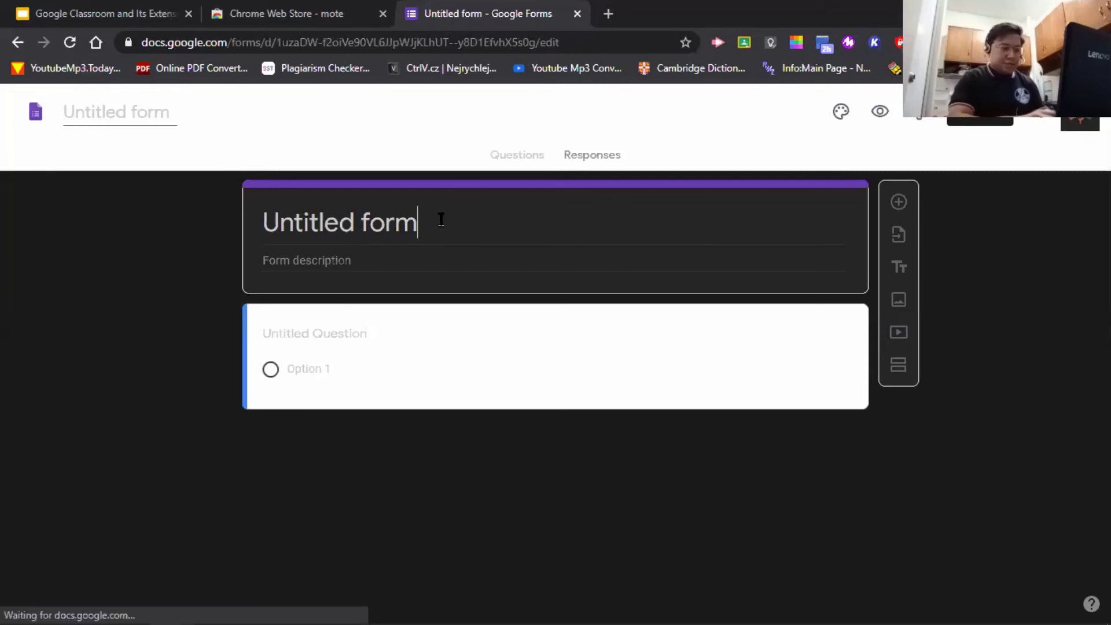
- Title the form 'General Knowledge', leaving the description empty
text(Ge)
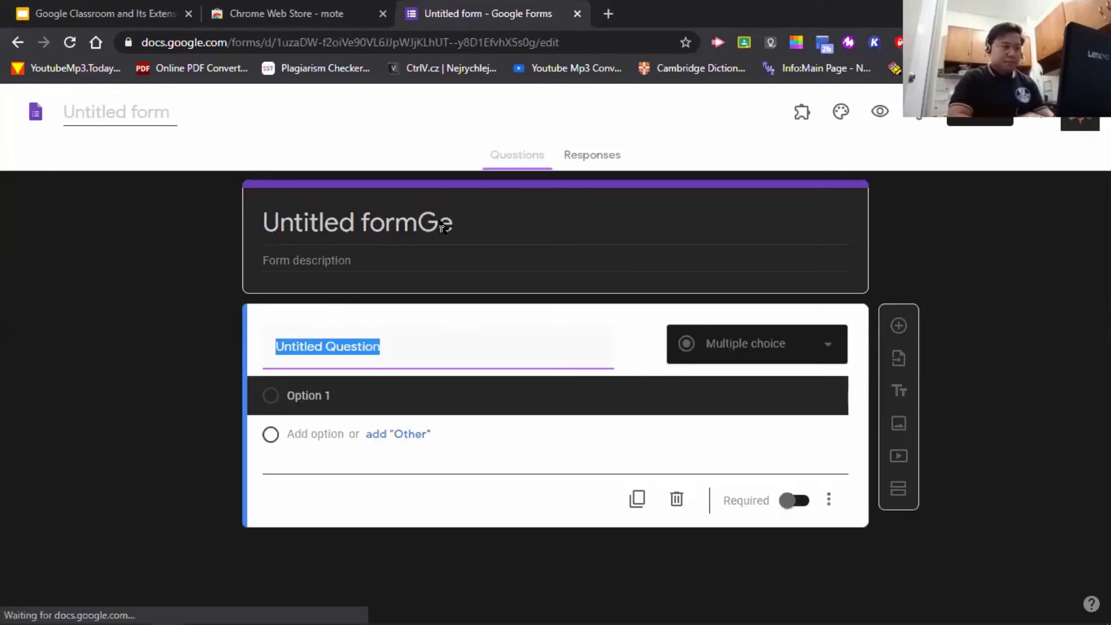
triple_click(469, 225)
text(G)
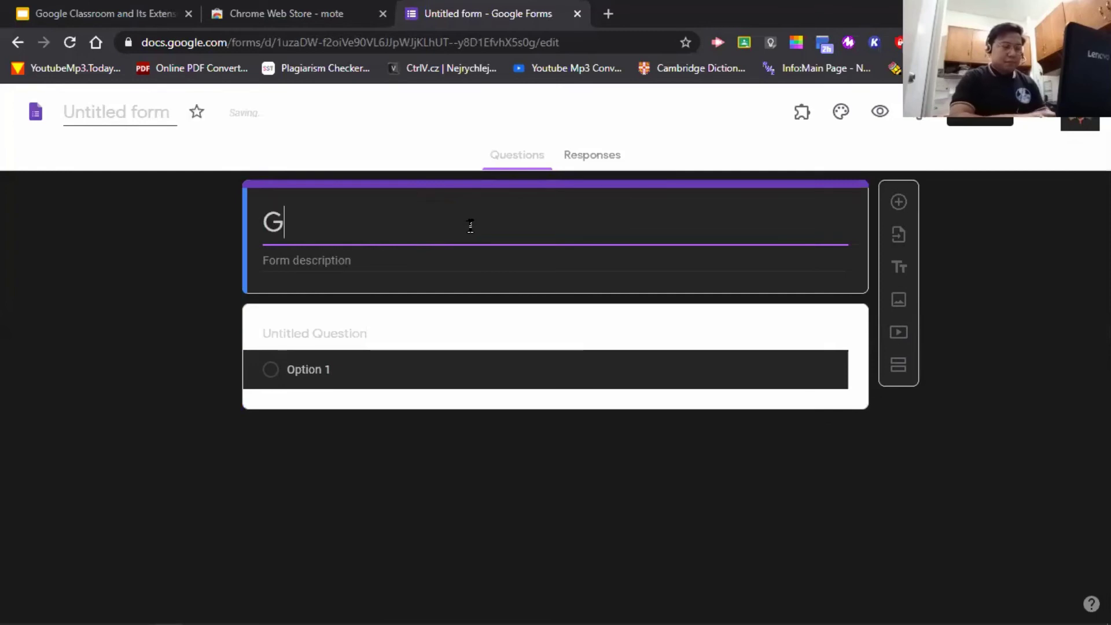
text(eneral Know)
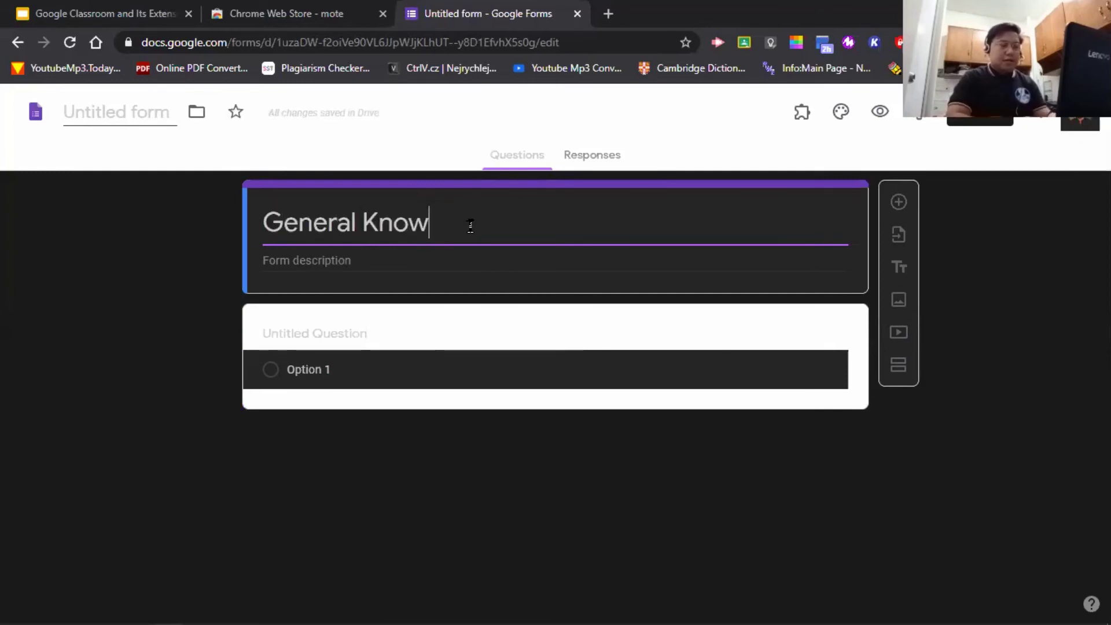
text(ledge)
click(399, 259)
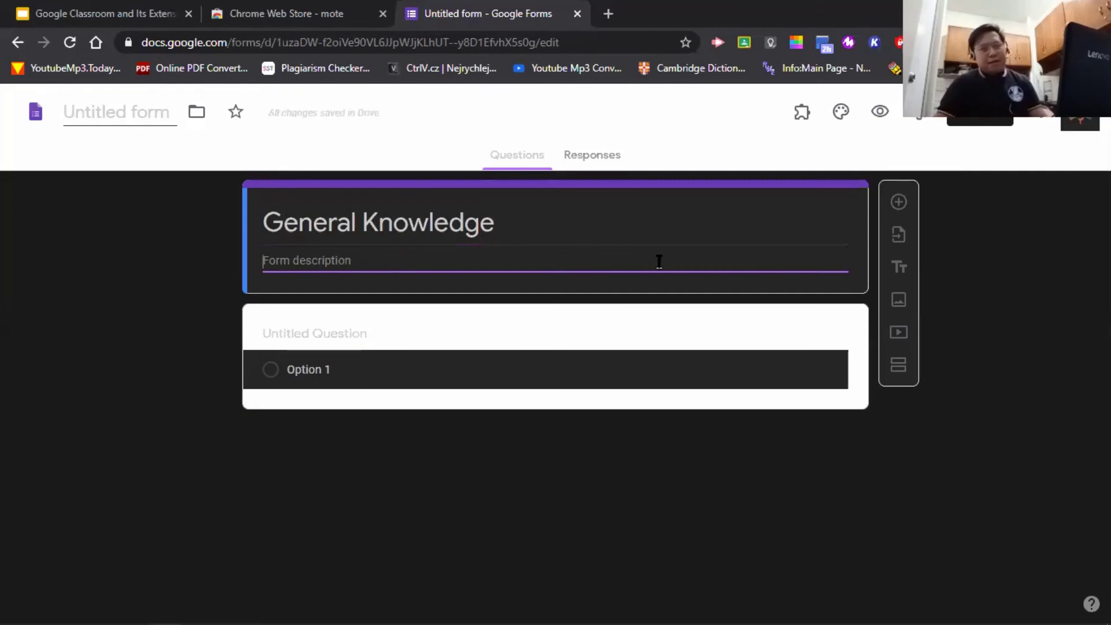
click(247, 278)
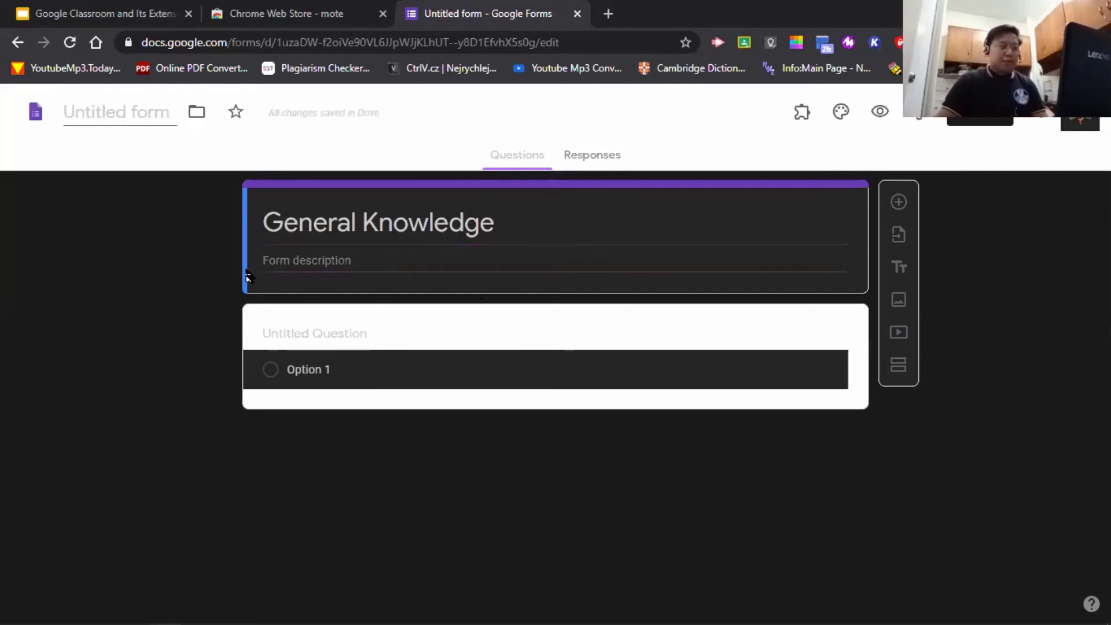
- Enter the first question's title 'Who discovered Philippines?'
click(376, 342)
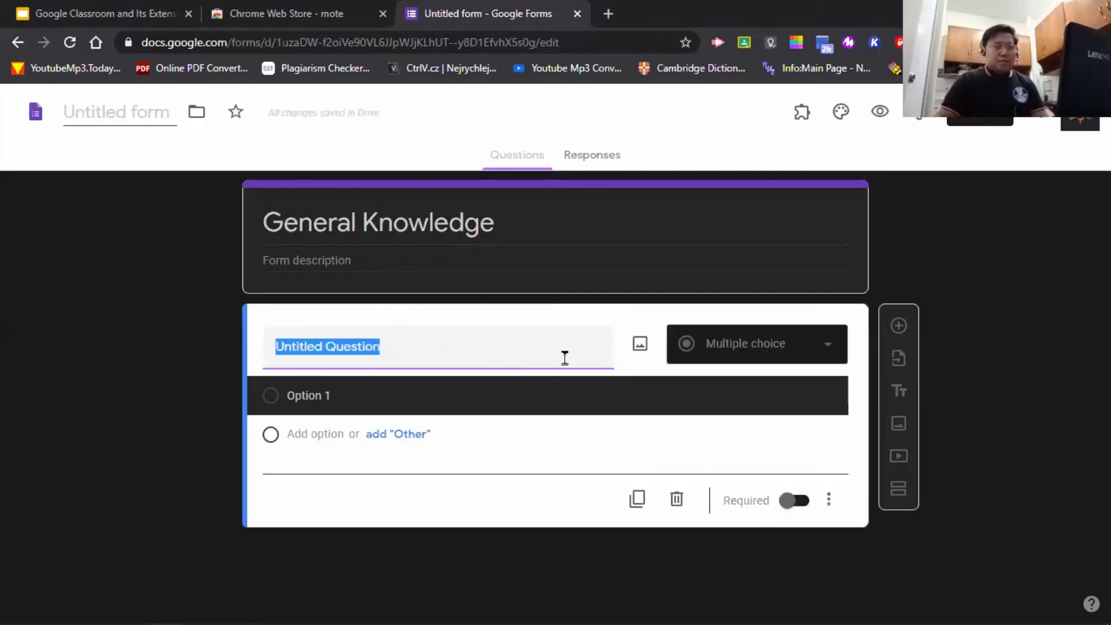
text(Who d)
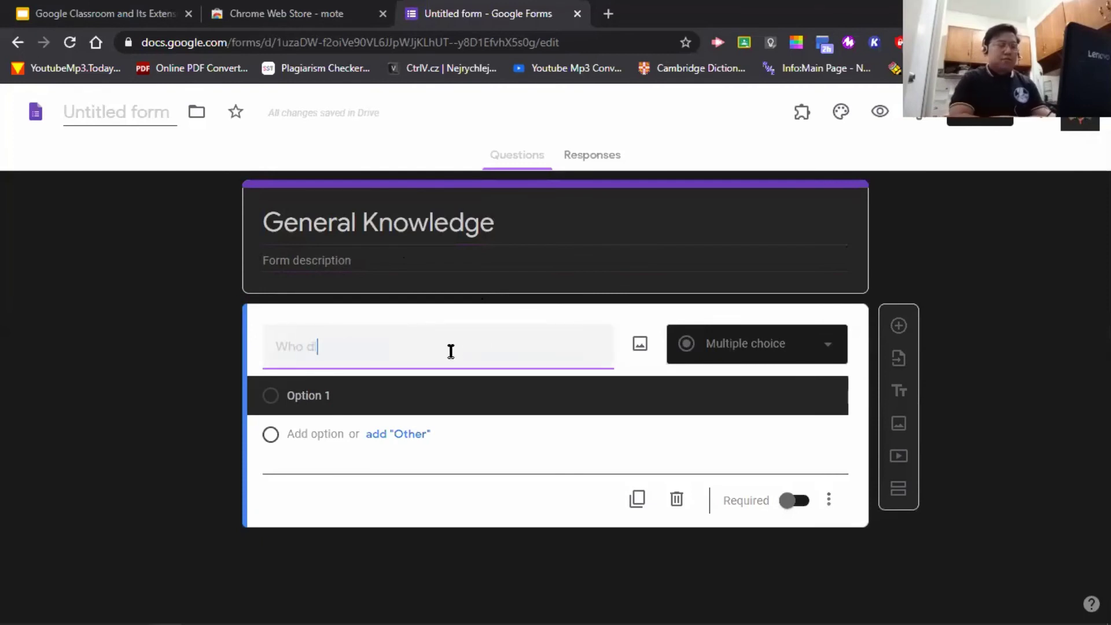
text(iscoverd the)
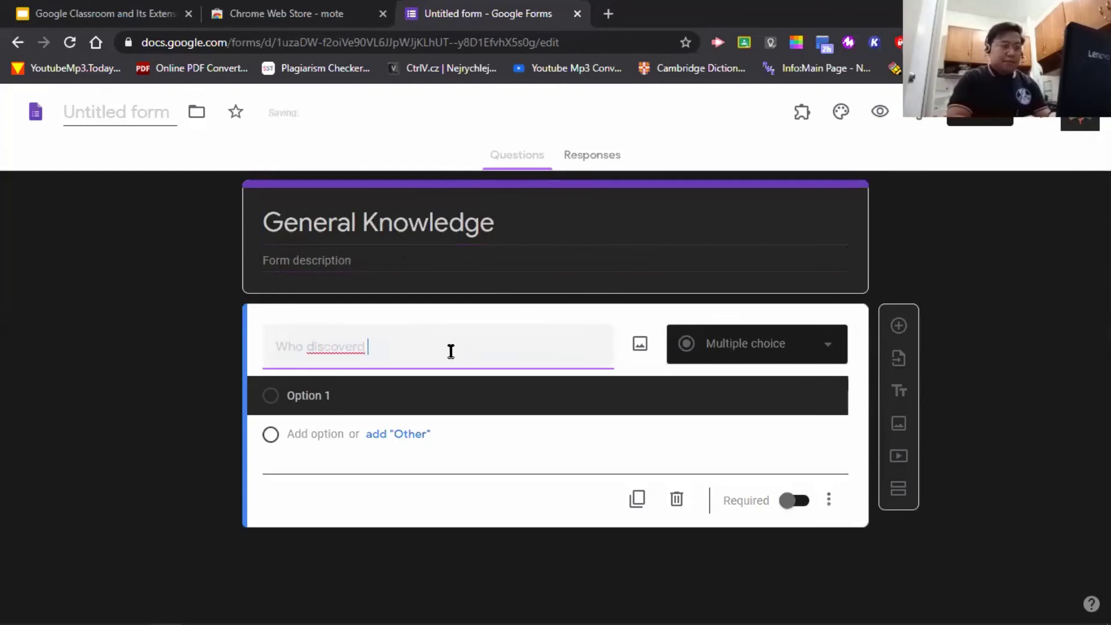
key(BackSpace)
key(BackSpace)
key(BackSpace)
key(BackSpace)
key(BackSpace)
key(BackSpace)
key(BackSpace)
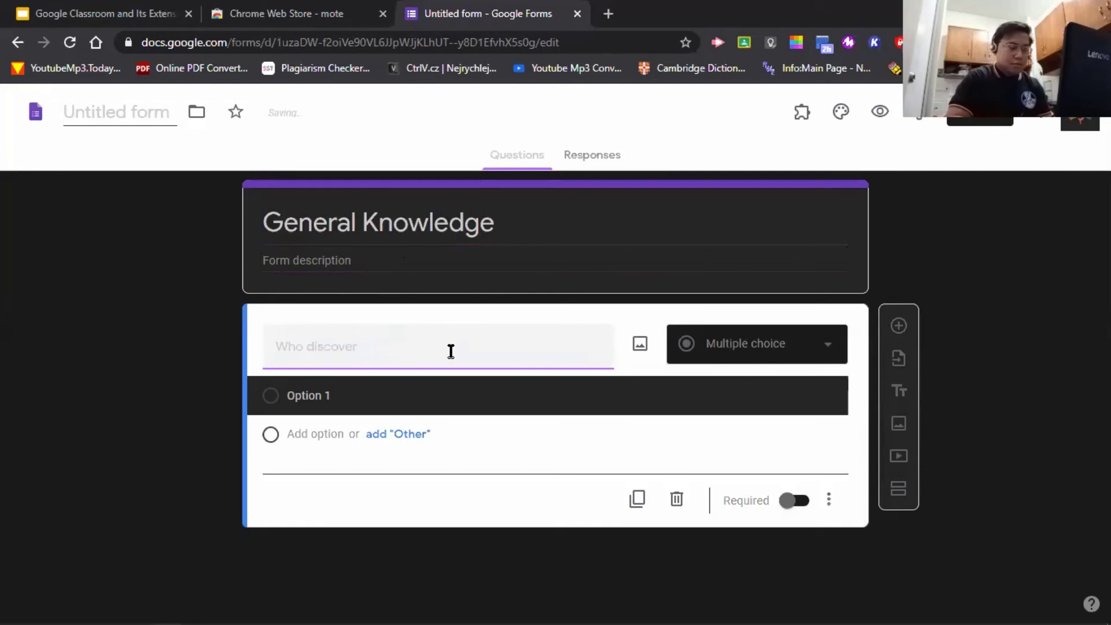
text(red Philipp)
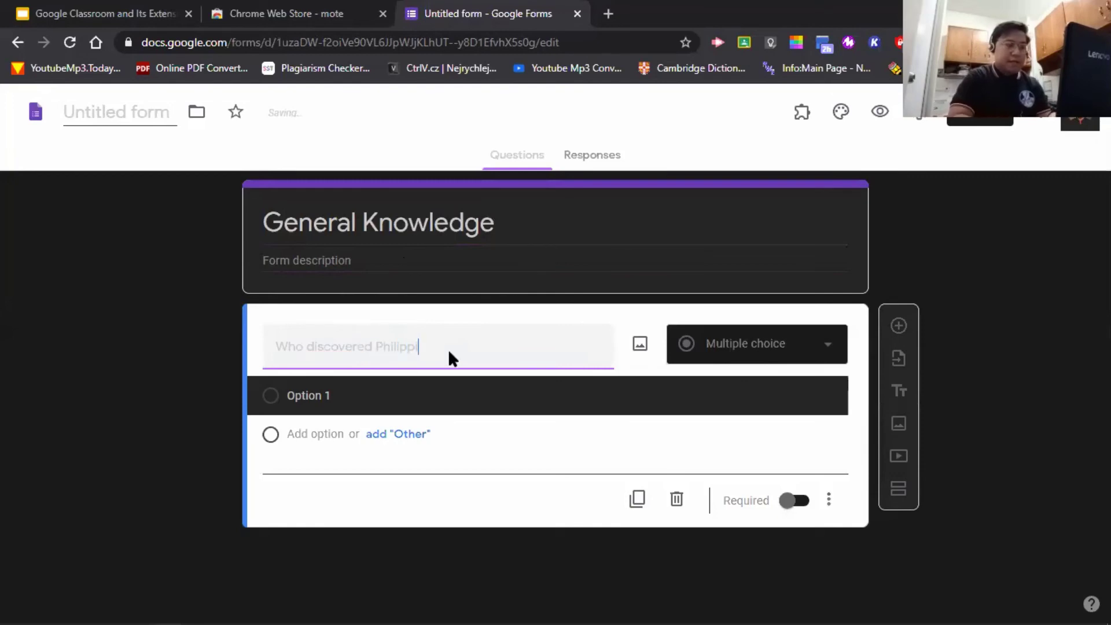
text(ines?)
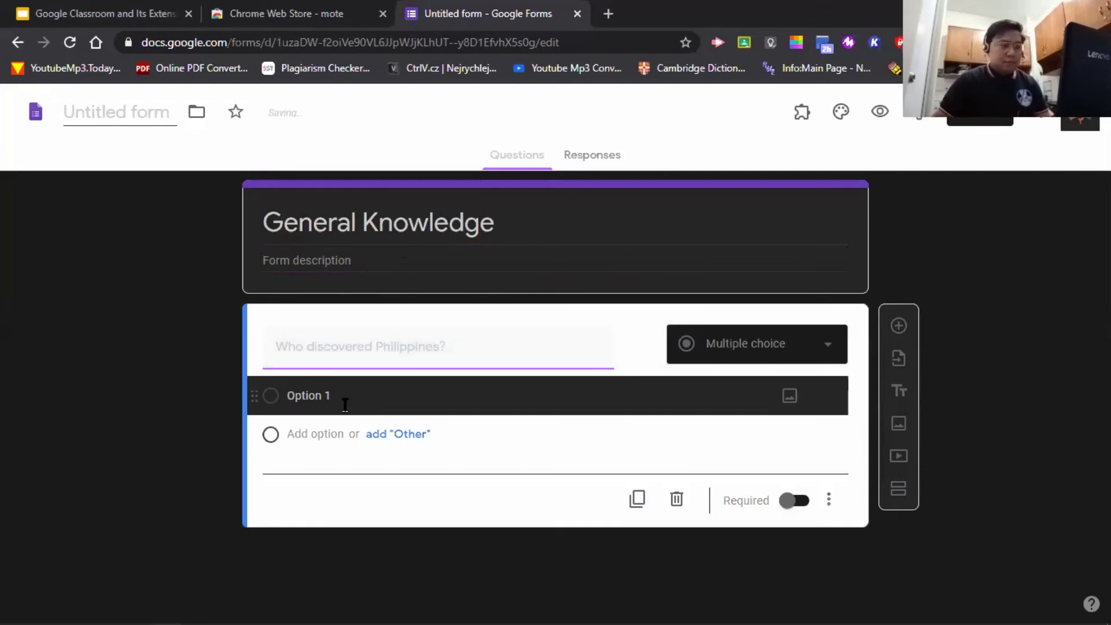
- Fill in three choices: 'Ferdinand Magellan', 'Aetas, Indonesians, Malays' and 'Juan Ponce Enrile'
click(342, 398)
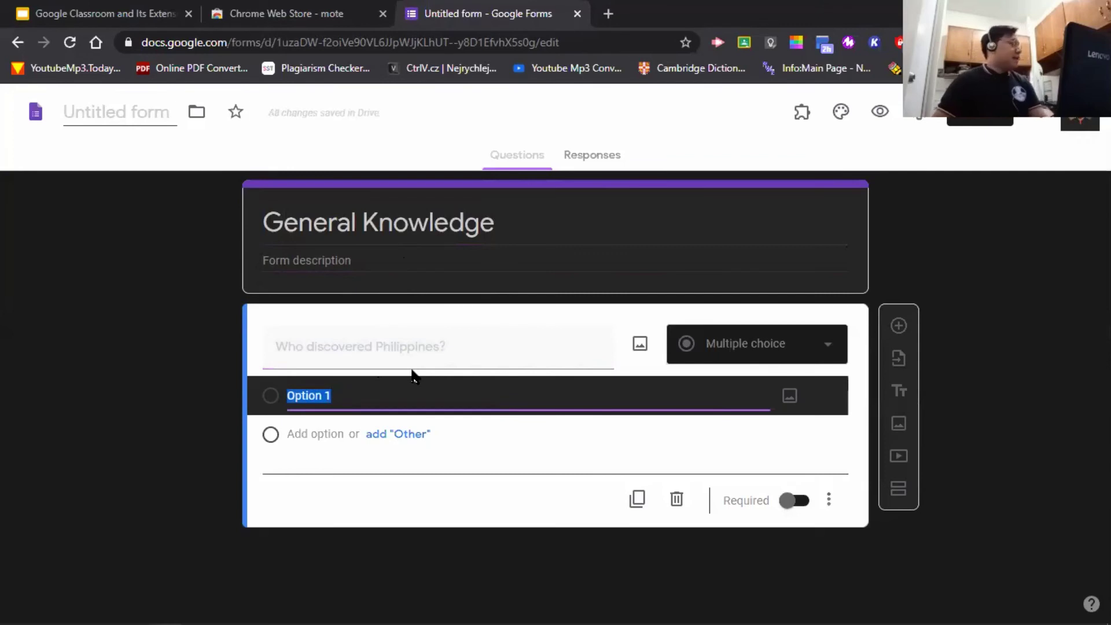
text(Ferdin)
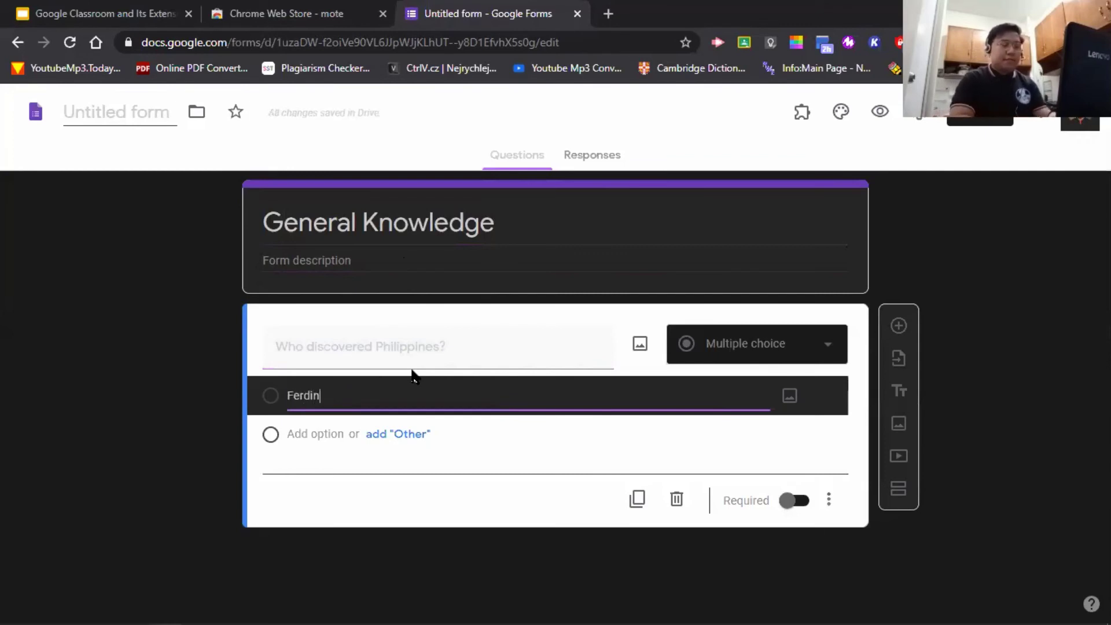
text(and Magellan)
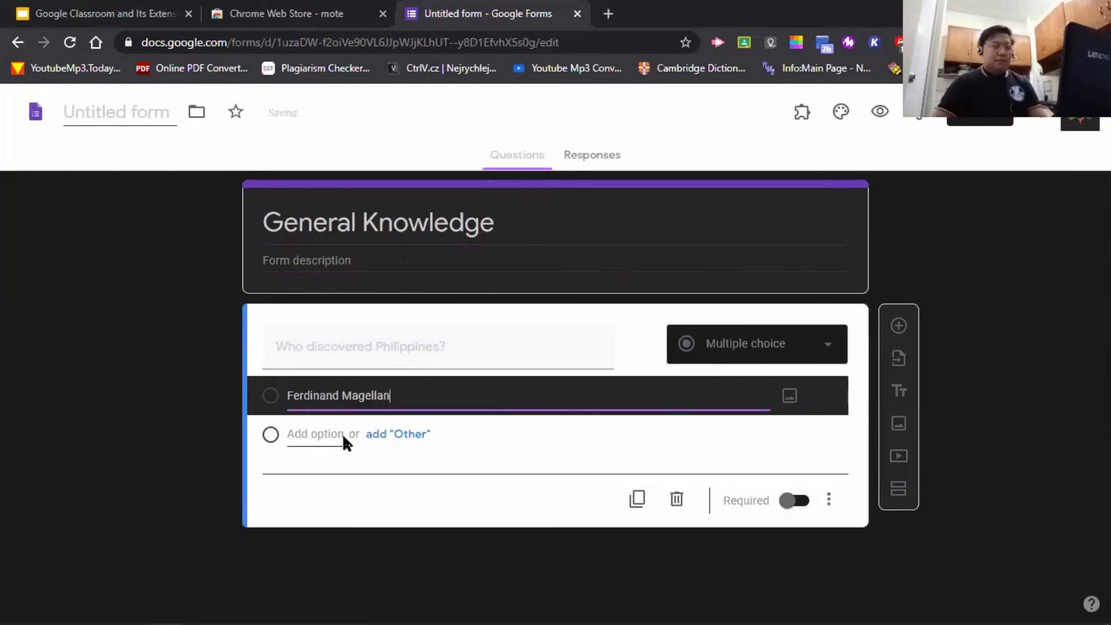
click(326, 435)
text(Aetas,)
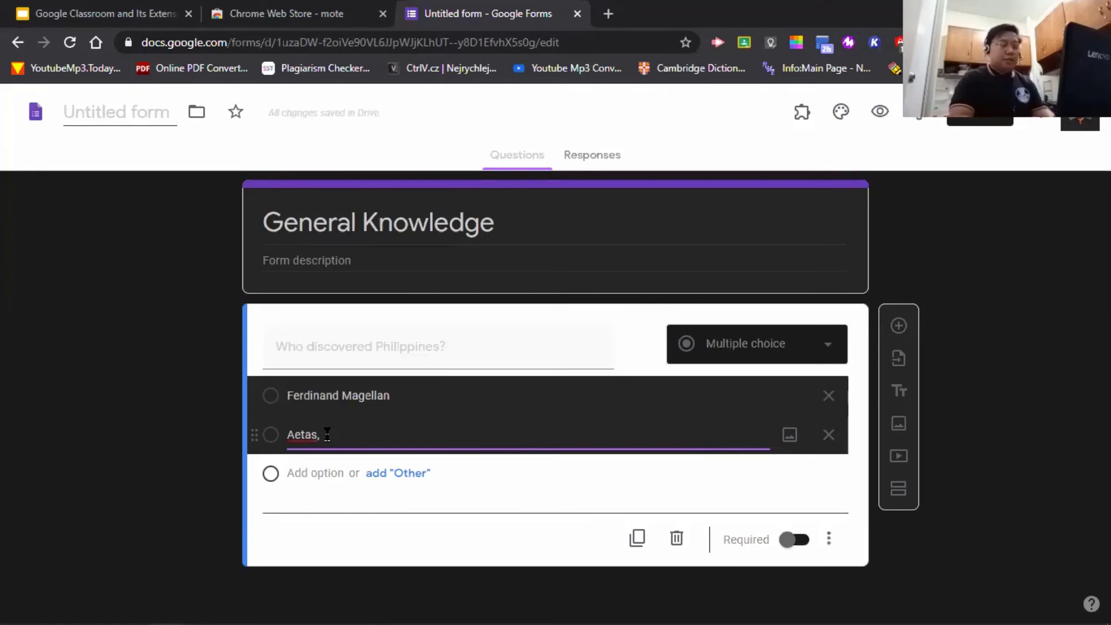
text(Indone)
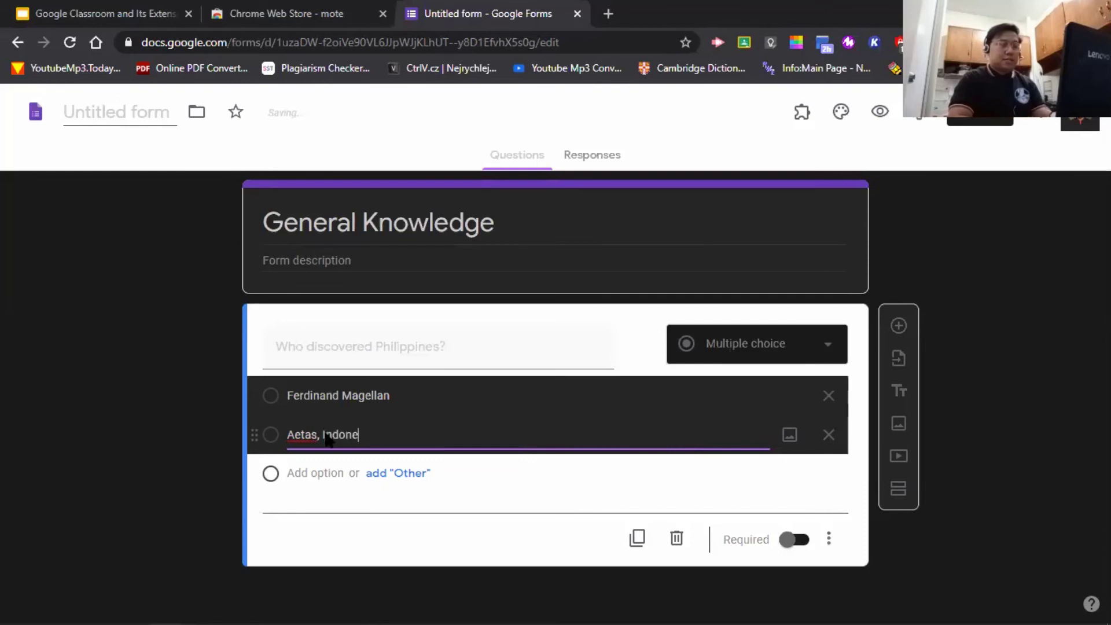
text(sians, Mlaya)
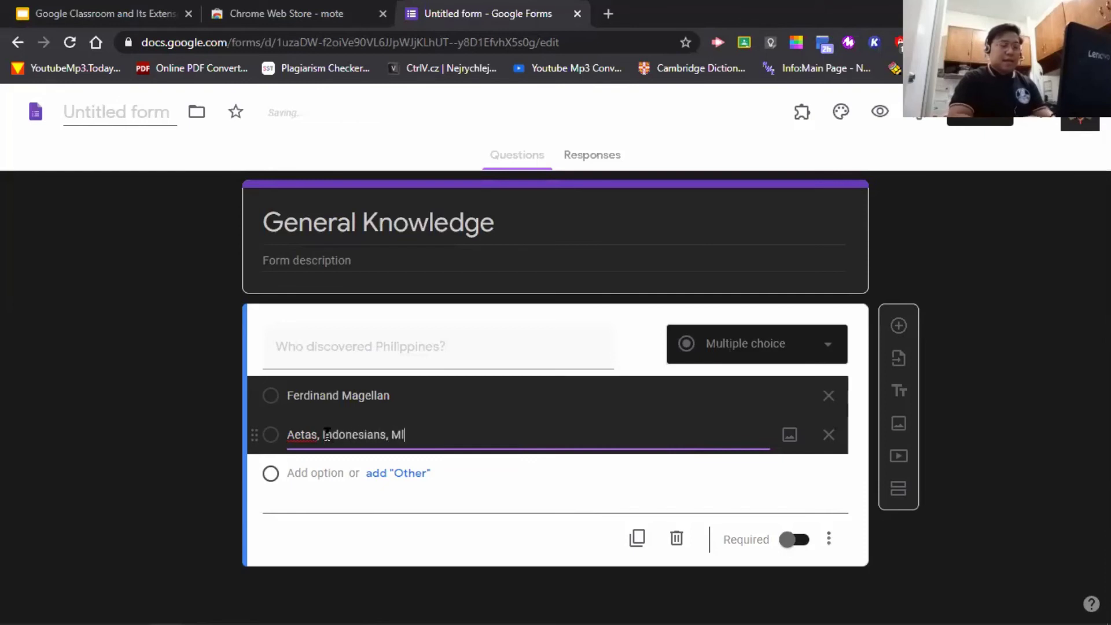
key(BackSpace)
key(BackSpace)
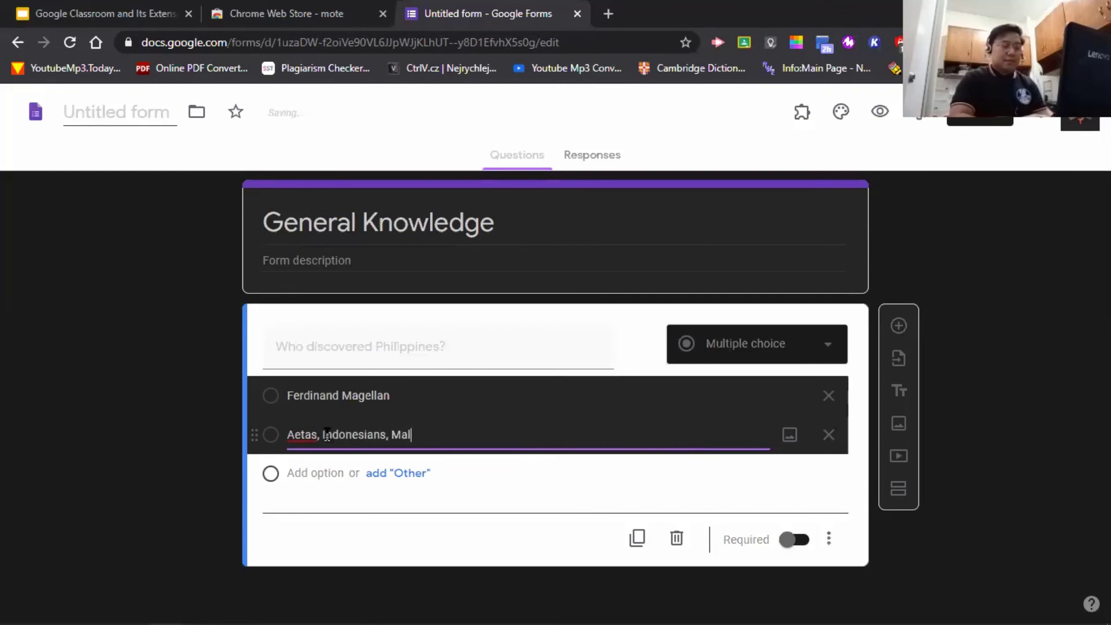
text(ays)
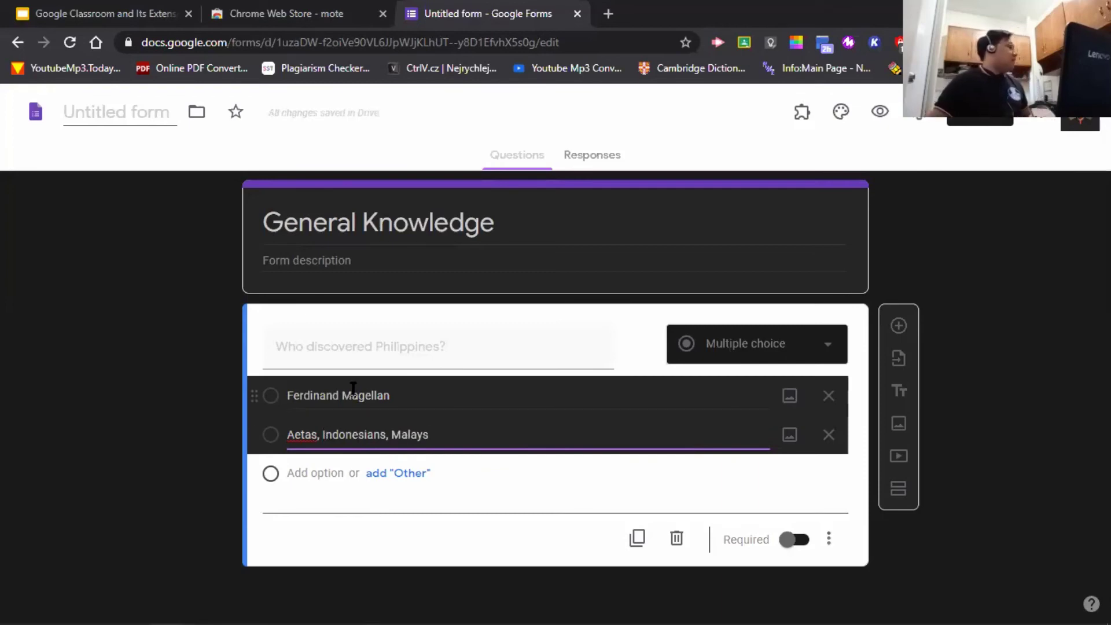
click(332, 478)
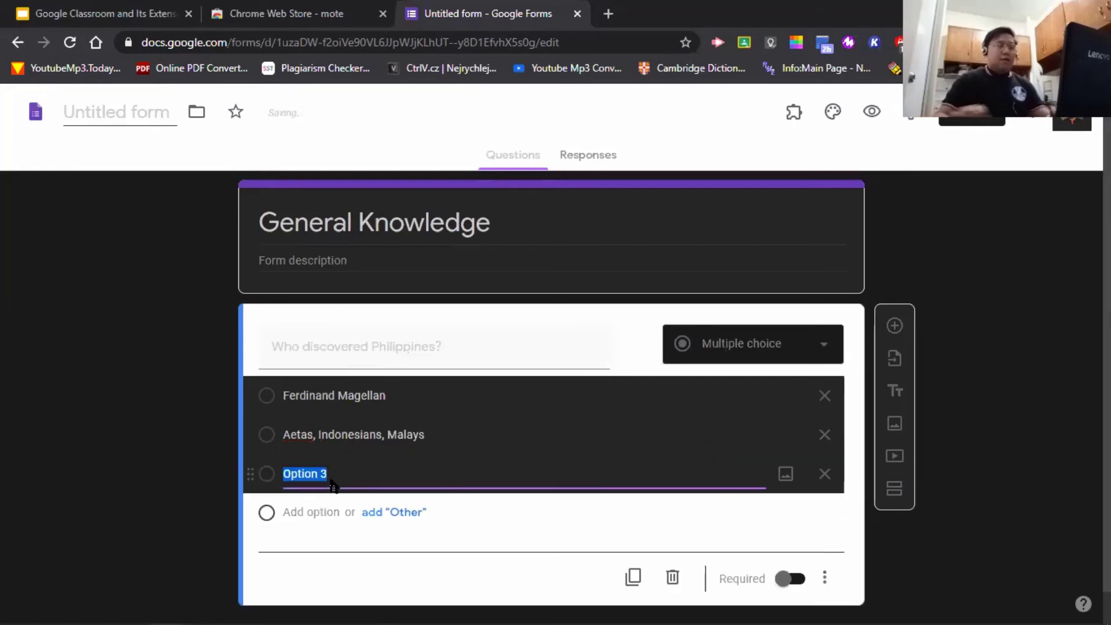
text(Juan Po)
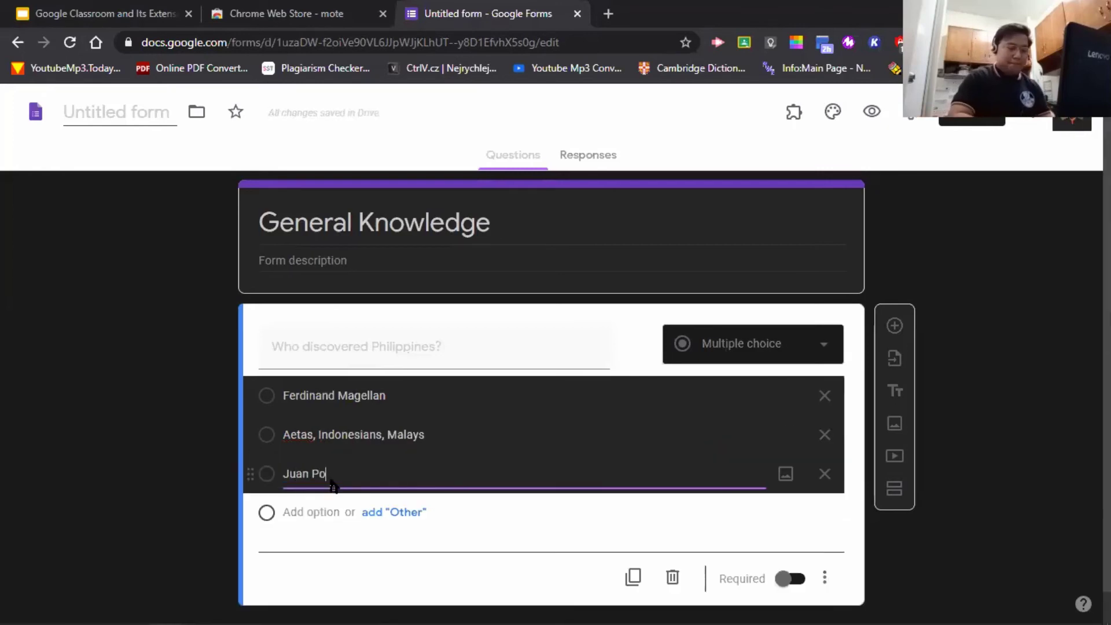
text(nce Enrile)
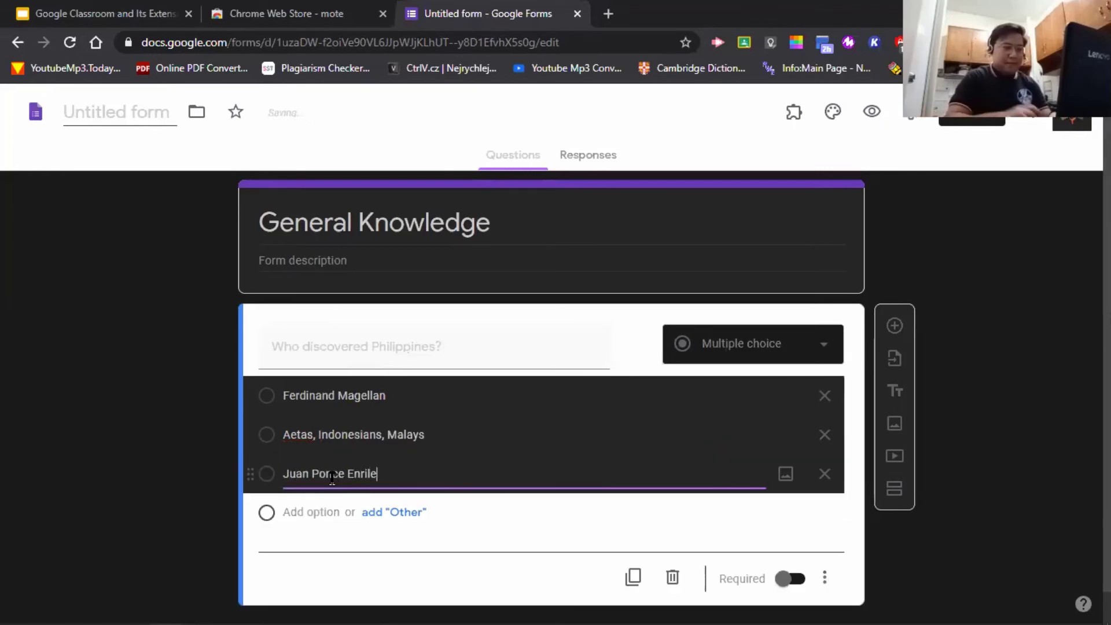
click(995, 354)
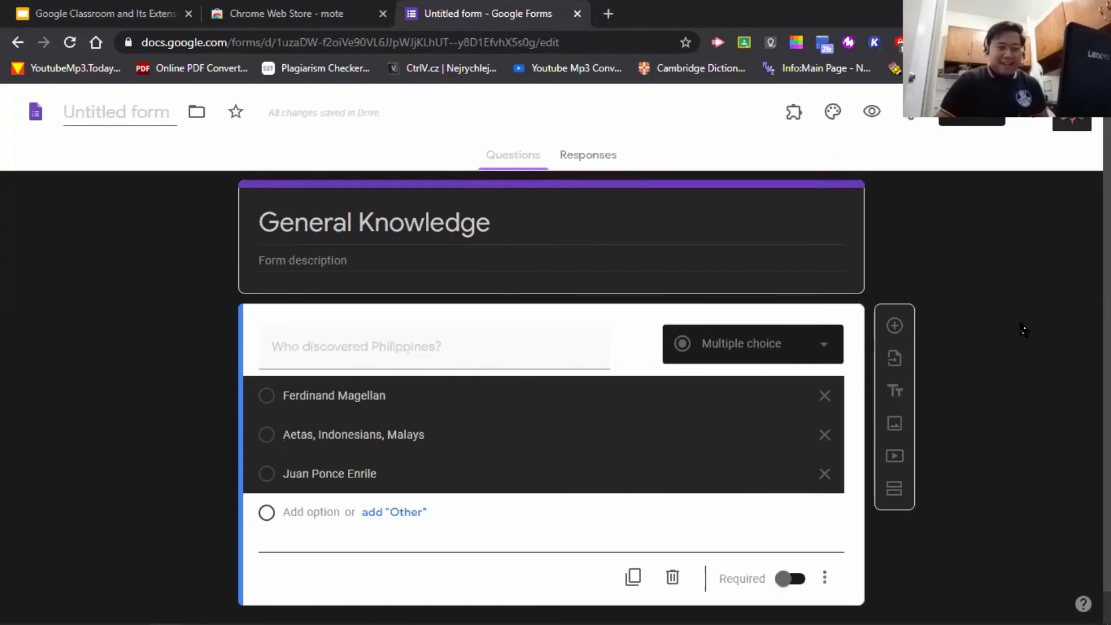
scroll(1024, 342, down, 1)
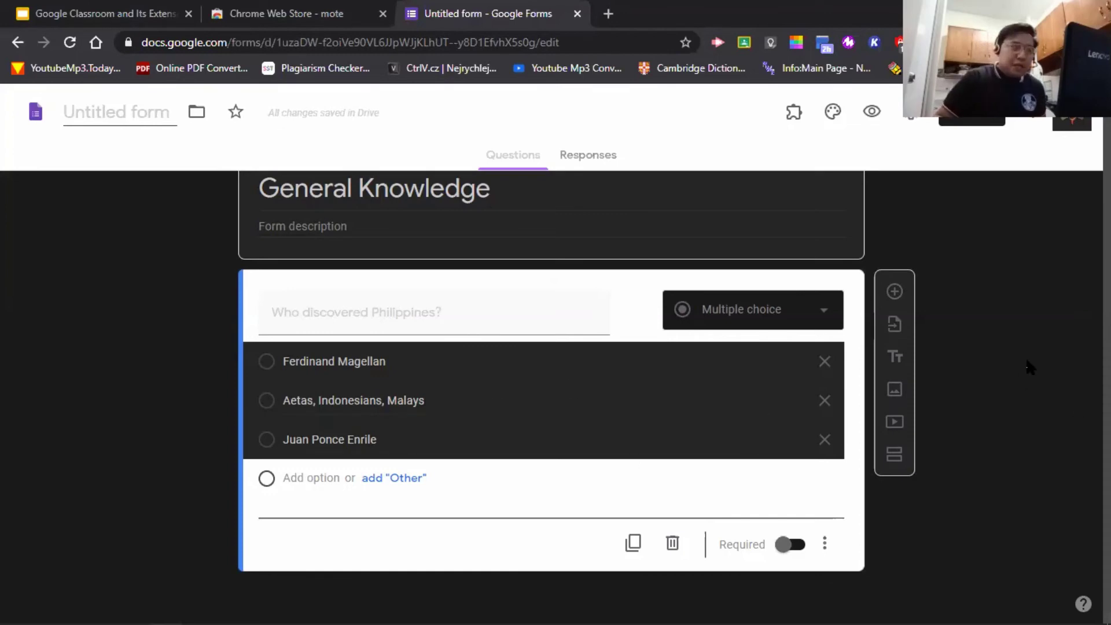
scroll(1026, 367, up, 1)
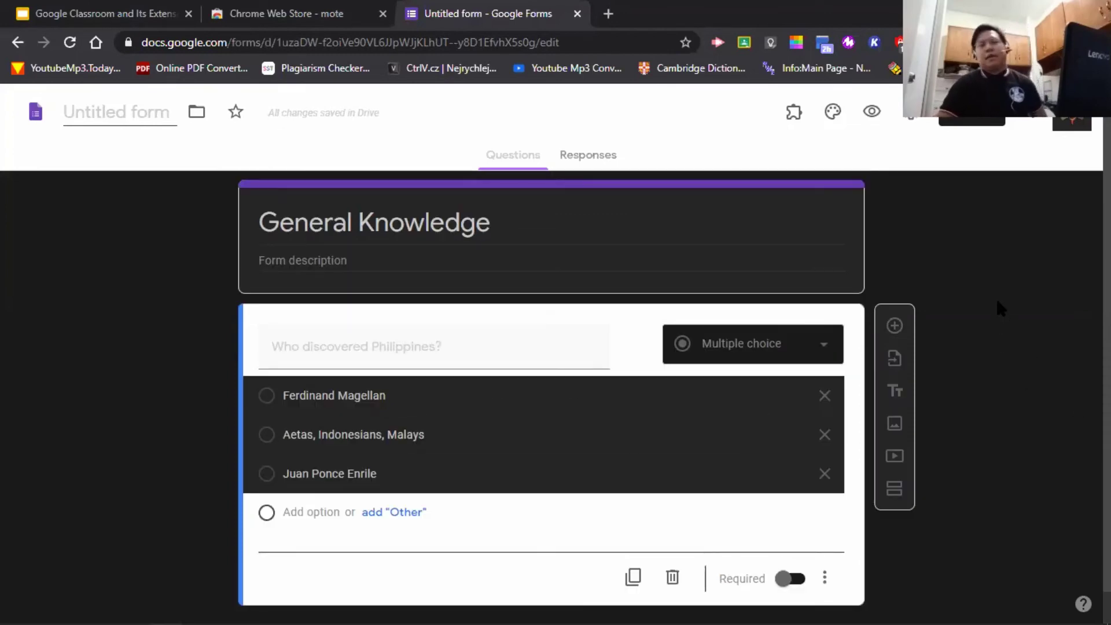
- Turn the General Knowledge form into a quiz from its Settings
click(912, 123)
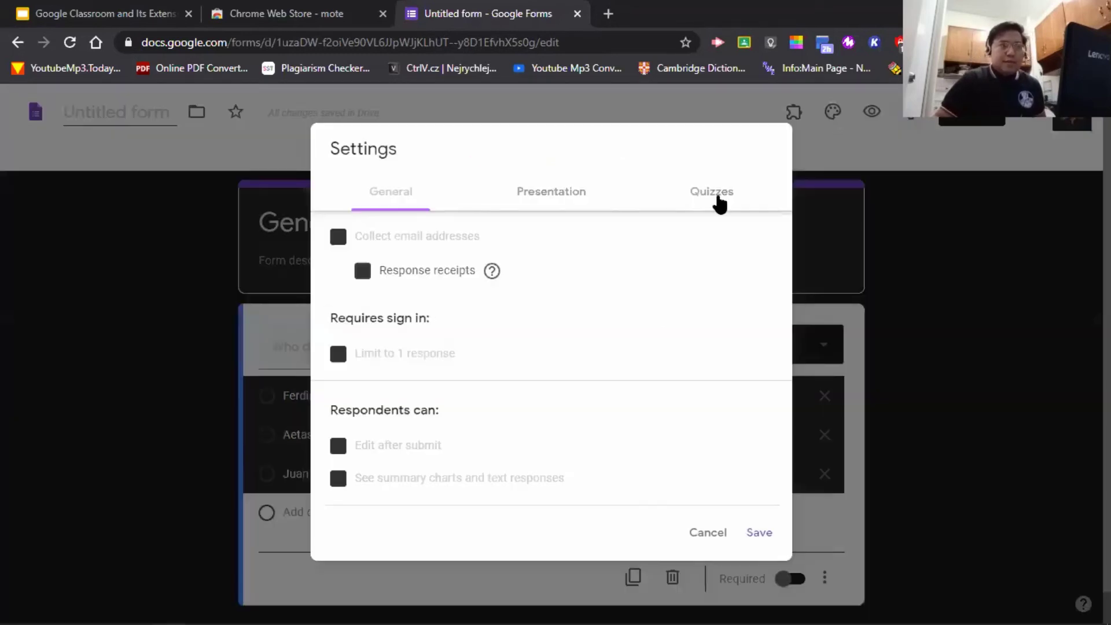
click(717, 196)
click(345, 234)
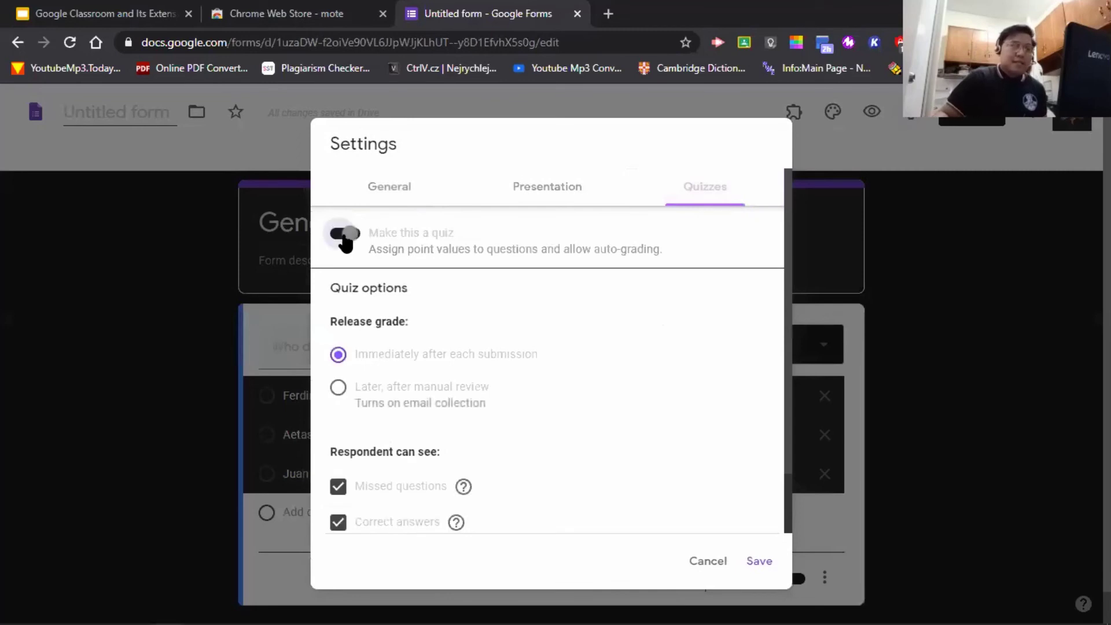
scroll(642, 343, down, 1)
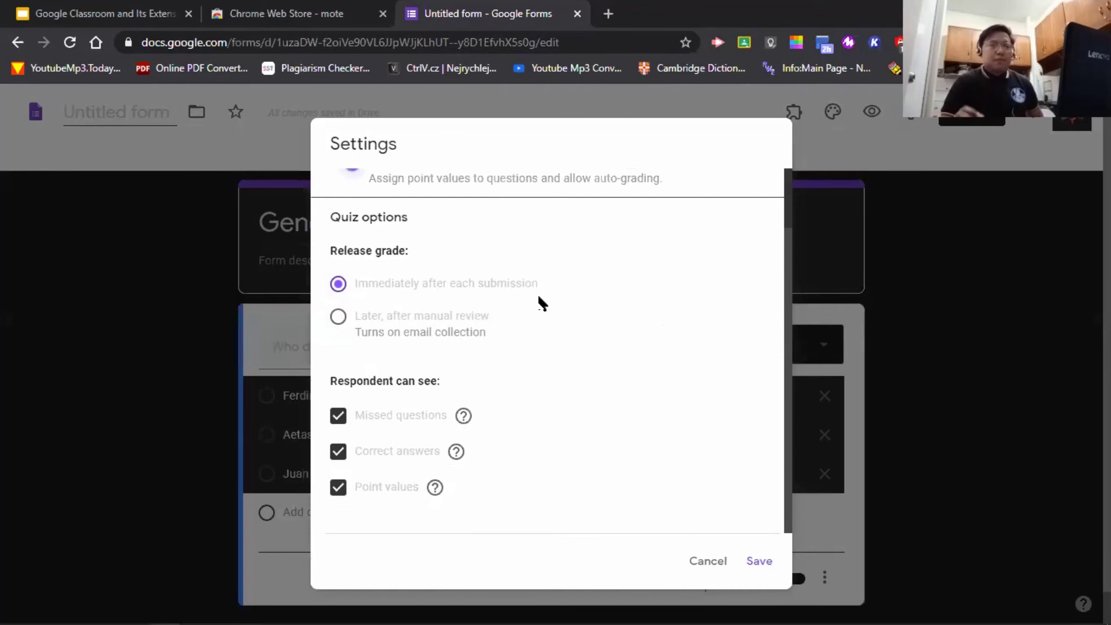
- Release grades after manual review, show missed questions and point values, hide correct answers, and save
click(338, 318)
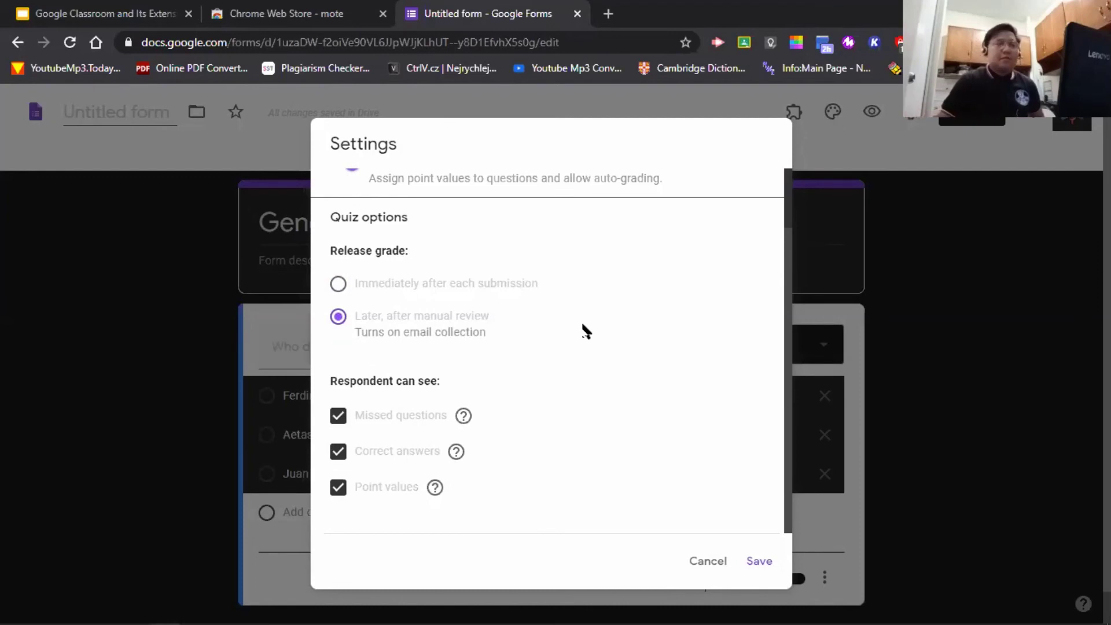
scroll(555, 359, down, 1)
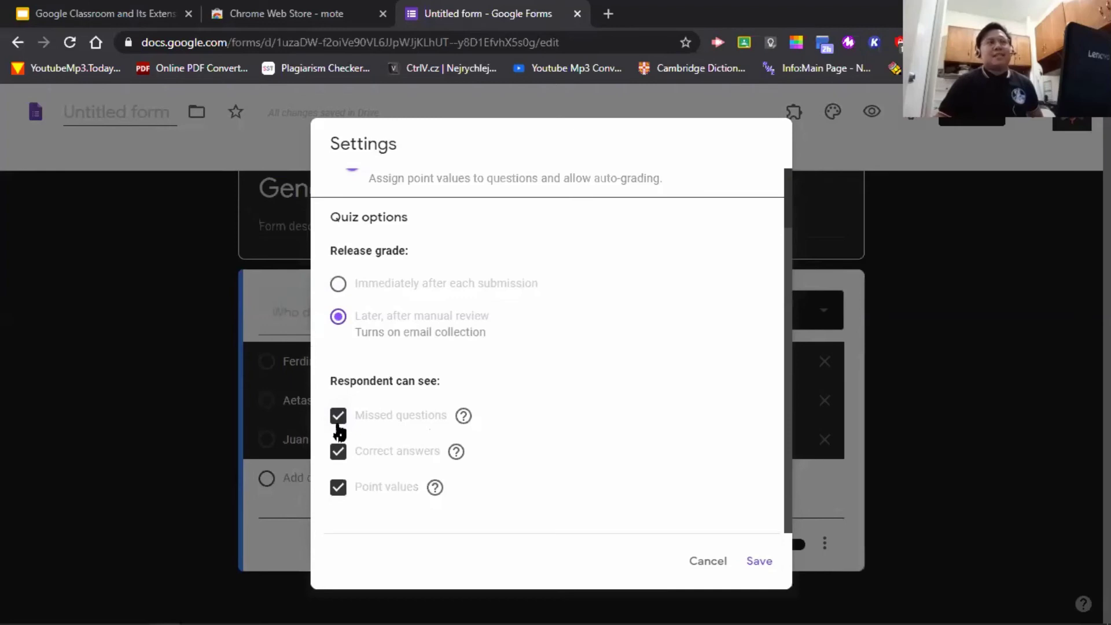
click(339, 487)
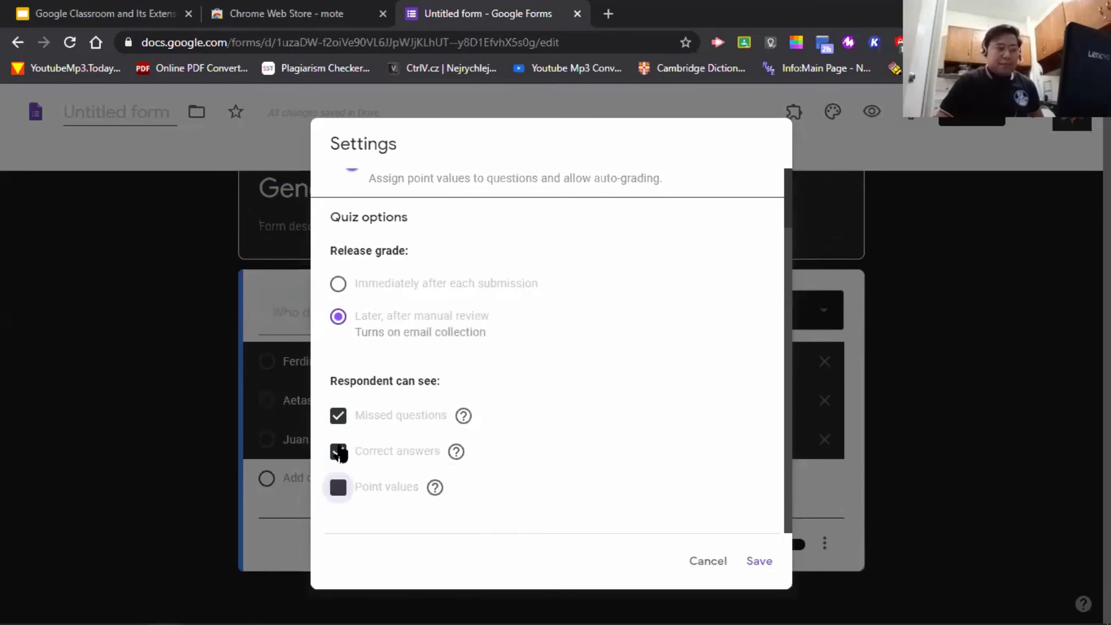
click(339, 452)
click(339, 416)
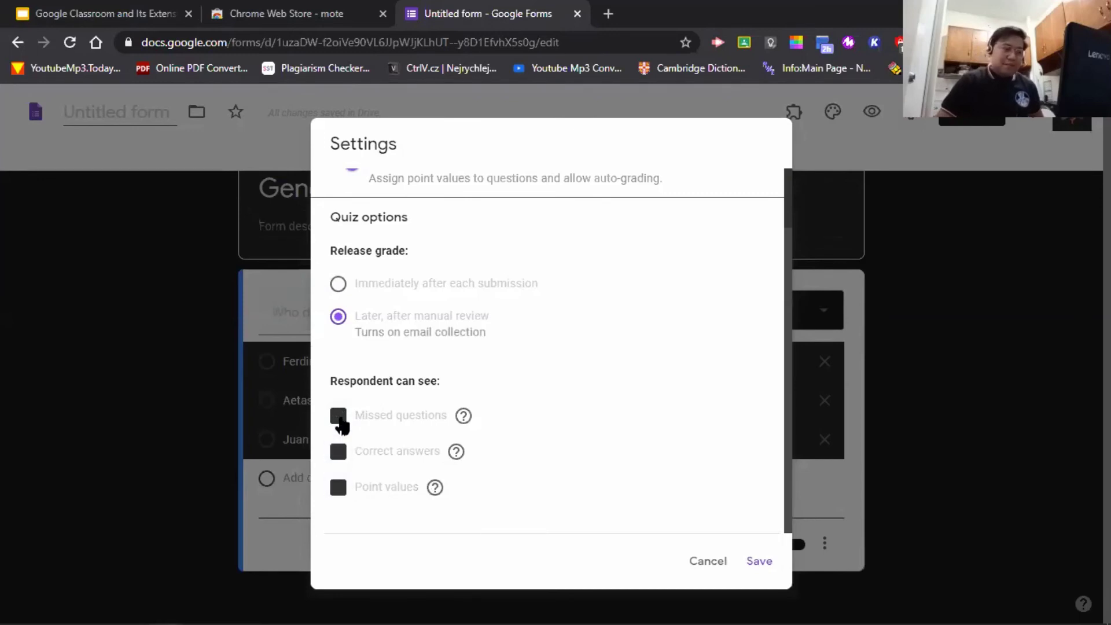
click(340, 421)
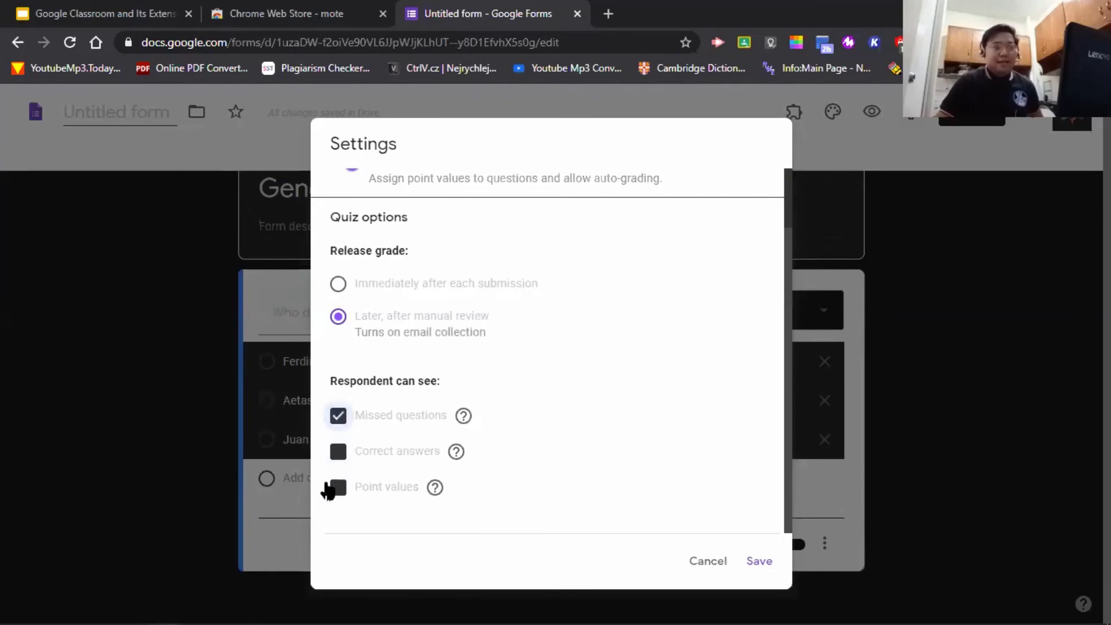
click(336, 489)
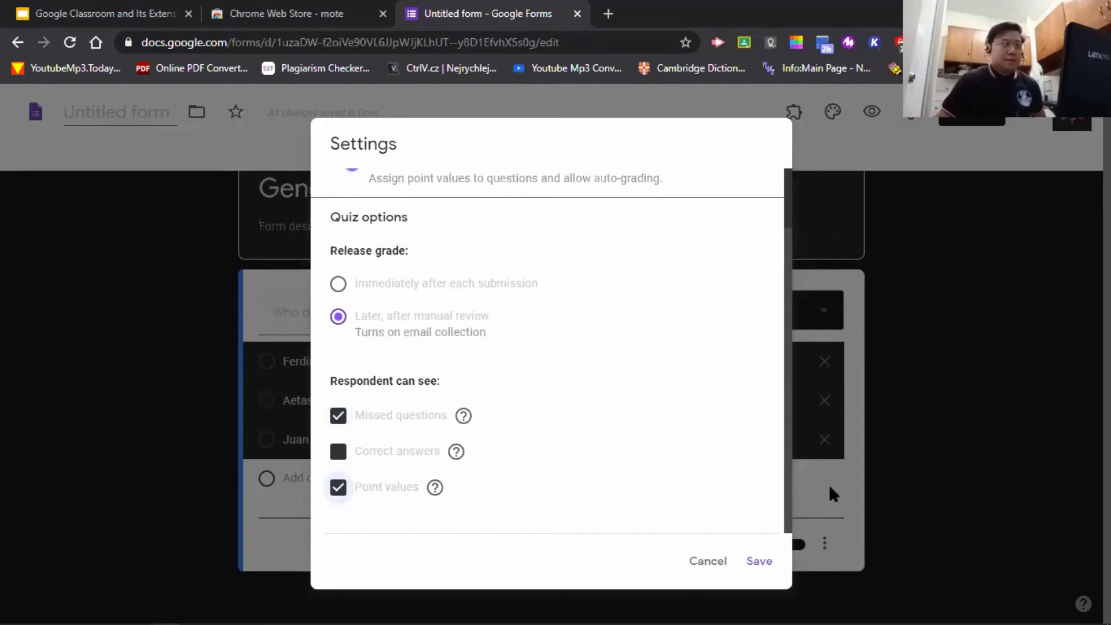
click(763, 562)
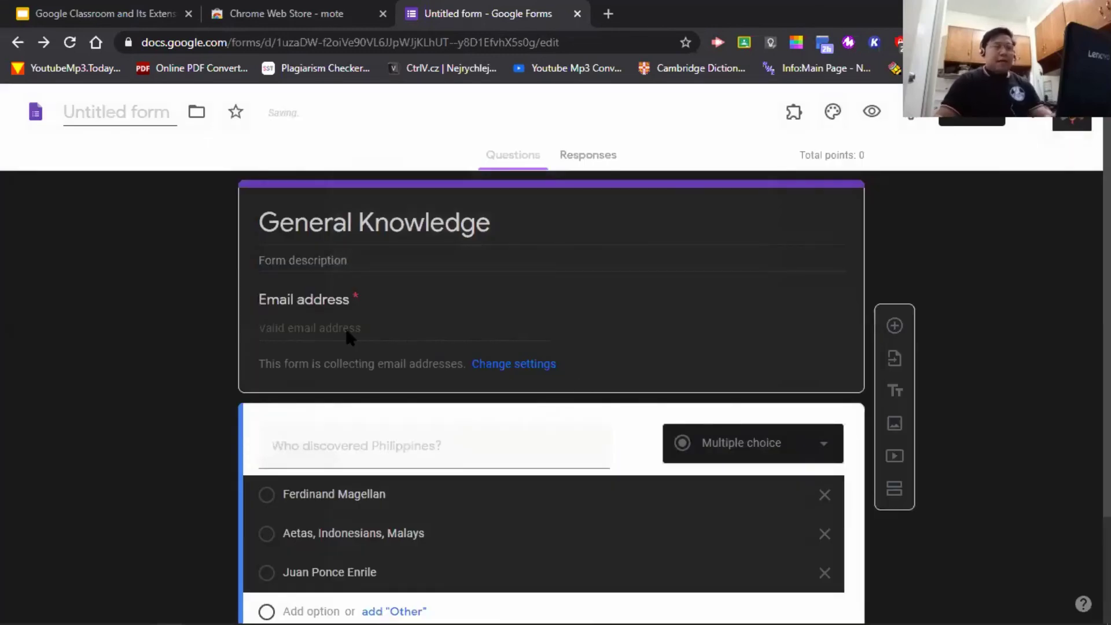
- Make the Philippines question required
click(364, 328)
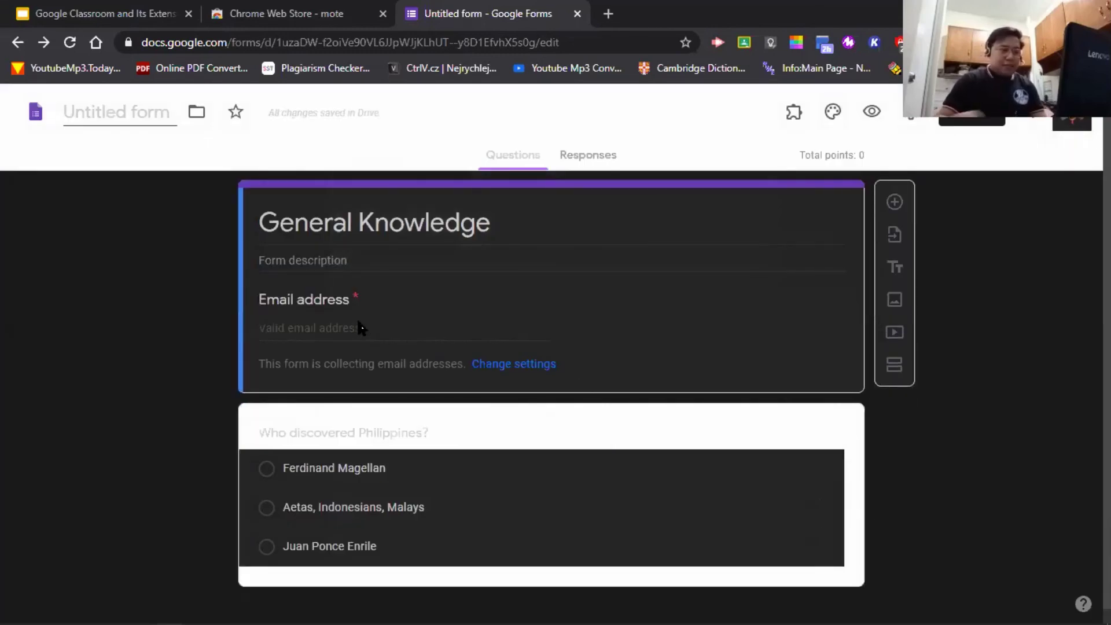
scroll(434, 359, down, 1)
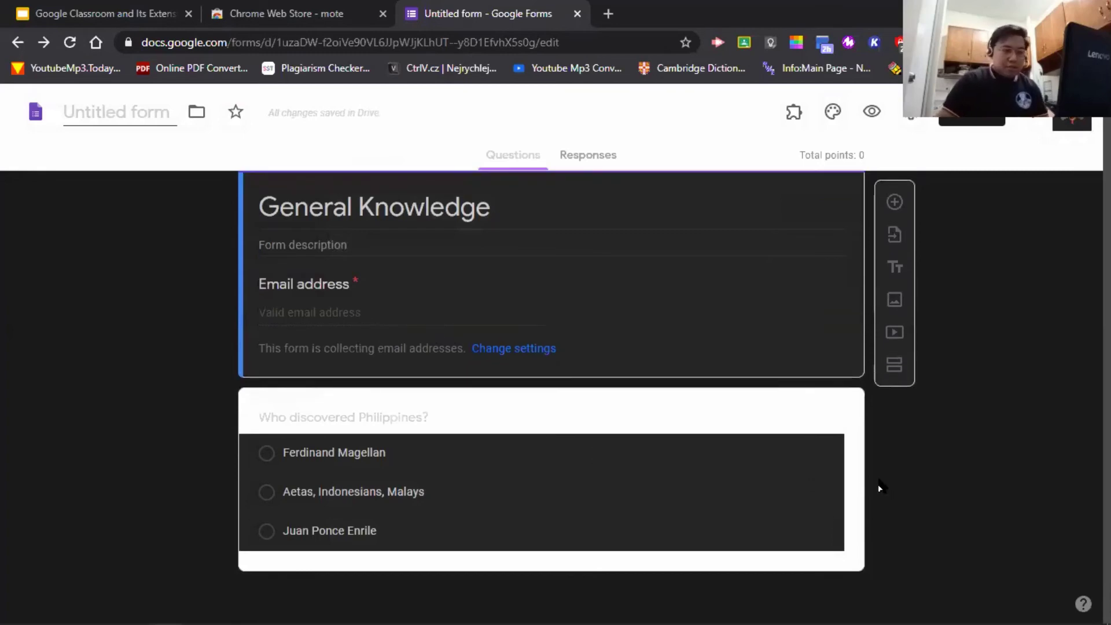
click(858, 455)
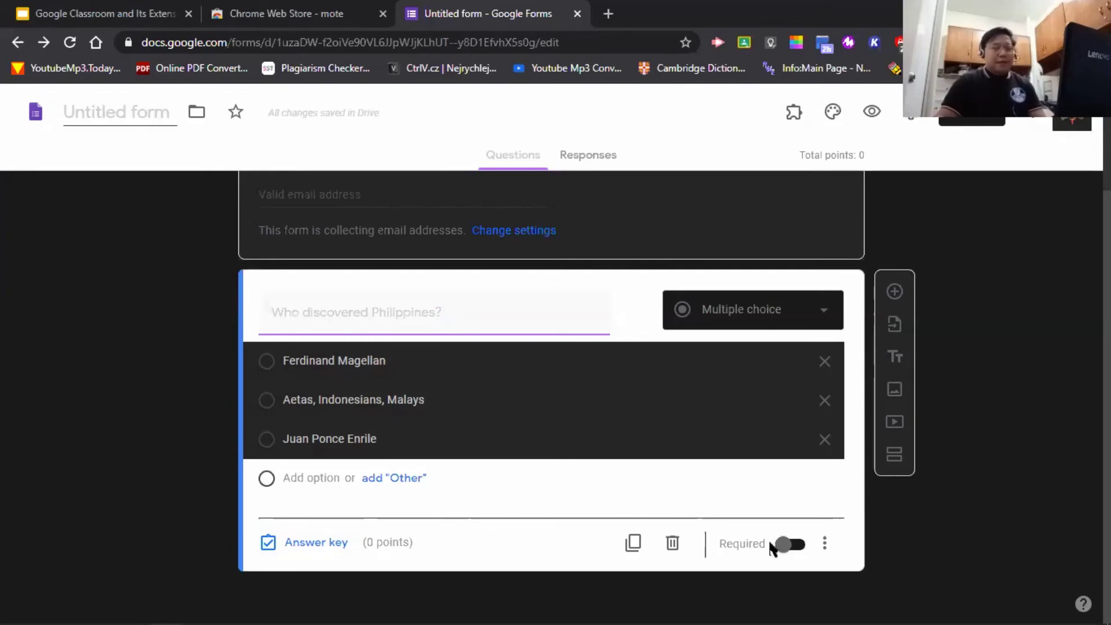
click(782, 548)
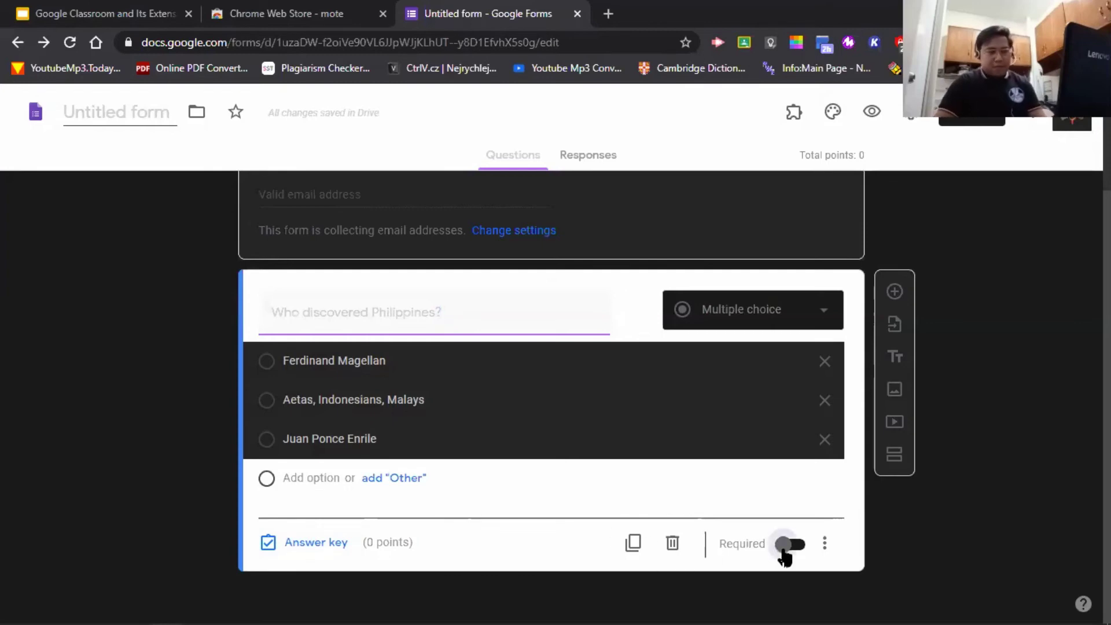
- Set the answer key to 'Aetas, Indonesians, Malays', worth 2 points
click(328, 544)
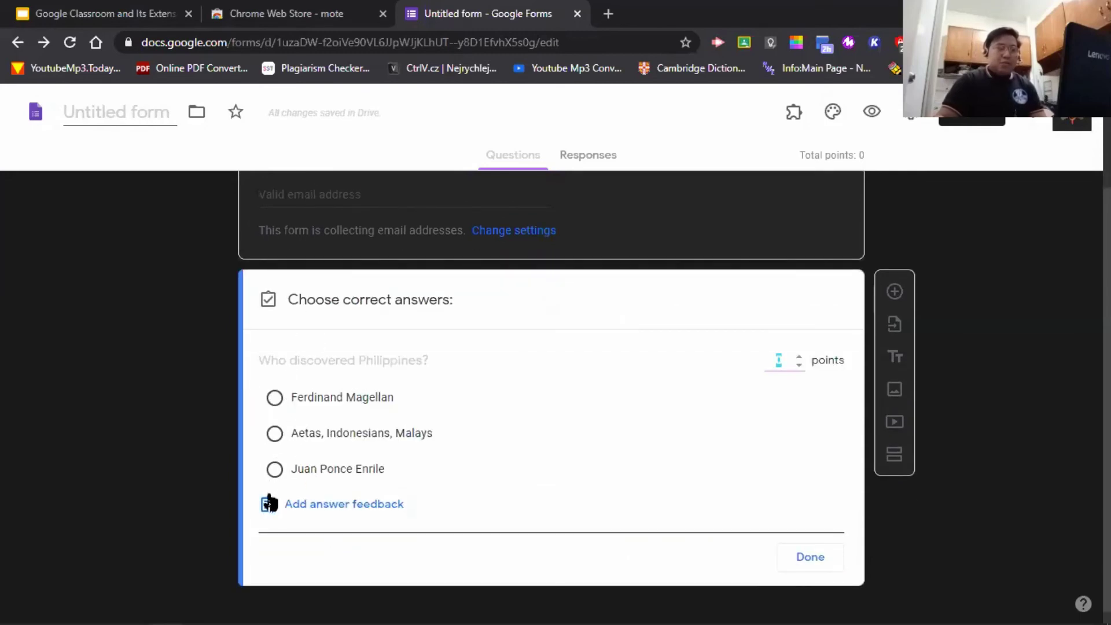
click(275, 434)
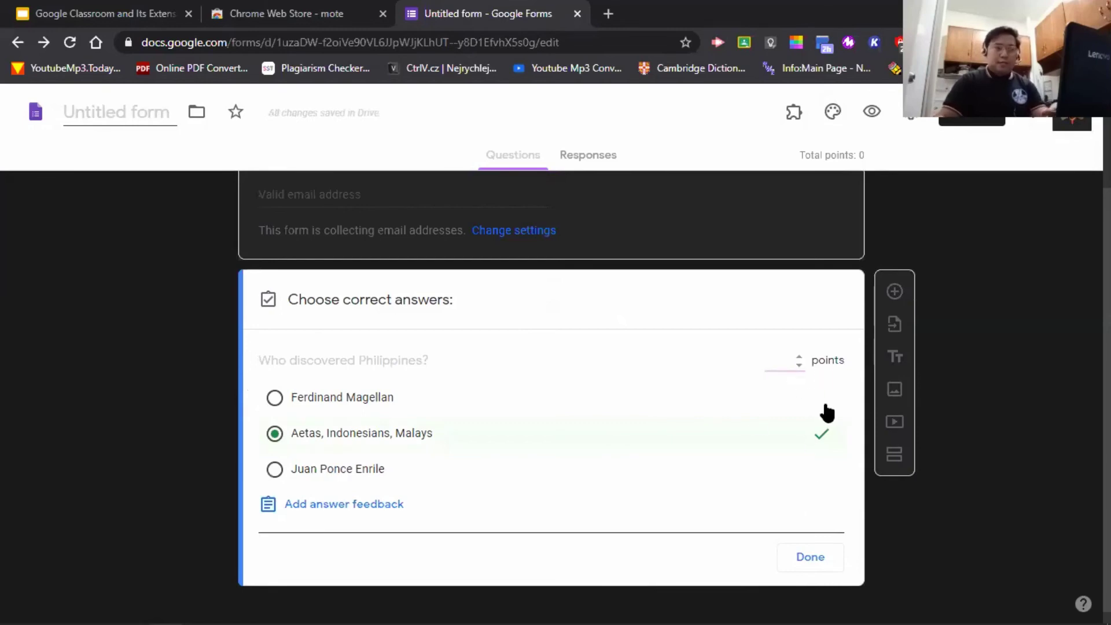
click(775, 356)
text(2)
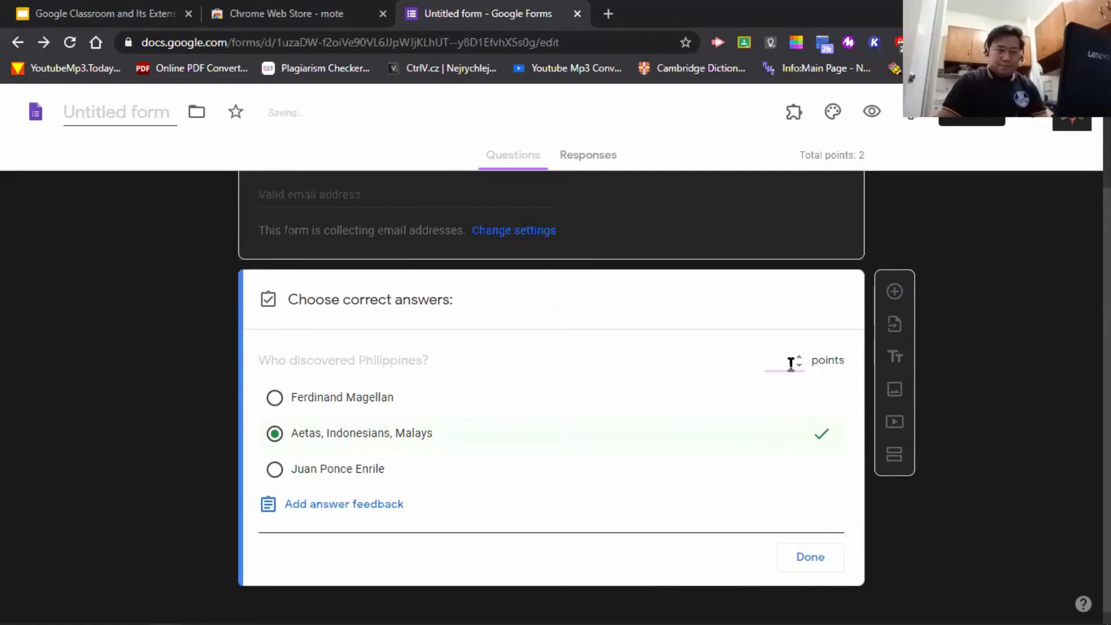
double_click(779, 370)
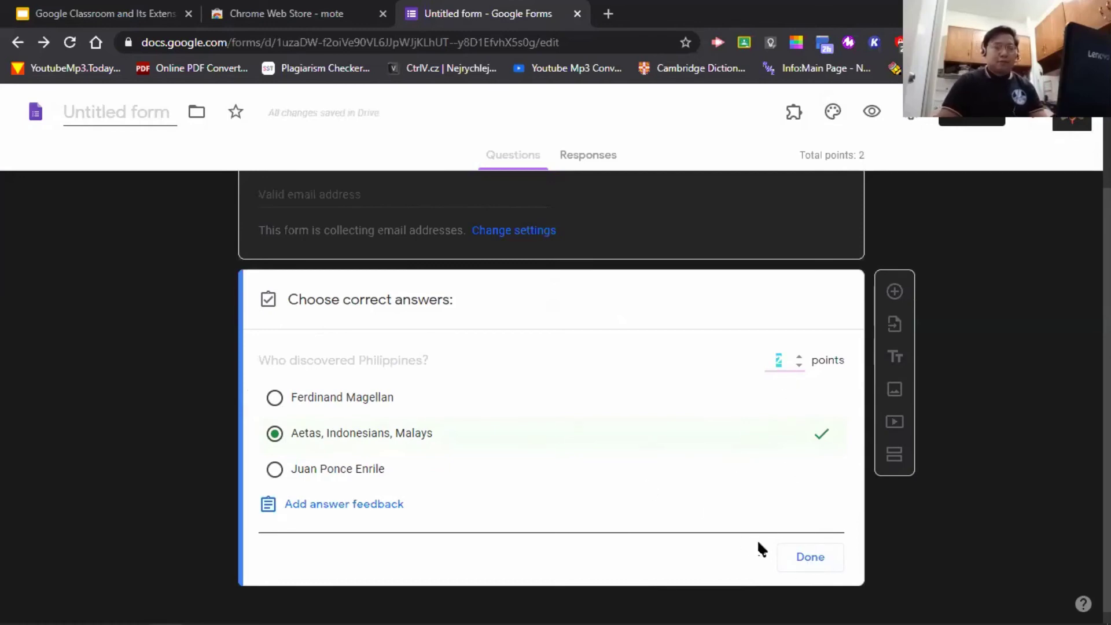
click(794, 559)
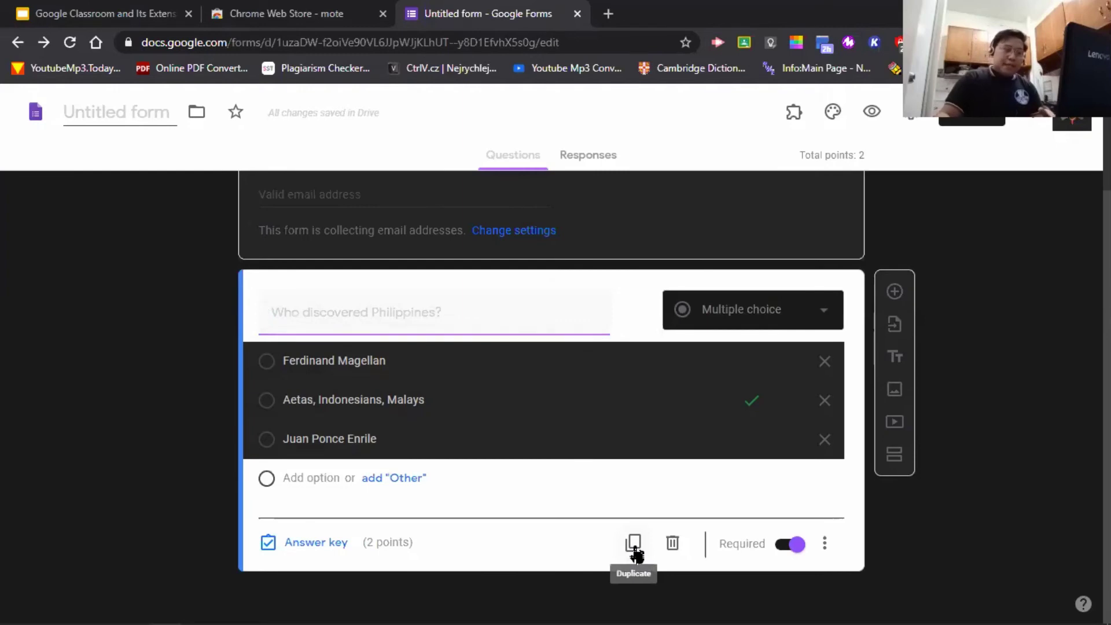
- Duplicate the question and retitle the copy 'How many does Philippines have?'
click(633, 544)
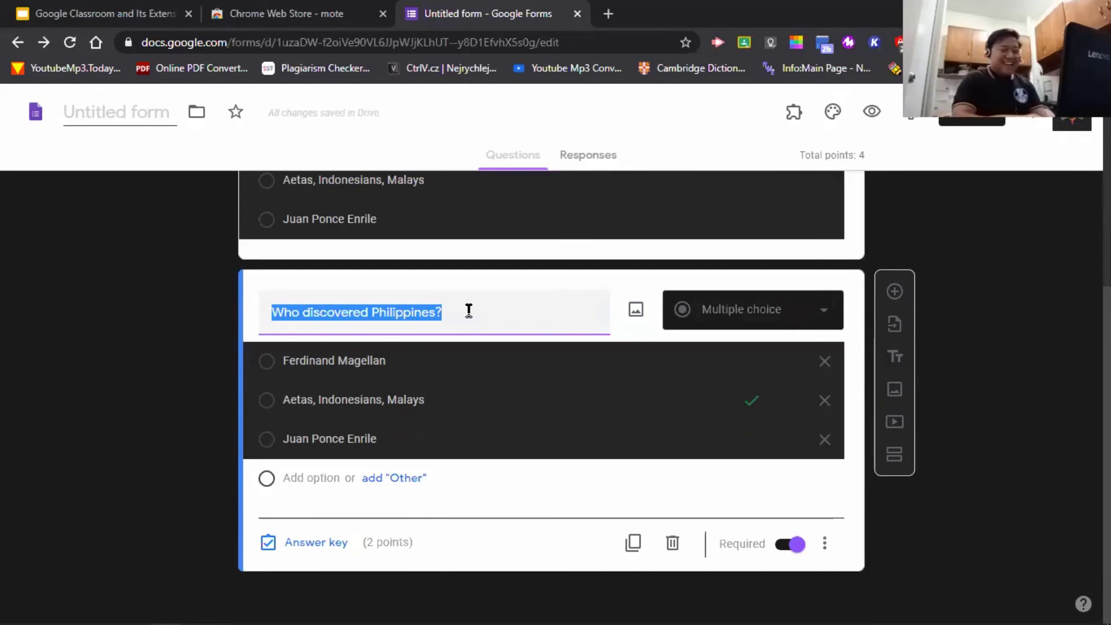
text(How man)
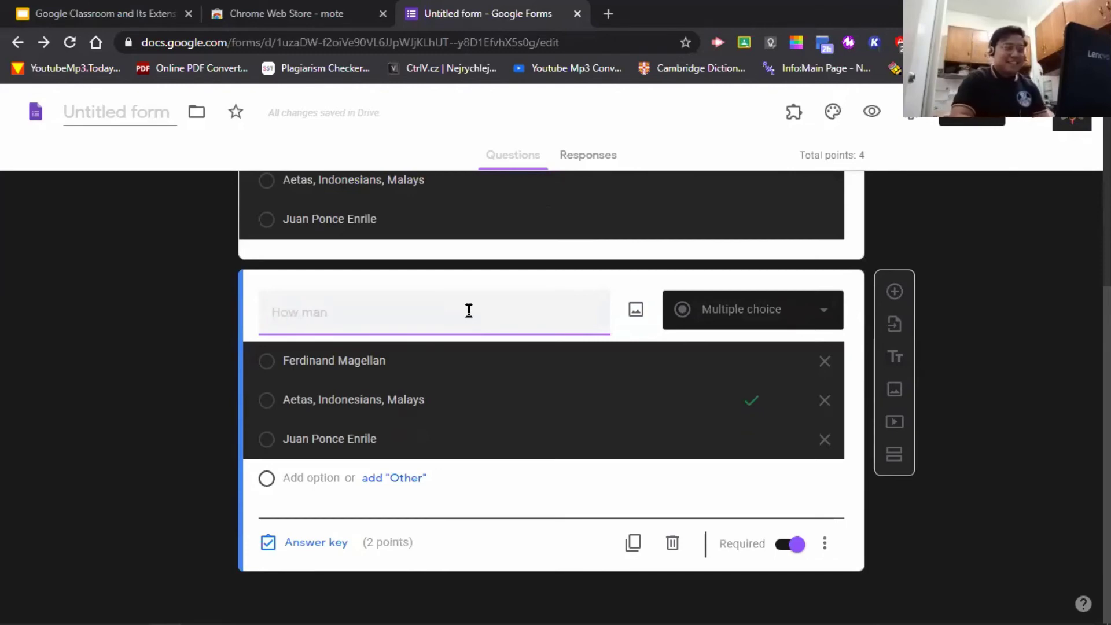
text(y dies i)
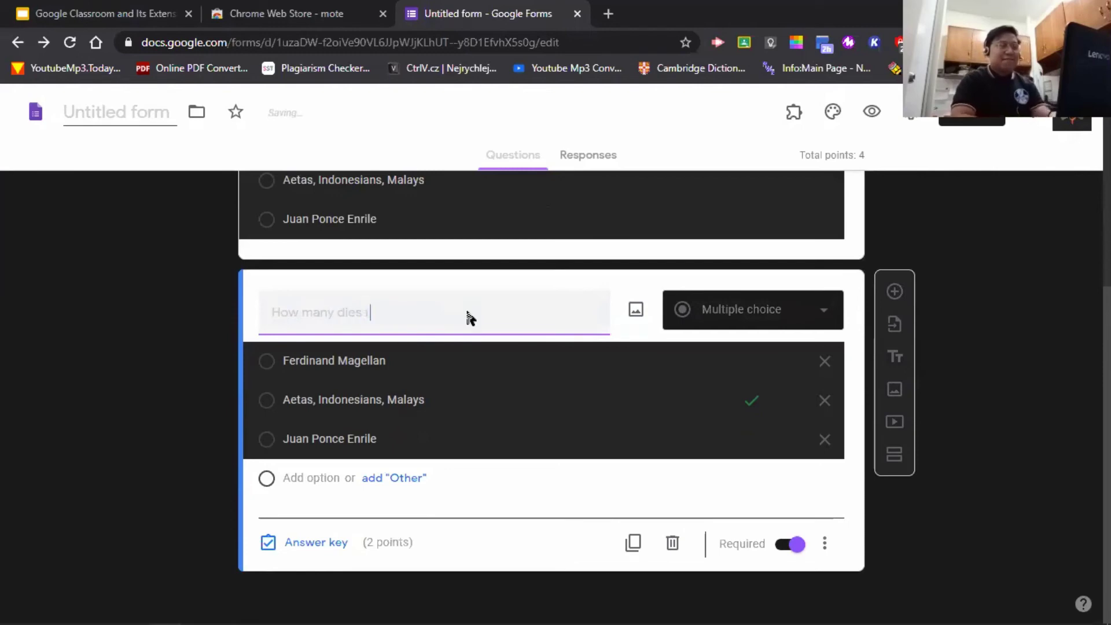
key(BackSpace)
key(BackSpace)
key(BackSpace)
key(BackSpace)
key(BackSpace)
text(oes)
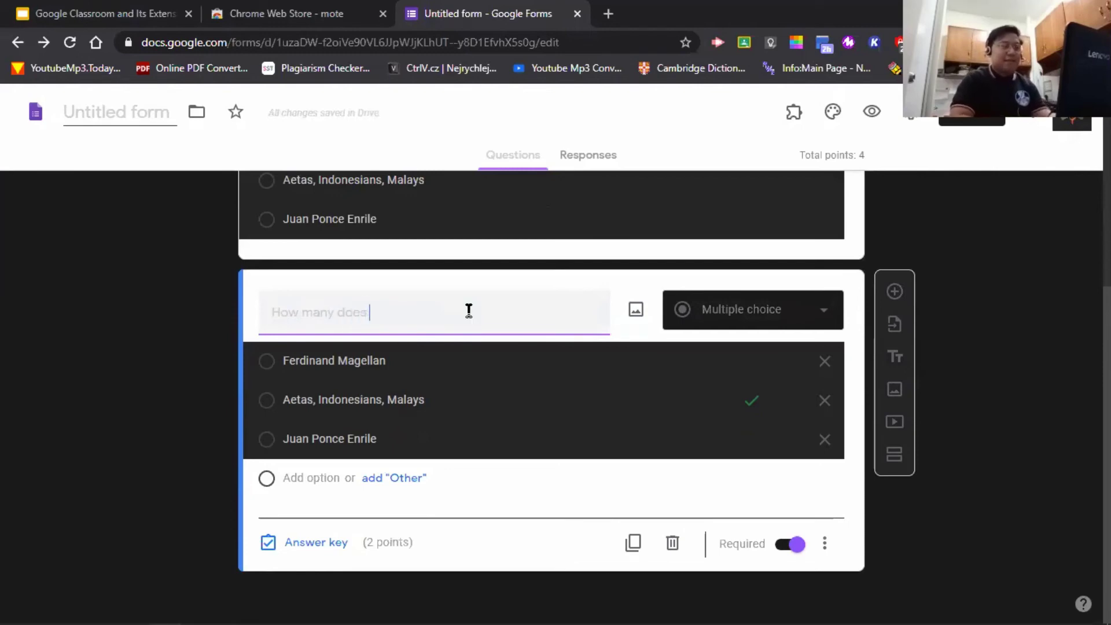
text( Phi)
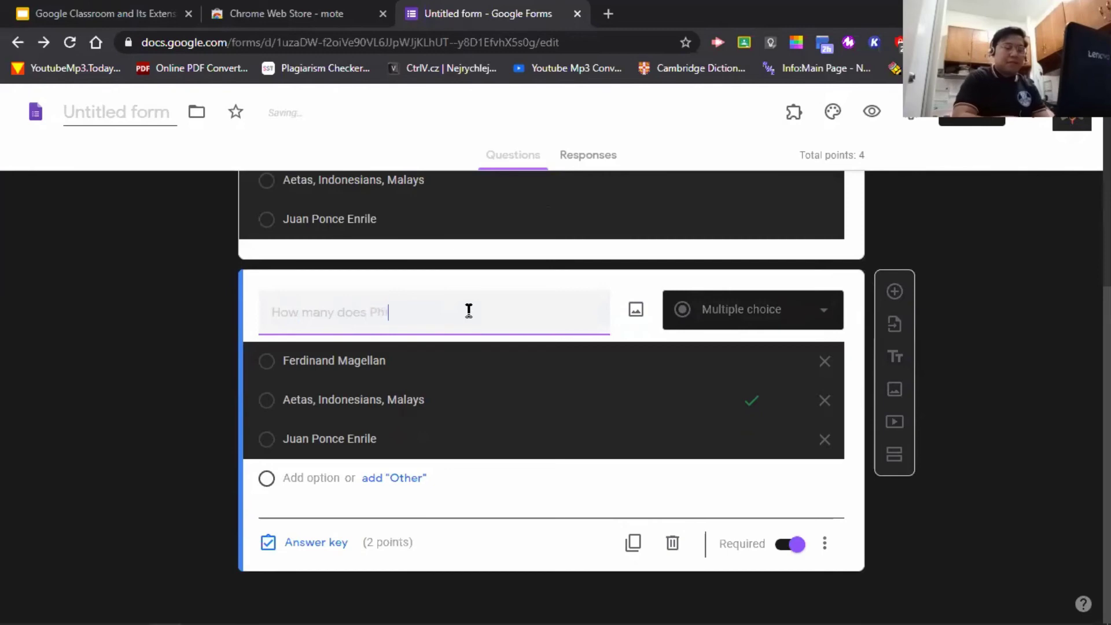
text(lipp)
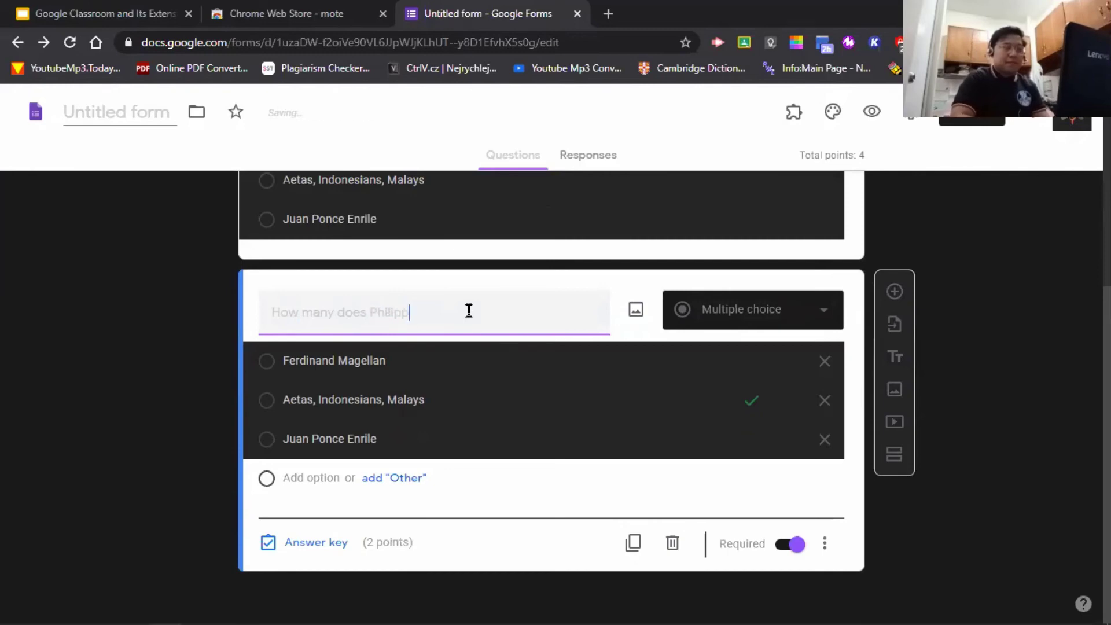
text(ines have)
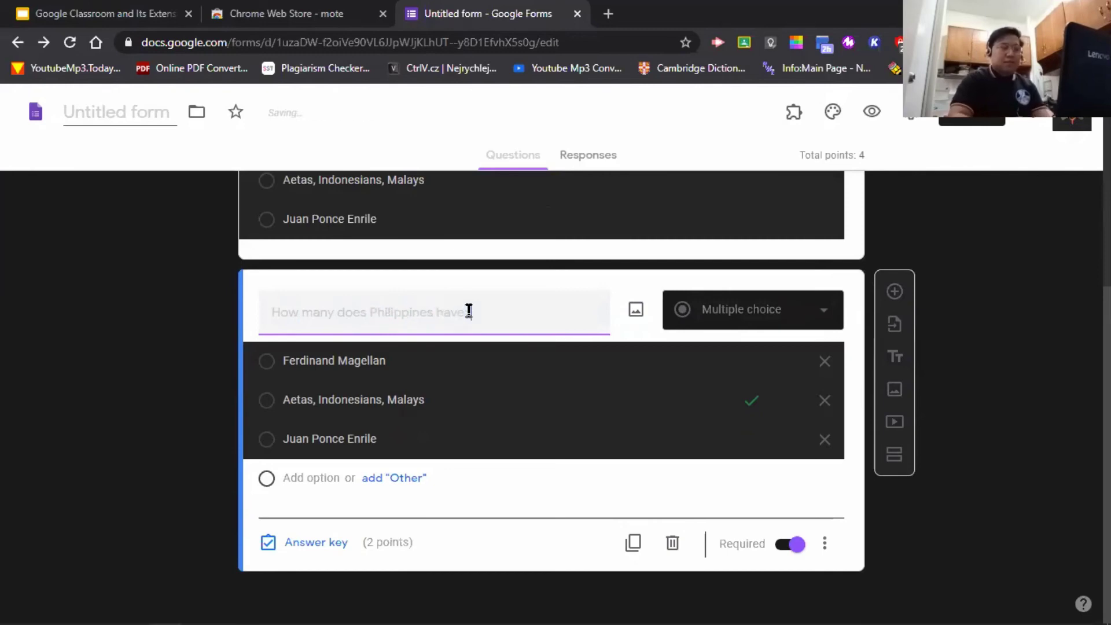
text(?)
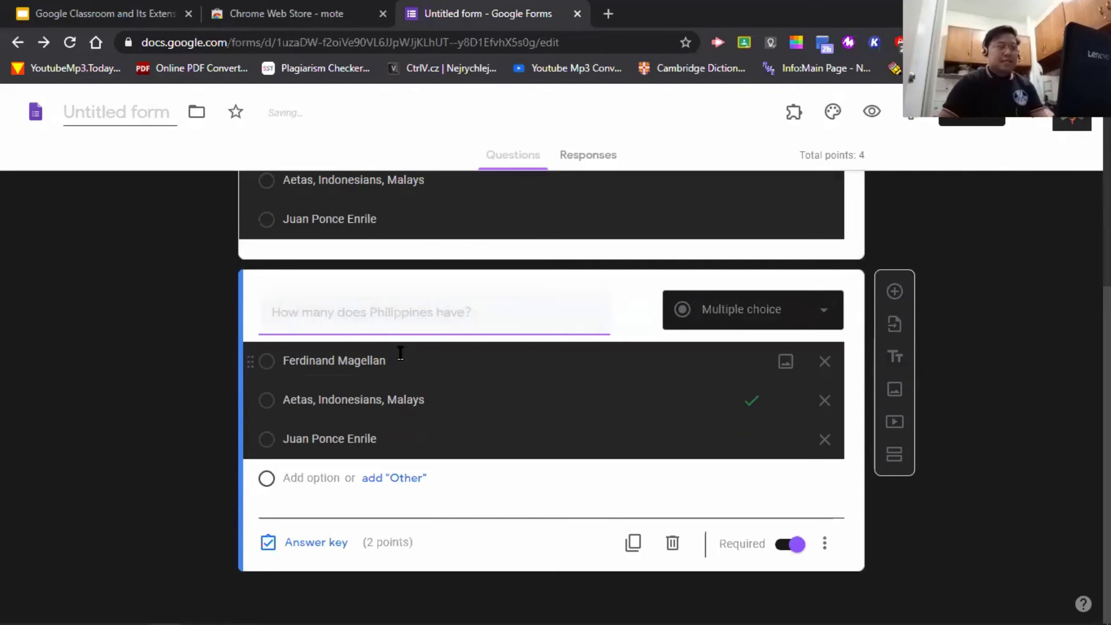
- Change the copy's first option to 'It depends, before Duterte or after Duterte'
click(398, 354)
text(It de)
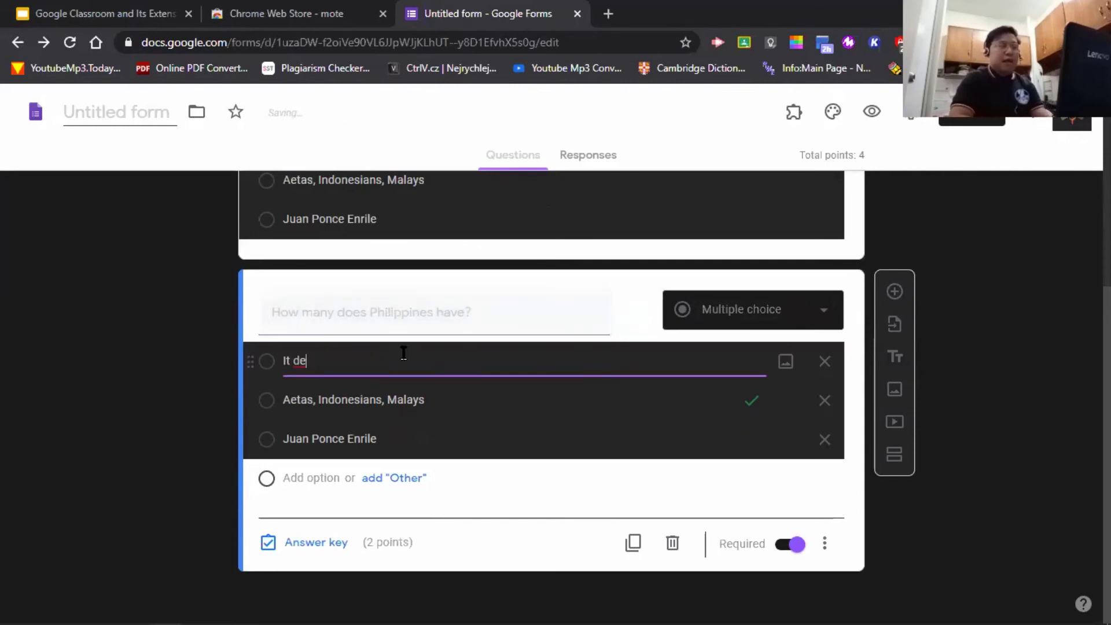
text(pe)
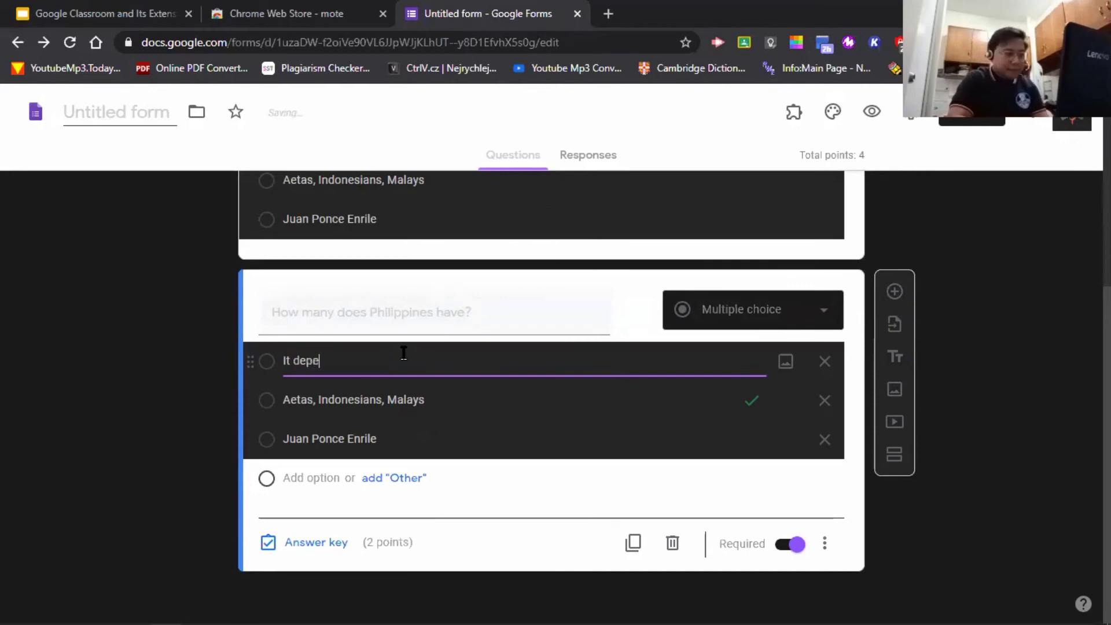
text(nds, )
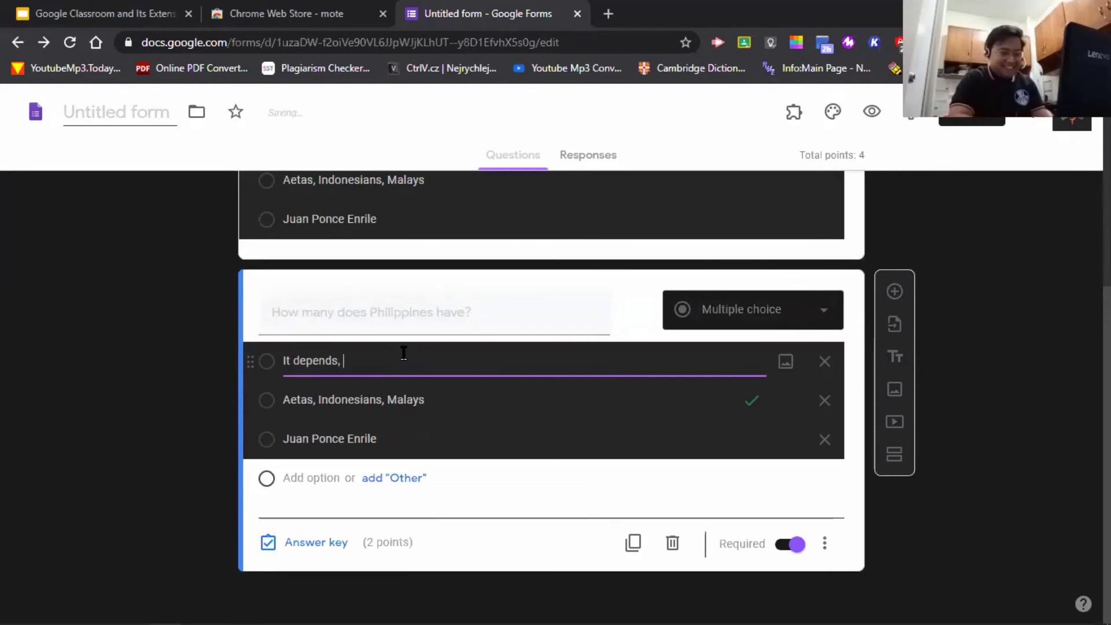
text(before Duterte)
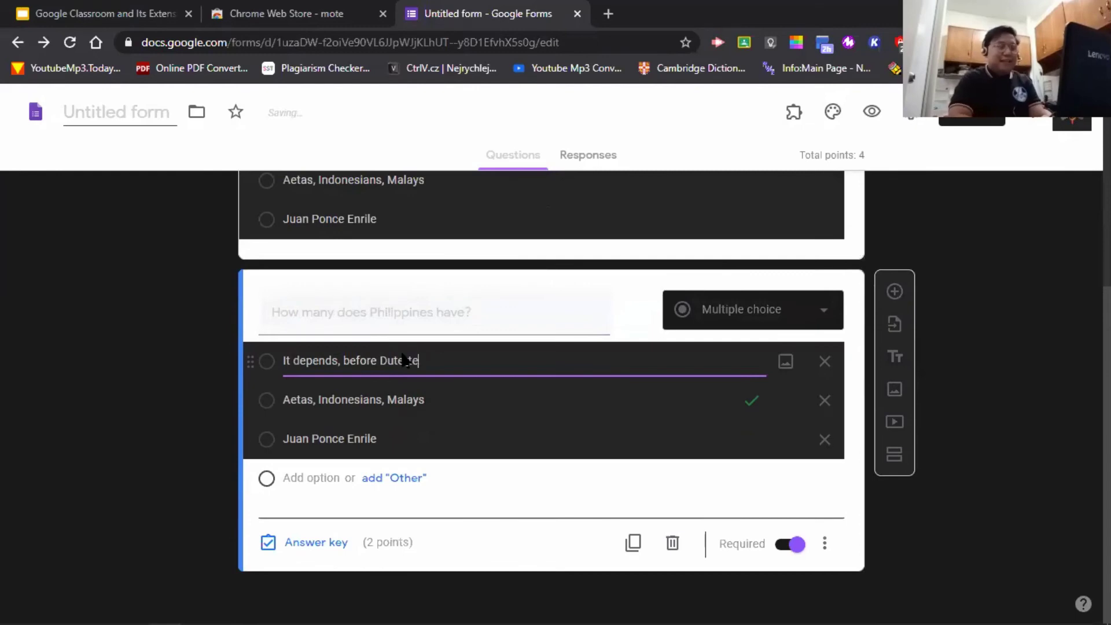
text( or A)
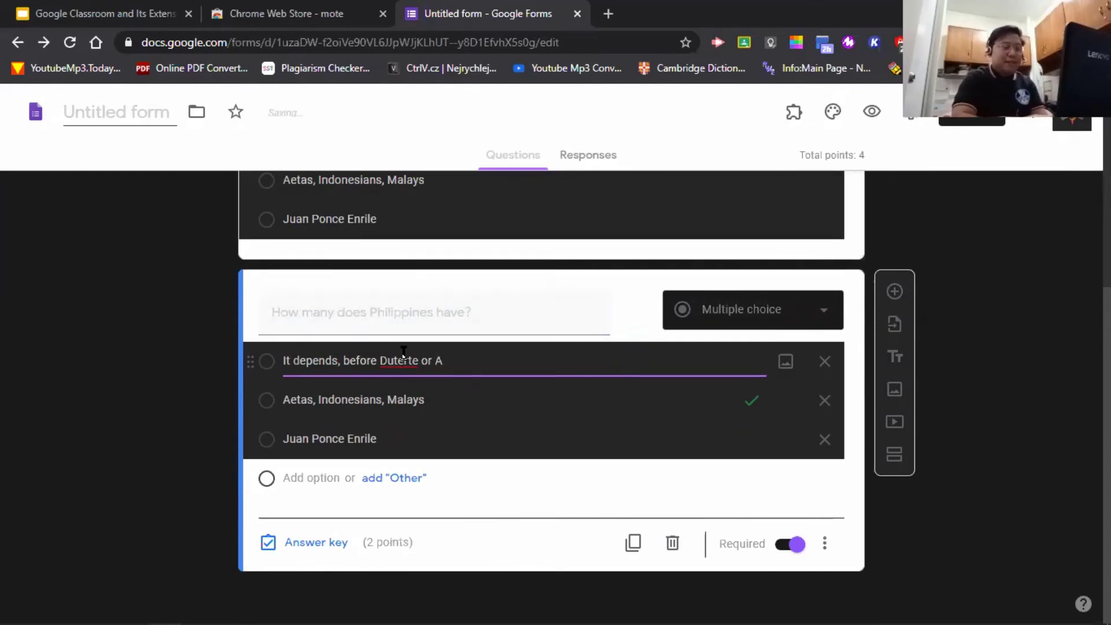
key(BackSpace)
text(after Dute)
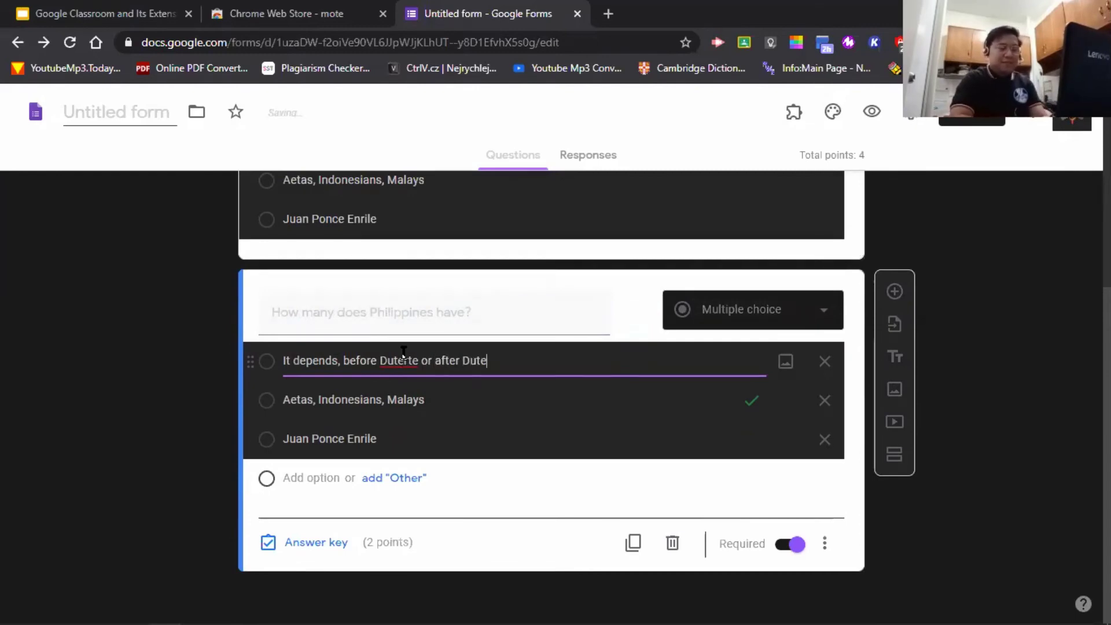
text(rte)
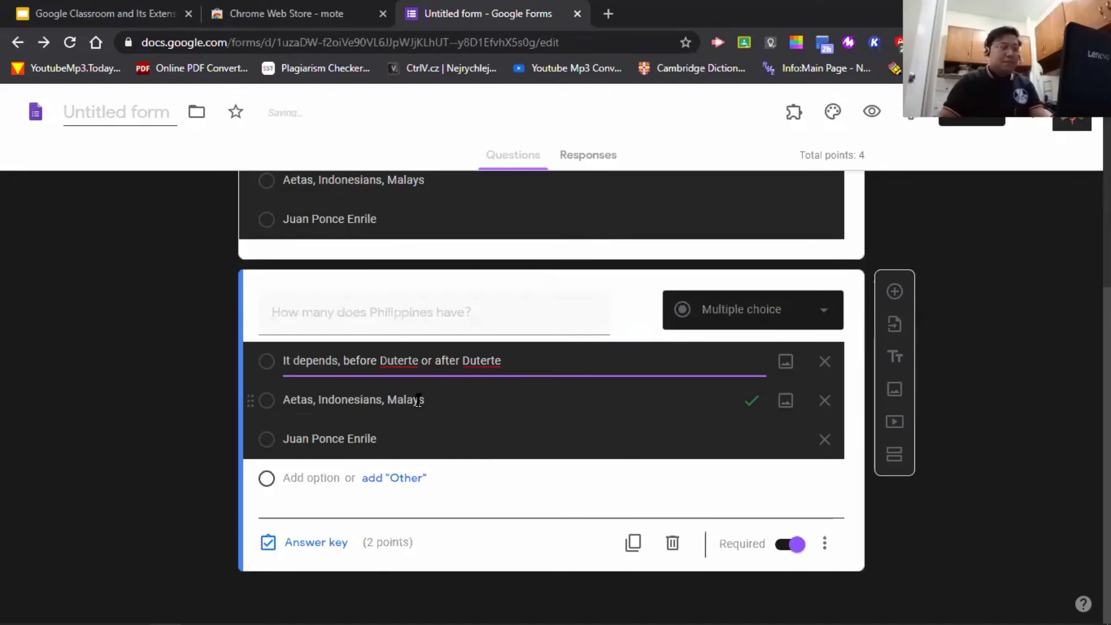
- Replace the Aetas option text with '7, 107'
click(417, 399)
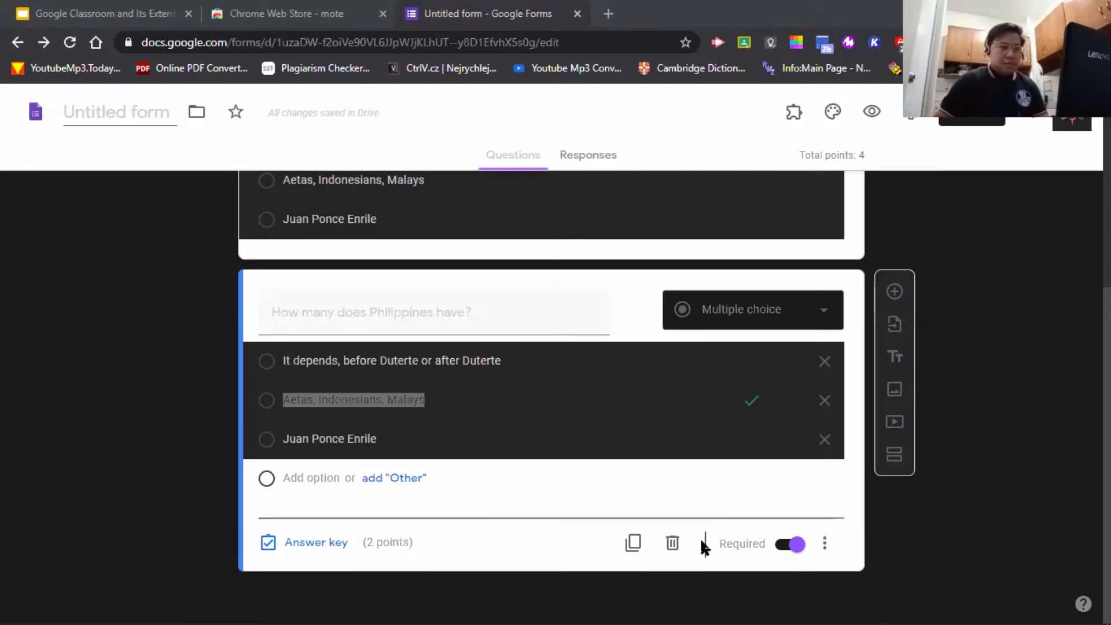
click(347, 438)
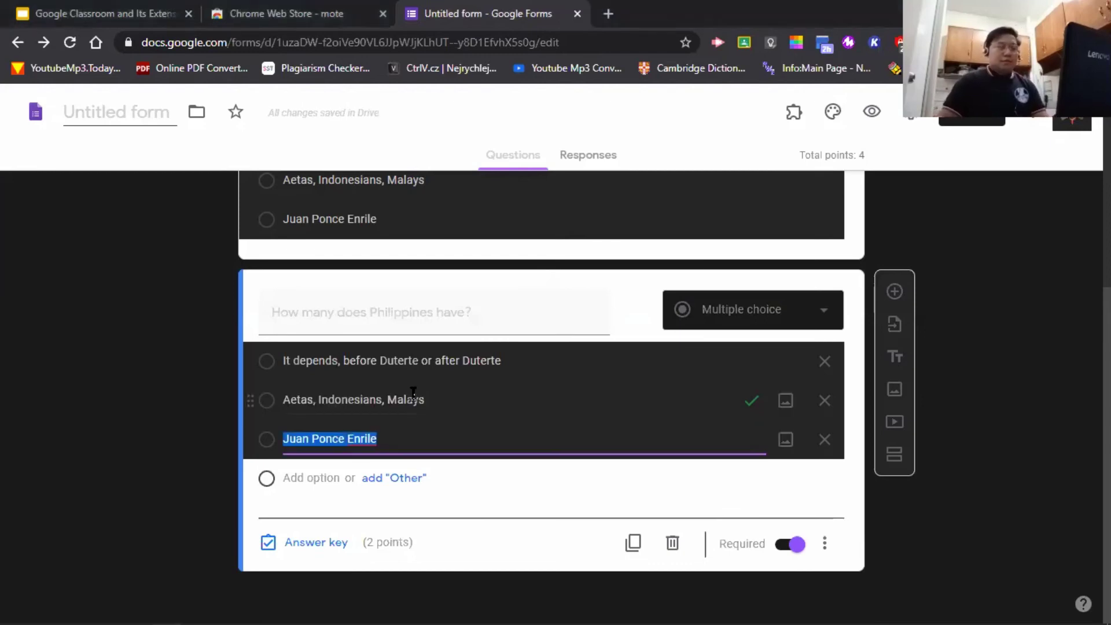
click(410, 399)
text(7, )
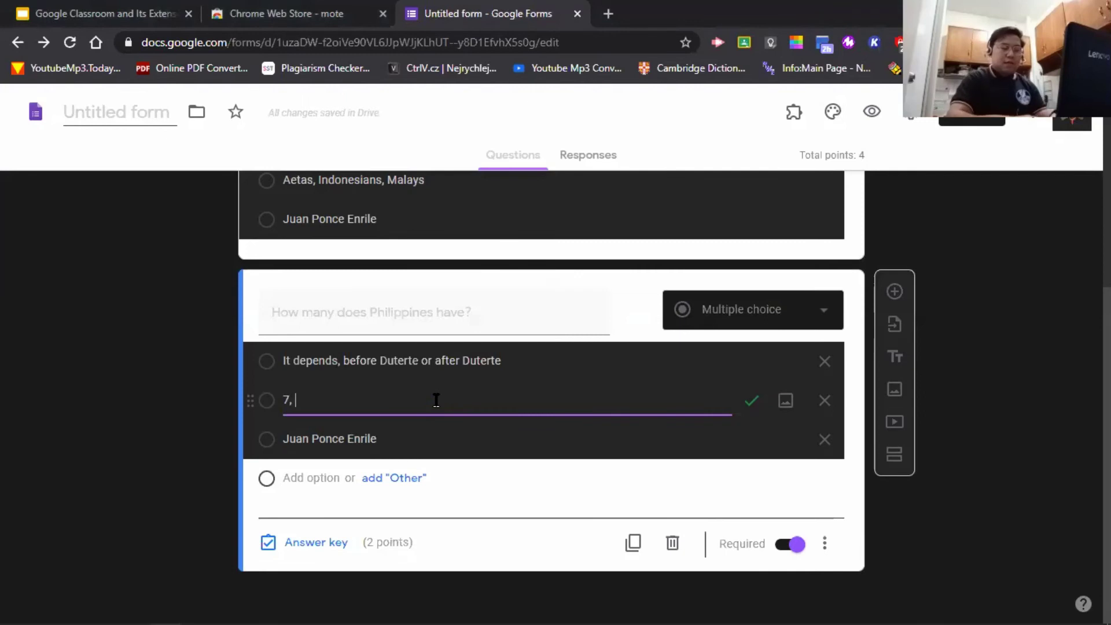
text(107)
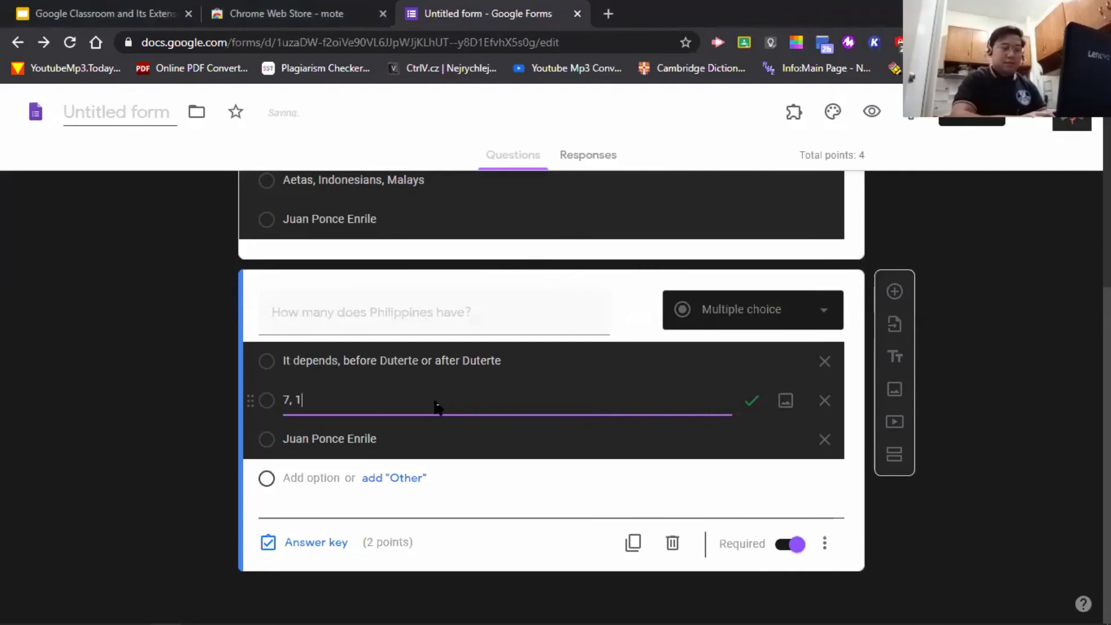
- Replace the Juan Ponce Enrile option with 'It depends, high tide or low tide?'
click(389, 438)
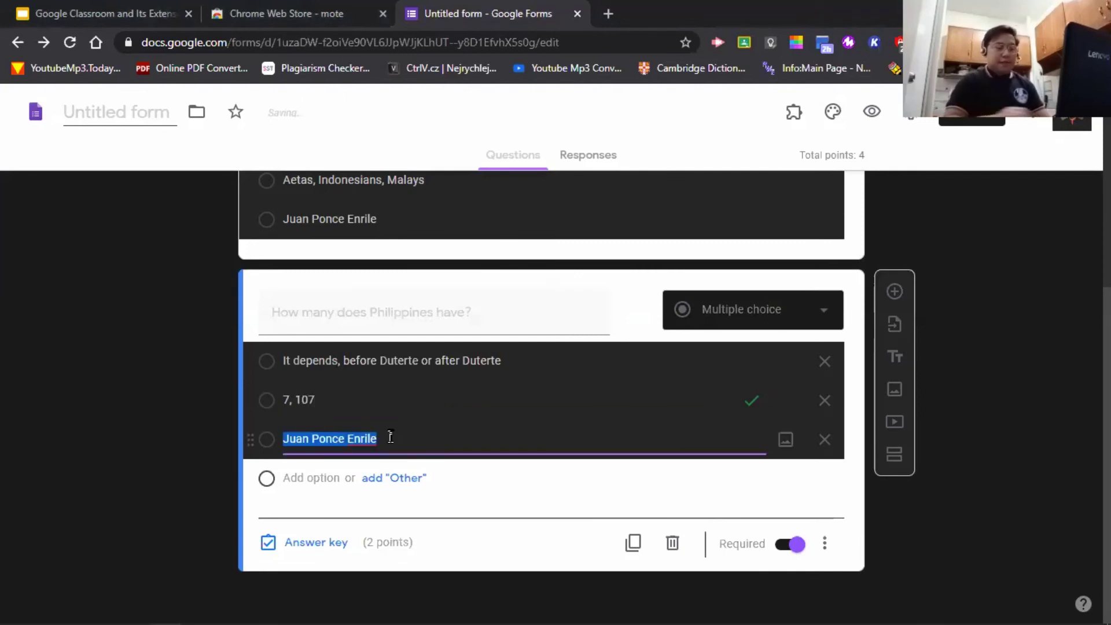
text(It depends, hight)
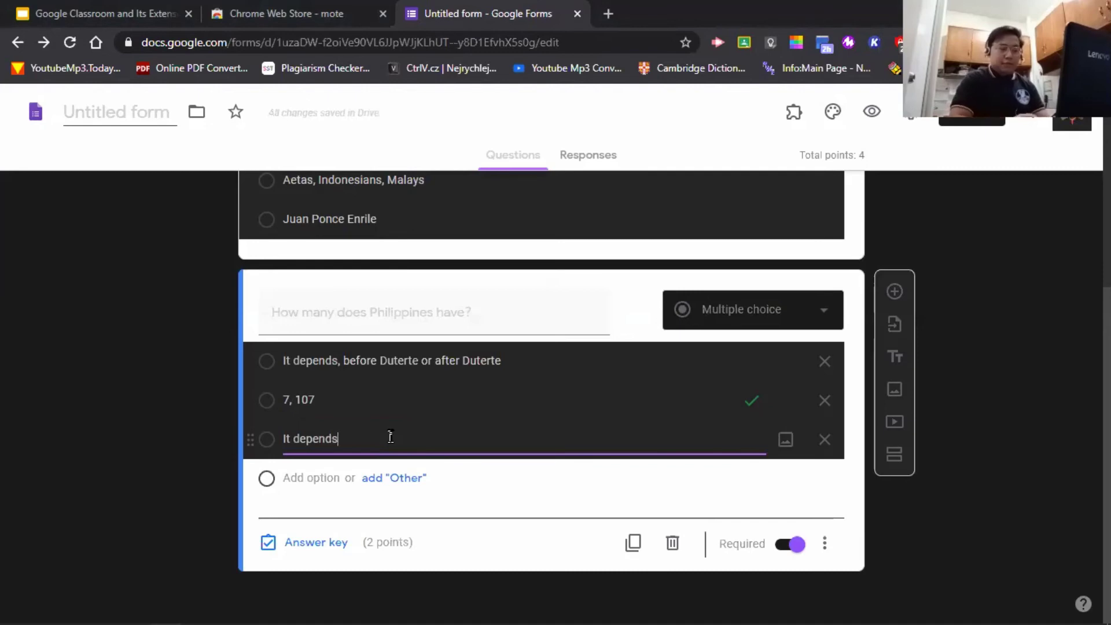
key(BackSpace)
key(BackSpace)
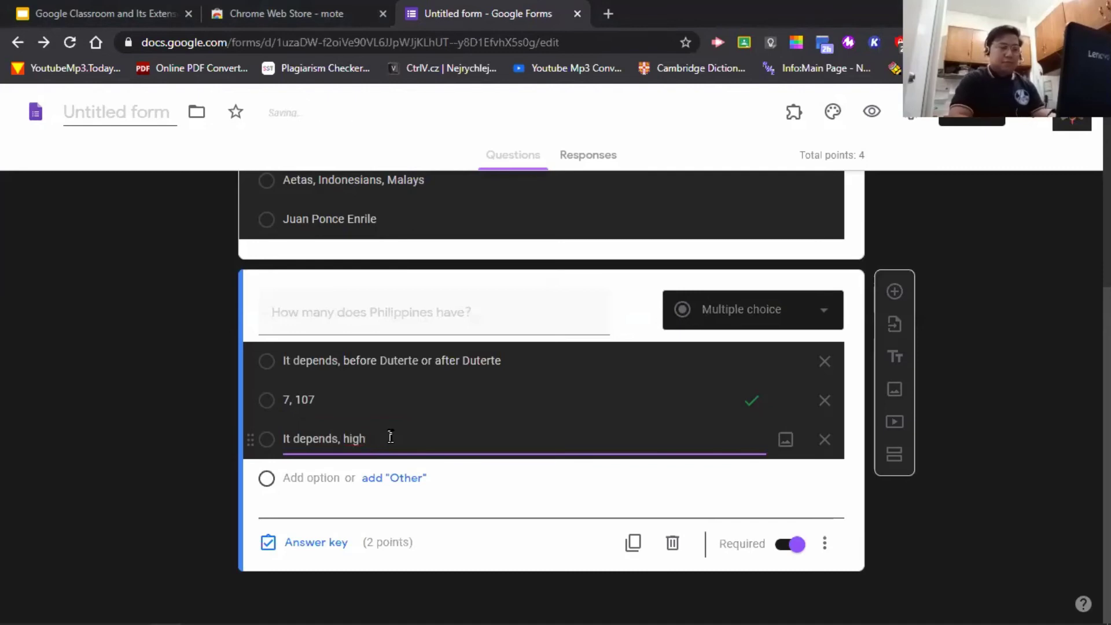
text(tide or )
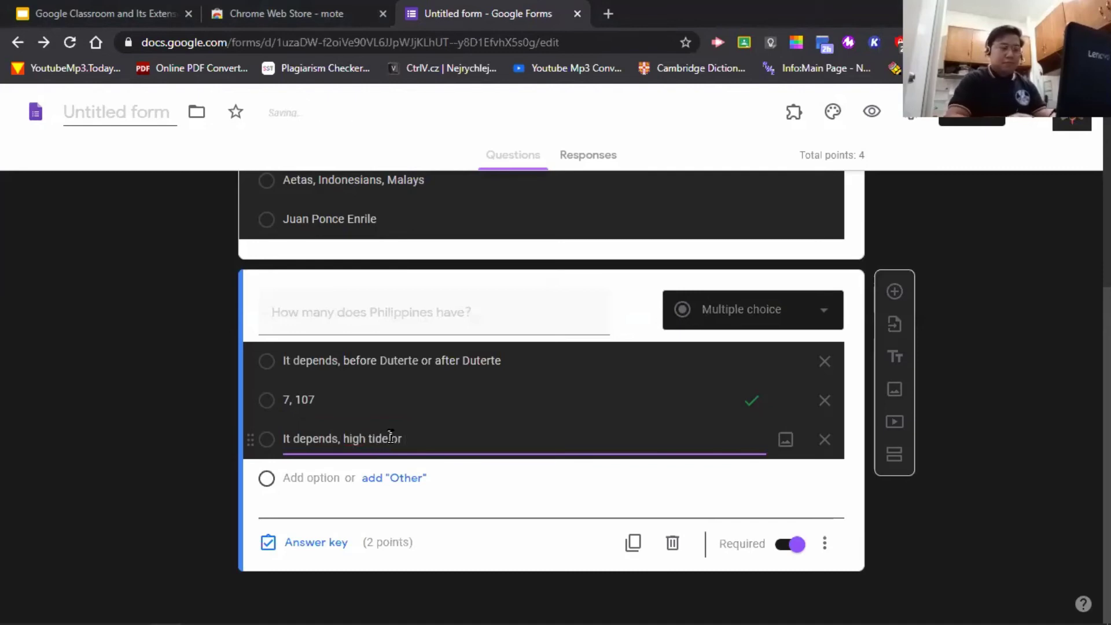
text(low tide?)
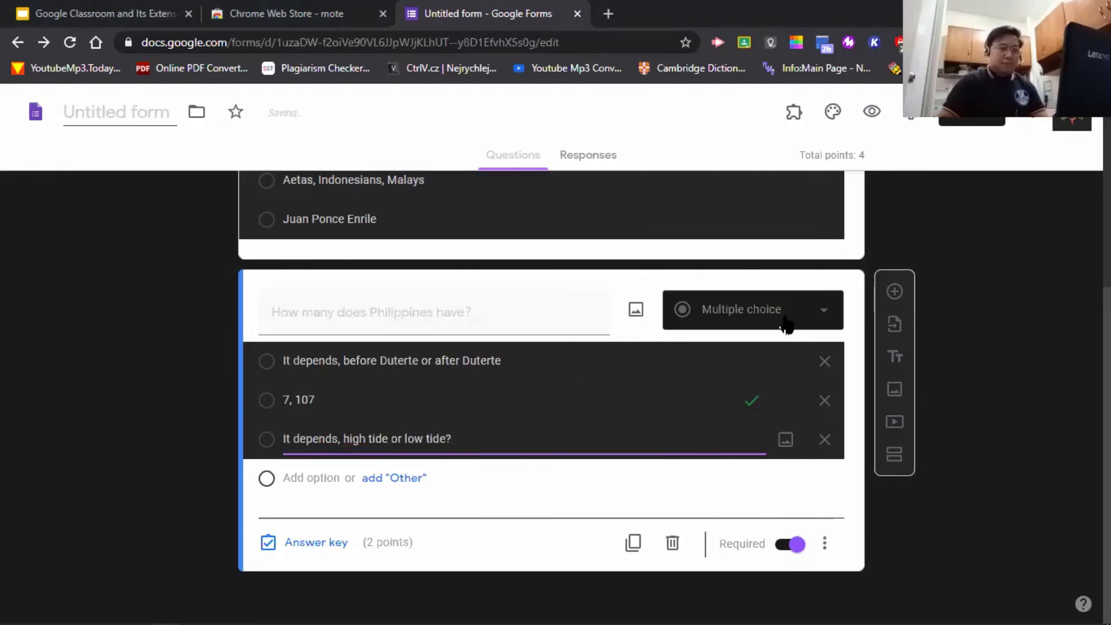
click(986, 432)
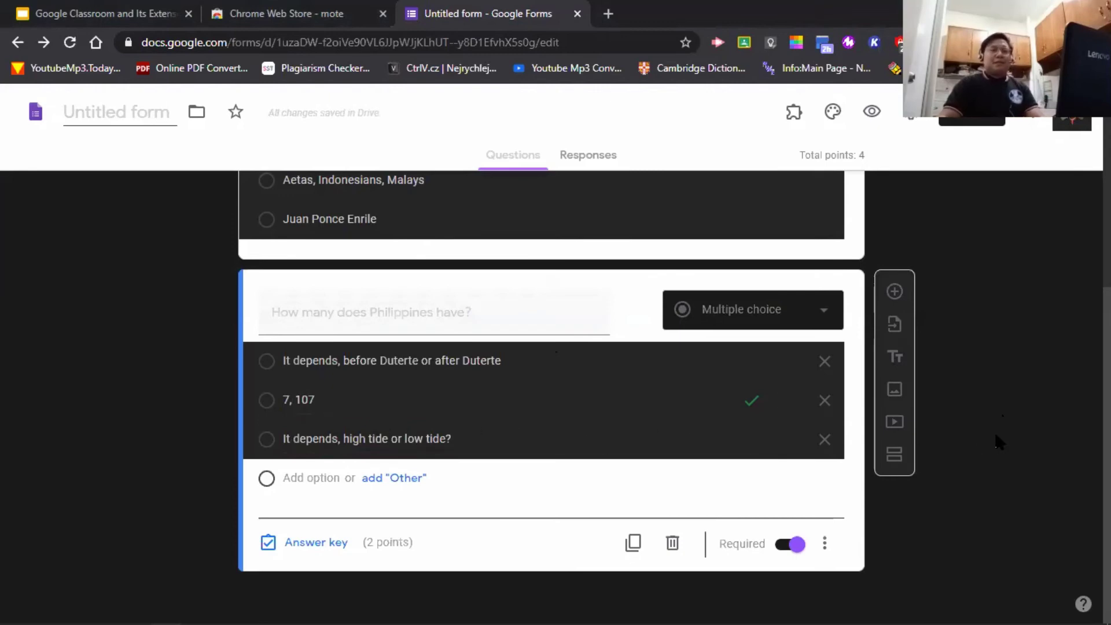
scroll(995, 414, up, 4)
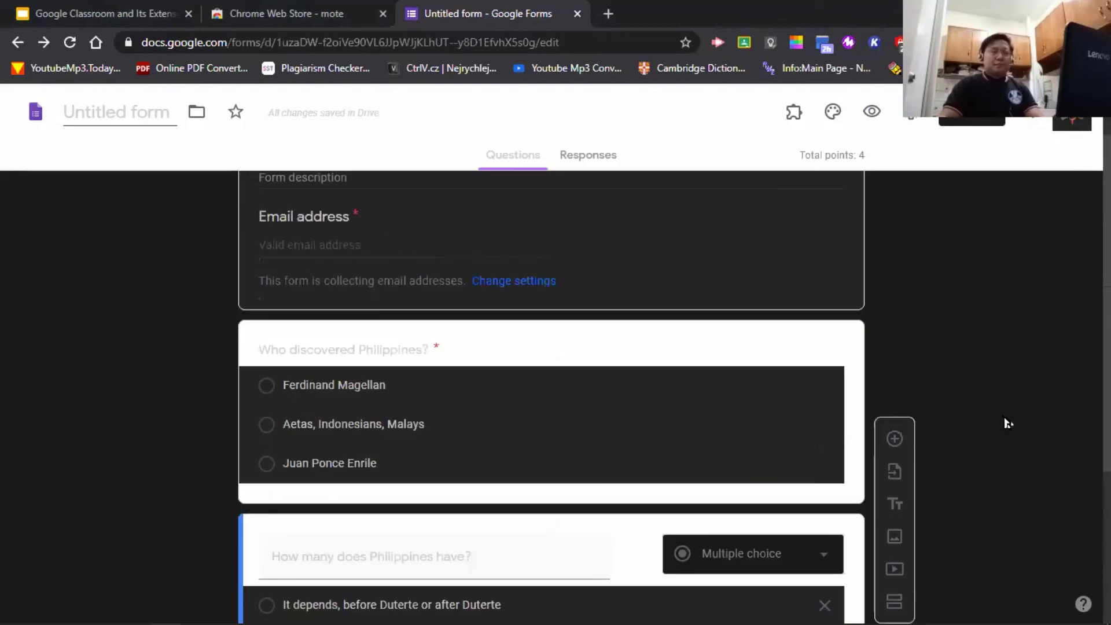
- Add a new short-answer question below the Philippines question
scroll(997, 422, down, 4)
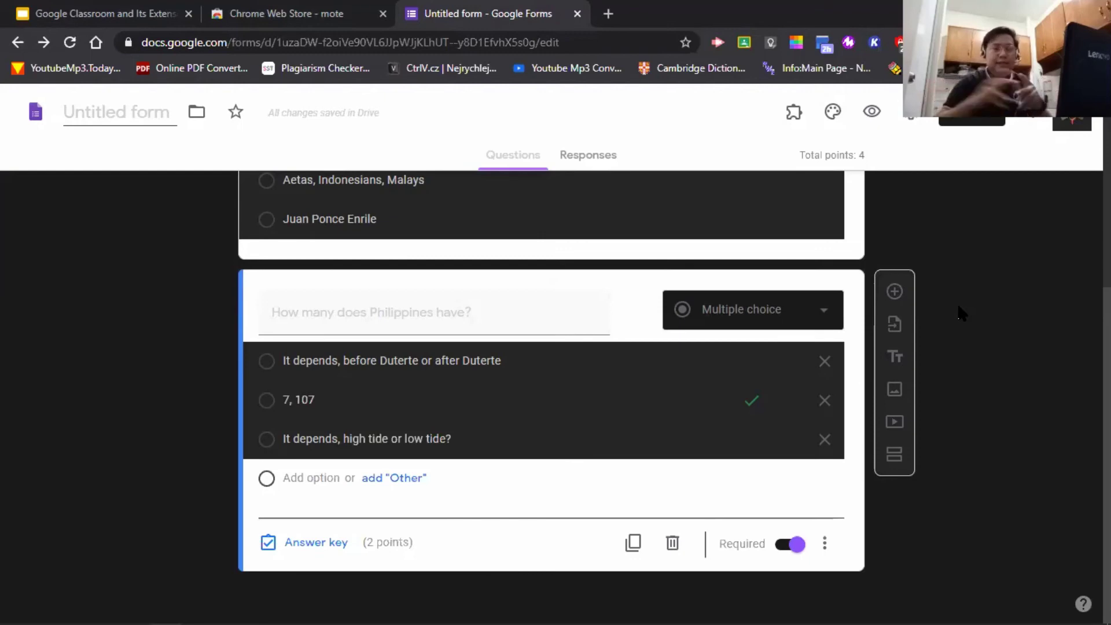
click(895, 291)
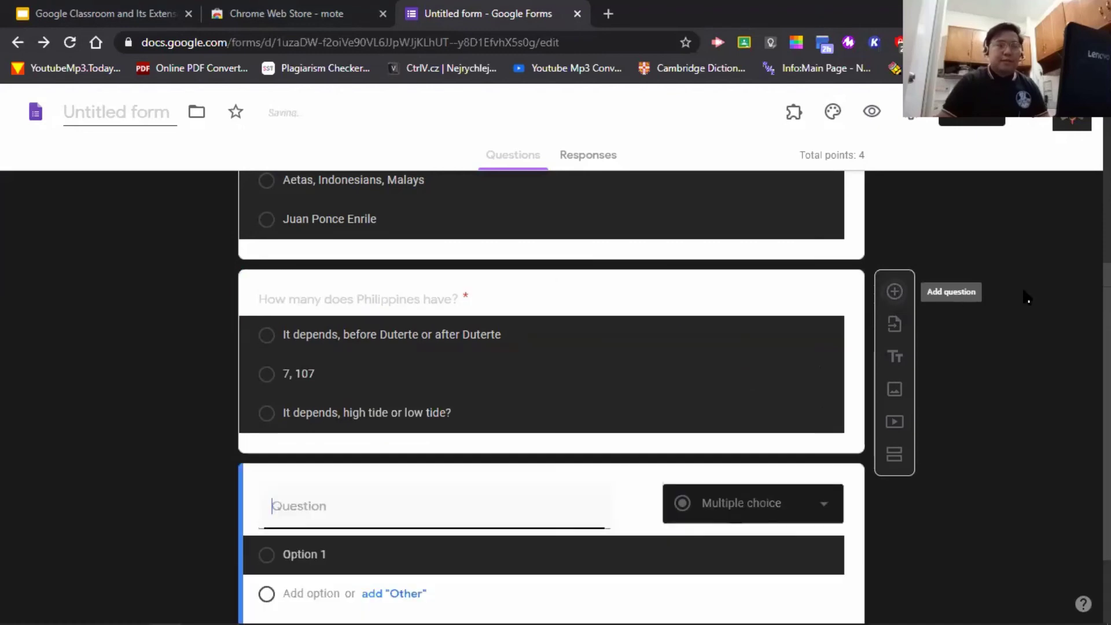
click(822, 397)
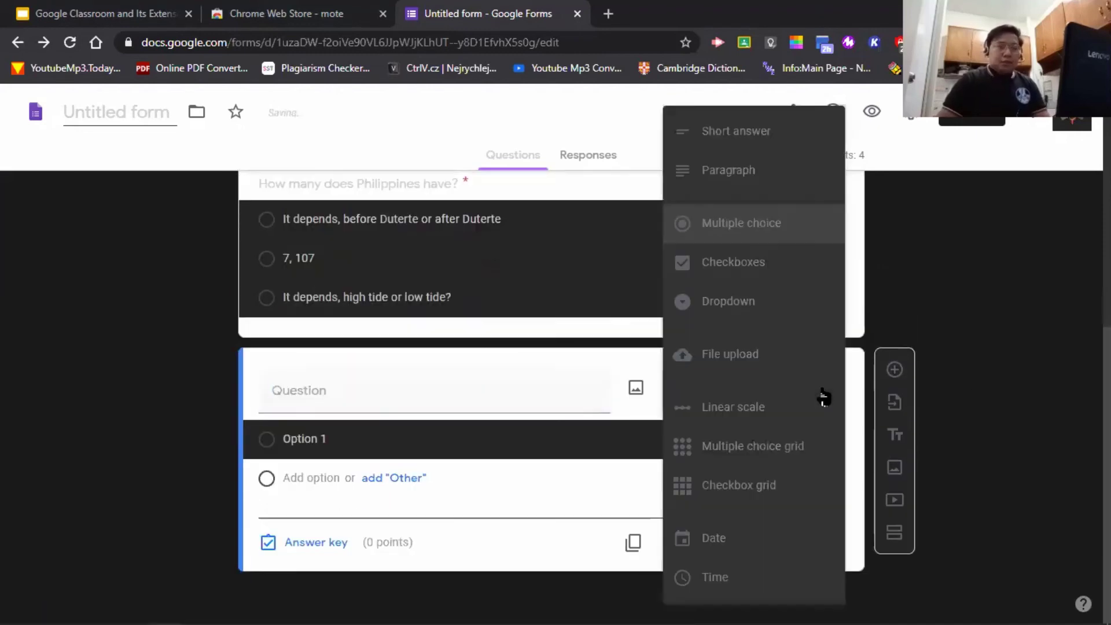
click(771, 144)
- Title it 'Who is the 16th President of the Philippines?'
click(434, 428)
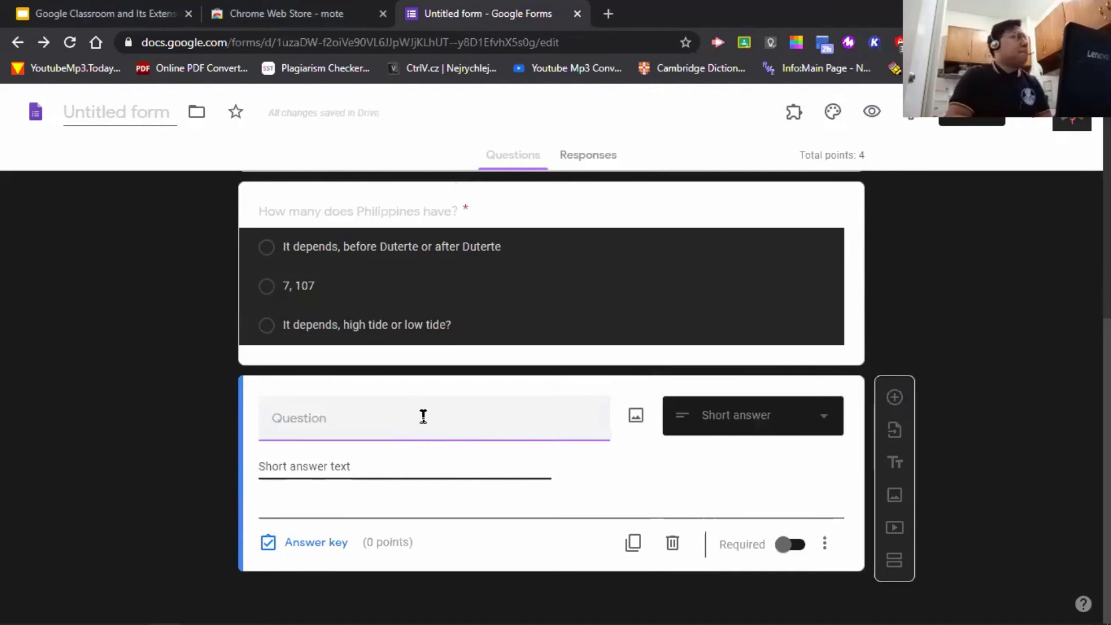
text(Who is po)
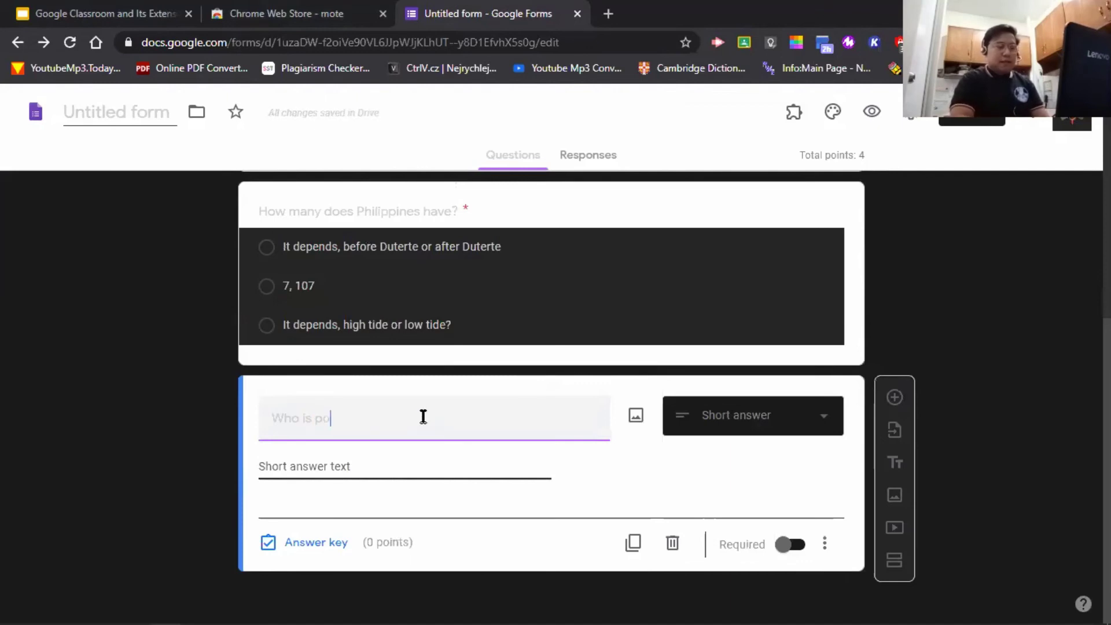
key(BackSpace)
key(BackSpace)
text(the )
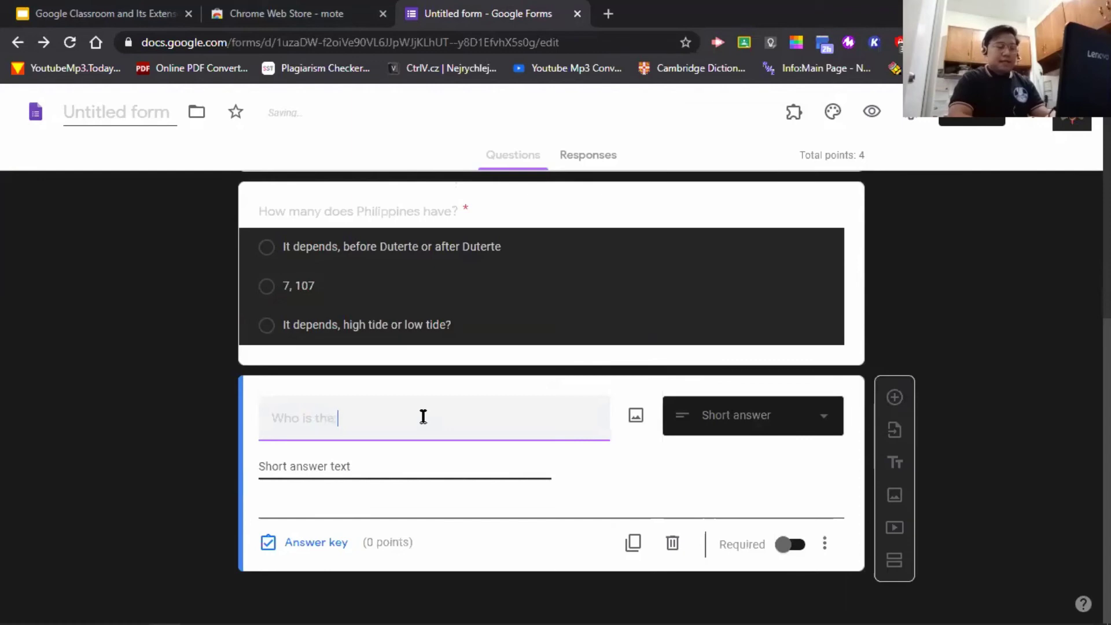
text(16th Pres)
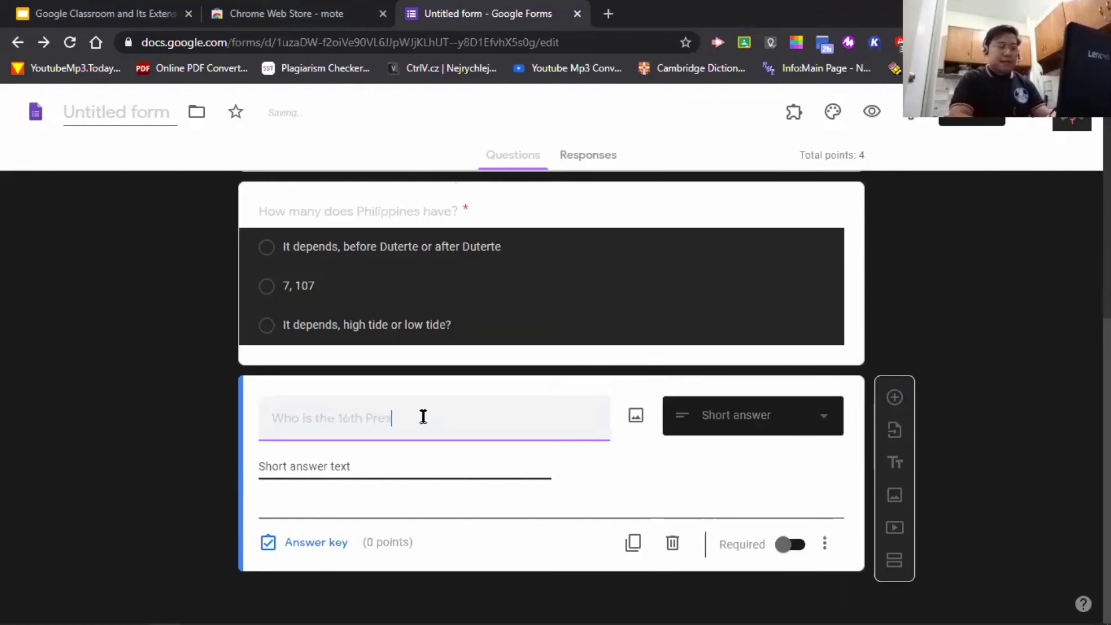
text(ident of t)
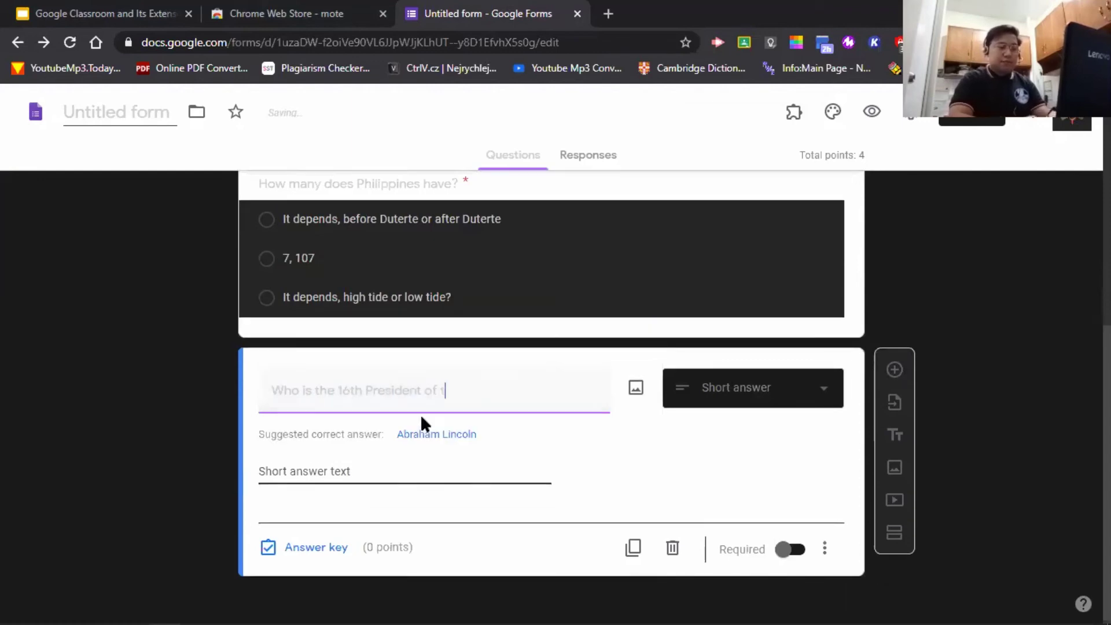
text(he Philipine)
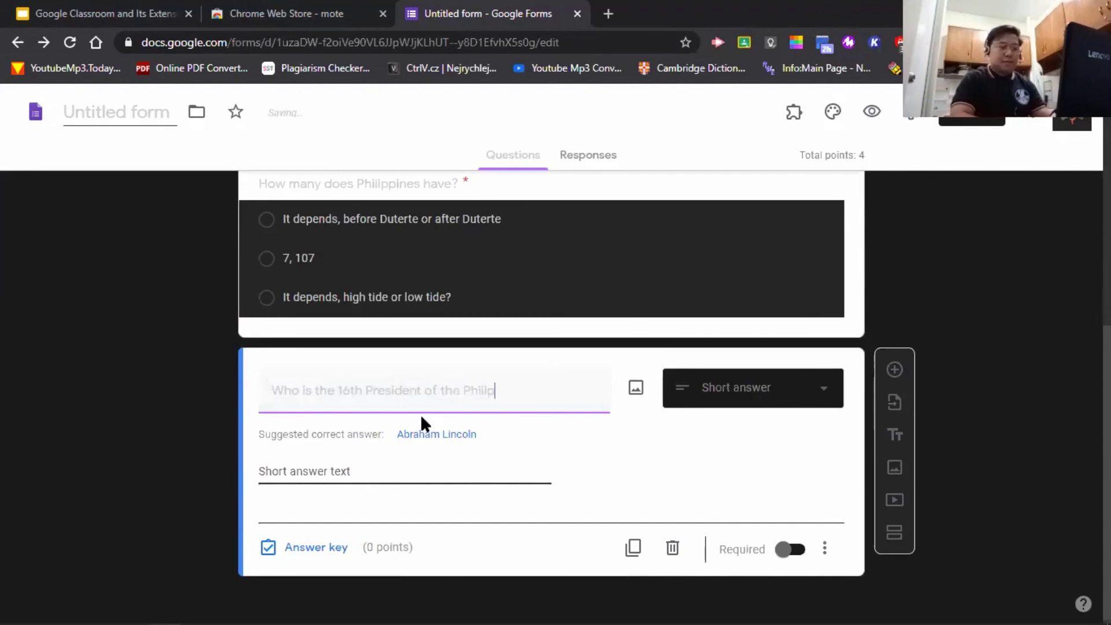
key(BackSpace)
key(BackSpace)
key(BackSpace)
text(p)
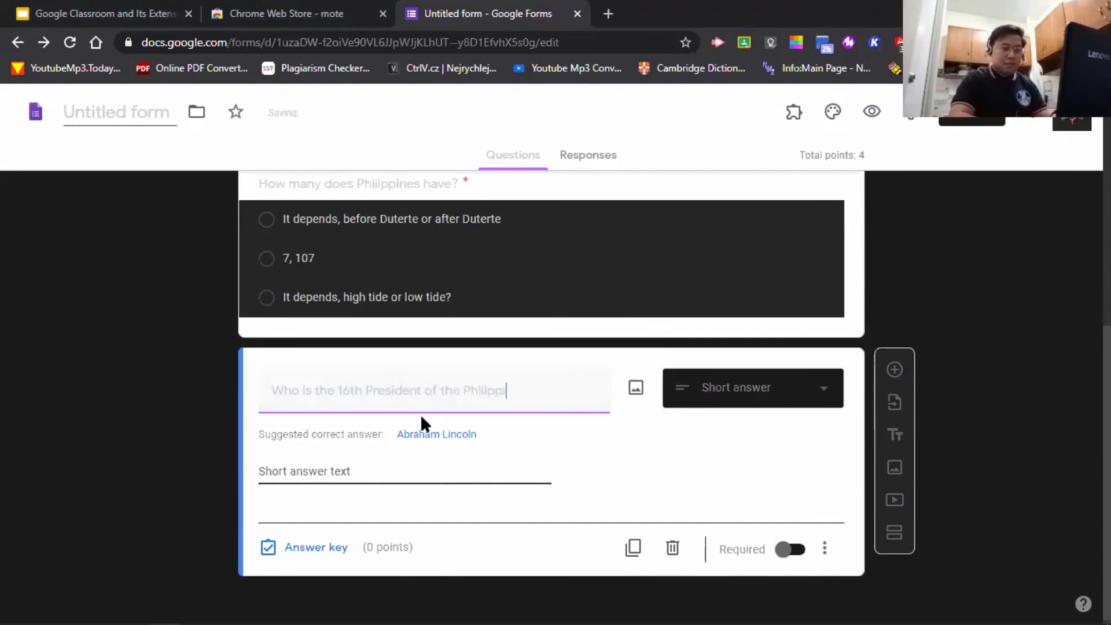
text(ines?)
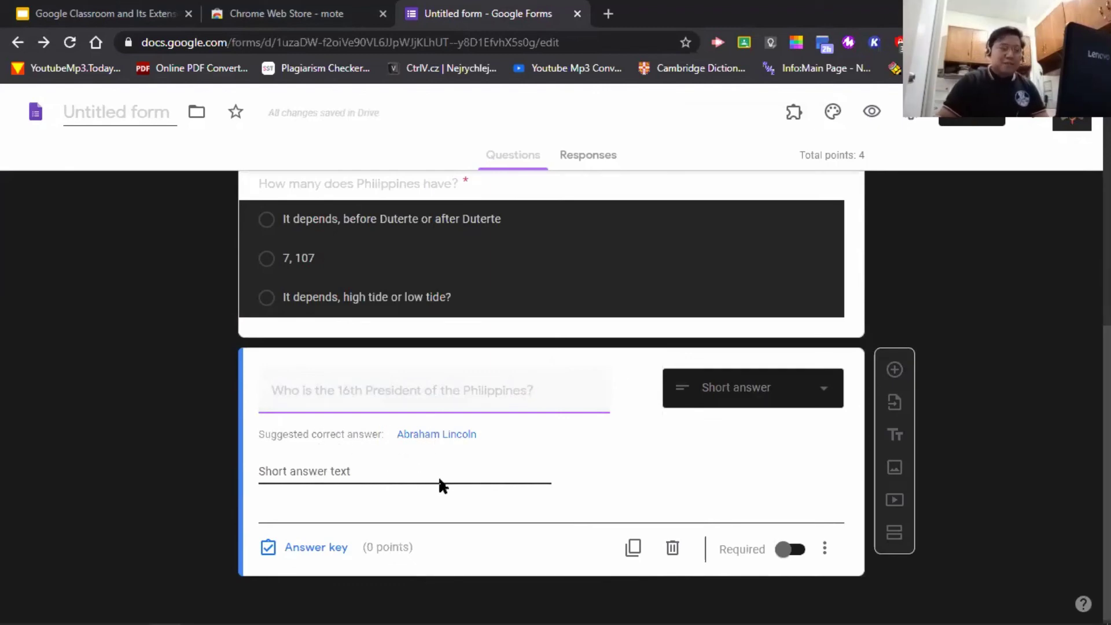
- Add 'Rodrigo Duterte' as a correct answer and make the question worth 2 points
click(315, 548)
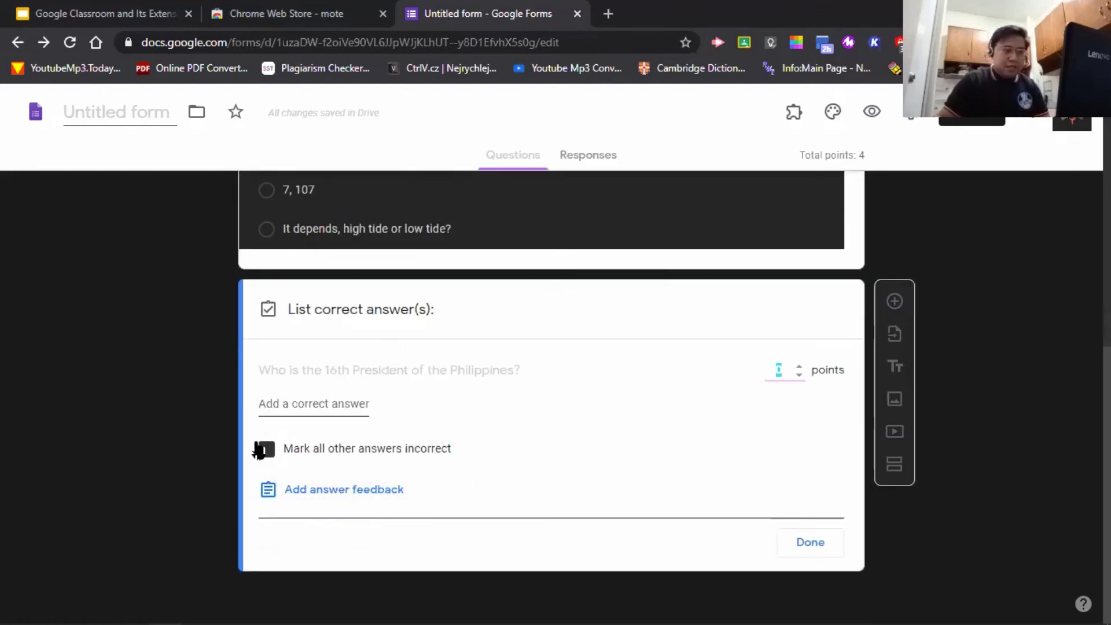
click(325, 404)
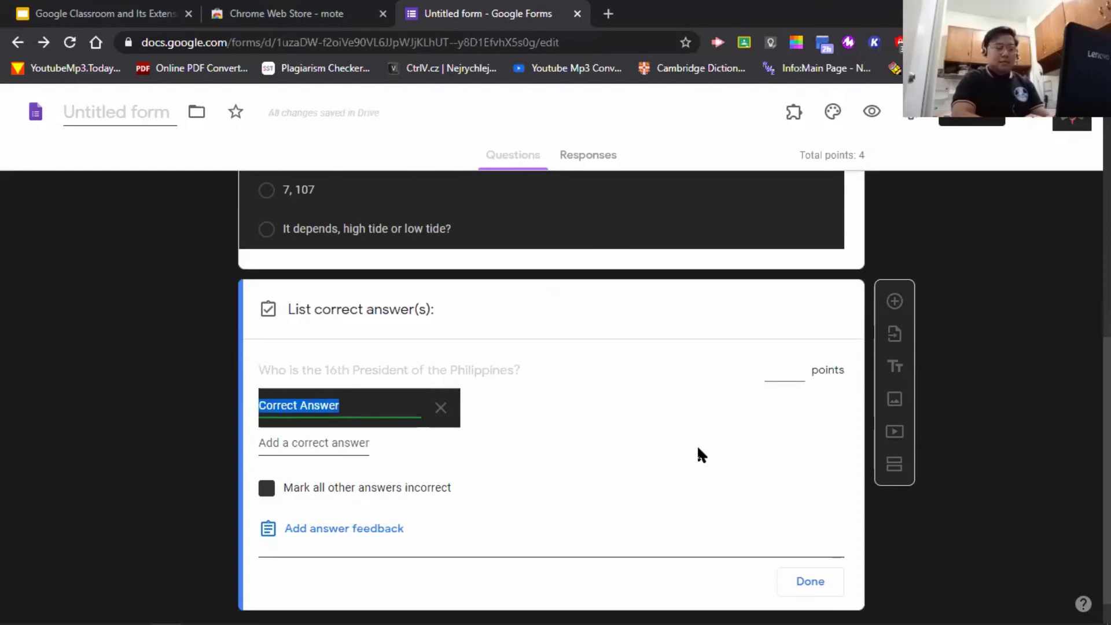
text(Ro)
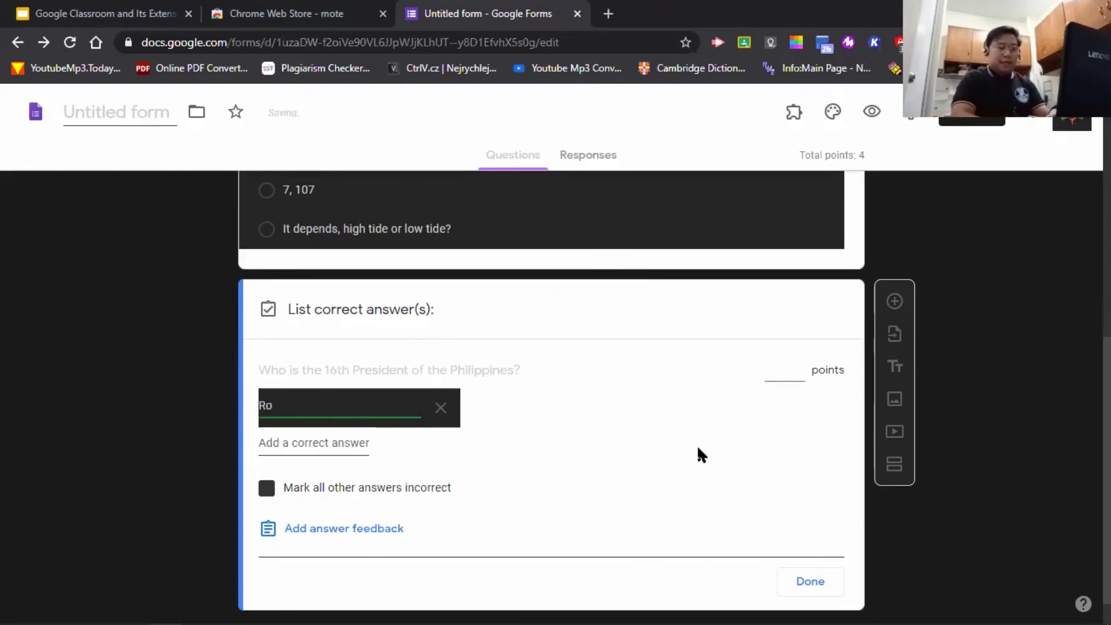
text(drigo Duteret)
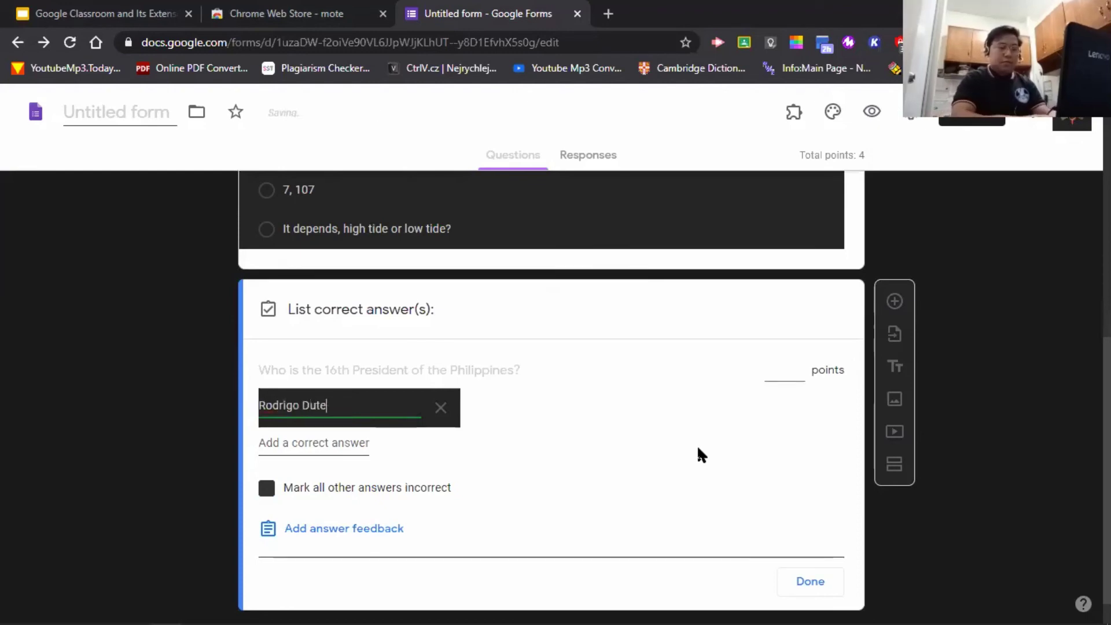
key(BackSpace)
key(BackSpace)
key(BackSpace)
text(rte)
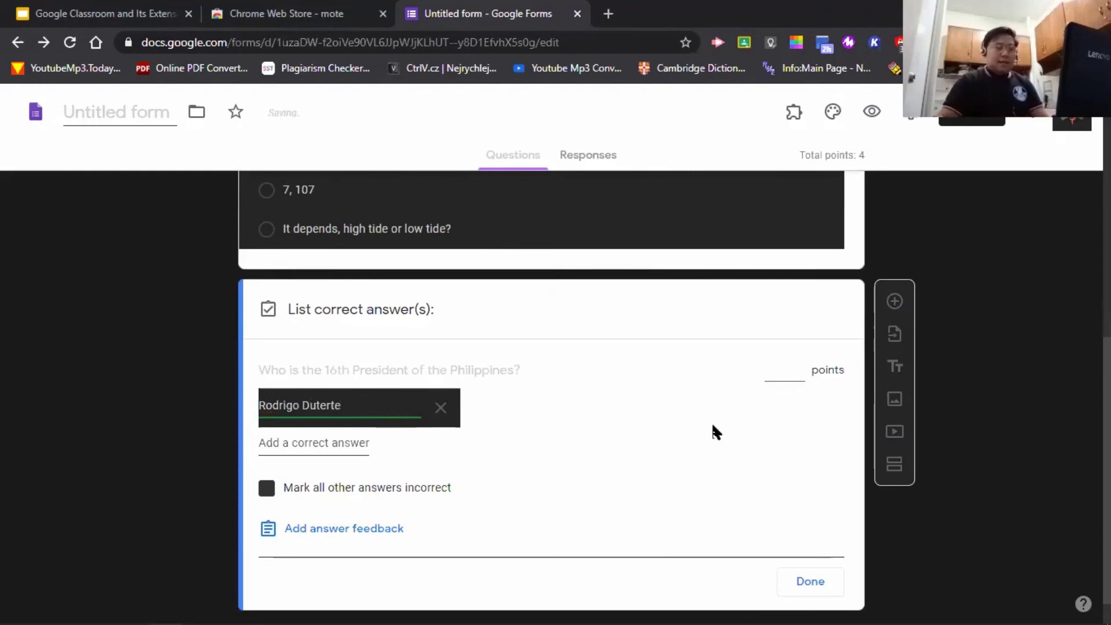
click(786, 366)
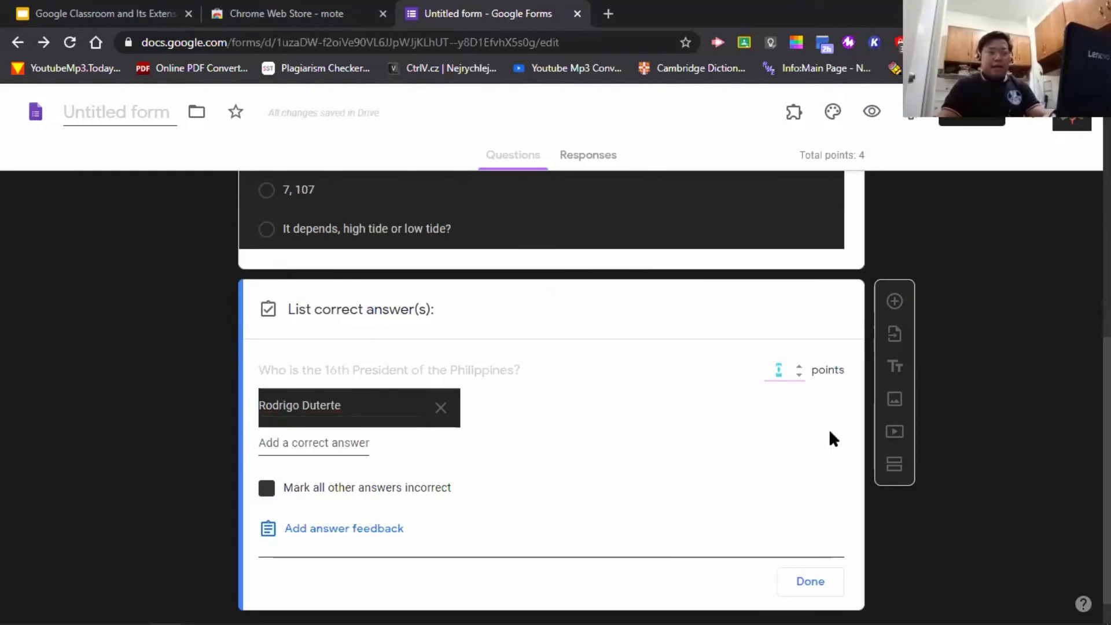
text(2)
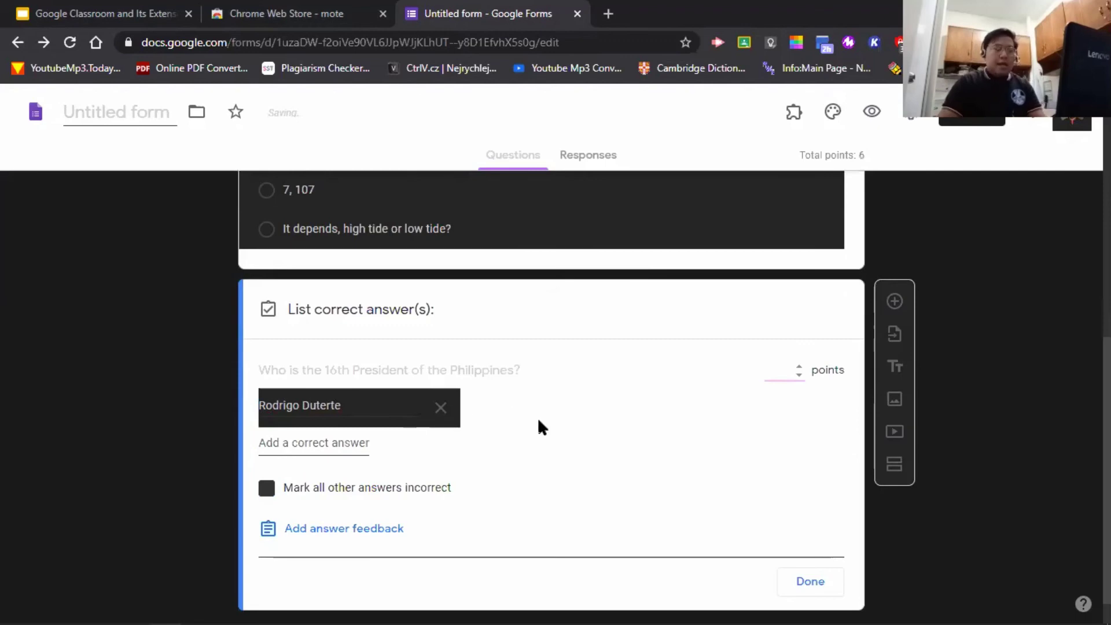
- Add 'PRRD' and 'Rody Duterte' as accepted answers, removing an empty fourth answer
click(348, 444)
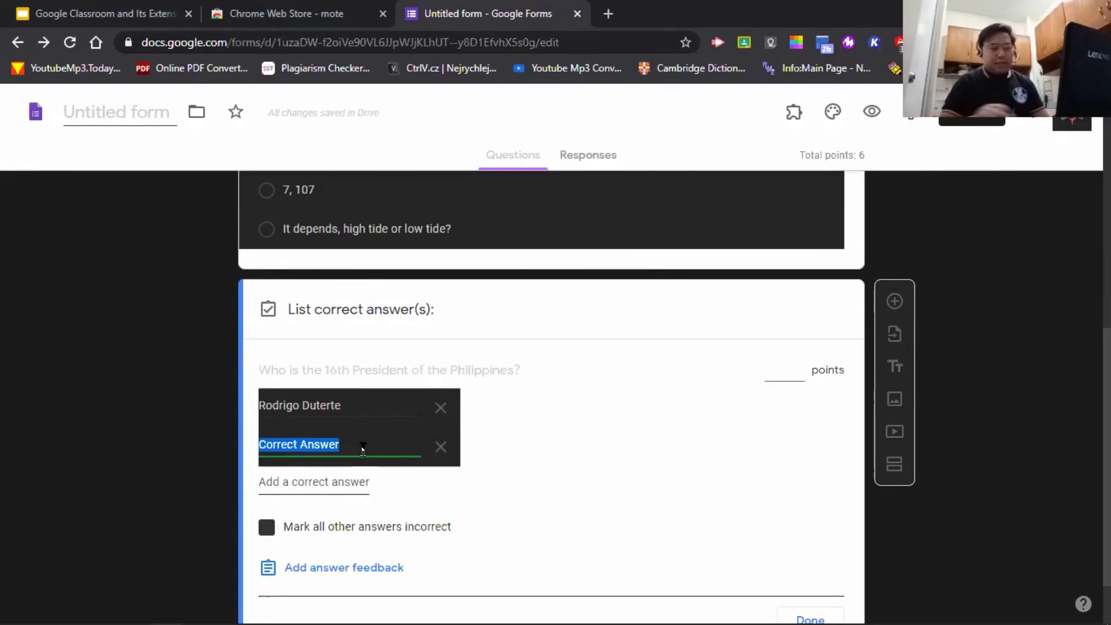
text(PRRD)
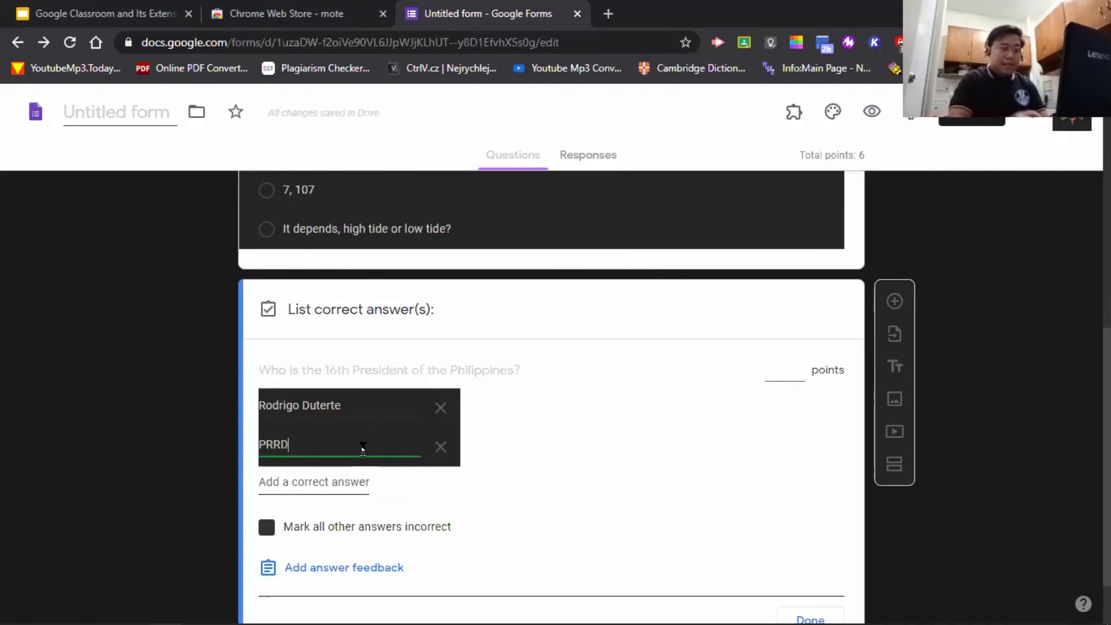
click(349, 485)
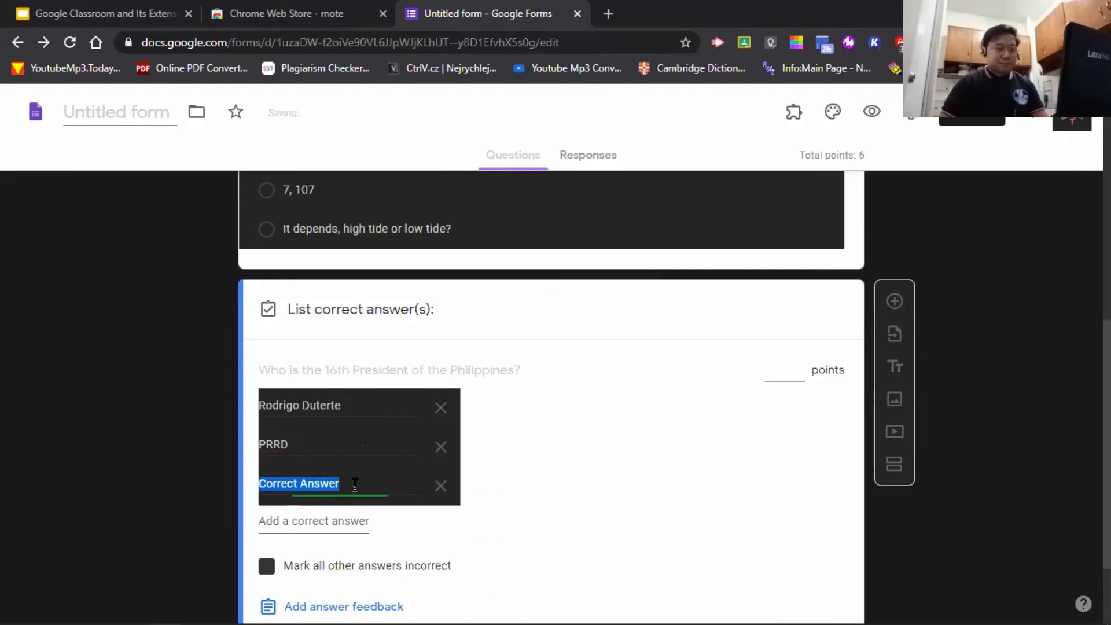
text(Rody )
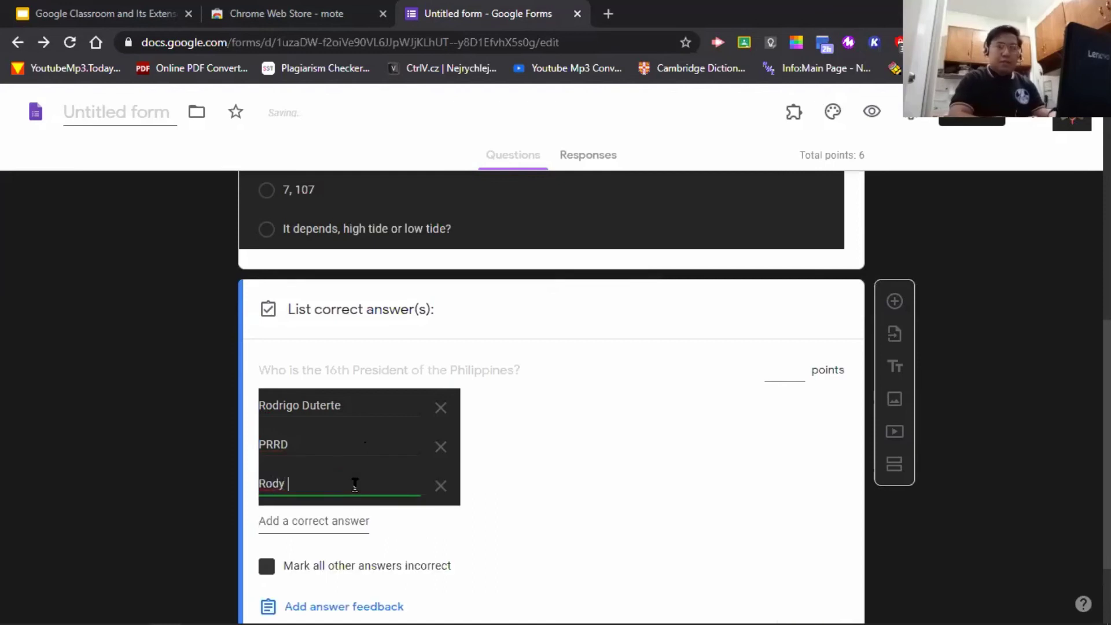
text(Duterte)
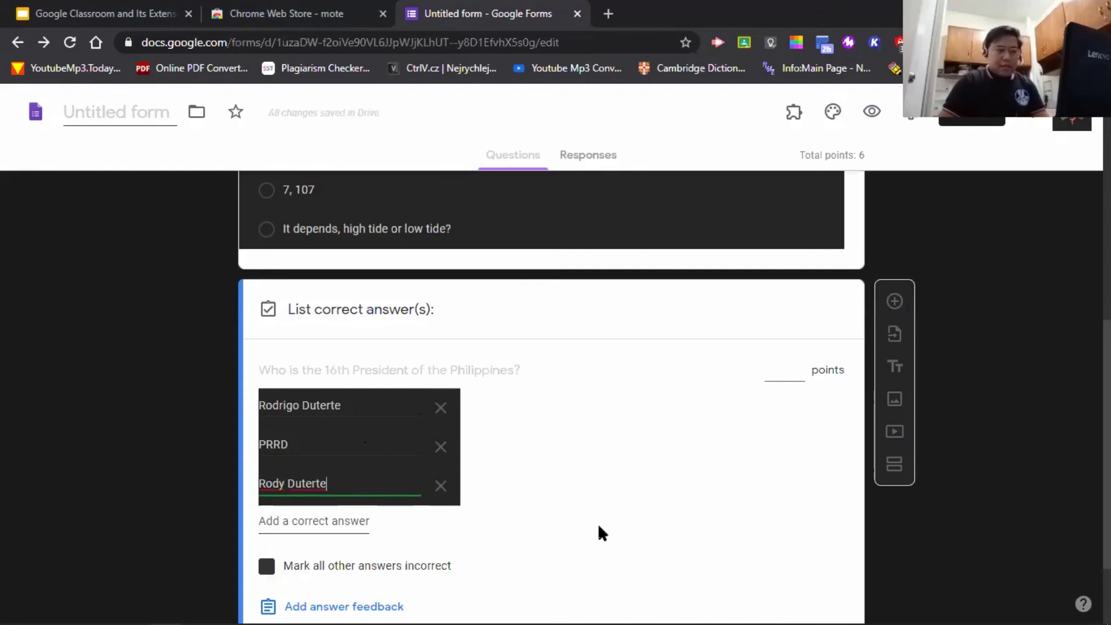
scroll(599, 523, down, 2)
click(654, 419)
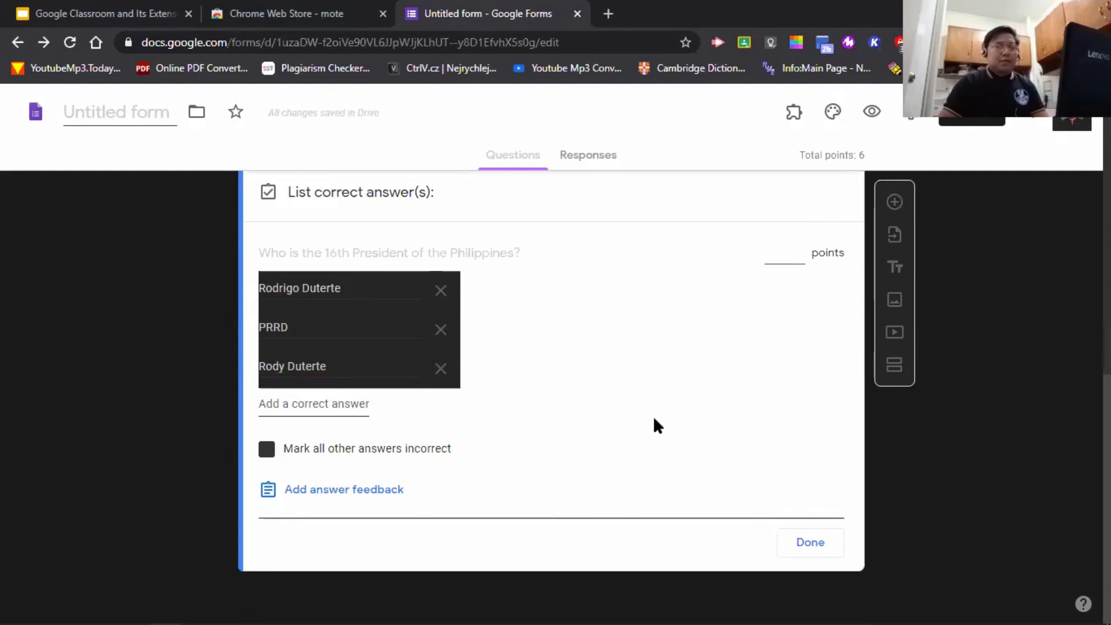
click(331, 402)
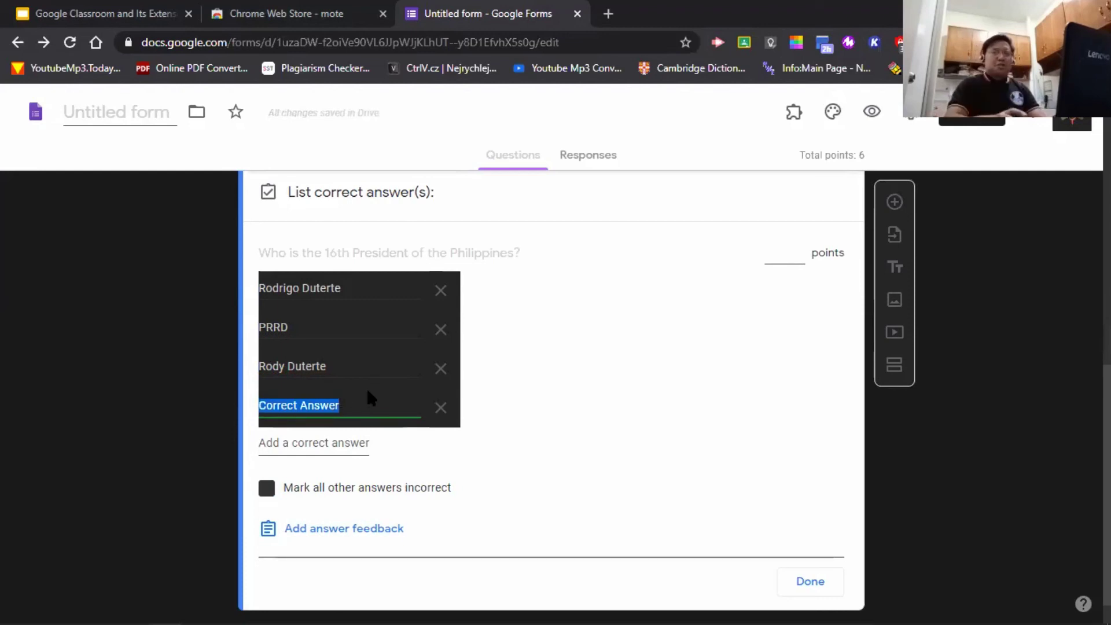
key(BackSpace)
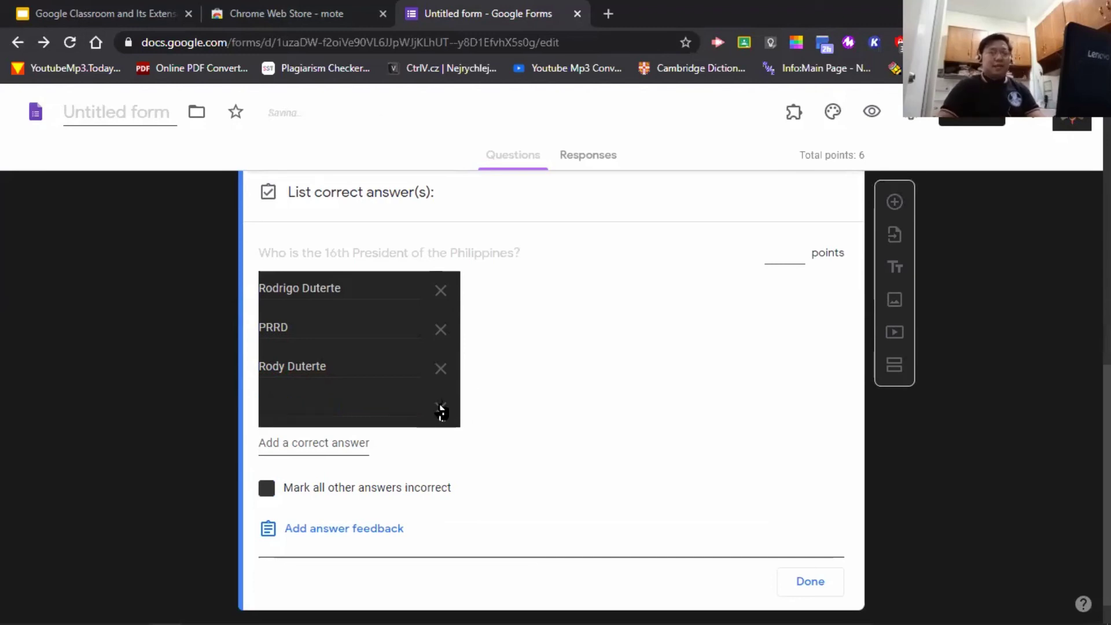
click(441, 410)
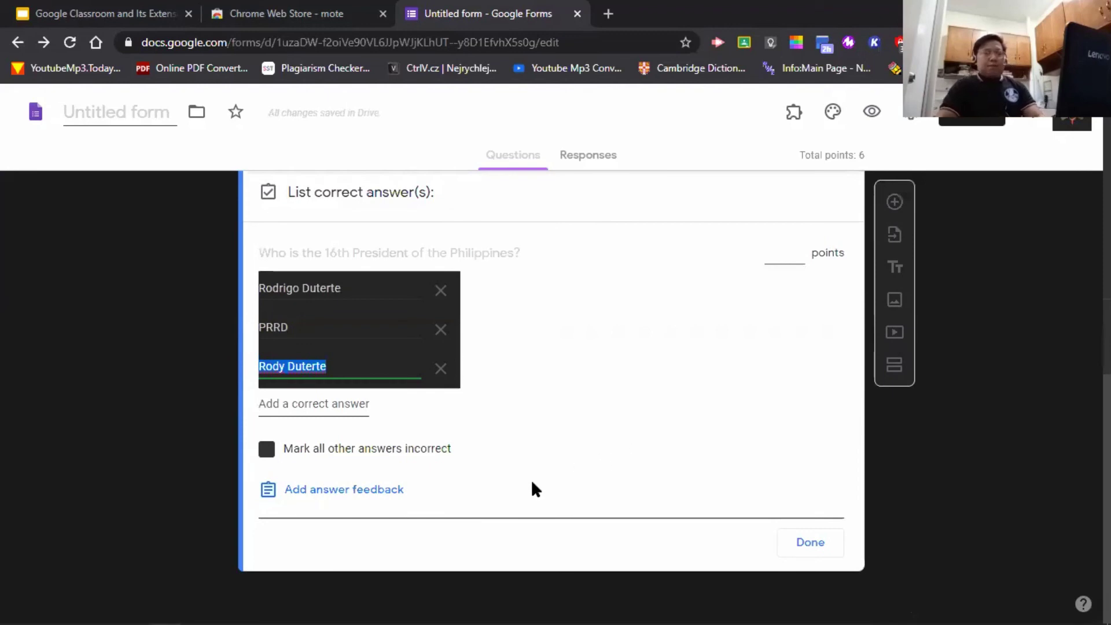
- Write feedback: Rody Duterte, 16th President, succeeded Benigno Simeon Aquino III, elected June 30, 2016
click(369, 493)
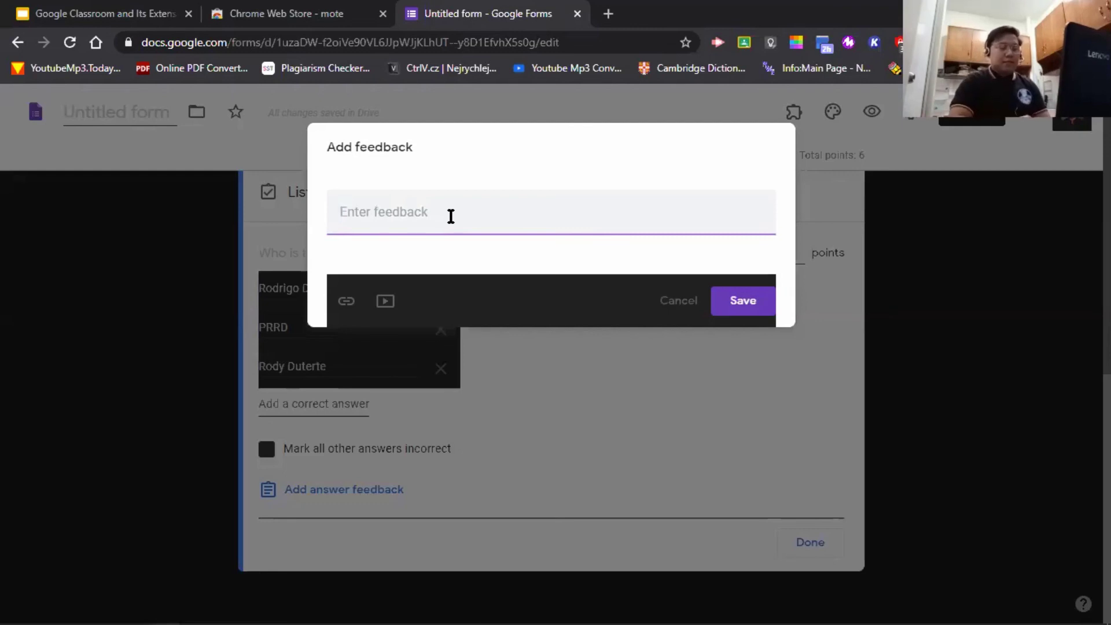
text(Rody Dute)
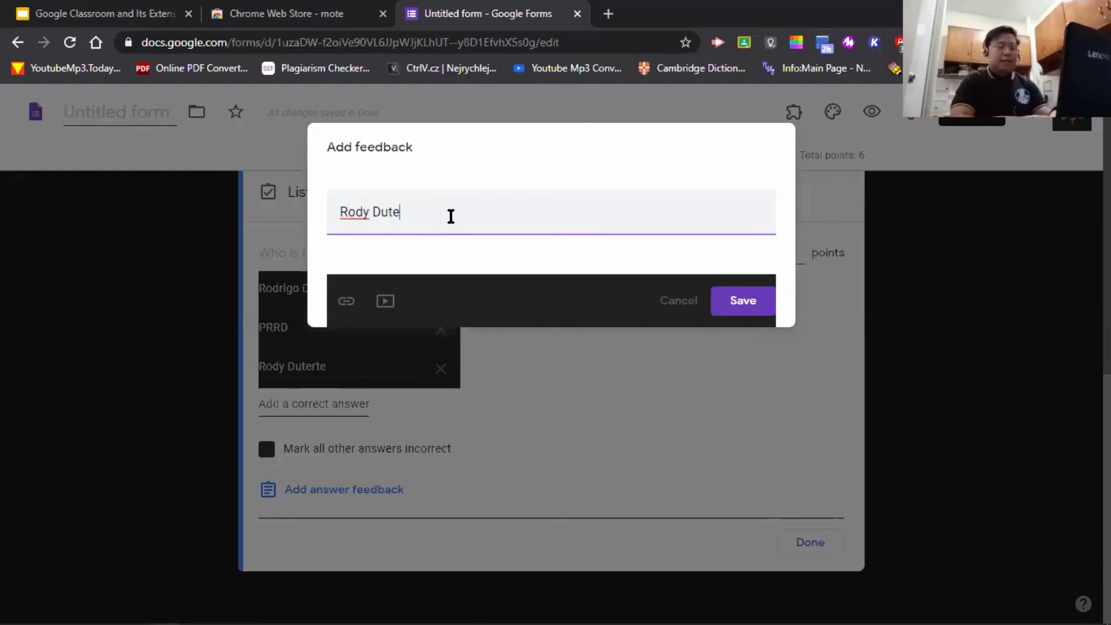
text(rte is the)
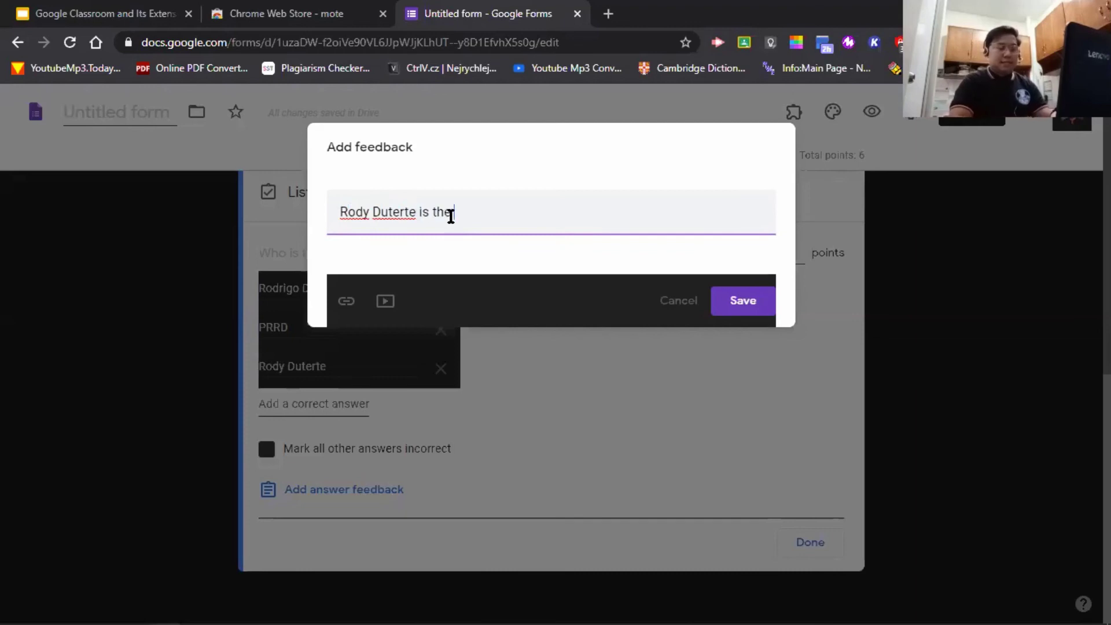
text( 16th Presi)
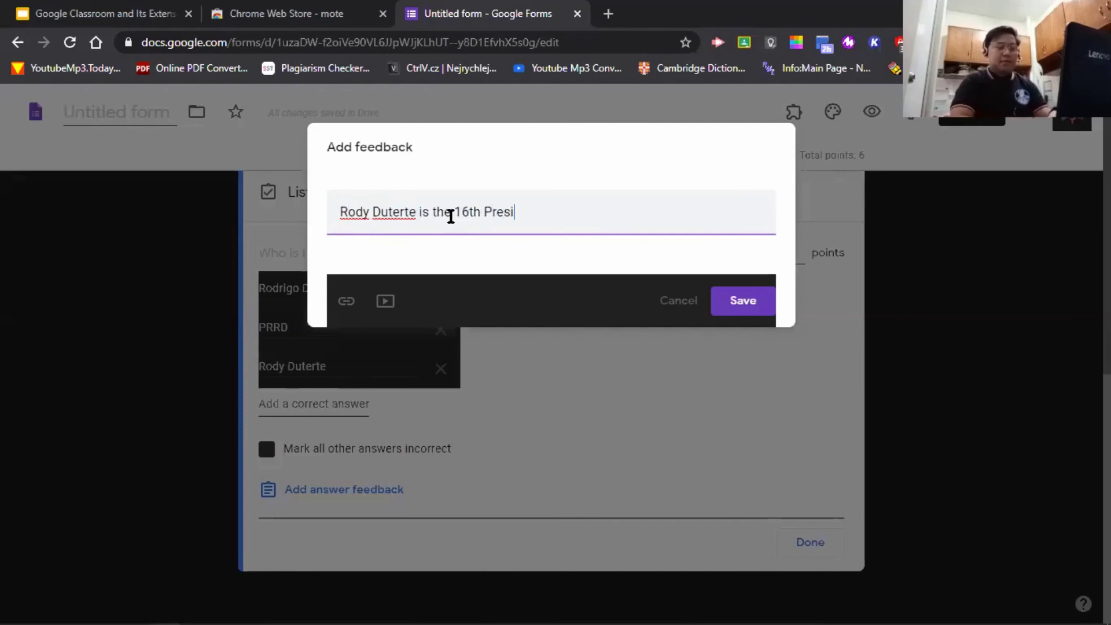
text(dent of the Phi)
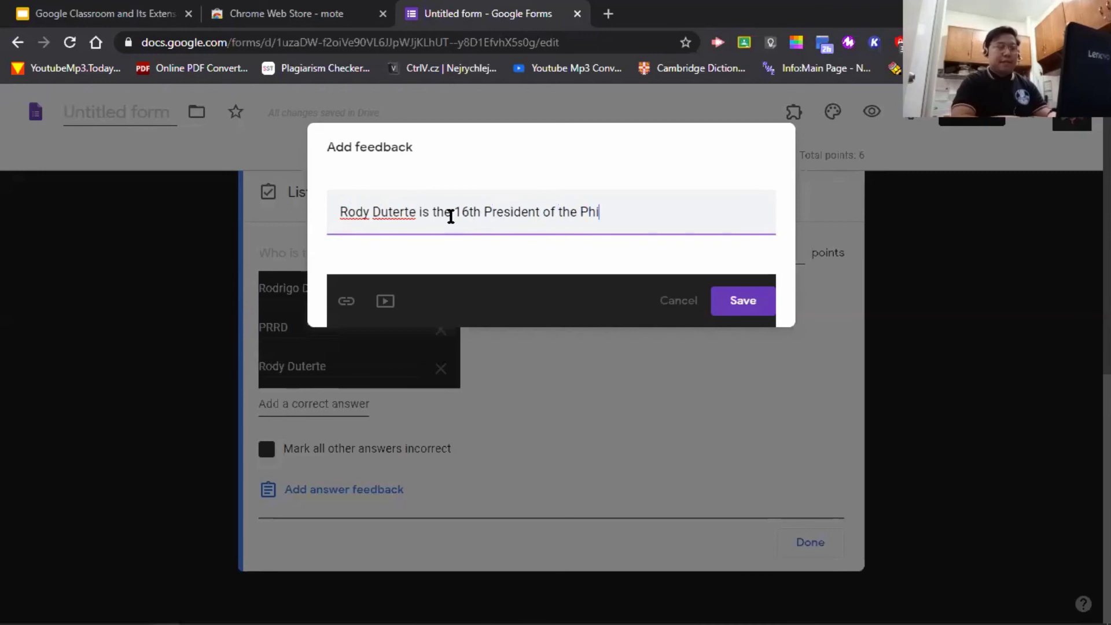
text(lipp)
key(BackSpace)
key(BackSpace)
key(BackSpace)
text(ipi)
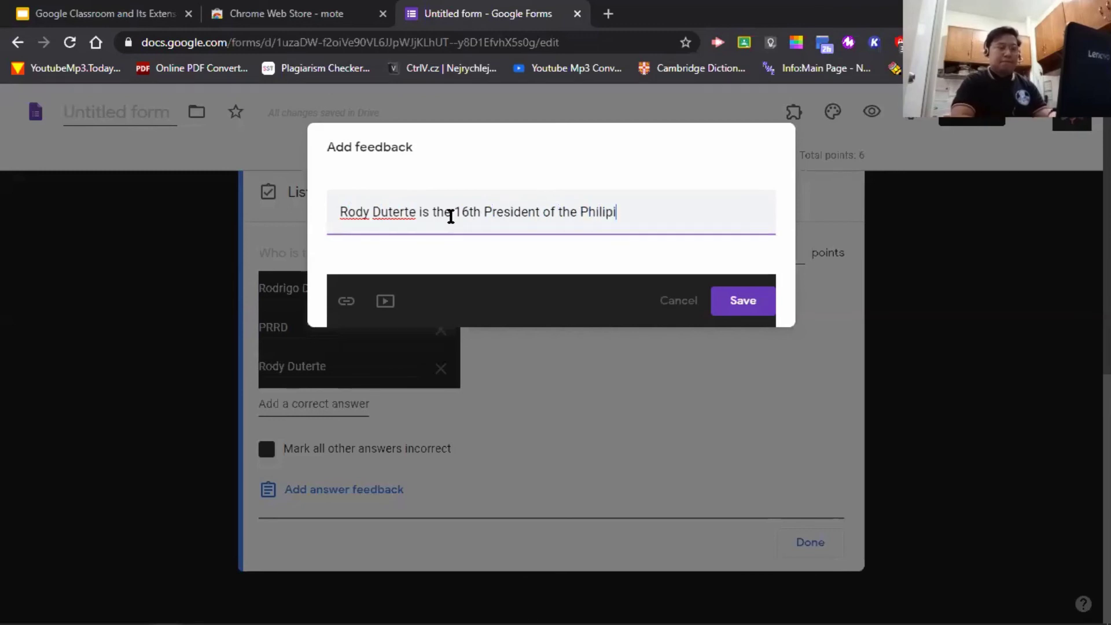
key(BackSpace)
text(pines)
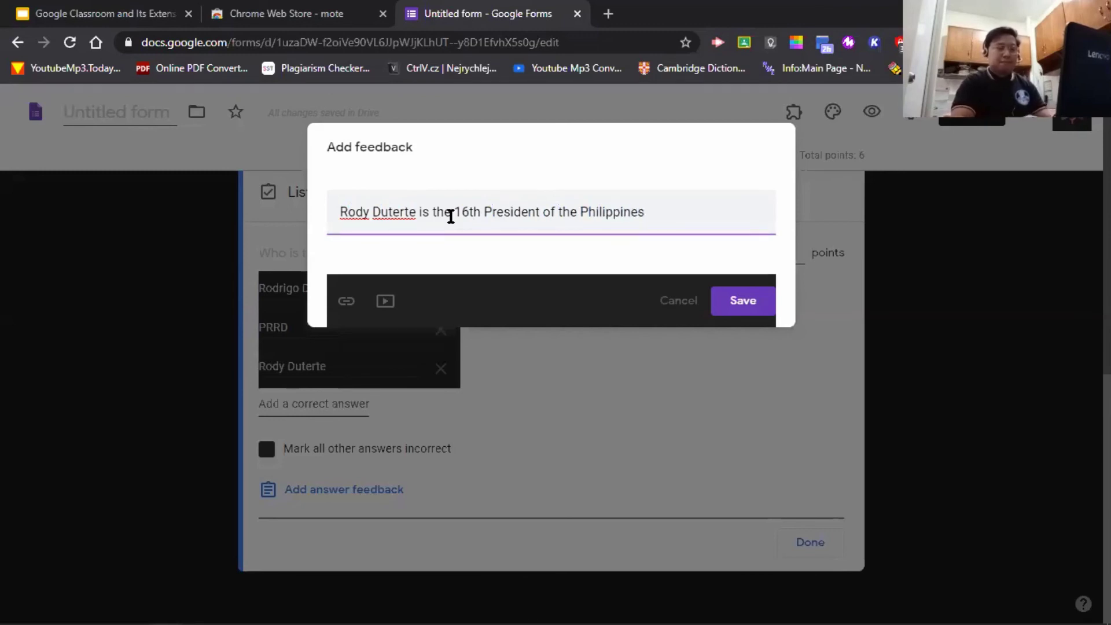
text(.)
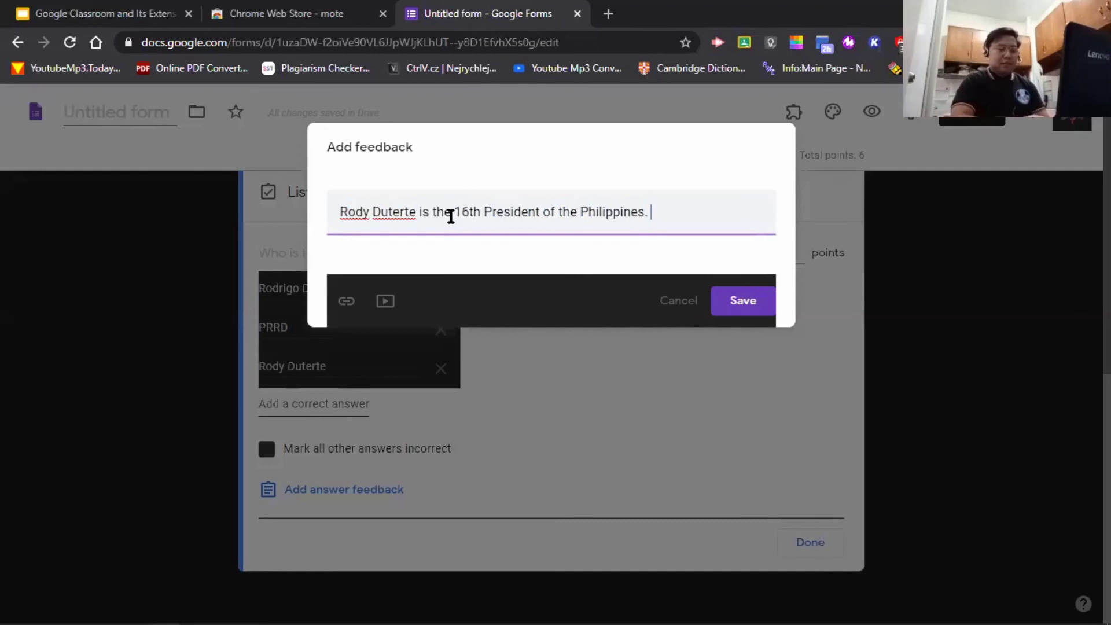
text( He succeeded)
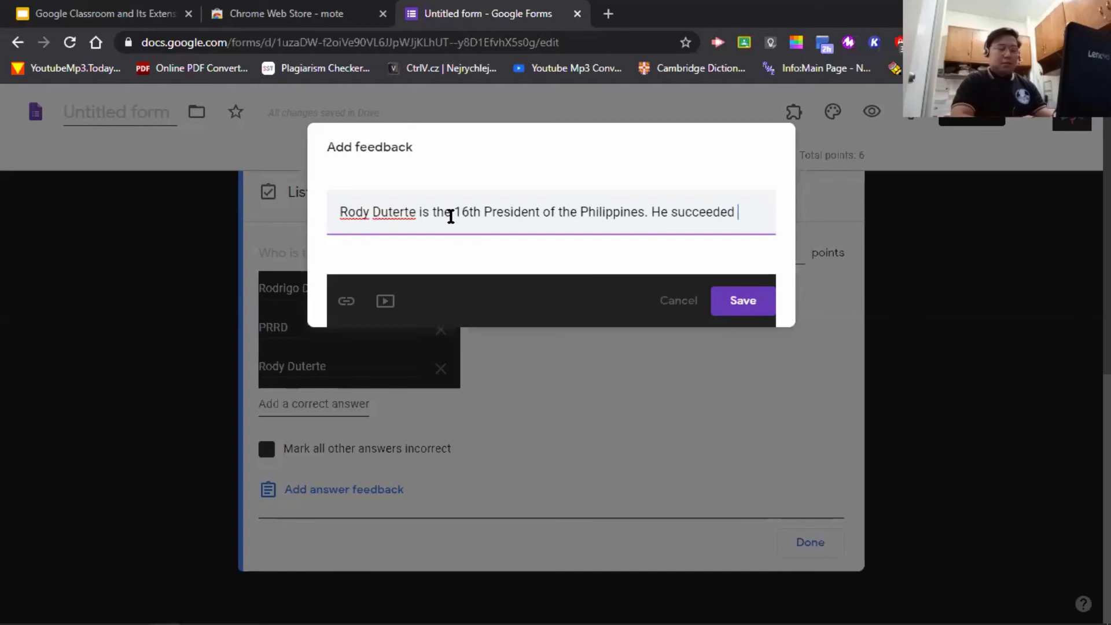
text( Beni)
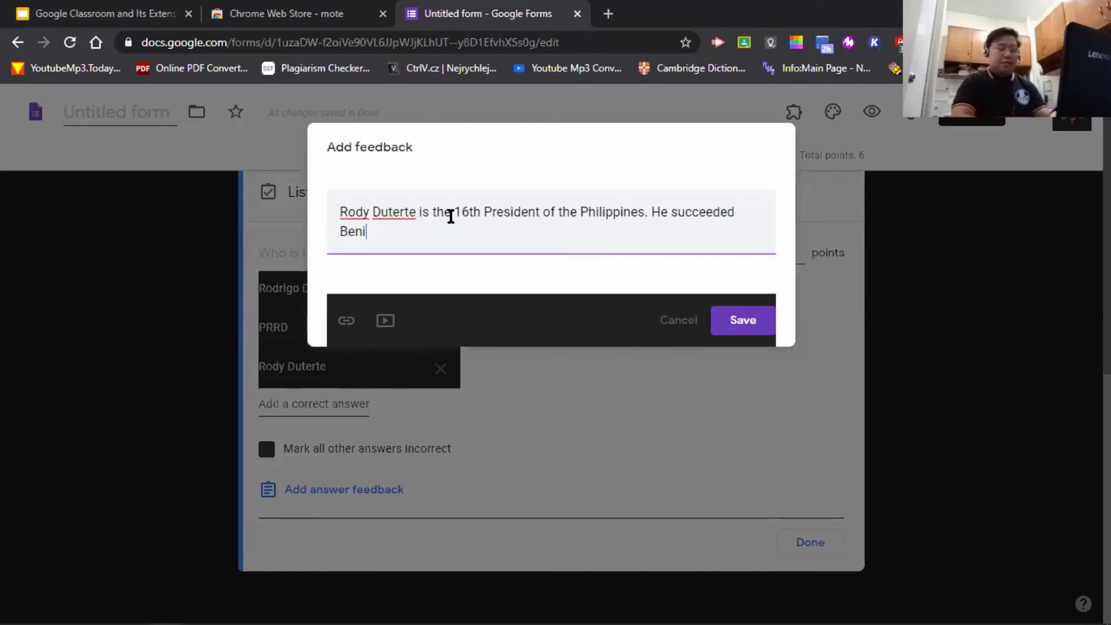
text(gno SIMEON.)
key(BackSpace)
key(BackSpace)
key(BackSpace)
key(BackSpace)
key(BackSpace)
key(BackSpace)
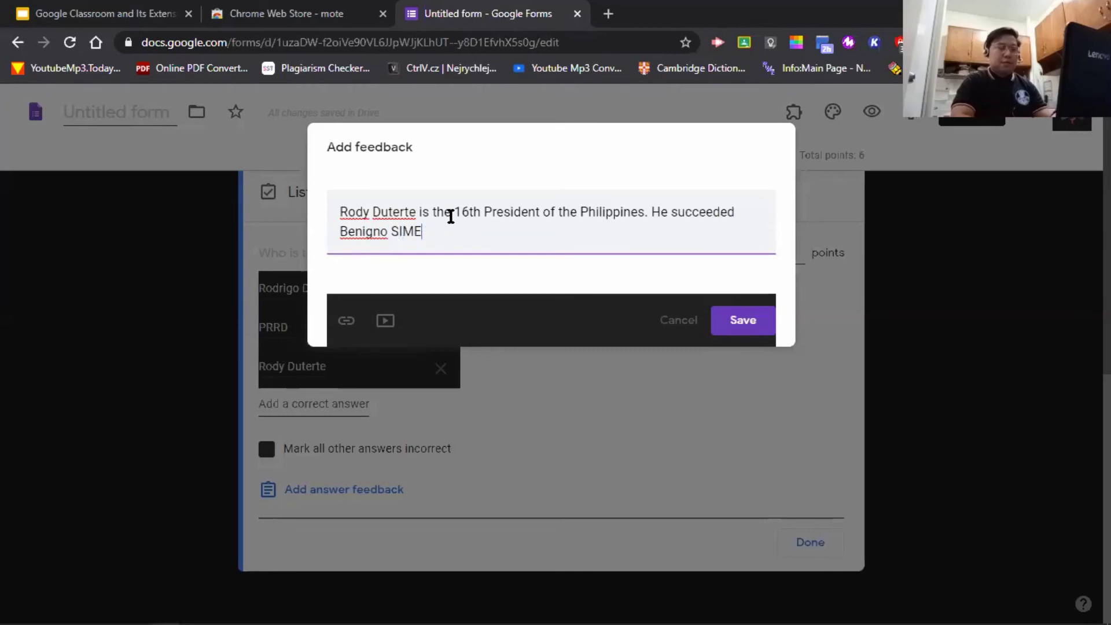
text(imeon Aquino)
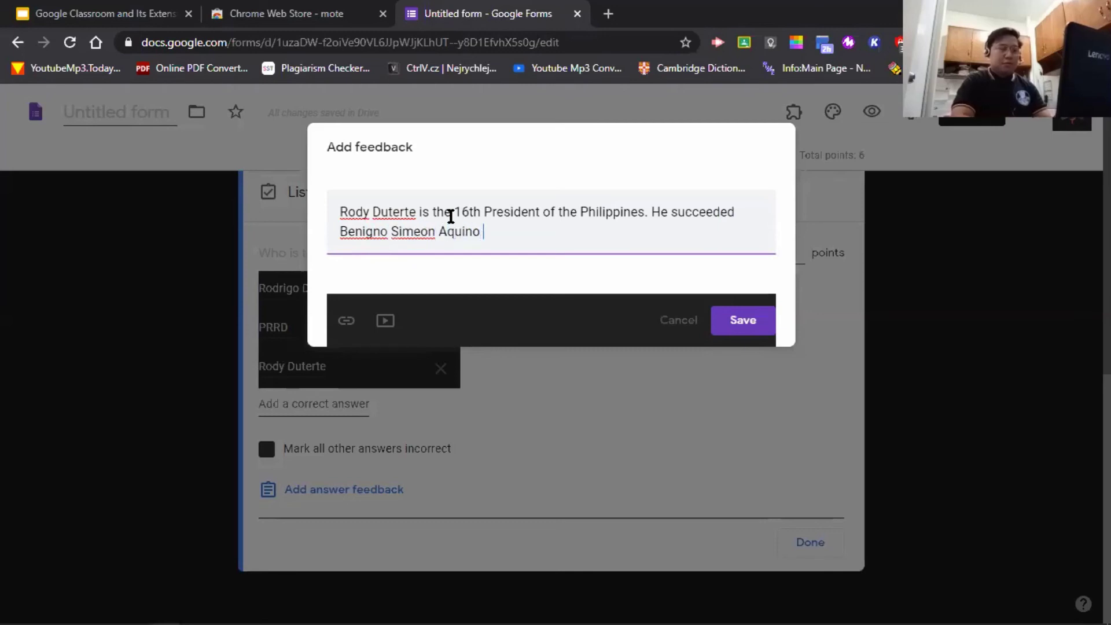
text( III)
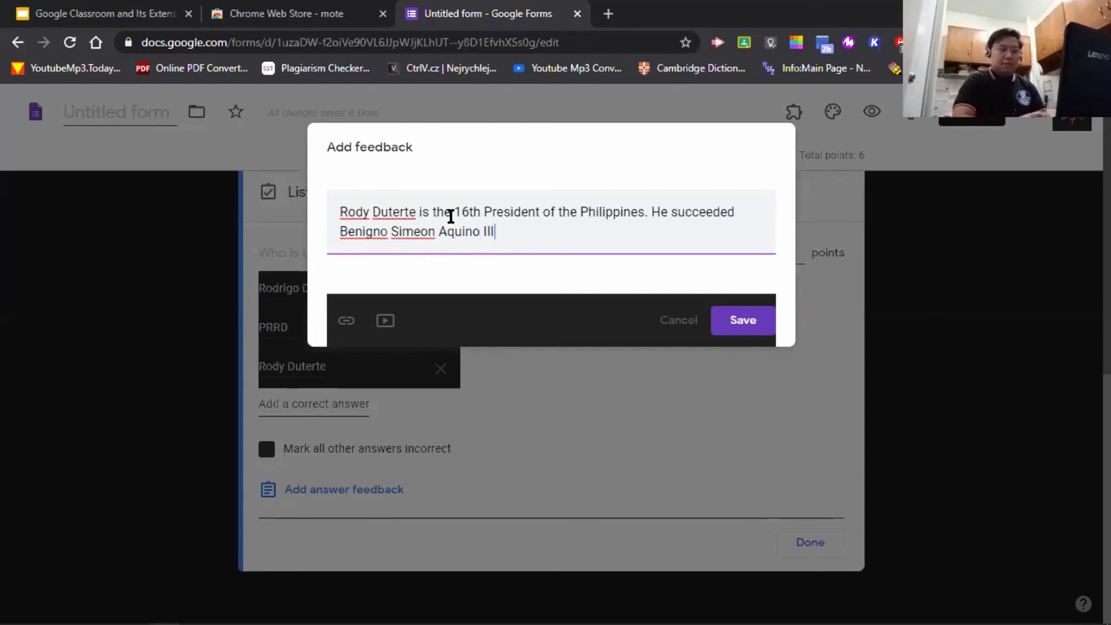
text(.)
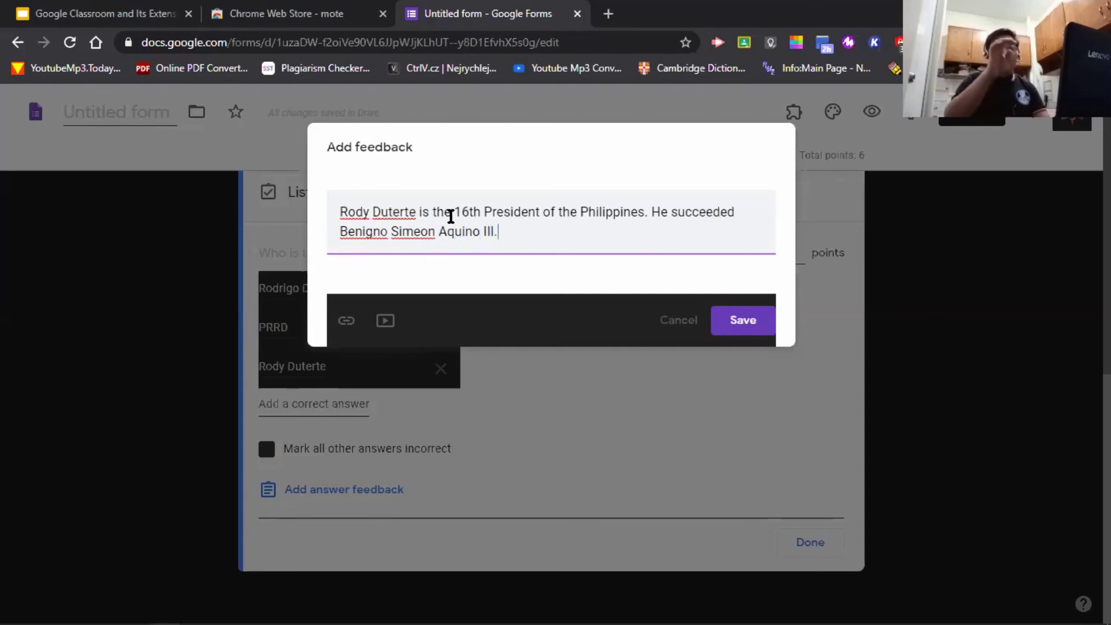
key(BackSpace)
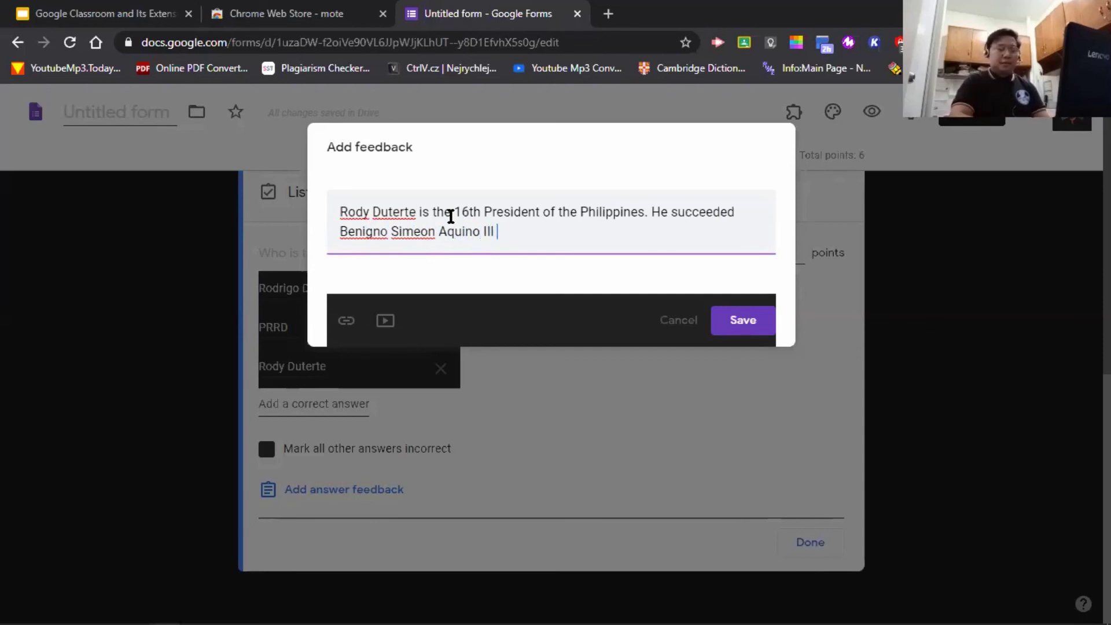
text(. h)
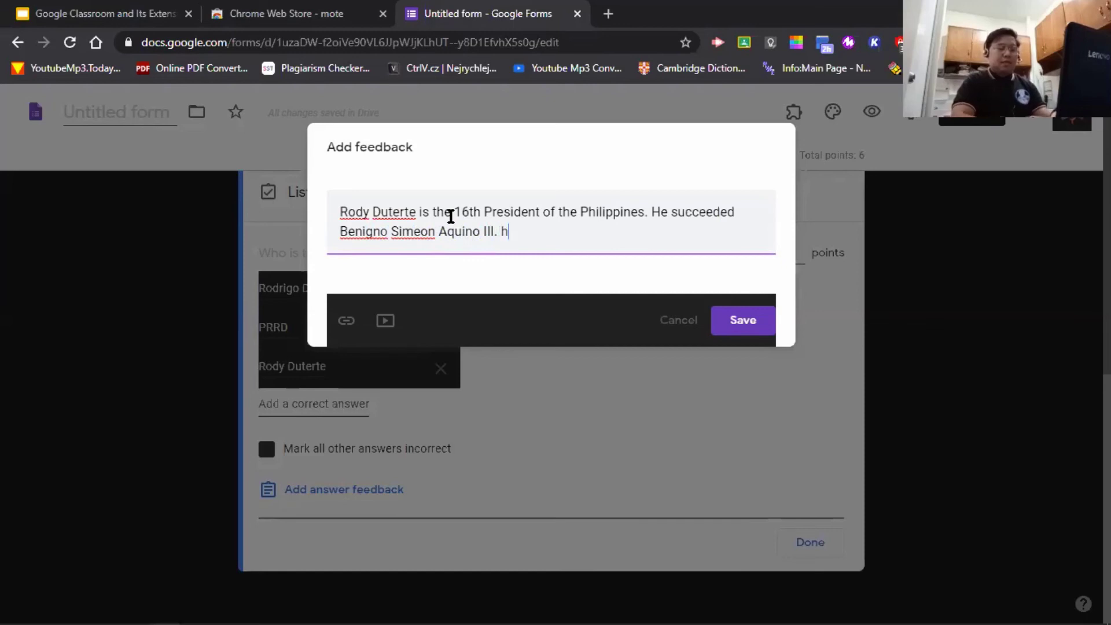
text(E WAS ELECE)
key(BackSpace)
key(BackSpace)
key(BackSpace)
key(BackSpace)
key(BackSpace)
key(BackSpace)
key(BackSpace)
key(BackSpace)
key(BackSpace)
key(BackSpace)
key(BackSpace)
key(BackSpace)
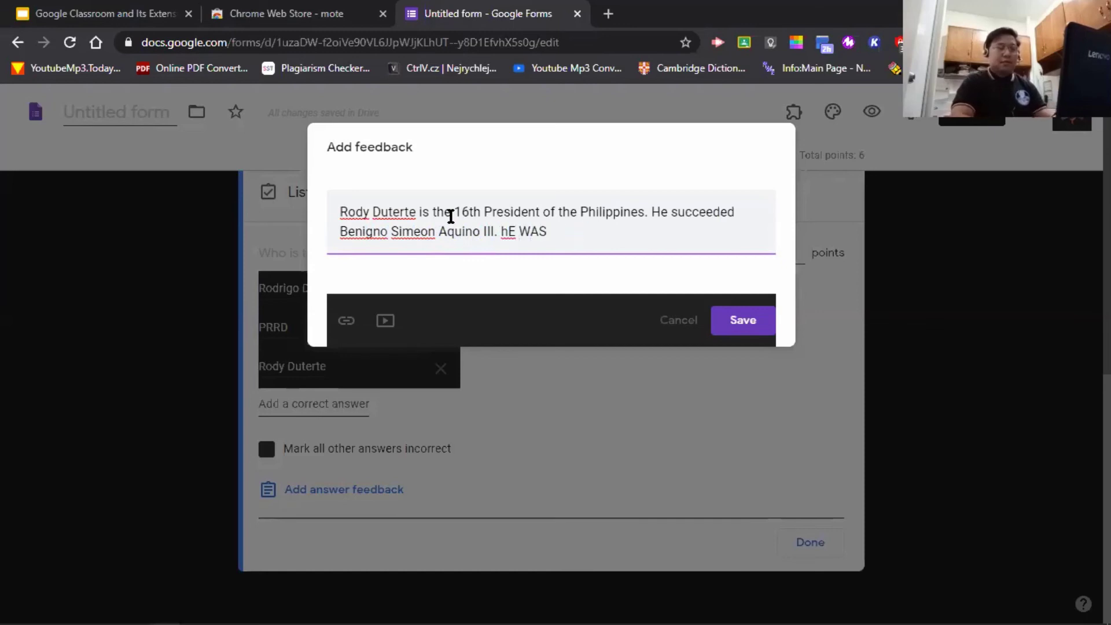
text(He w)
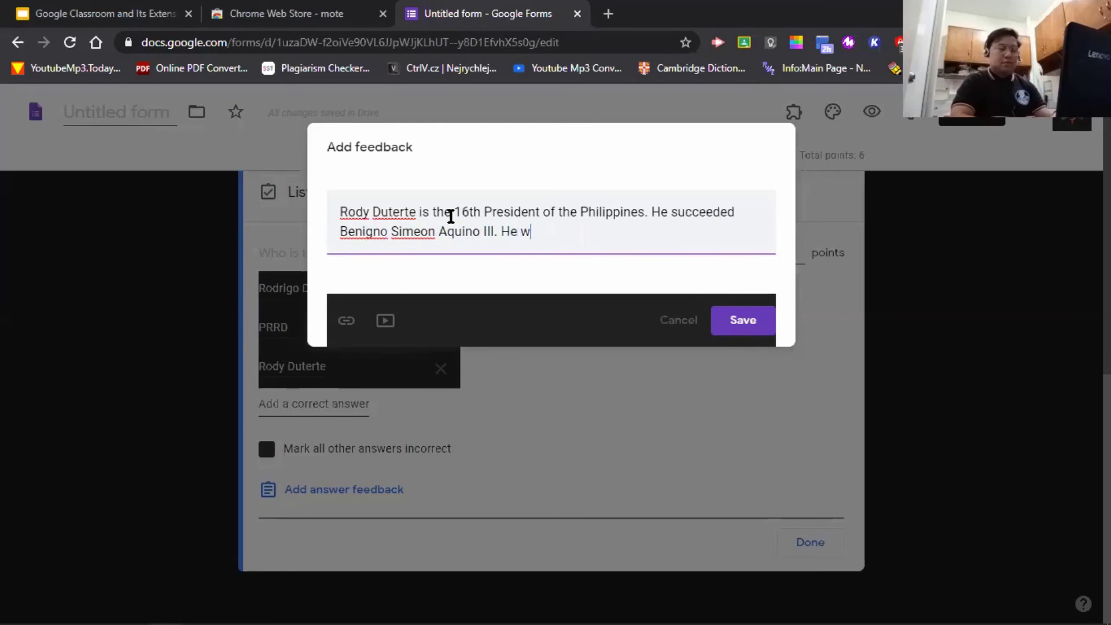
text(as elected )
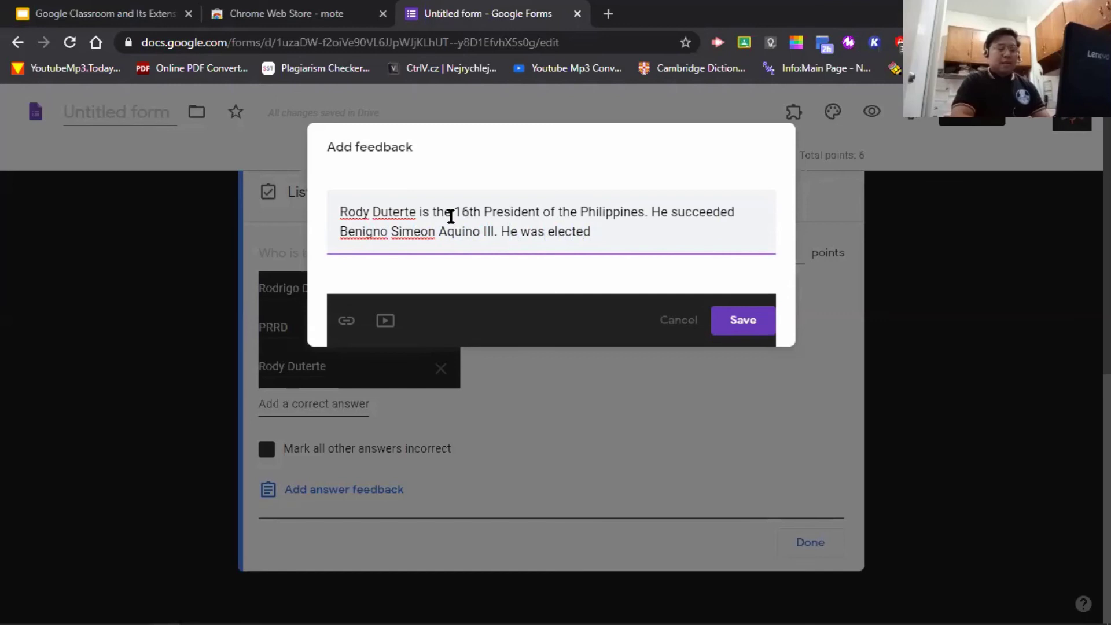
text(on June )
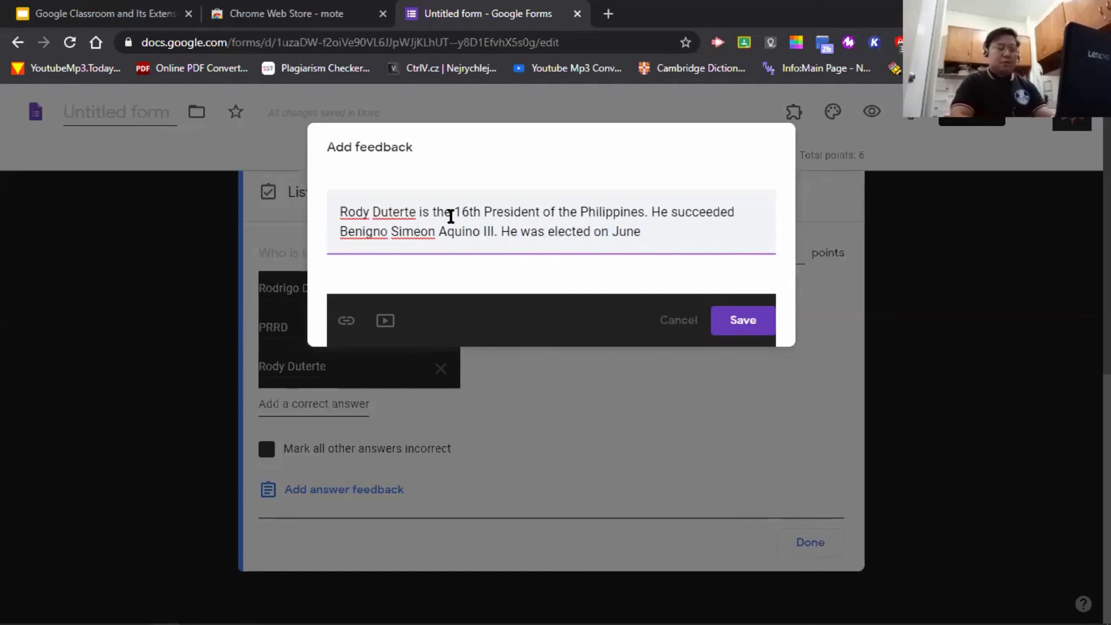
text(30)
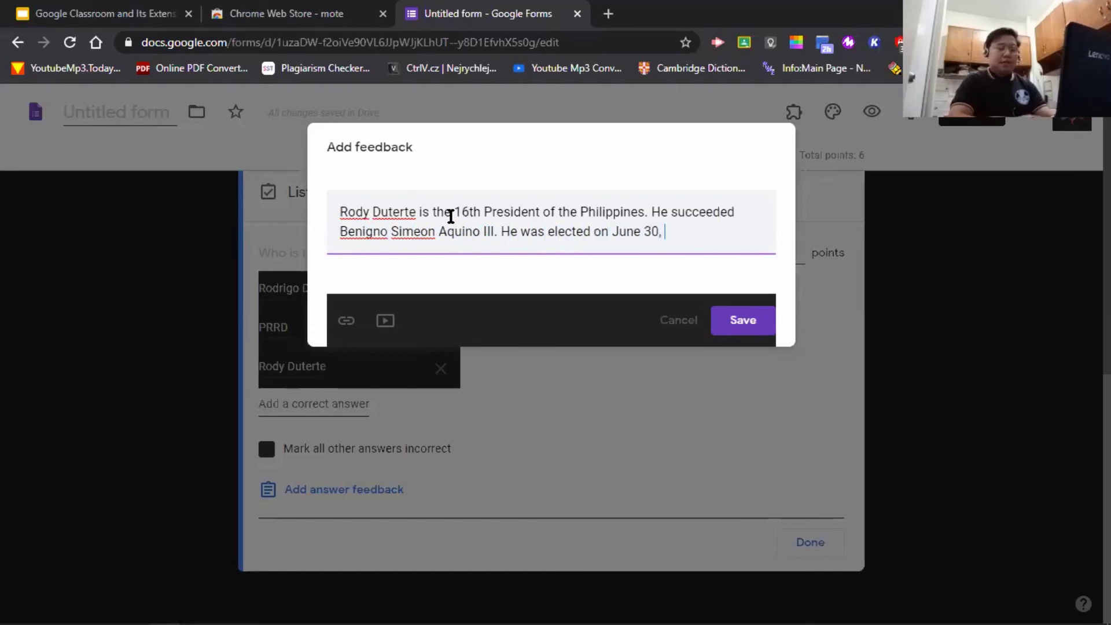
text(, 2016.)
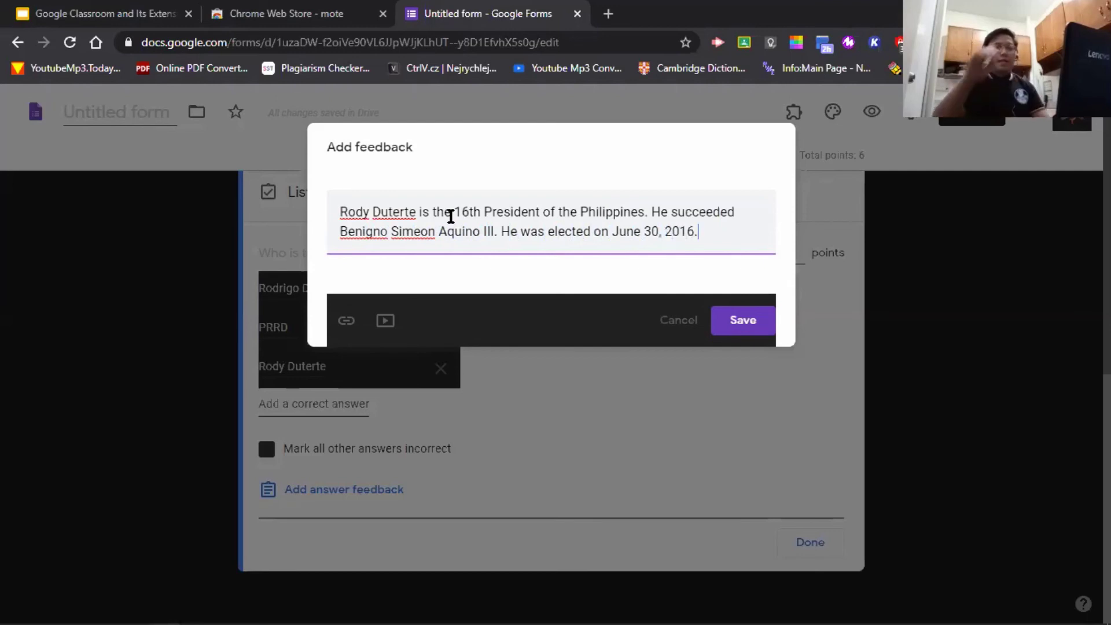
- Save the answer feedback for the 16th President question
click(769, 328)
scroll(607, 363, down, 1)
scroll(571, 326, up, 4)
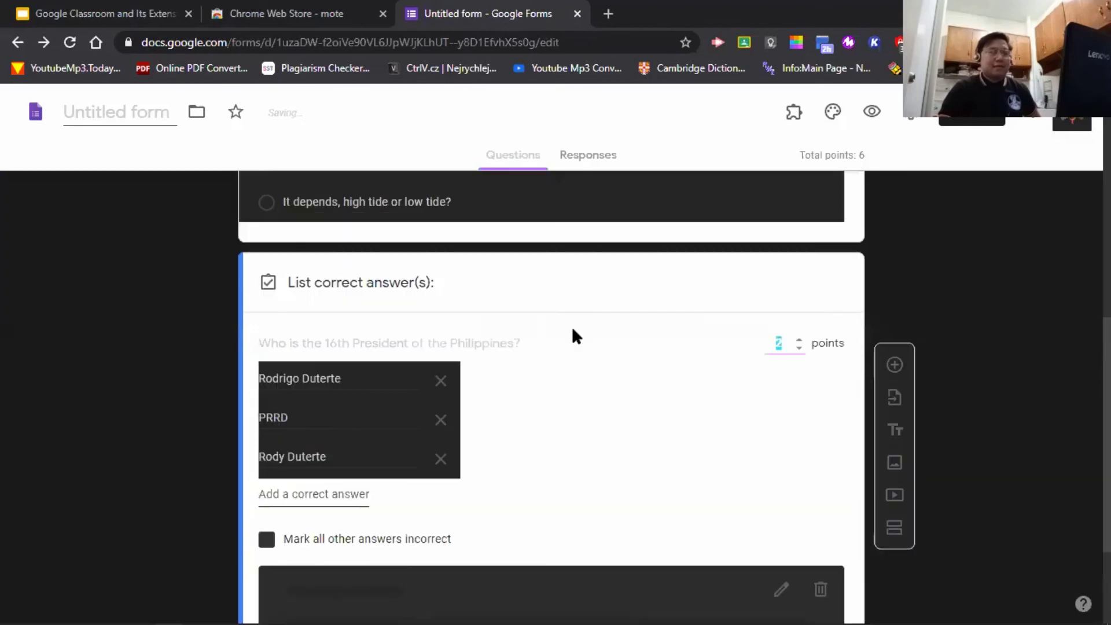
scroll(602, 337, up, 8)
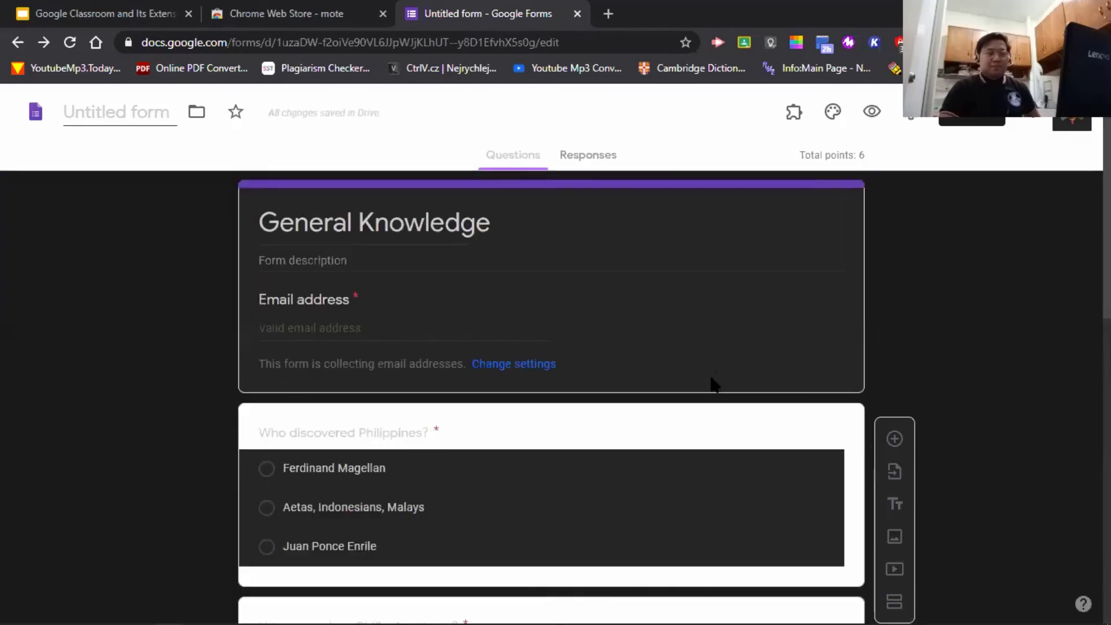
- Delete the 2-point value from the answer key and return to the form header
scroll(713, 383, down, 10)
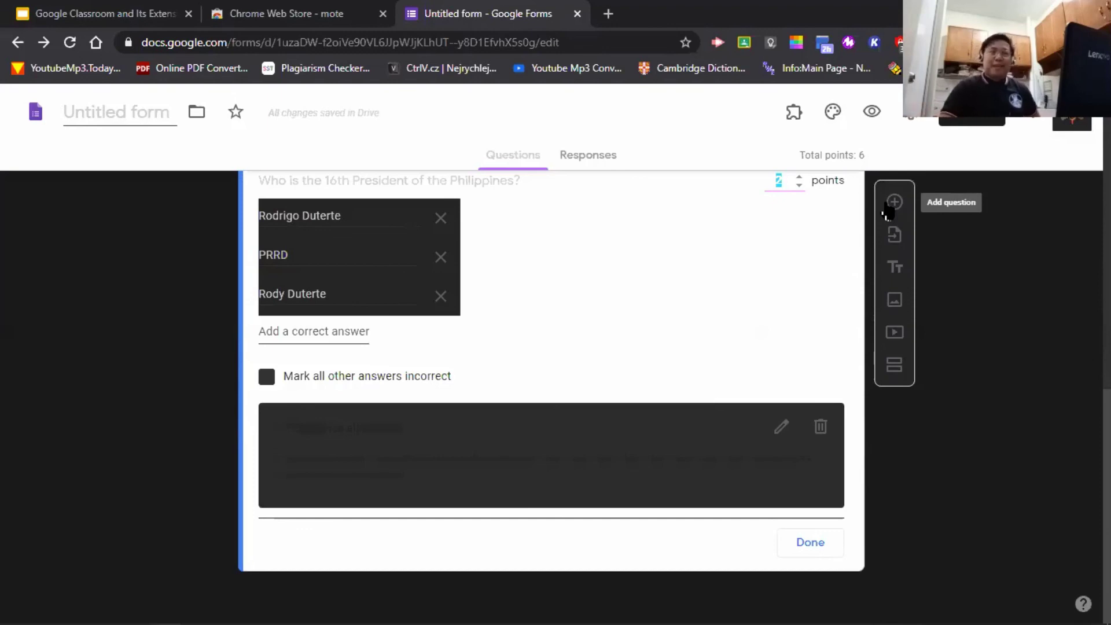
scroll(770, 319, up, 2)
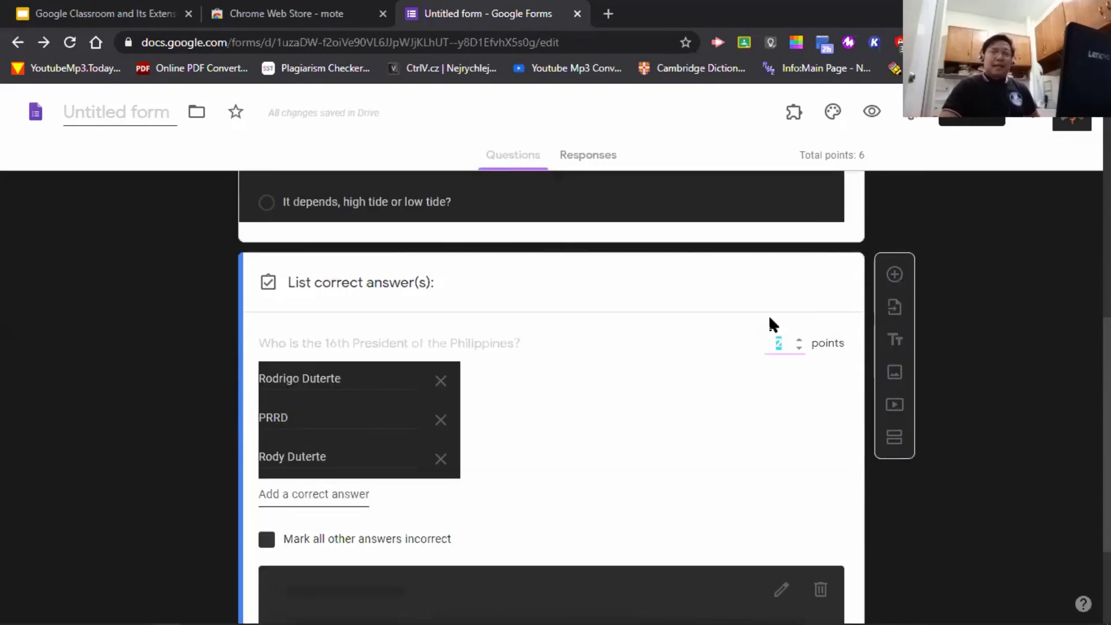
scroll(770, 320, down, 2)
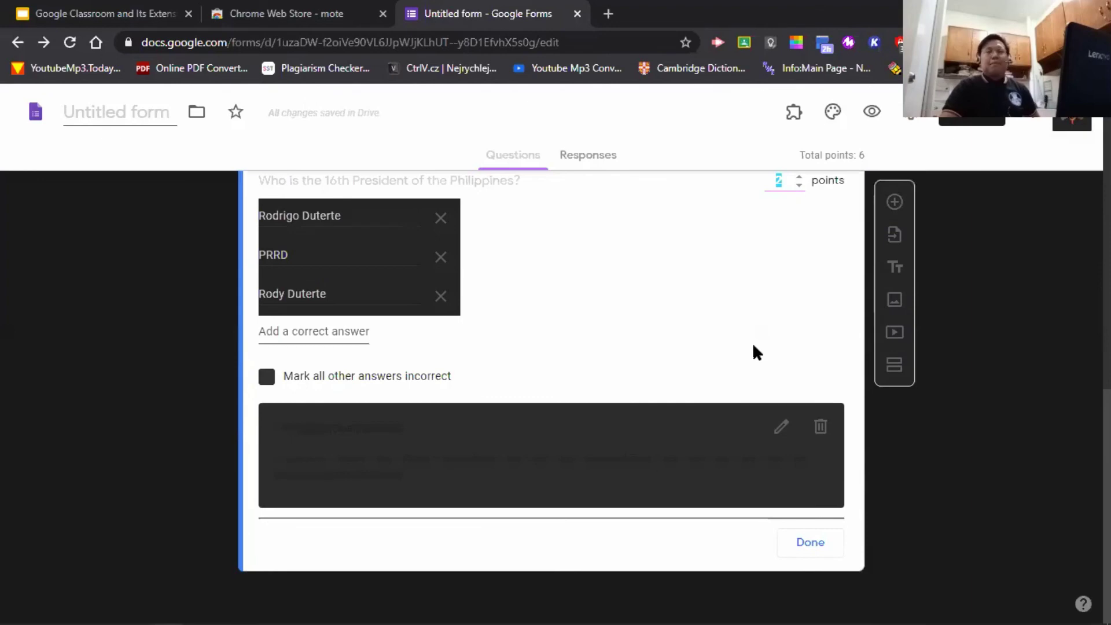
scroll(789, 408, up, 10)
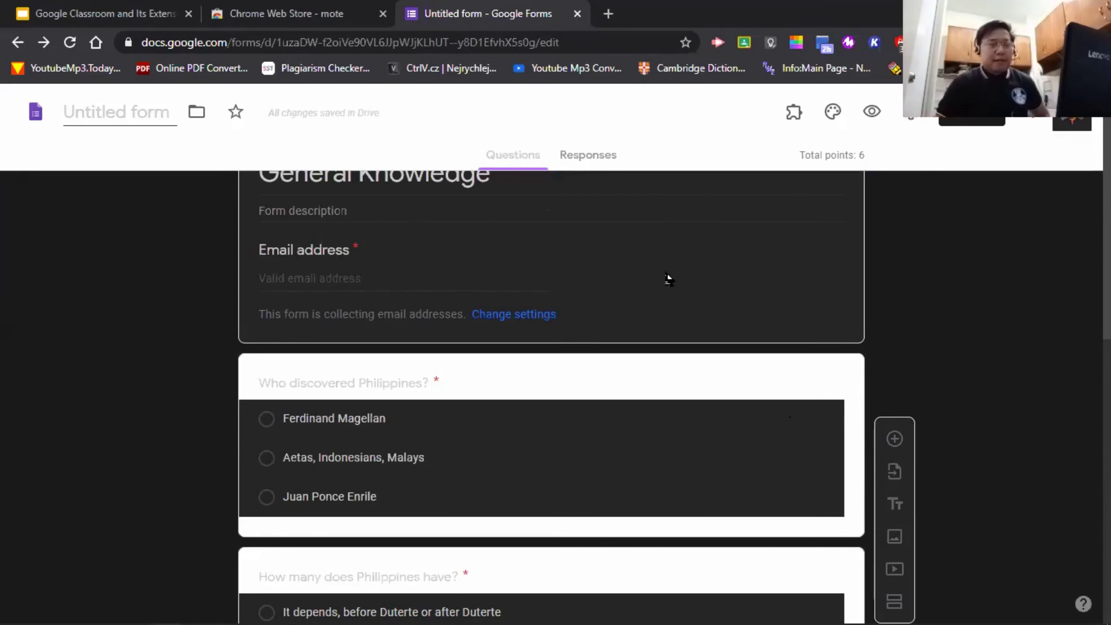
scroll(647, 272, down, 10)
scroll(647, 298, down, 3)
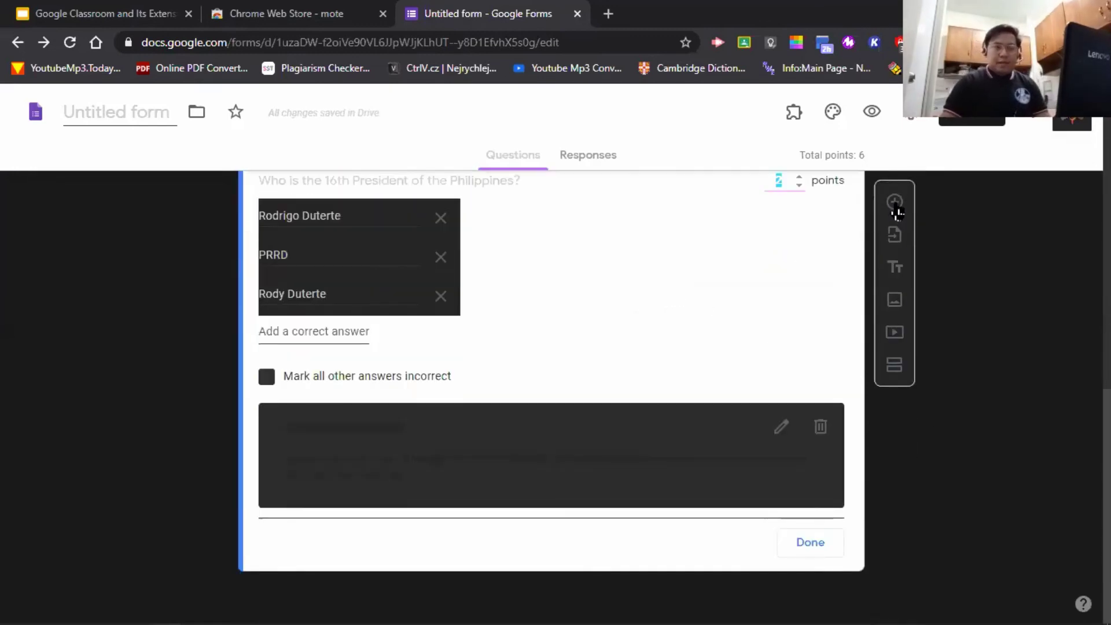
key(BackSpace)
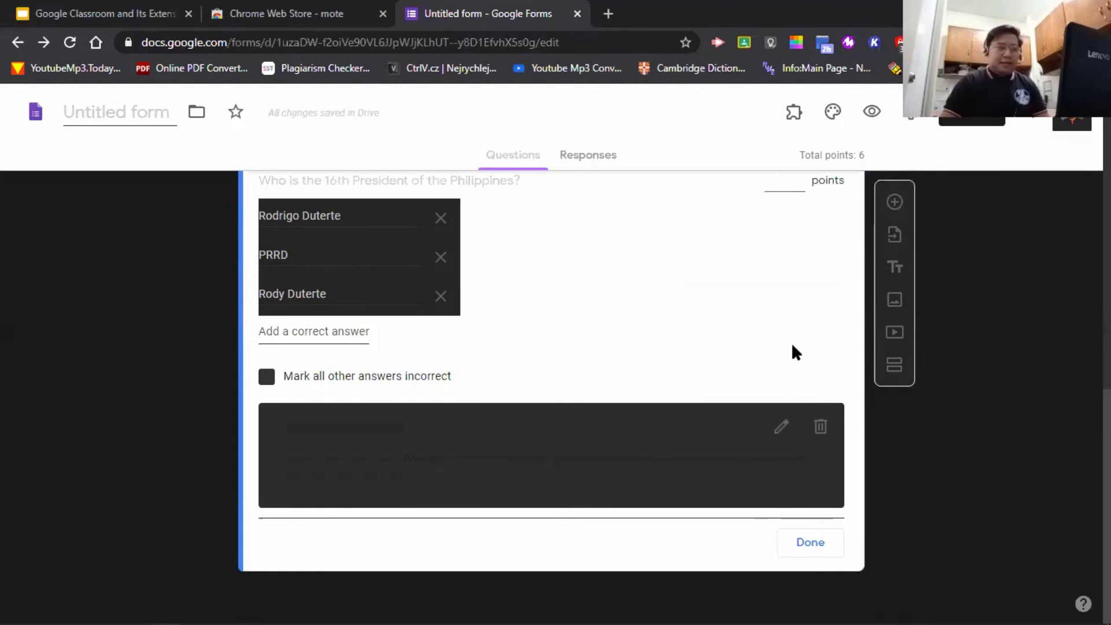
scroll(790, 349, up, 6)
scroll(798, 347, up, 4)
scroll(809, 358, down, 4)
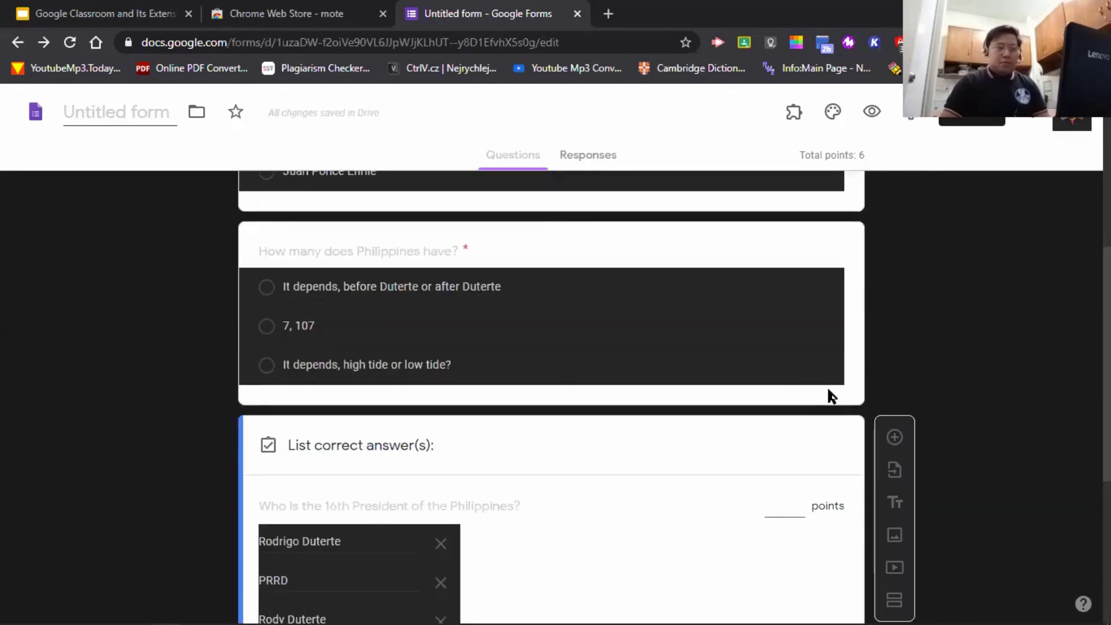
scroll(830, 392, up, 4)
scroll(833, 391, up, 2)
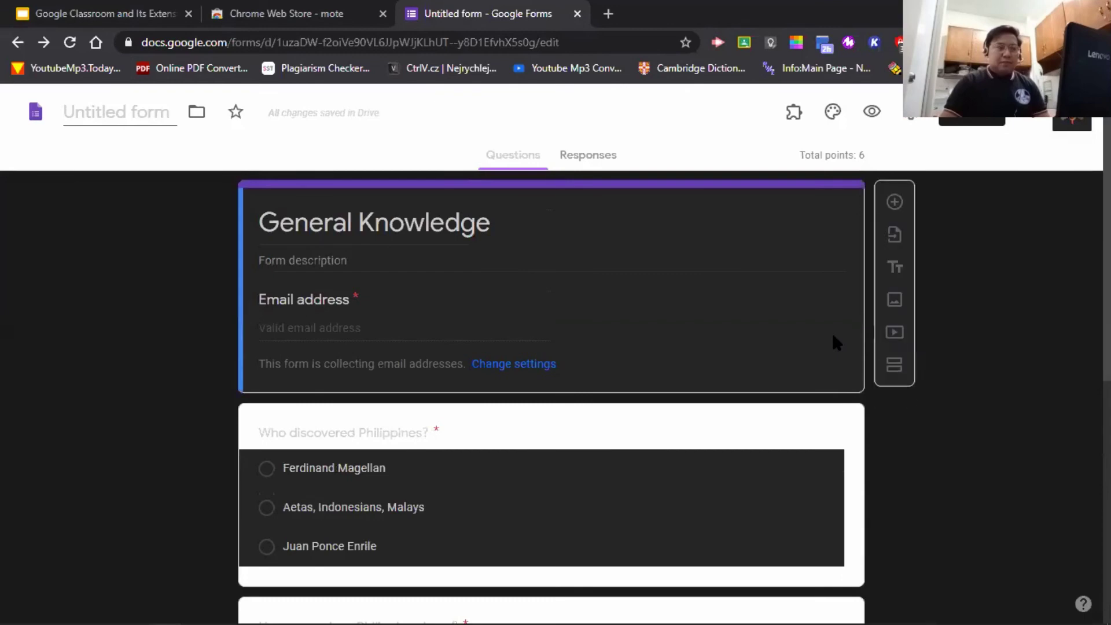
- Add a section after the header and clear its 'Untitled Section' title
click(894, 365)
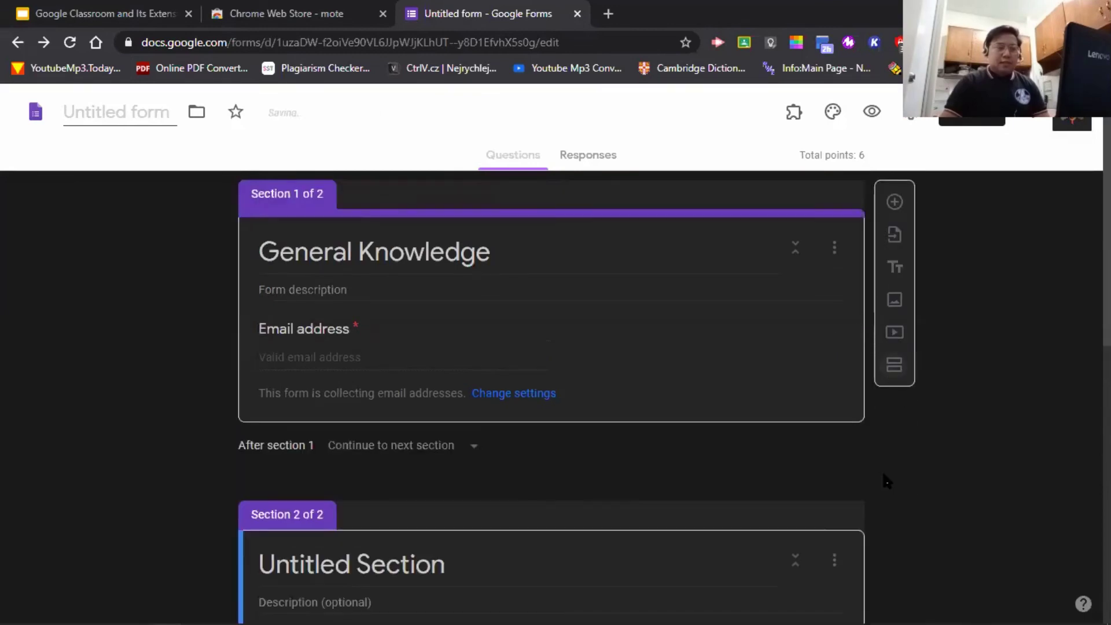
scroll(881, 465, down, 1)
click(589, 478)
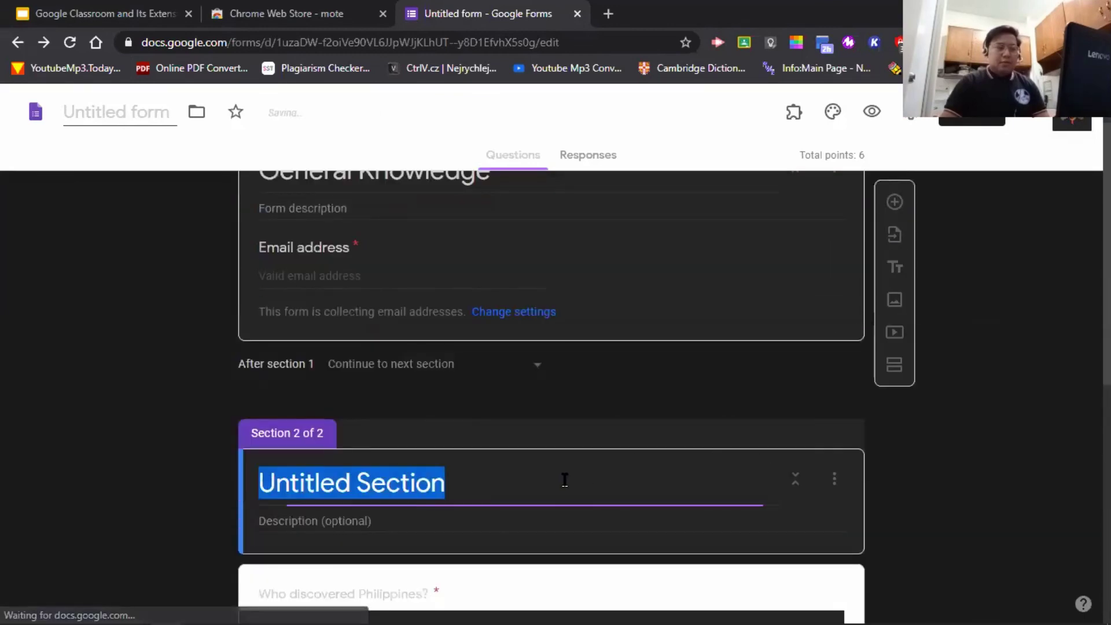
key(BackSpace)
scroll(758, 451, down, 5)
scroll(759, 440, down, 3)
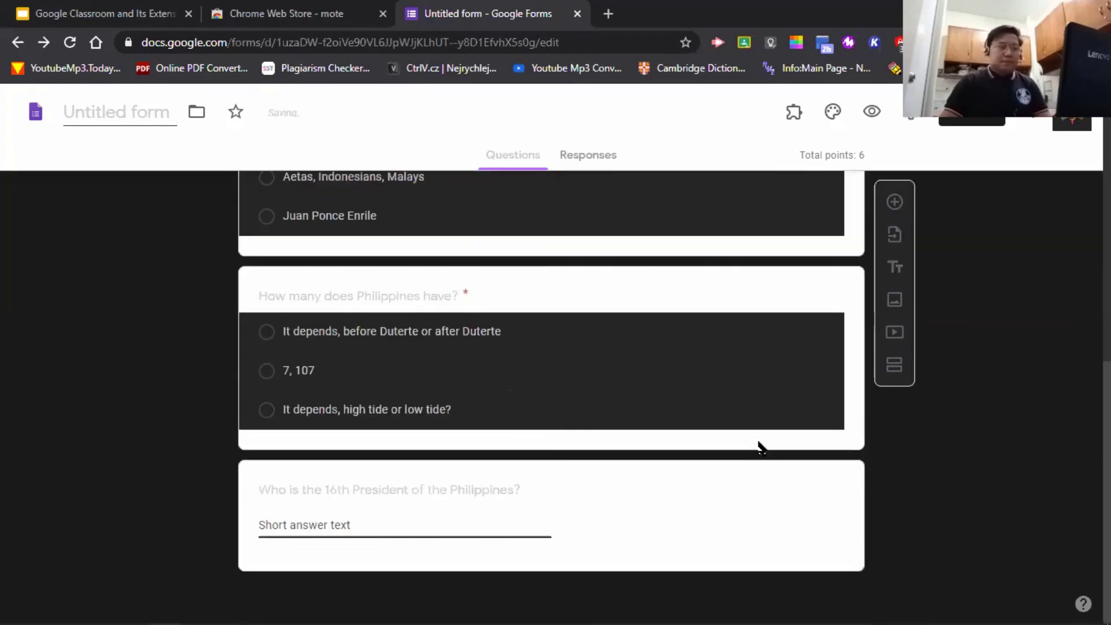
- Add an untitled third section after the islands question, holding the 16th President question
click(849, 498)
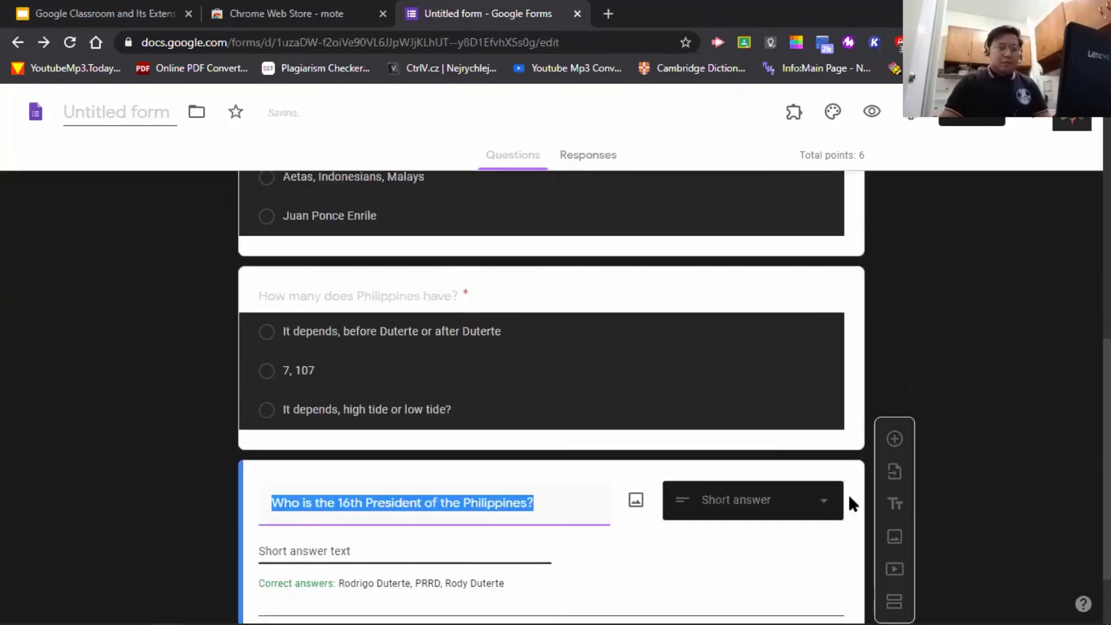
click(852, 429)
scroll(856, 431, down, 1)
click(894, 369)
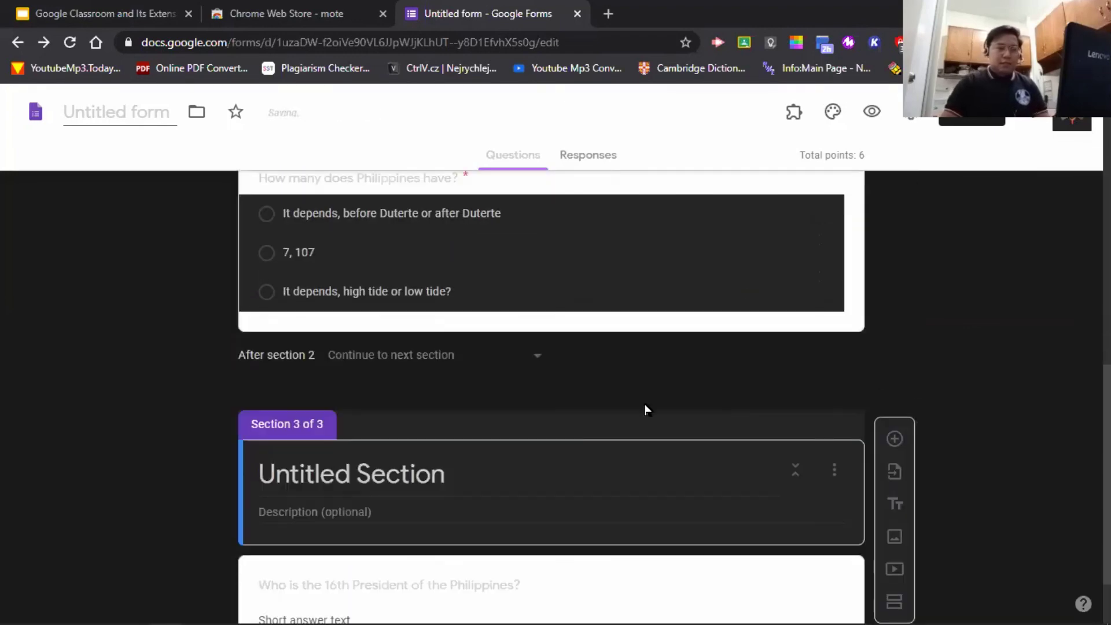
key(BackSpace)
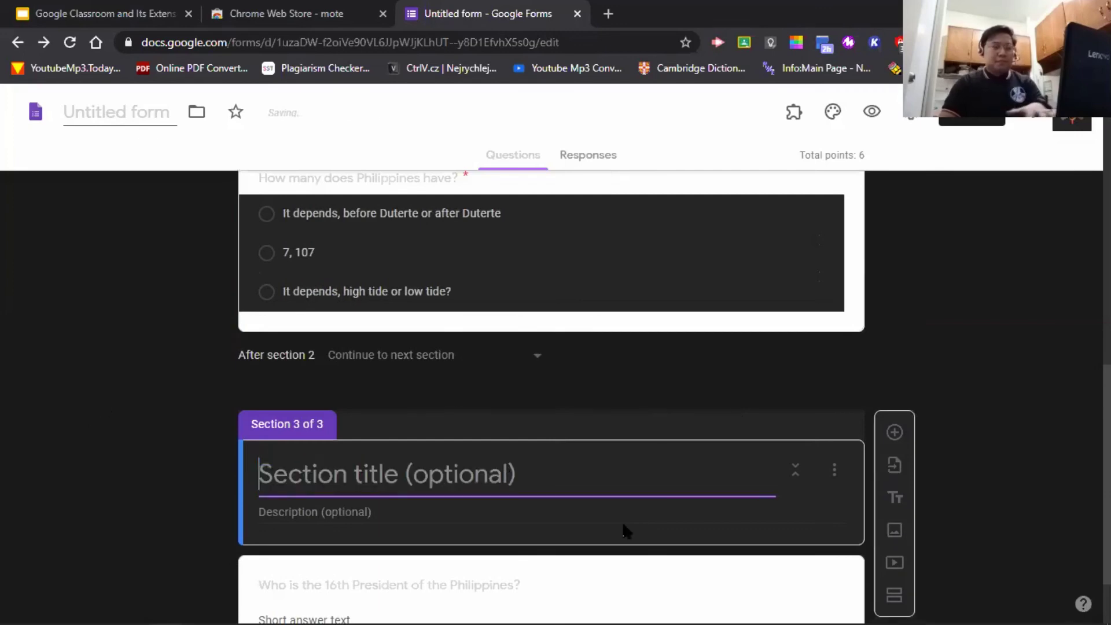
scroll(462, 462, down, 1)
click(475, 564)
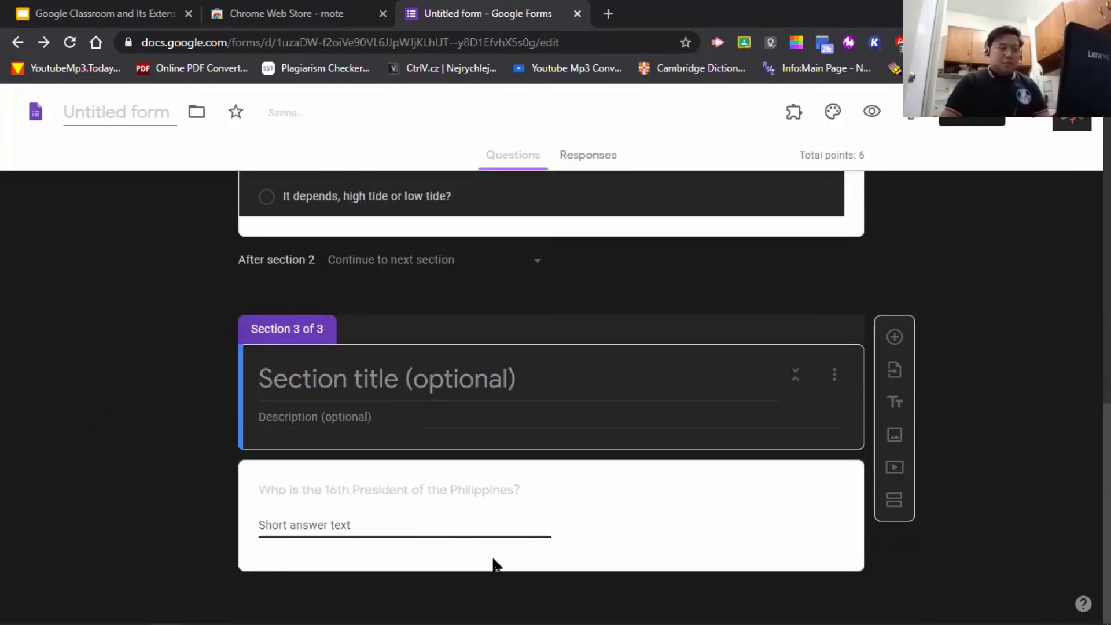
click(643, 547)
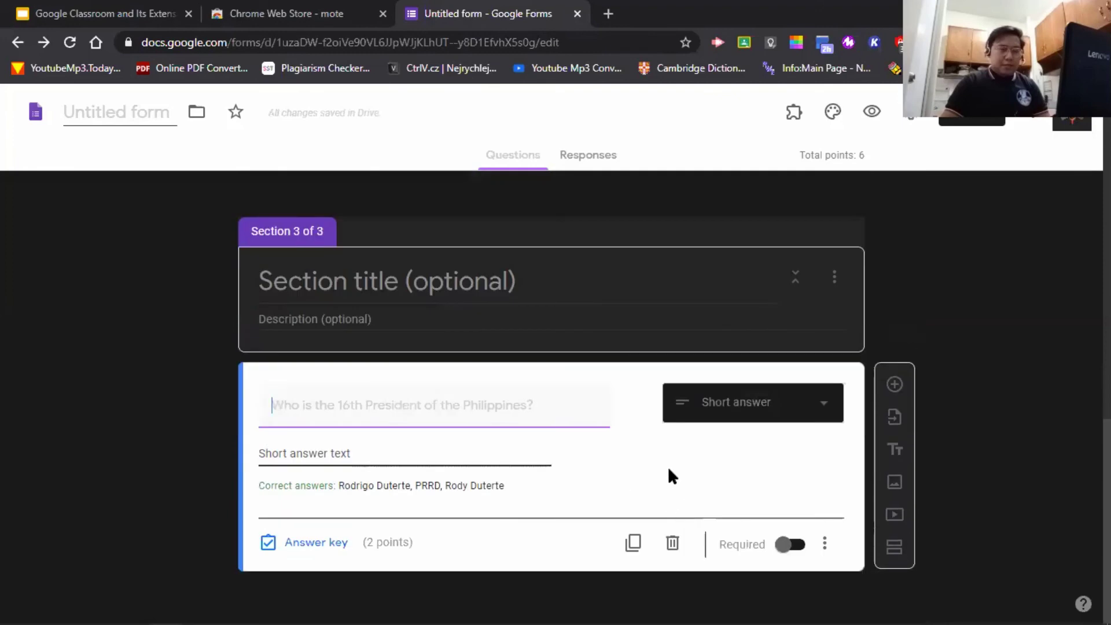
- Duplicate the 16th President question and retitle it 'Who is his Vice President during campaign?'
click(642, 559)
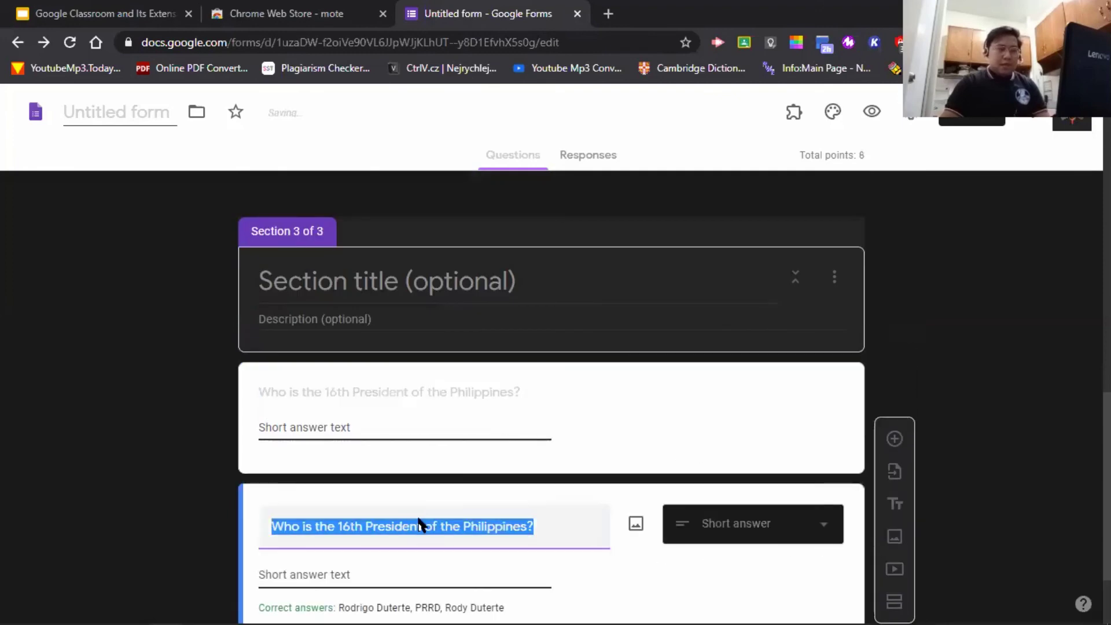
text(Who is his Vice Pres)
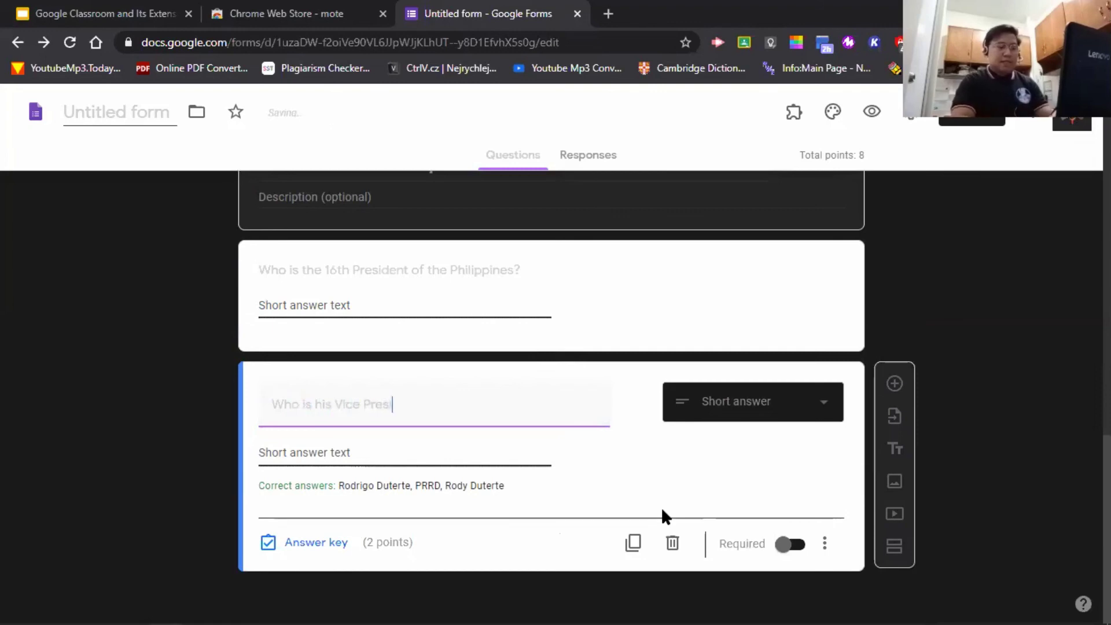
text(id)
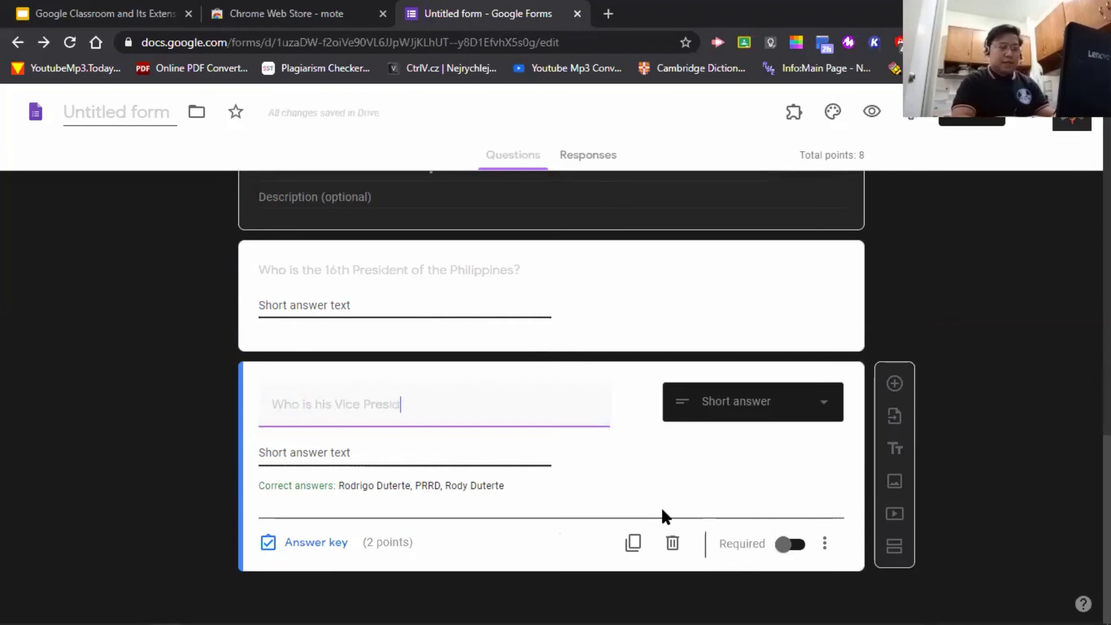
text(ent during)
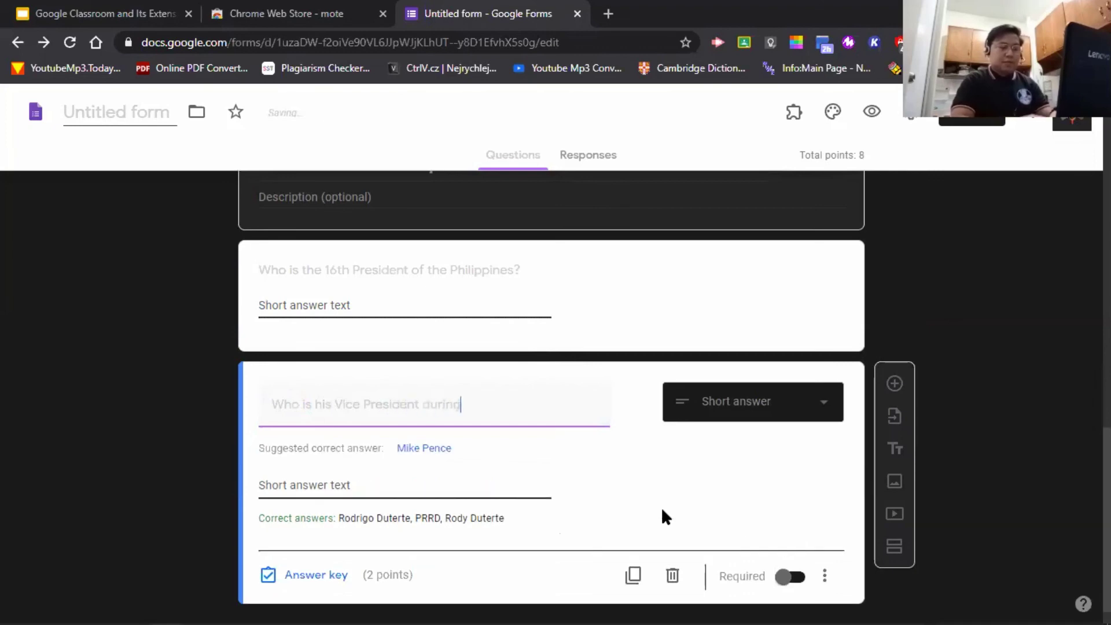
text( caree)
key(BackSpace)
key(BackSpace)
key(BackSpace)
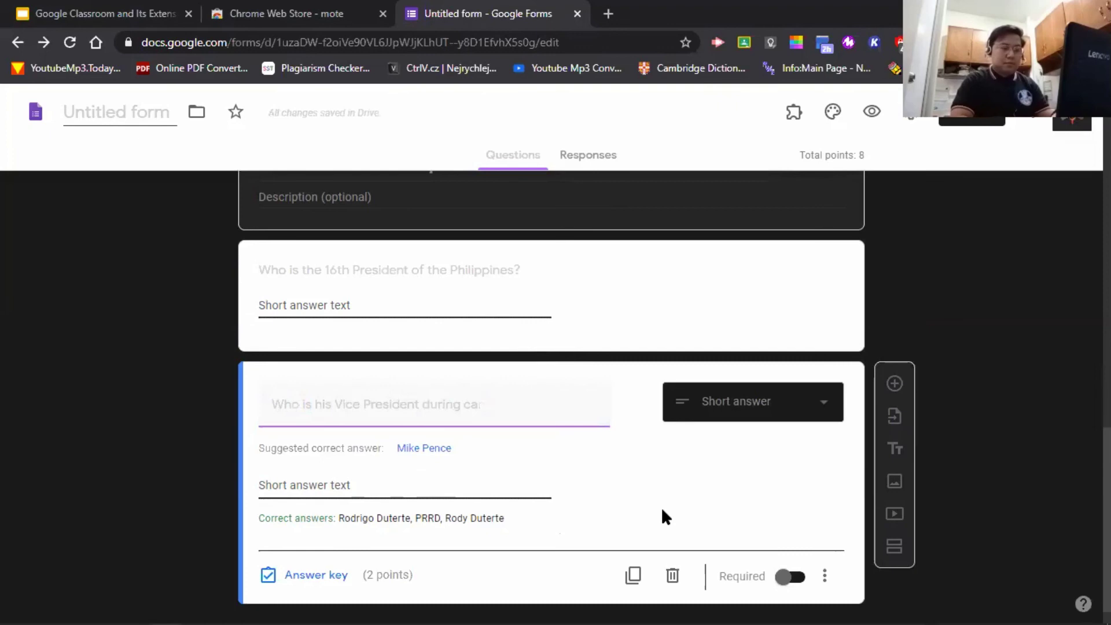
text(mpaign?)
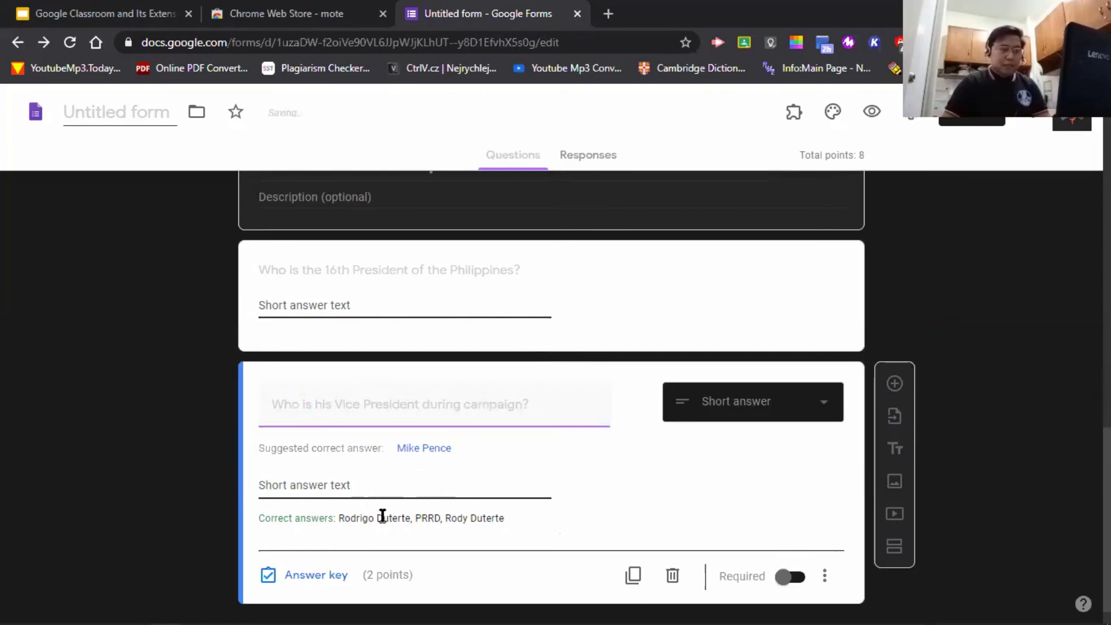
click(363, 518)
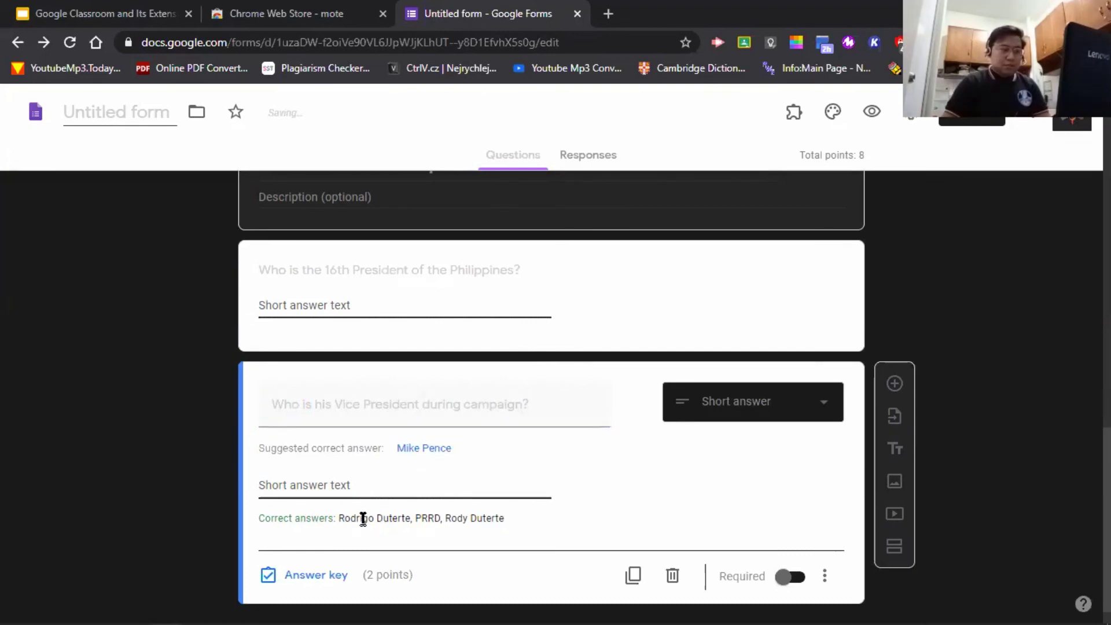
- Replace the Vice President question's correct answers with 'Allan Peter Cayetano' and 'Cayetano'
click(340, 575)
triple_click(344, 494)
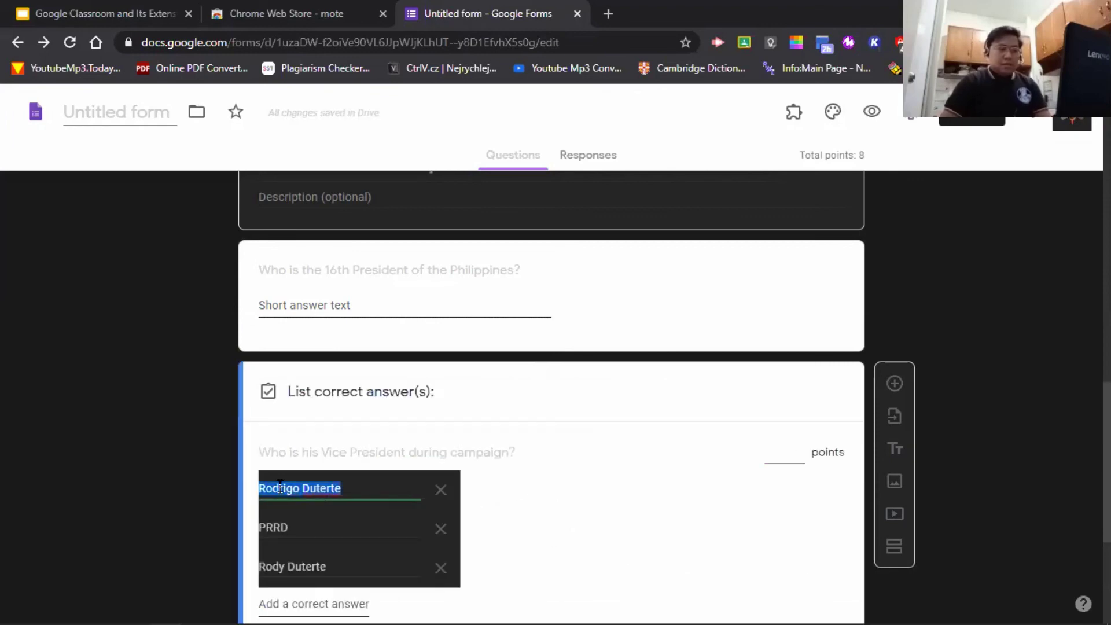
text(Leni)
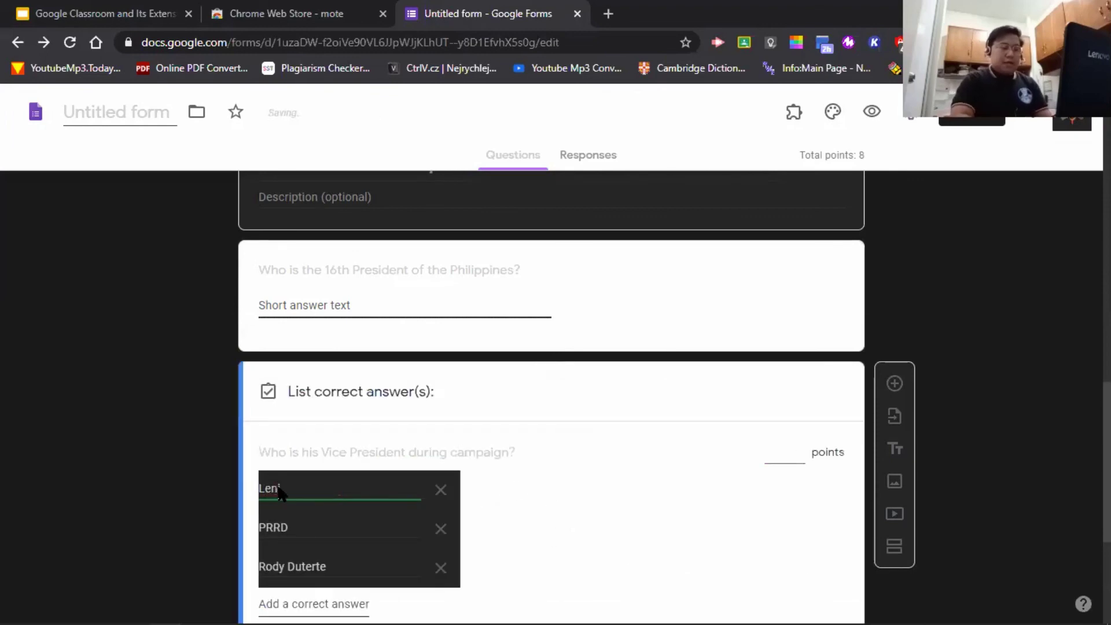
key(BackSpace)
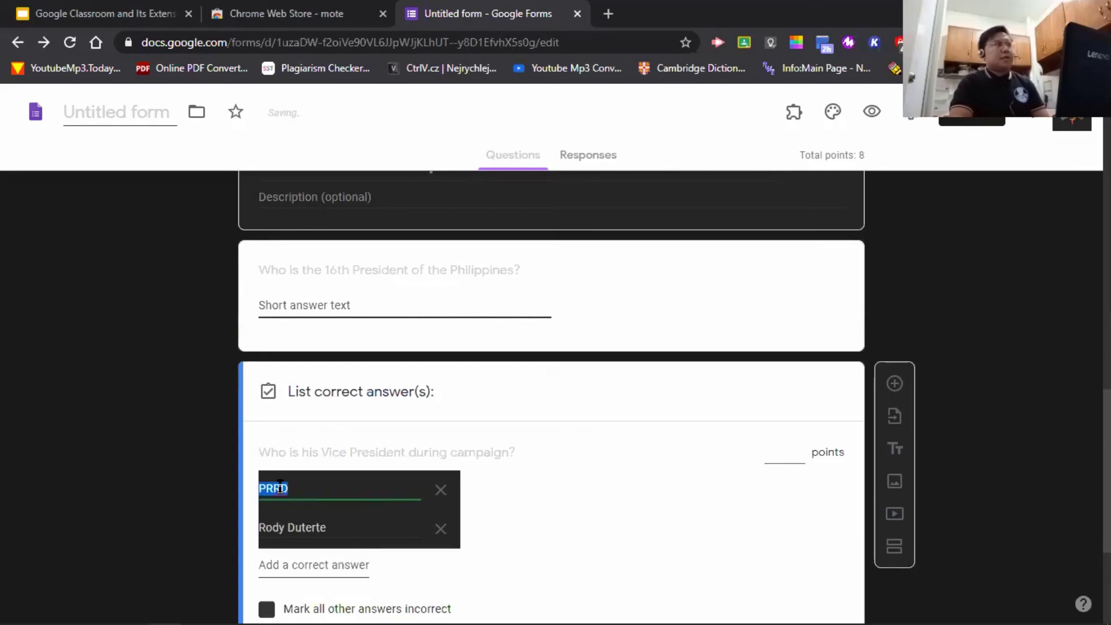
text(Allan Peter Ca)
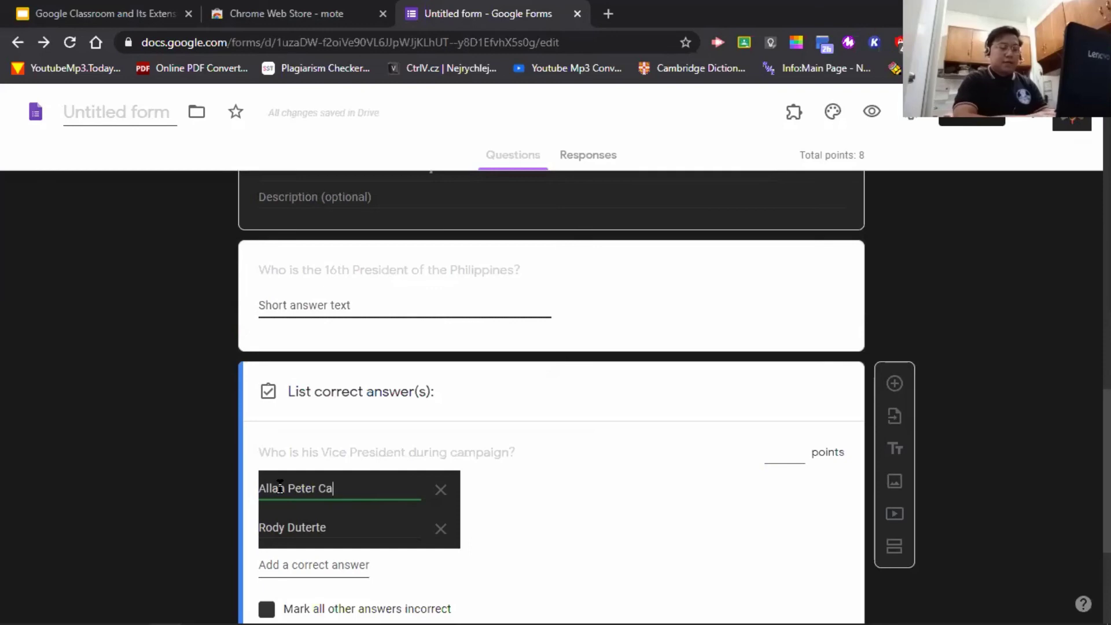
text(yetan)
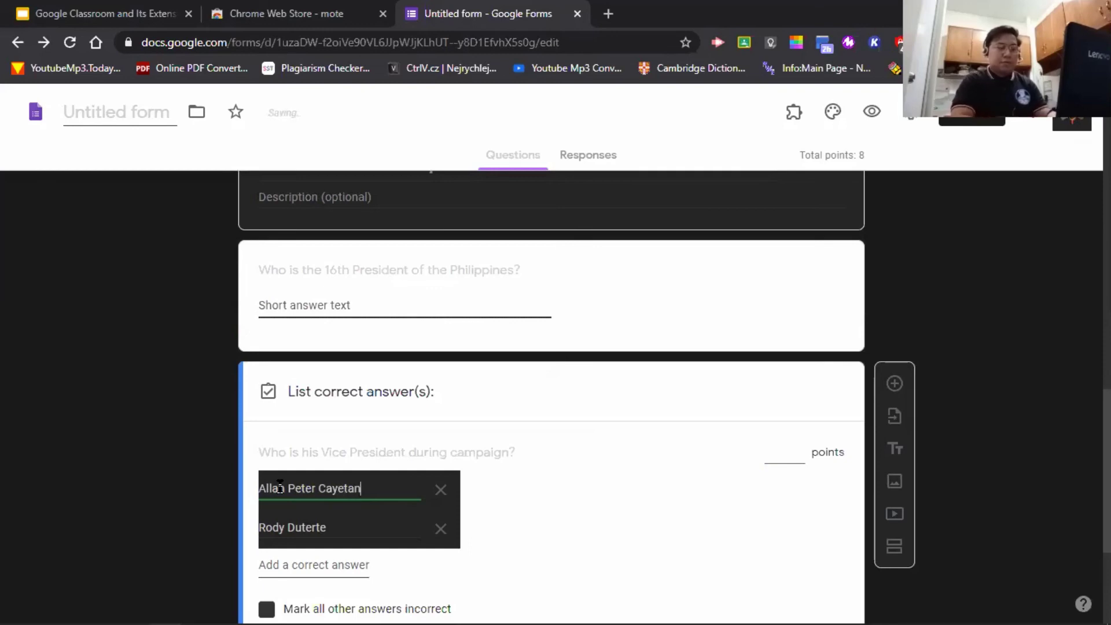
text(o)
click(339, 528)
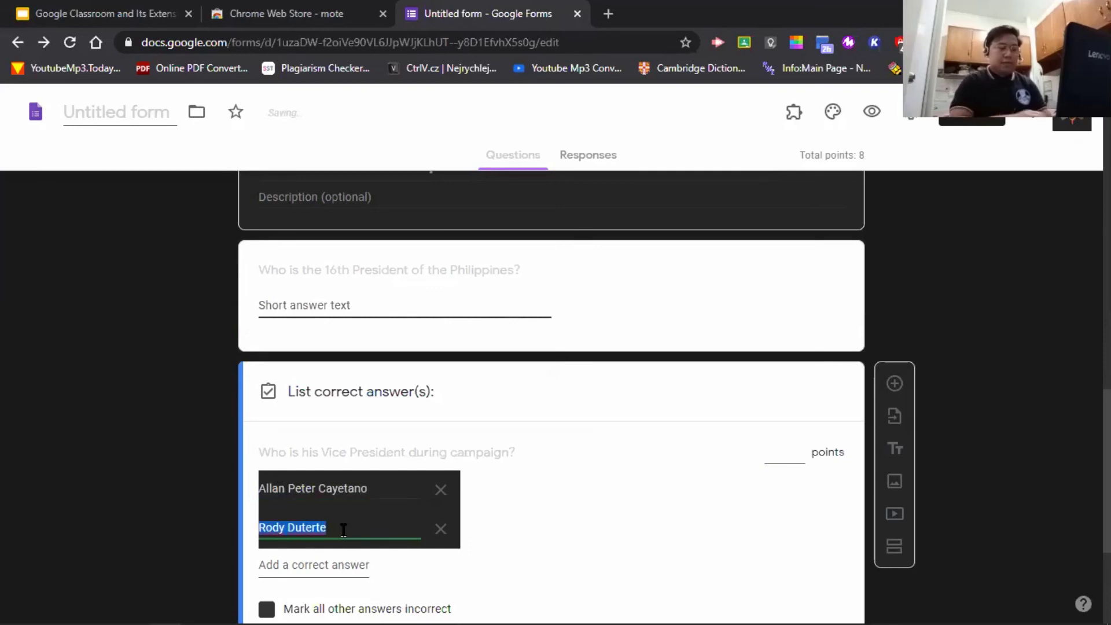
text(Cayetano)
scroll(379, 531, down, 3)
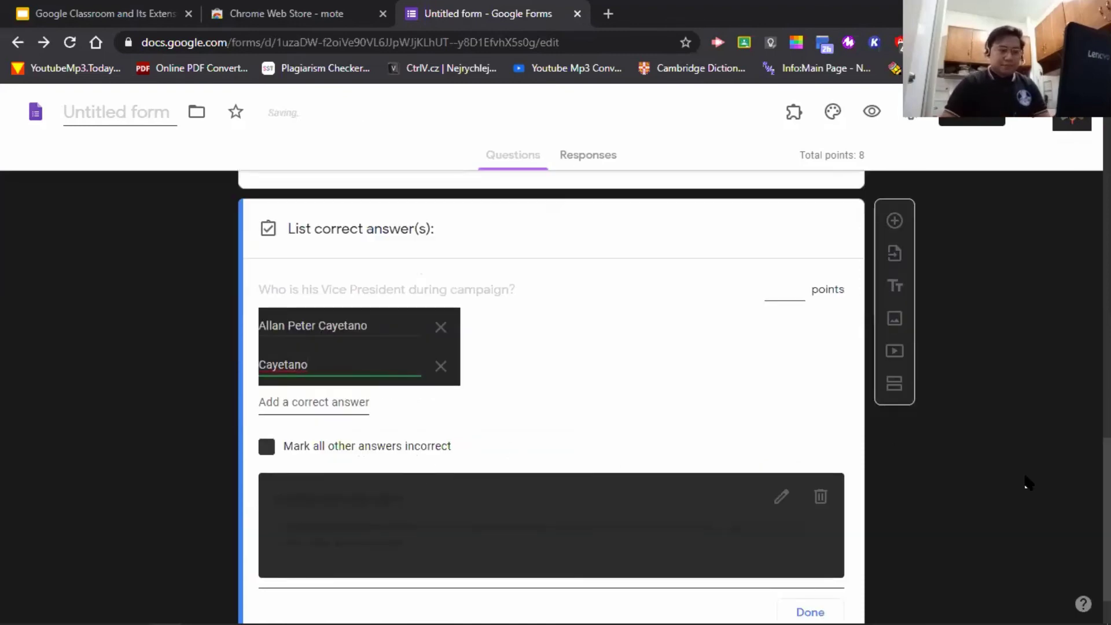
click(683, 522)
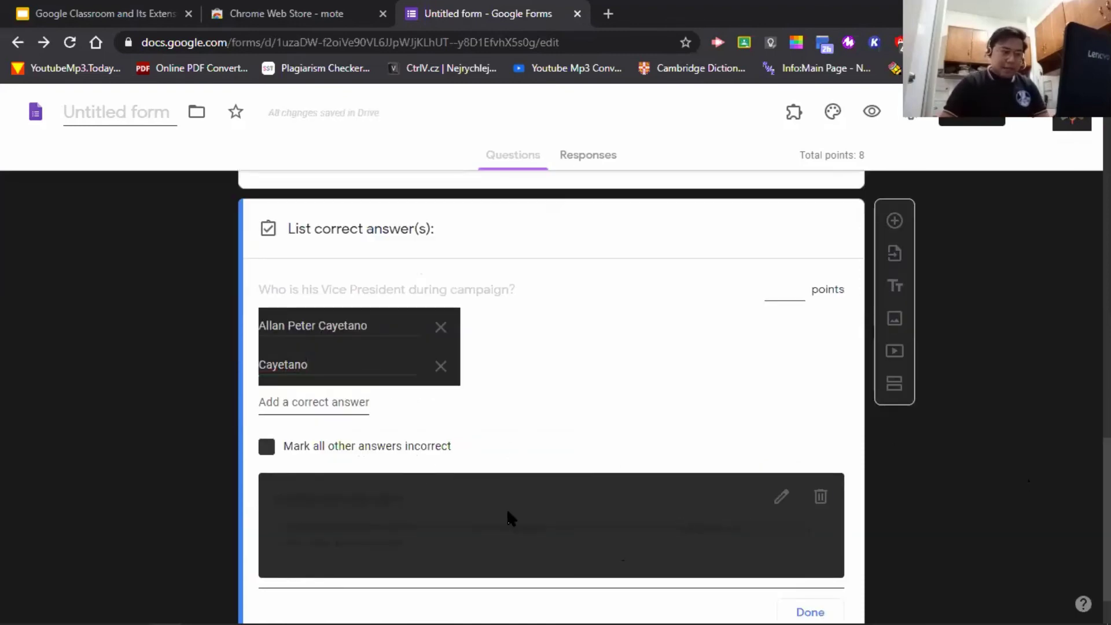
- Save the question's answer feedback and finish the answer key, keeping it worth 2 points
click(781, 499)
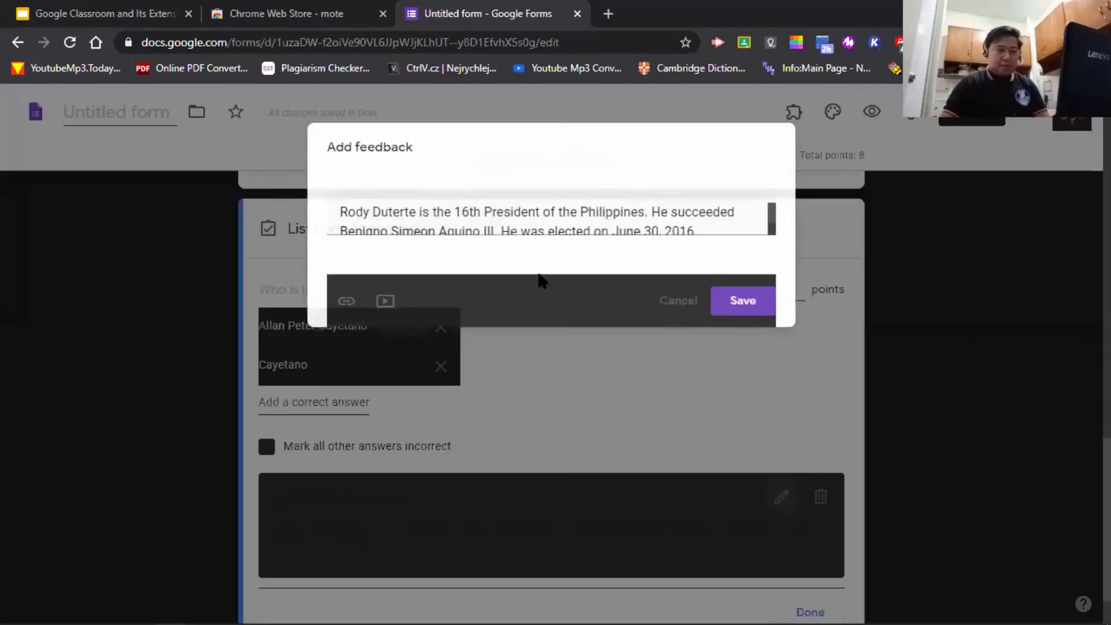
triple_click(732, 238)
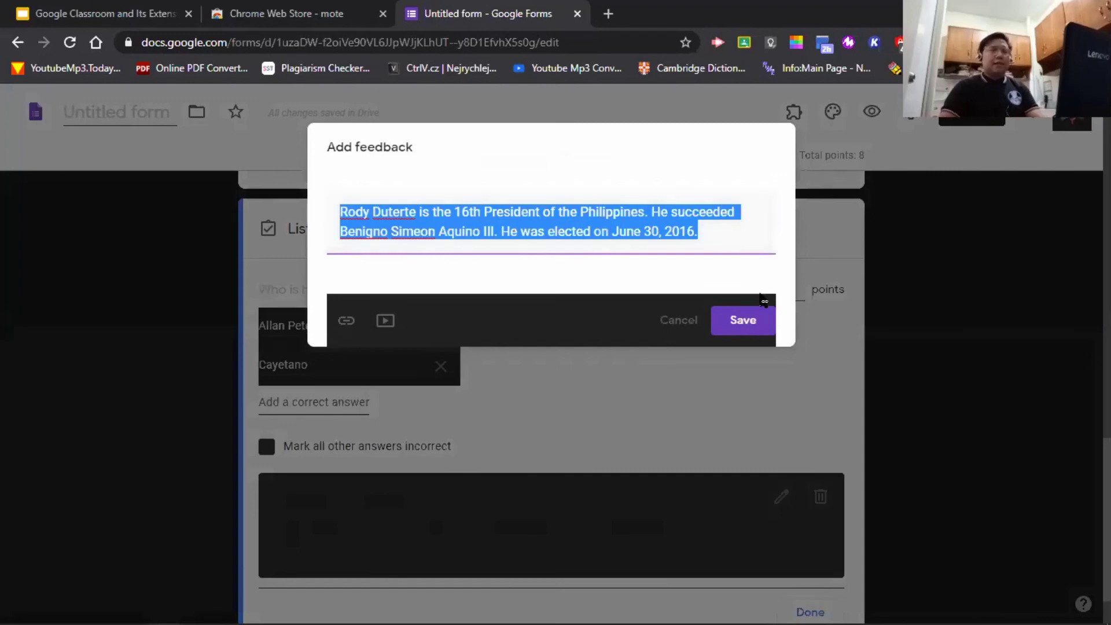
click(743, 320)
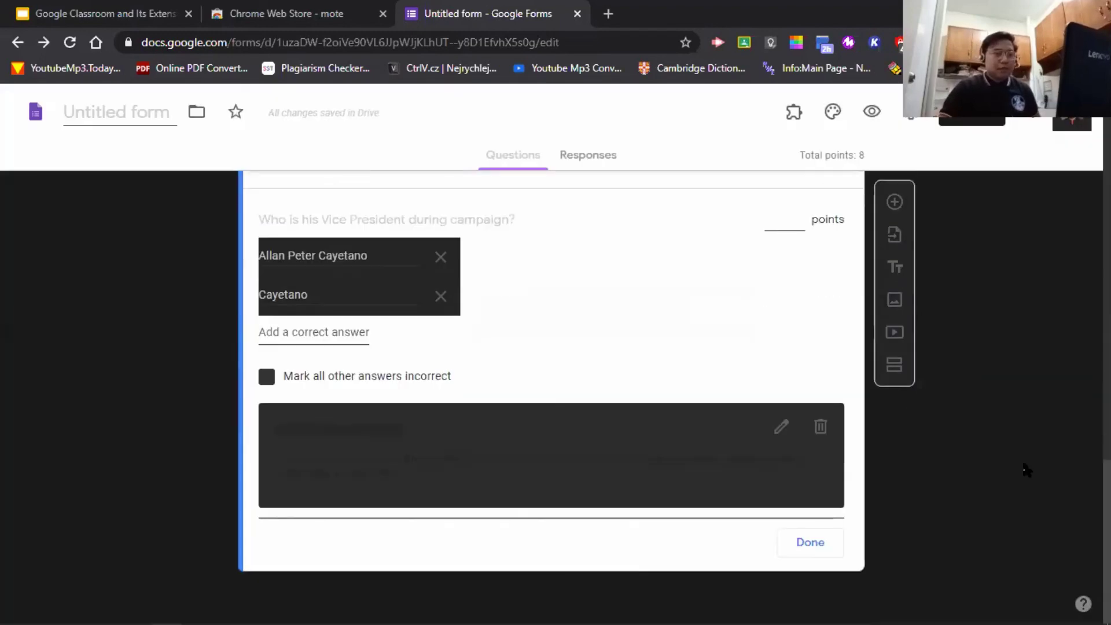
click(840, 543)
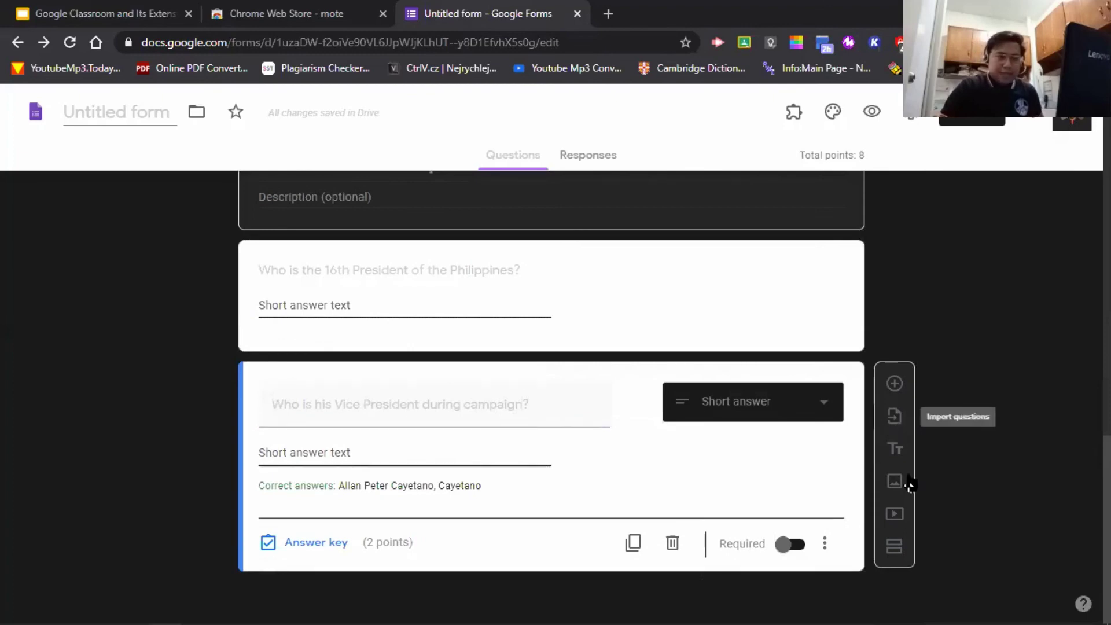
- Append a fourth section after the Vice President question and title it 'Essay'
click(894, 546)
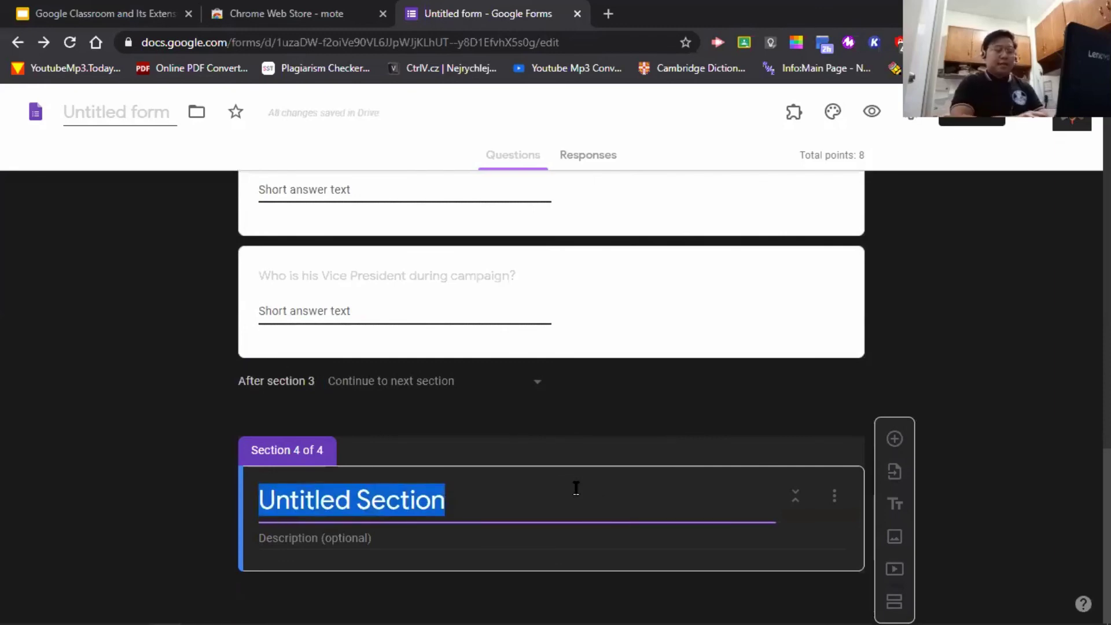
text(Essay)
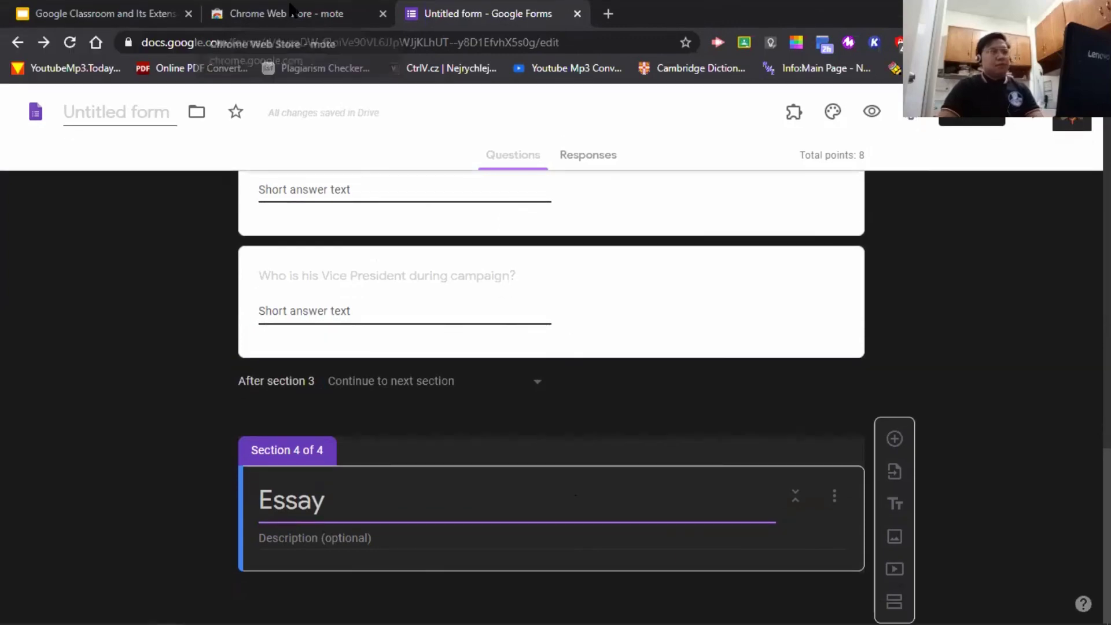
click(608, 13)
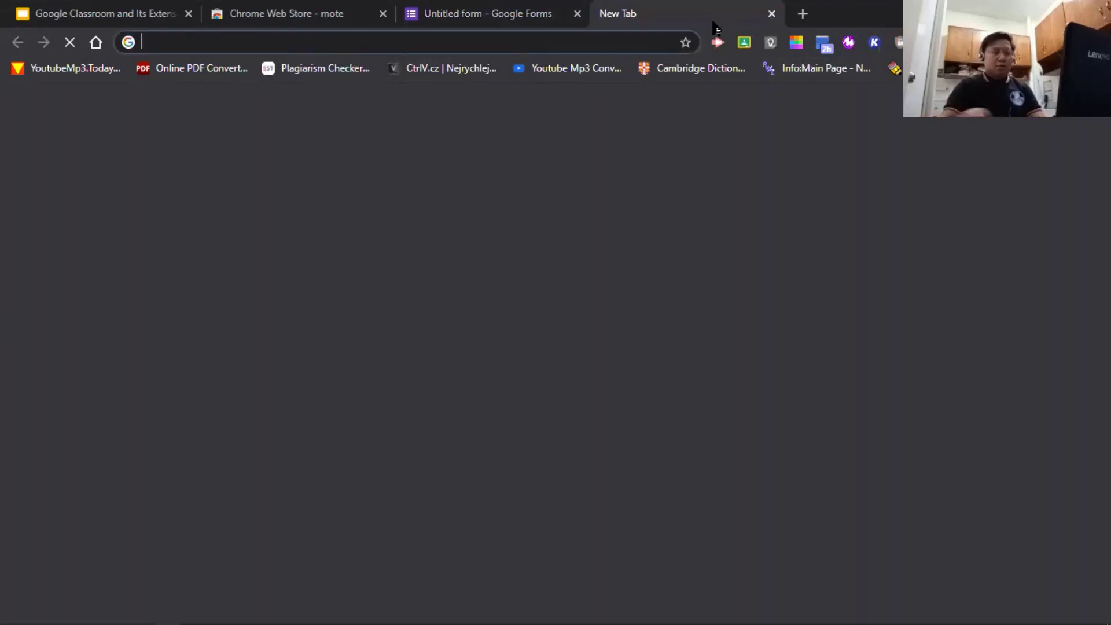
text(forms.google.com)
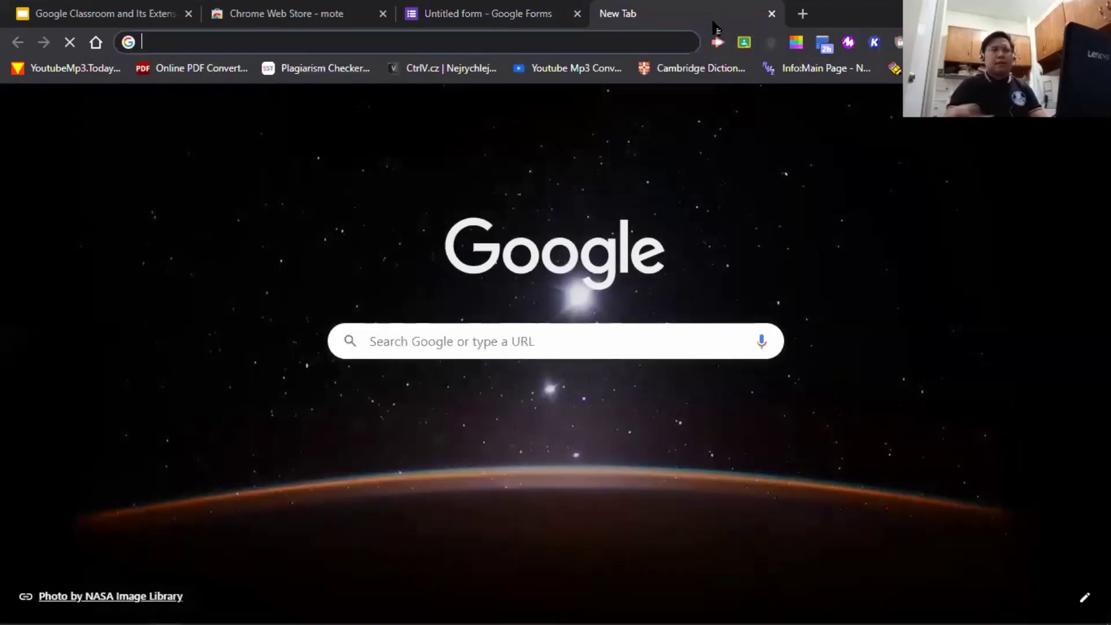
click(772, 14)
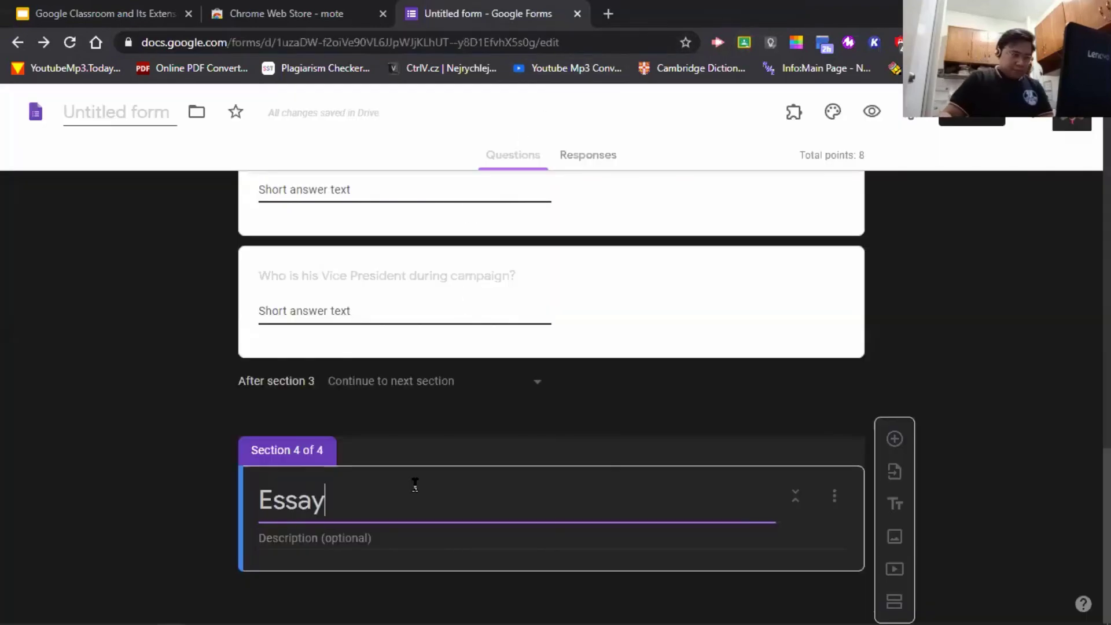
click(1031, 458)
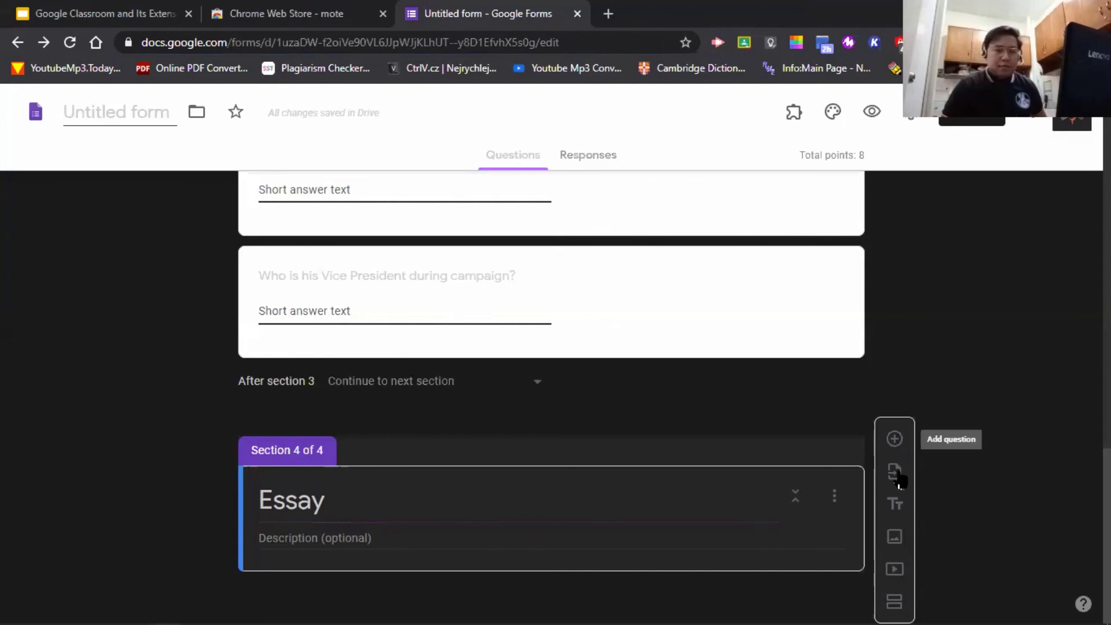
- Upload the rubric PNG from the Downloads folder as an image in the Essay section
click(895, 536)
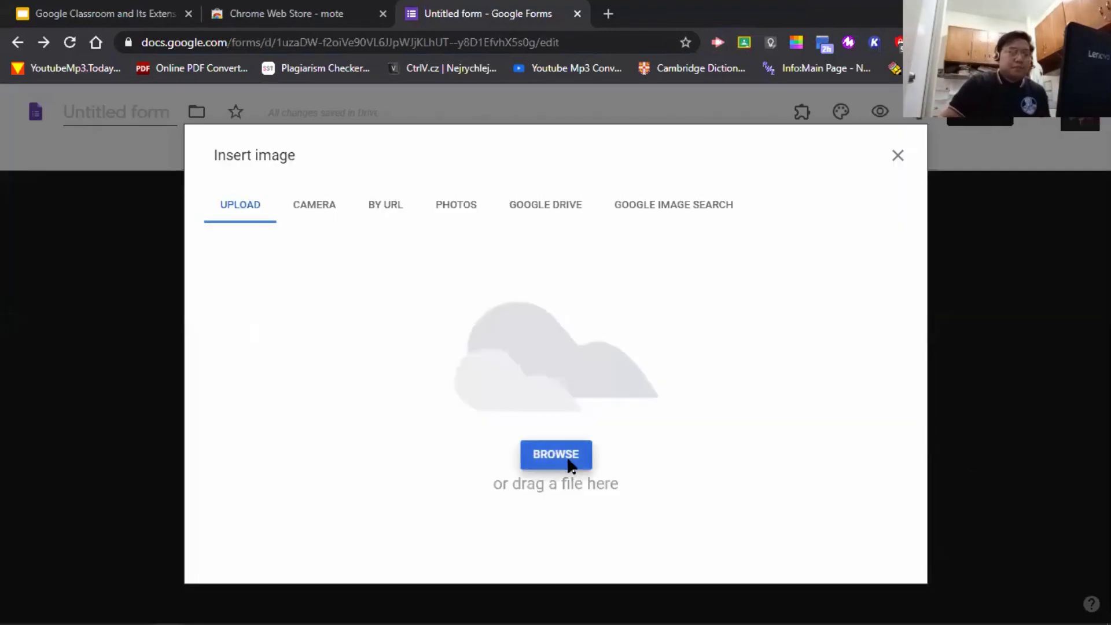
click(570, 463)
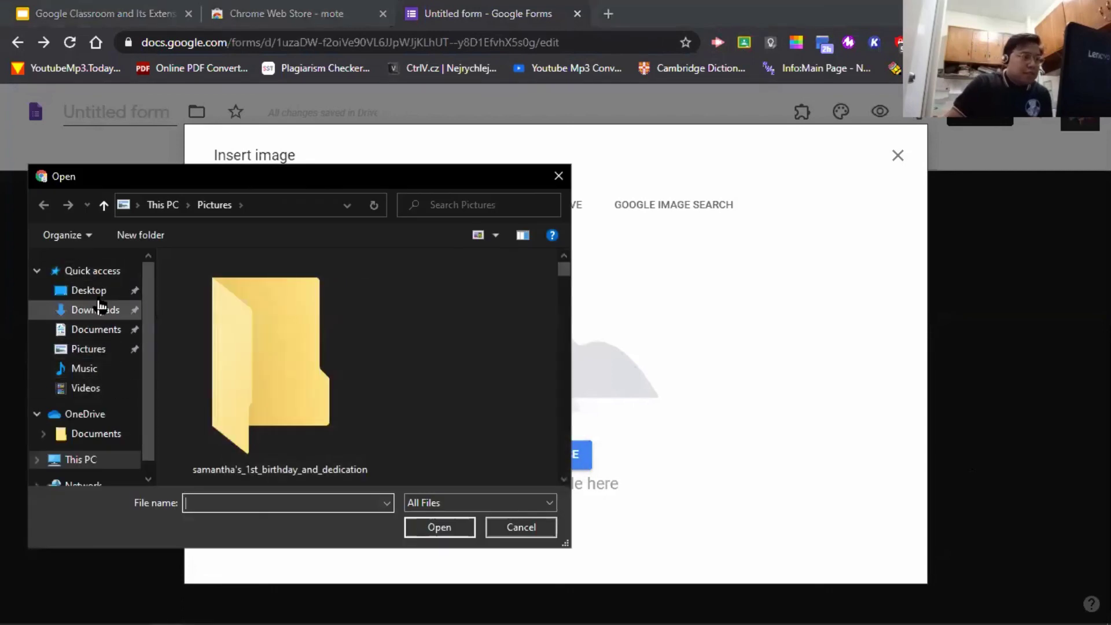
click(87, 290)
scroll(405, 371, down, 8)
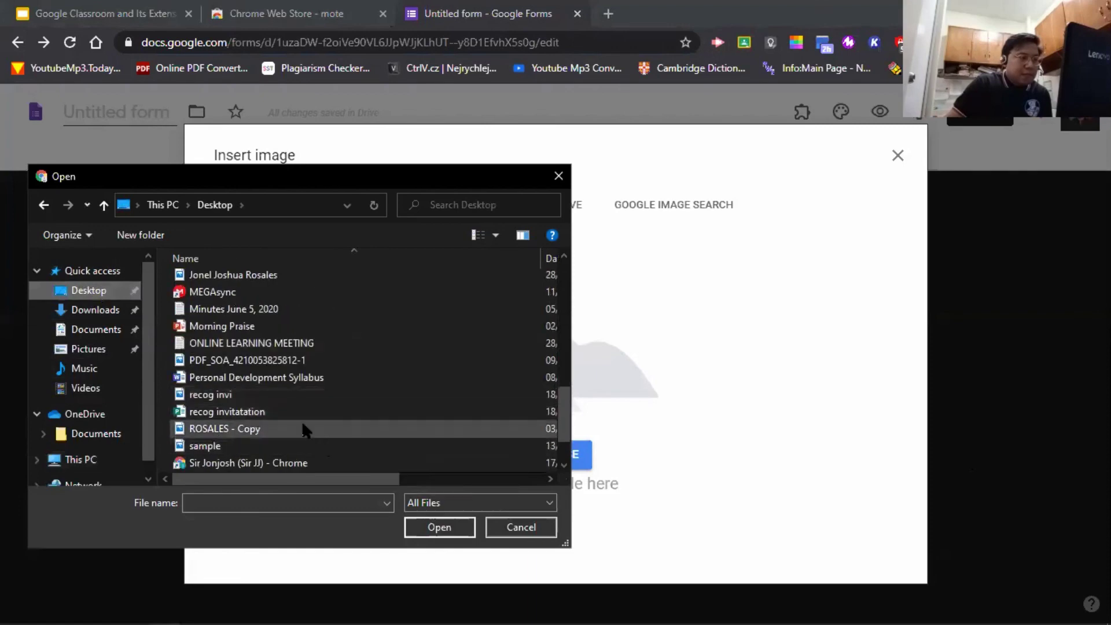
scroll(300, 424, down, 1)
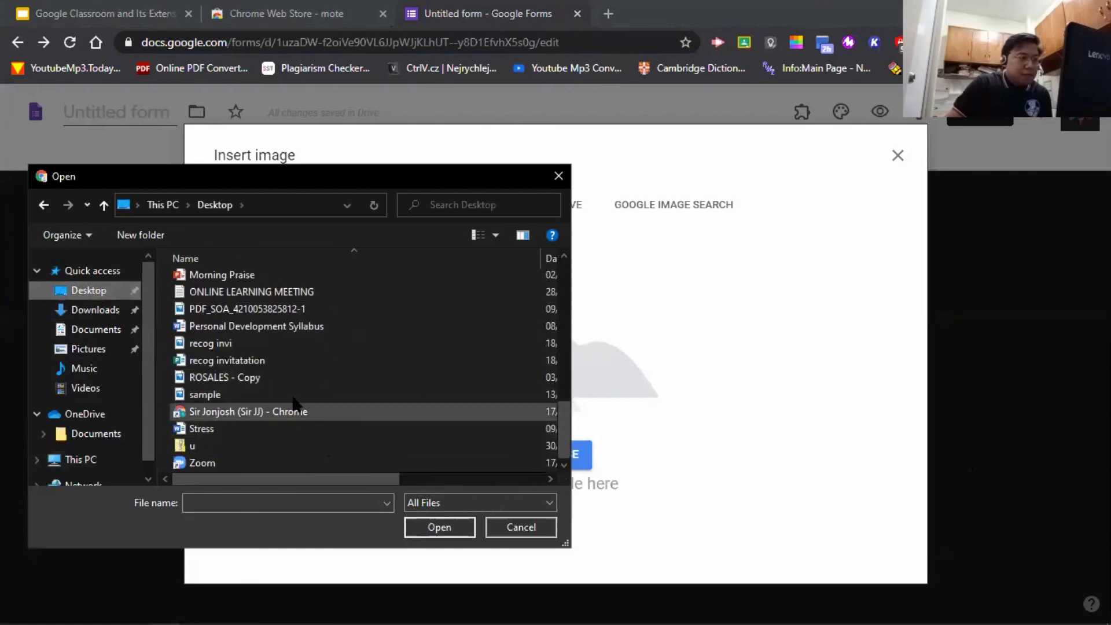
scroll(282, 383, up, 3)
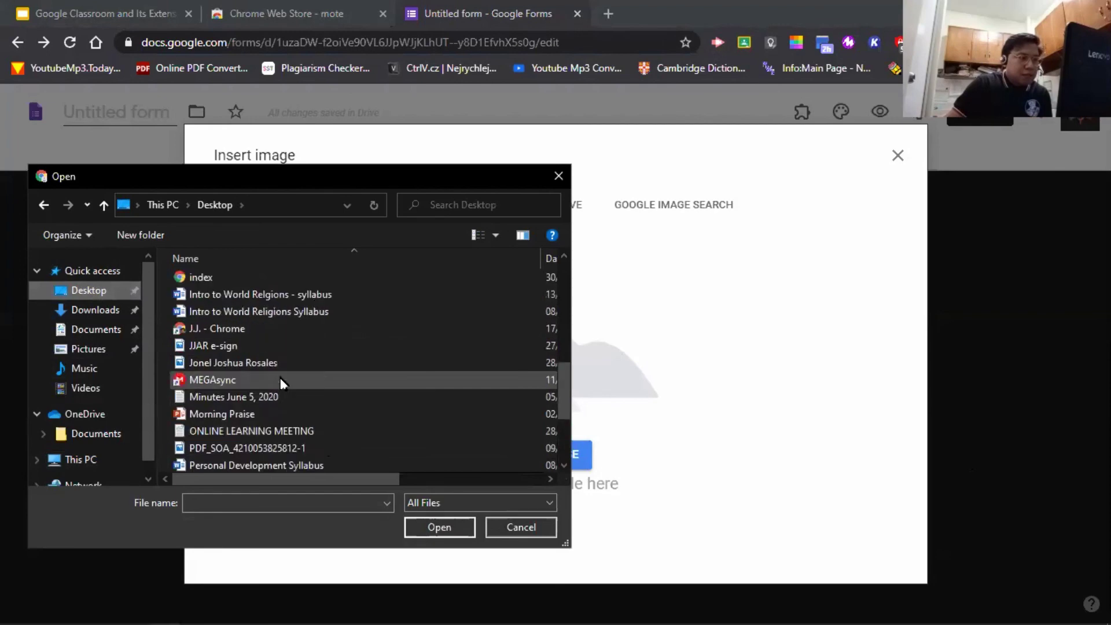
scroll(279, 382, down, 3)
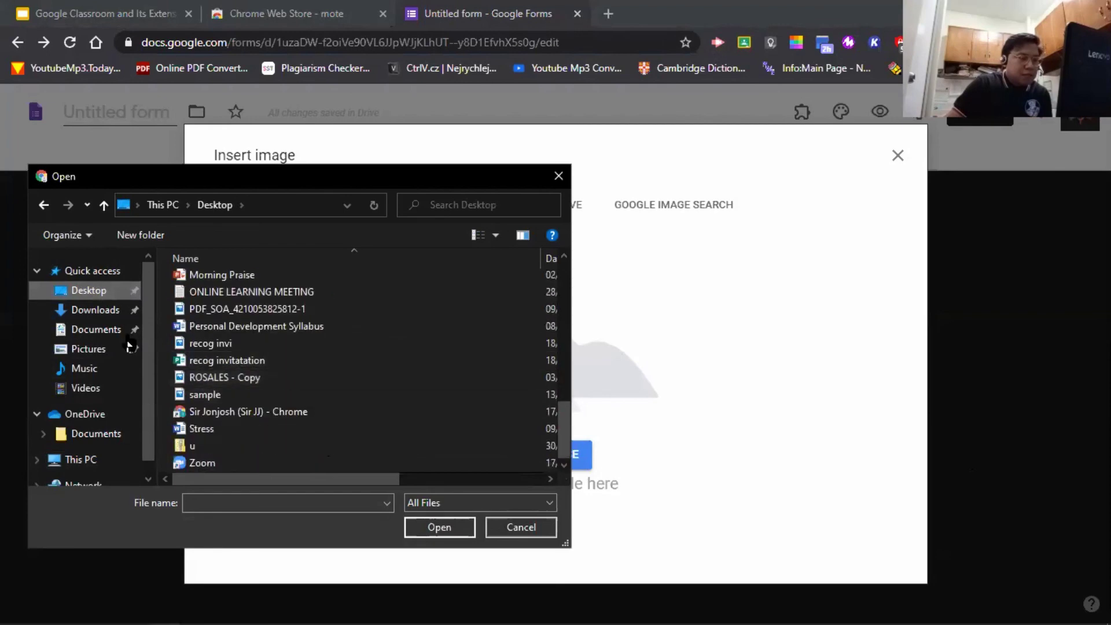
click(67, 312)
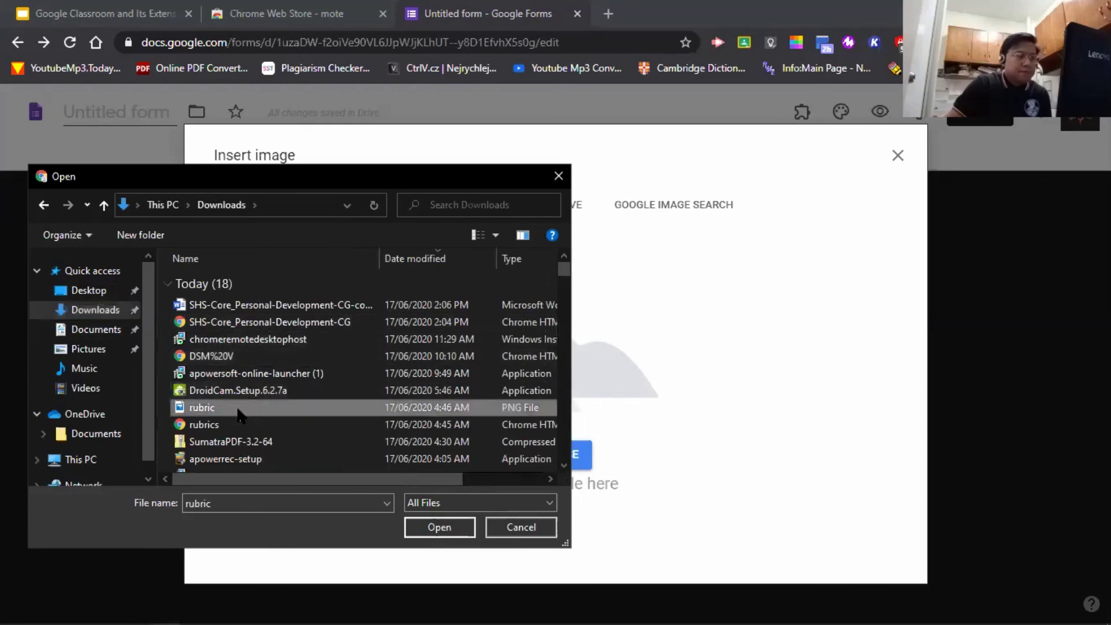
double_click(220, 408)
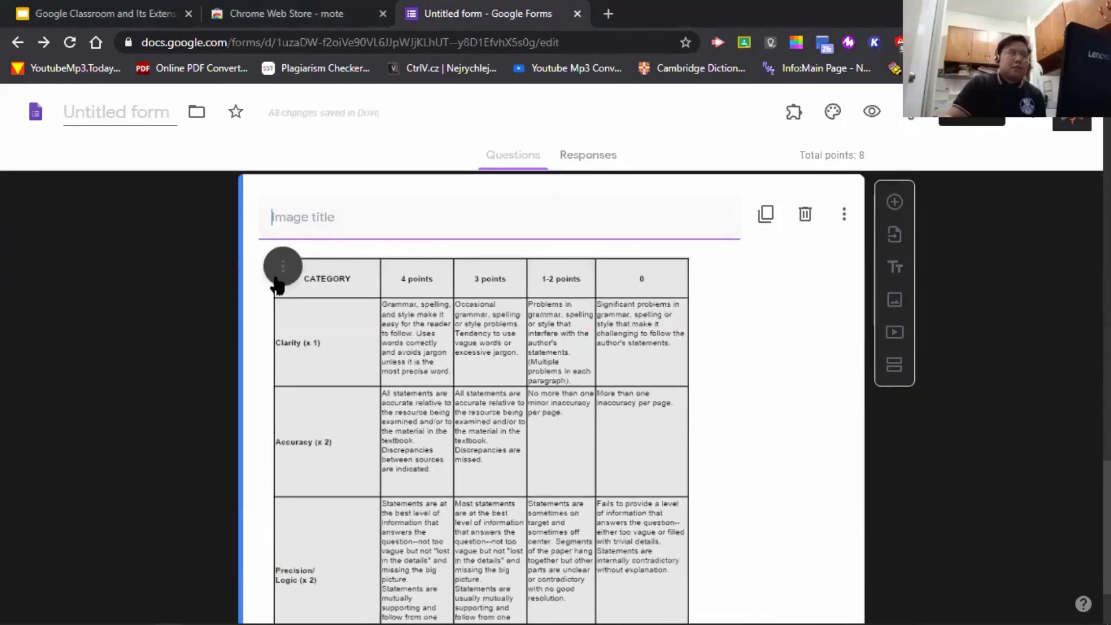
- Center-align the rubric image in its card
scroll(608, 310, down, 2)
scroll(636, 362, up, 1)
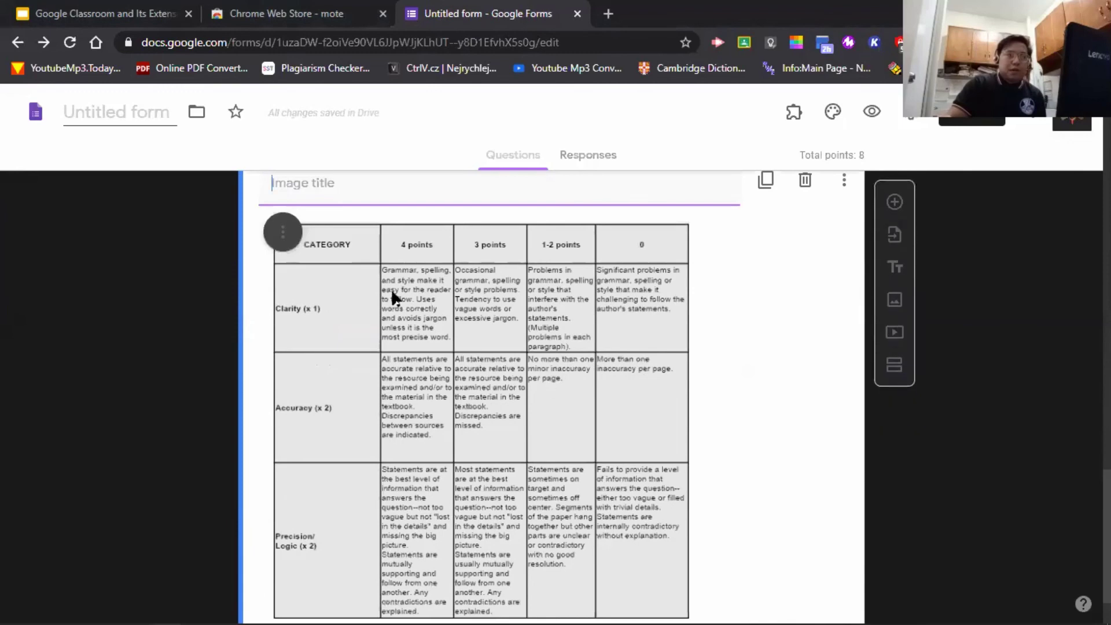
click(290, 239)
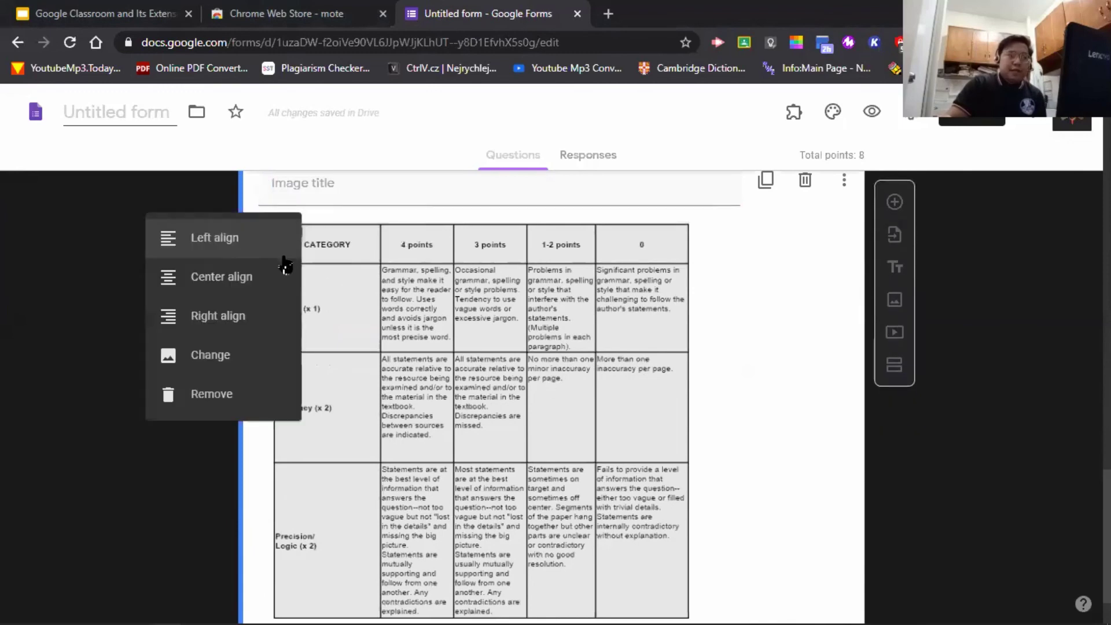
click(274, 284)
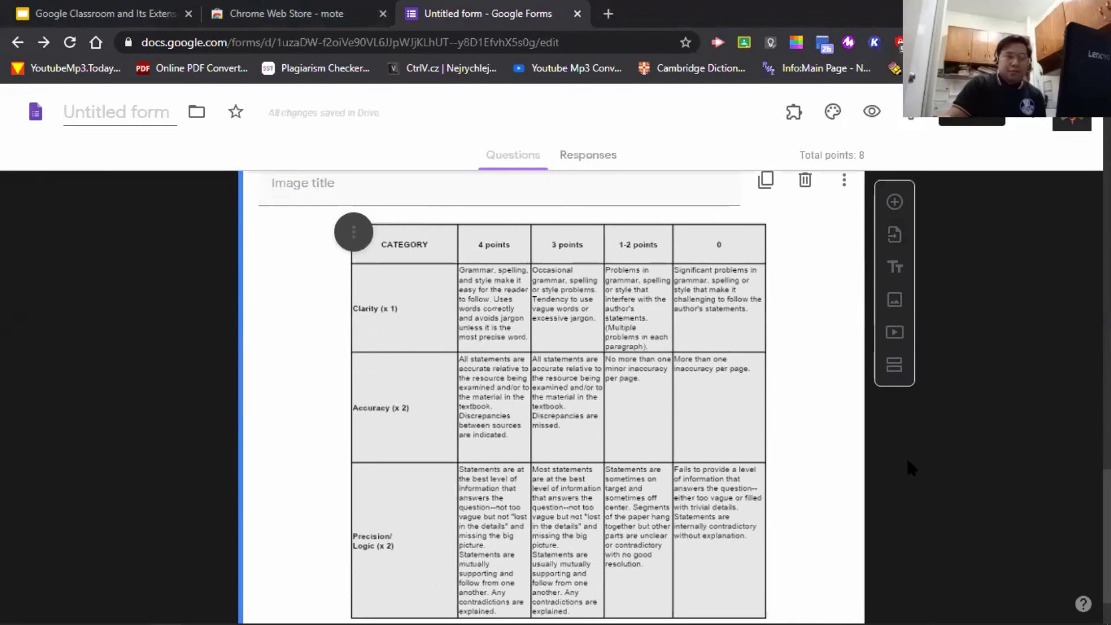
- Add a new blank question below the rubric image
scroll(906, 457, down, 2)
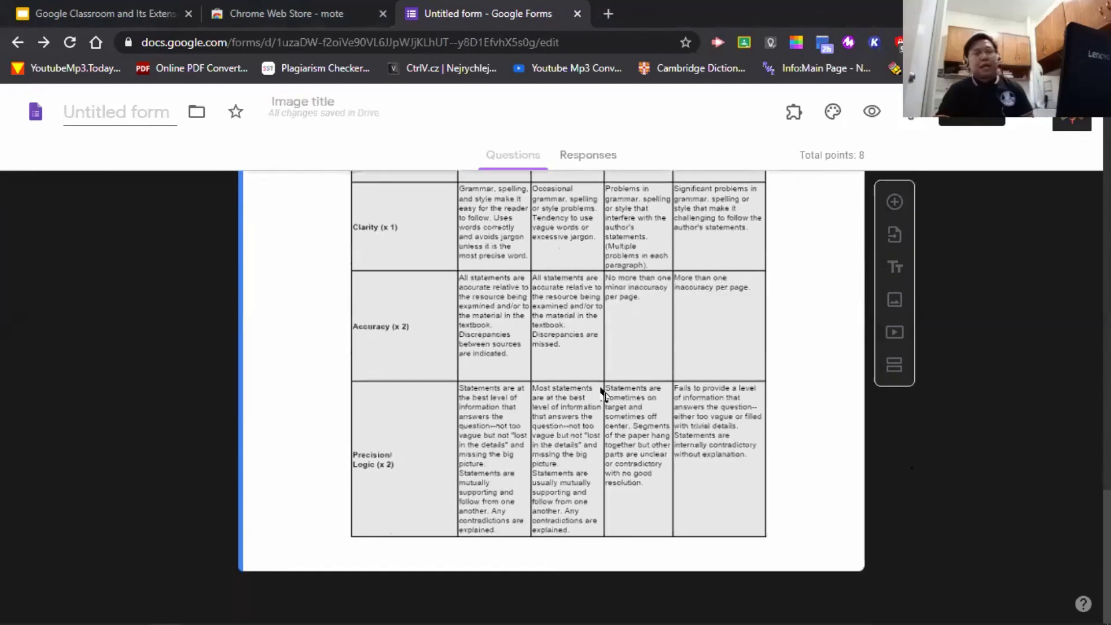
scroll(902, 452, down, 1)
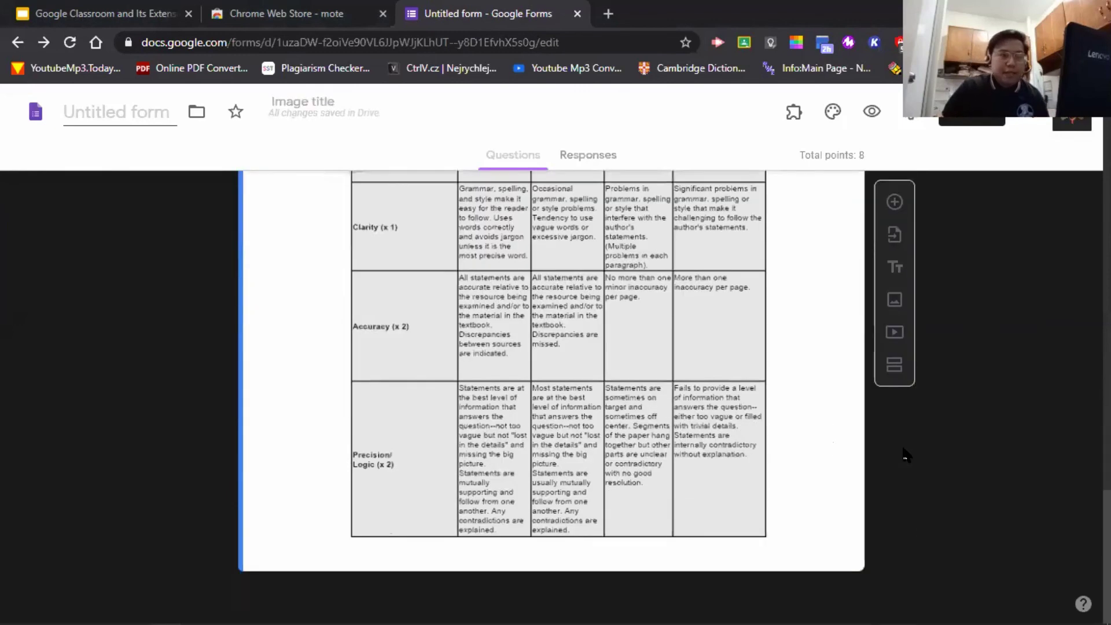
click(902, 204)
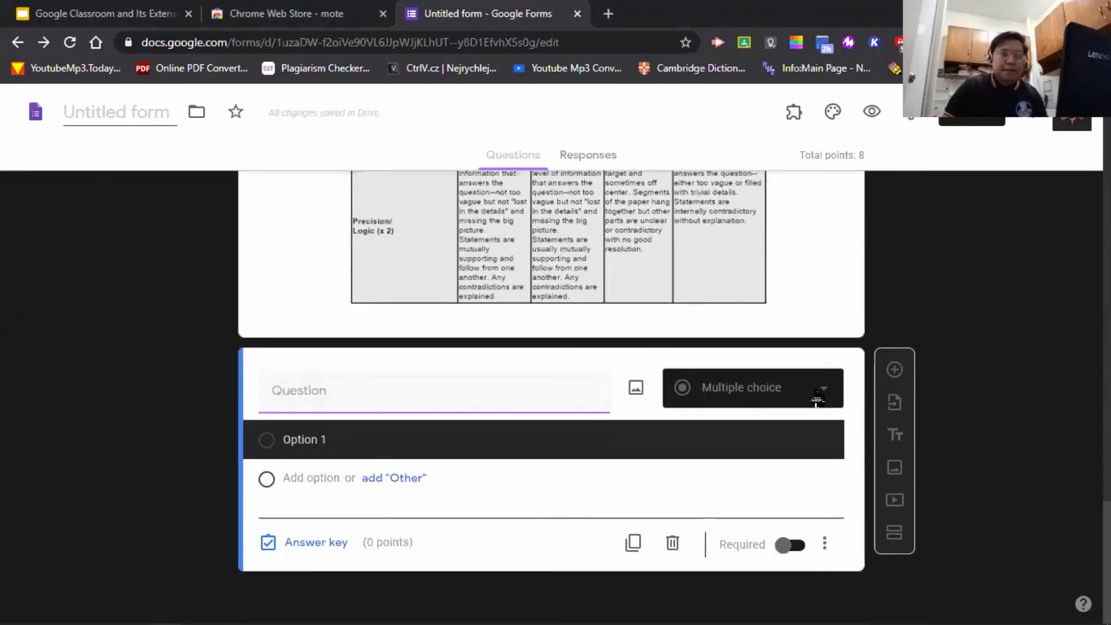
- Change the new question's type to Paragraph
click(816, 398)
click(781, 184)
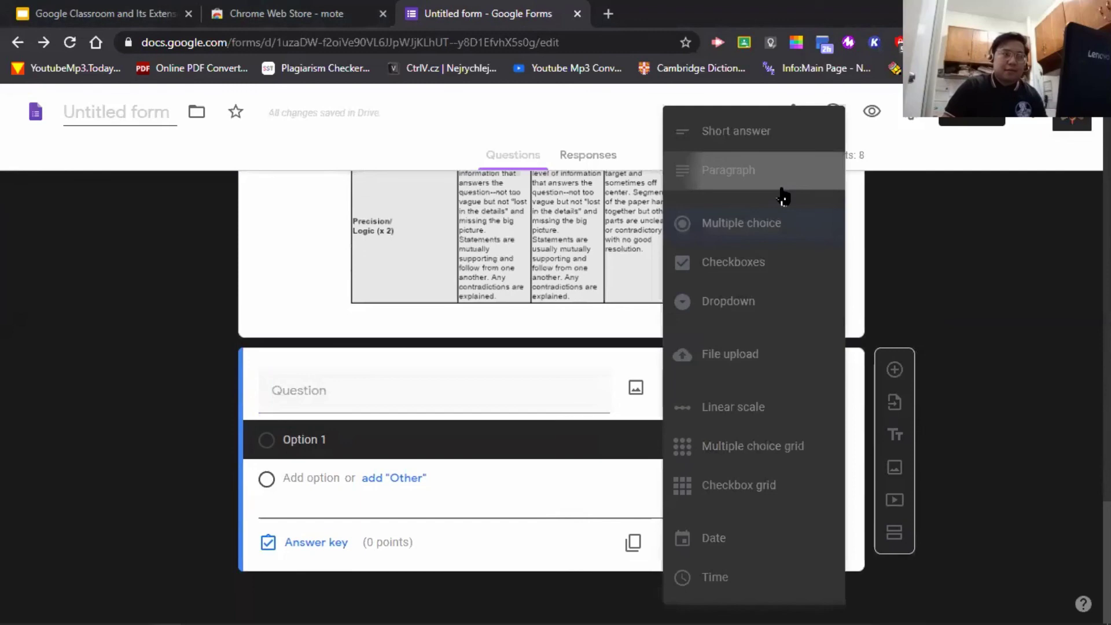
click(484, 417)
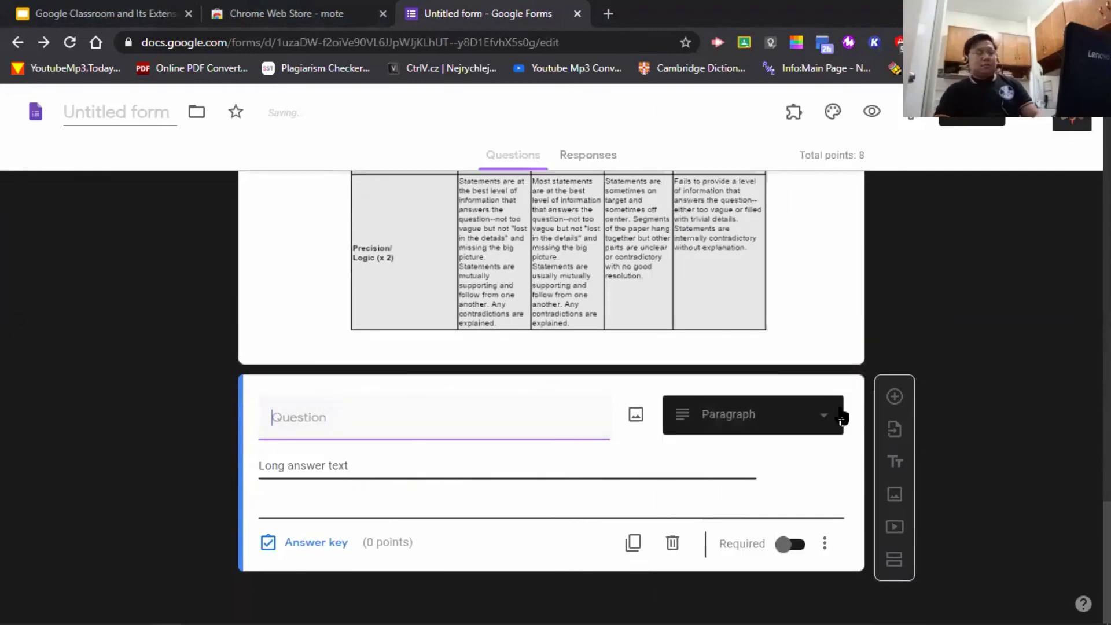
- Title the question 'How will you rate Pres. Rody Duterte's performance as the leader of our country'
text(In you)
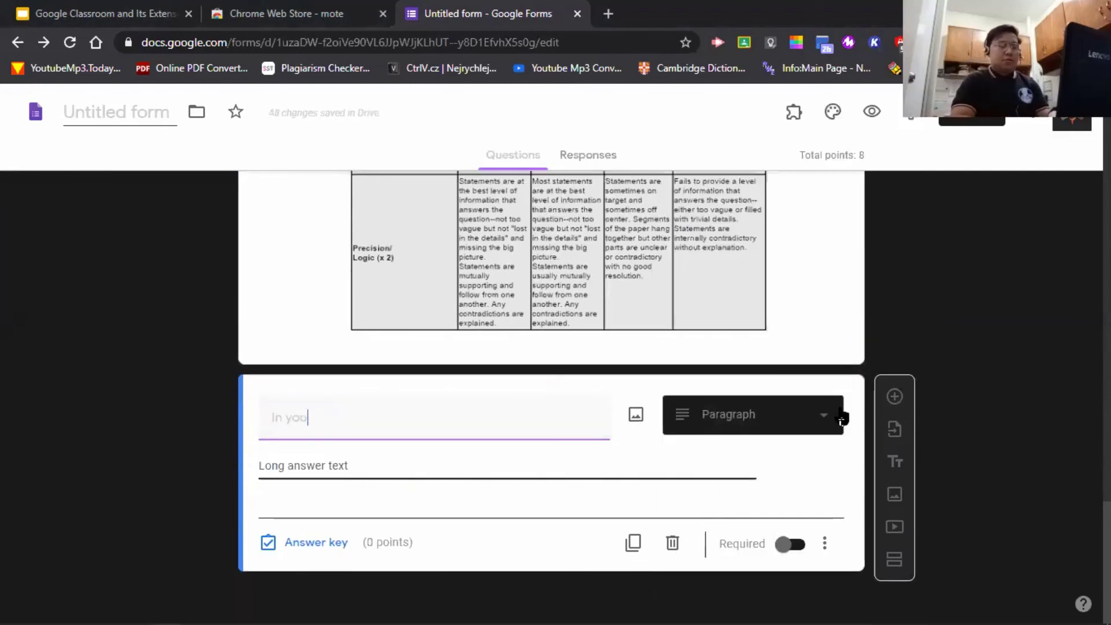
text(r i)
key(BackSpace)
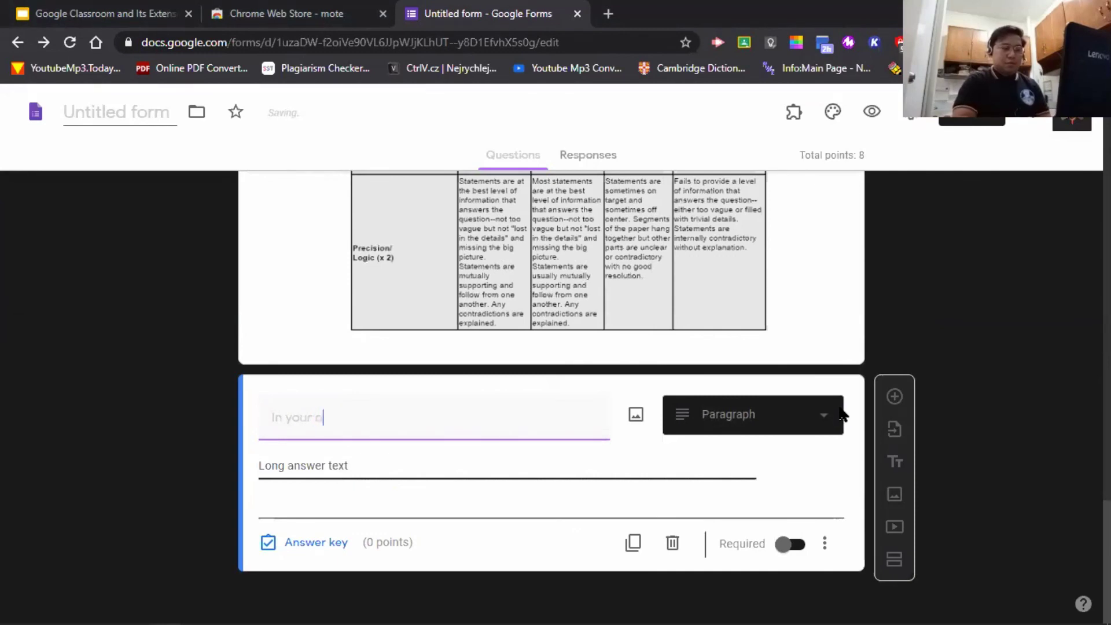
text(opin)
key(ctrl+a)
text(How w)
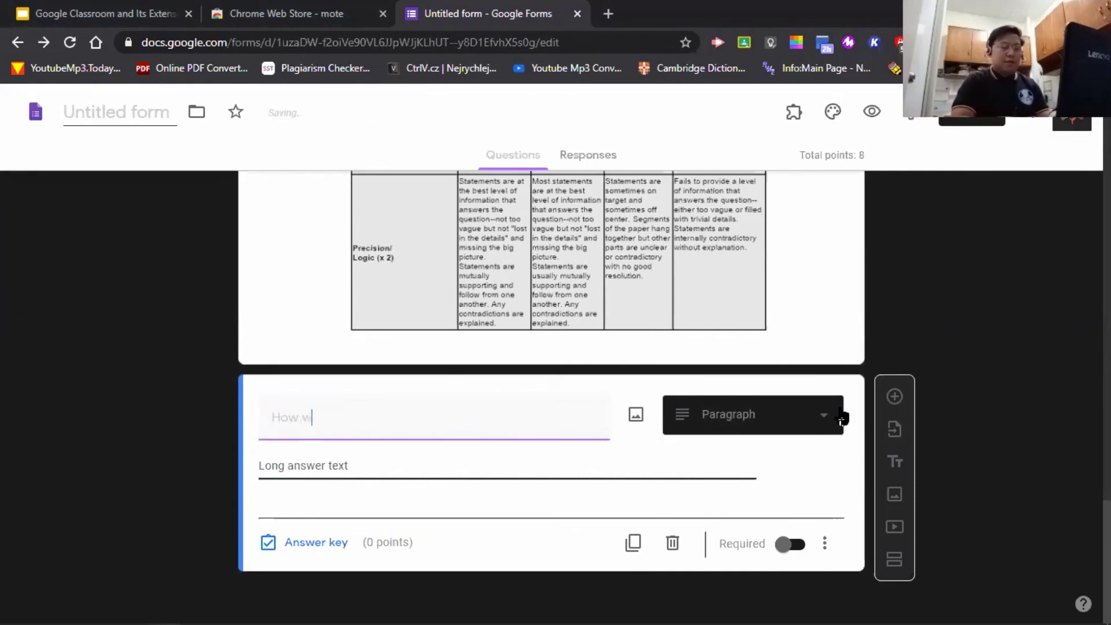
text(ill you rate)
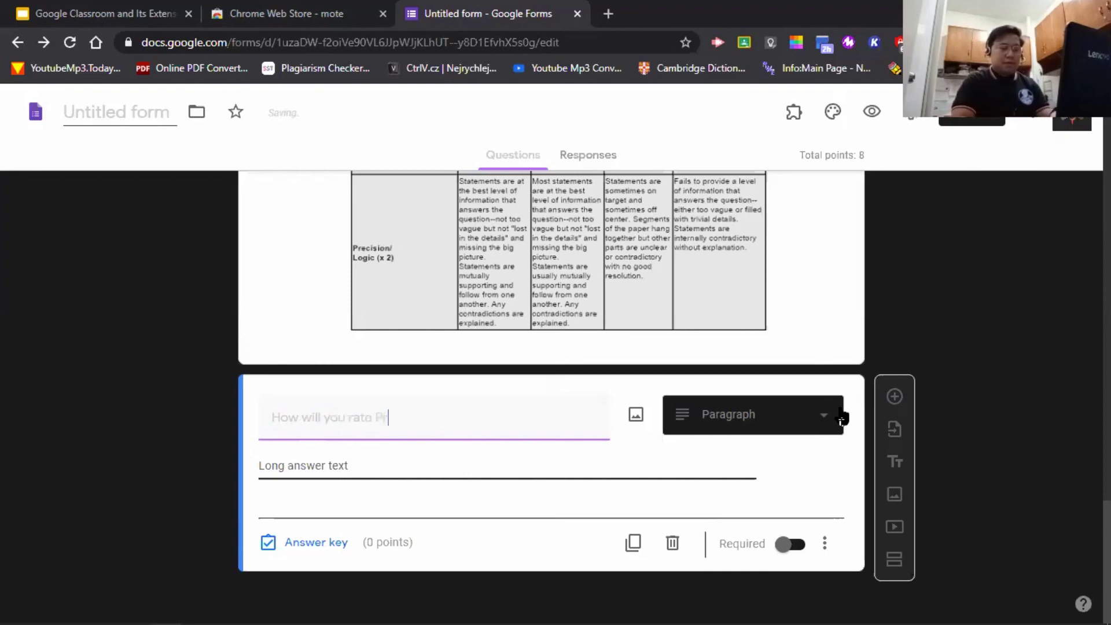
text( Pres. Rody D)
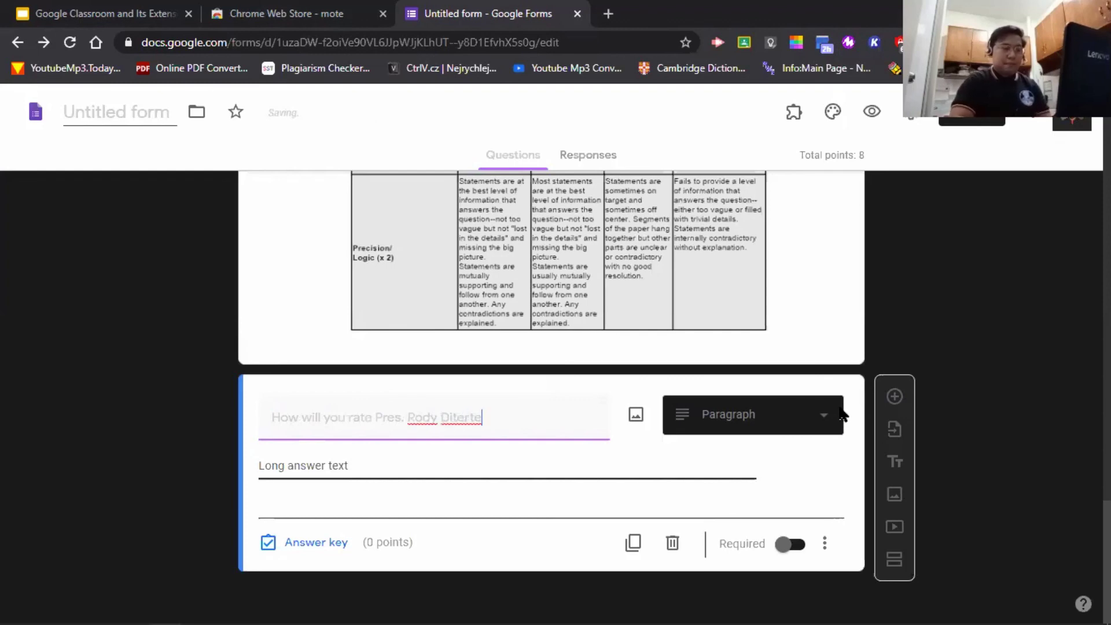
text(uterte)
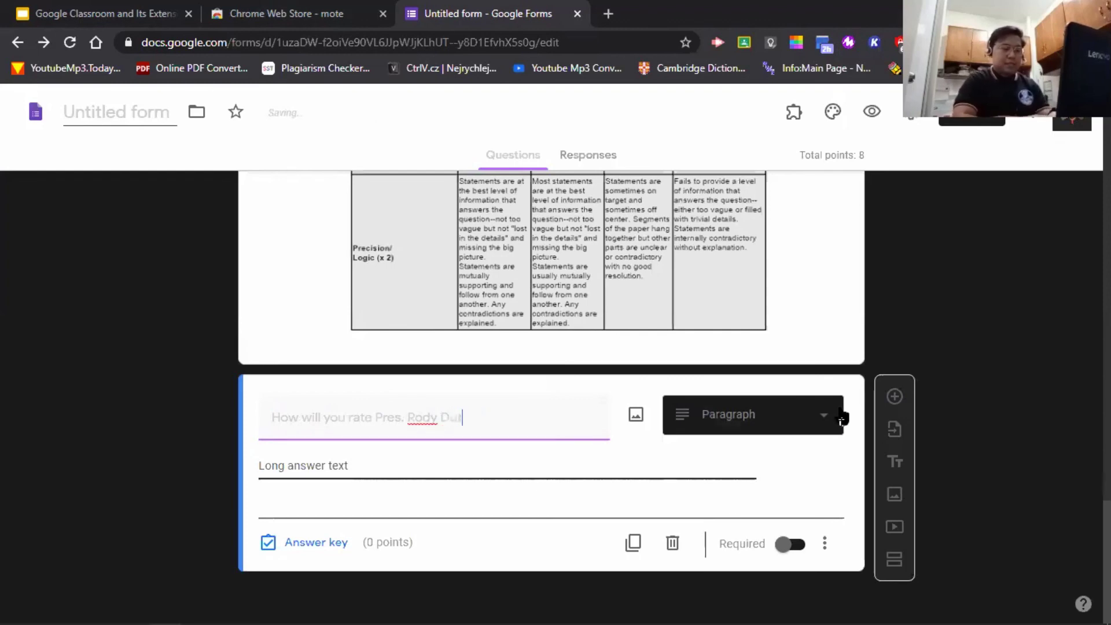
text('s)
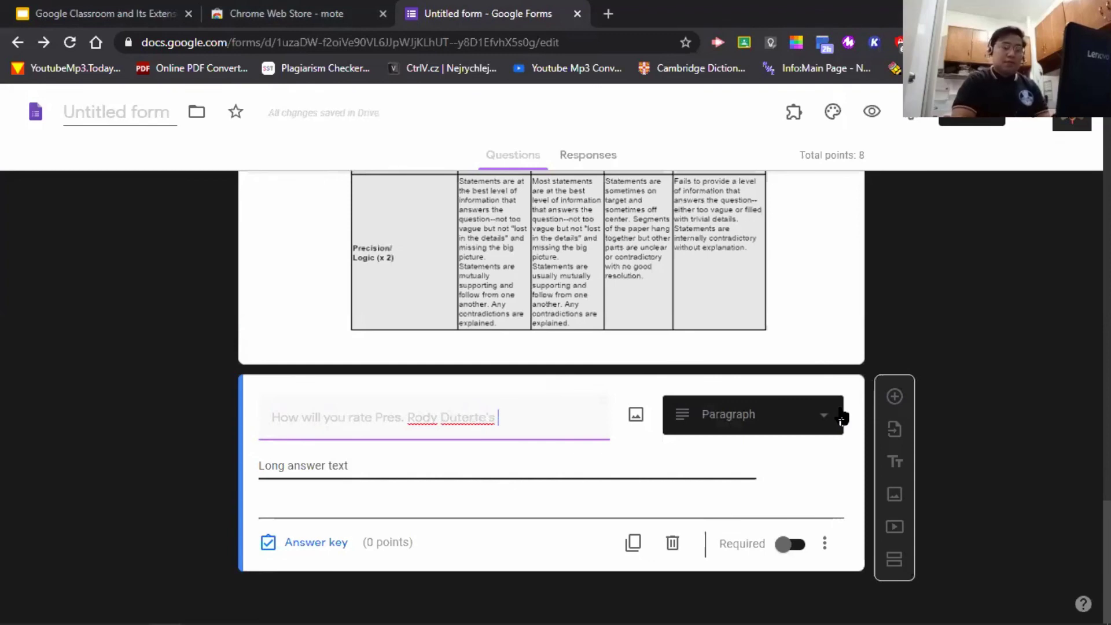
text(perfe)
key(BackSpace)
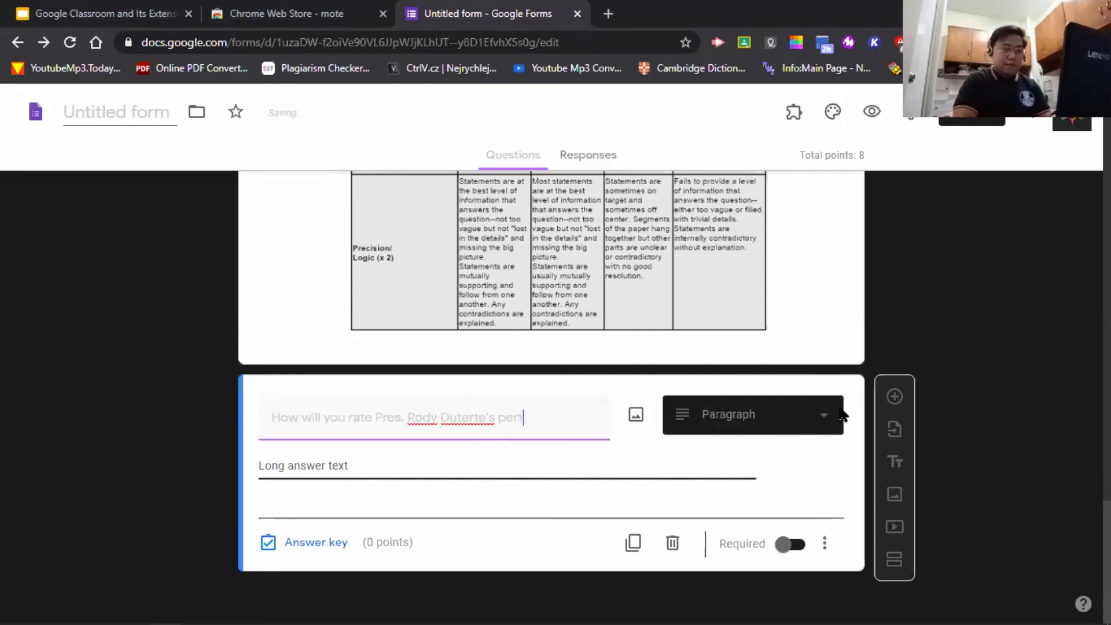
text(ormacne)
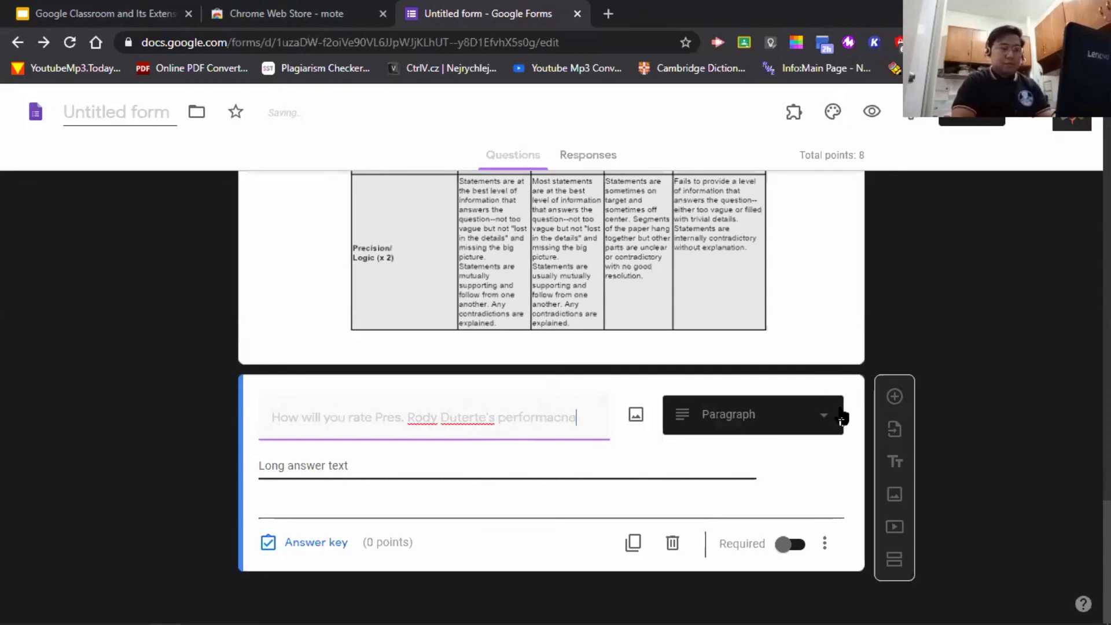
key(BackSpace)
key(BackSpace)
key(BackSpace)
text(nce as)
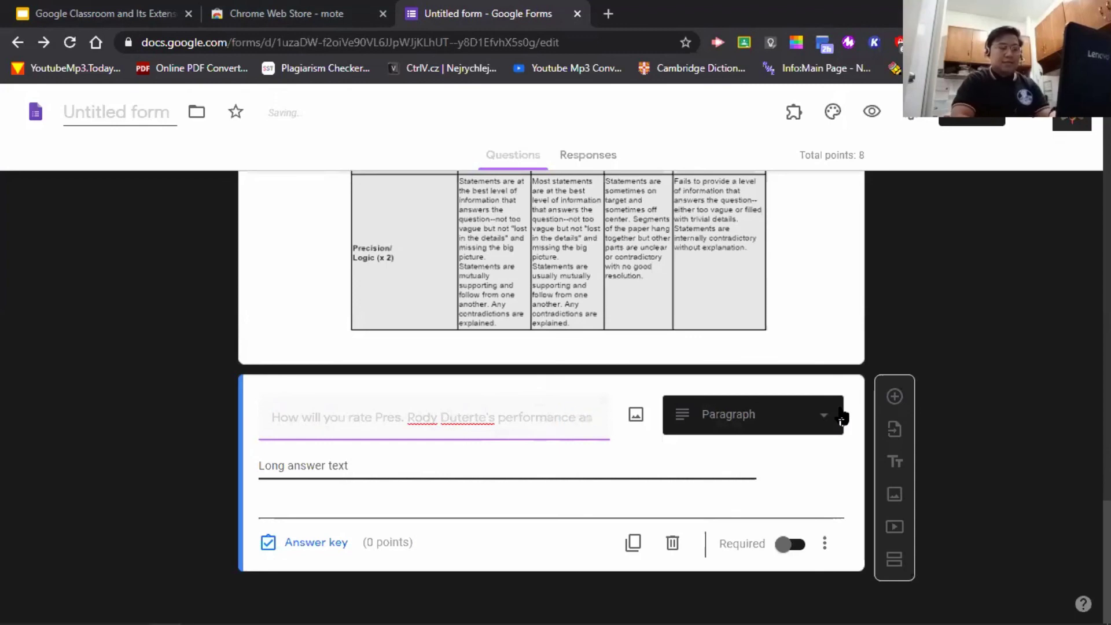
text( the )
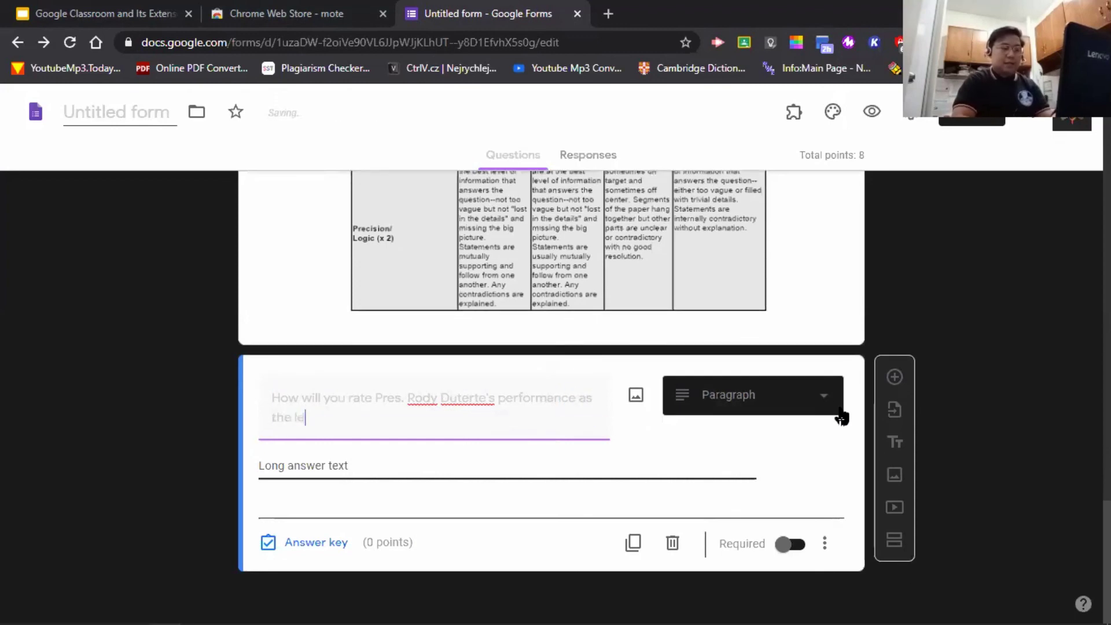
text(leader of our country?)
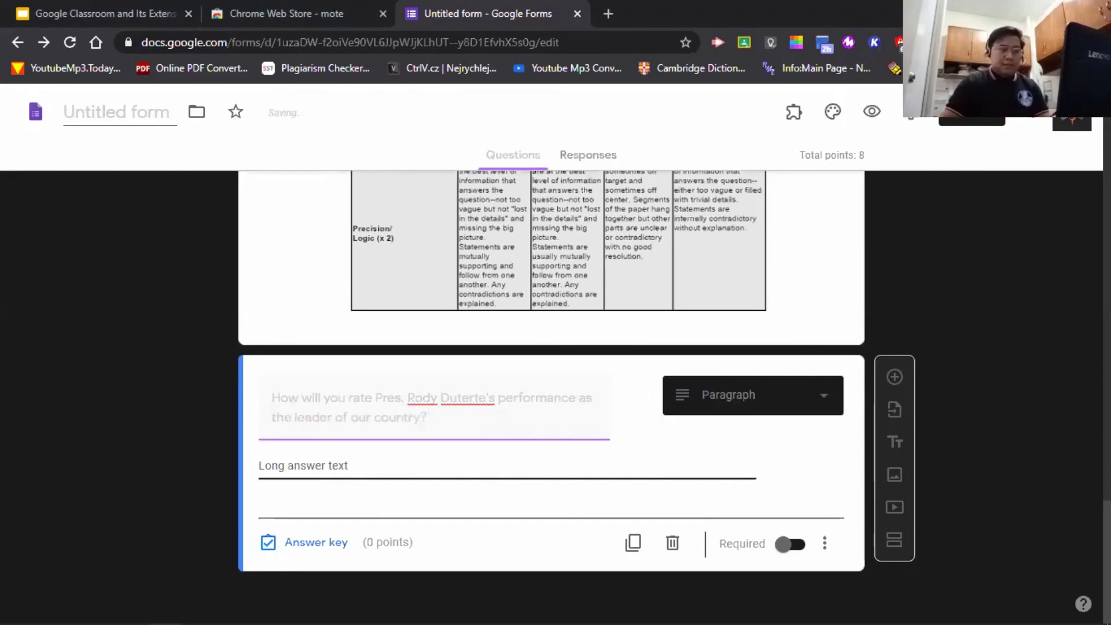
- Write the Essay description: 'Read the question and the rubric below. Answer using at least 5 sentences.'
scroll(338, 278, up, 10)
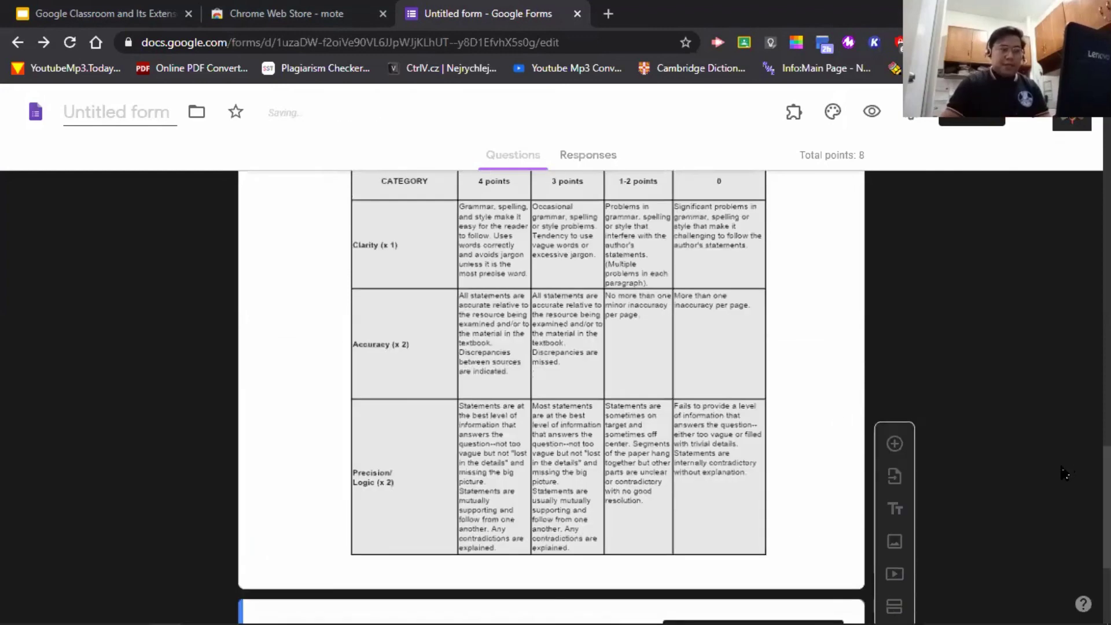
click(342, 296)
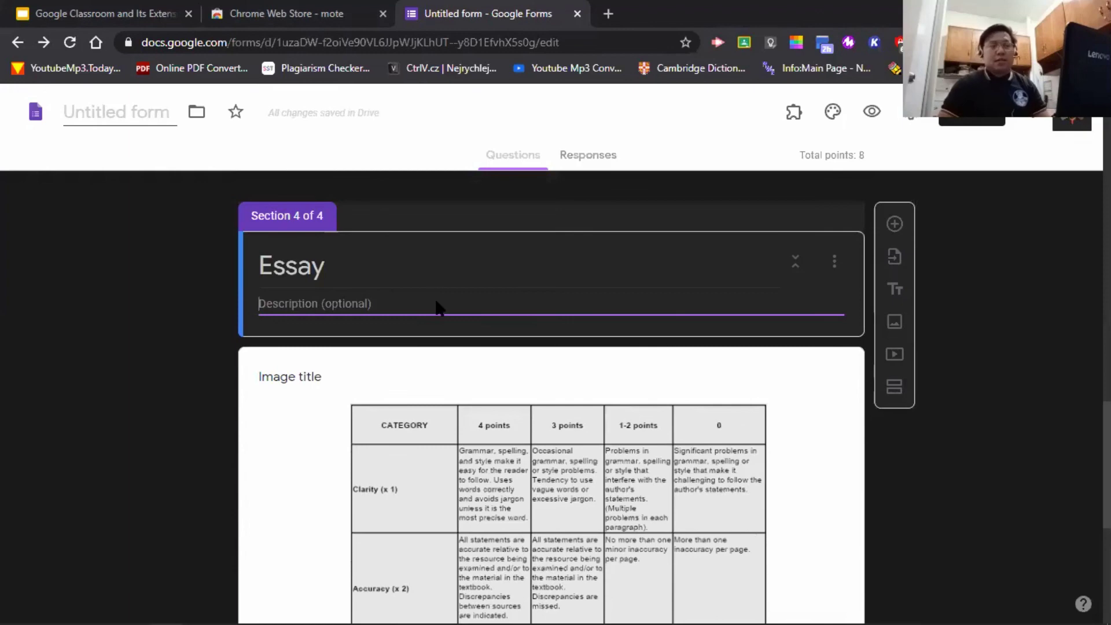
text(Re)
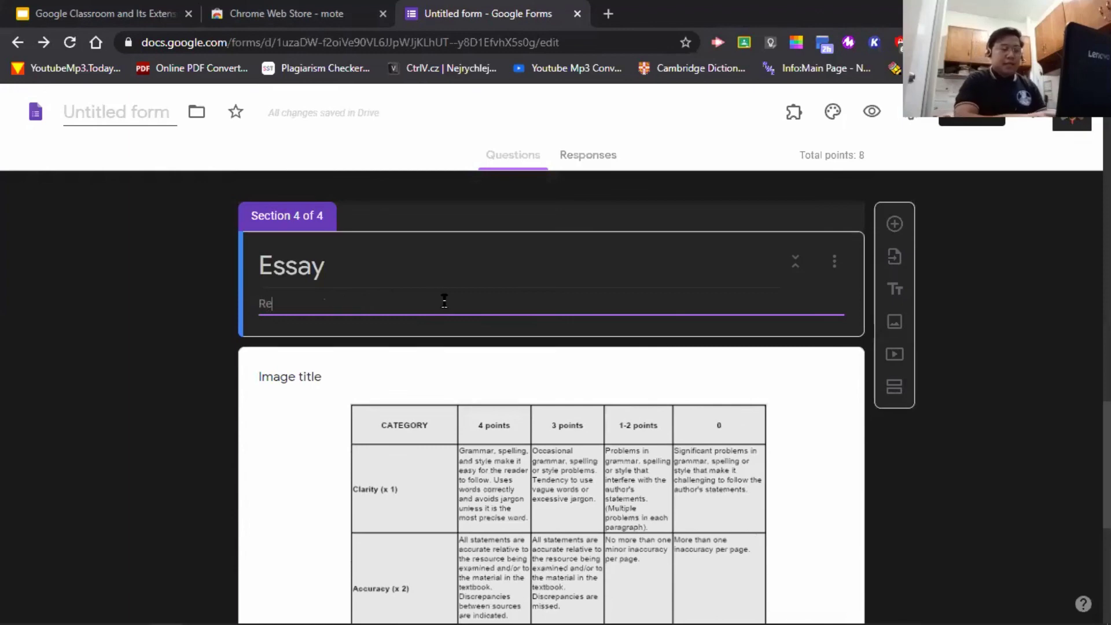
text(ad the questi)
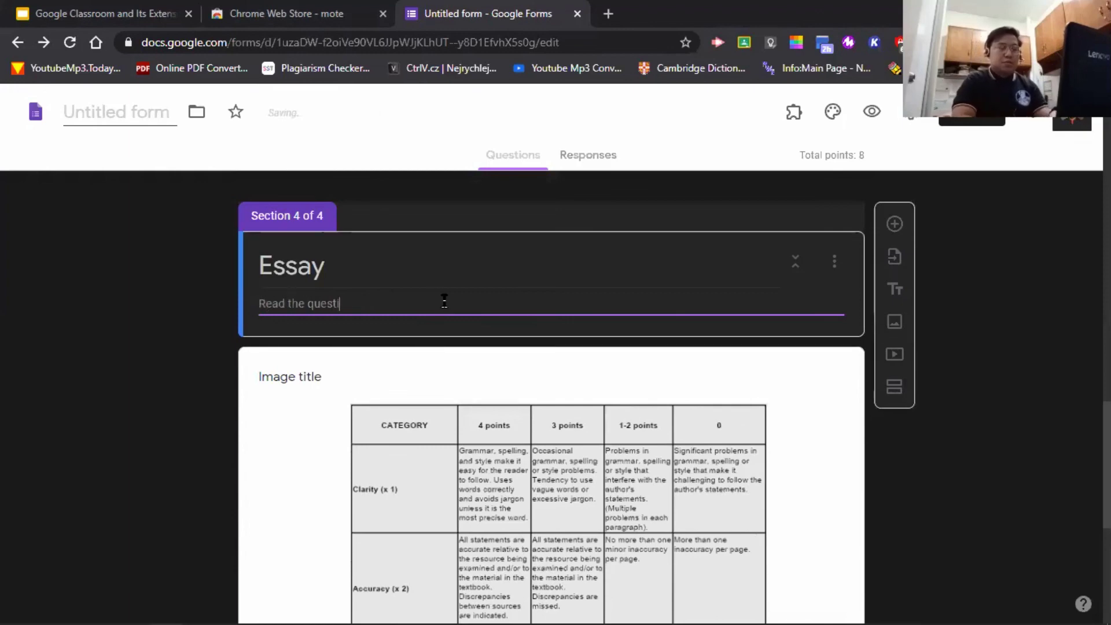
text(on and the)
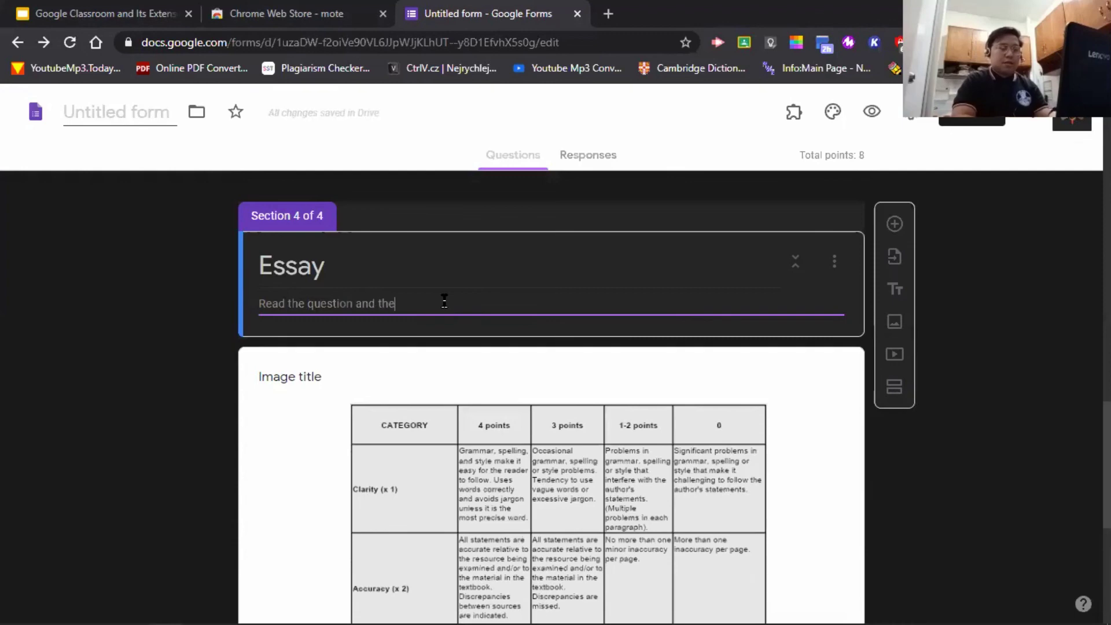
text( rubric below.)
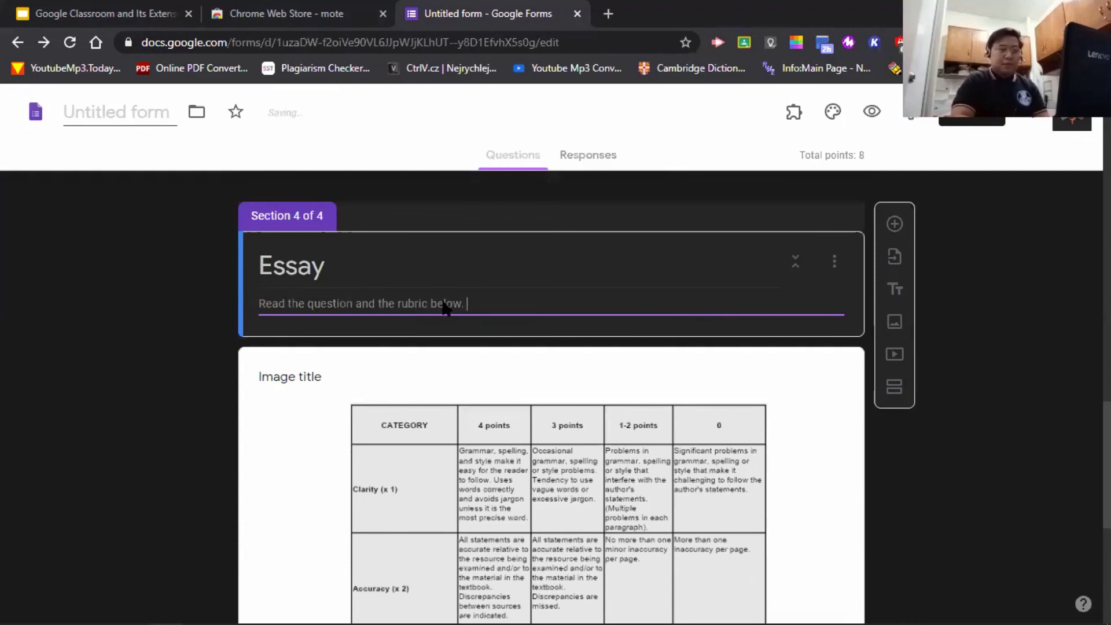
text( As)
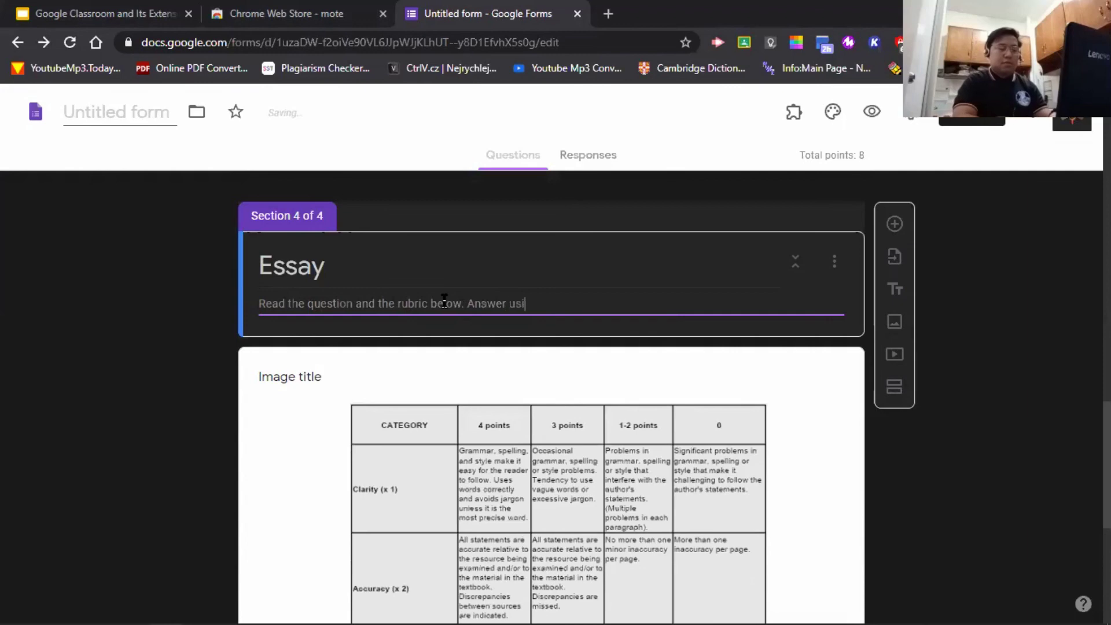
text(ast )
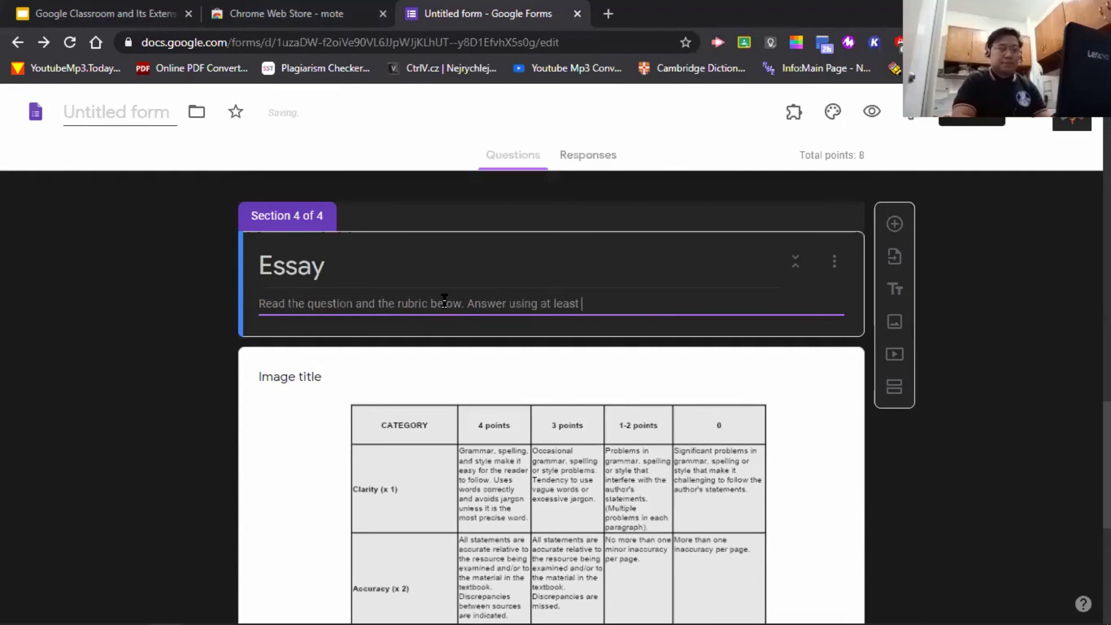
text(5 s)
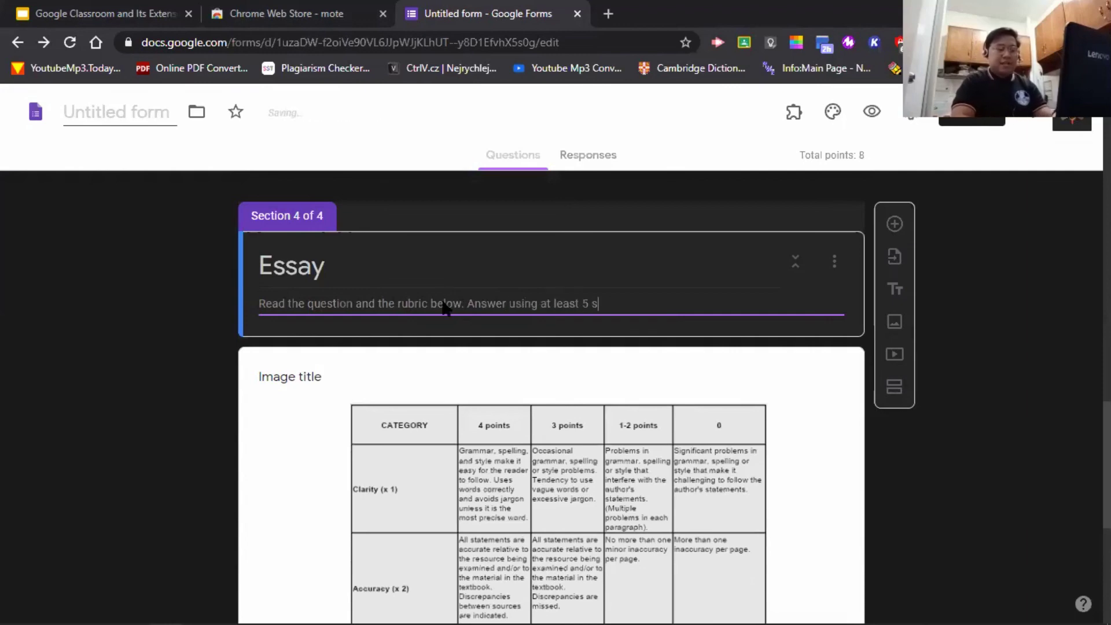
text(entences.)
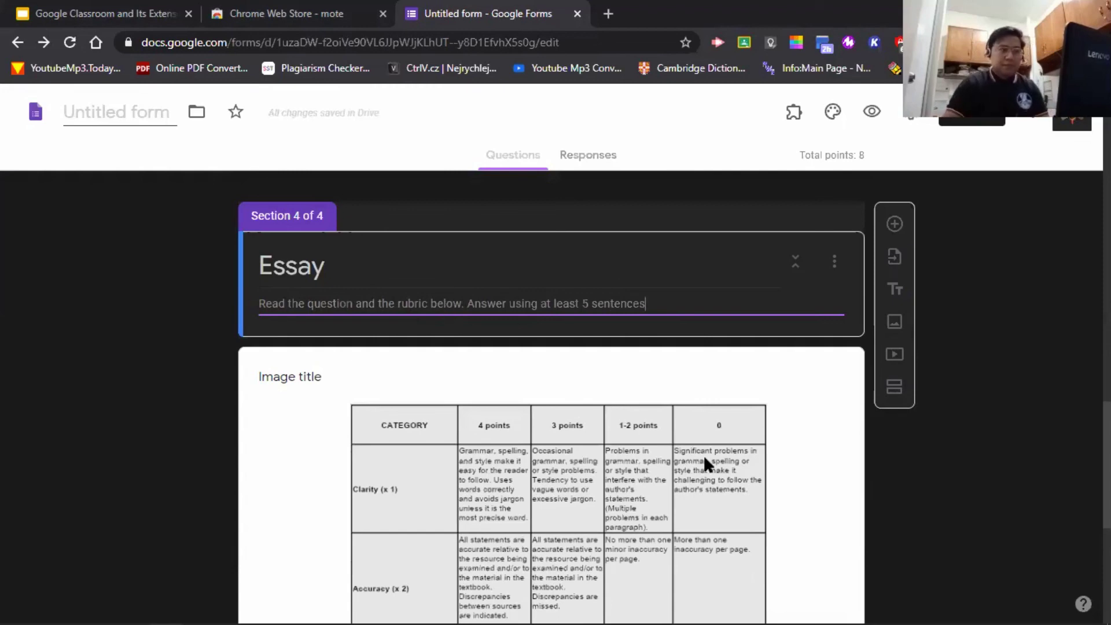
click(1001, 559)
- Leave the performance-rating essay question at 0 points and switch on Required
scroll(959, 560, down, 4)
scroll(959, 559, down, 3)
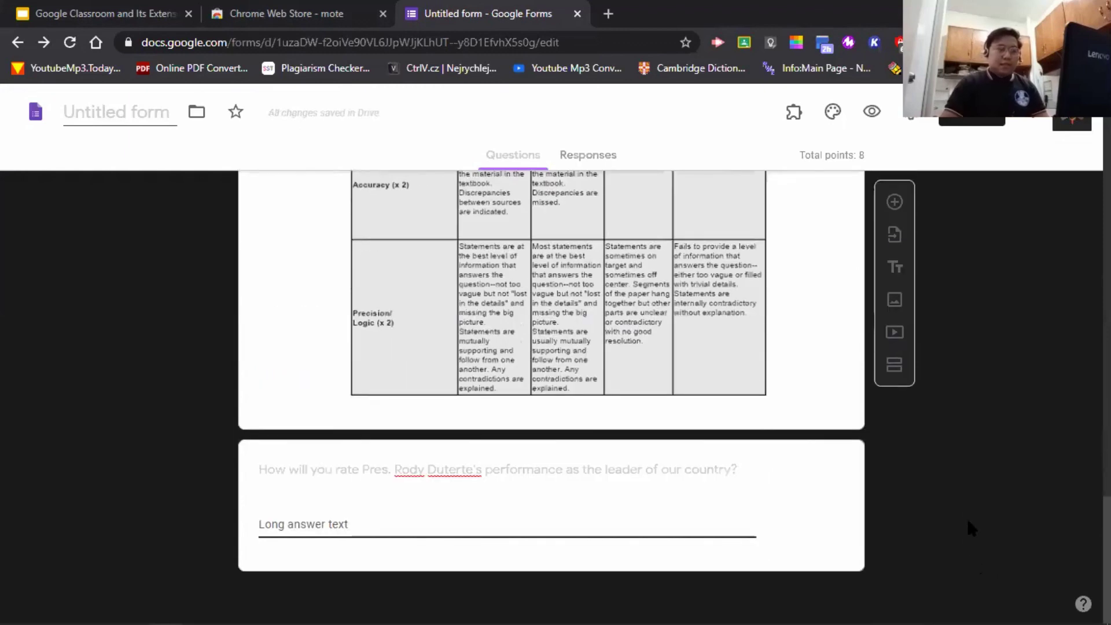
click(838, 524)
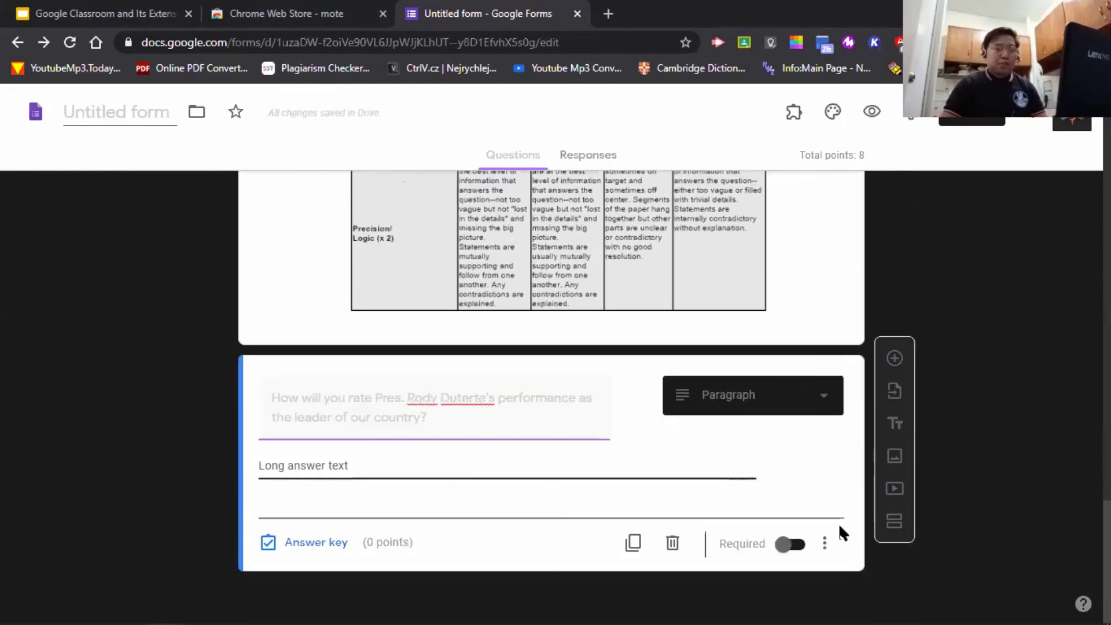
click(336, 550)
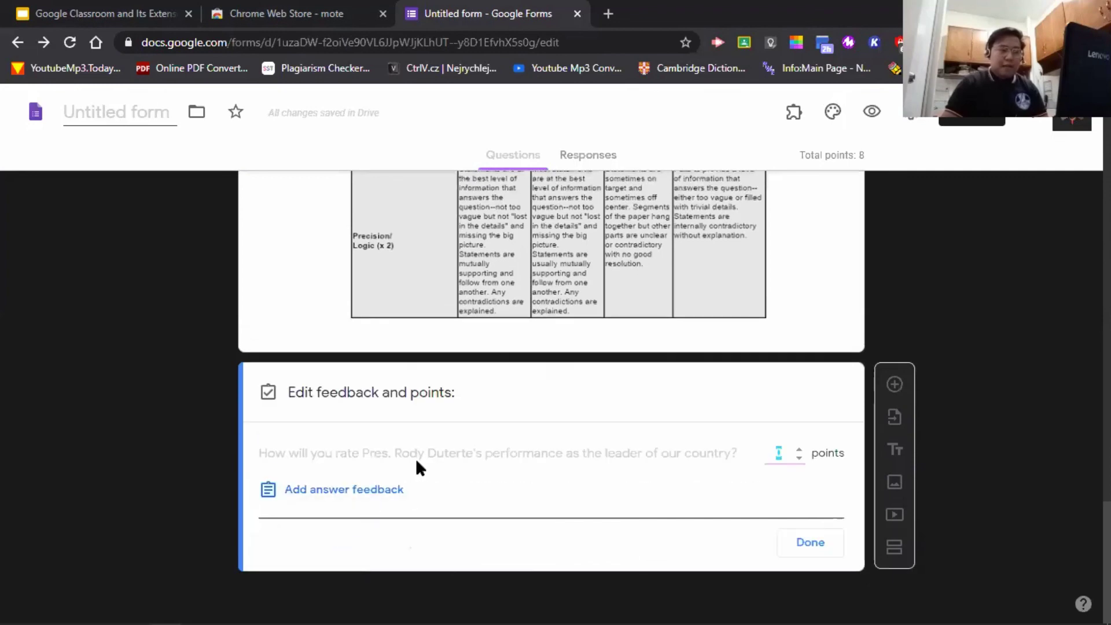
key(Return)
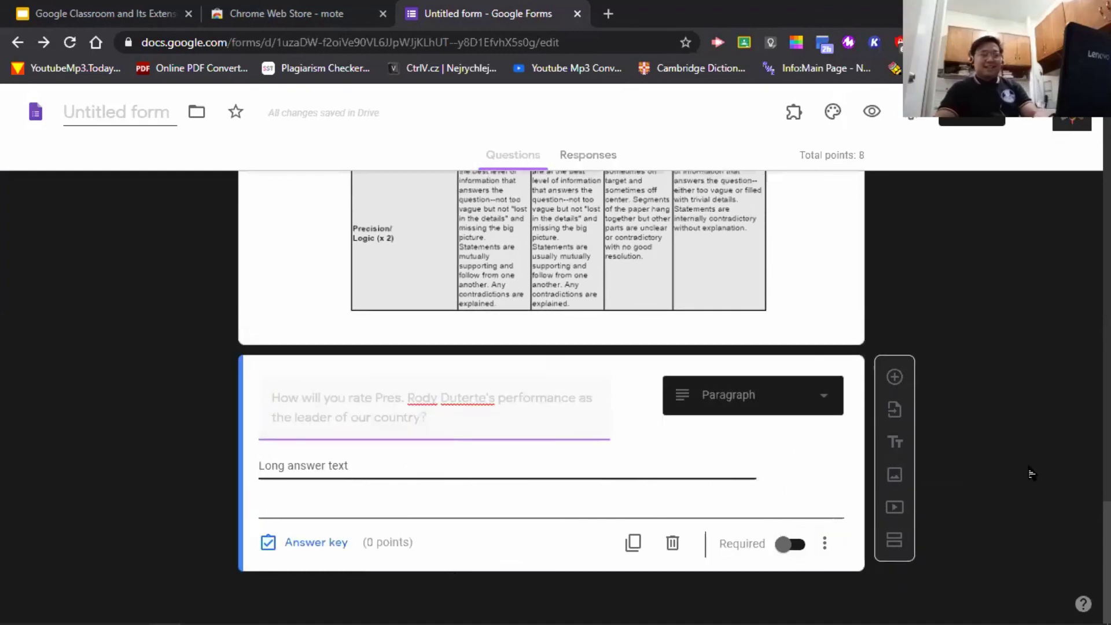
click(792, 543)
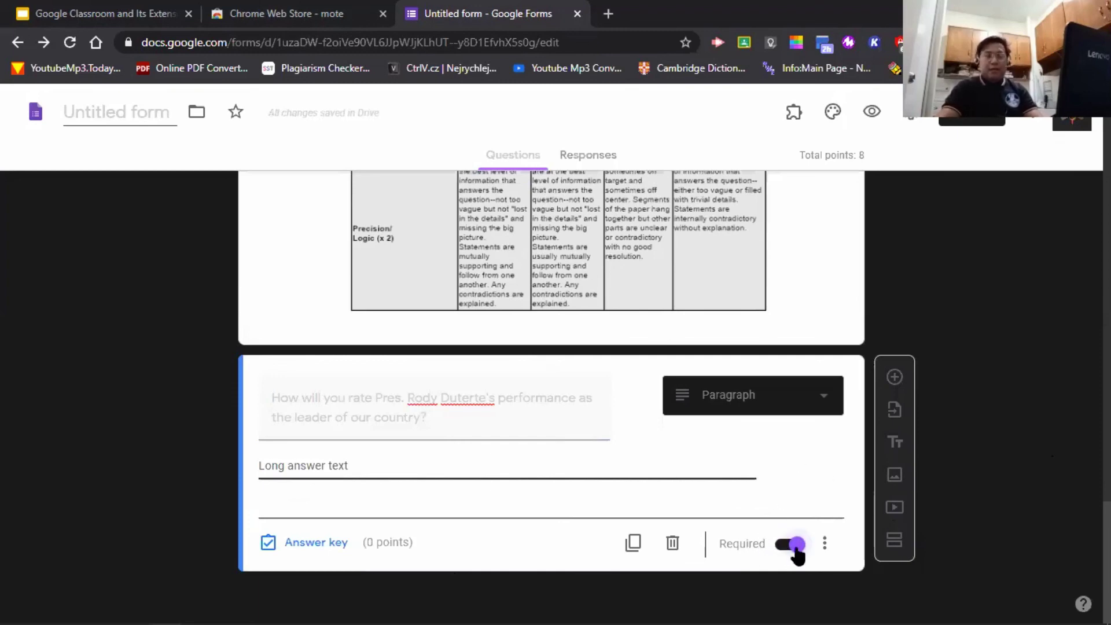
click(794, 547)
click(795, 548)
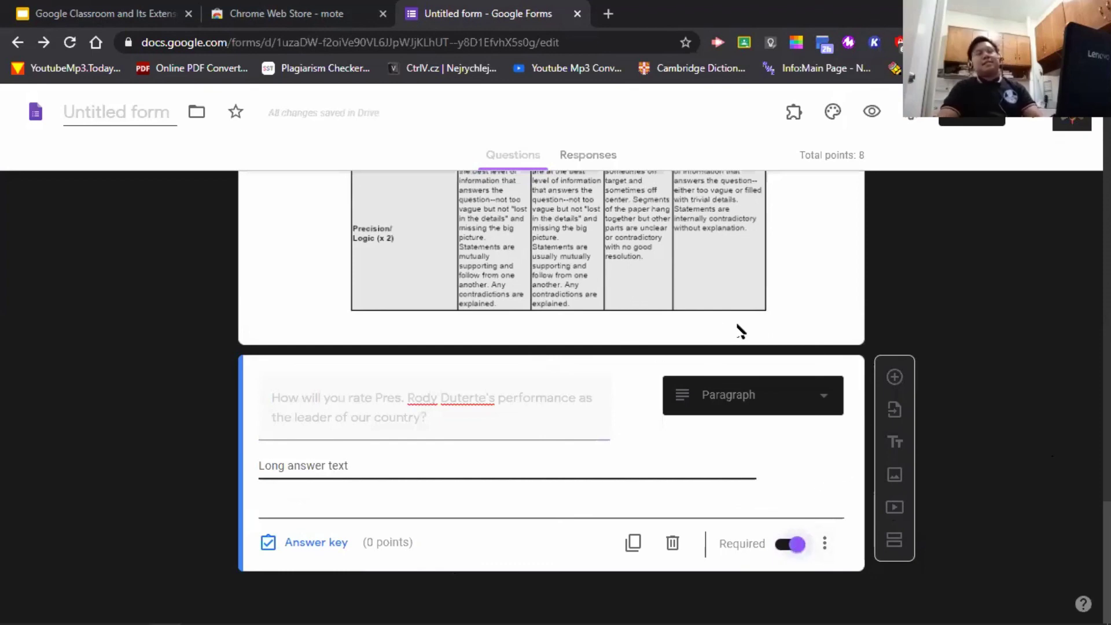
scroll(761, 377, up, 10)
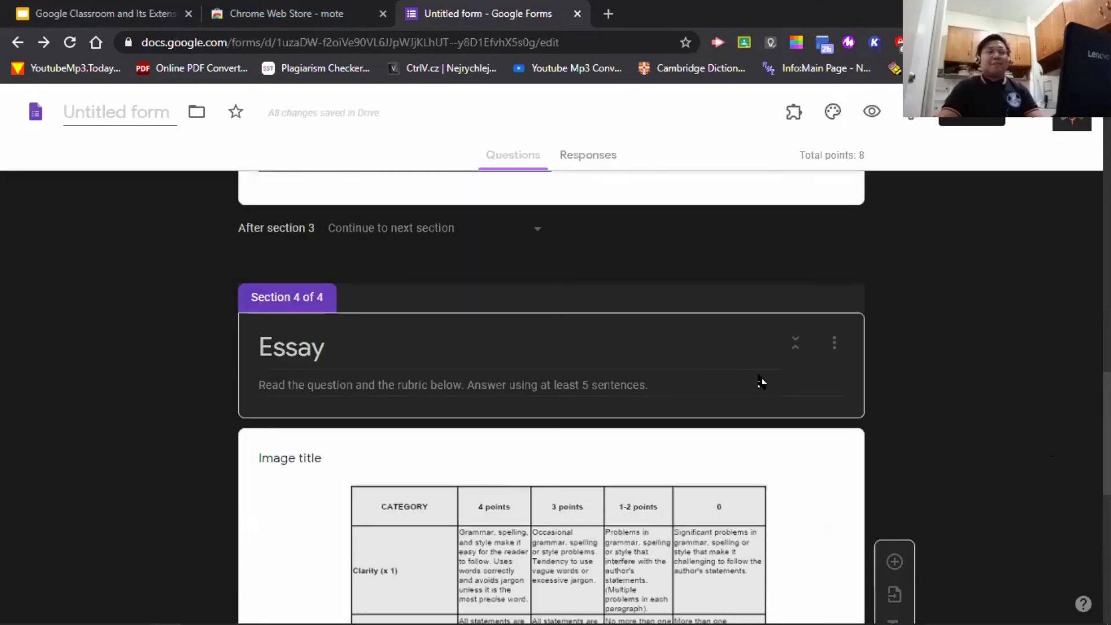
- Turn on Required for the Vice President and 16th President questions
scroll(754, 436, up, 4)
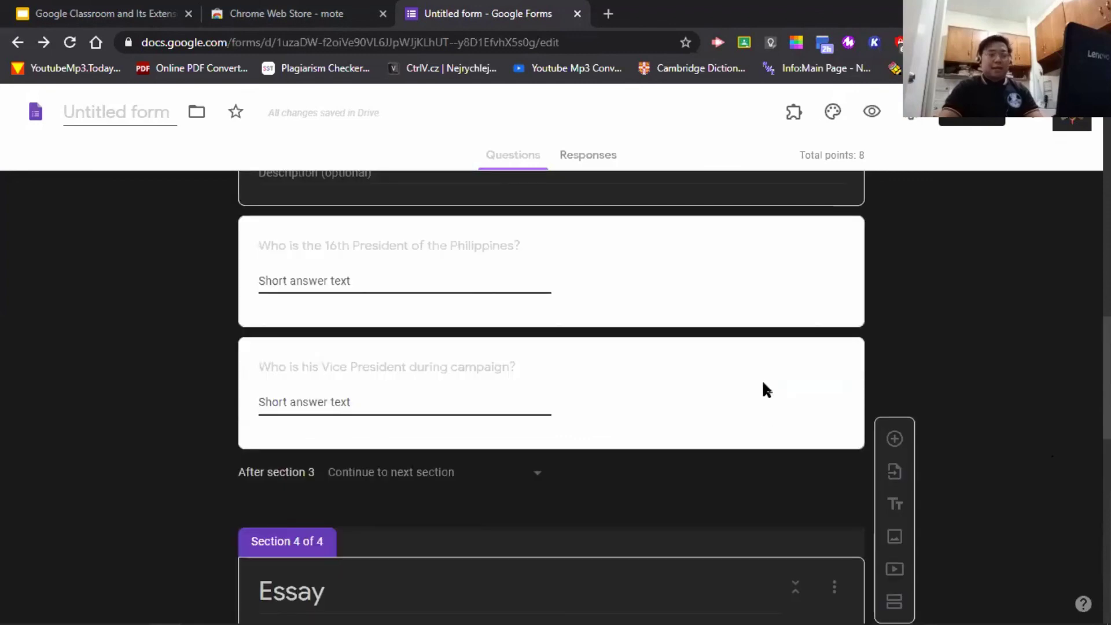
click(762, 380)
click(794, 522)
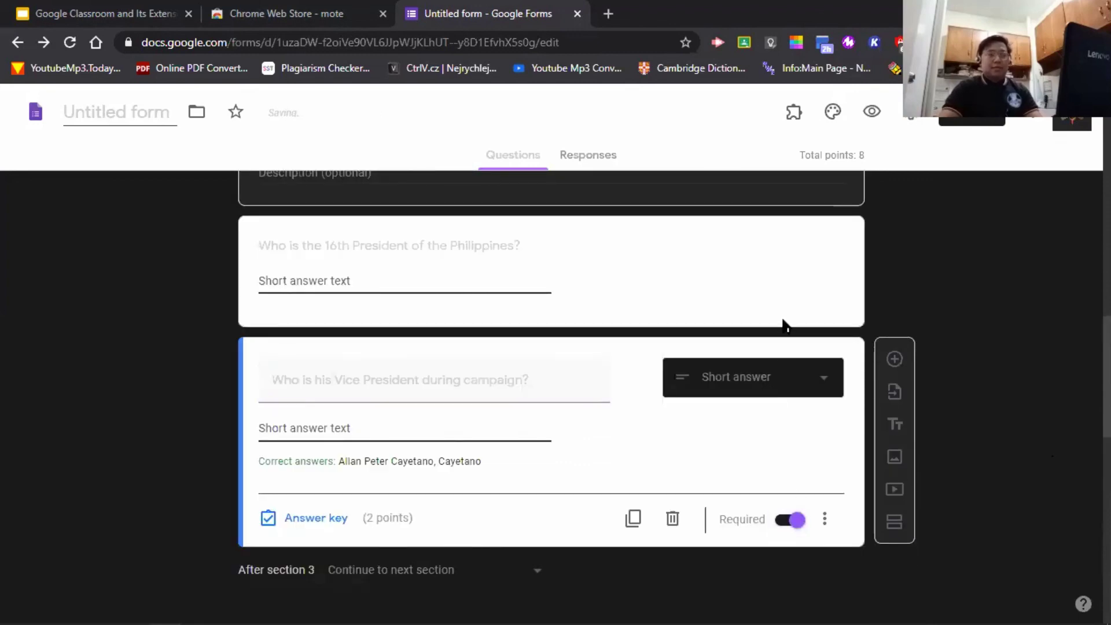
click(781, 322)
click(791, 398)
scroll(798, 373, up, 5)
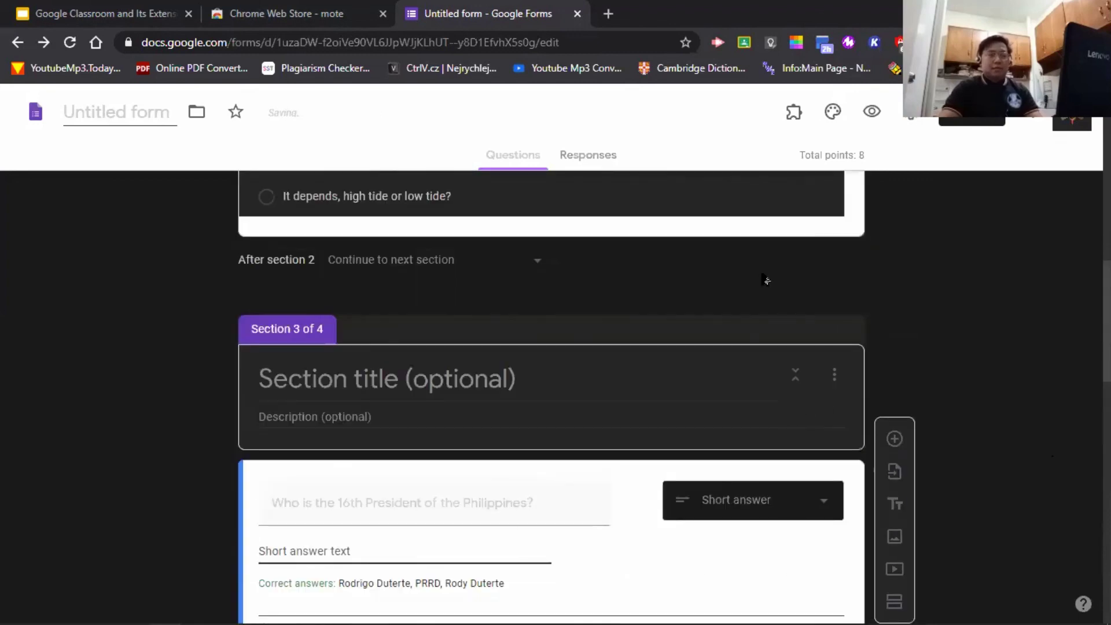
scroll(992, 370, down, 15)
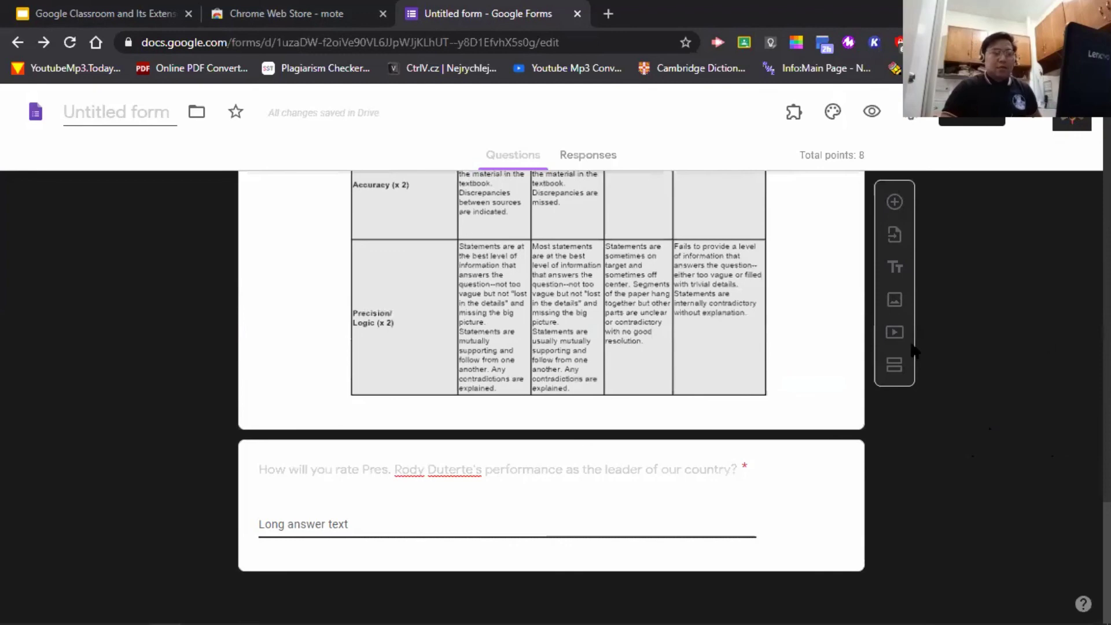
scroll(913, 350, up, 20)
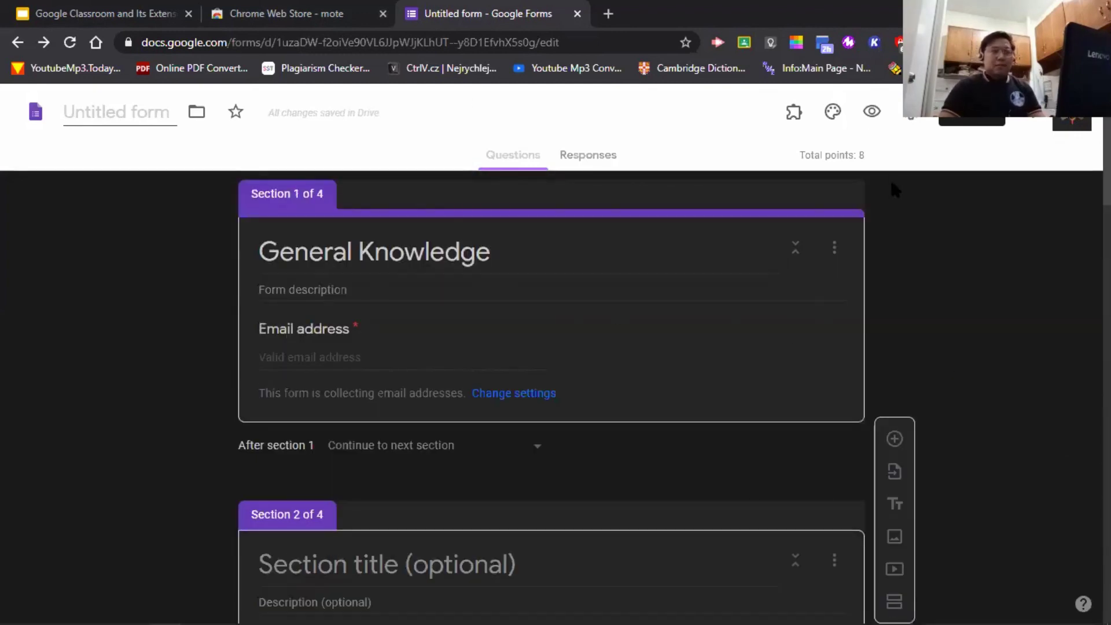
- In the theme settings, browse header images under the Illustrations category
click(833, 118)
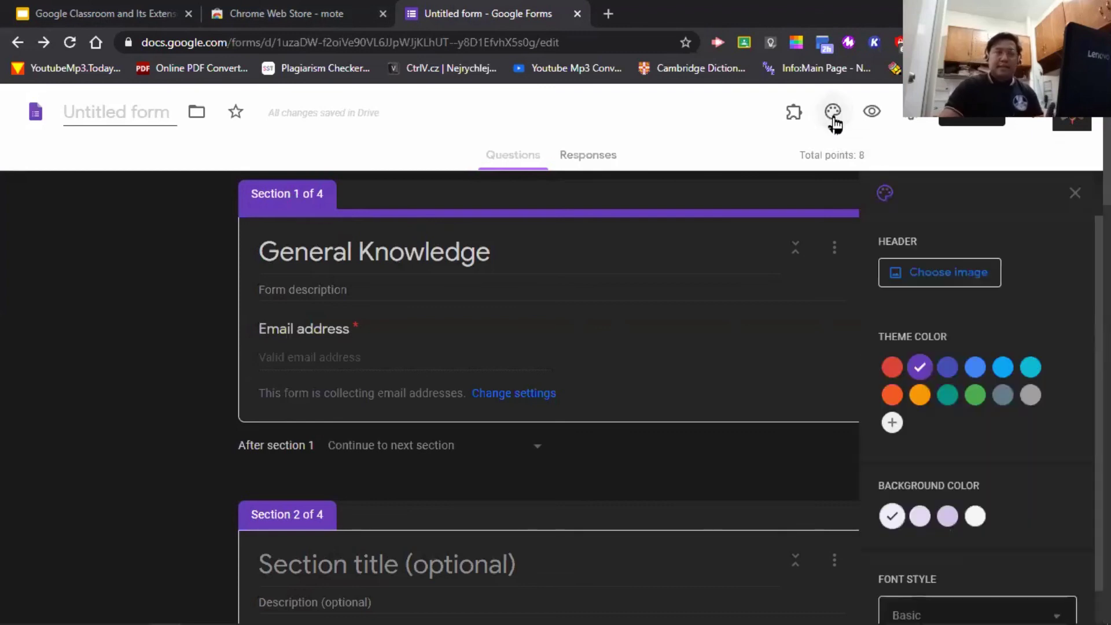
click(961, 275)
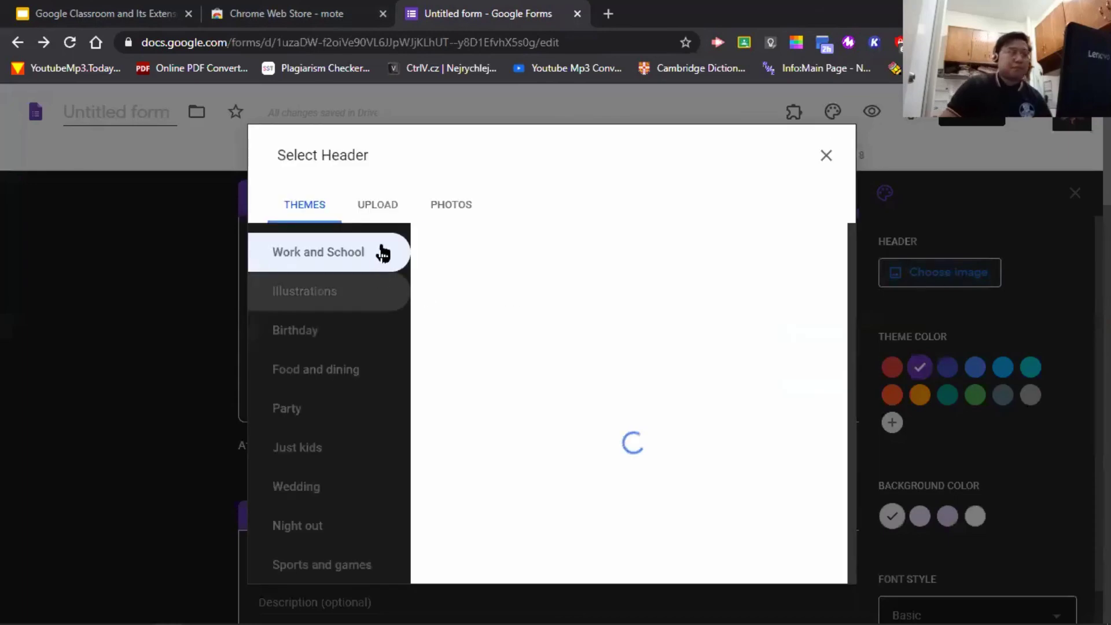
scroll(537, 399, down, 1)
scroll(535, 398, down, 12)
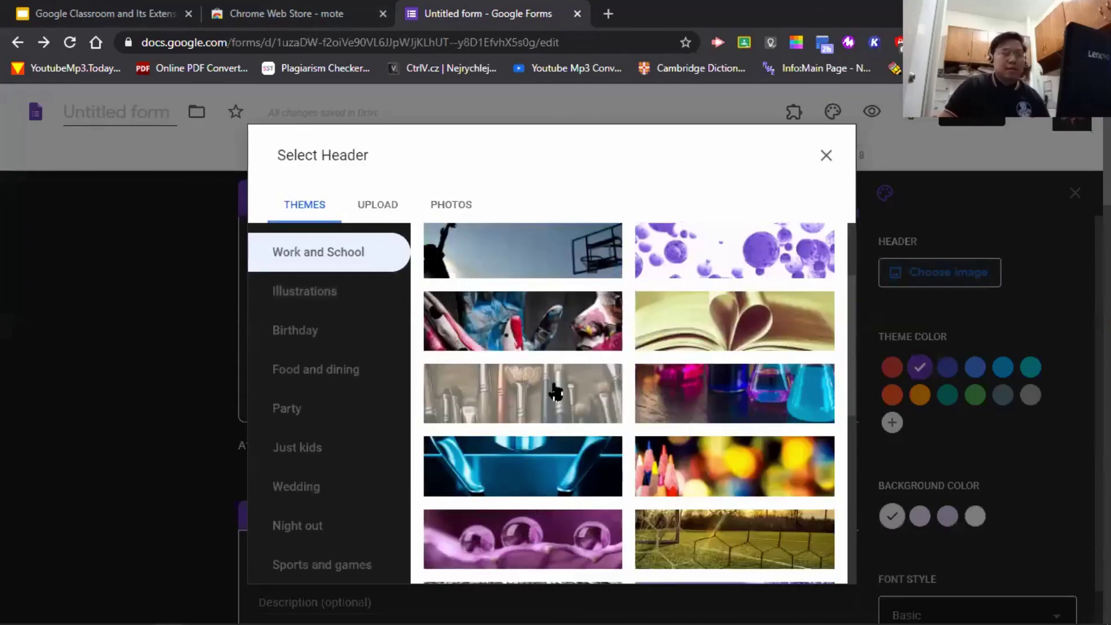
scroll(608, 452, up, 4)
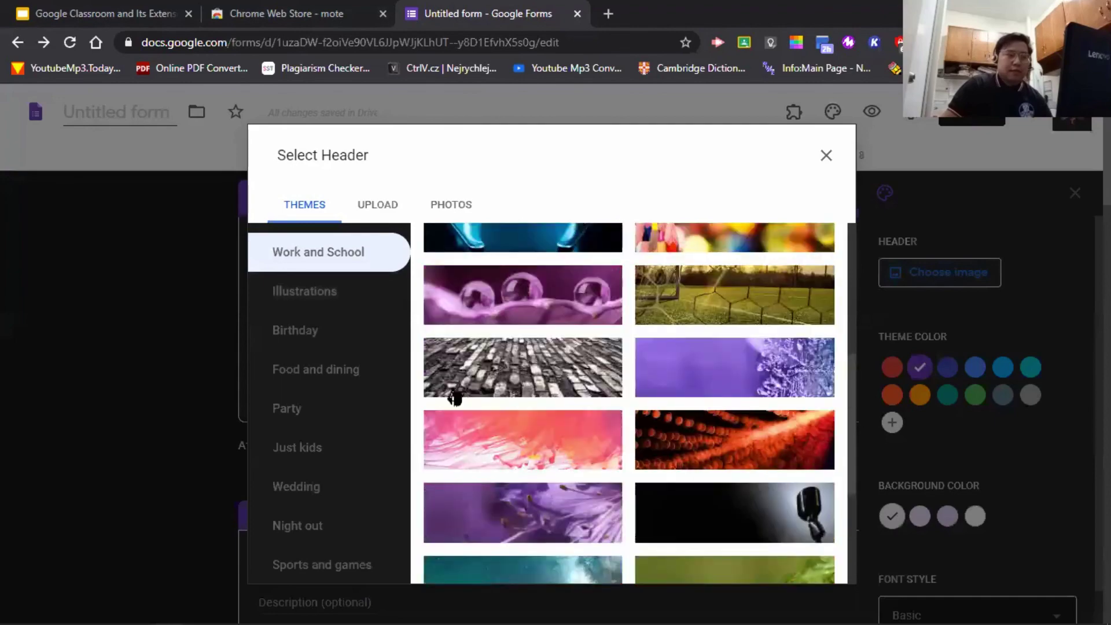
click(306, 292)
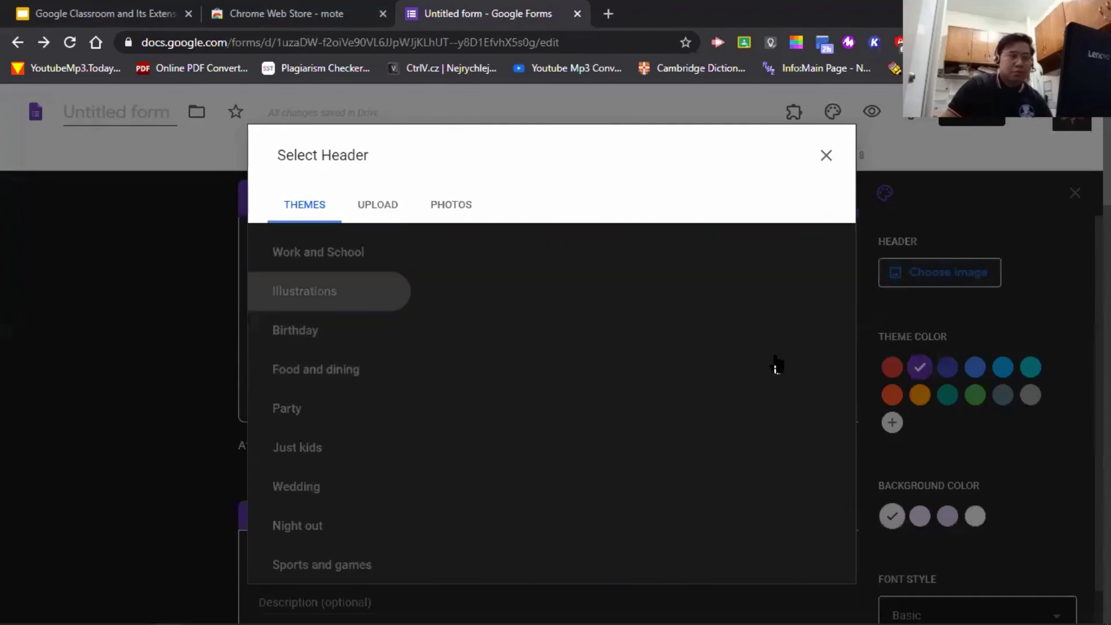
scroll(724, 398, down, 10)
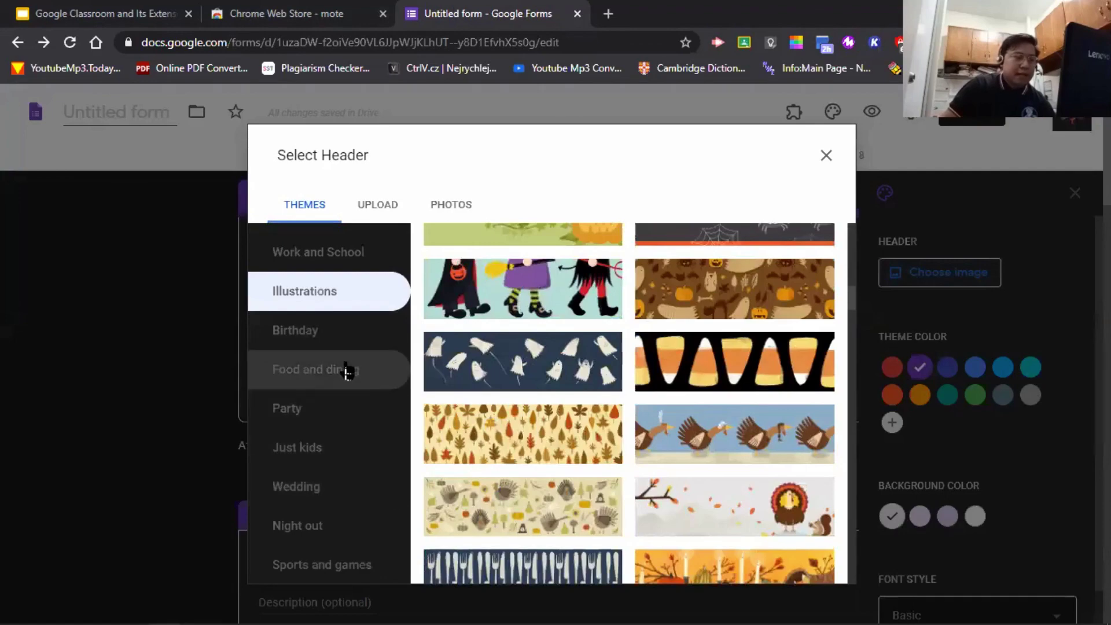
- Insert the illustrated books header from the Work and School themes
click(353, 255)
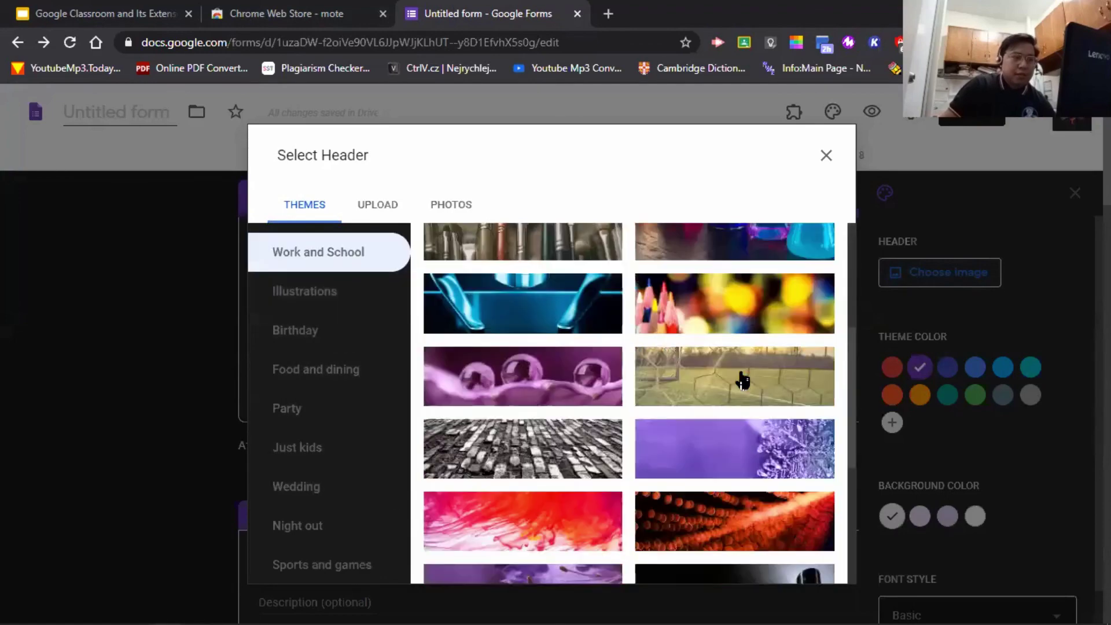
scroll(744, 382, up, 1)
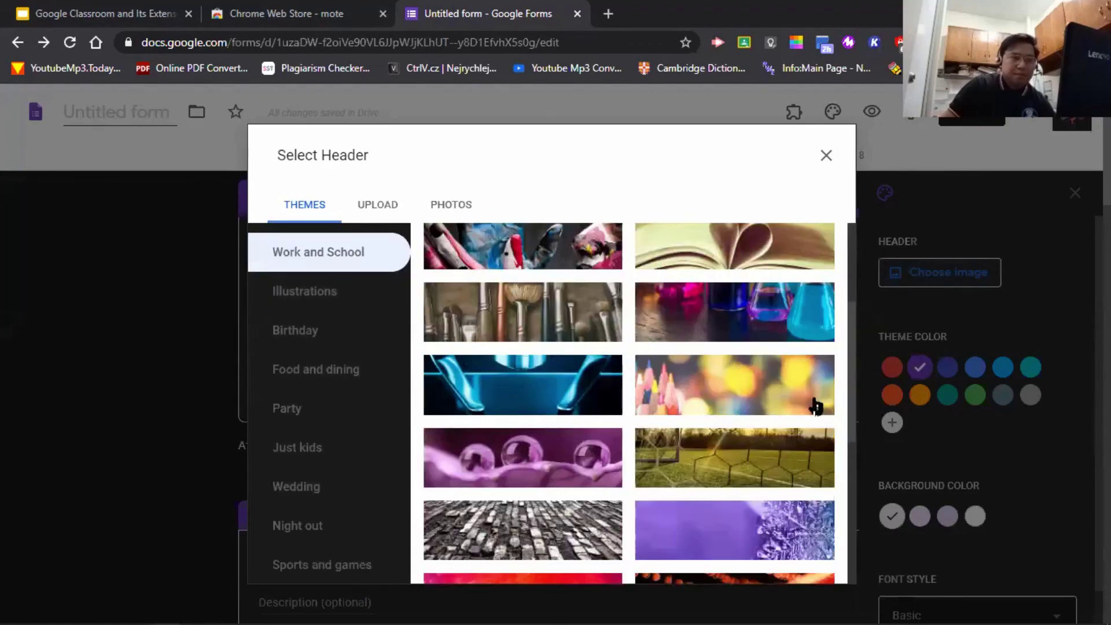
scroll(816, 408, down, 6)
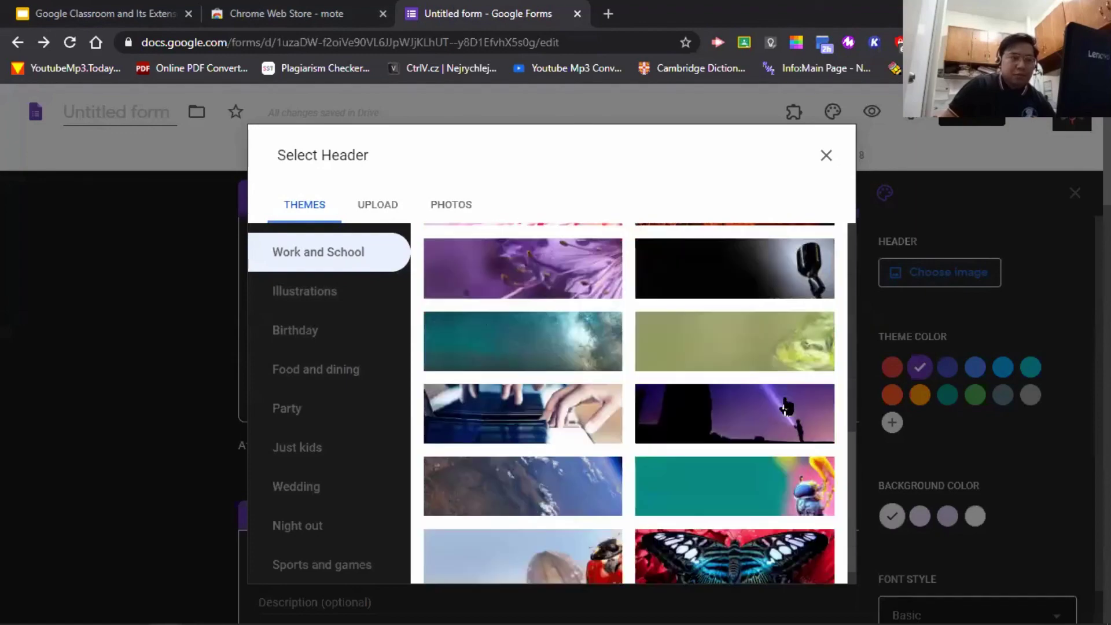
scroll(830, 439, down, 1)
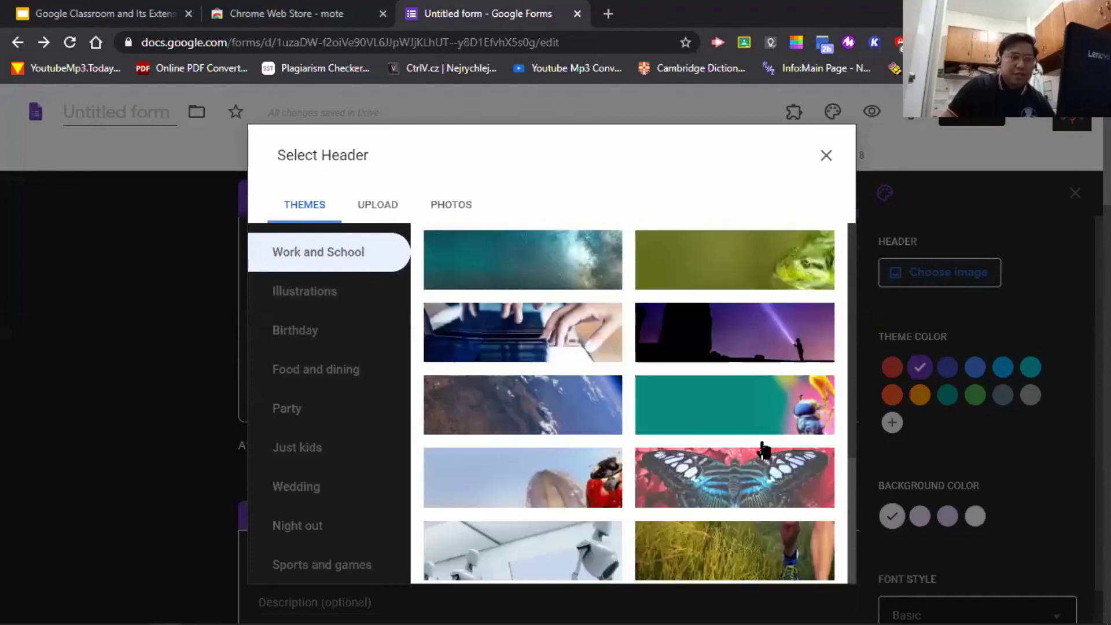
scroll(723, 450, down, 3)
scroll(682, 447, down, 3)
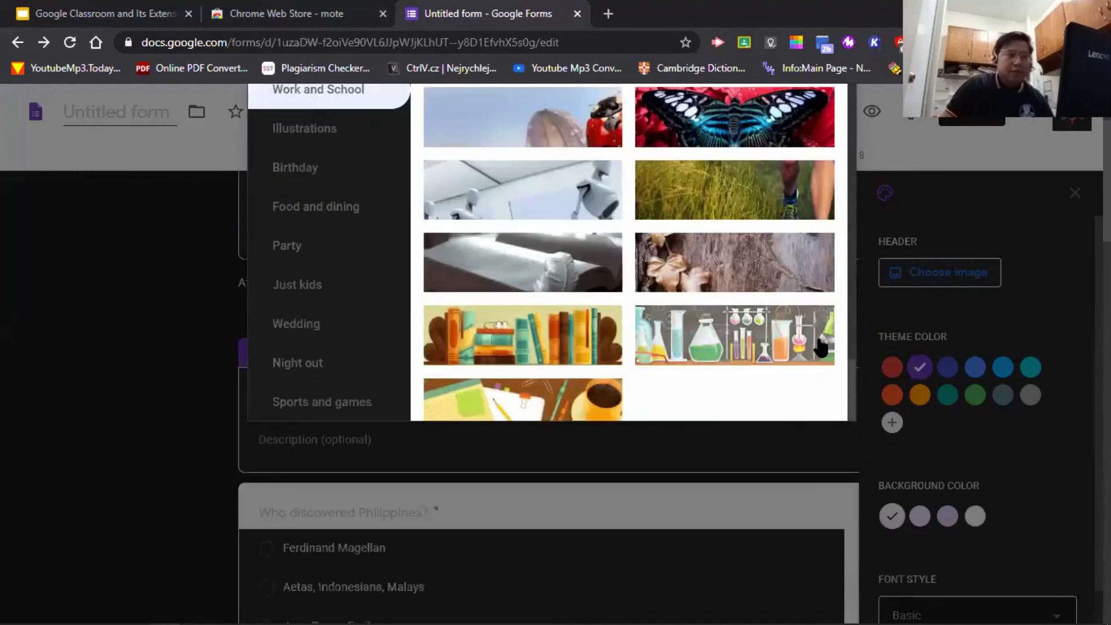
click(602, 344)
click(815, 399)
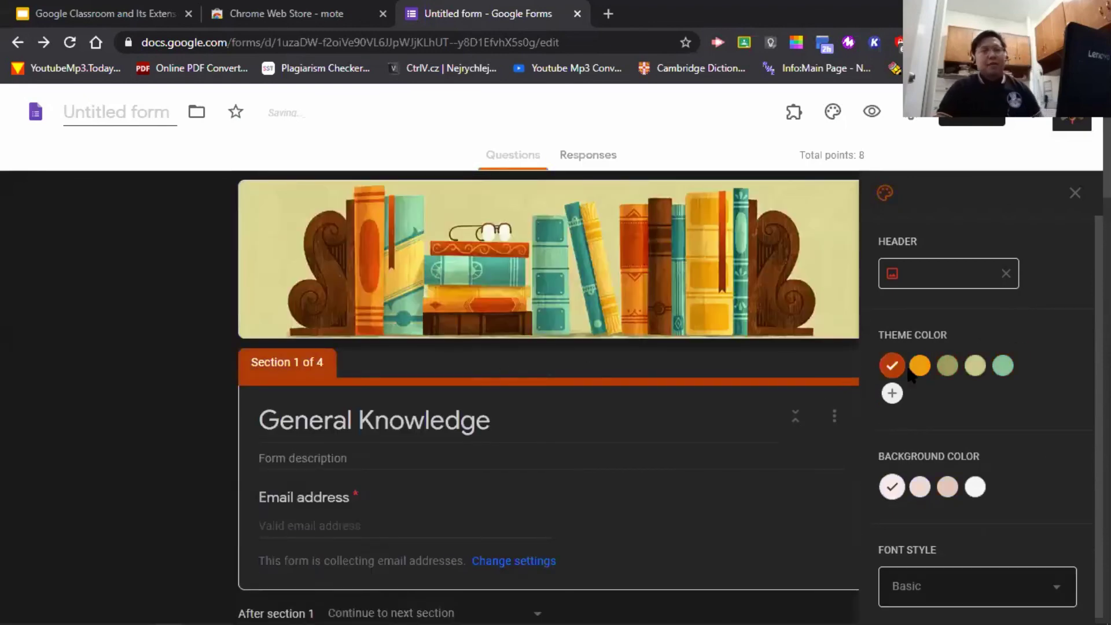
- Set the theme colour to olive and the background colour to light beige
click(949, 368)
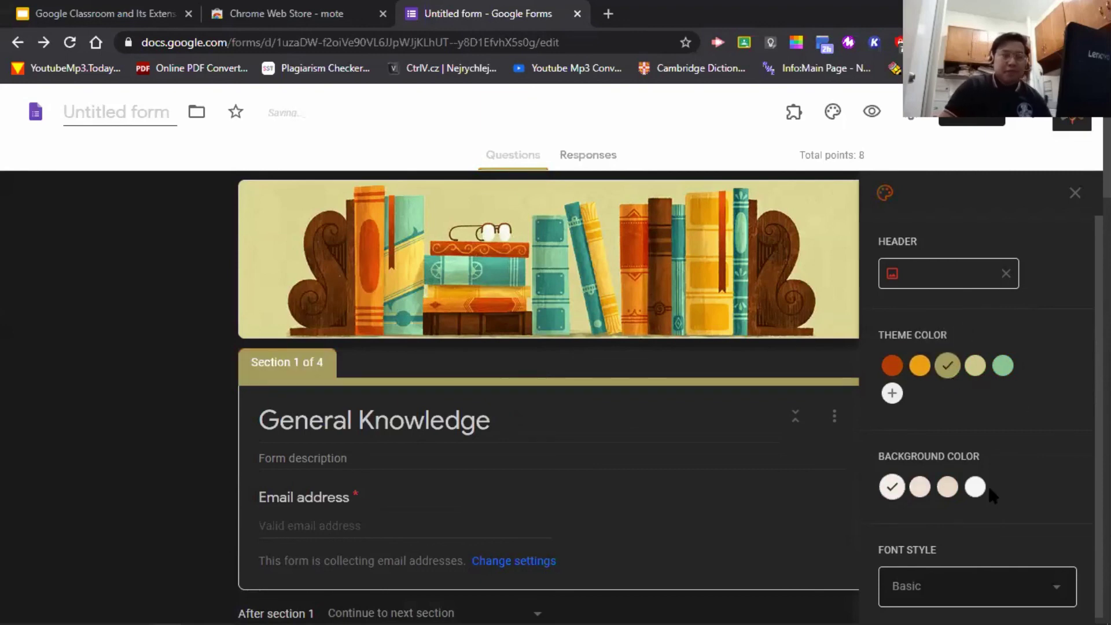
click(974, 489)
scroll(620, 454, down, 5)
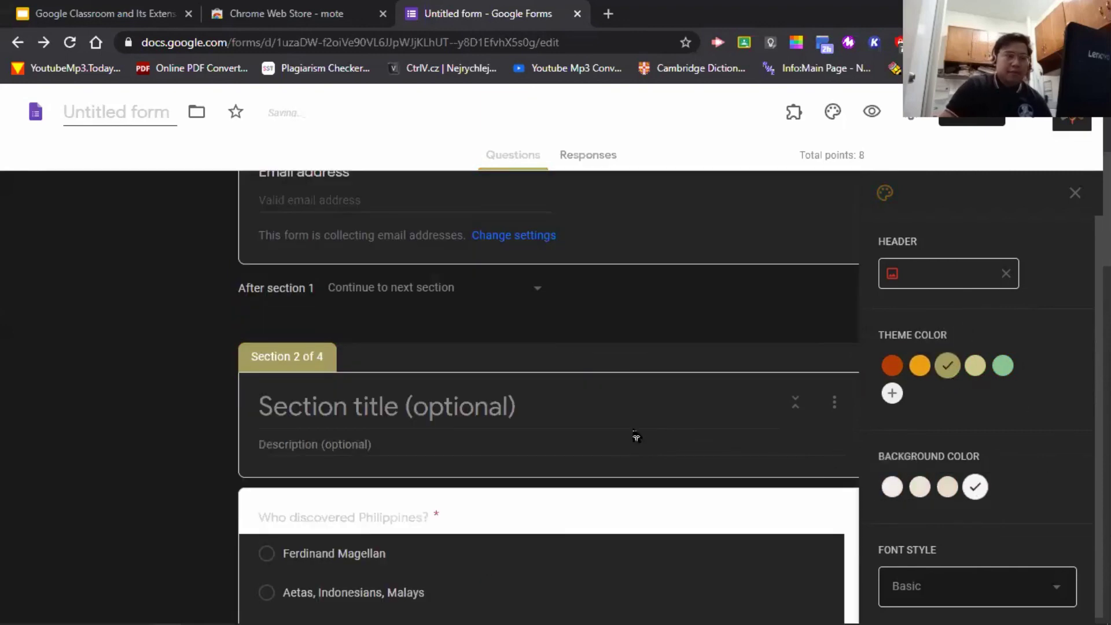
scroll(777, 402, down, 10)
scroll(776, 408, up, 14)
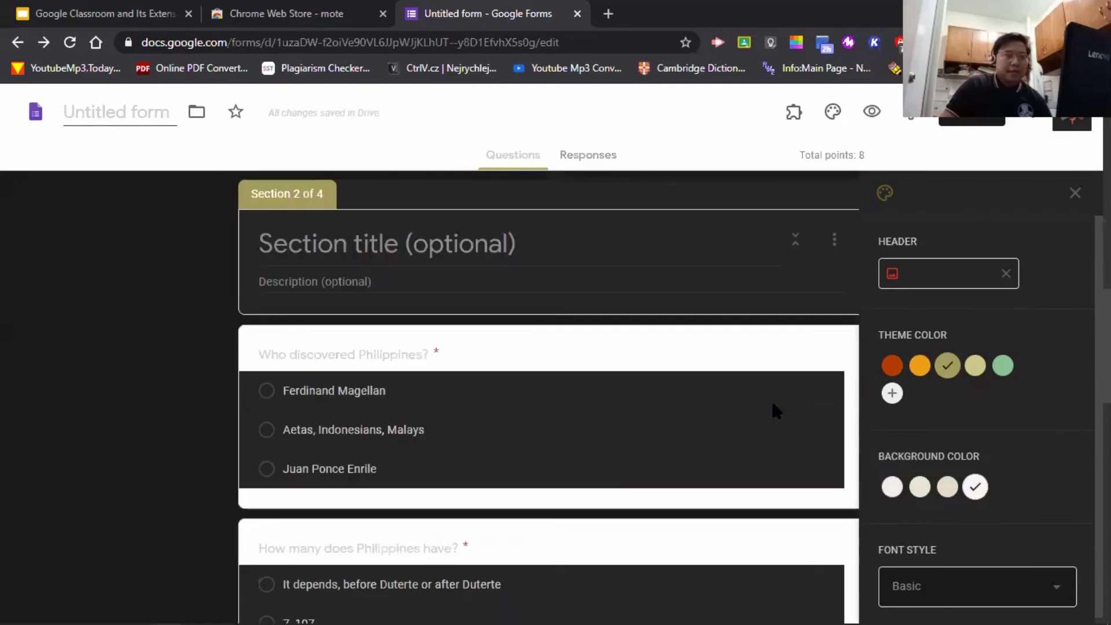
click(920, 486)
- Set the font style to Formal and bring up the Send form dialog
scroll(579, 405, down, 10)
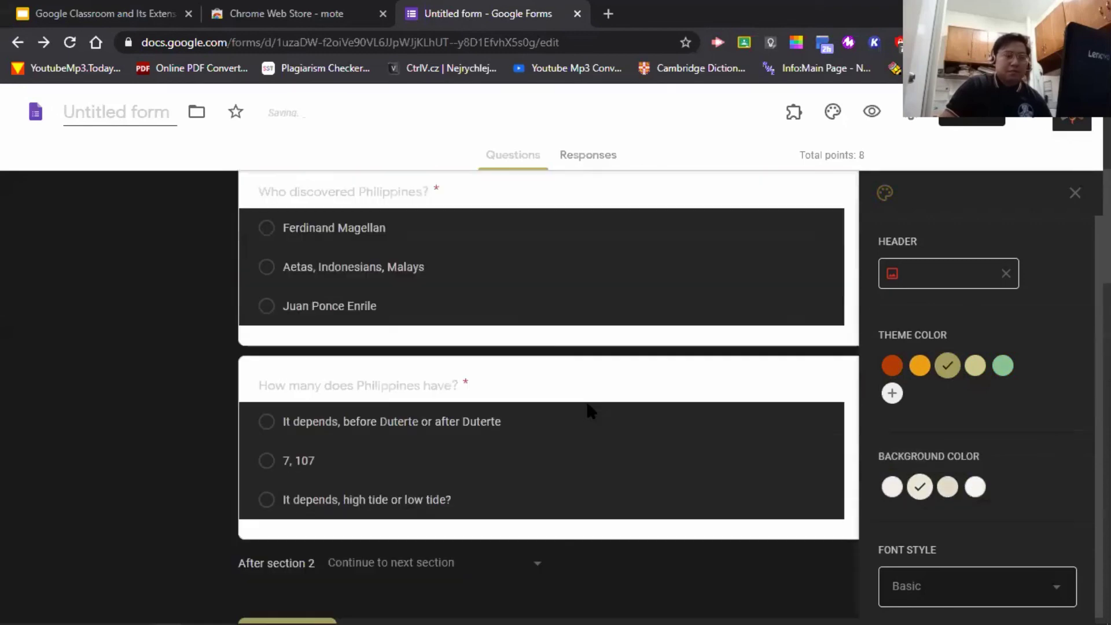
scroll(588, 405, up, 5)
scroll(751, 429, down, 8)
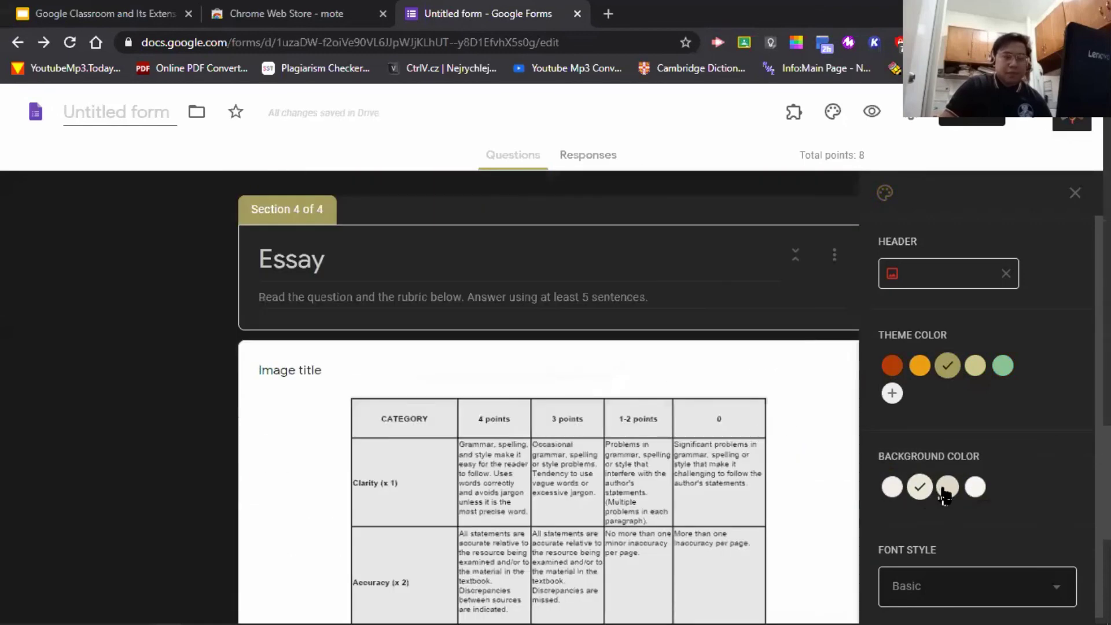
scroll(984, 492, up, 5)
click(1030, 580)
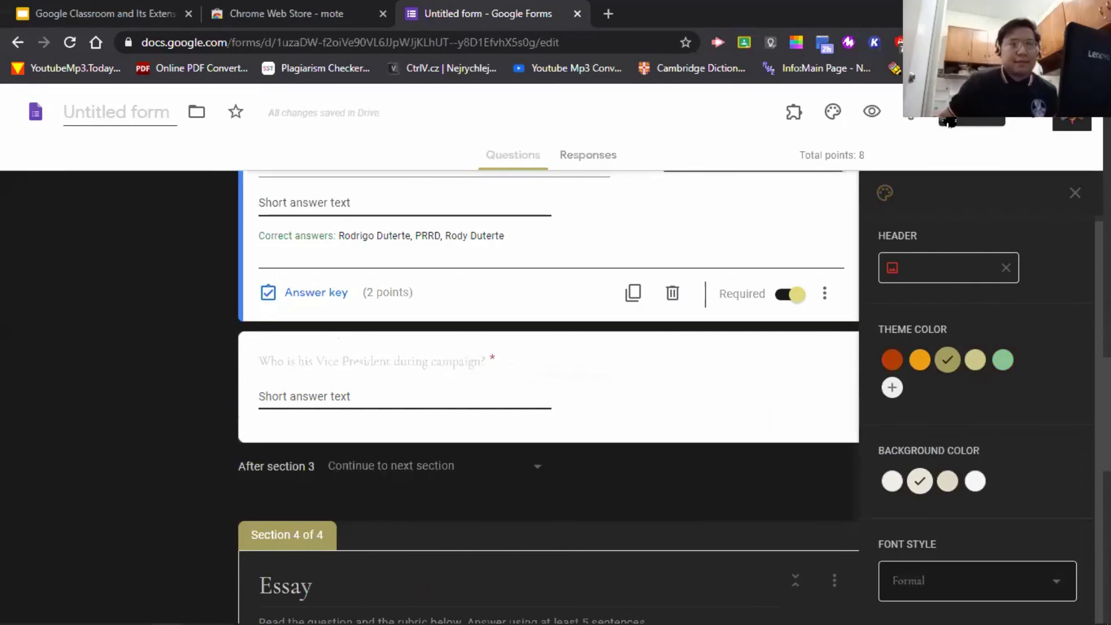
click(949, 121)
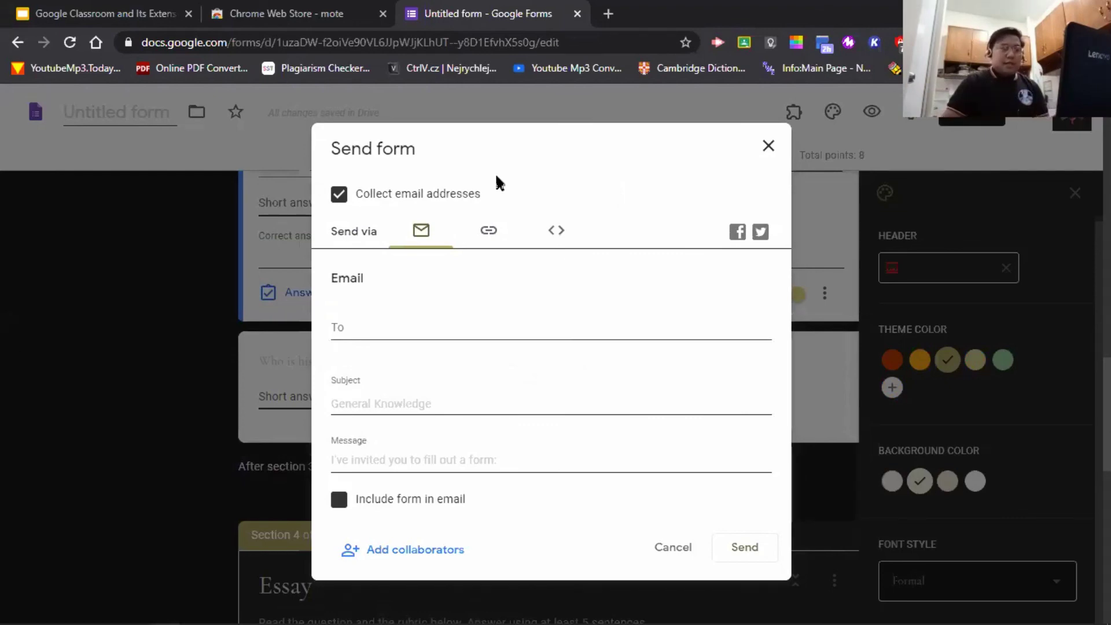
- Close the Send form dialog without adding a recipient, then open a new browser tab
click(399, 327)
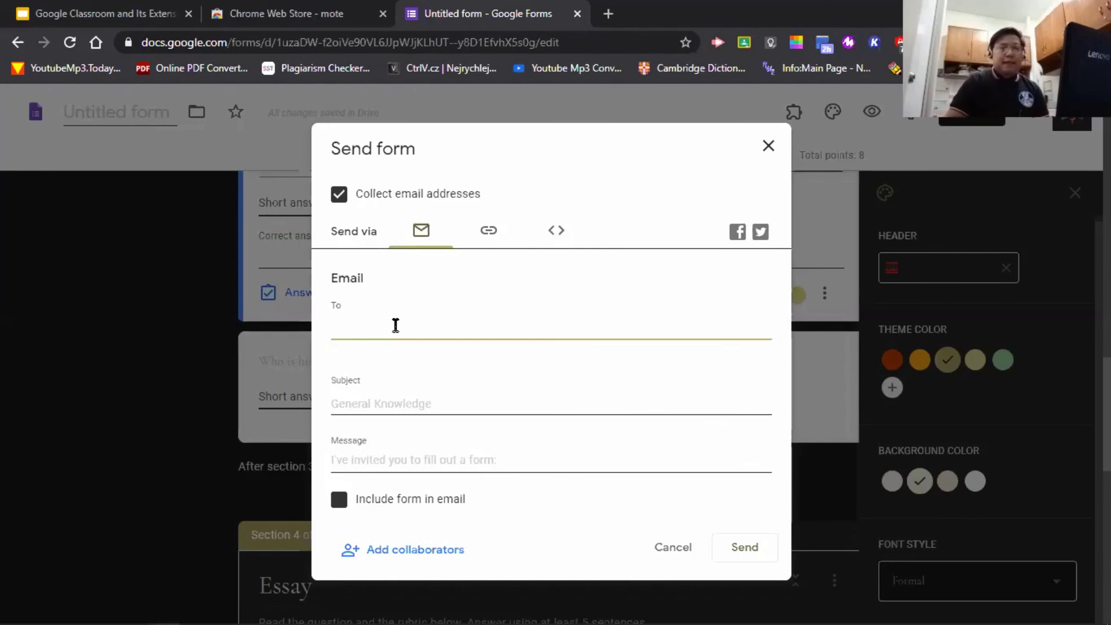
click(767, 148)
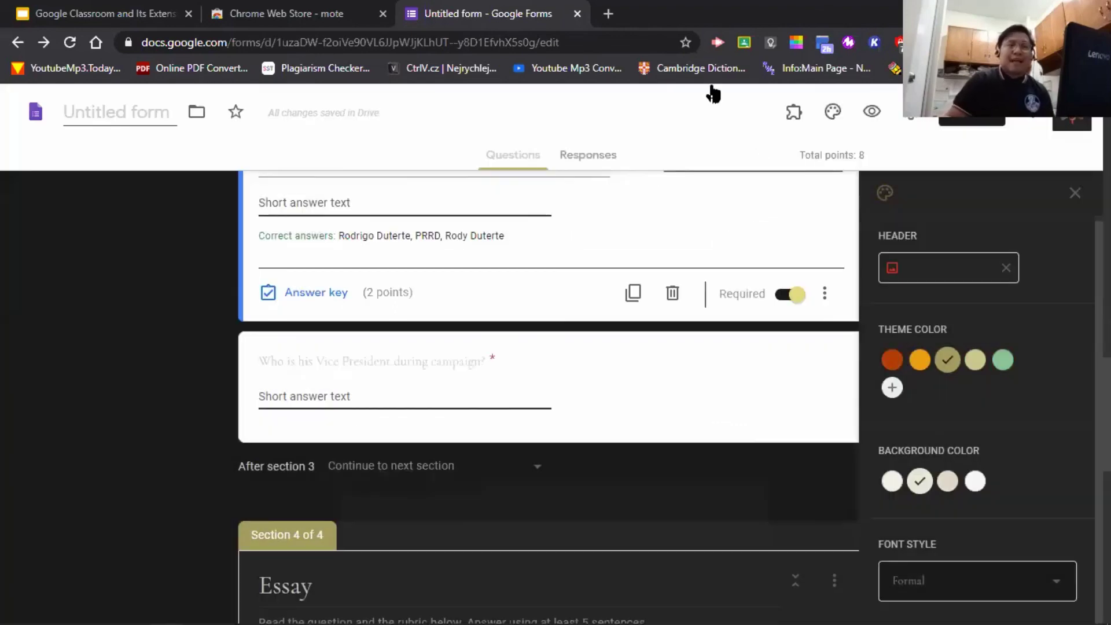
click(606, 13)
- Load Google Classroom at classroom.google.com in the new tab
text(c)
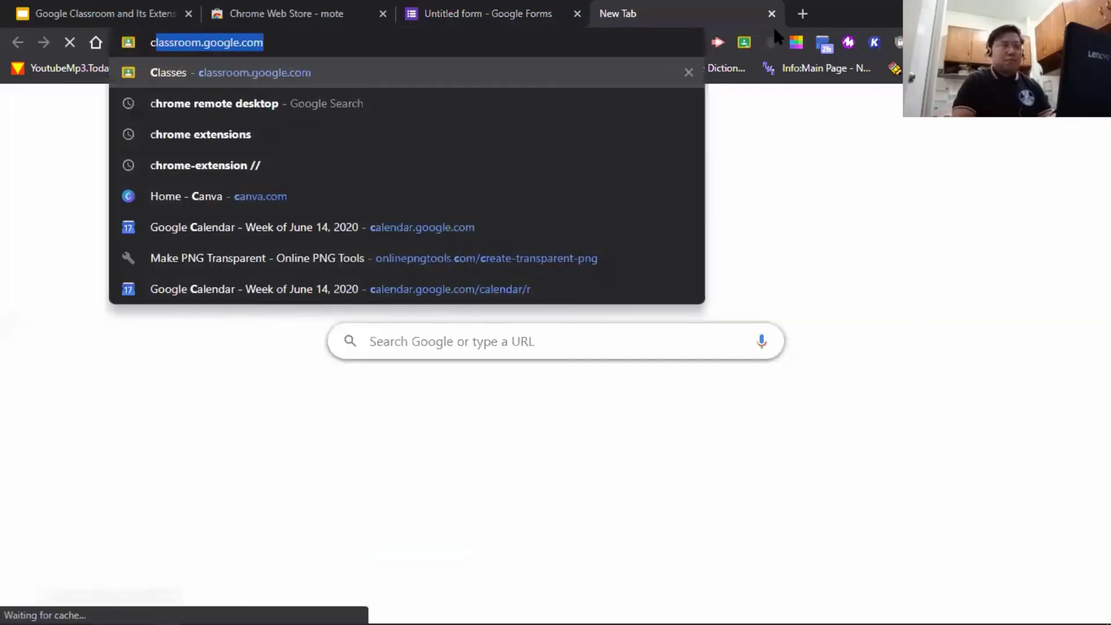
text(lassroom.)
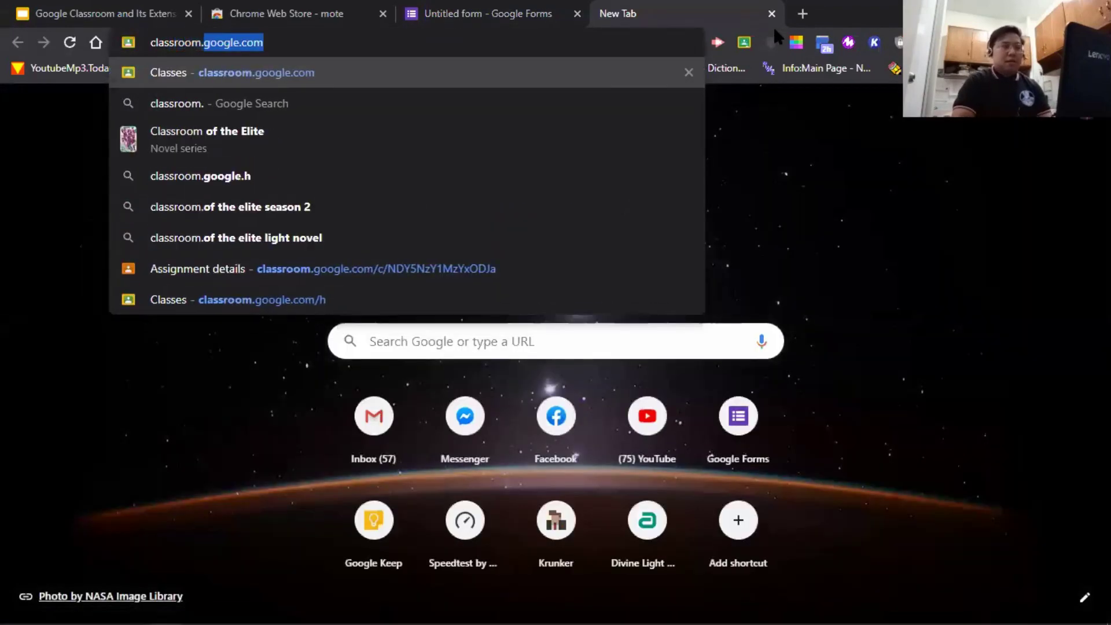
key(Return)
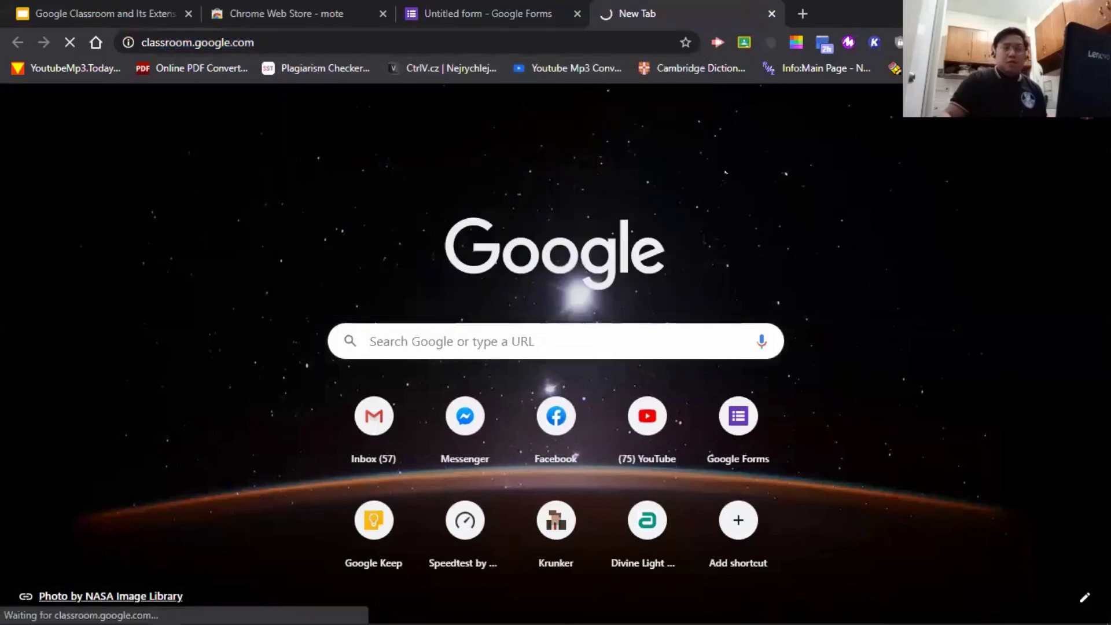
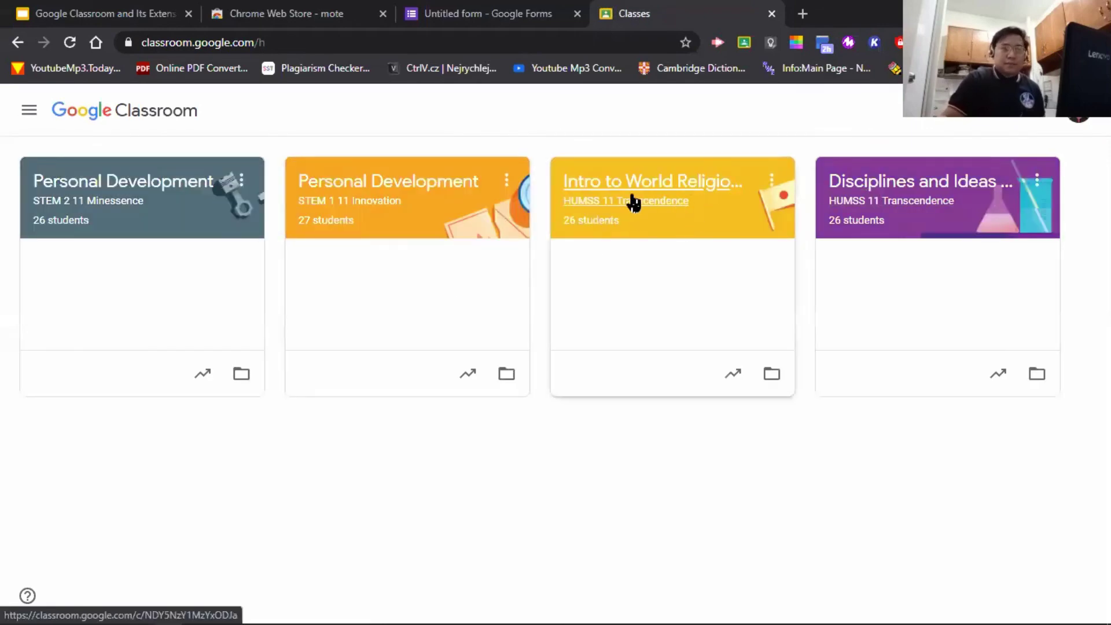
- Open the Intro to World Religions and Belief Systems class's People page
click(678, 193)
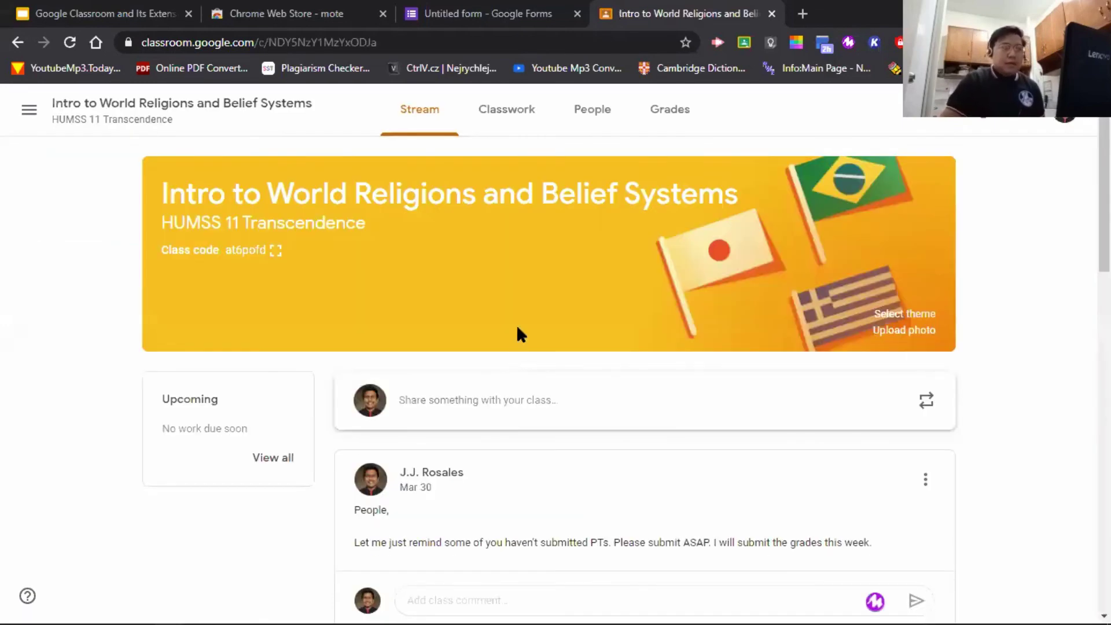
click(585, 121)
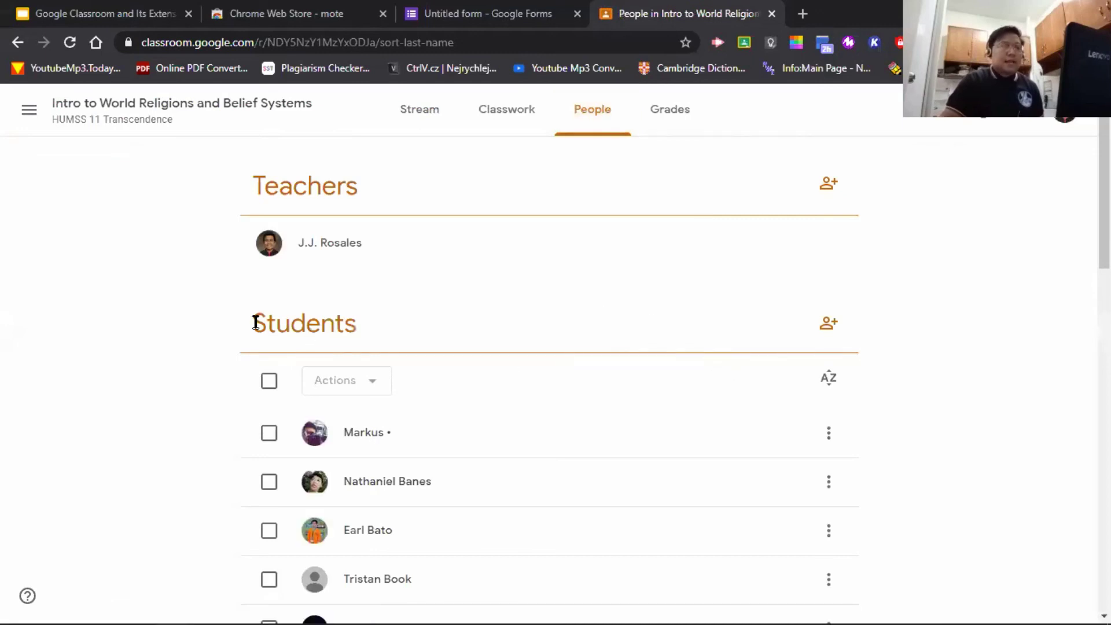
scroll(368, 412, down, 14)
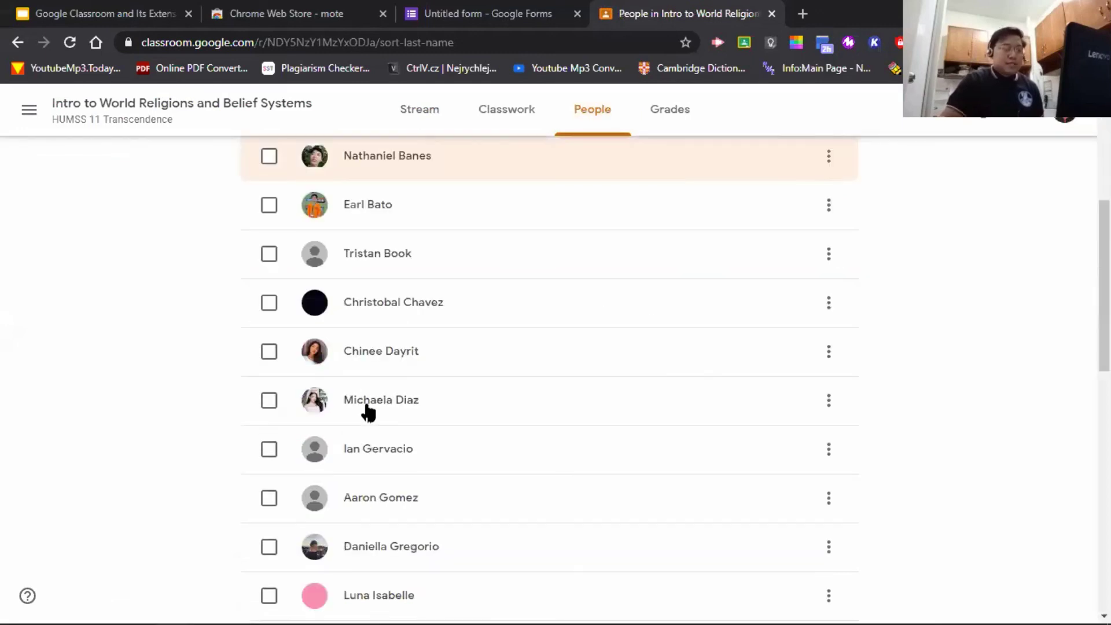
scroll(365, 408, up, 11)
scroll(380, 408, up, 3)
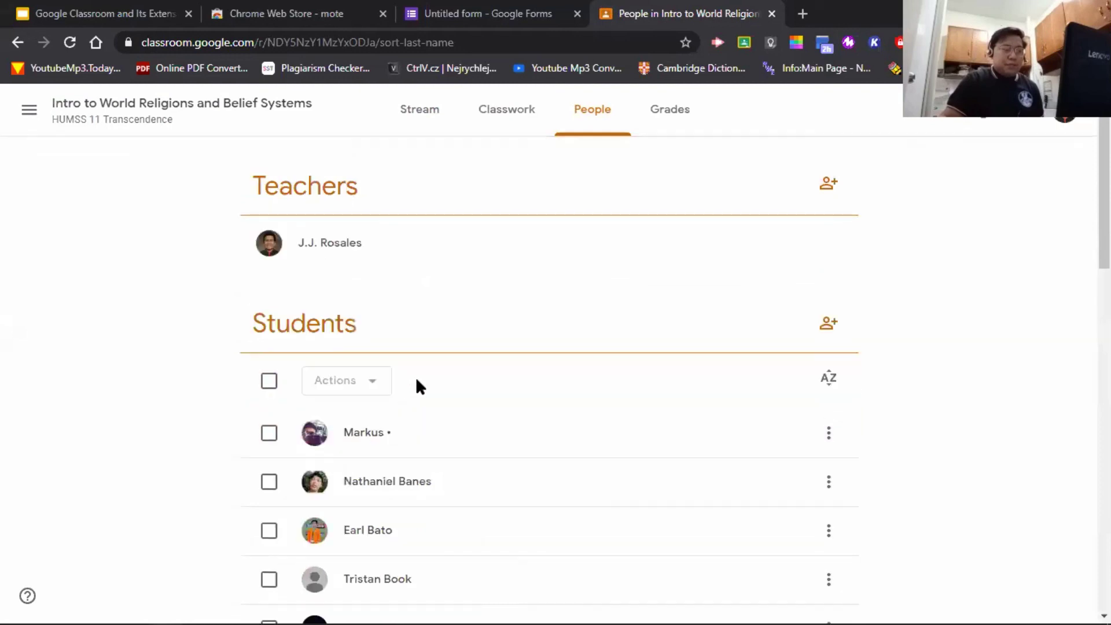
- Select all students and start an email to them via Actions > Email
click(269, 382)
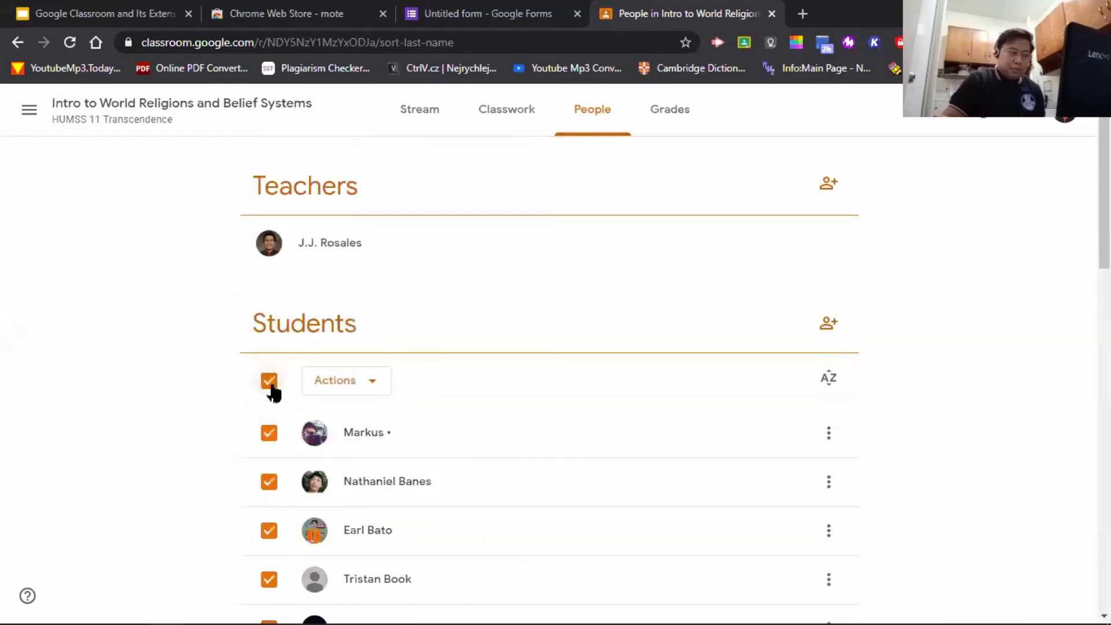
click(373, 391)
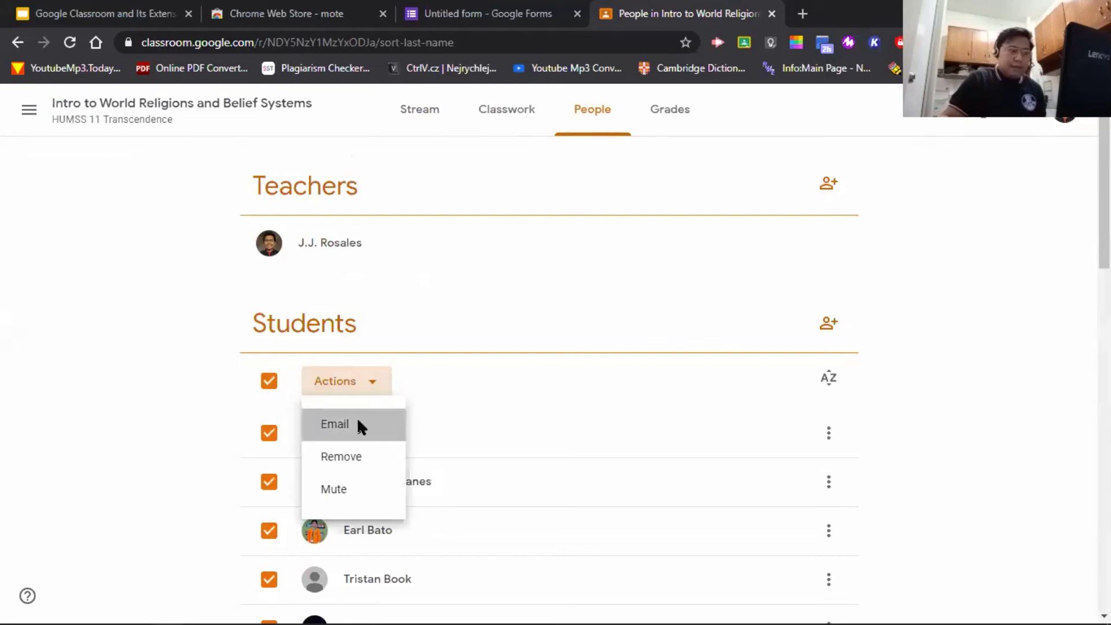
click(356, 420)
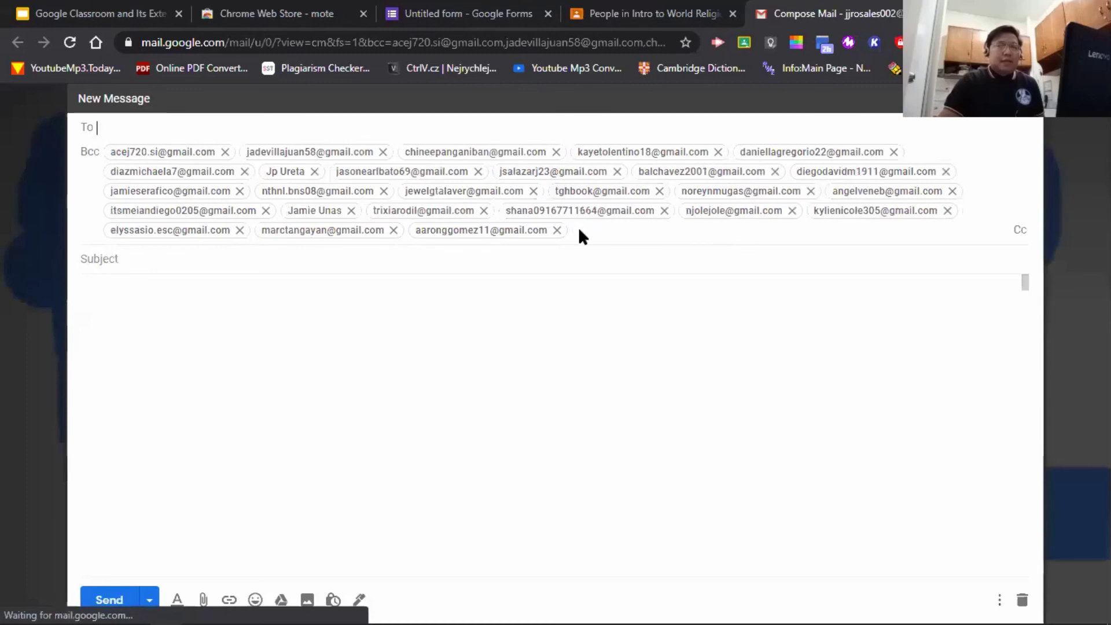
- Check the student address chips in the Gmail draft's Bcc field
click(578, 227)
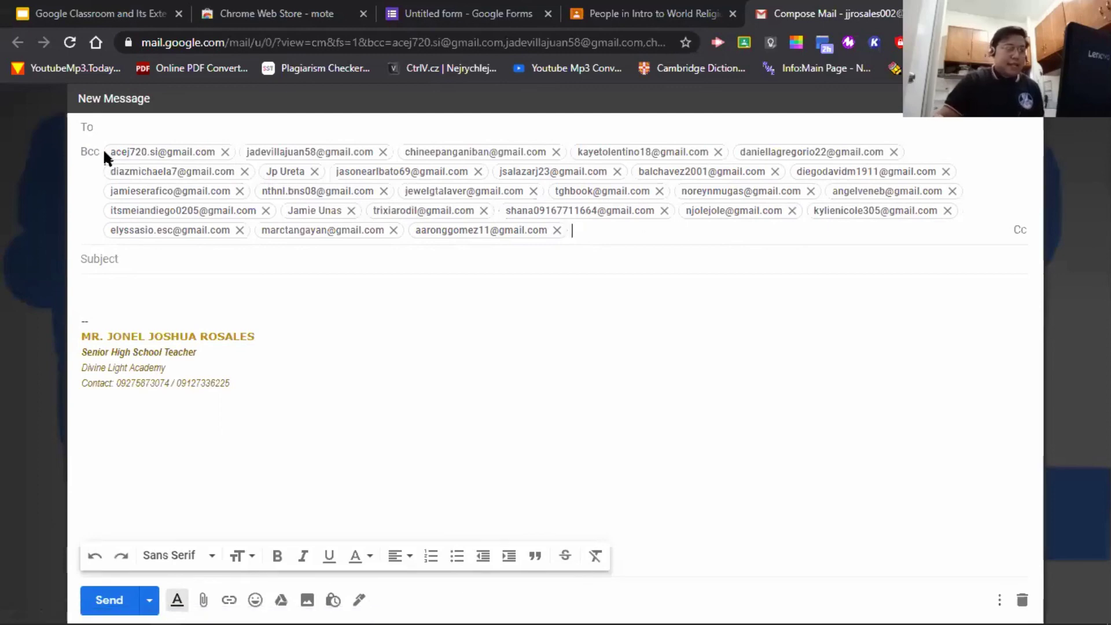
drag(168, 152, 540, 255)
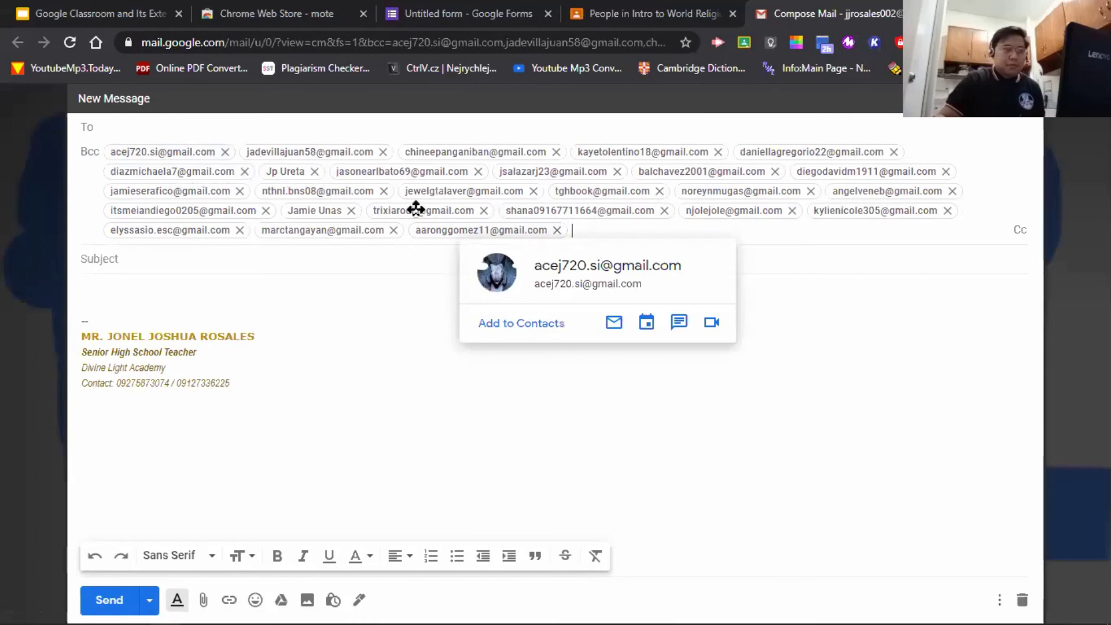
click(618, 232)
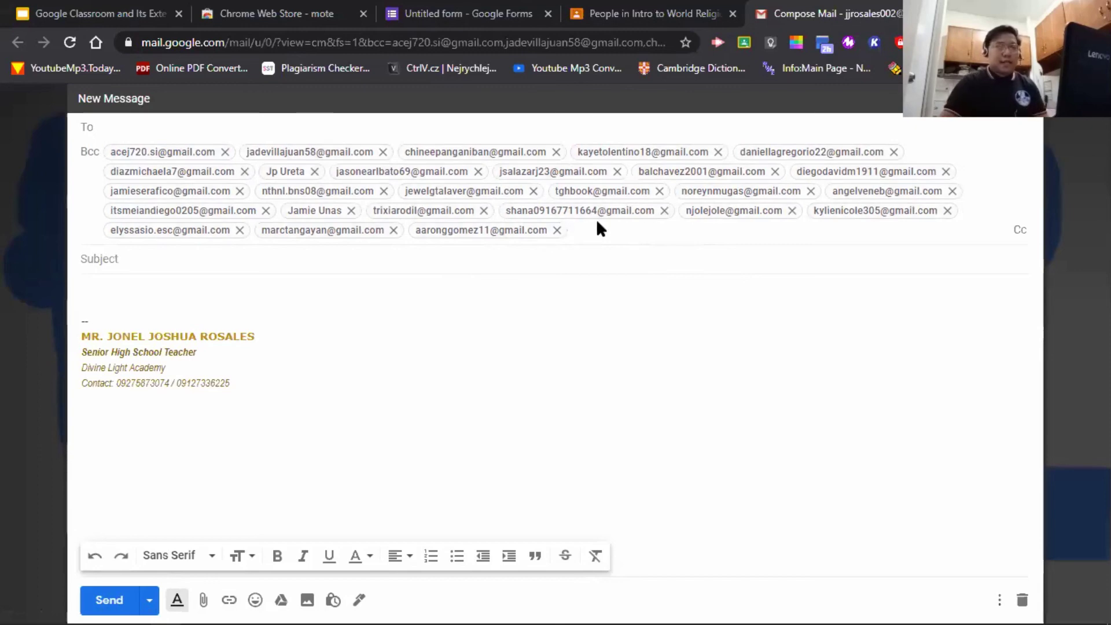
right_click(596, 220)
click(586, 225)
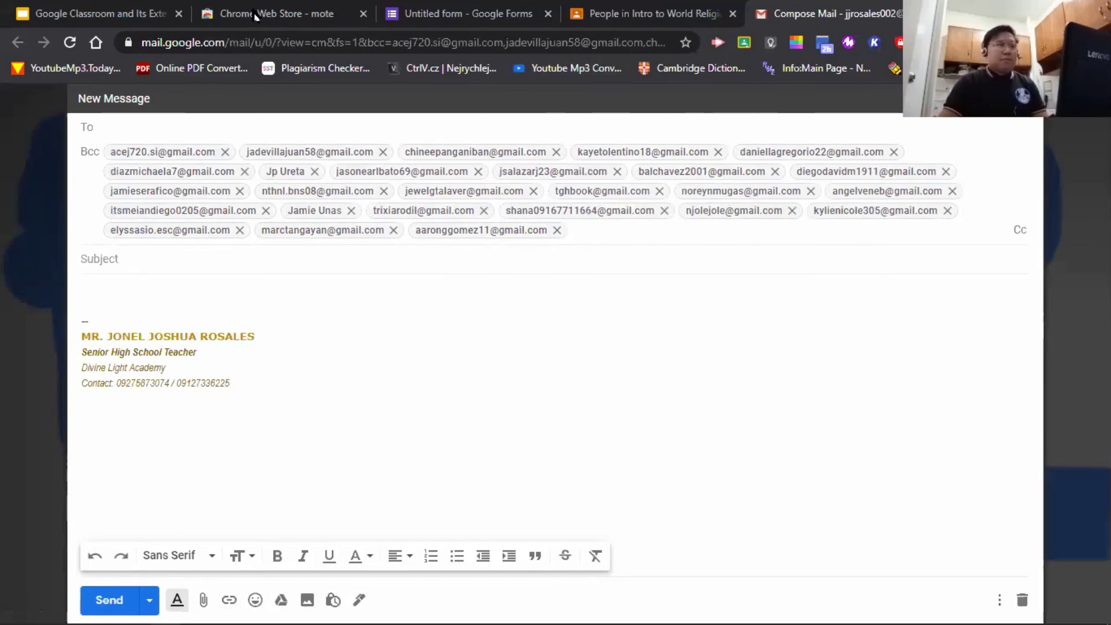
- In the quiz's Send form dialog, paste the students' addresses into the To field
click(443, 8)
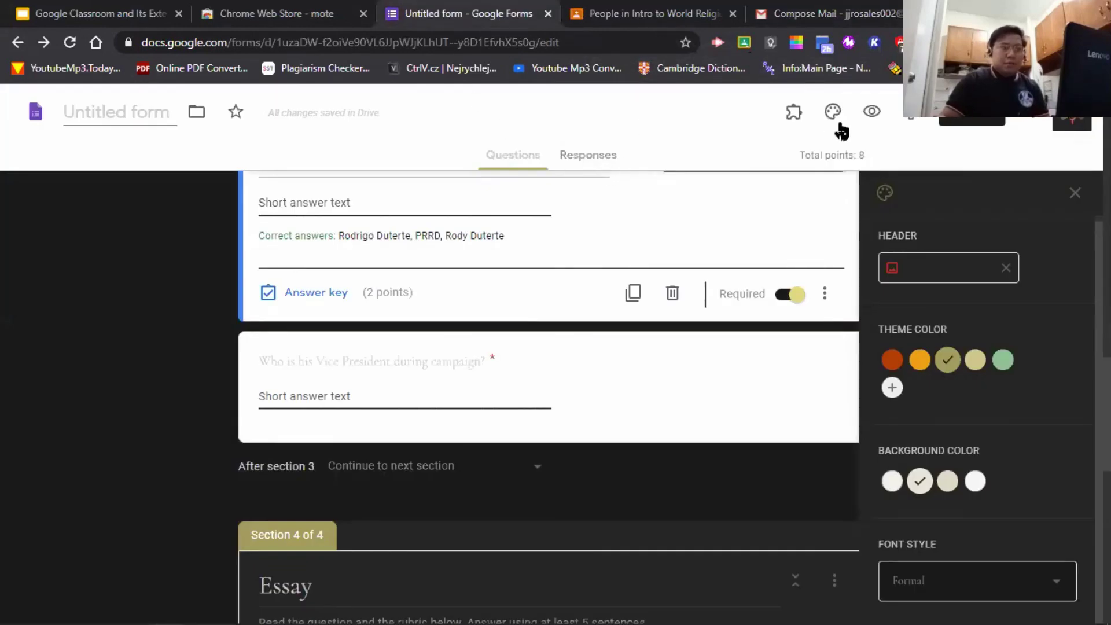
click(972, 112)
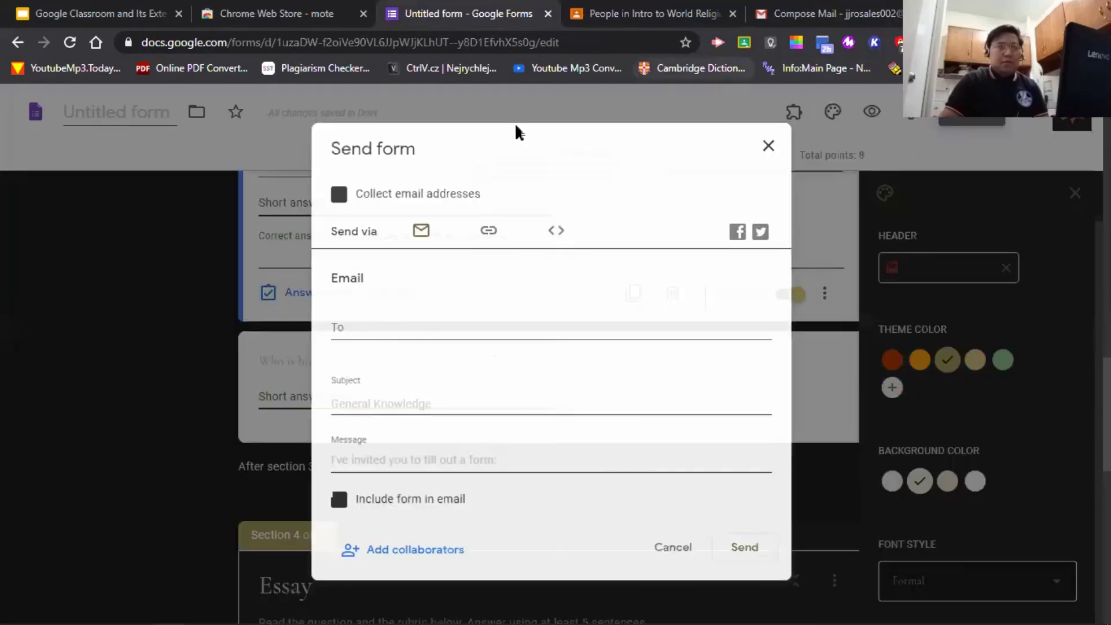
click(431, 322)
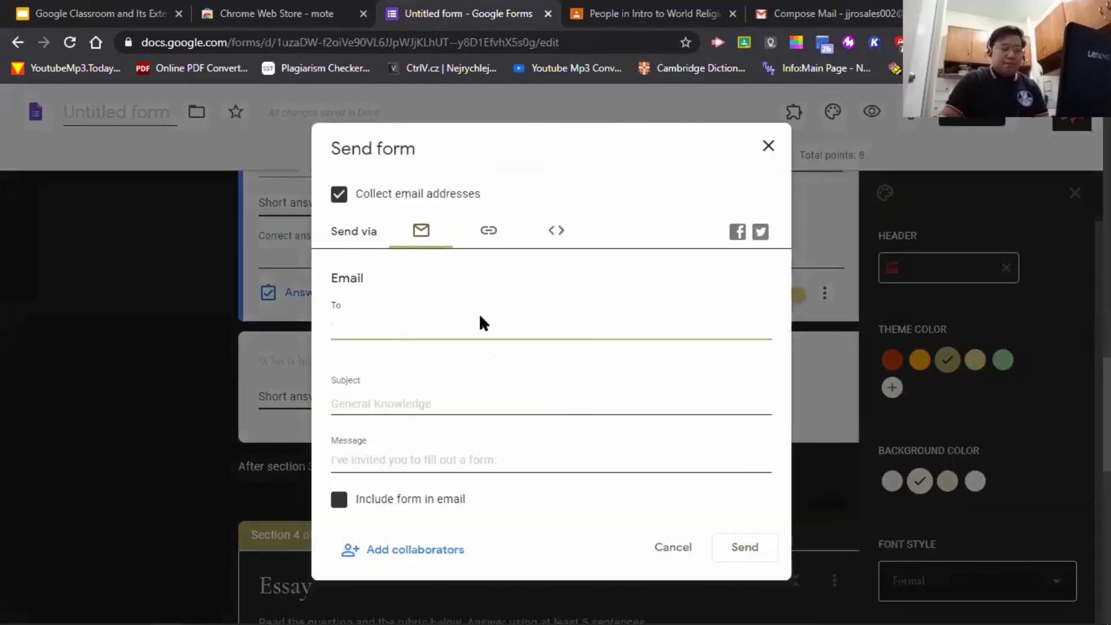
key(ctrl+v)
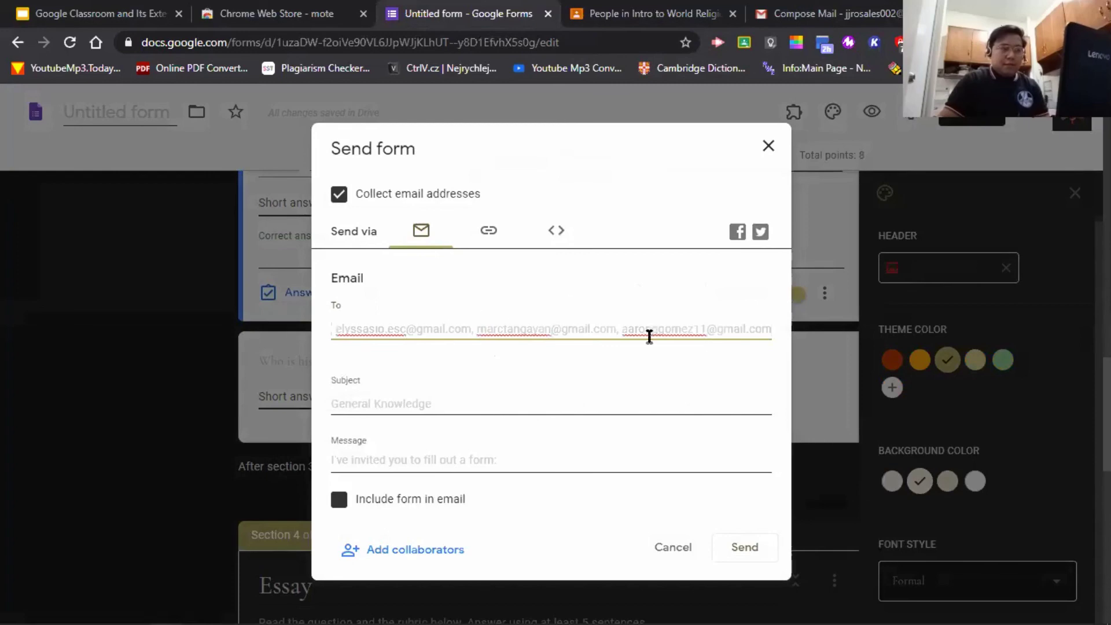
click(660, 362)
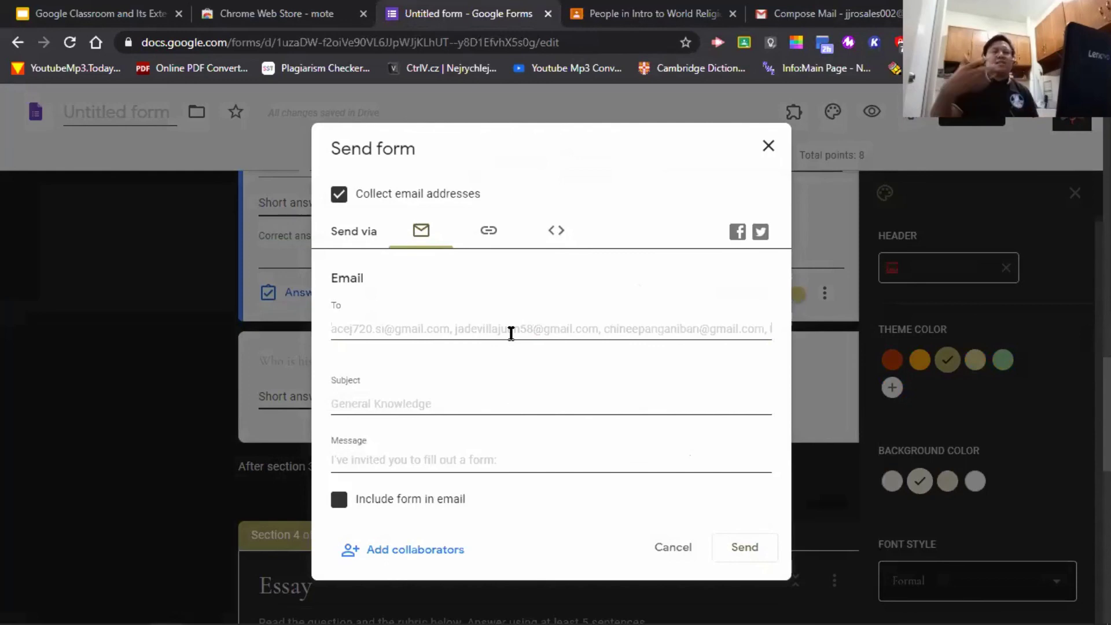
- Select all the pasted recipient addresses and delete them, leaving To empty
key(ctrl+a)
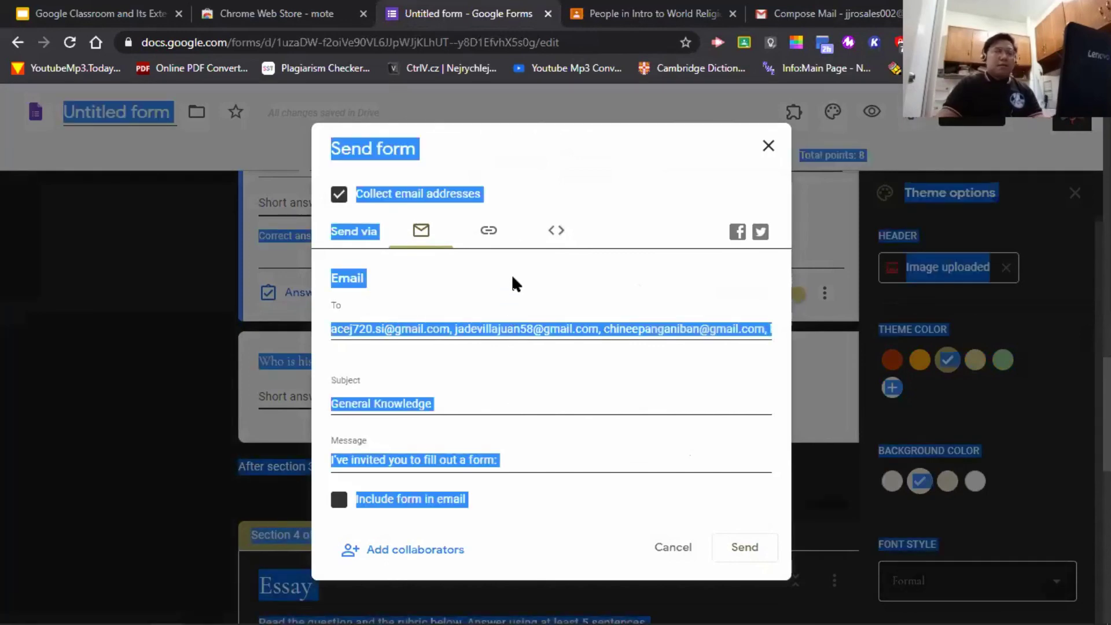
click(552, 286)
click(578, 327)
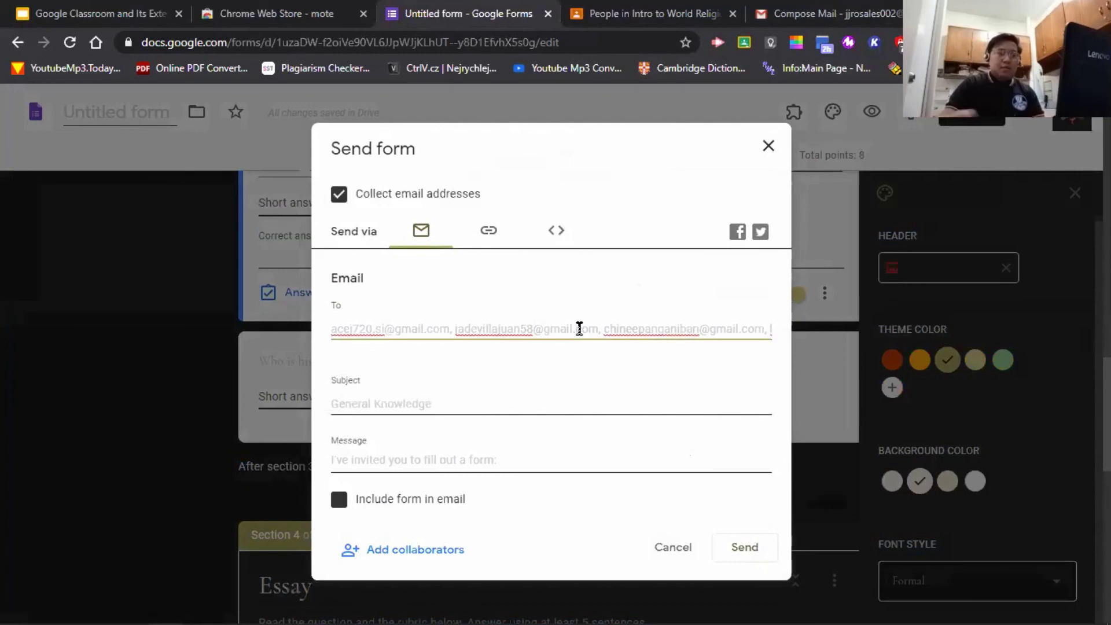
key(ctrl+a)
key(BackSpace)
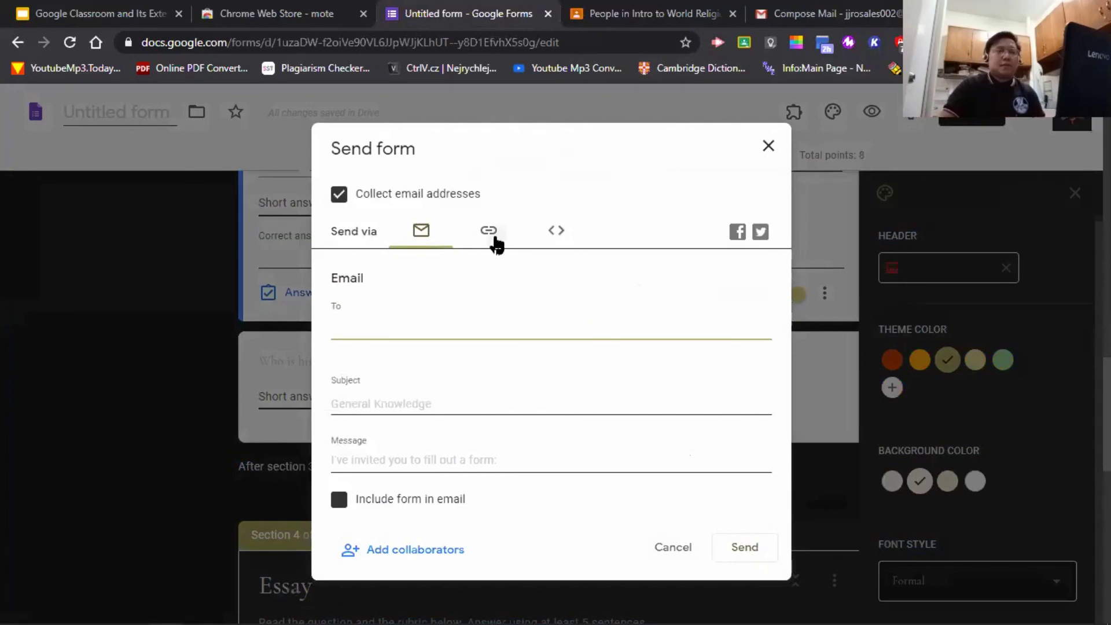
click(491, 234)
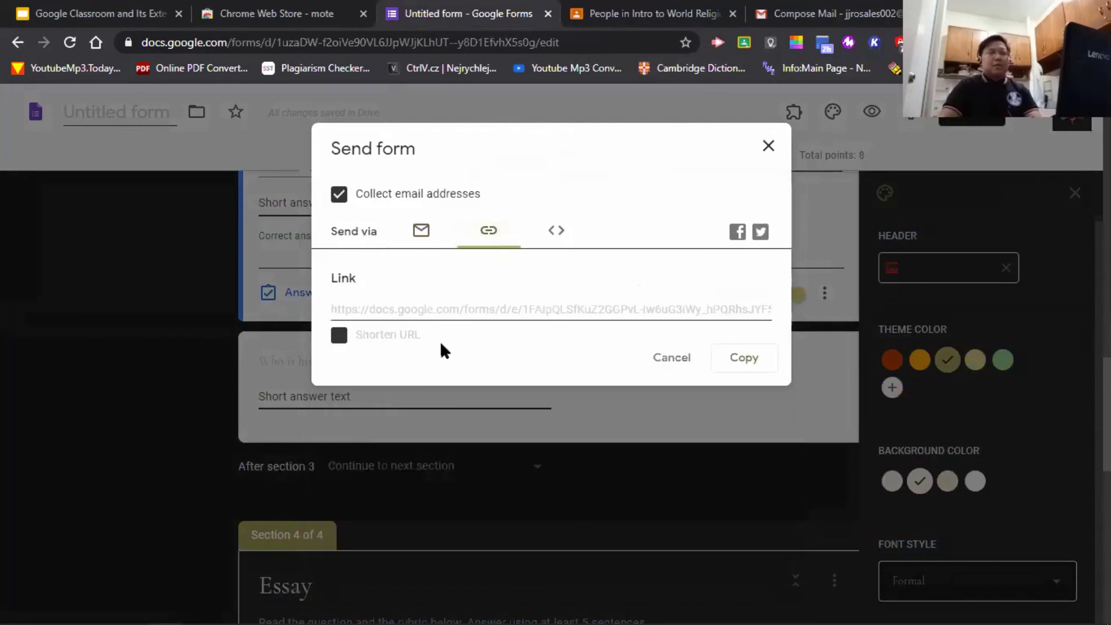
click(541, 309)
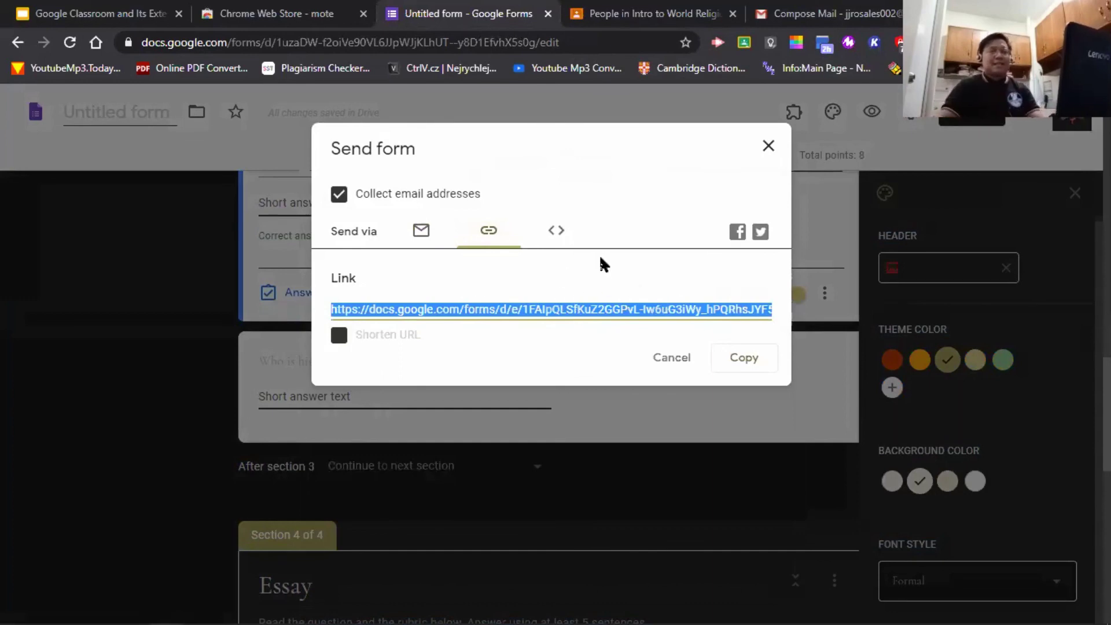
key(alt+Tab)
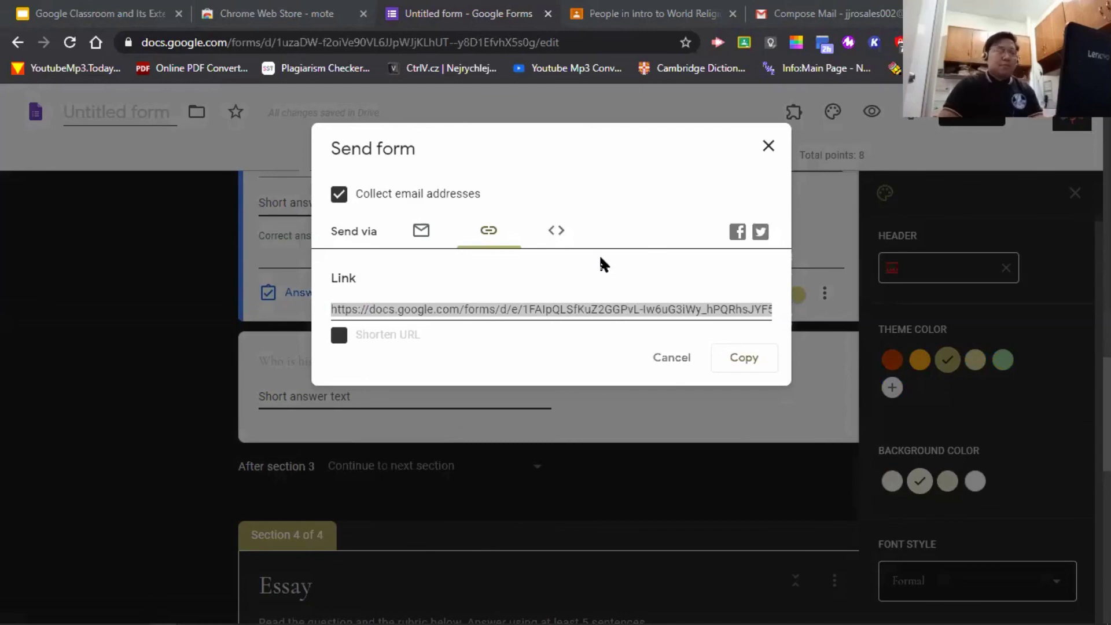
click(339, 335)
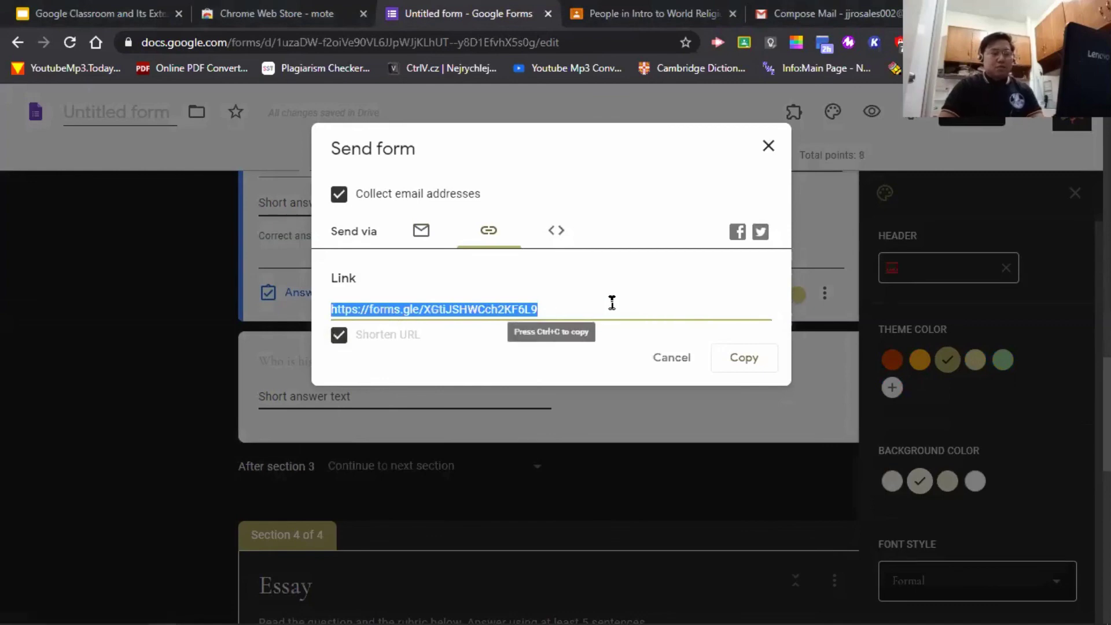
key(ctrl+c)
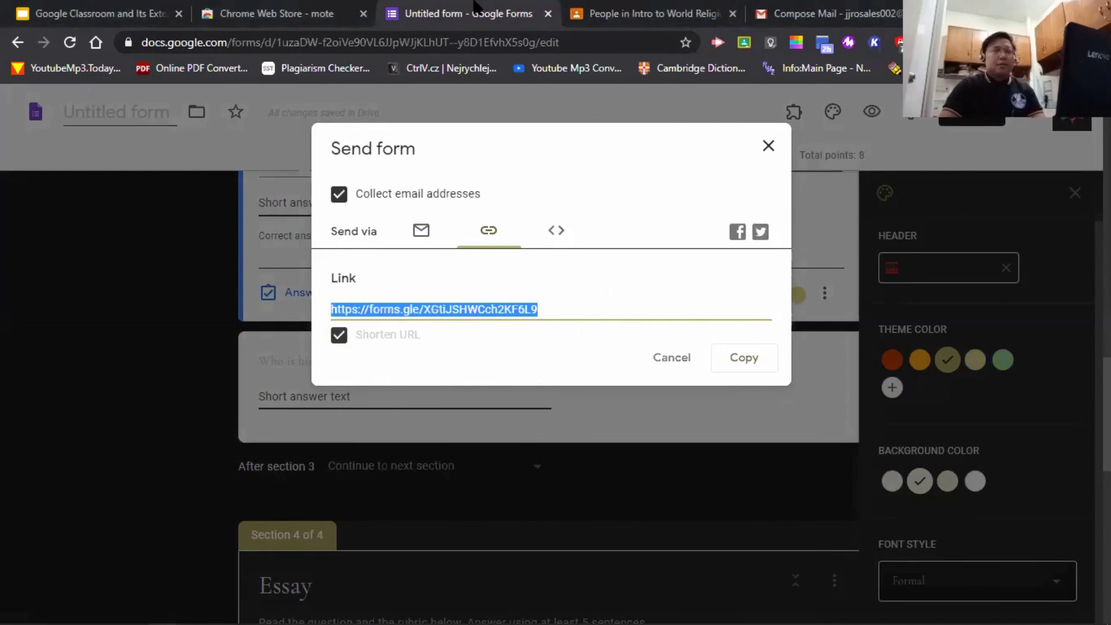
click(533, 70)
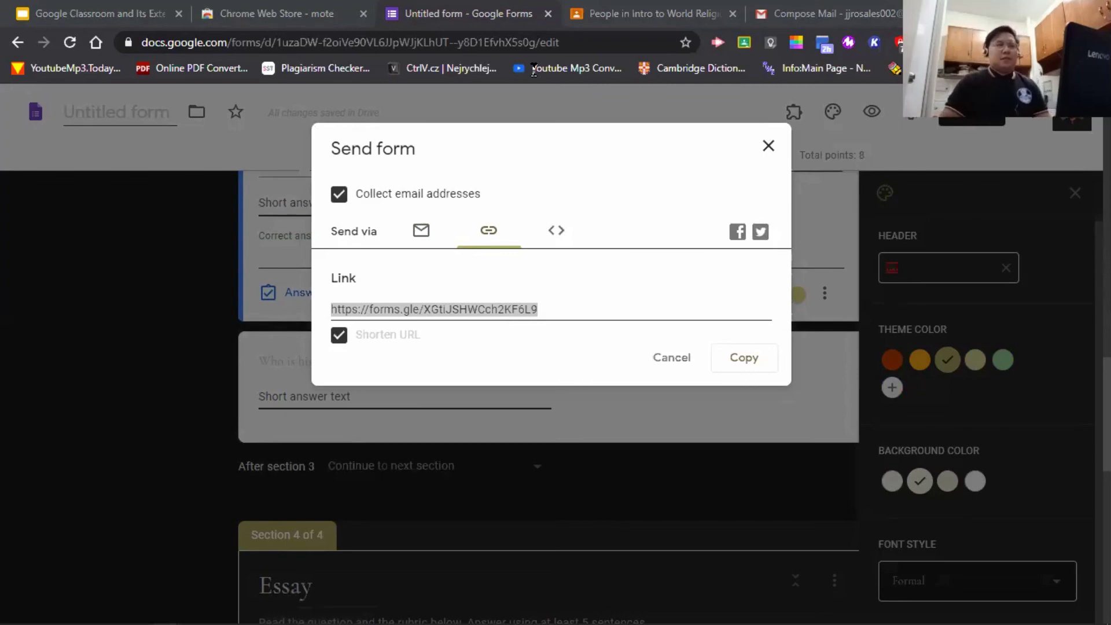
- Close the Gmail draft and Classroom tabs, then view the single response scored 4/8
click(821, 13)
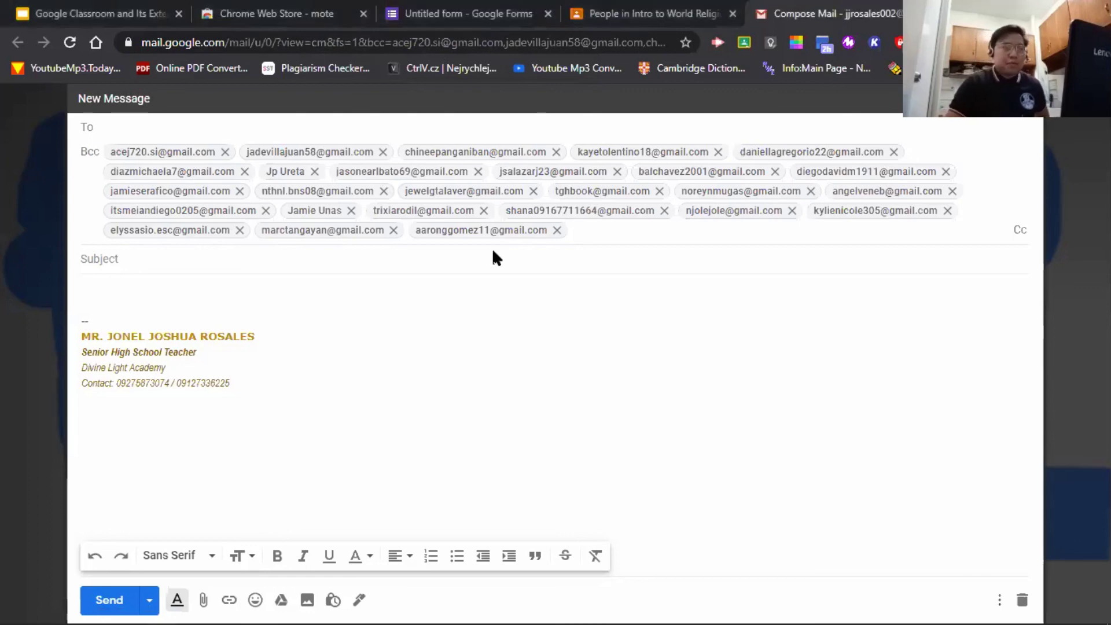
key(ctrl+w)
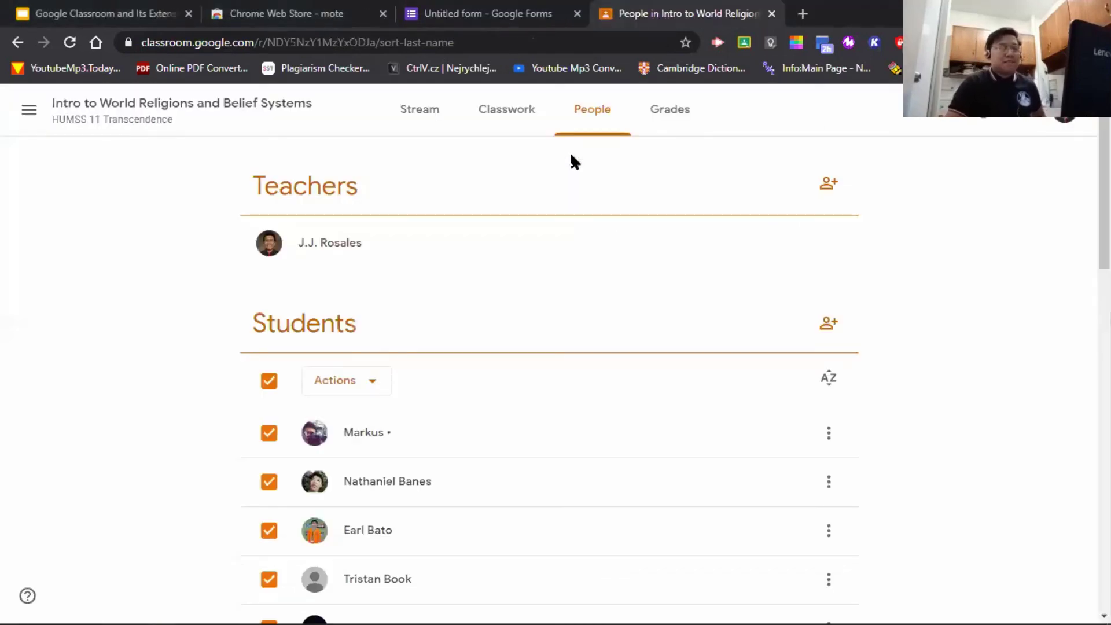
click(772, 14)
scroll(628, 298, down, 10)
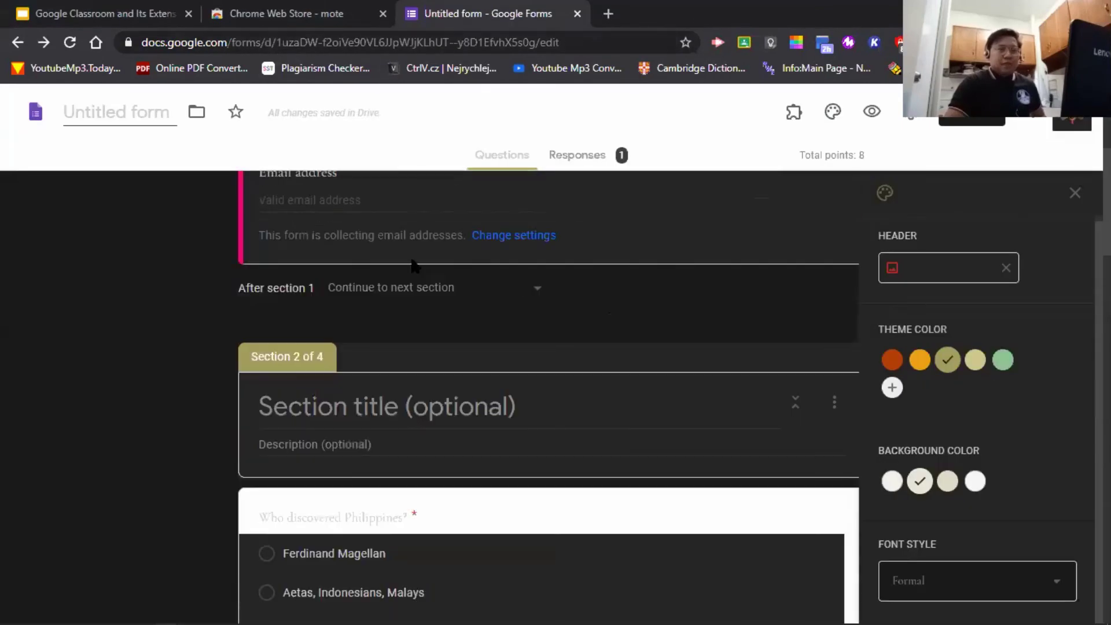
scroll(526, 323, up, 7)
scroll(544, 301, up, 4)
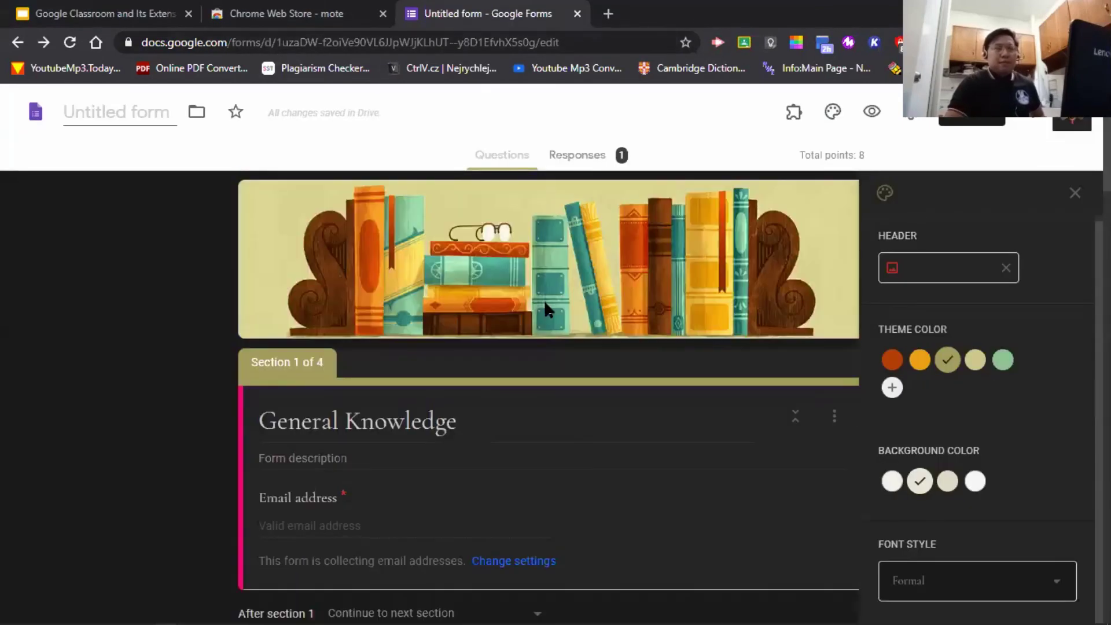
click(573, 162)
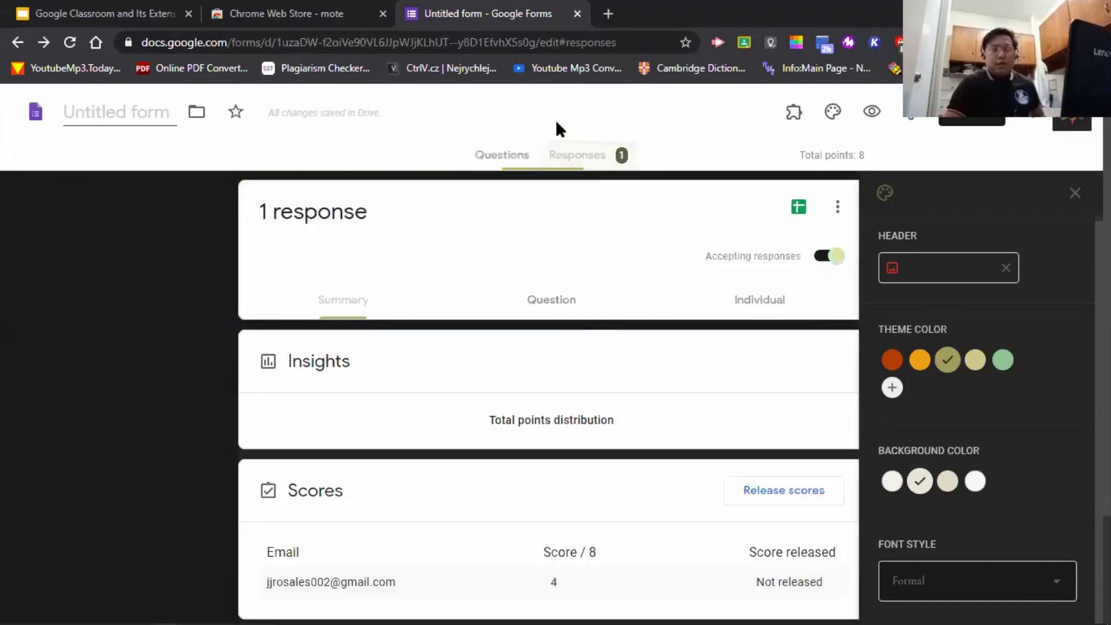